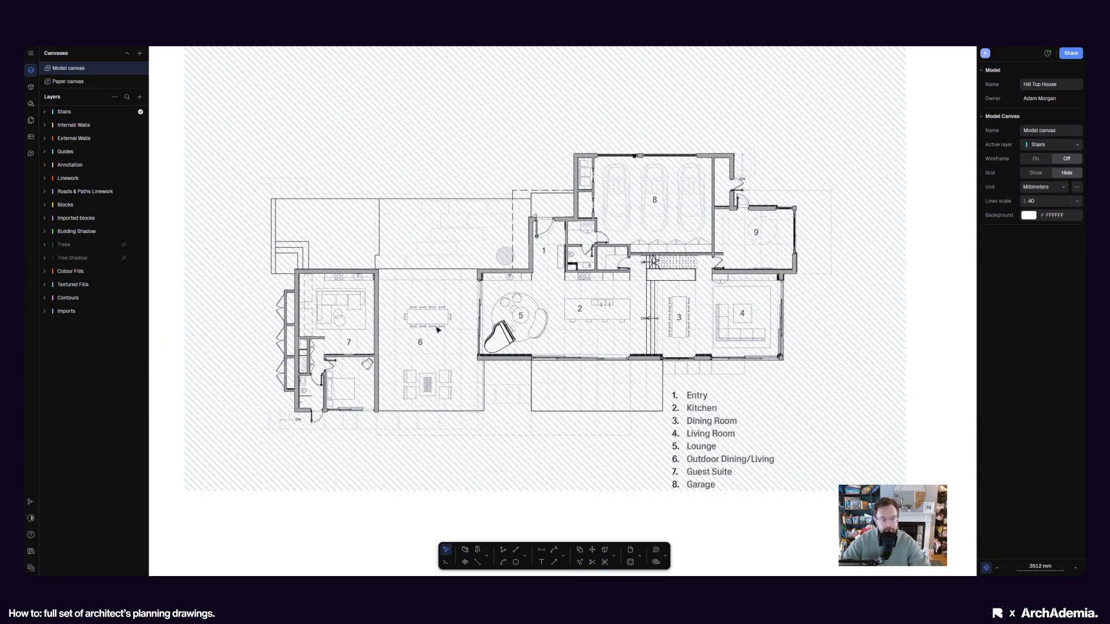
Examine the ground-floor plan's room layout and the site and upper-floor drawings around it
scroll(439, 330, up, 2)
scroll(231, 448, up, 4)
scroll(316, 441, down, 4)
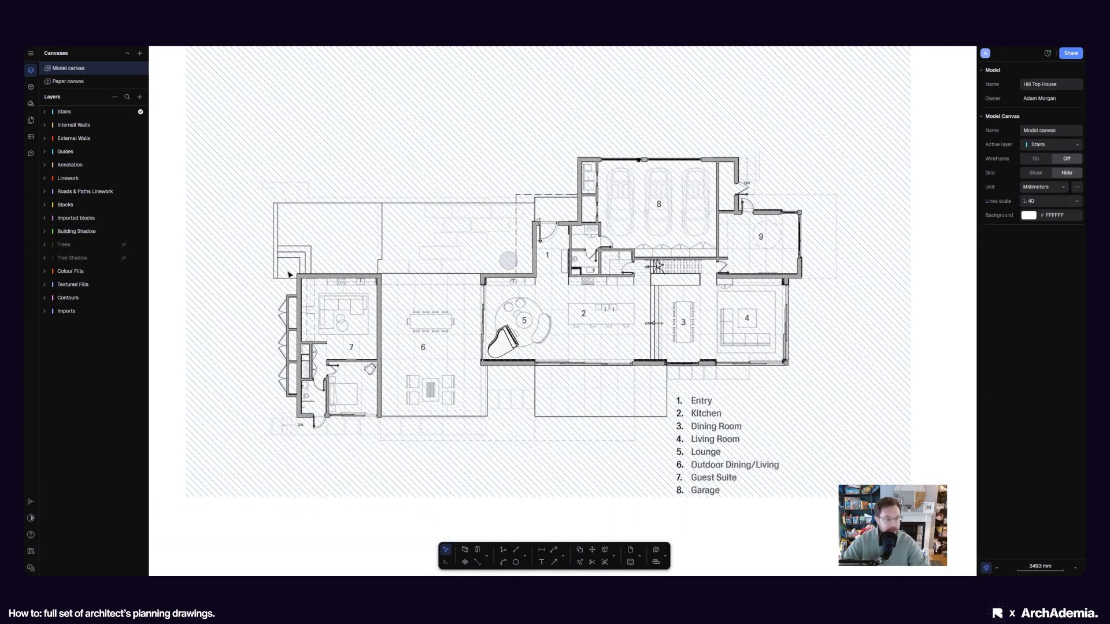
middle_drag(468, 401, 455, 408)
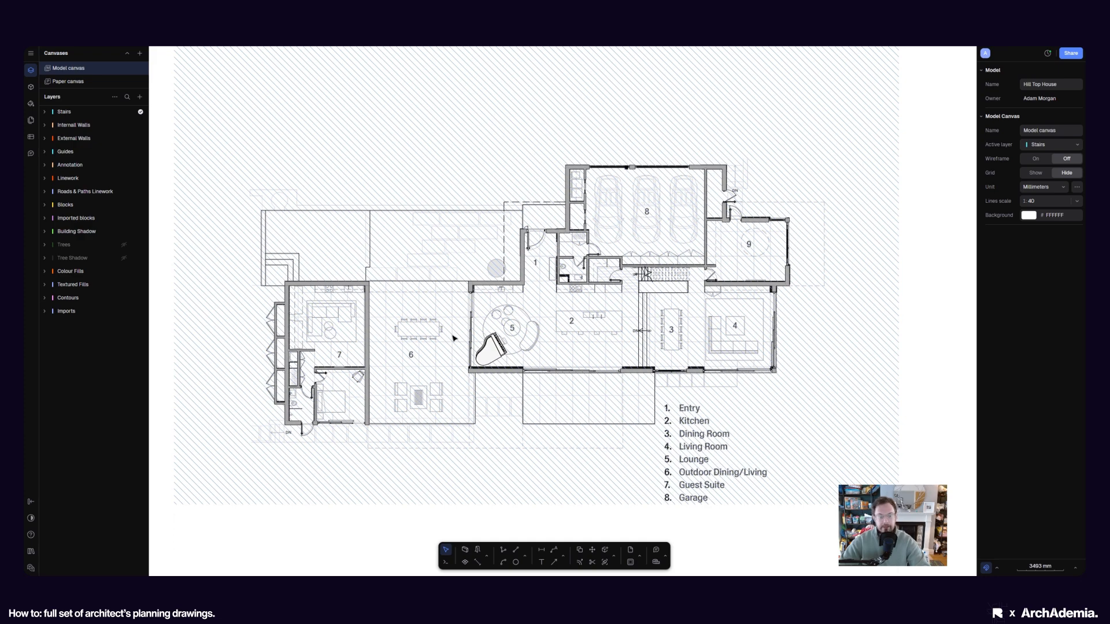
scroll(572, 340, up, 4)
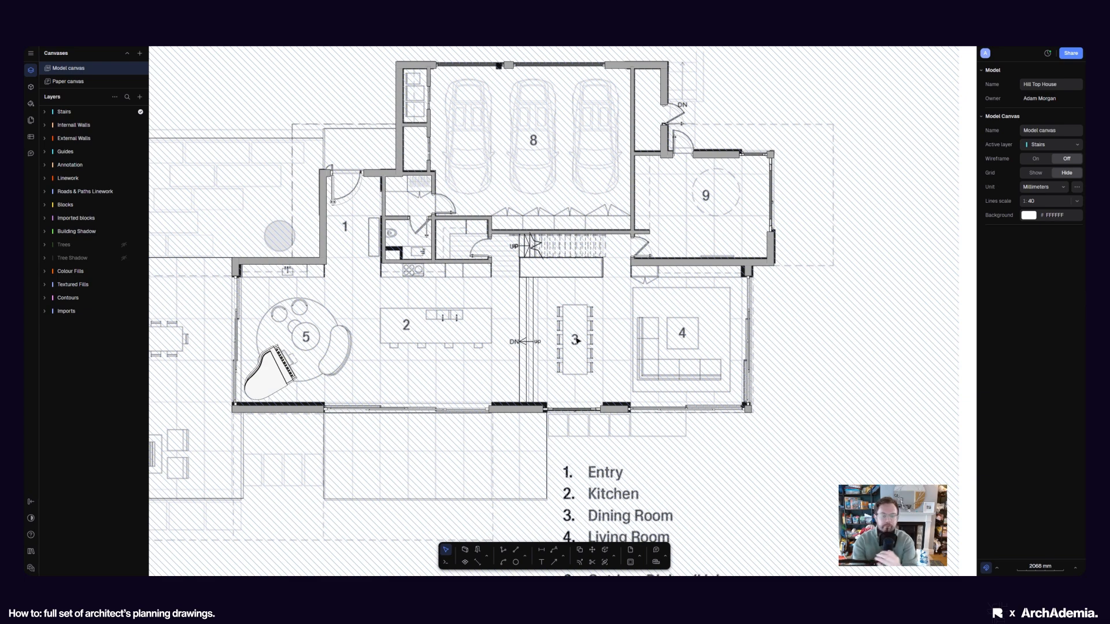
scroll(577, 341, down, 8)
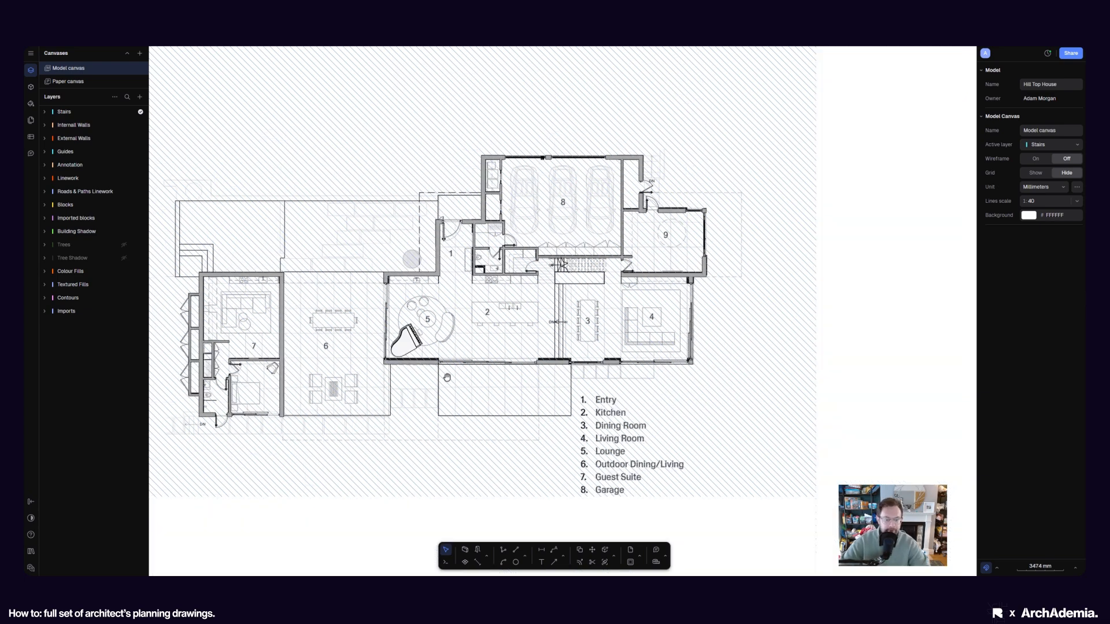
scroll(384, 354, up, 6)
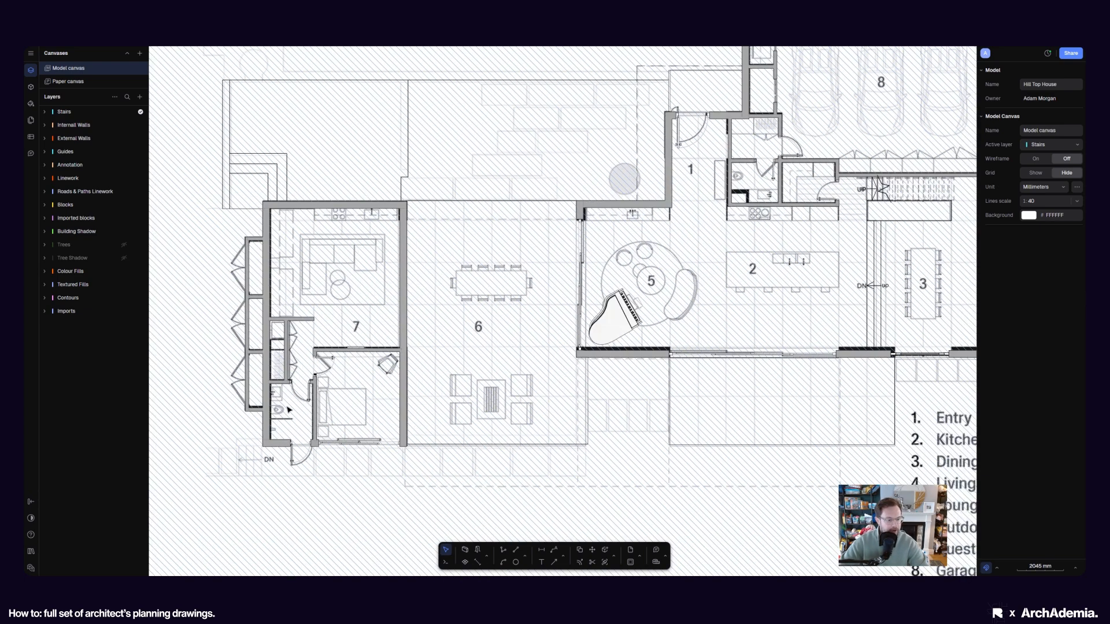
scroll(289, 409, down, 3)
middle_drag(314, 420, 344, 409)
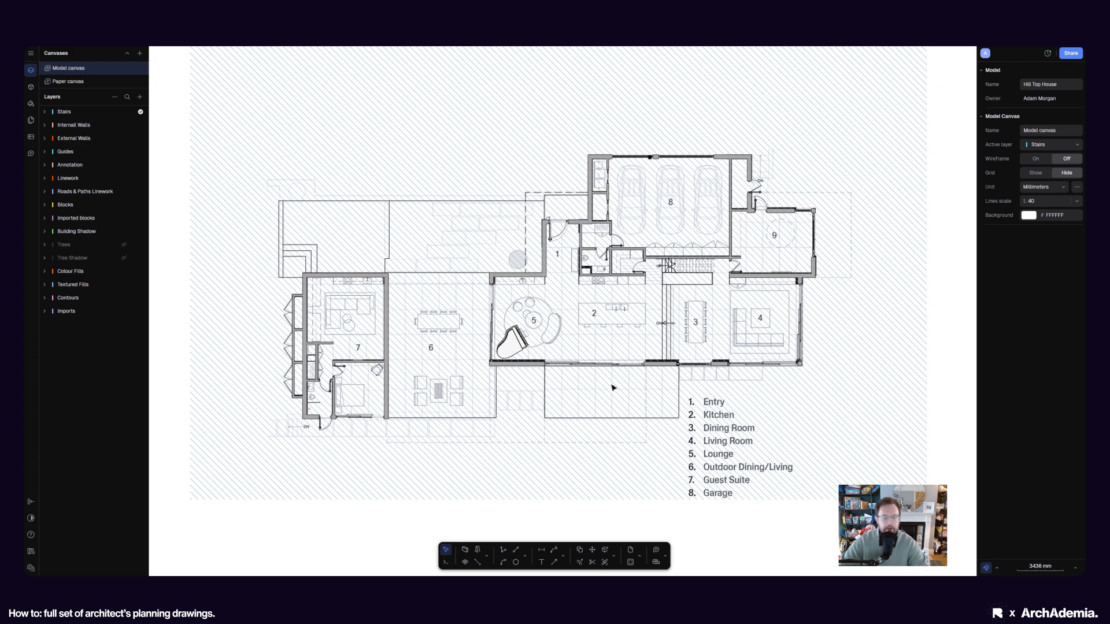
middle_drag(553, 405, 507, 417)
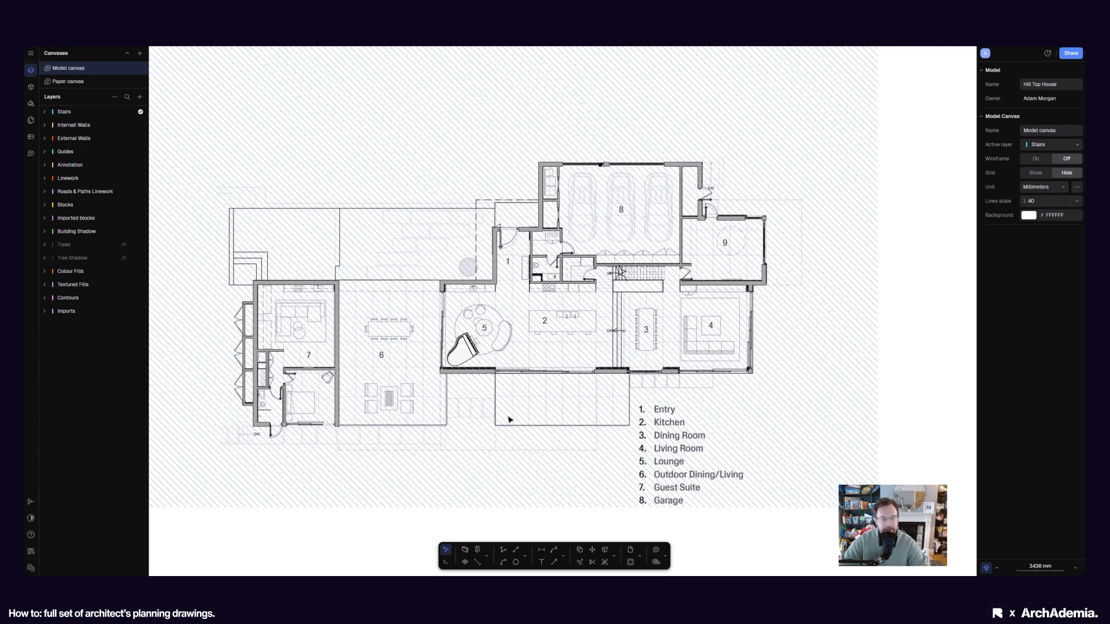
scroll(461, 446, down, 10)
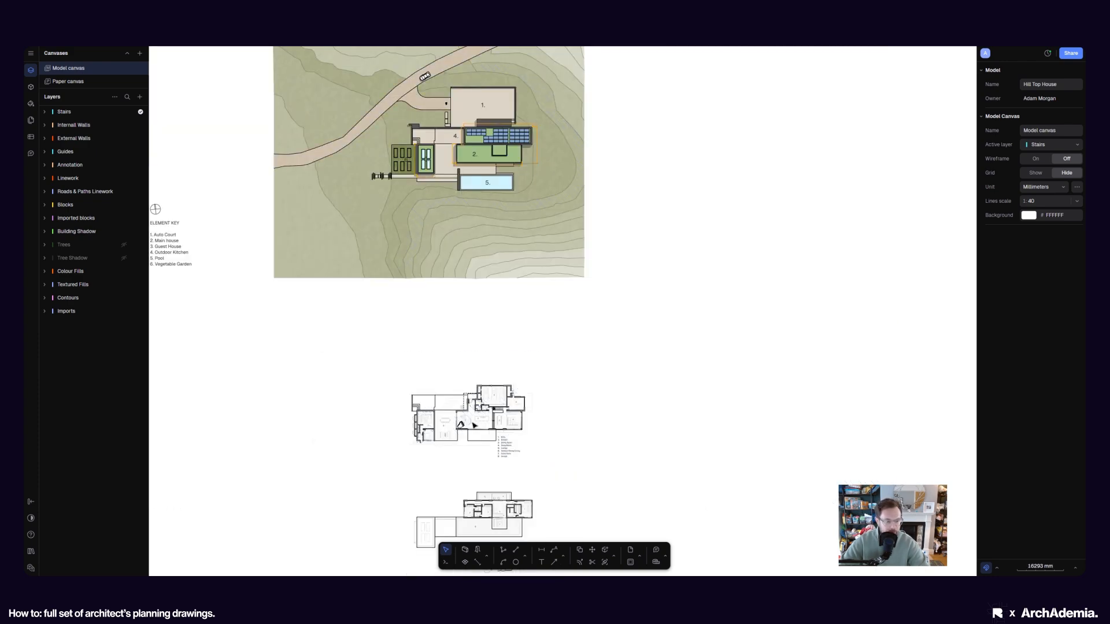
Inspect the grand piano block and the drawn furniture in the lounge, kitchen and neighbouring rooms
scroll(473, 425, up, 13)
click(387, 373)
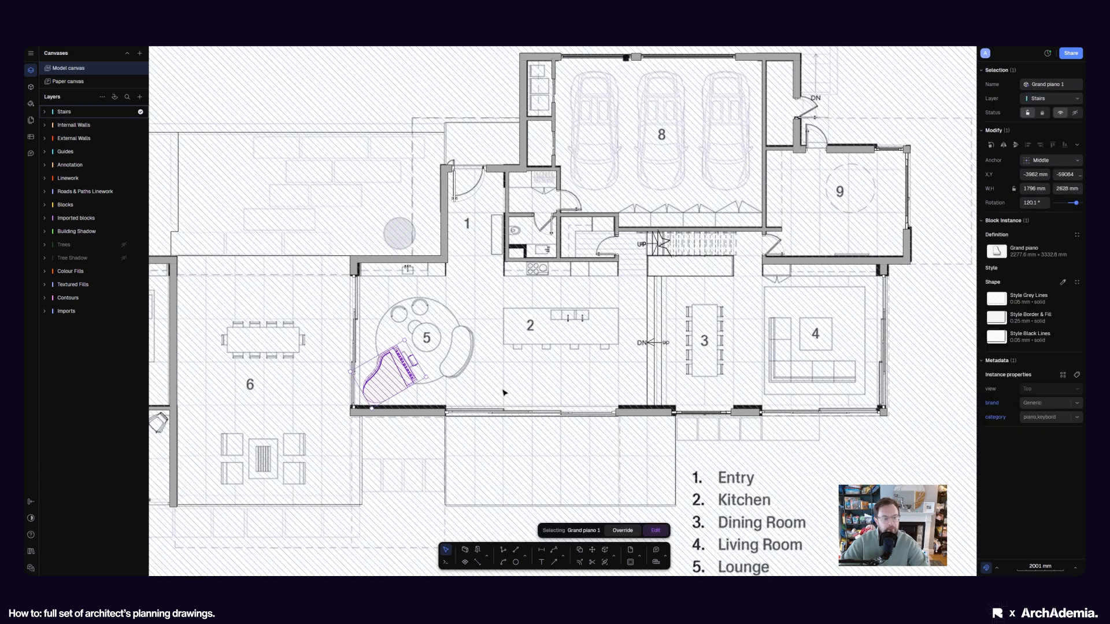
scroll(503, 393, down, 3)
click(910, 383)
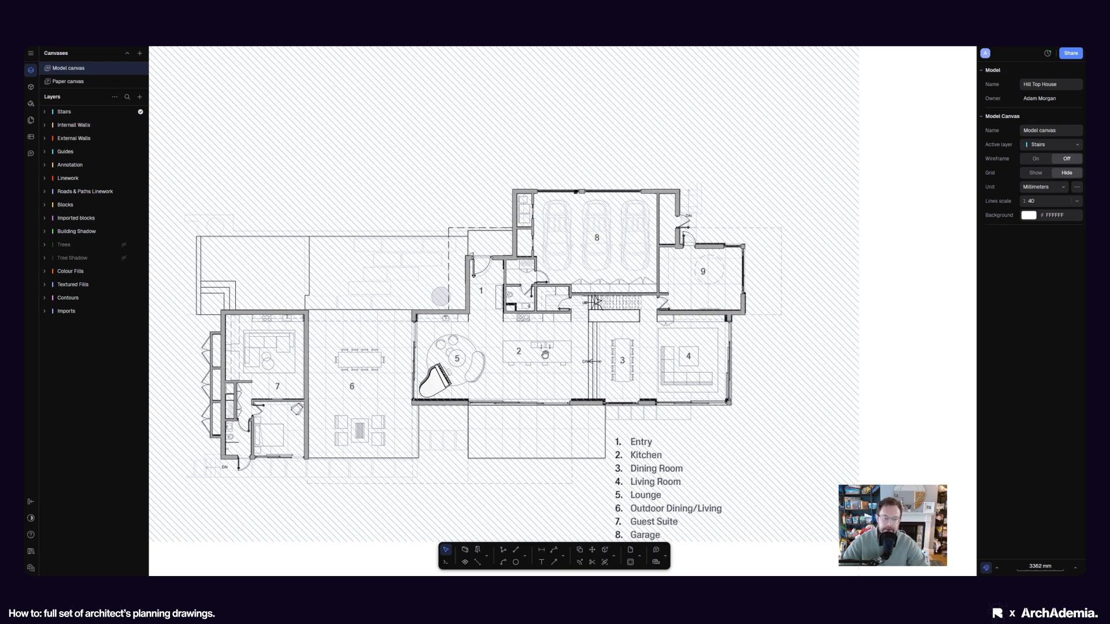
scroll(545, 354, up, 6)
scroll(563, 385, down, 3)
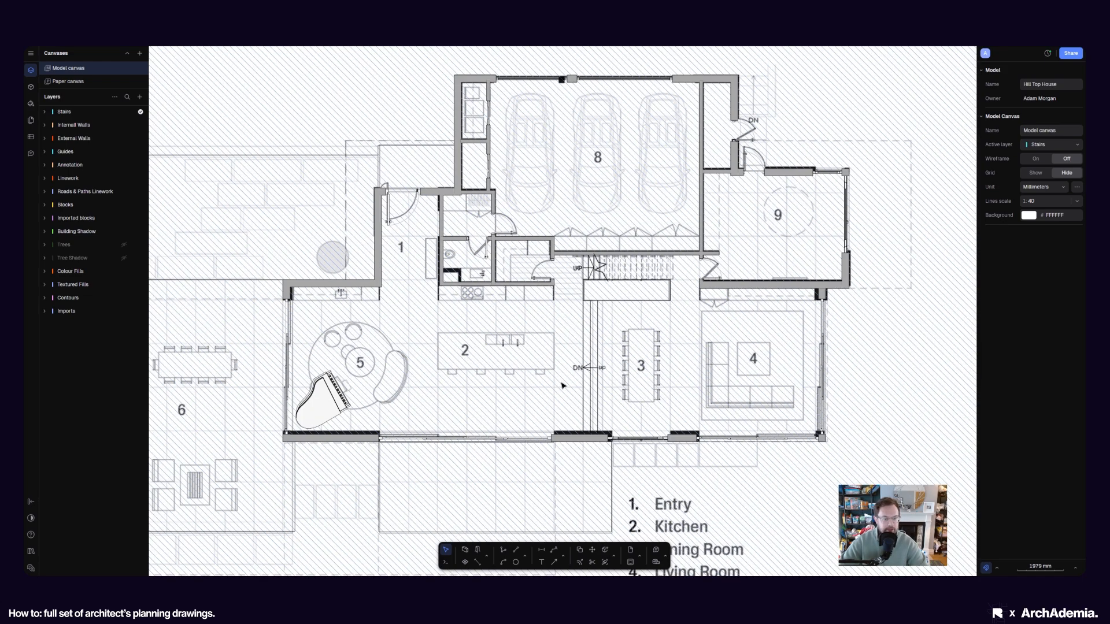
scroll(563, 386, down, 2)
scroll(518, 357, up, 4)
scroll(511, 360, down, 3)
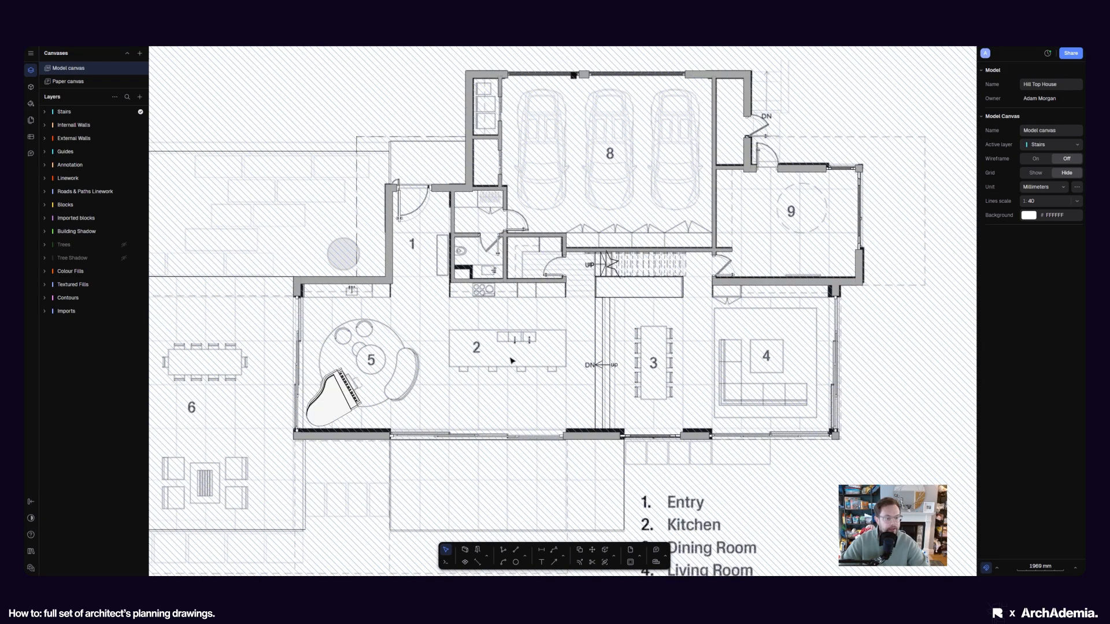
scroll(436, 325, up, 3)
scroll(575, 310, down, 5)
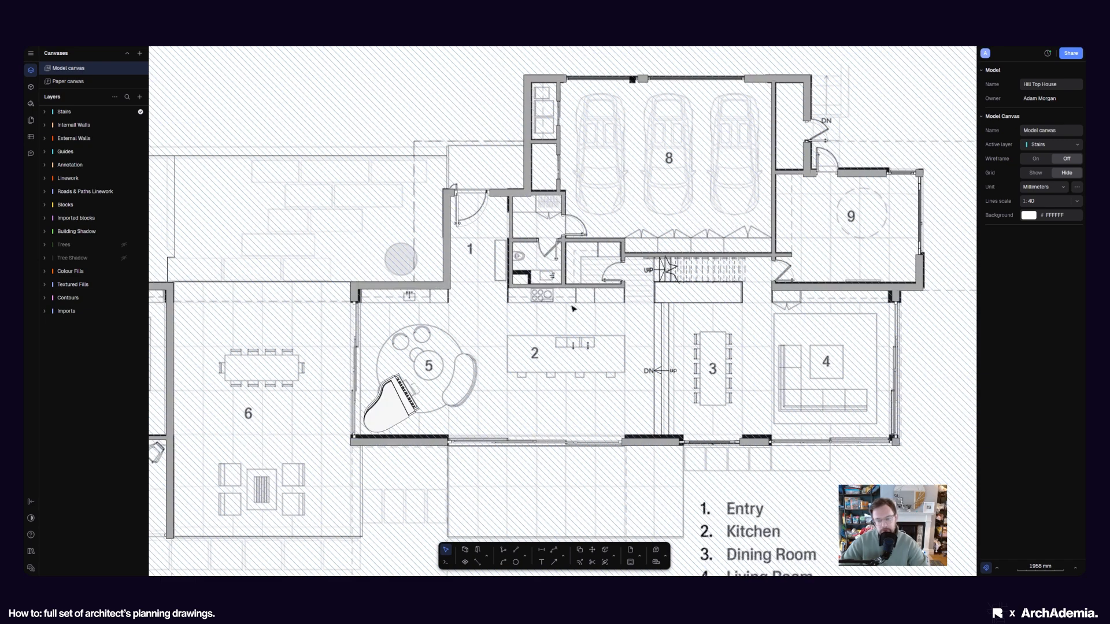
scroll(546, 356, down, 3)
scroll(502, 363, up, 5)
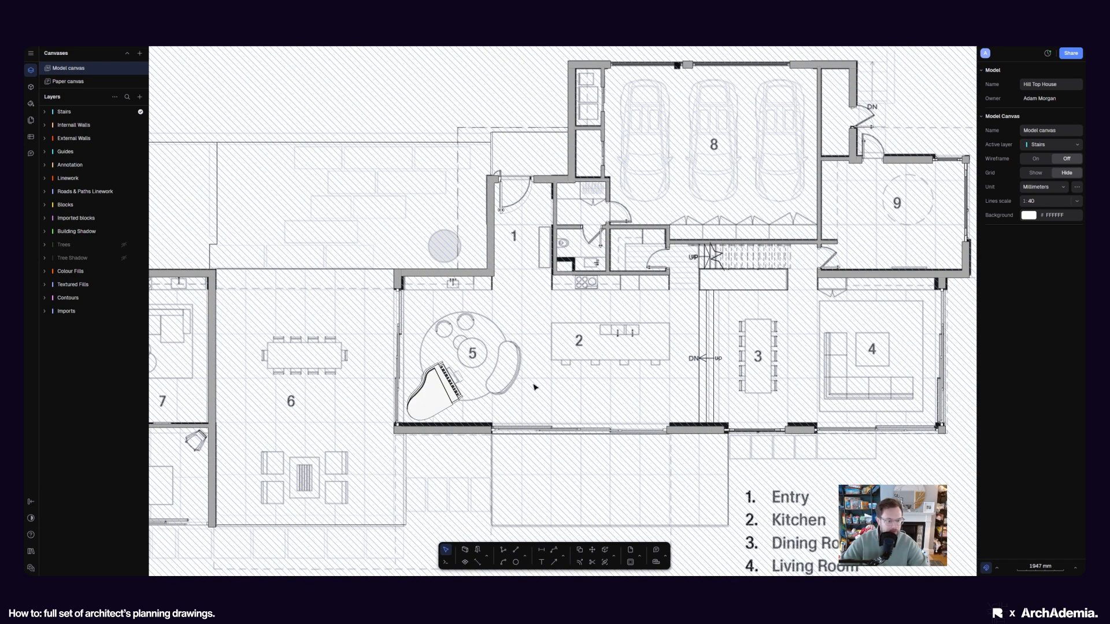
scroll(470, 381, down, 5)
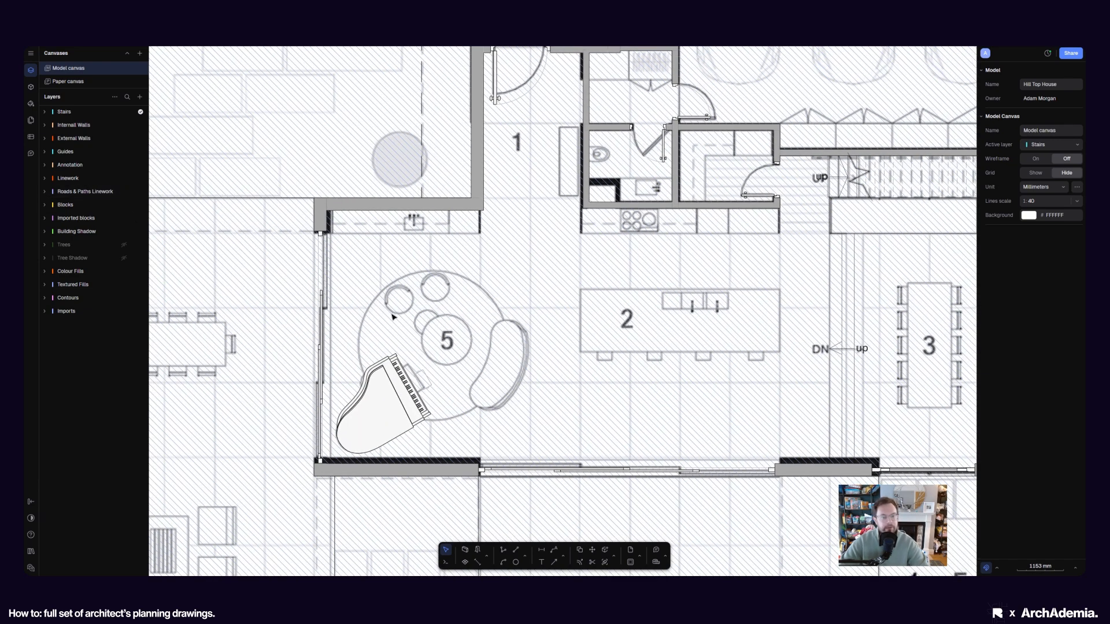
scroll(509, 324, up, 3)
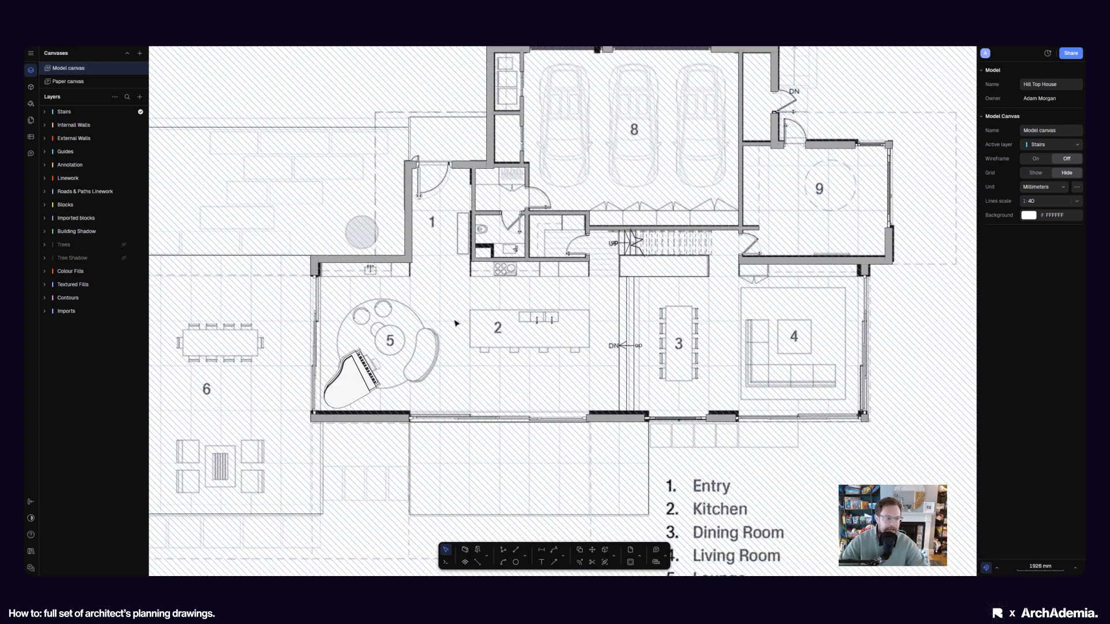
scroll(491, 335, left, 2)
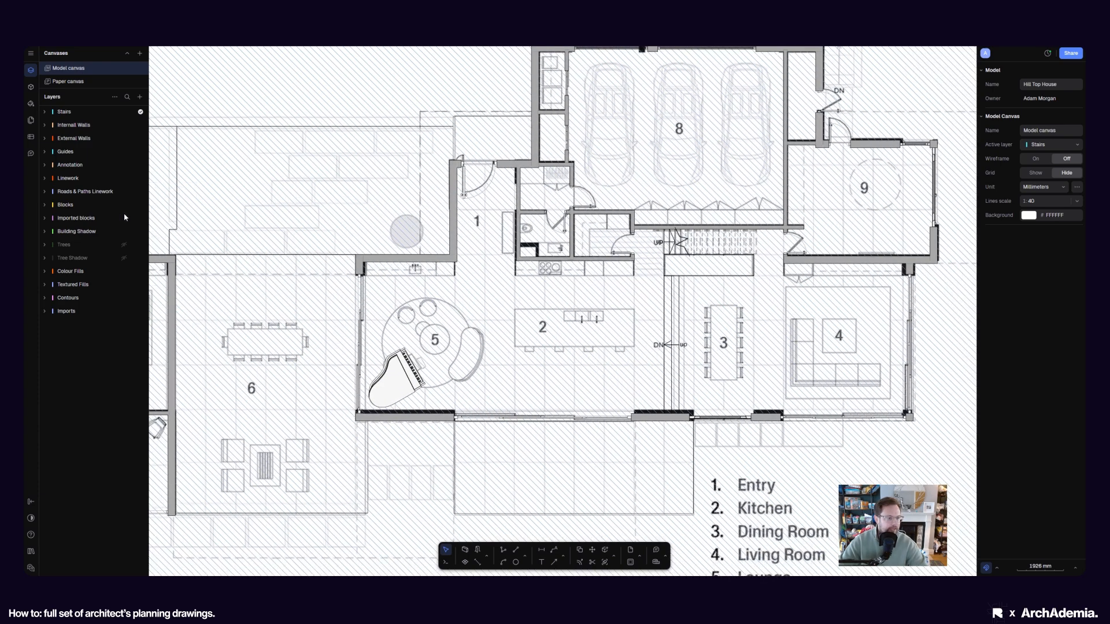
Search the block libraries for "sofa" and place the Round sofa block over the drawn sofa in the lounge (room 5)
click(31, 86)
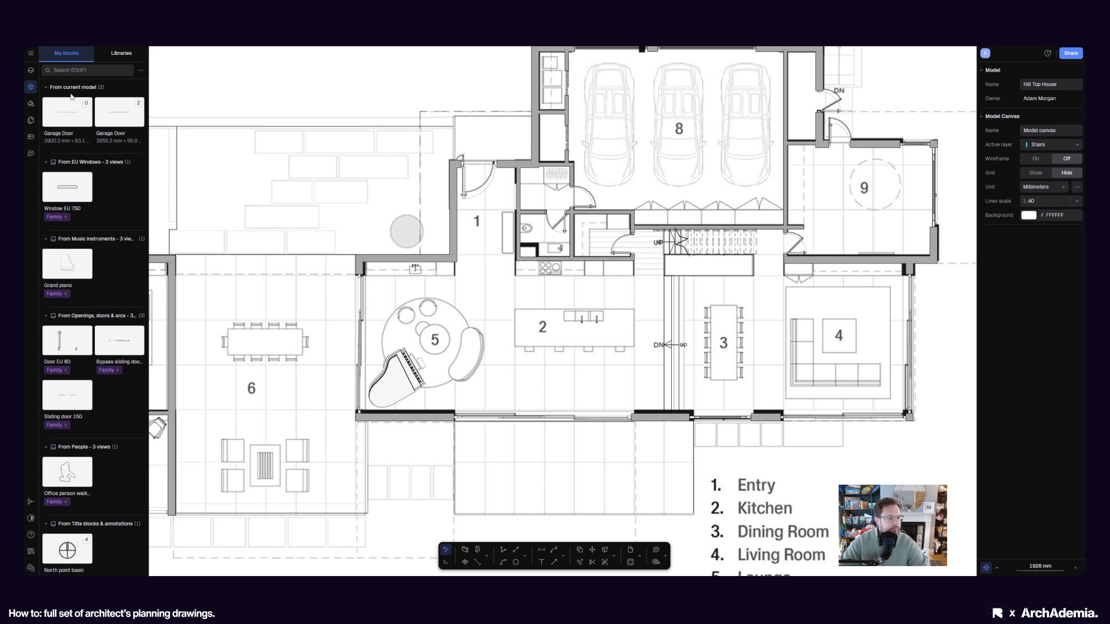
click(116, 55)
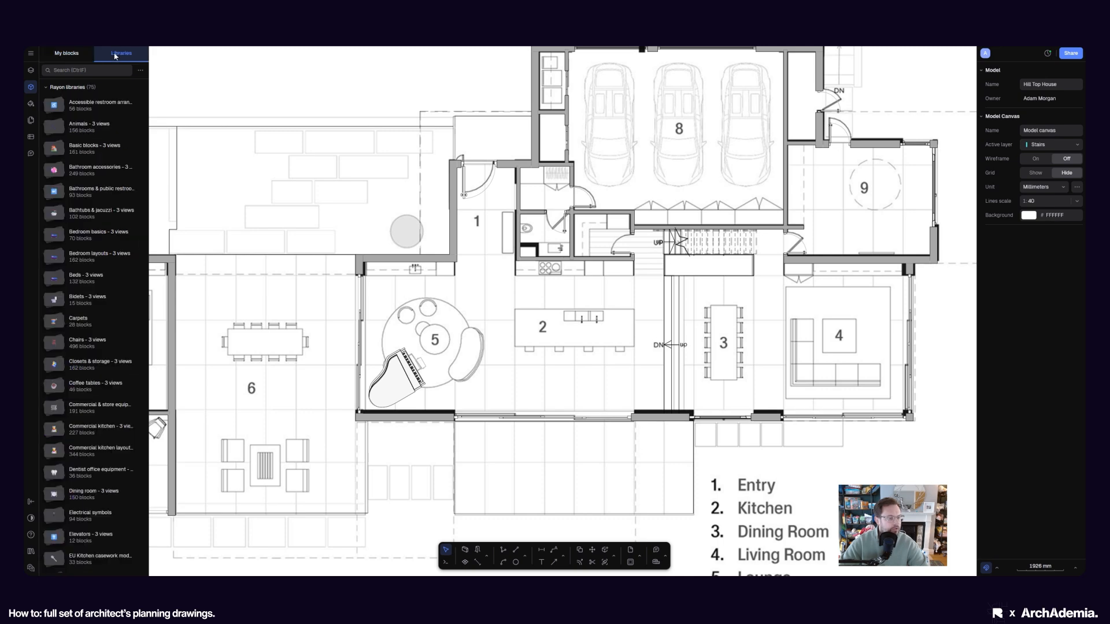
click(84, 70)
text(sofa)
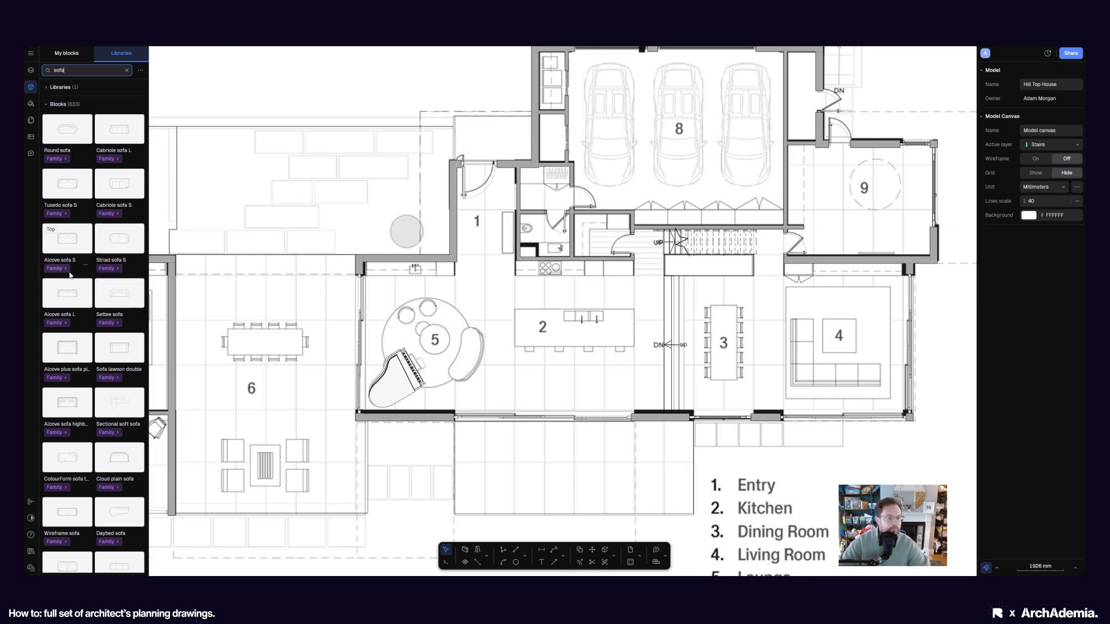
scroll(110, 370, down, 5)
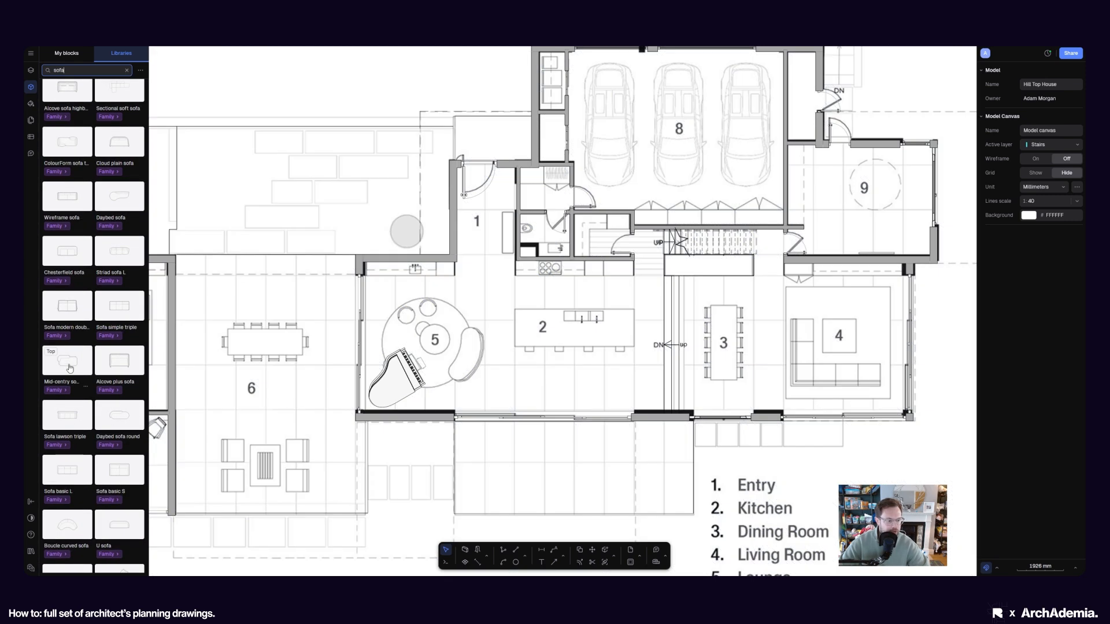
scroll(96, 354, up, 5)
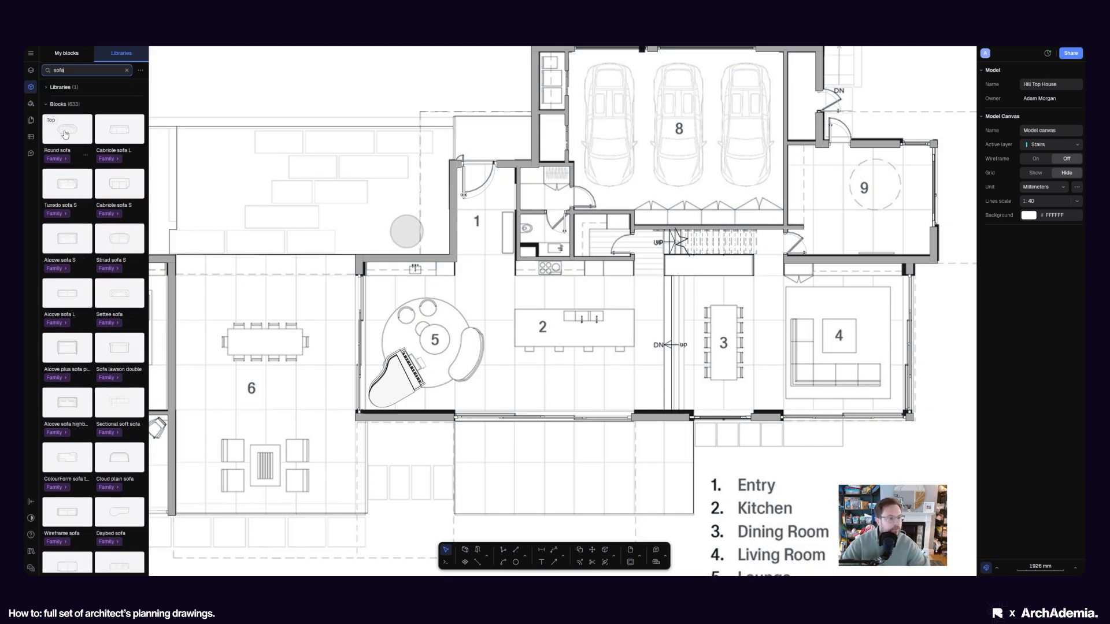
drag(65, 136, 483, 366)
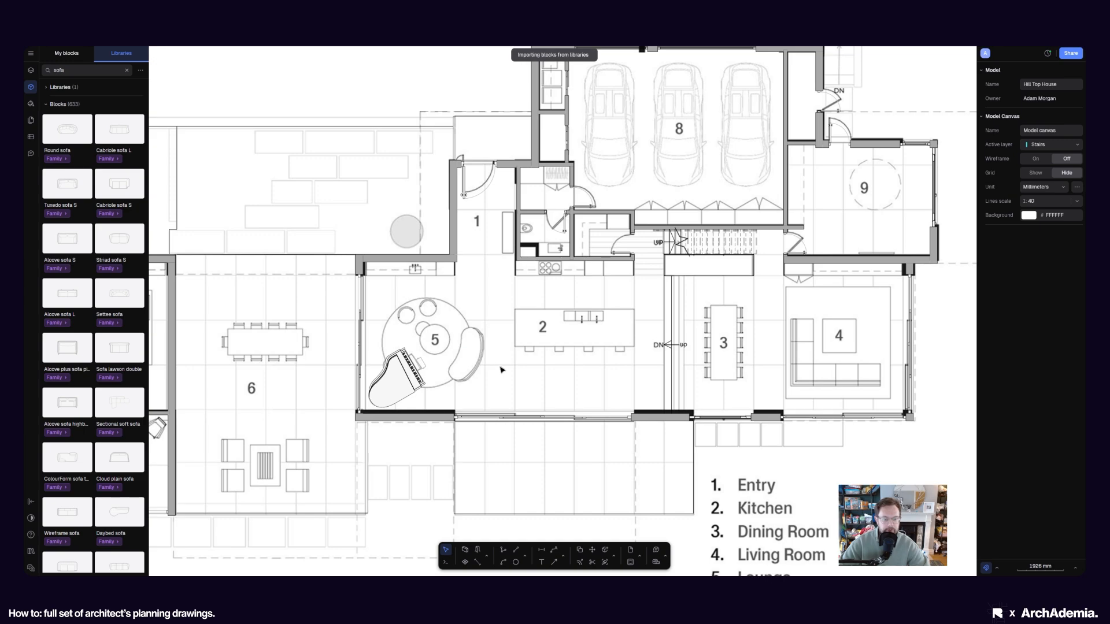
Rotate the round sofa to about -109°, align it over the lounge's drawn sofa and enlarge it to about 2168 × 1045 mm
scroll(502, 371, up, 5)
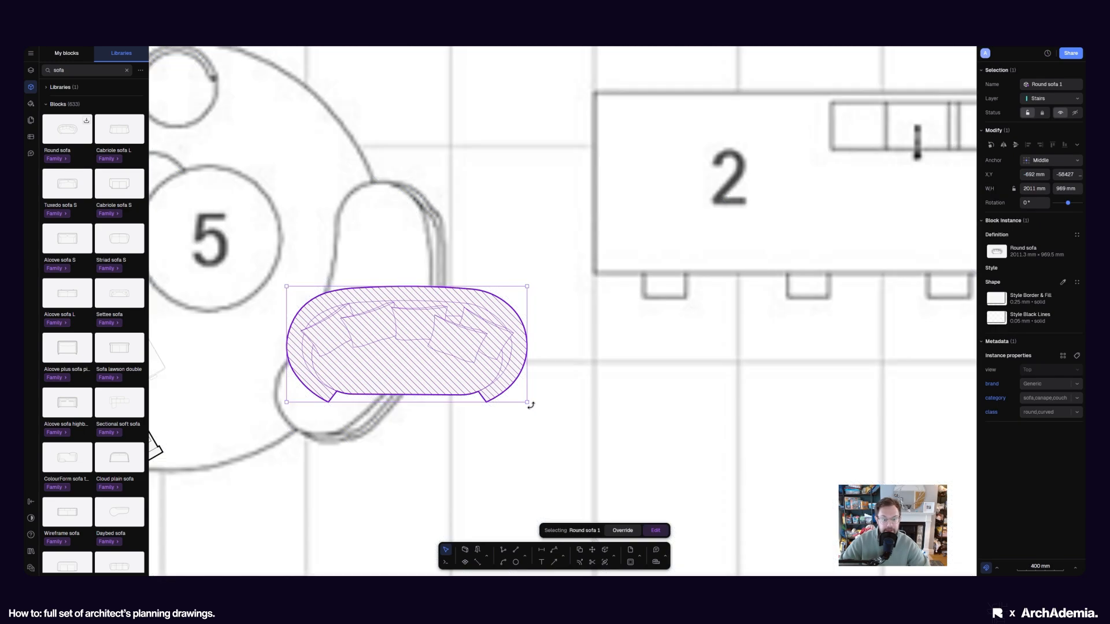
drag(530, 405, 316, 428)
drag(379, 372, 338, 358)
scroll(474, 347, up, 2)
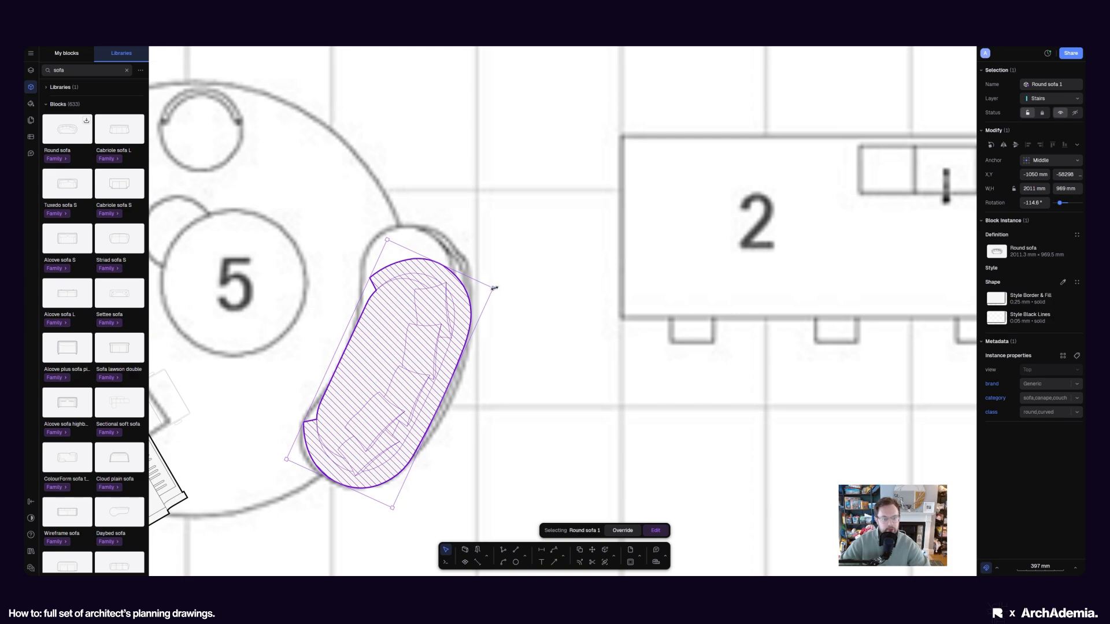
drag(495, 288, 495, 255)
scroll(438, 346, down, 5)
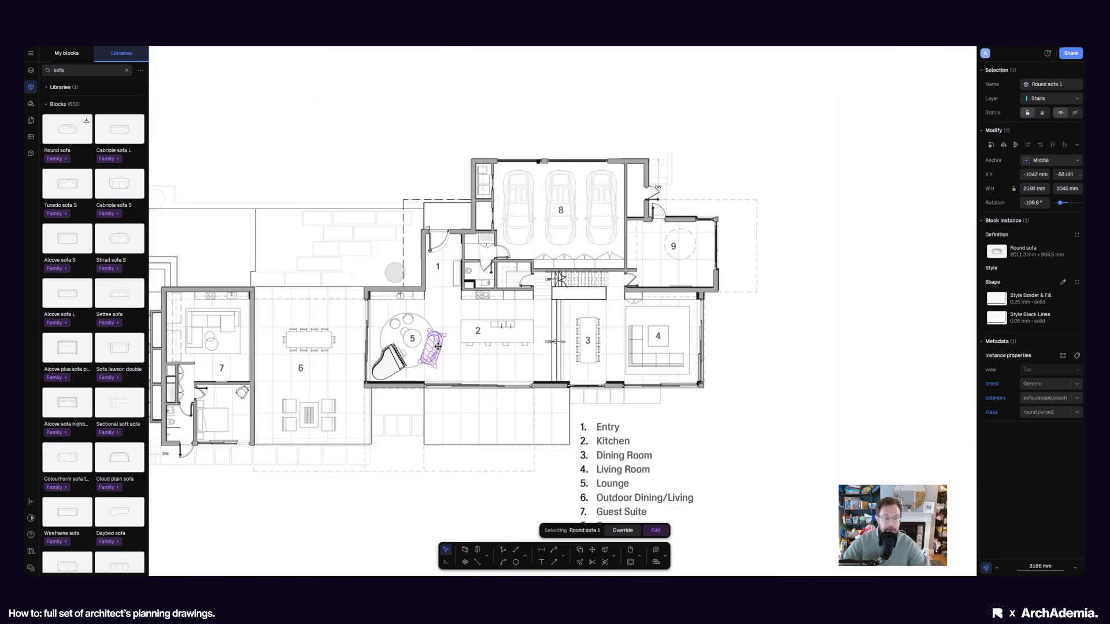
scroll(438, 346, down, 3)
click(697, 392)
Check how the round sofa block fits beside the grand piano and within the whole floor plan
scroll(429, 346, up, 7)
middle_drag(468, 362, 456, 352)
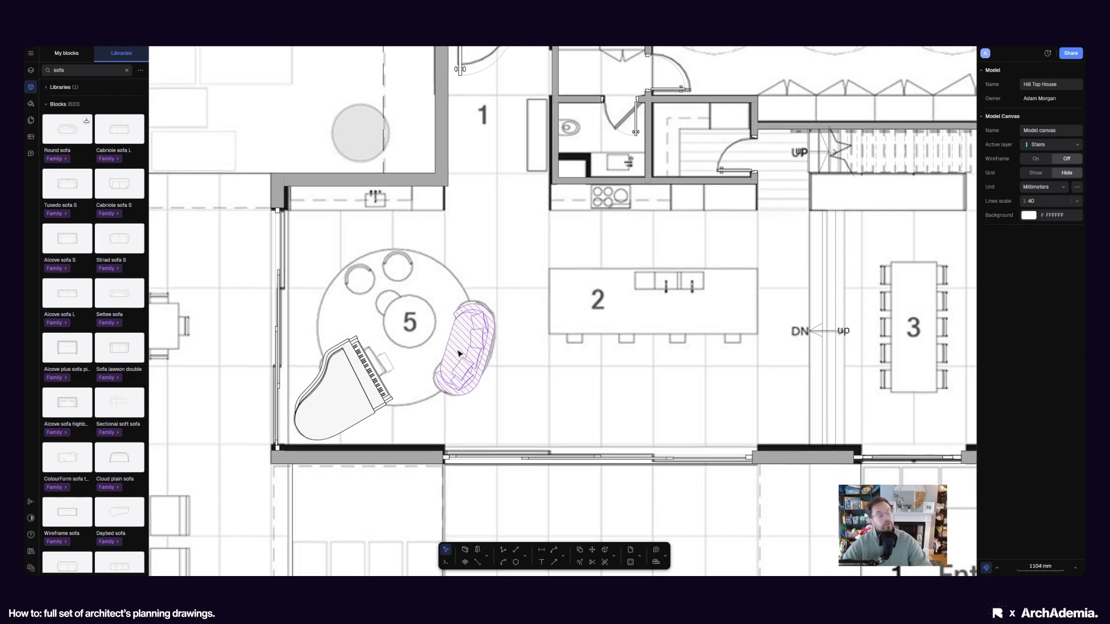
scroll(458, 353, down, 5)
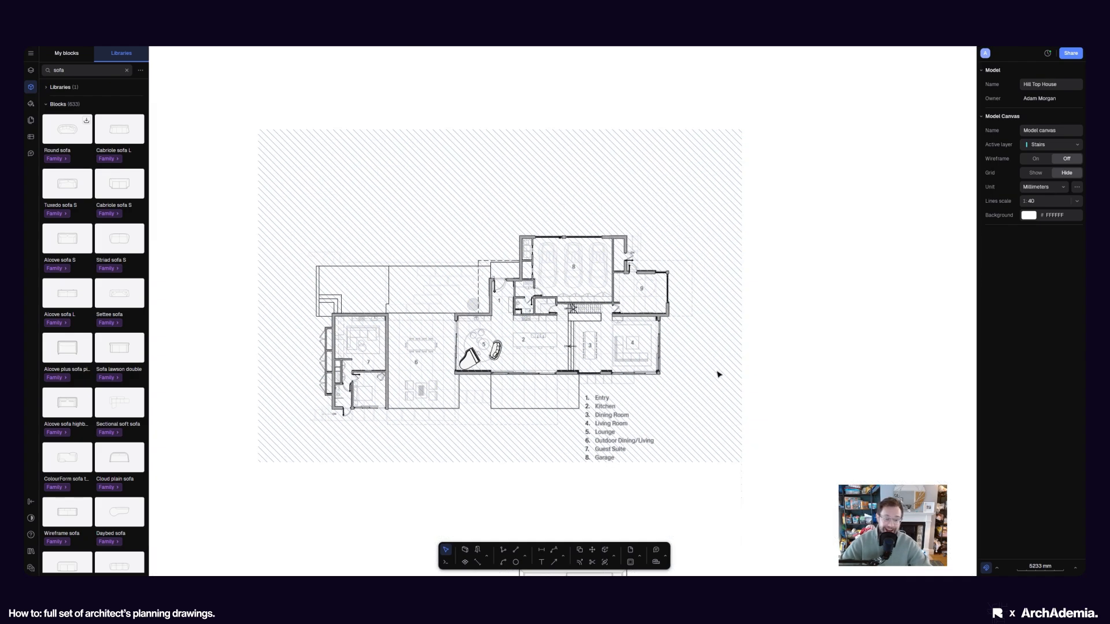
scroll(471, 355, up, 6)
scroll(439, 373, down, 5)
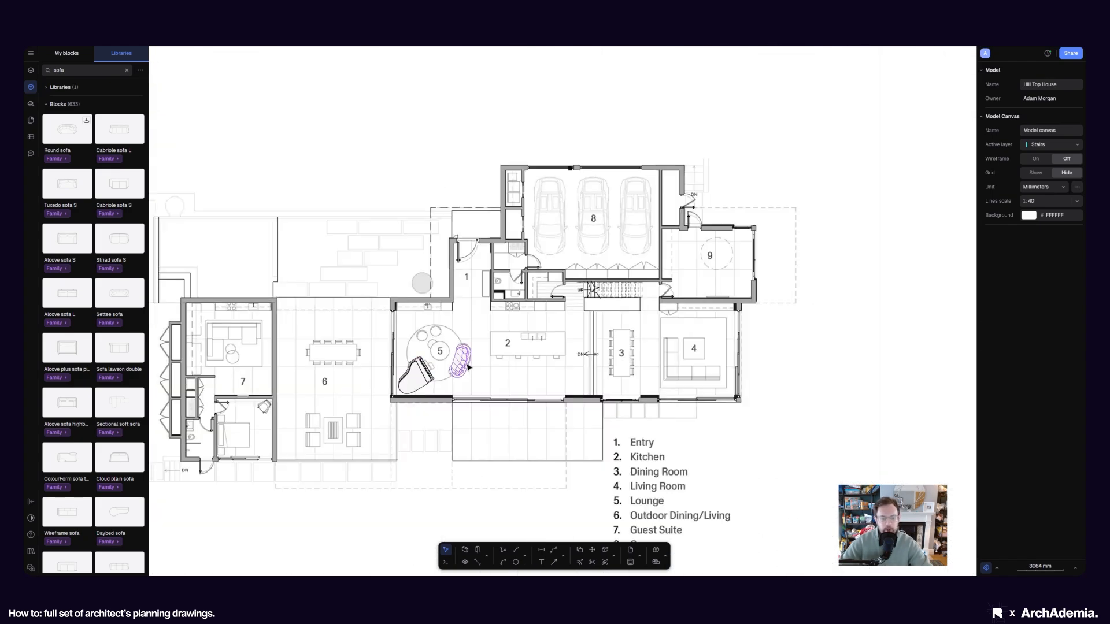
scroll(463, 365, up, 7)
scroll(514, 399, down, 3)
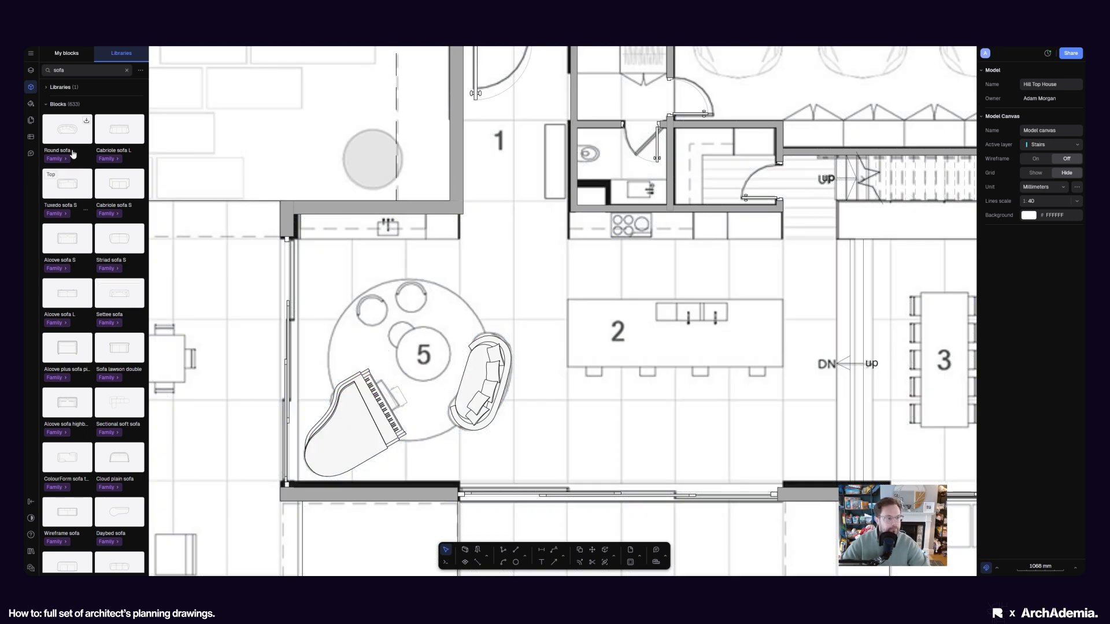
Search the block libraries for "chair" and place the Egg chair block on the drawn chair at the upper edge of the lounge's round rug
double_click(65, 72)
text(chair)
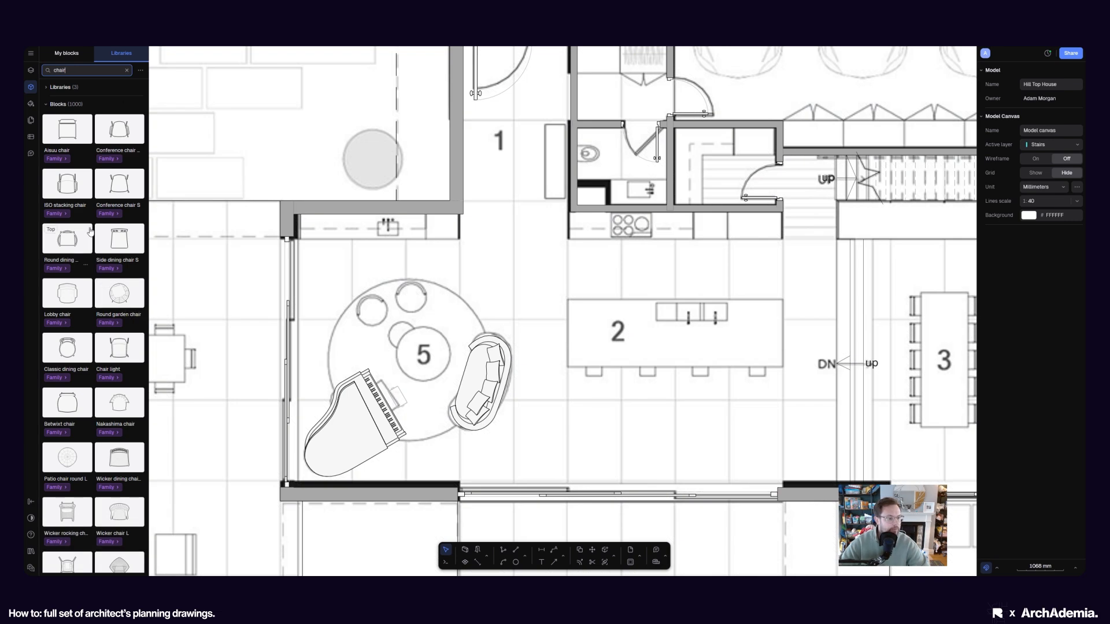
scroll(136, 445, down, 4)
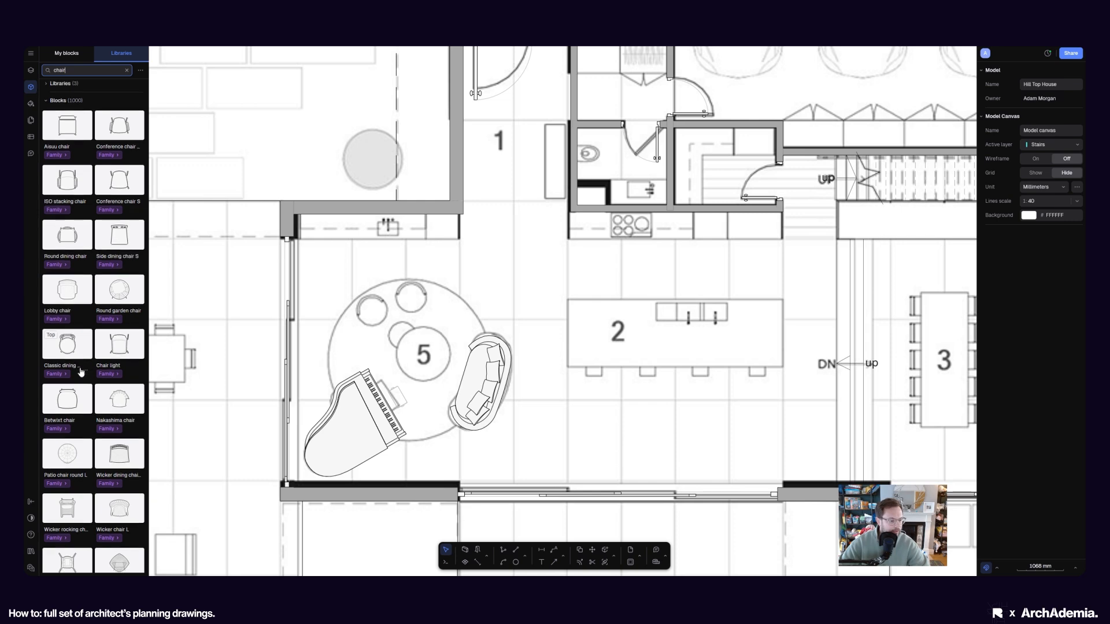
drag(117, 515, 411, 302)
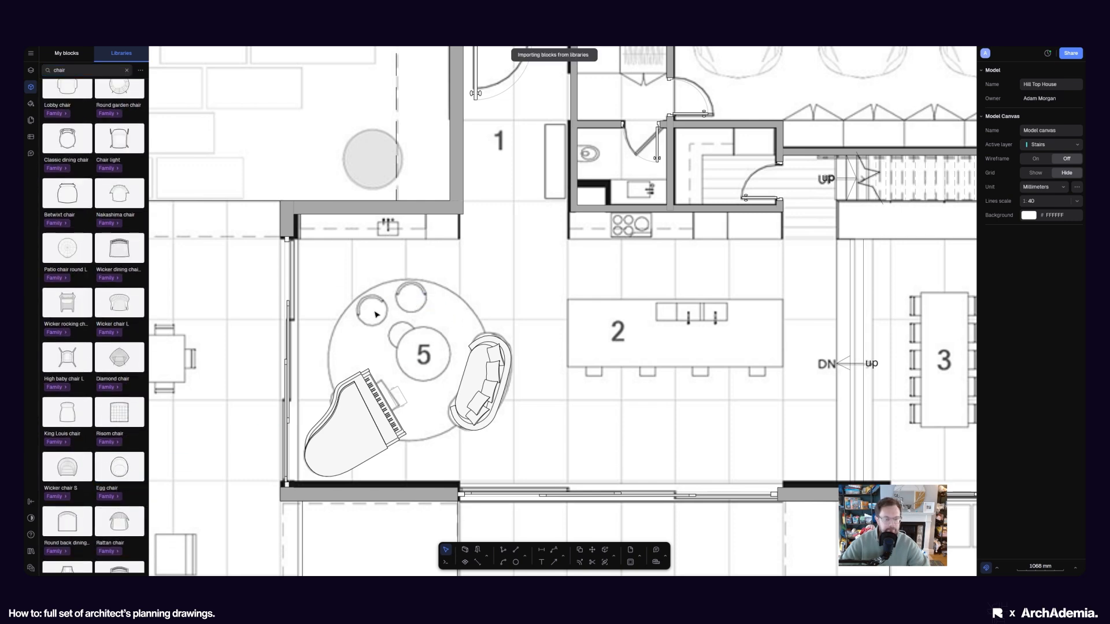
Enlarge the egg chair to about 637 × 720 mm and centre it over the drawn chair
scroll(382, 309, up, 5)
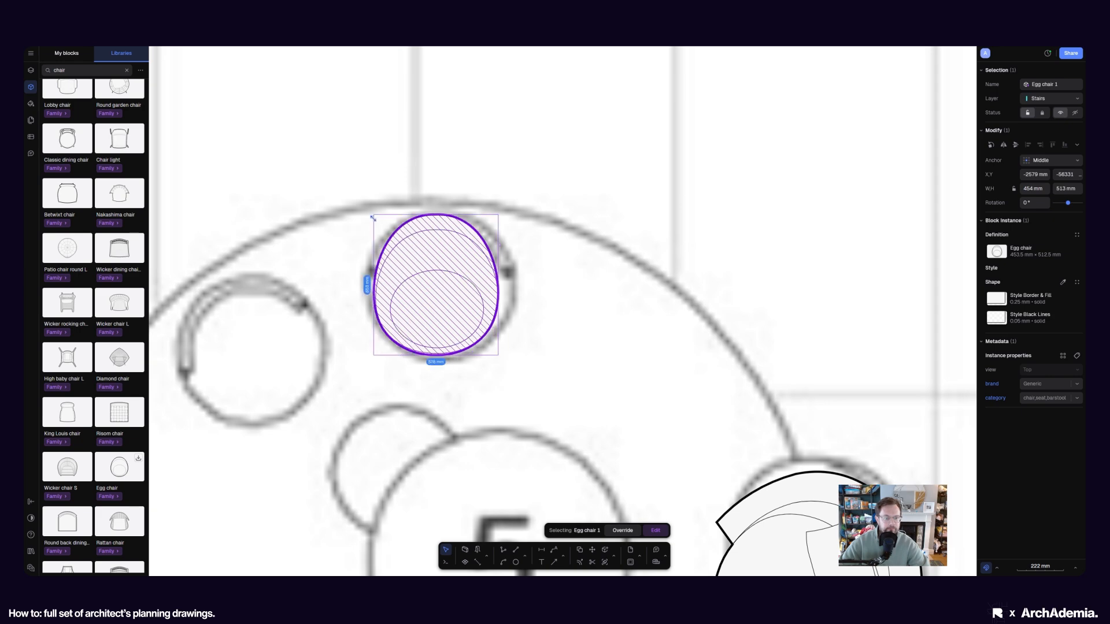
drag(373, 218, 361, 199)
drag(422, 251, 427, 254)
scroll(460, 270, down, 5)
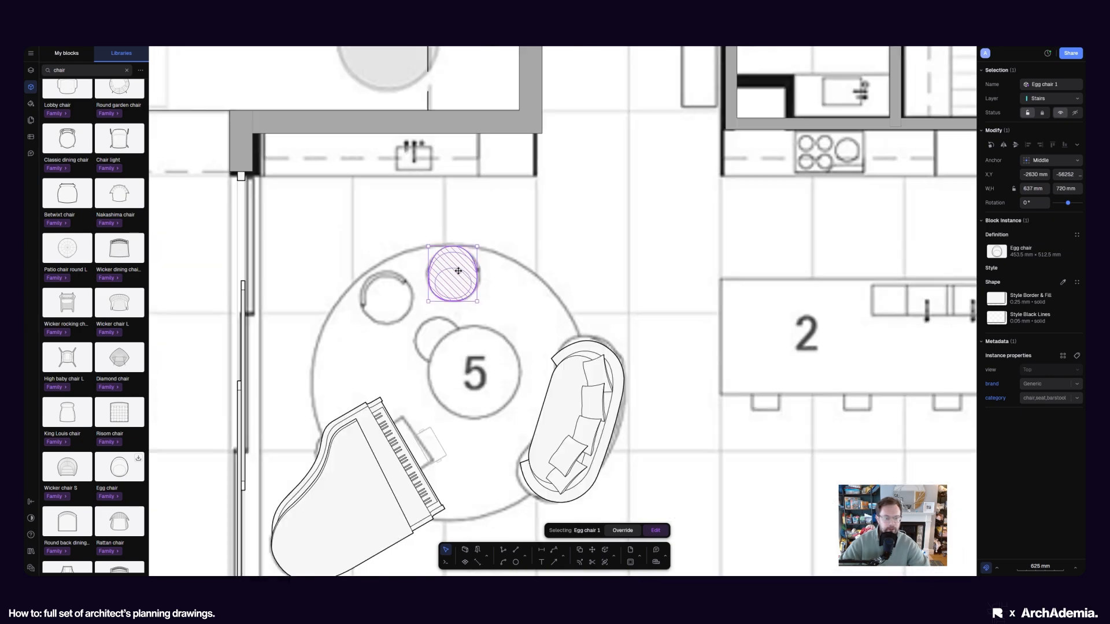
Copy the egg chair onto the neighbouring drawn chair on the lounge's round rug and rotate the copy to about 27°
middle_drag(451, 282, 436, 275)
click(579, 549)
click(438, 275)
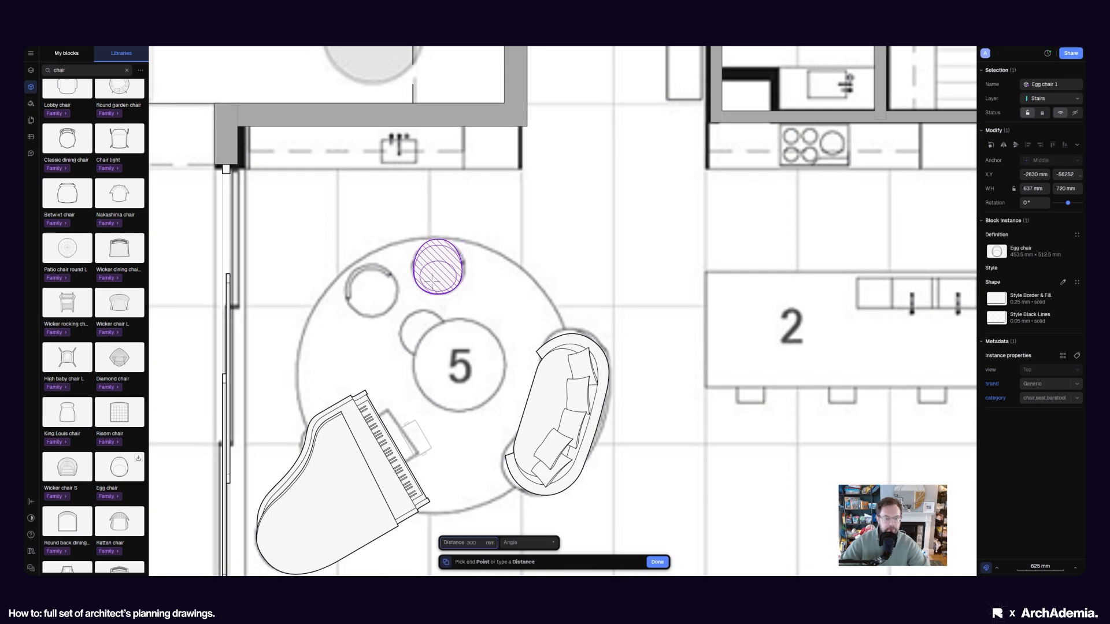
click(372, 299)
scroll(353, 274, up, 5)
key(Escape)
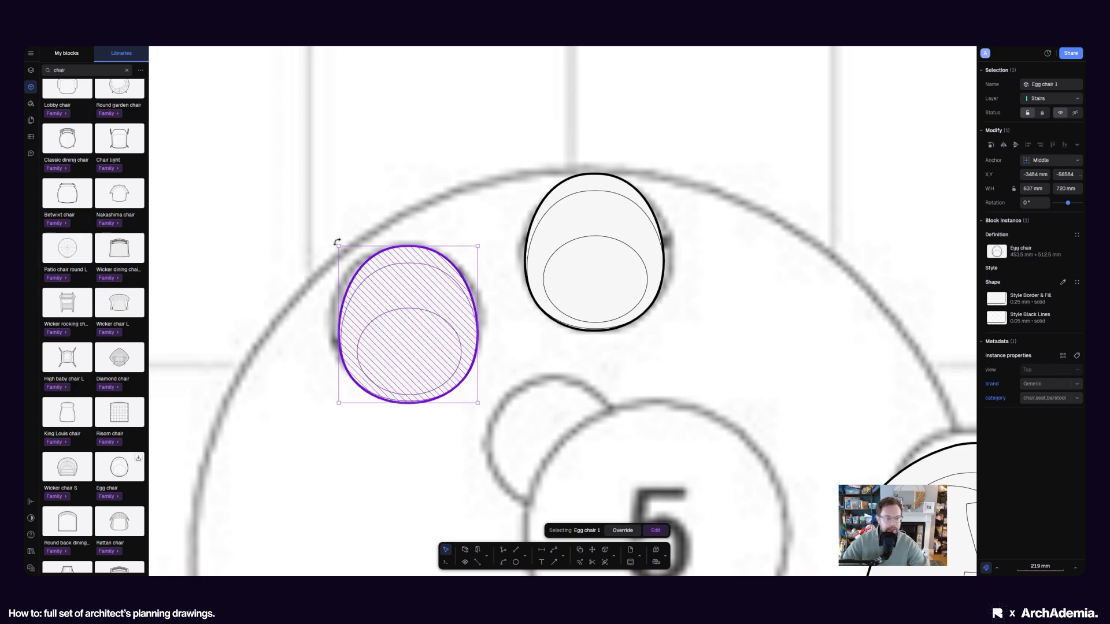
drag(334, 241, 290, 276)
scroll(382, 295, down, 10)
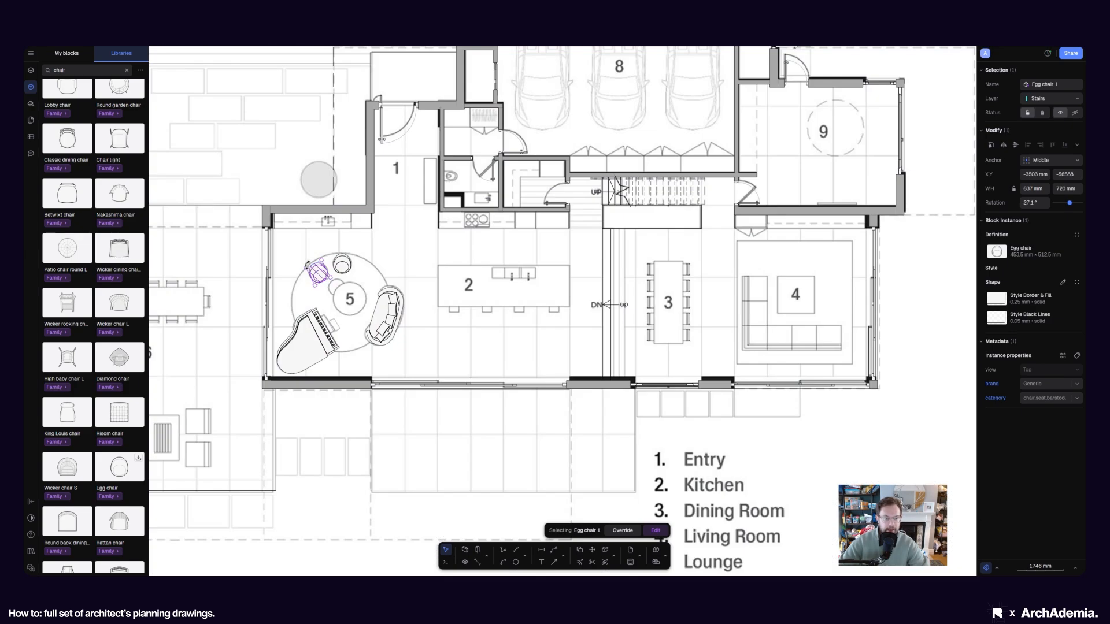
Search the block libraries for "dining table" and place the eight-seat rectangular dining table set-up over the dining room's drawn table
middle_drag(865, 358, 719, 357)
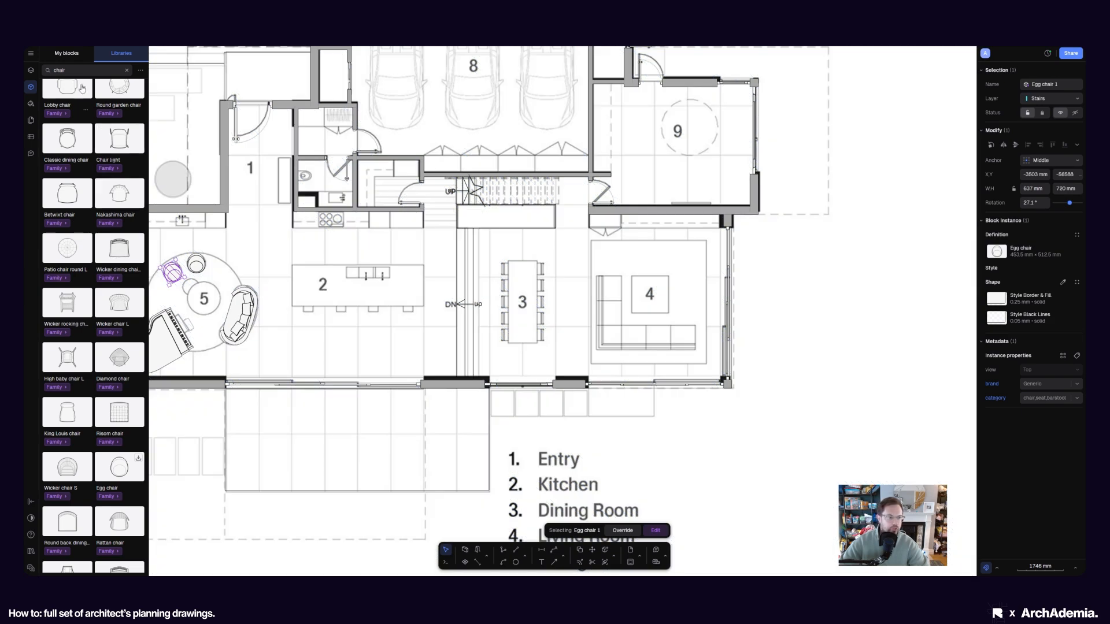
double_click(65, 70)
text(dini)
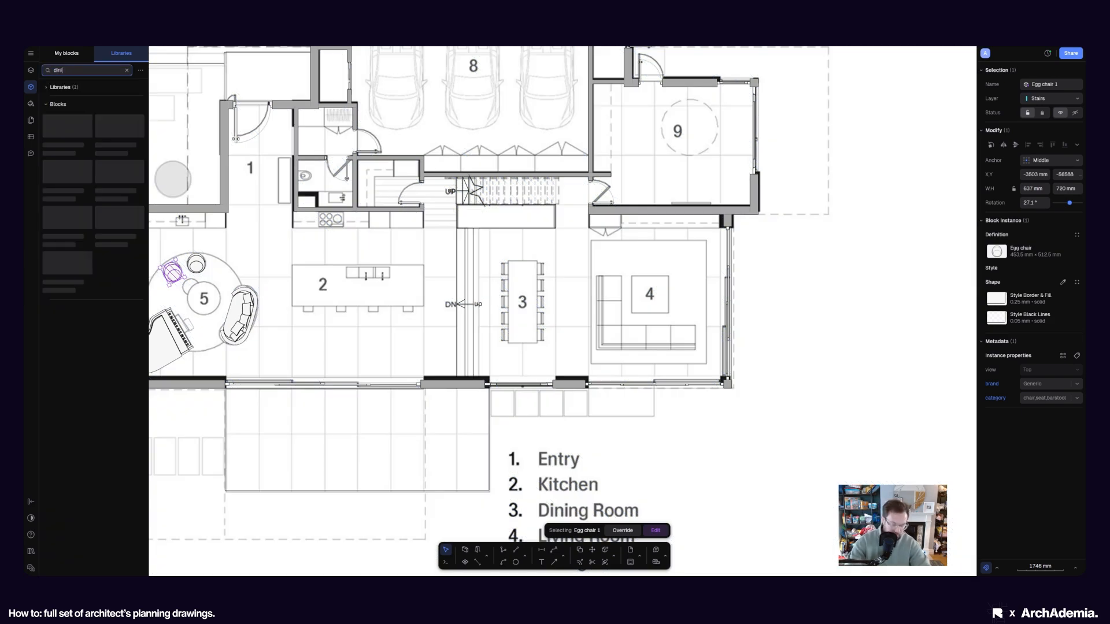
text(ng table)
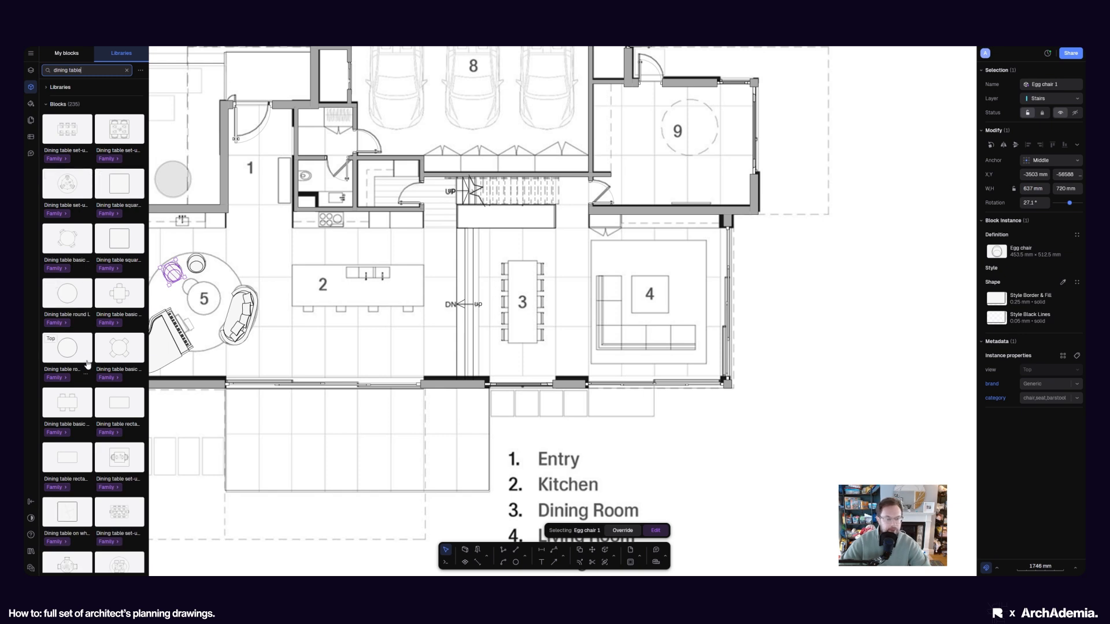
scroll(95, 332, down, 1)
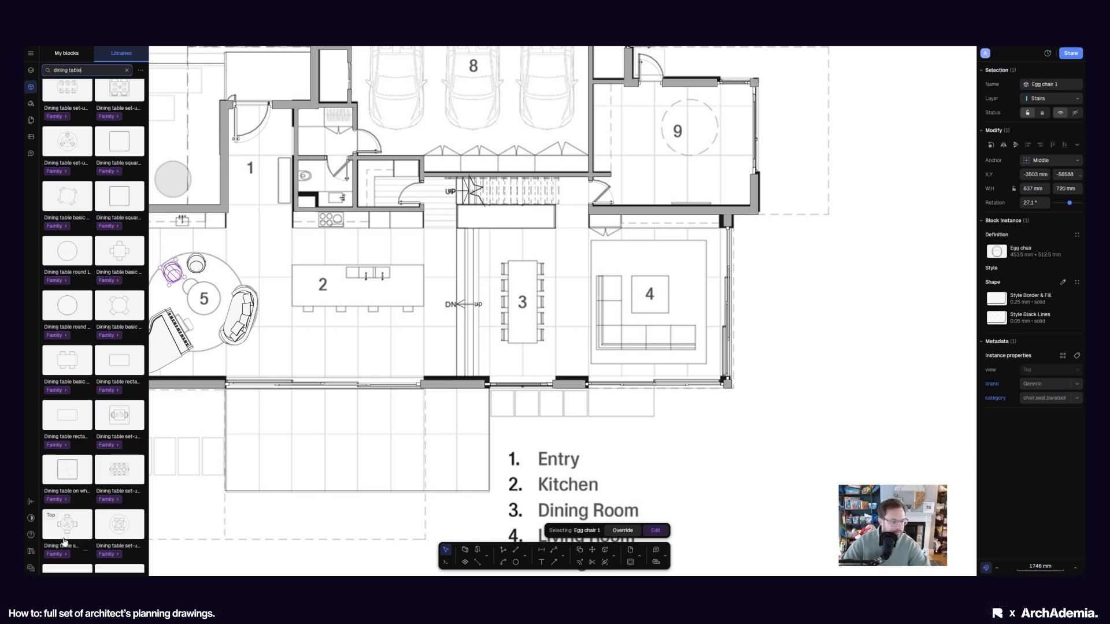
mouse_move(120, 475)
mouse_down()
mouse_move(560, 302)
mouse_move(538, 310)
mouse_up()
scroll(549, 311, up, 5)
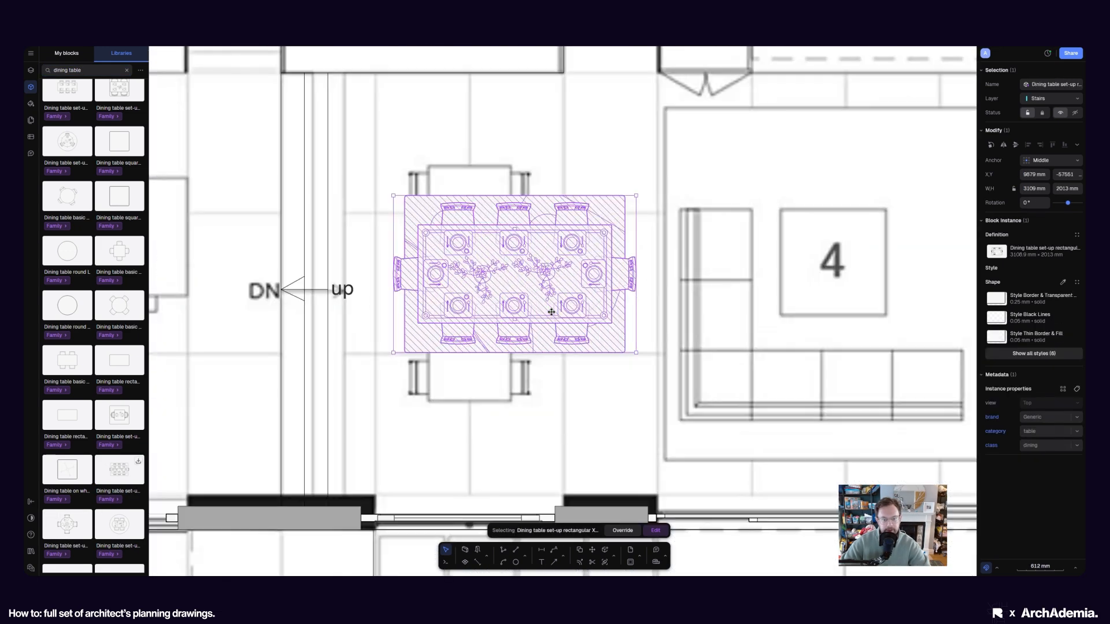
Rotate the dining table set-up to 90° so it runs along the drawn table
drag(637, 355, 568, 195)
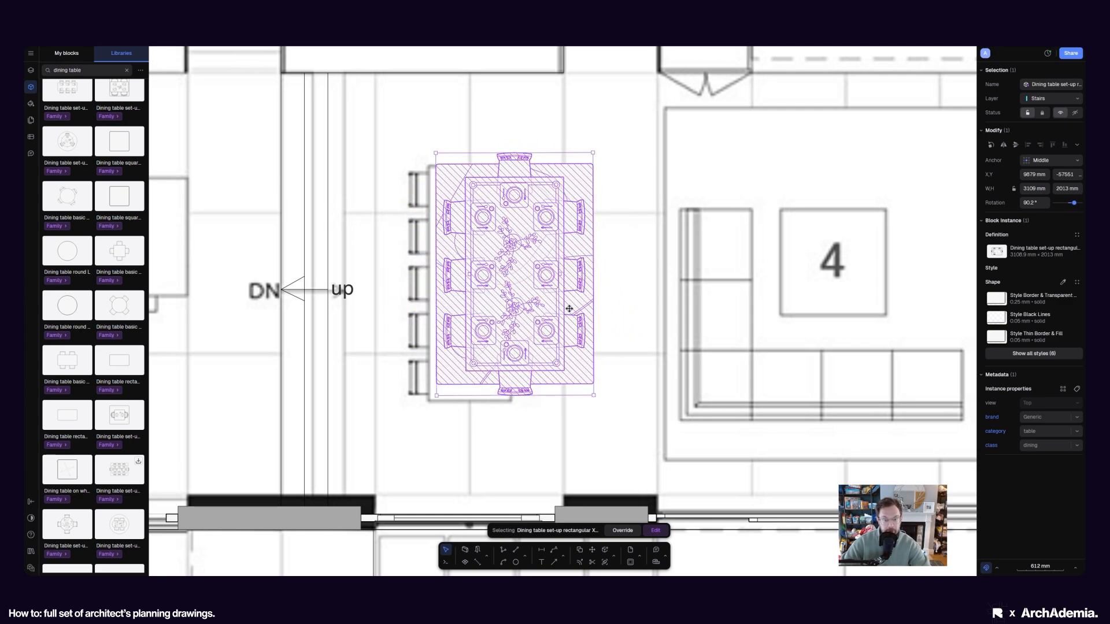
middle_drag(575, 331, 597, 335)
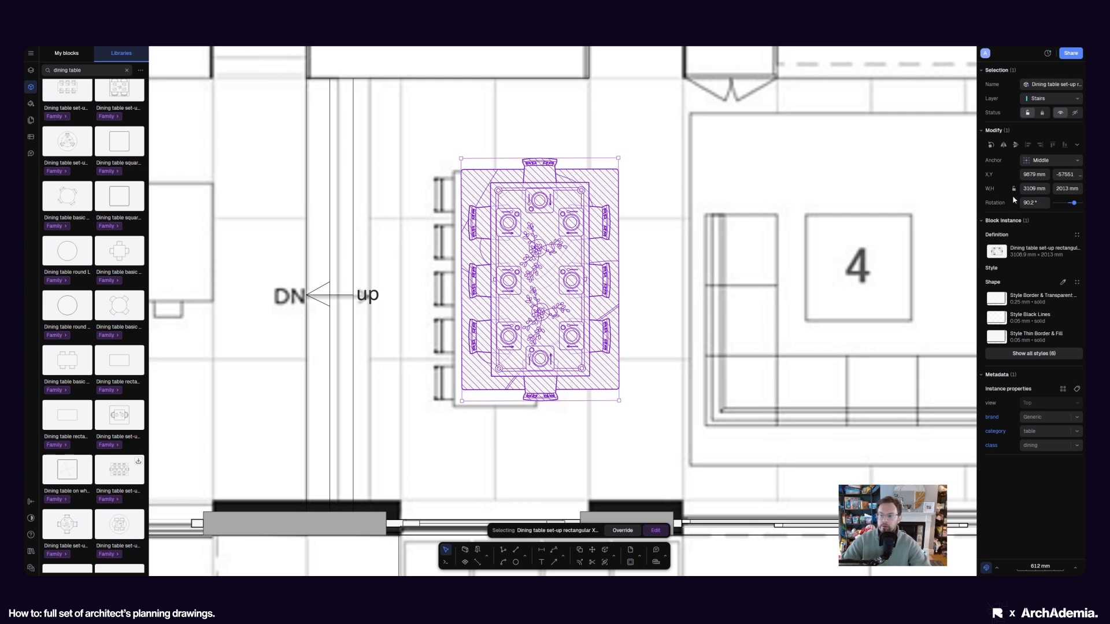
click(1040, 203)
text(90)
key(Return)
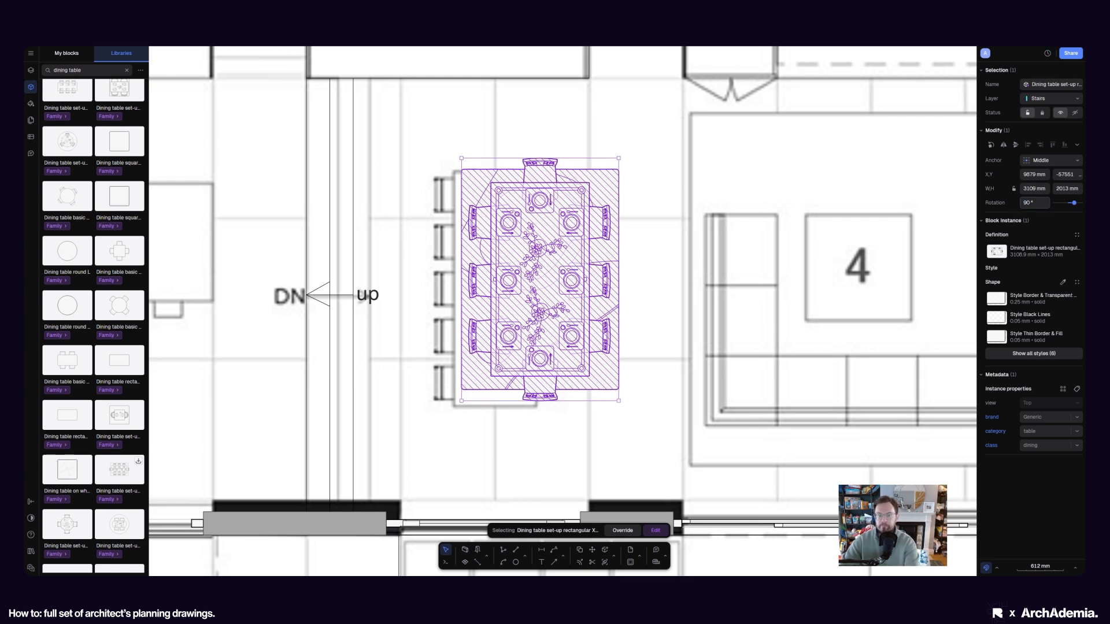
Centre the dining table set-up over the dining room's drawn table and enlarge it to about 3423 × 2217 mm
drag(546, 292, 502, 313)
scroll(531, 324, down, 3)
scroll(493, 249, up, 3)
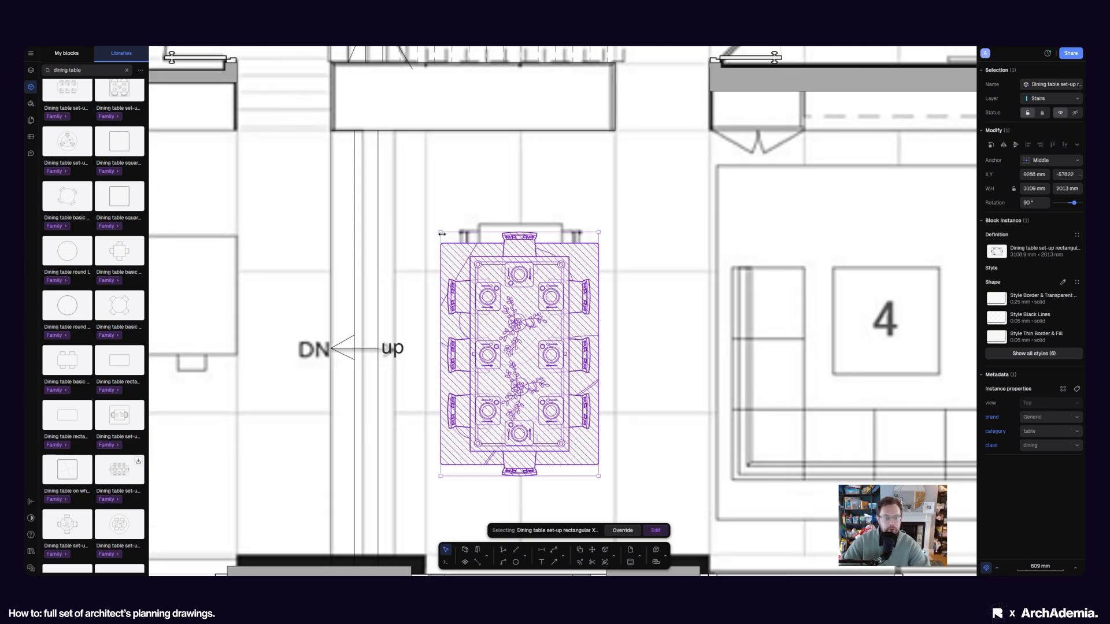
drag(442, 234, 424, 206)
drag(507, 329, 511, 329)
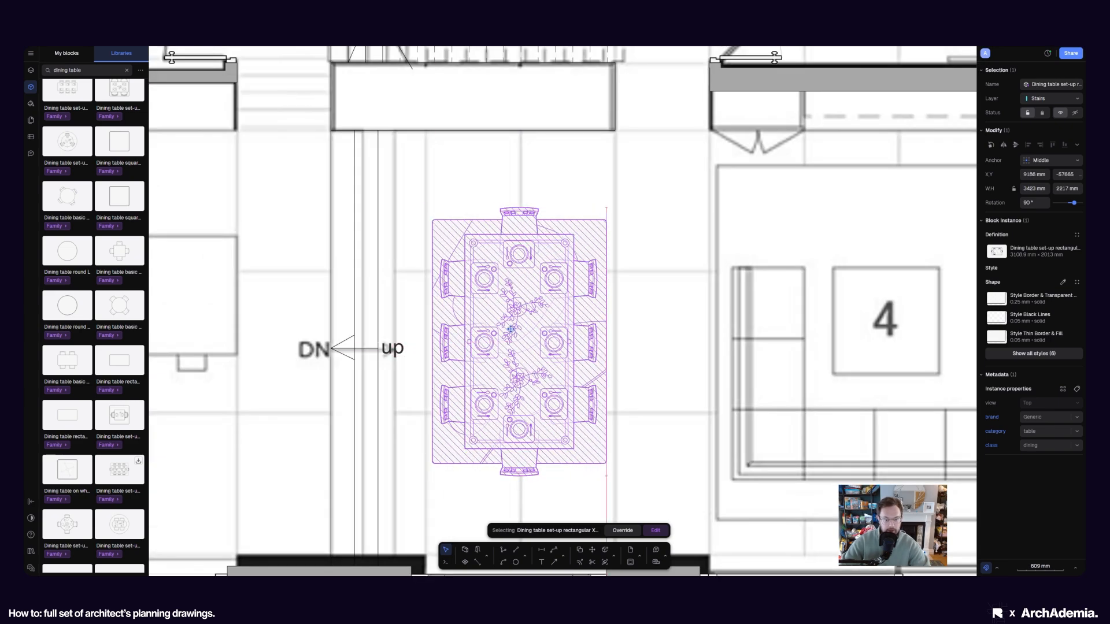
scroll(512, 329, down, 10)
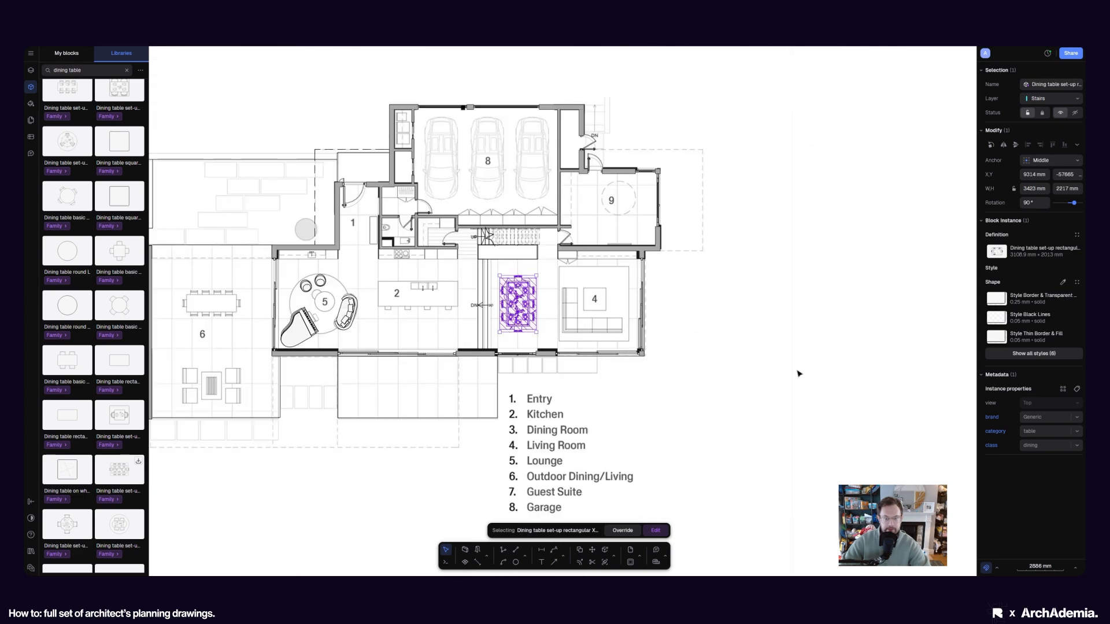
click(804, 373)
Search the block libraries for "corner sofa" and place the Suita corner block over the living room's drawn corner sofa
scroll(508, 310, up, 5)
click(70, 70)
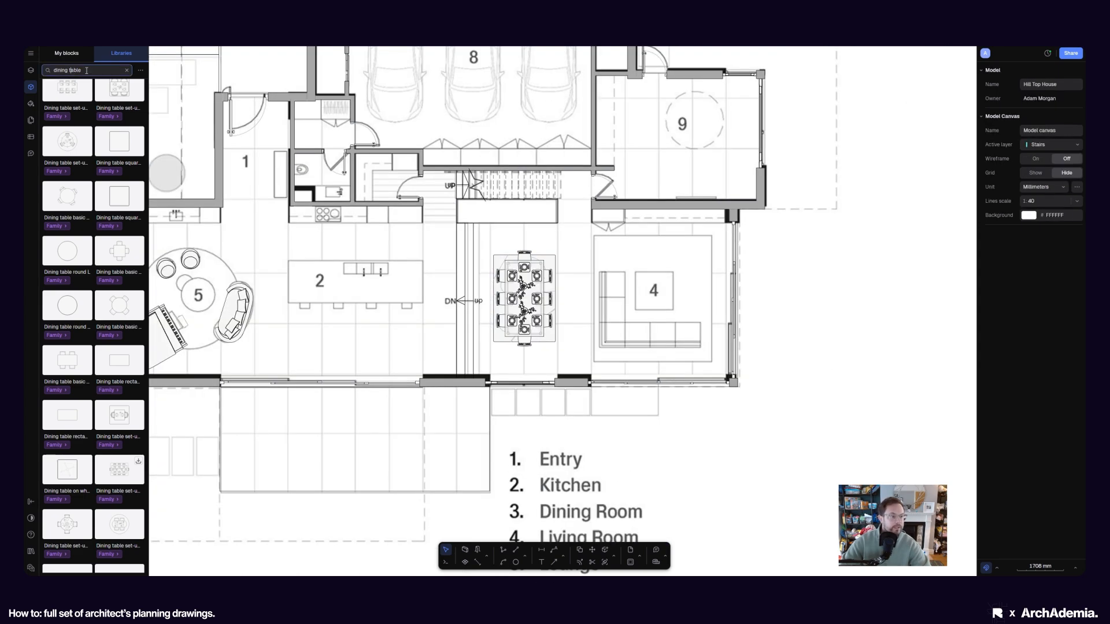
text(corner sofa)
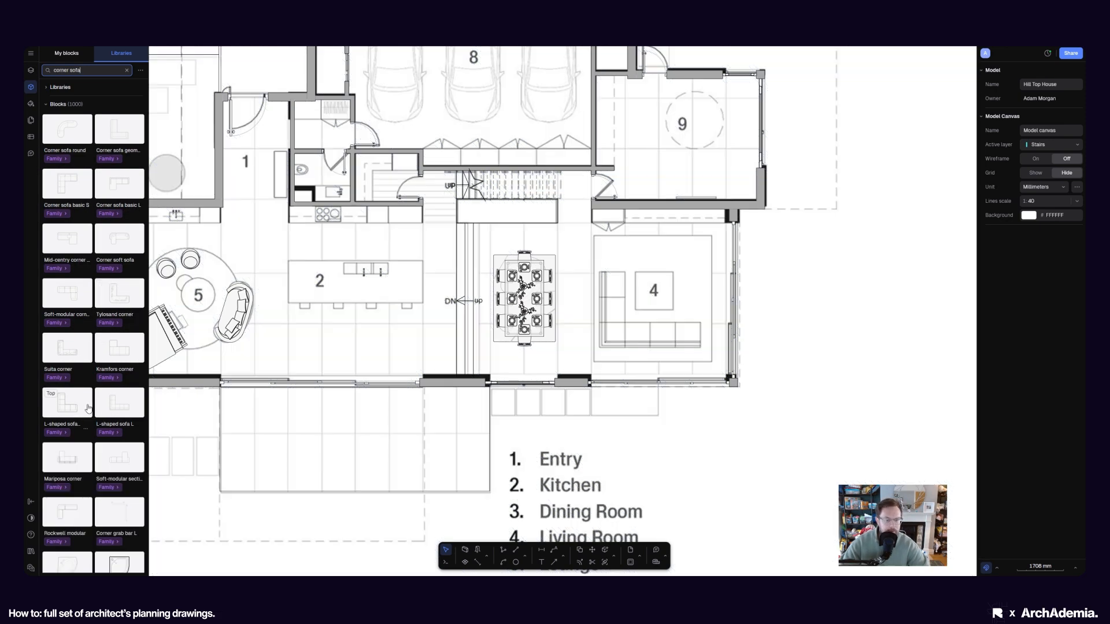
drag(65, 349, 635, 310)
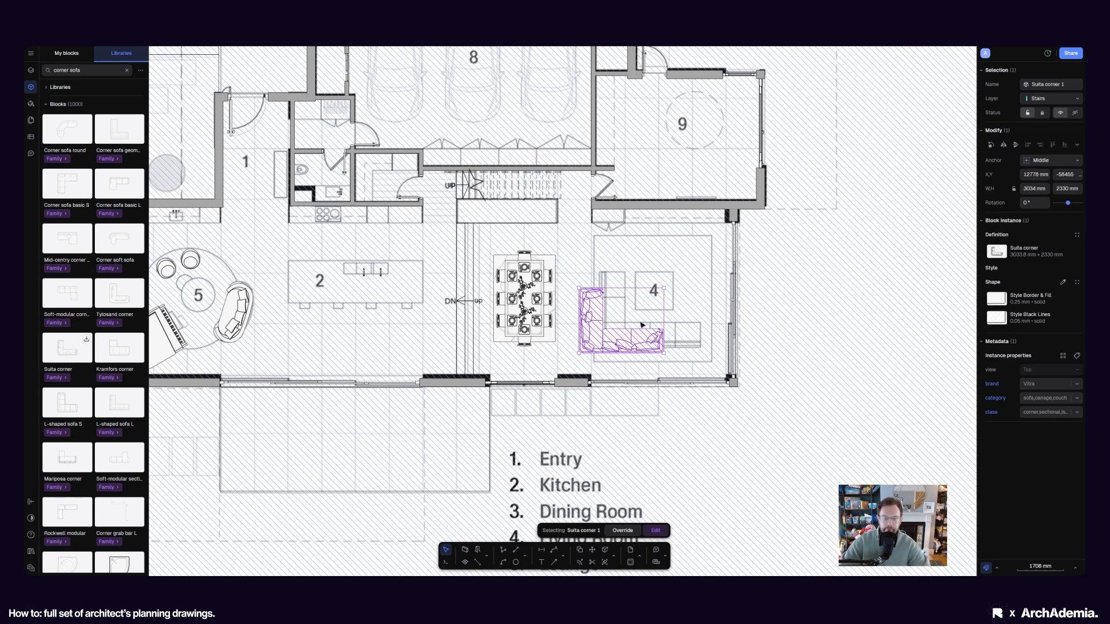
scroll(648, 328, up, 3)
middle_drag(613, 347, 493, 361)
drag(493, 362, 530, 350)
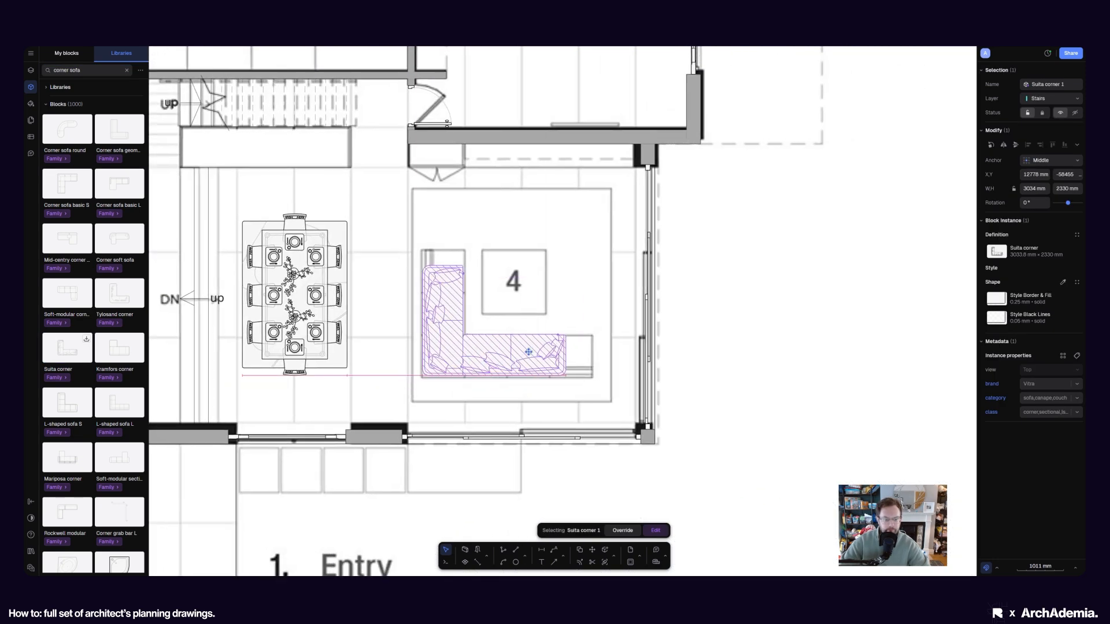
Enlarge the Suita corner sofa to about 3202 × 2459 mm and fit it to the drawn sofa's outer corner
scroll(566, 350, up, 3)
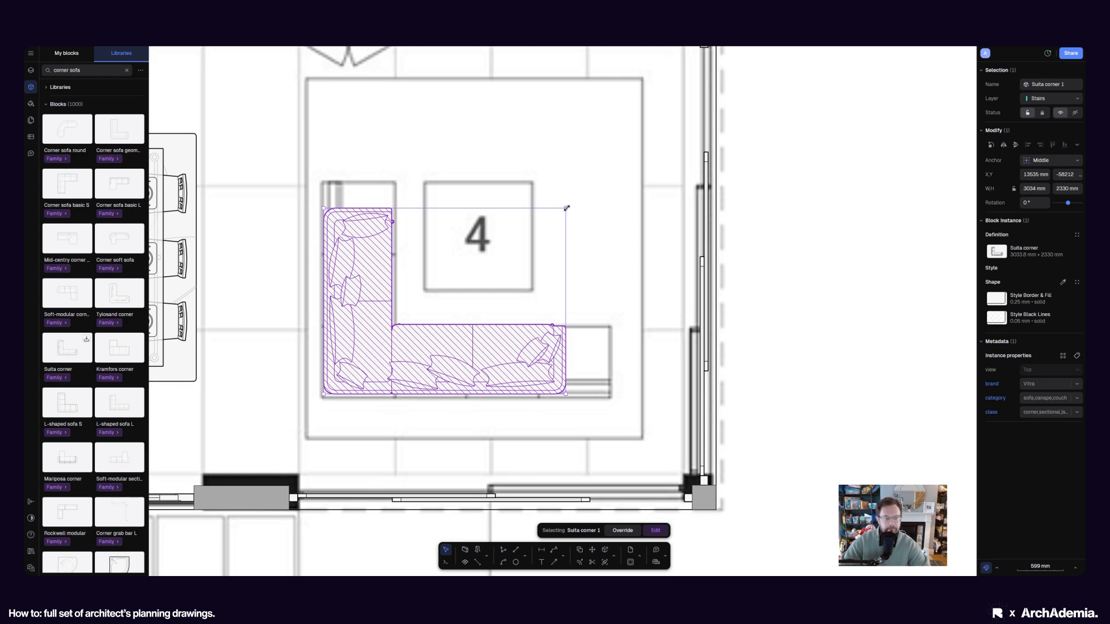
drag(567, 208, 580, 198)
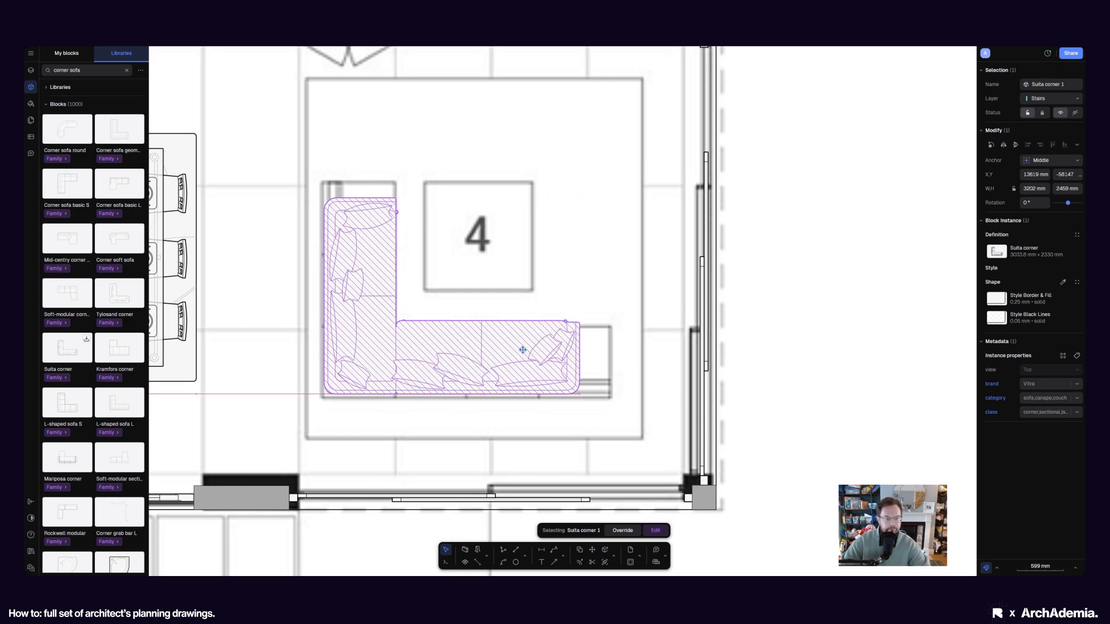
scroll(537, 366, down, 5)
click(726, 372)
scroll(421, 338, up, 1)
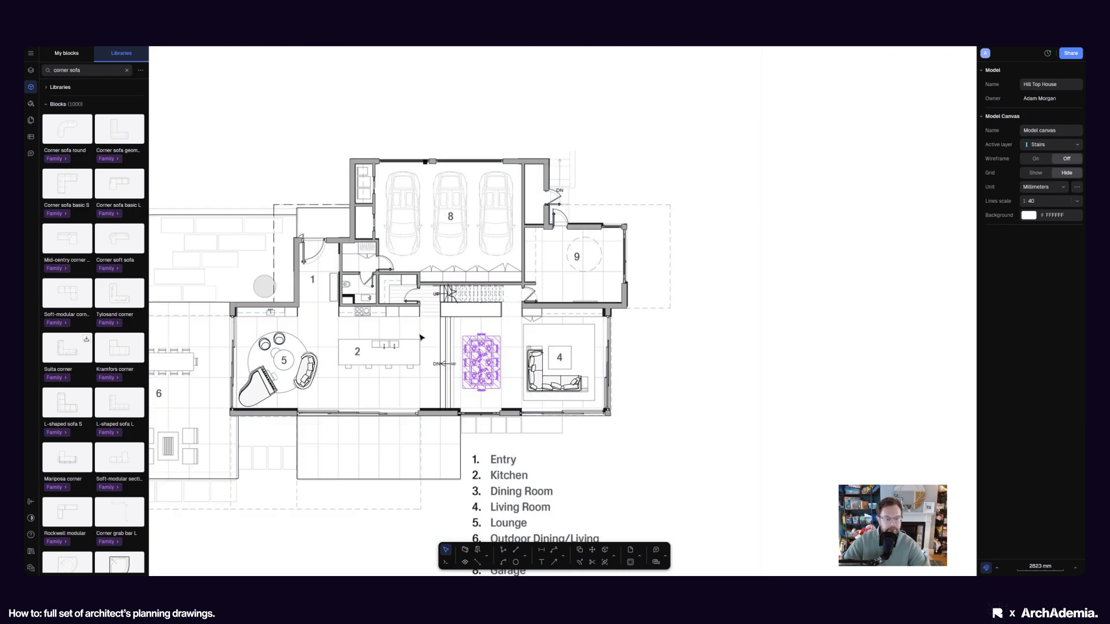
Search the block libraries for "car" and place the Hatchback car S block on the middle drawn car in the garage
scroll(421, 338, left, 2)
click(127, 70)
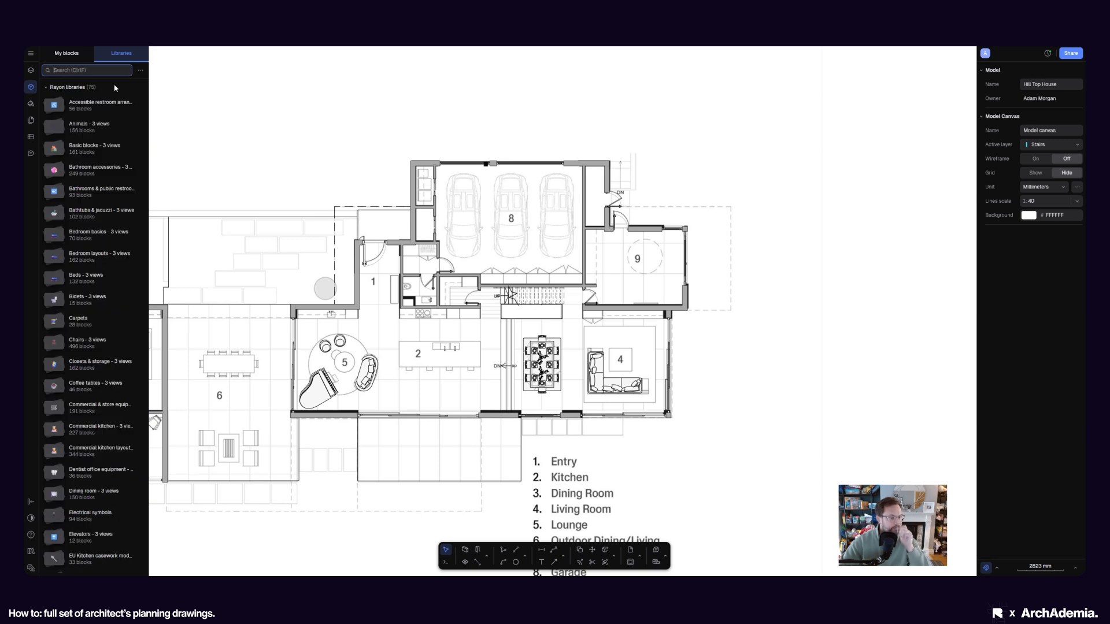
scroll(81, 347, down, 7)
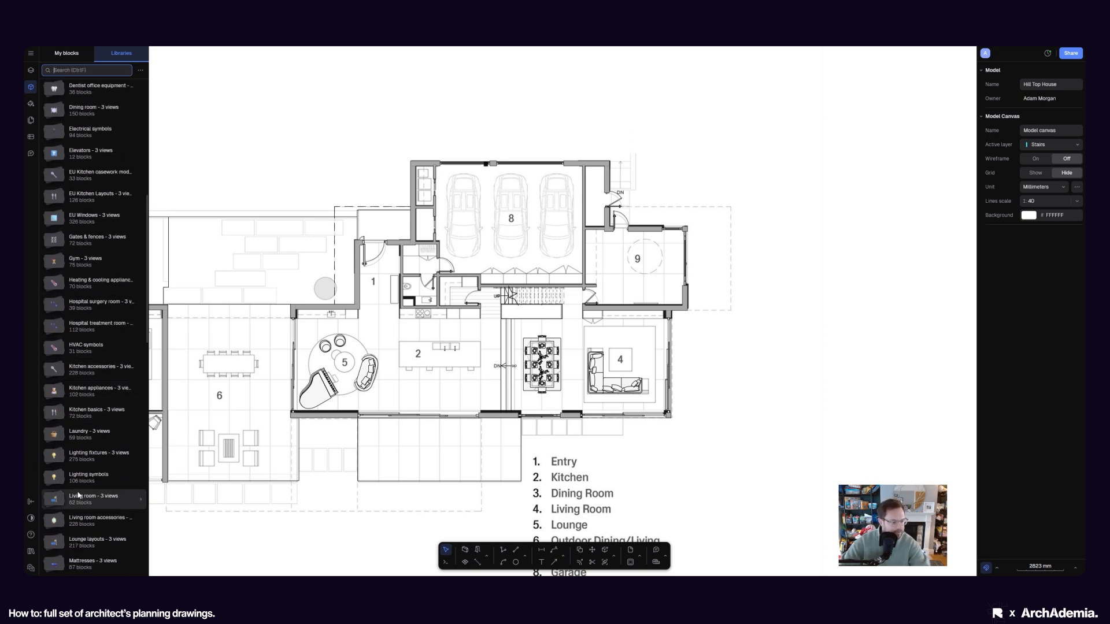
scroll(87, 494, up, 7)
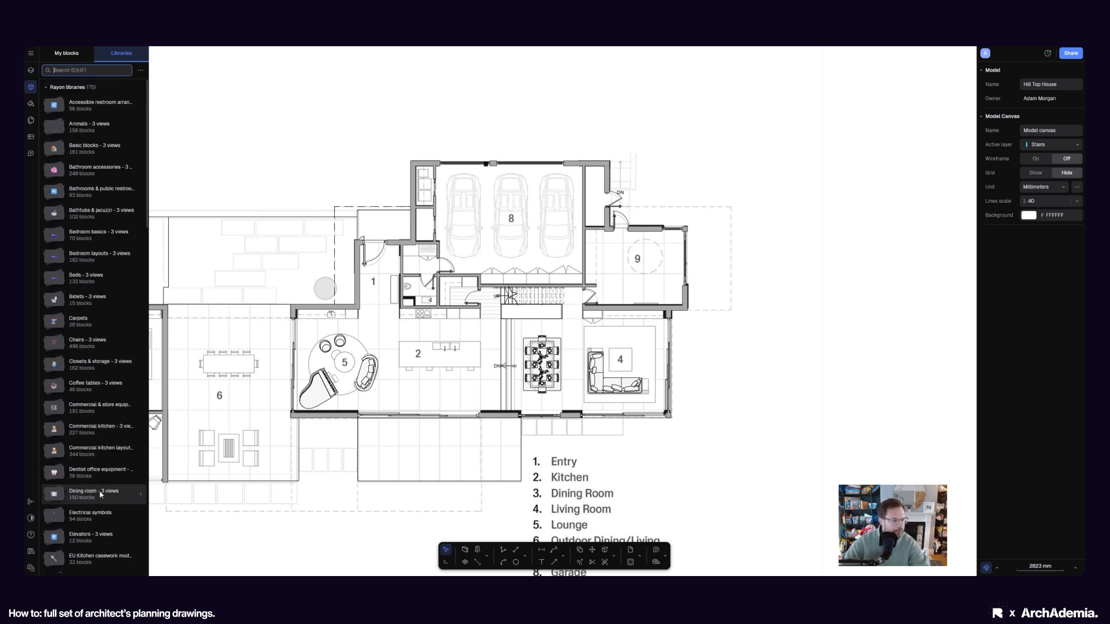
text(car)
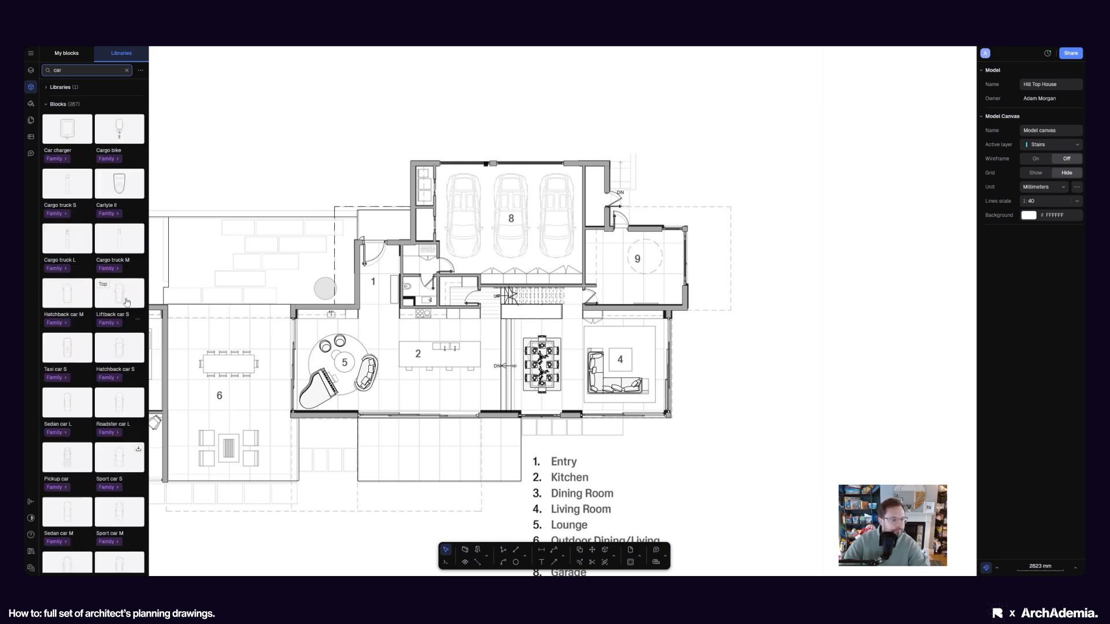
scroll(471, 216, up, 5)
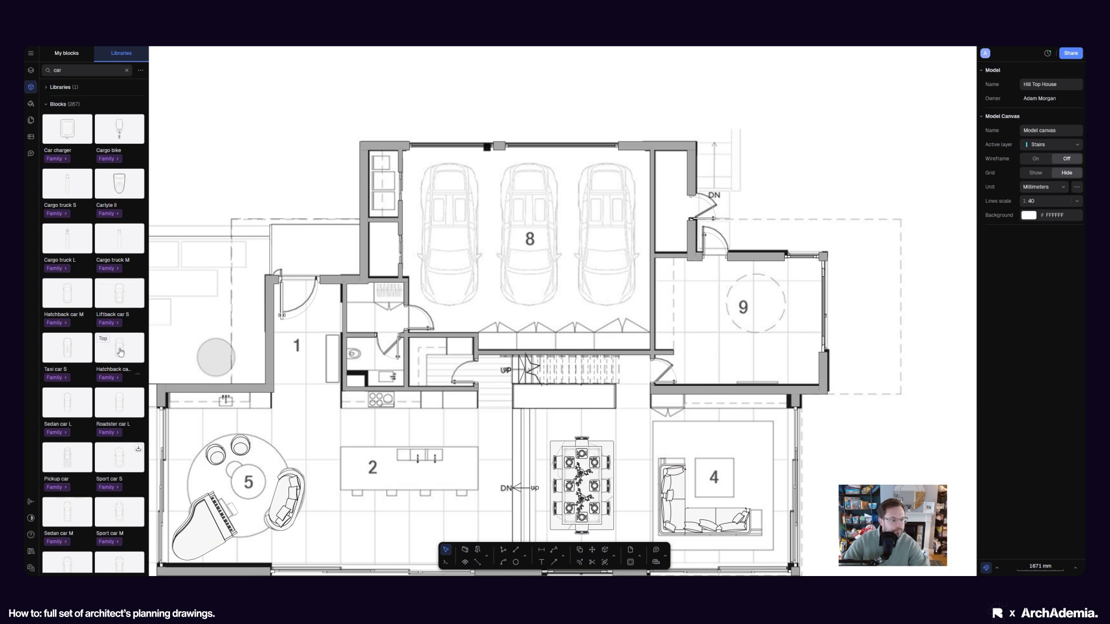
mouse_move(120, 351)
mouse_down()
mouse_move(456, 234)
mouse_move(537, 235)
mouse_up()
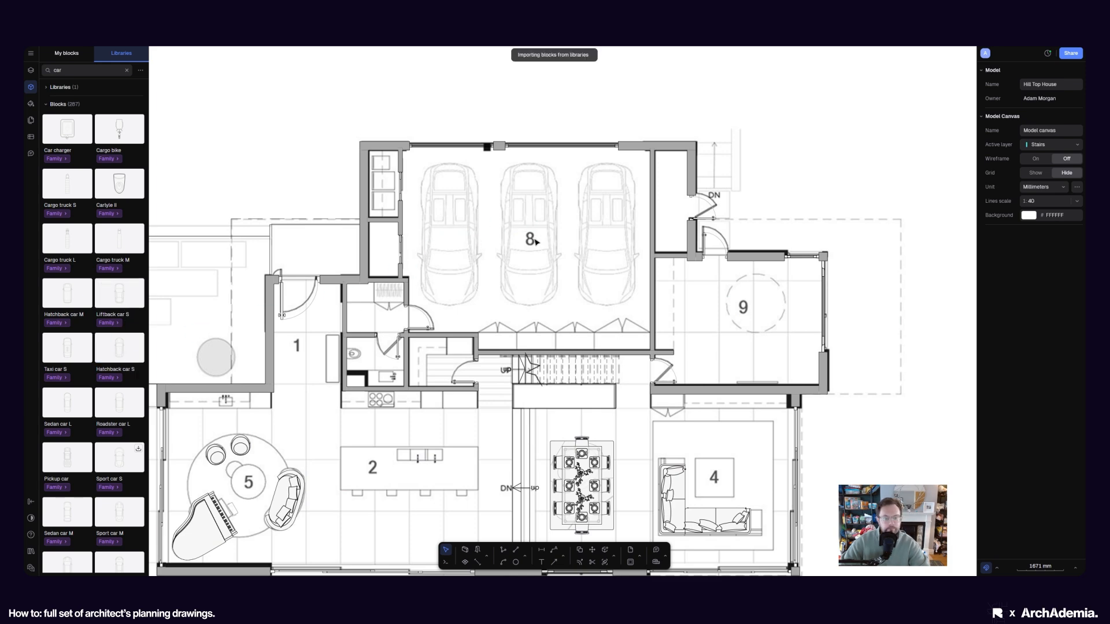
click(536, 242)
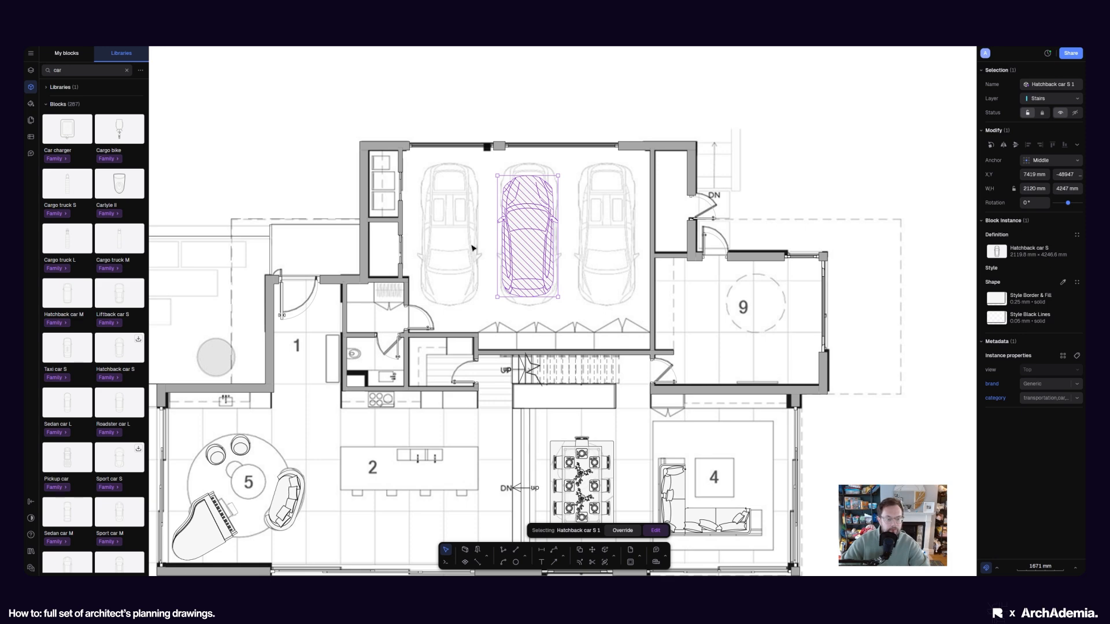
Place the Hatchback car M block on the garage's left-hand drawn car and the Sport car M block on the right-hand one
click(450, 242)
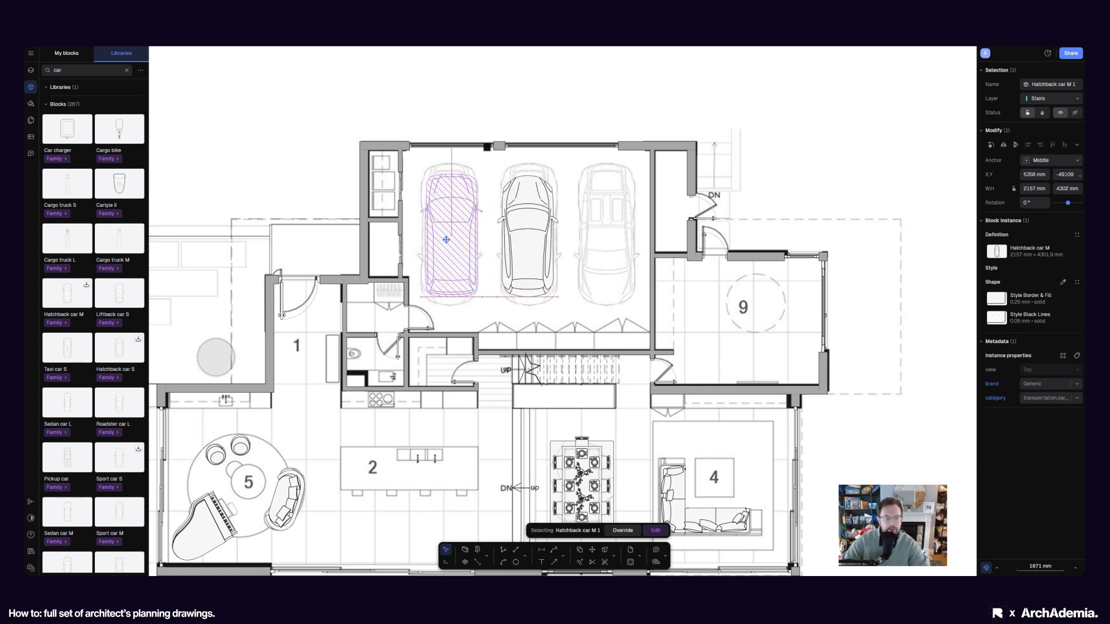
scroll(80, 258, down, 2)
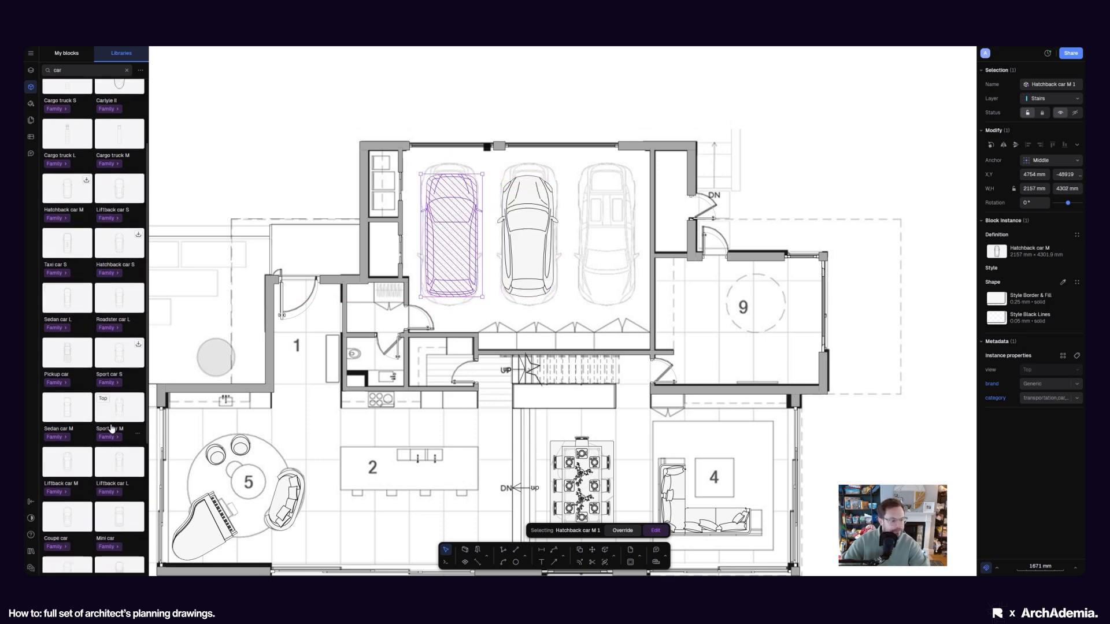
drag(112, 428, 611, 243)
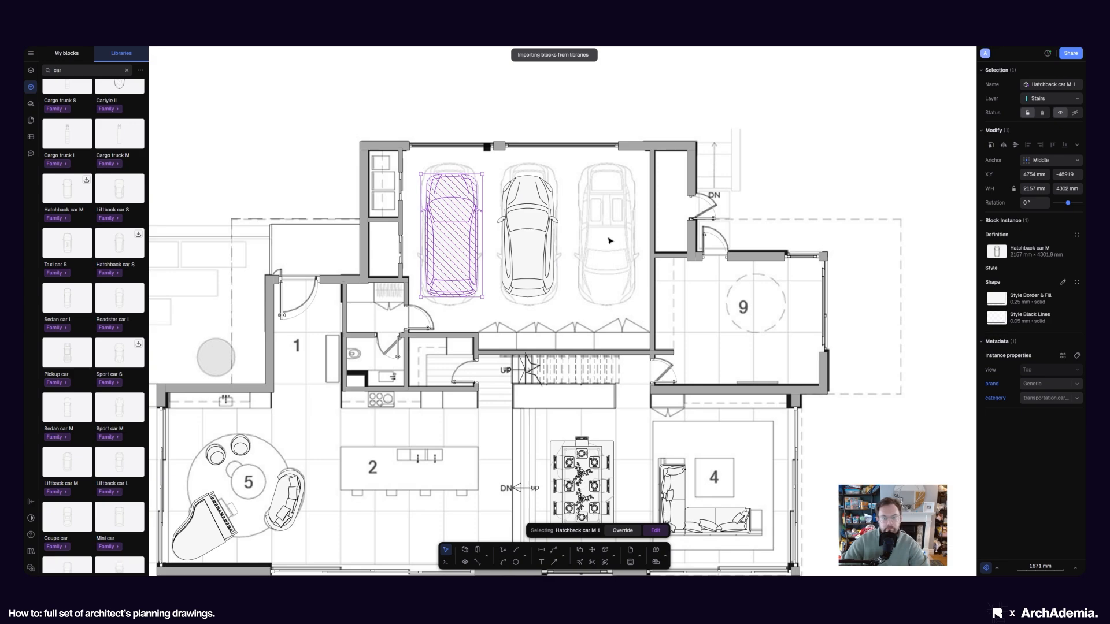
scroll(602, 243, up, 3)
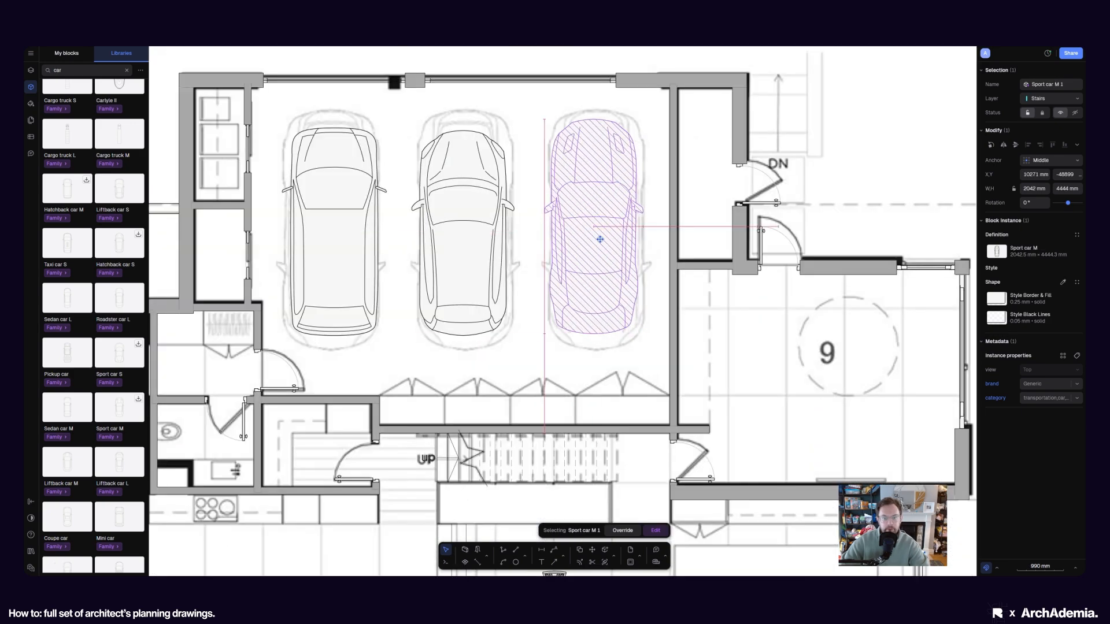
scroll(574, 224, down, 8)
click(840, 304)
Search the block libraries for "bed" to furnish the upper-floor bedrooms
middle_drag(511, 282, 478, 242)
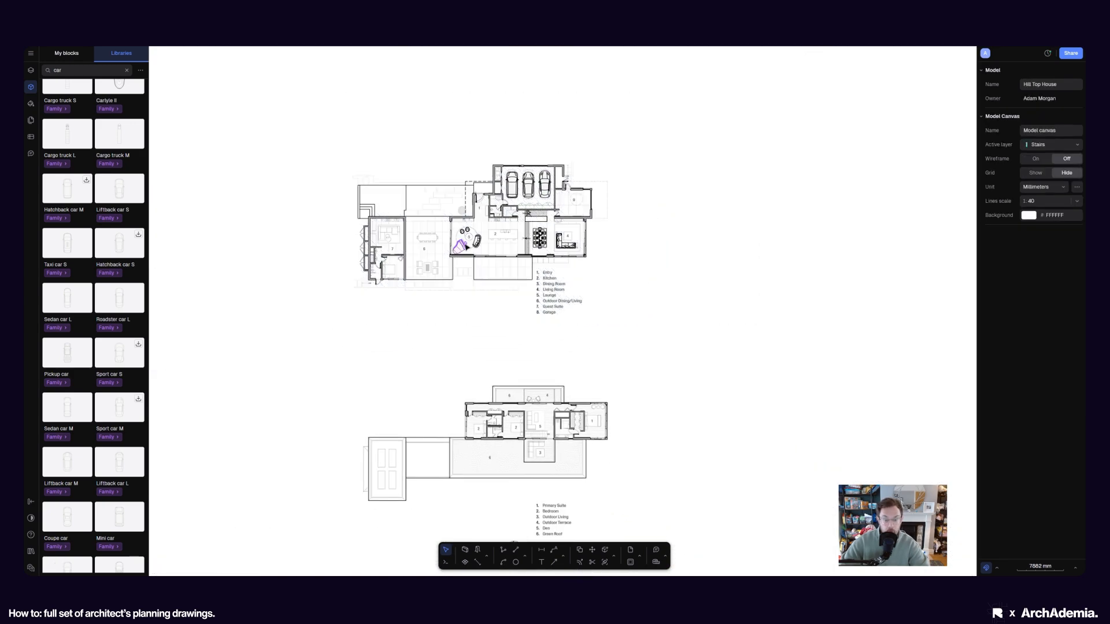
middle_drag(507, 363, 468, 276)
scroll(515, 384, up, 3)
scroll(498, 343, up, 6)
middle_drag(492, 330, 490, 373)
double_click(60, 71)
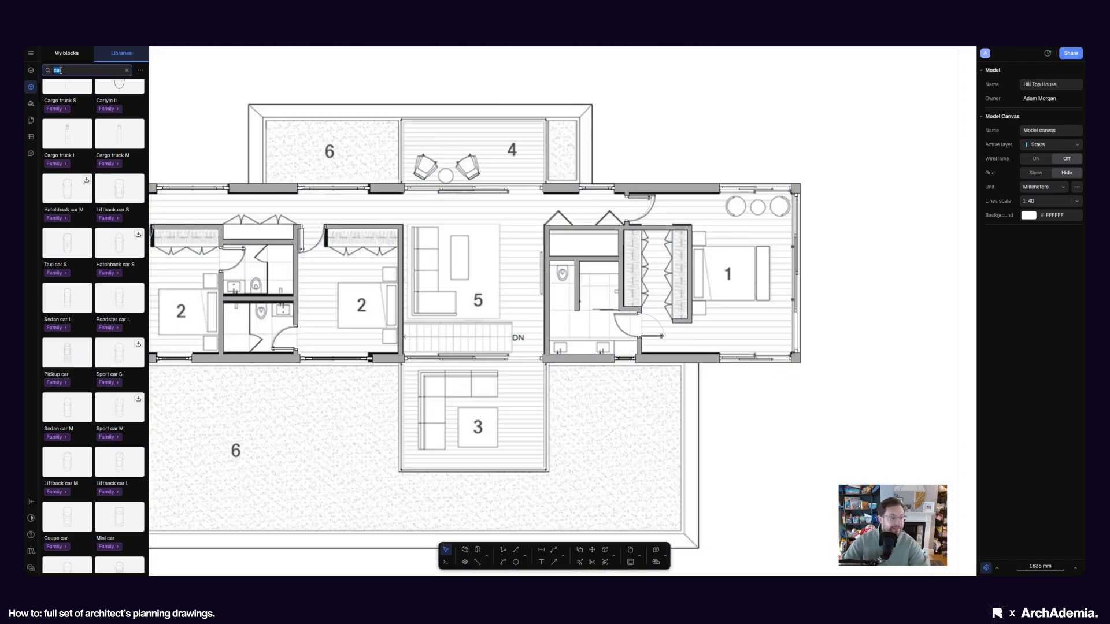
text(bed)
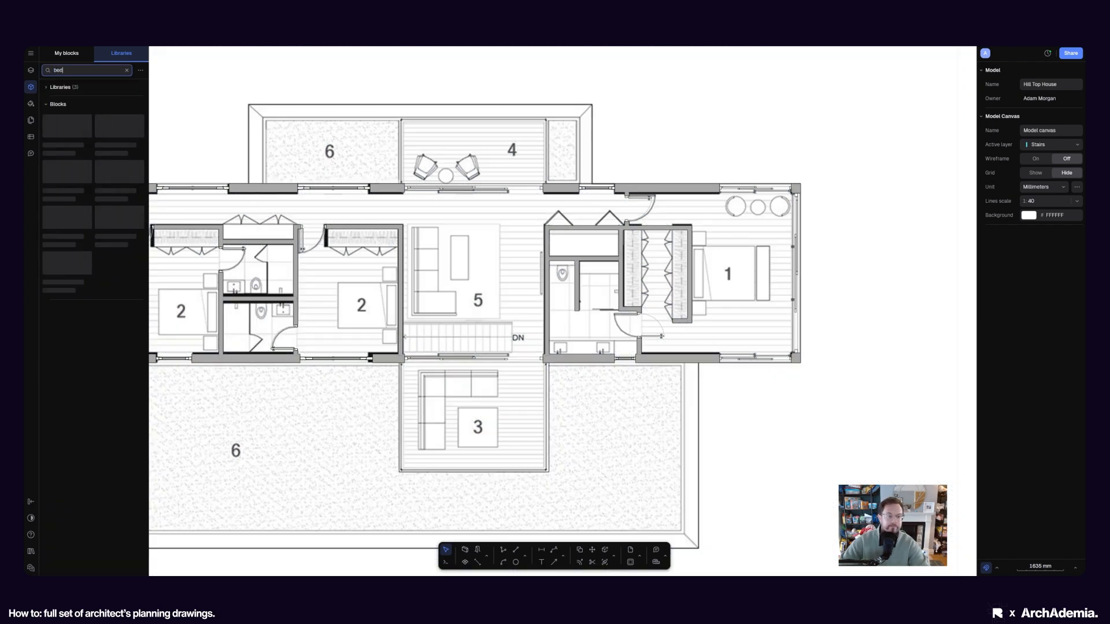
Try the Queen size bed block on the primary suite's drawn bed, rotated 90° against the wardrobe wall, and remove it
scroll(378, 302, up, 5)
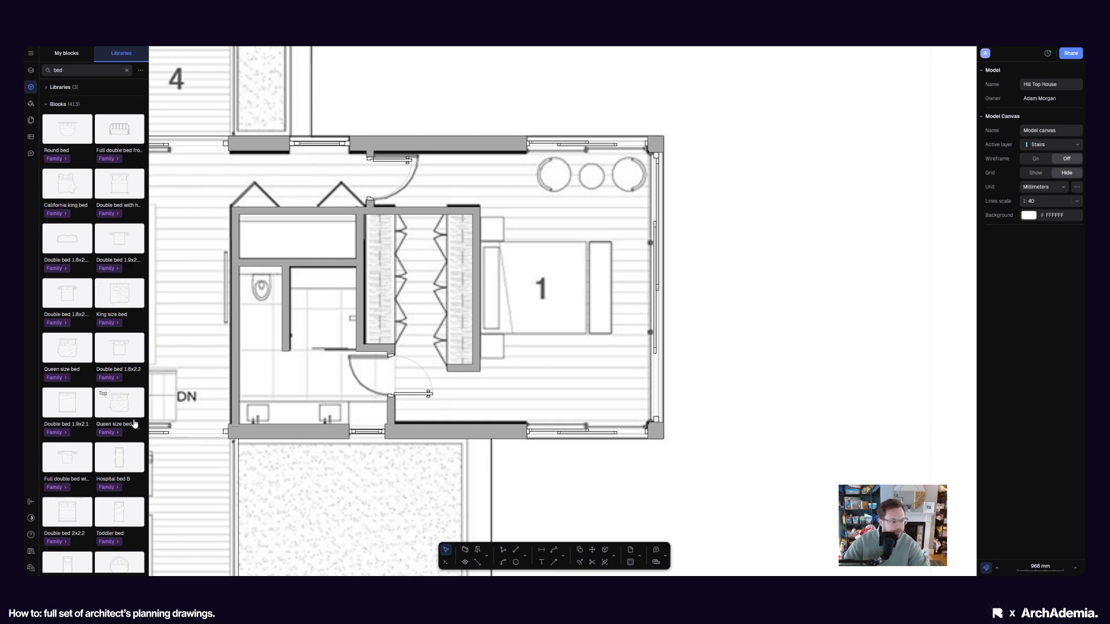
drag(139, 413, 555, 300)
drag(490, 221, 488, 330)
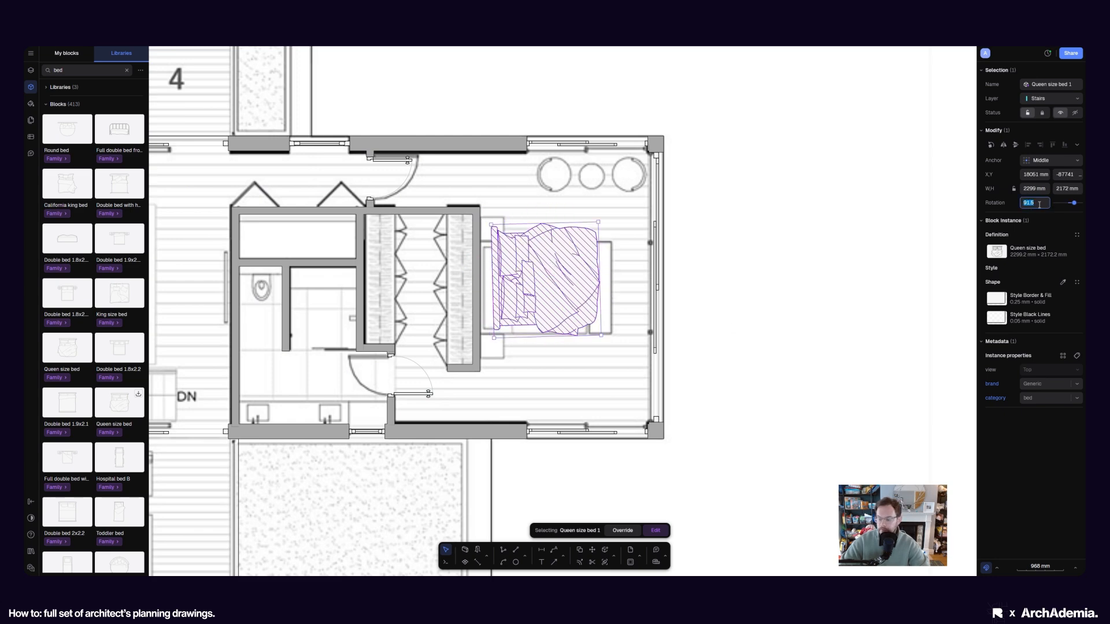
text(90)
key(Return)
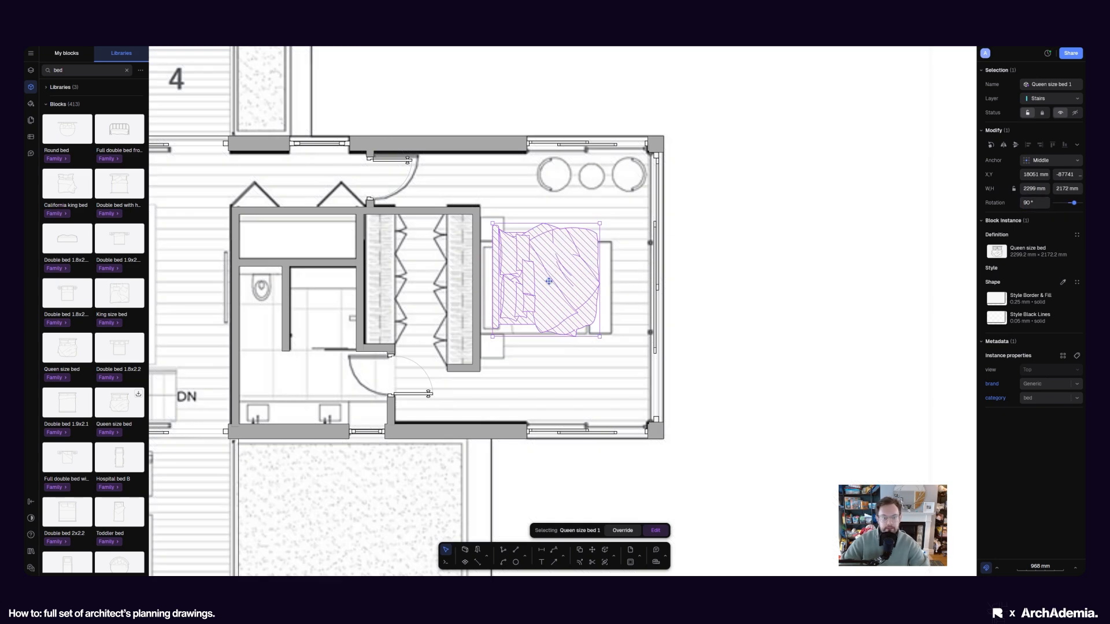
drag(550, 277, 538, 287)
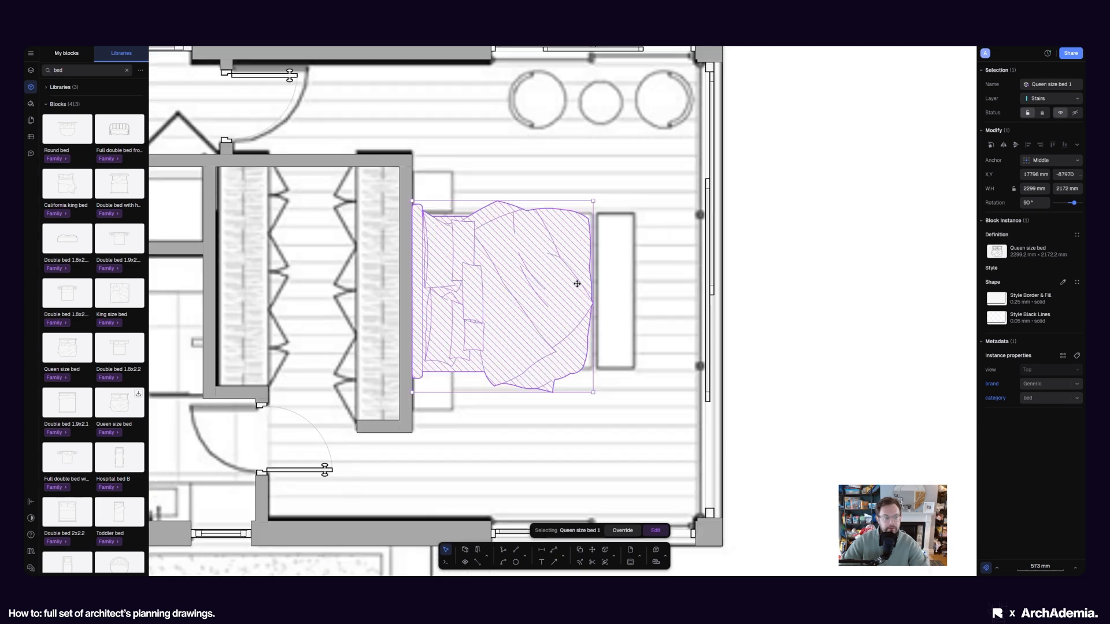
scroll(576, 283, up, 3)
key(Escape)
Browse the bed blocks and place the Double bedroom A block over the primary suite's drawn bed
scroll(99, 382, down, 3)
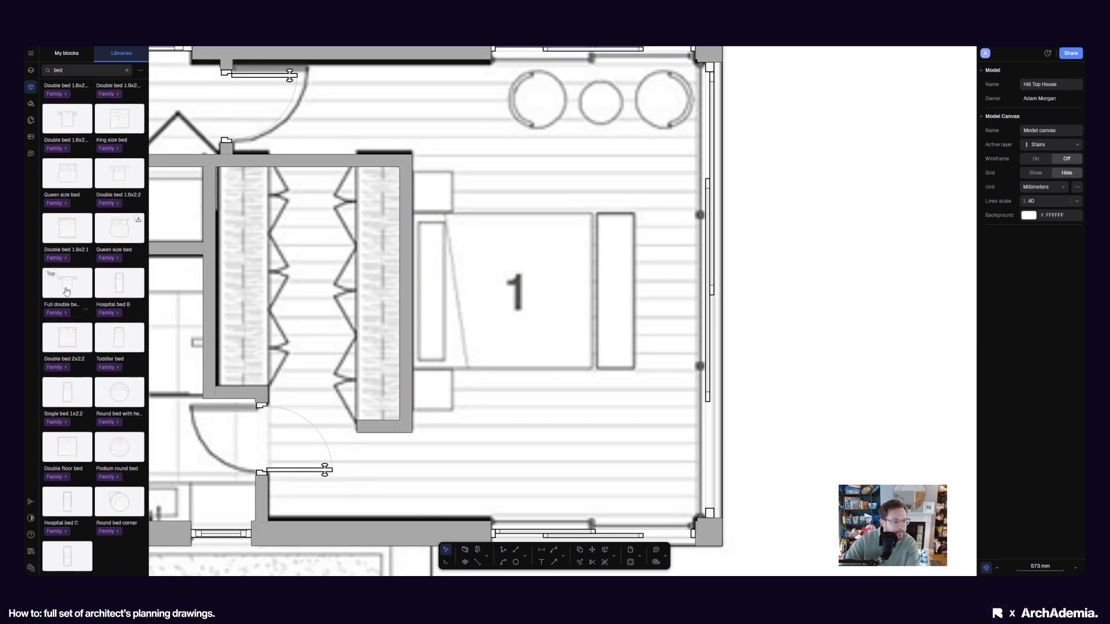
scroll(67, 291, up, 3)
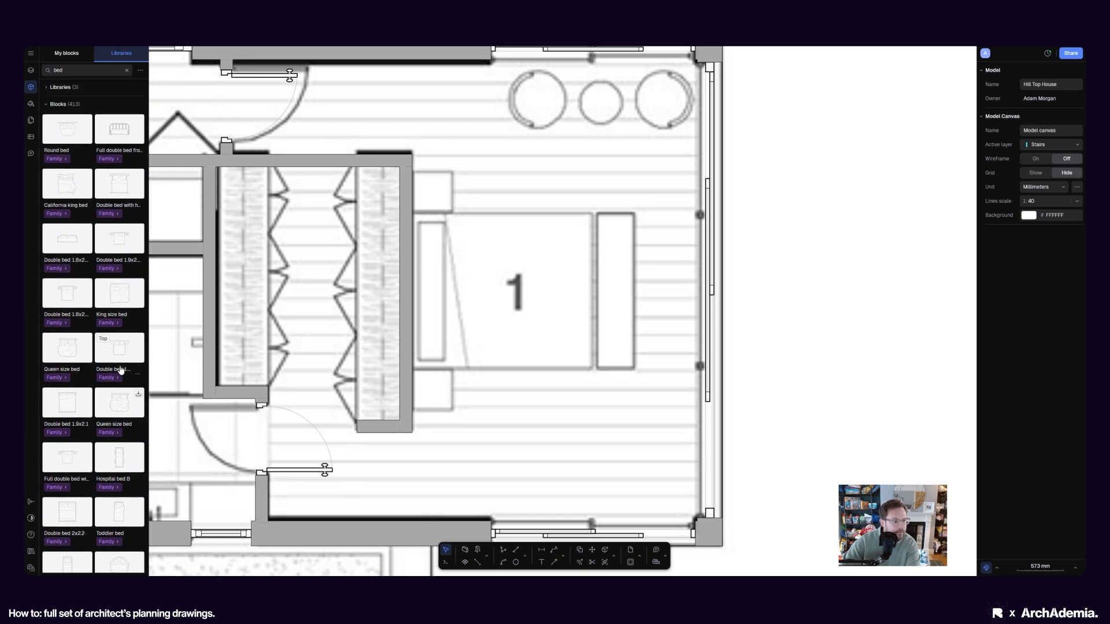
scroll(81, 234, down, 6)
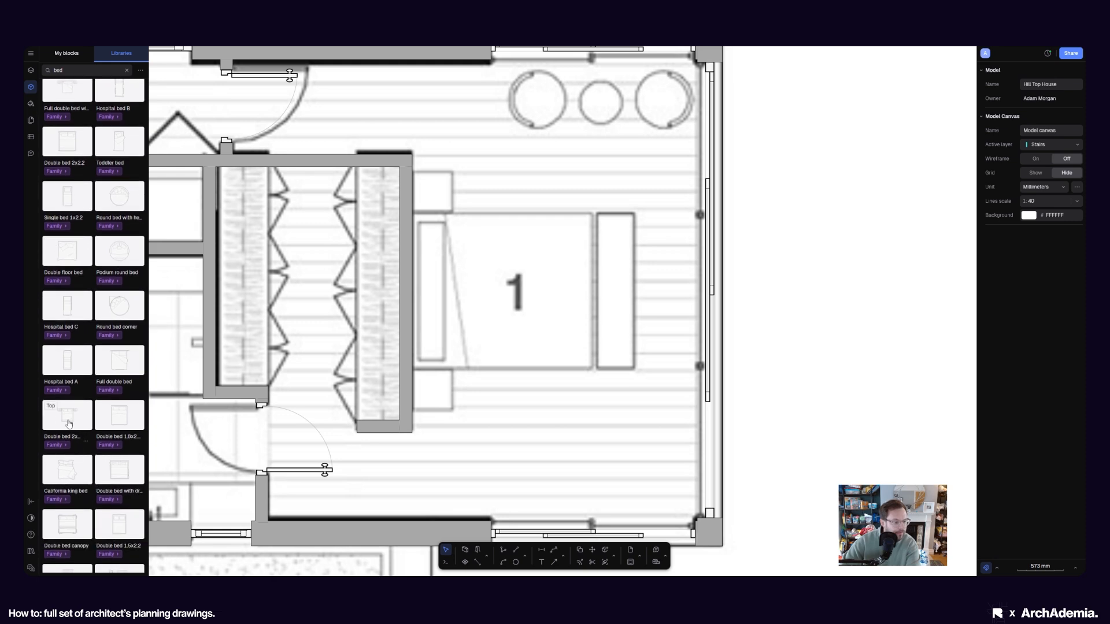
scroll(81, 439, down, 3)
scroll(119, 431, down, 2)
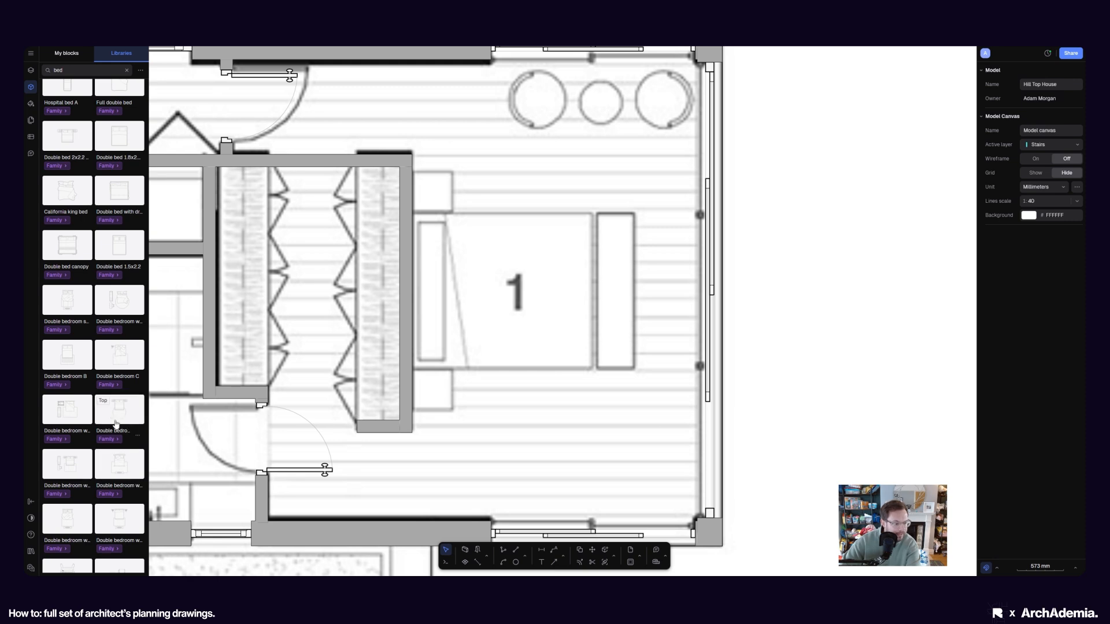
scroll(121, 434, down, 1)
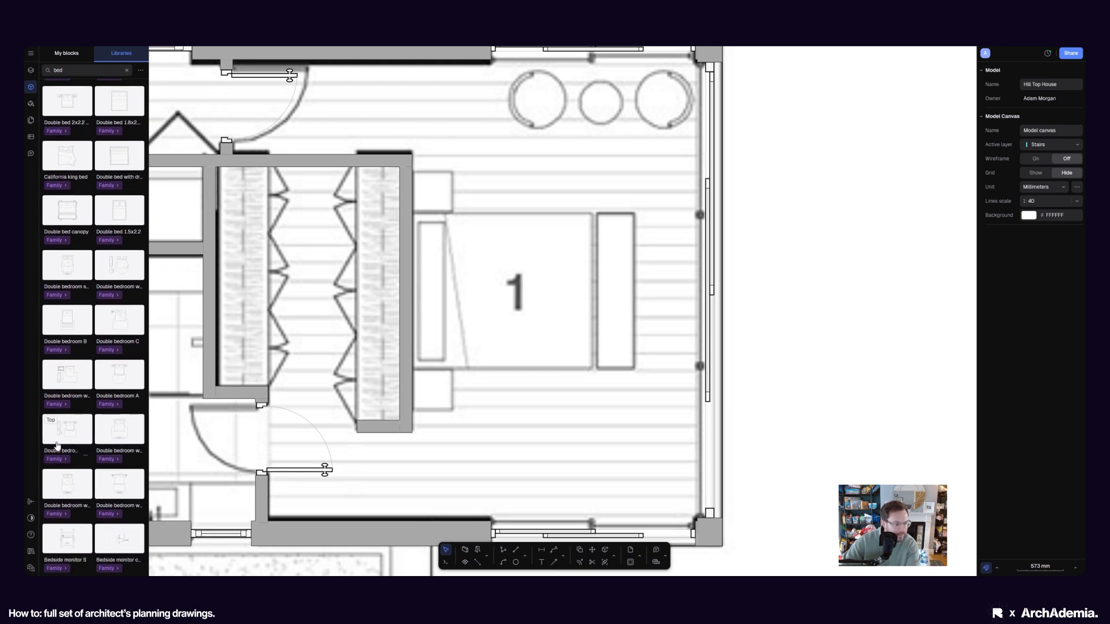
drag(115, 378, 575, 334)
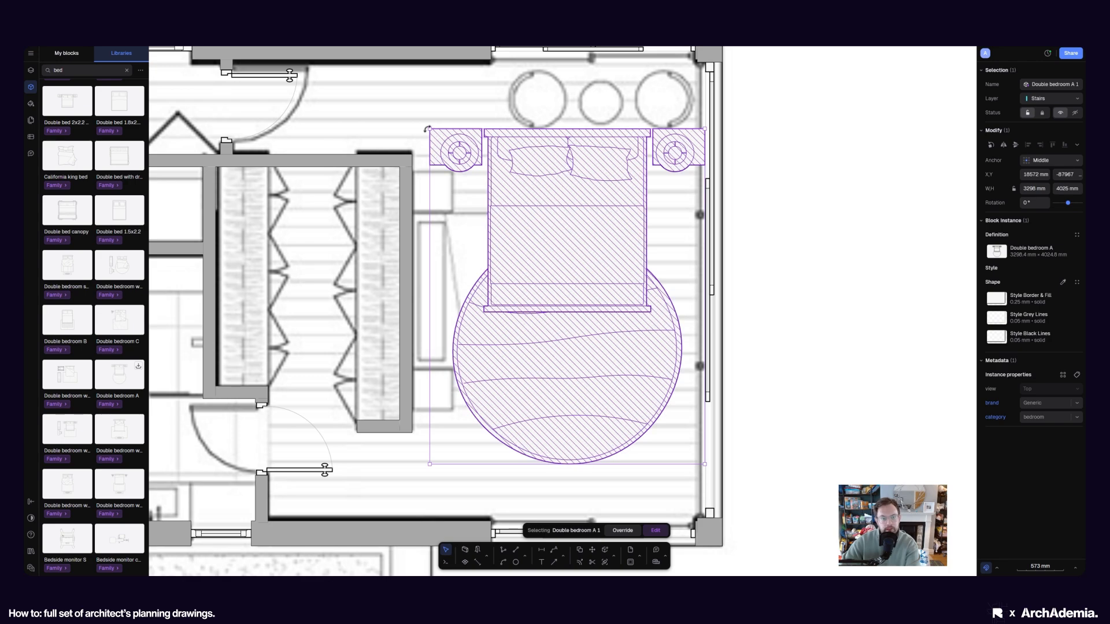
Set the Double bedroom A block's rotation to 90° and fit its headboard against the wardrobe wall, aligned with the drawn bed
drag(428, 129, 461, 306)
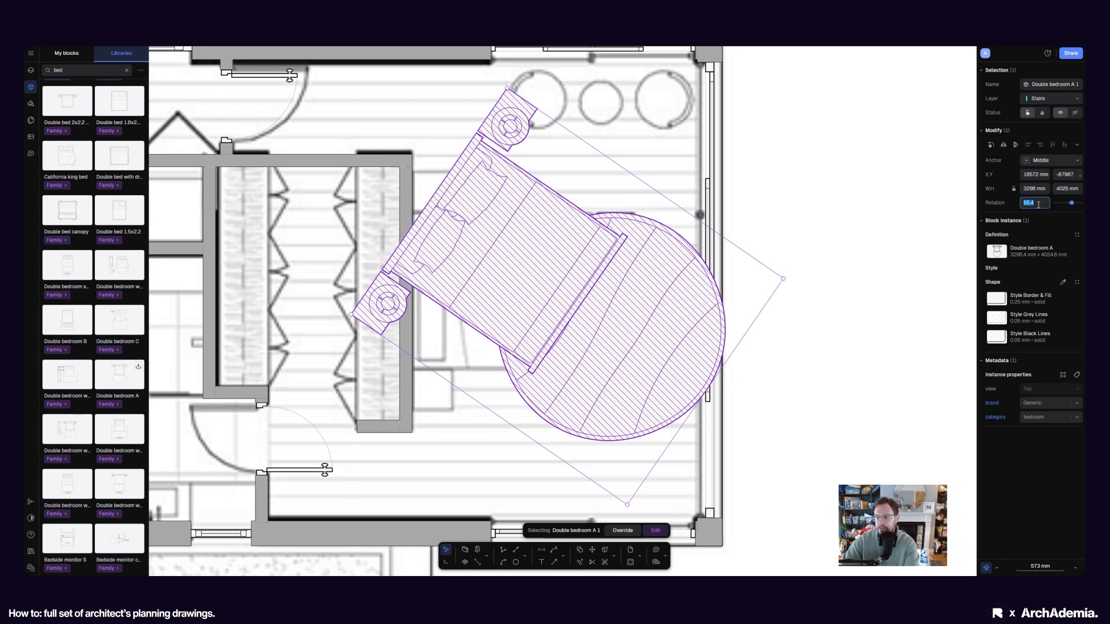
text(90)
key(Return)
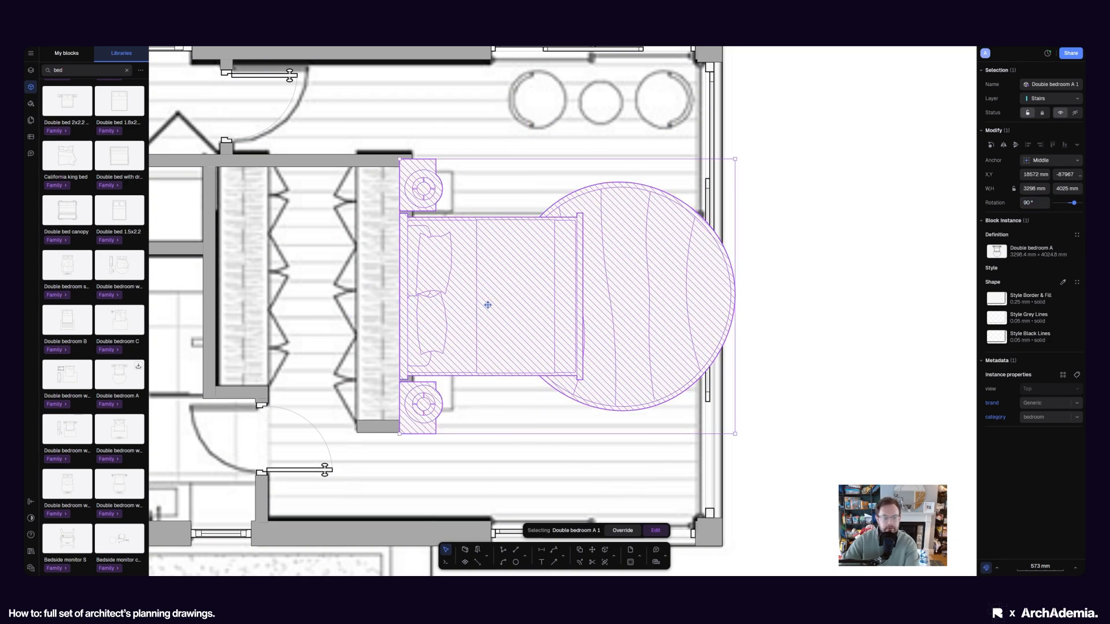
mouse_move(488, 305)
mouse_down()
mouse_move(506, 298)
mouse_move(490, 303)
mouse_up()
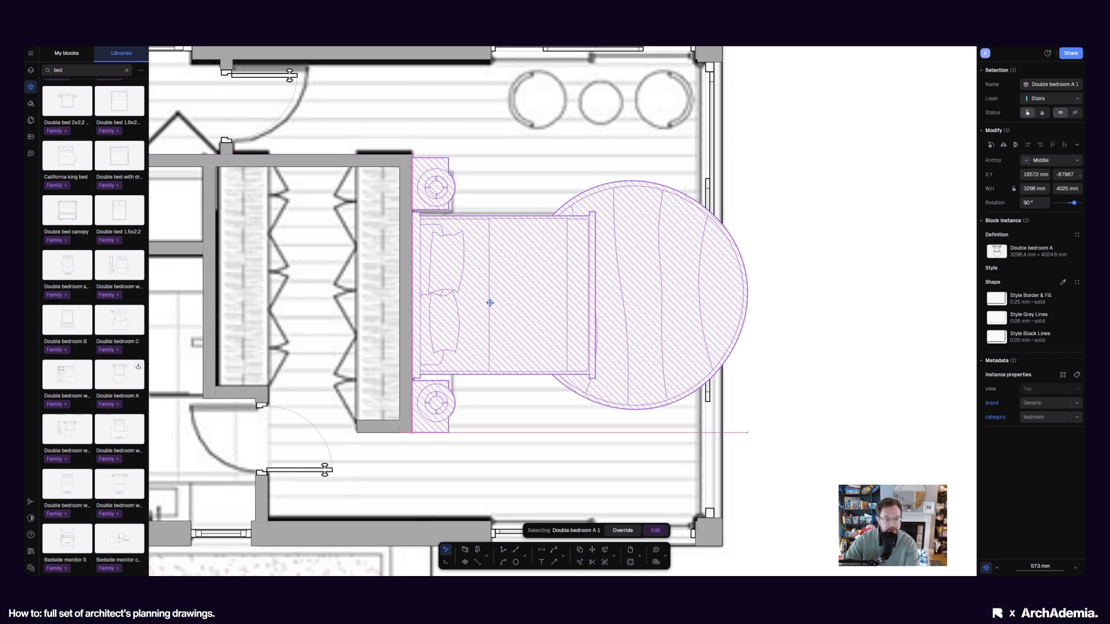
scroll(399, 160, up, 6)
drag(452, 221, 428, 213)
scroll(428, 213, down, 5)
scroll(451, 268, up, 5)
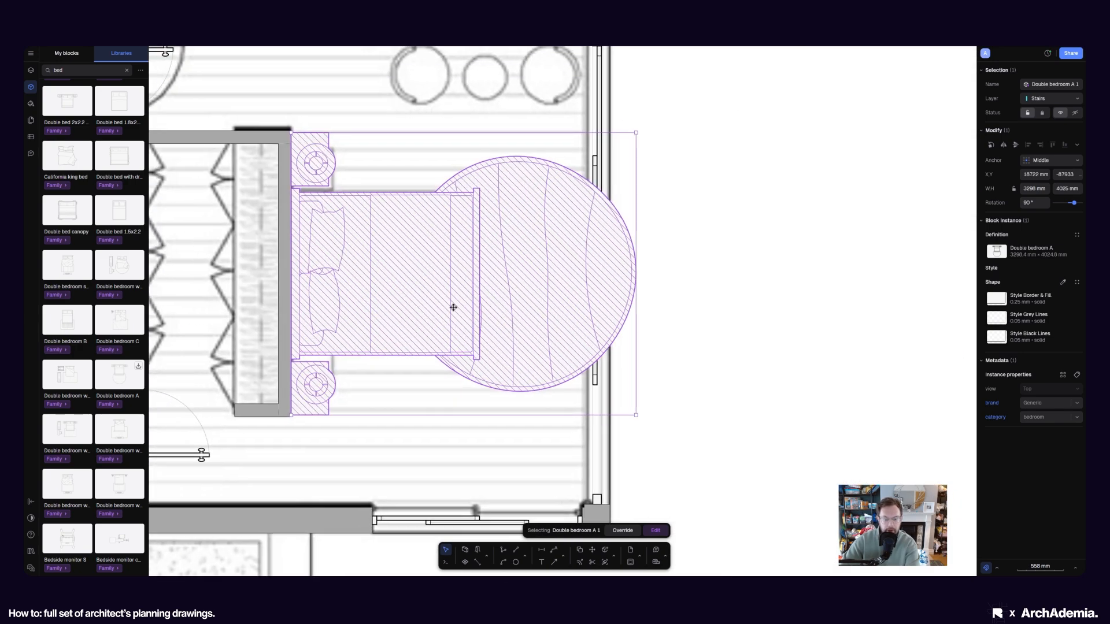
Edit the Double bedroom A block and move its round carpet towards the headboard so it clears the outer wall
click(656, 531)
drag(539, 341, 469, 338)
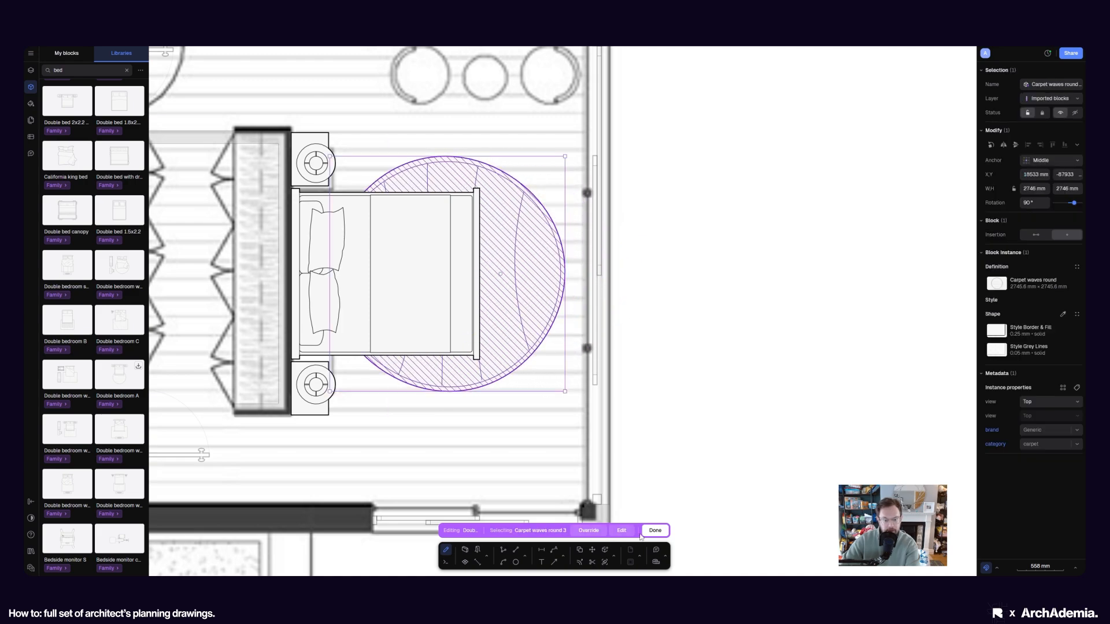
click(646, 533)
click(790, 382)
scroll(756, 321, down, 5)
click(847, 381)
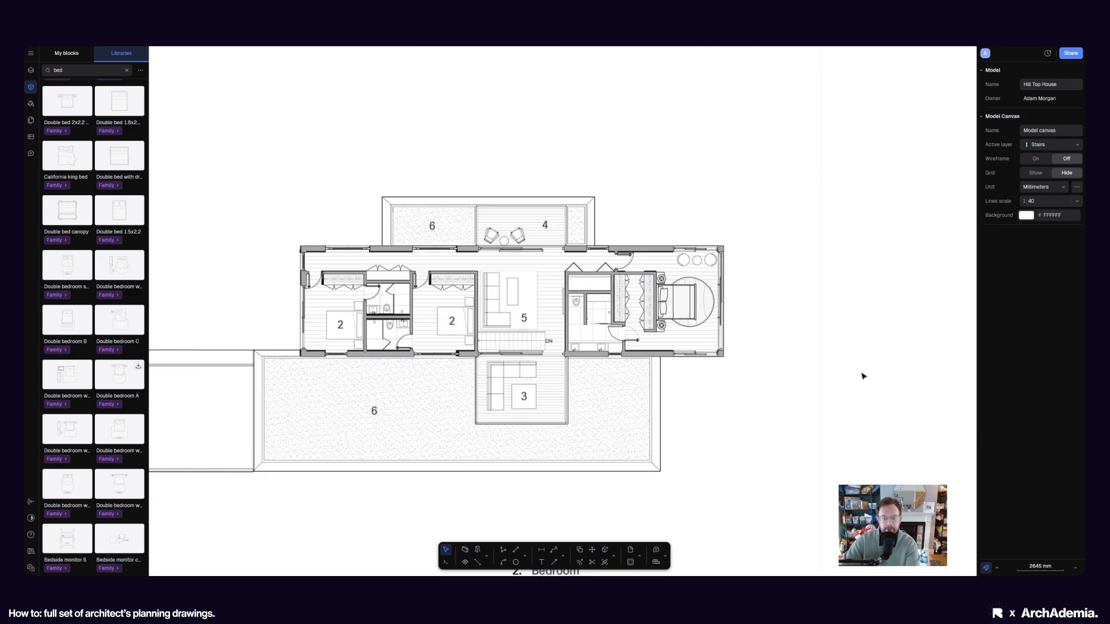
scroll(862, 380, up, 2)
scroll(675, 318, up, 5)
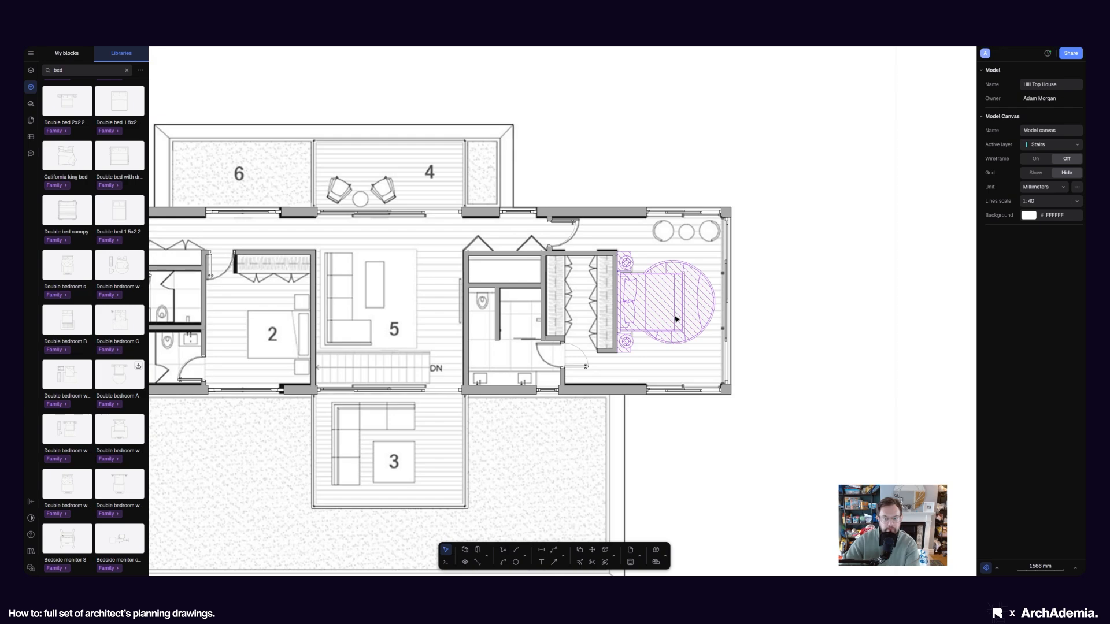
click(675, 319)
scroll(675, 318, down, 3)
click(872, 370)
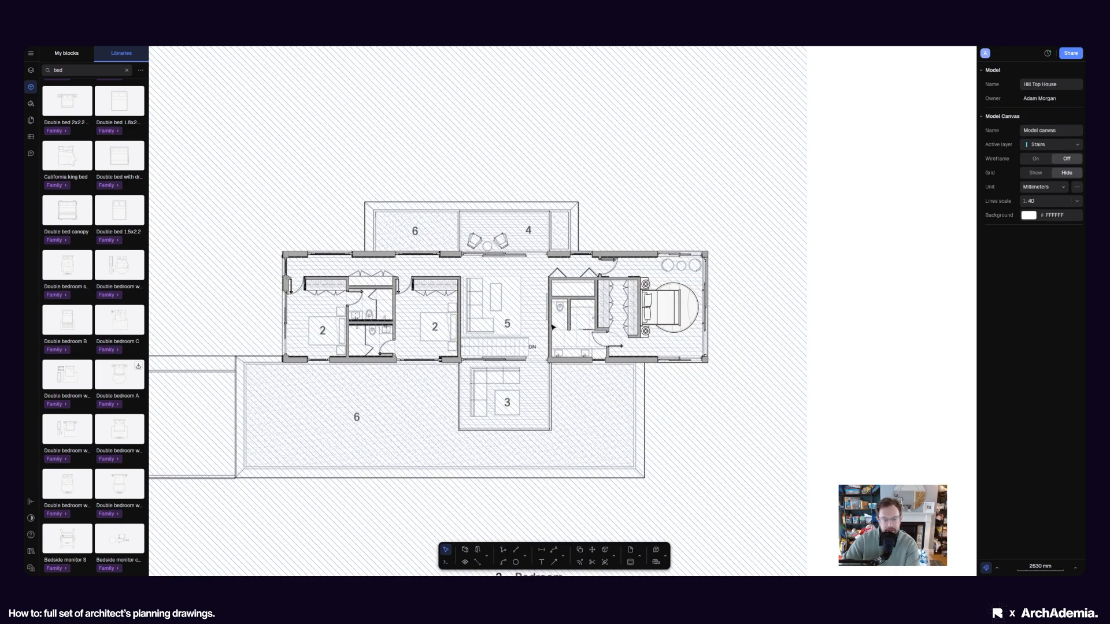
Place the Double bed 2x2.2 with stands block in the bedroom beside the den, rotated -90° with its headboard against the den wall
scroll(333, 311, up, 3)
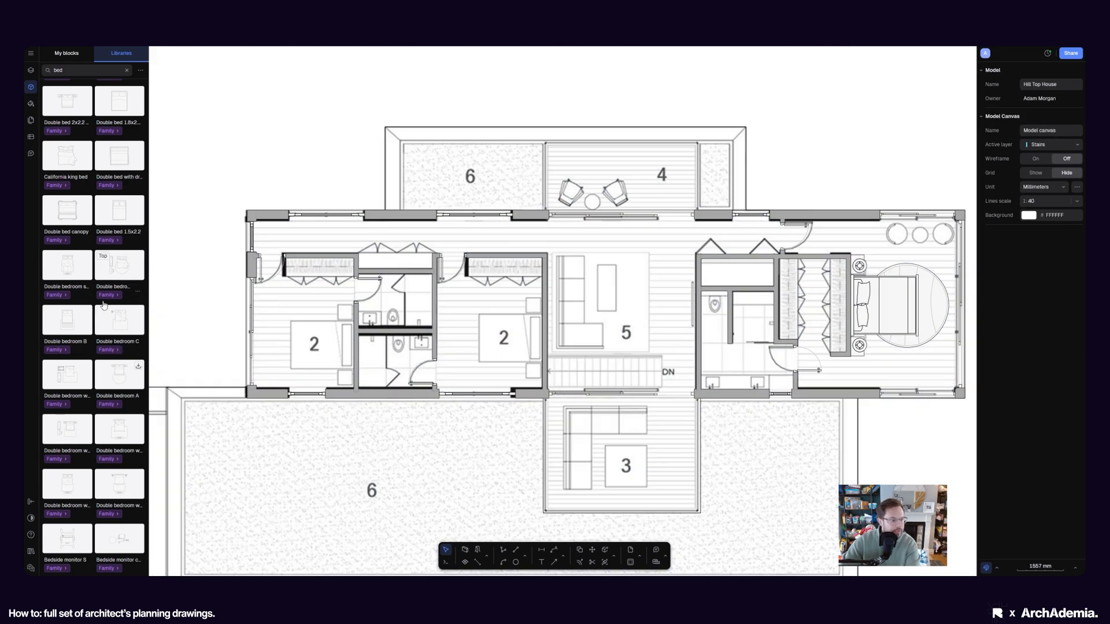
scroll(104, 305, up, 5)
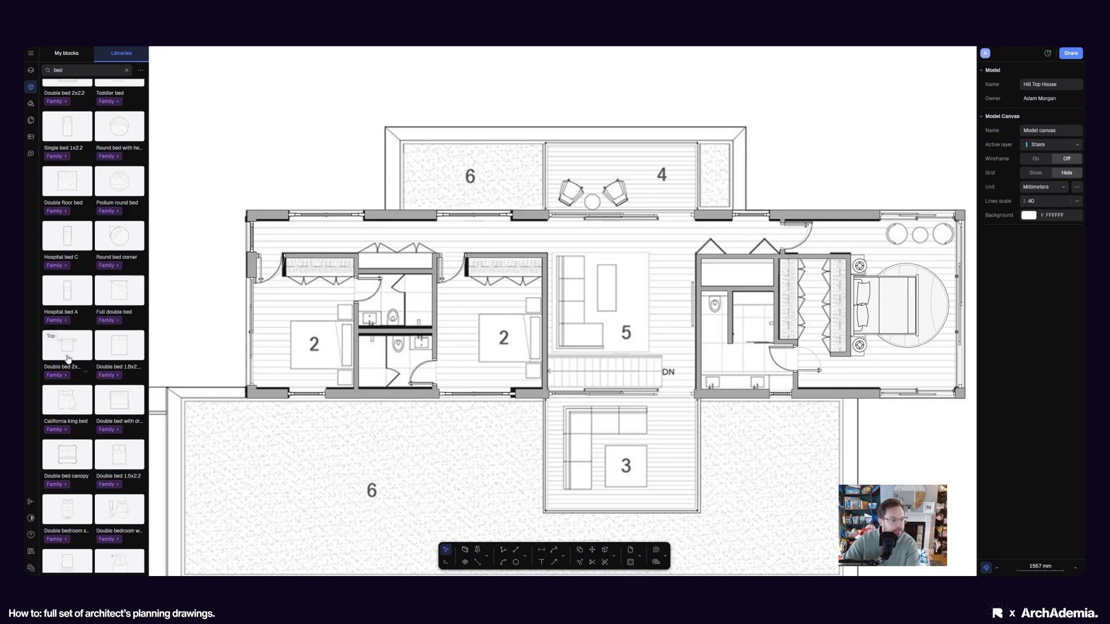
drag(69, 358, 503, 335)
scroll(492, 329, up, 3)
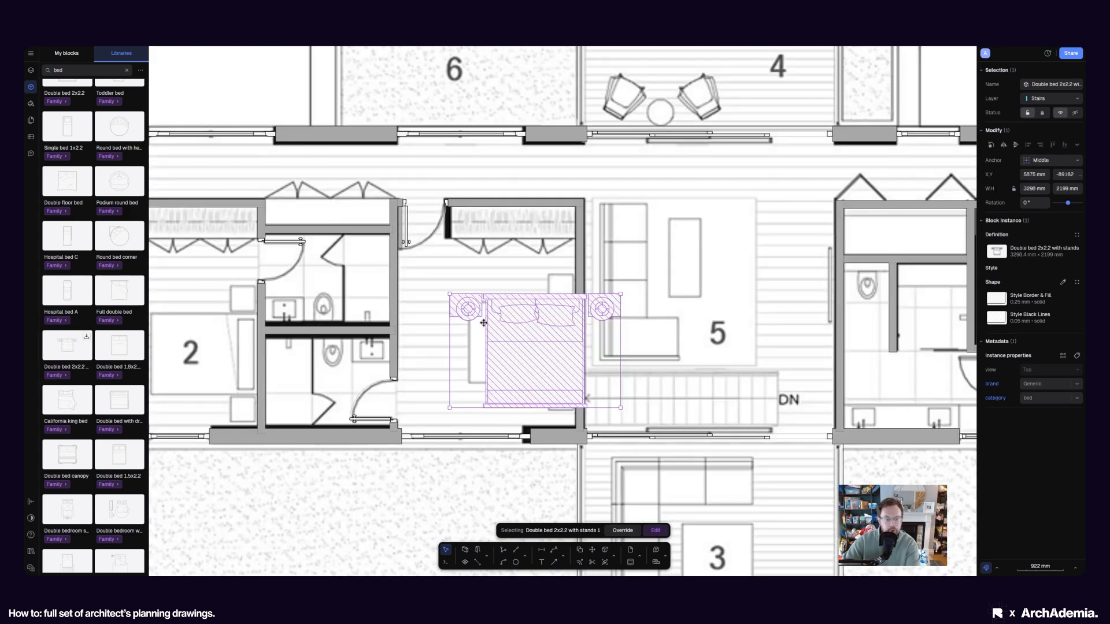
drag(446, 291, 547, 248)
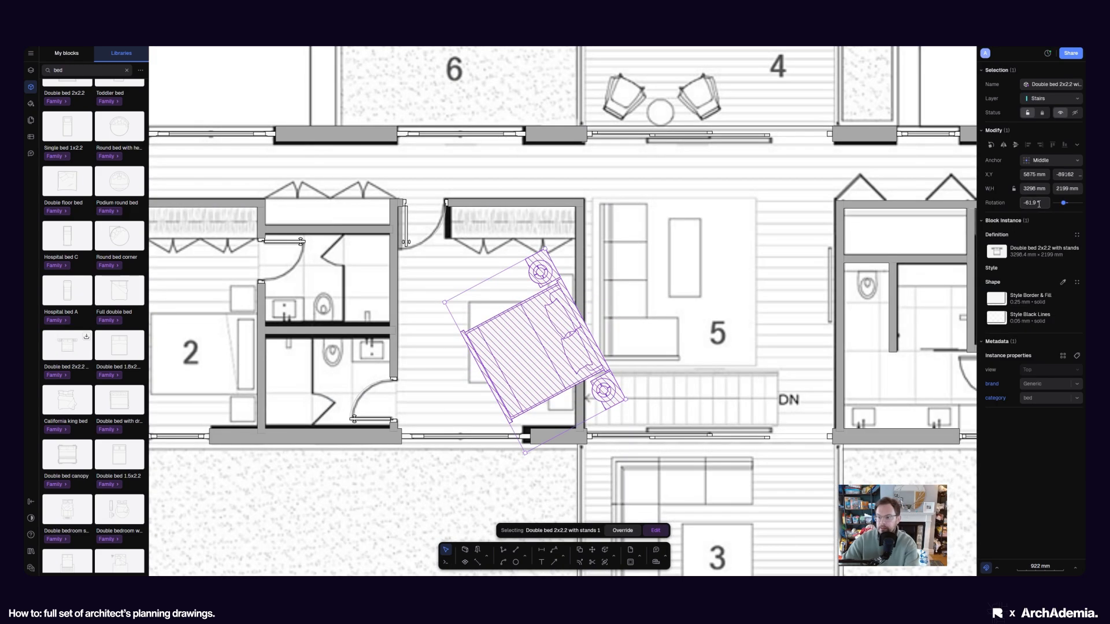
text(-90)
key(Return)
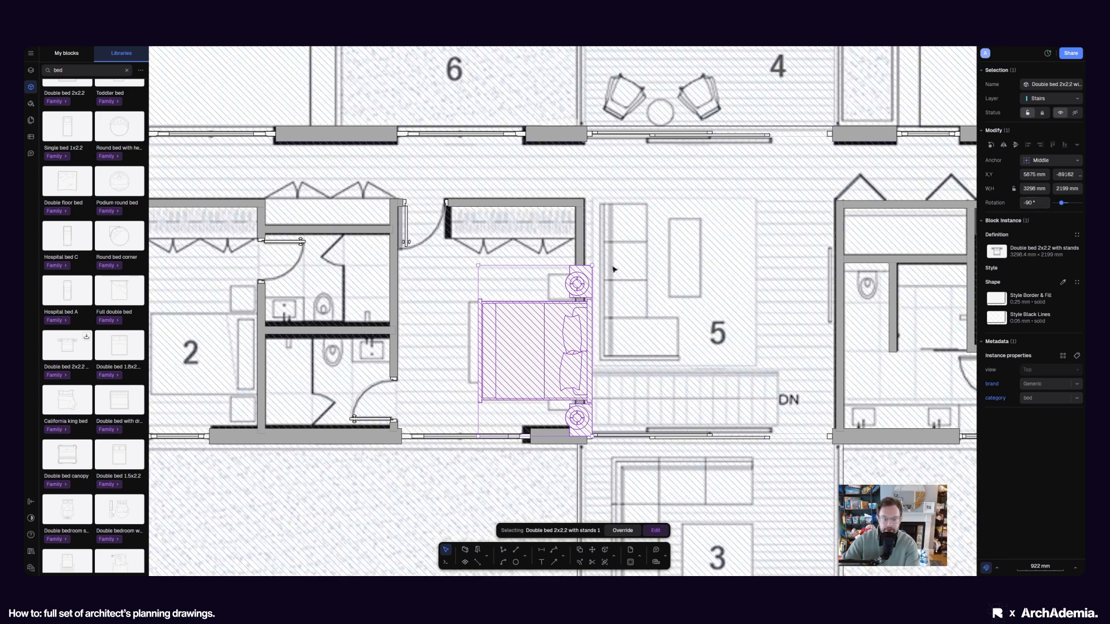
scroll(567, 335, up, 3)
drag(548, 347, 516, 333)
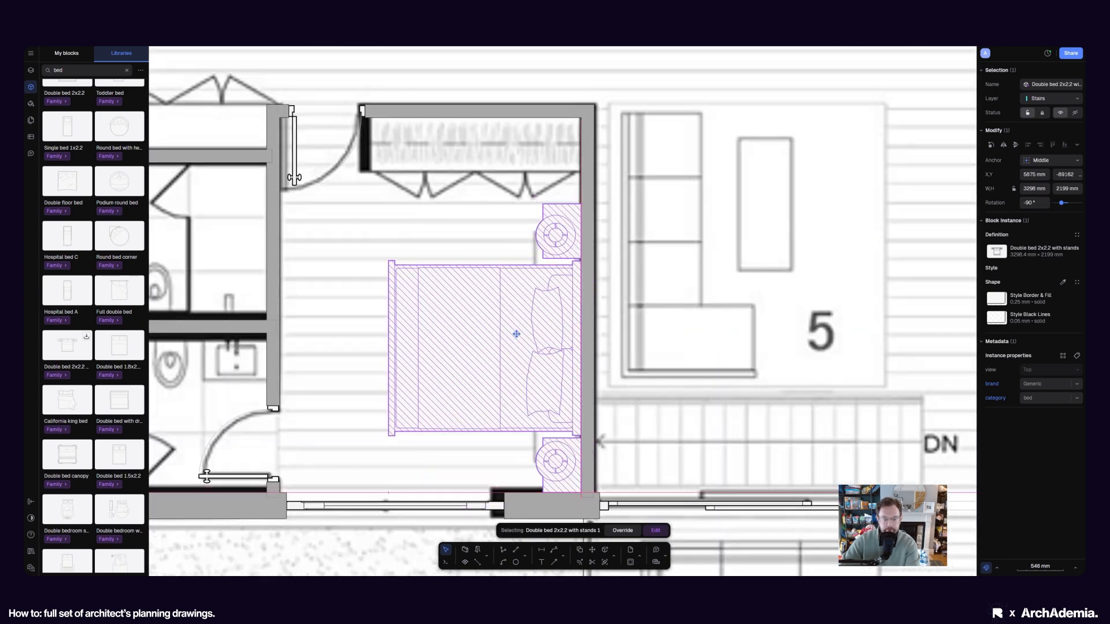
Copy the double bed with stands onto the drawn bed in the other bedroom, against its headboard wall
scroll(516, 334, down, 5)
middle_drag(653, 351, 708, 343)
click(579, 550)
scroll(733, 365, up, 3)
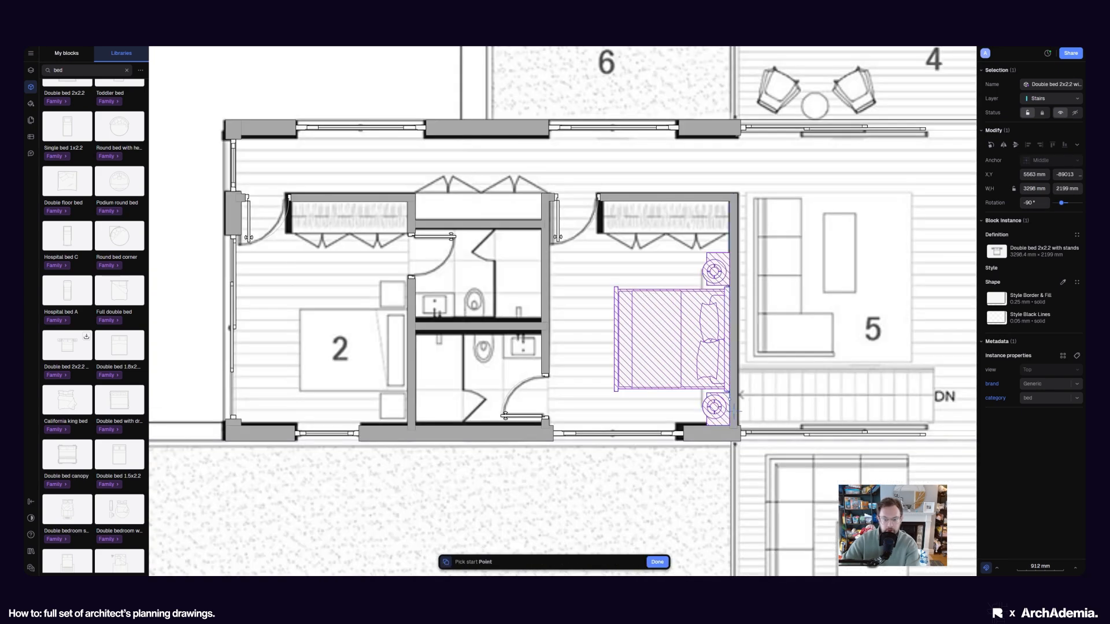
click(734, 411)
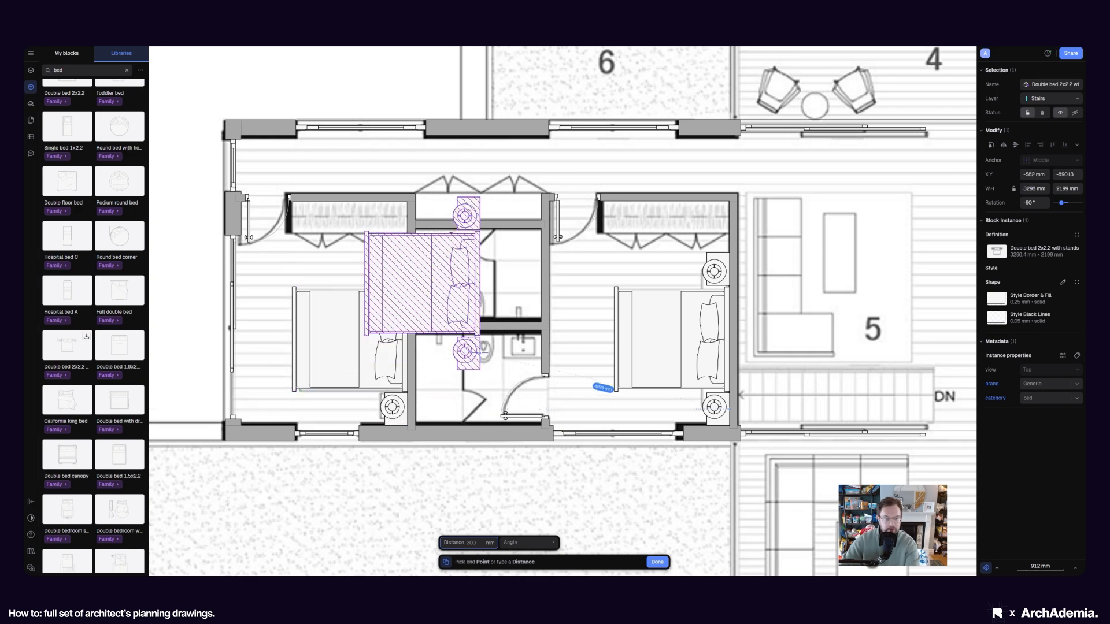
scroll(466, 353, down, 5)
key(Escape)
key(Escape)
scroll(647, 390, up, 2)
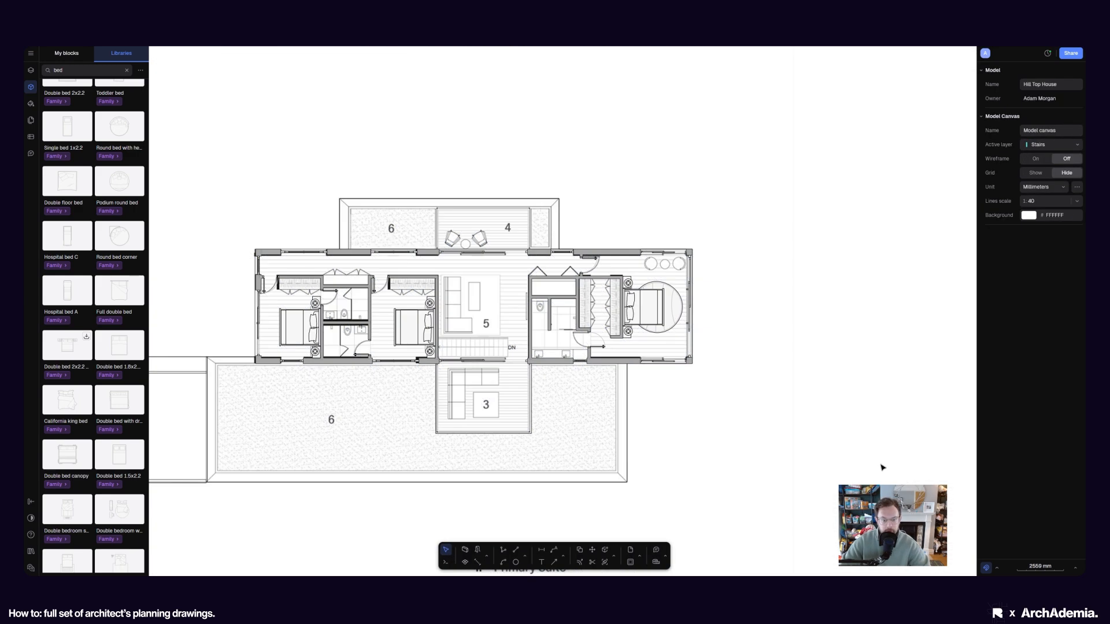
Hide the Imports layer so that only the drafted plan and placed blocks are shown
scroll(605, 485, down, 5)
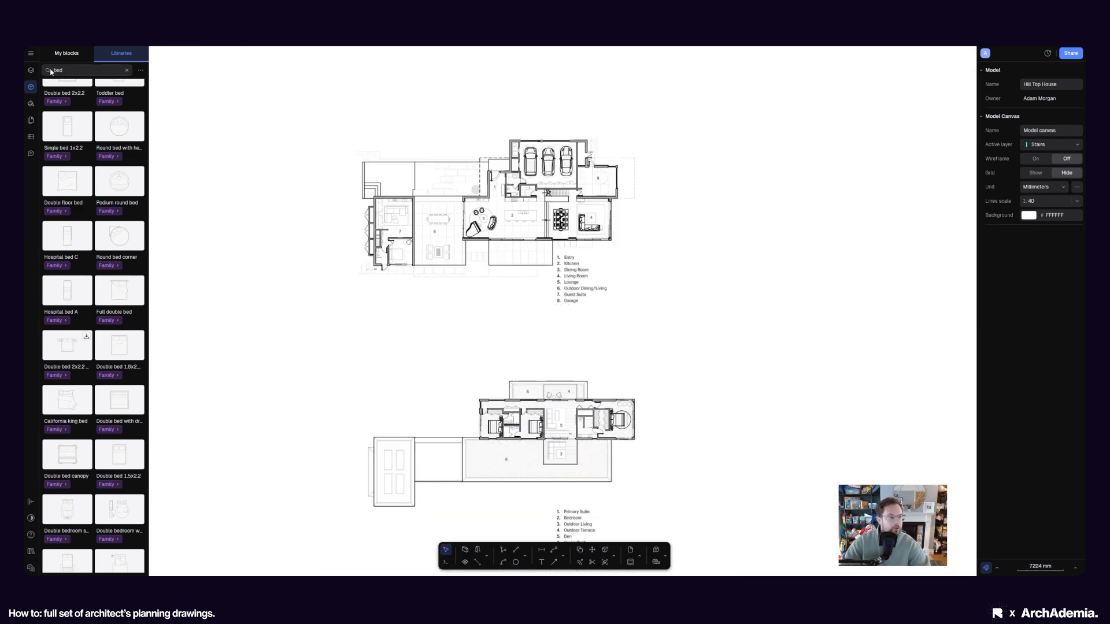
click(30, 70)
scroll(478, 370, up, 5)
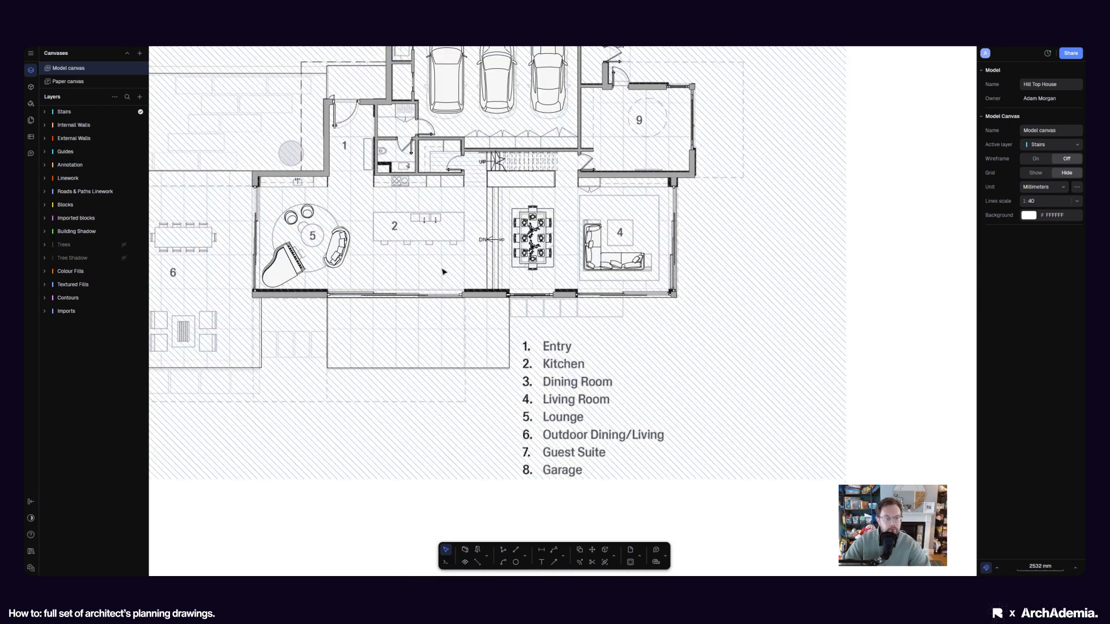
scroll(519, 367, down, 3)
scroll(461, 372, up, 3)
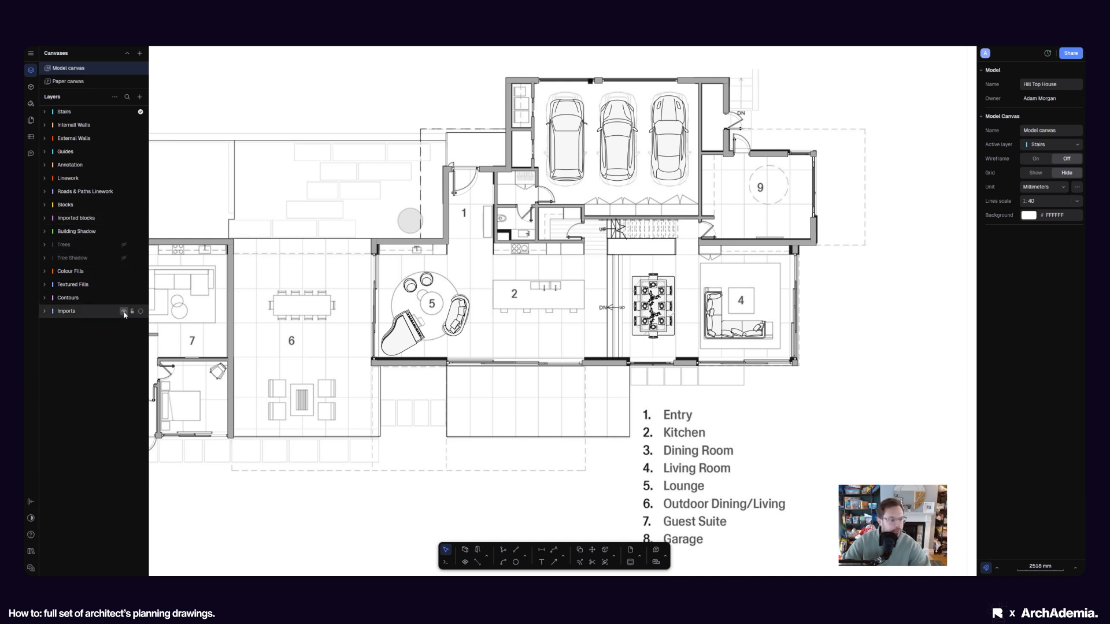
click(123, 311)
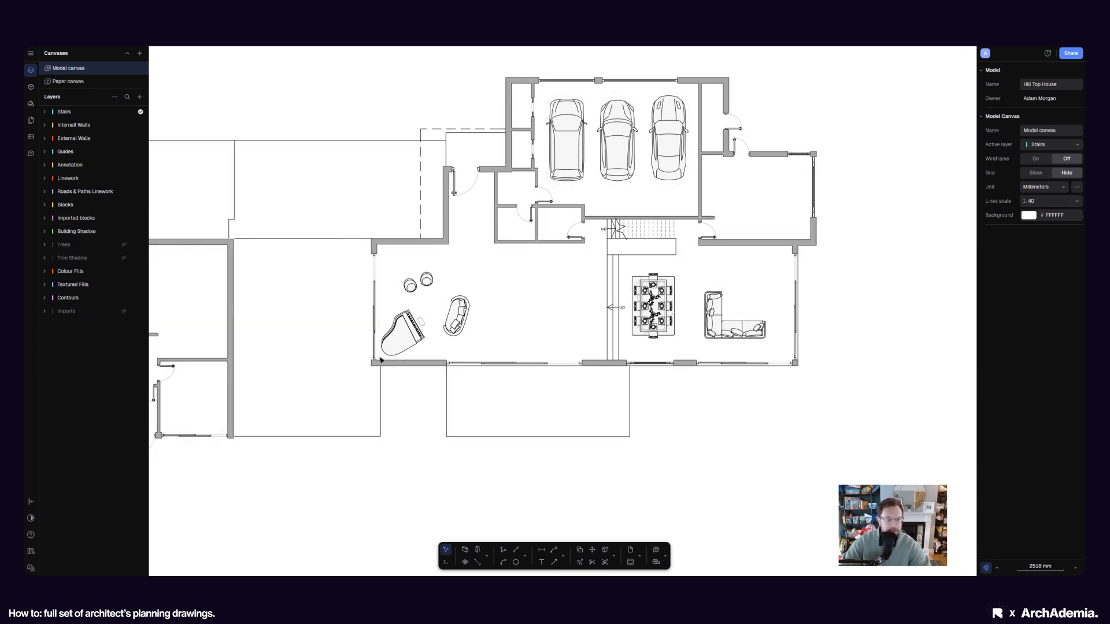
click(124, 312)
click(124, 312)
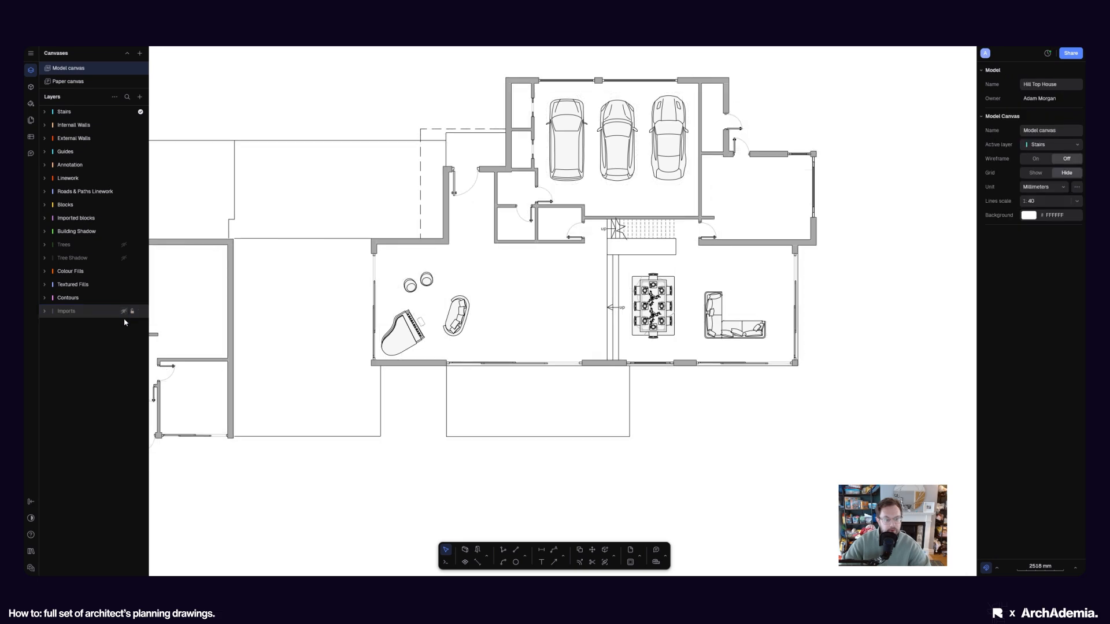
Compare the furnished ground floor with and without the imported reference plan, finishing with the Imports layer hidden
click(124, 312)
click(123, 312)
click(124, 311)
click(124, 311)
scroll(537, 321, up, 5)
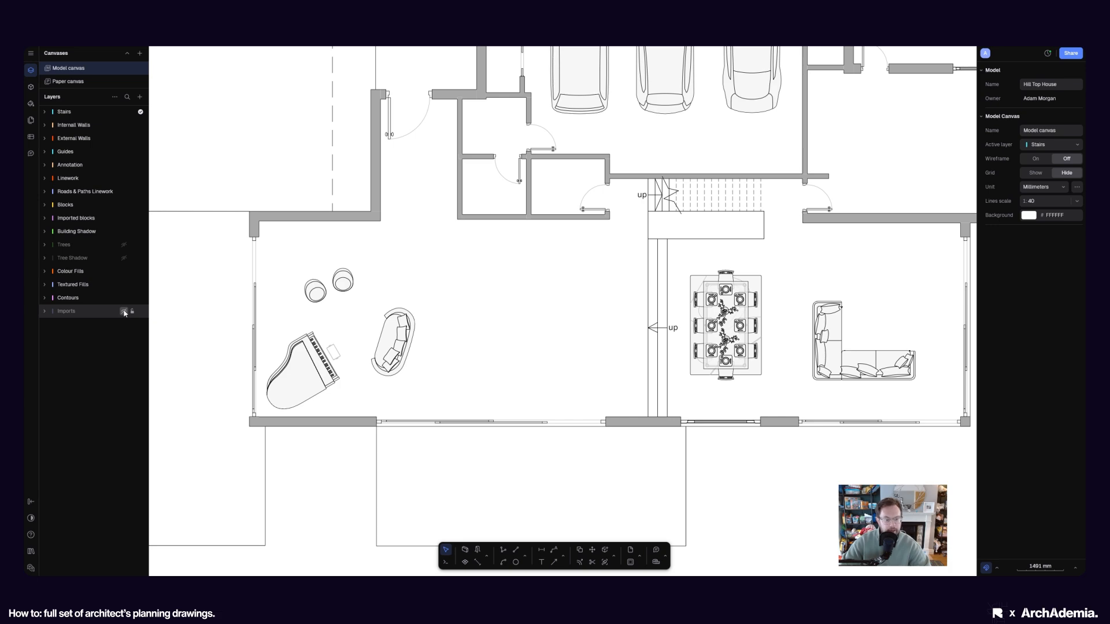
scroll(374, 401, down, 3)
scroll(370, 396, down, 3)
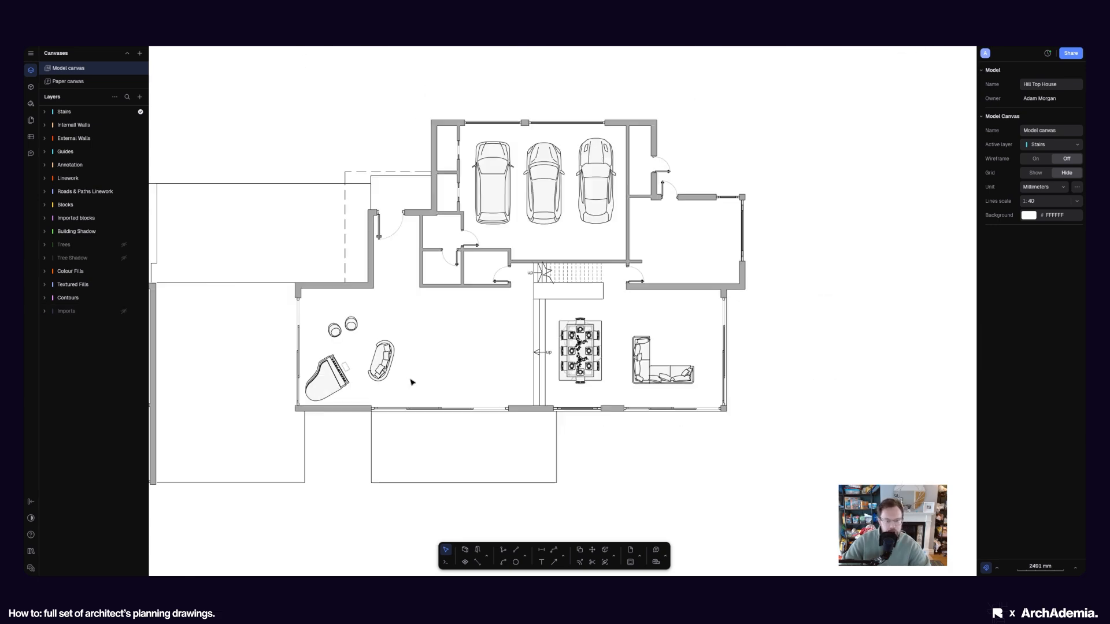
scroll(612, 375, up, 5)
middle_drag(371, 356, 503, 349)
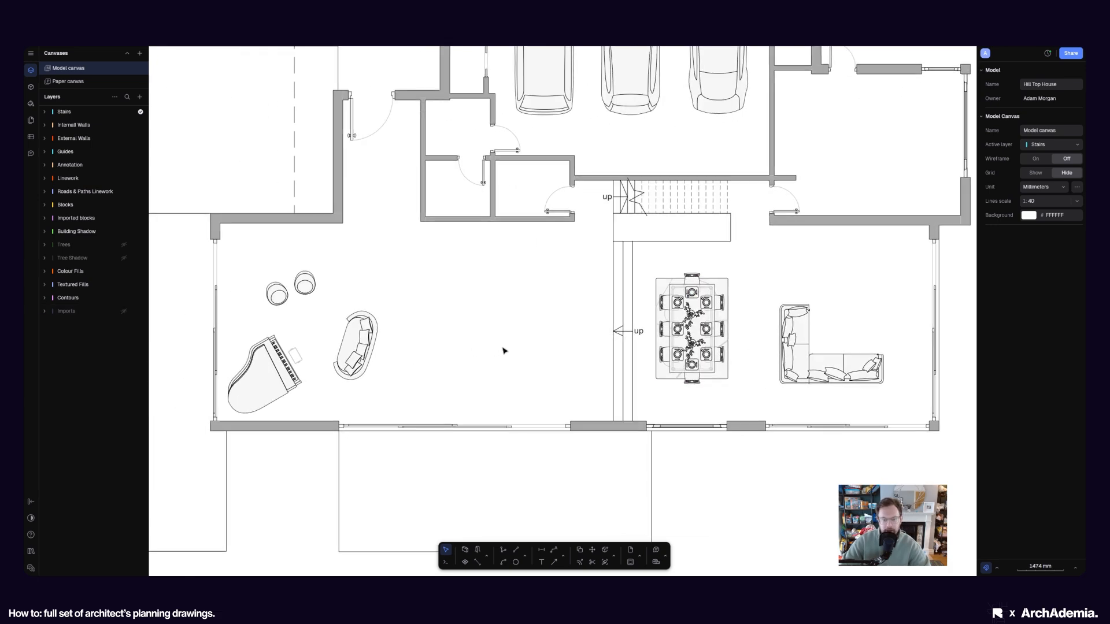
Show the Imports layer to examine the kitchen, toilet and hall areas of the reference plan, and hide it again
click(124, 311)
scroll(551, 190, up, 5)
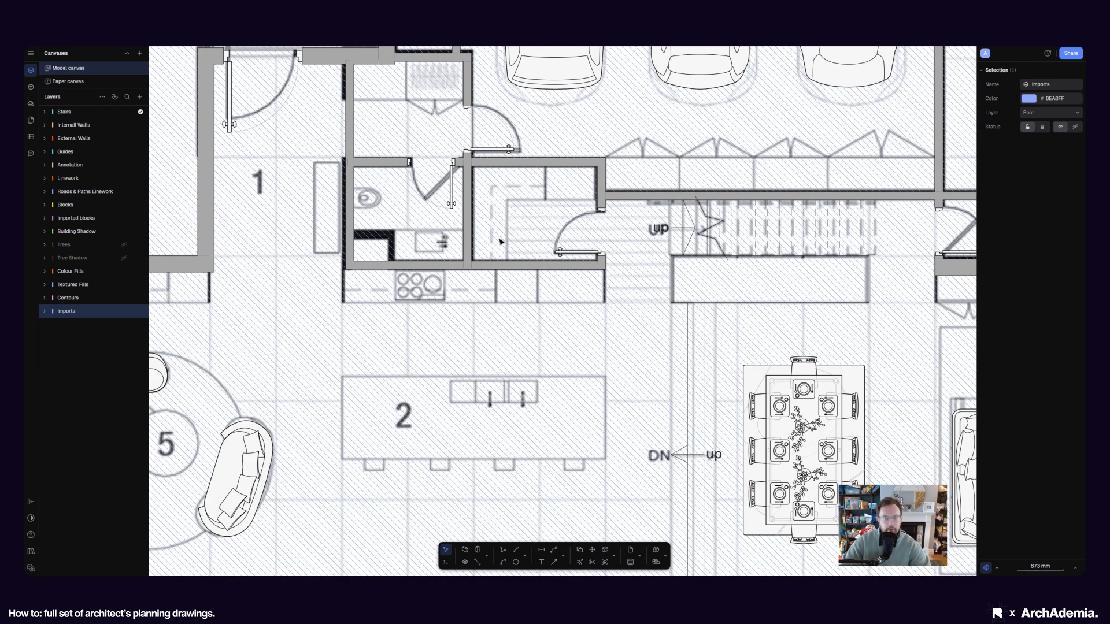
scroll(501, 242, down, 3)
scroll(503, 225, up, 3)
scroll(502, 195, down, 5)
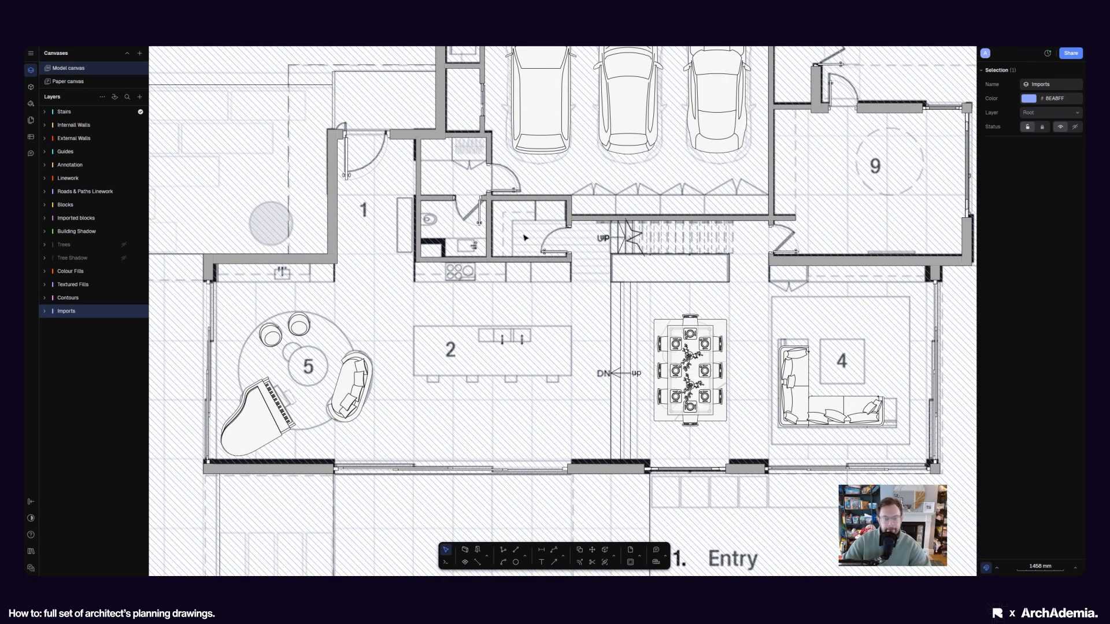
click(124, 311)
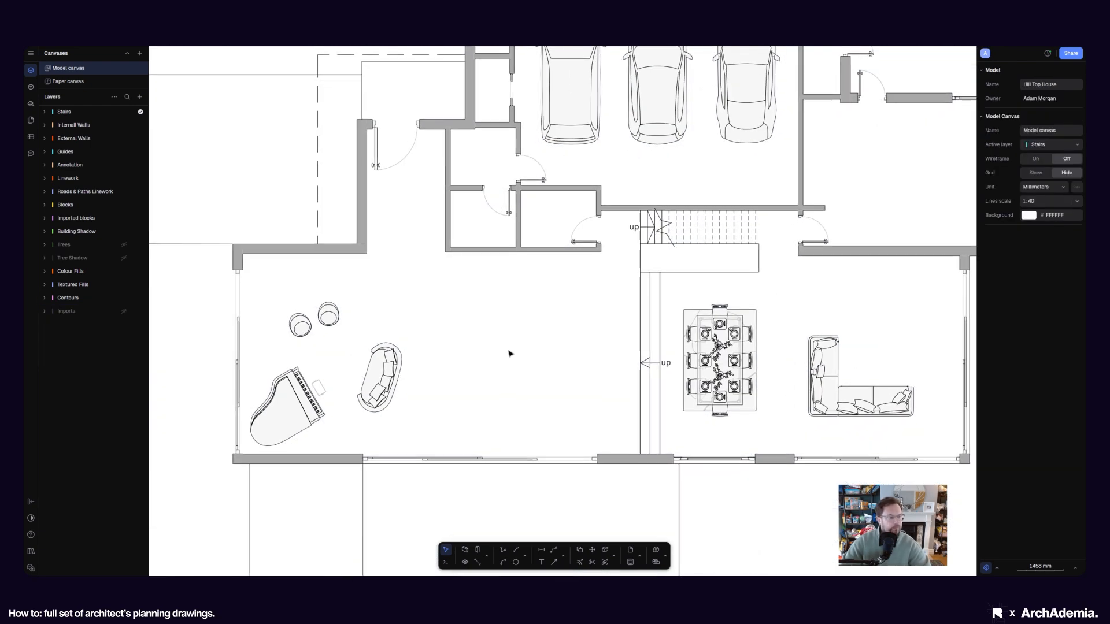
middle_drag(486, 364, 508, 352)
scroll(493, 404, down, 5)
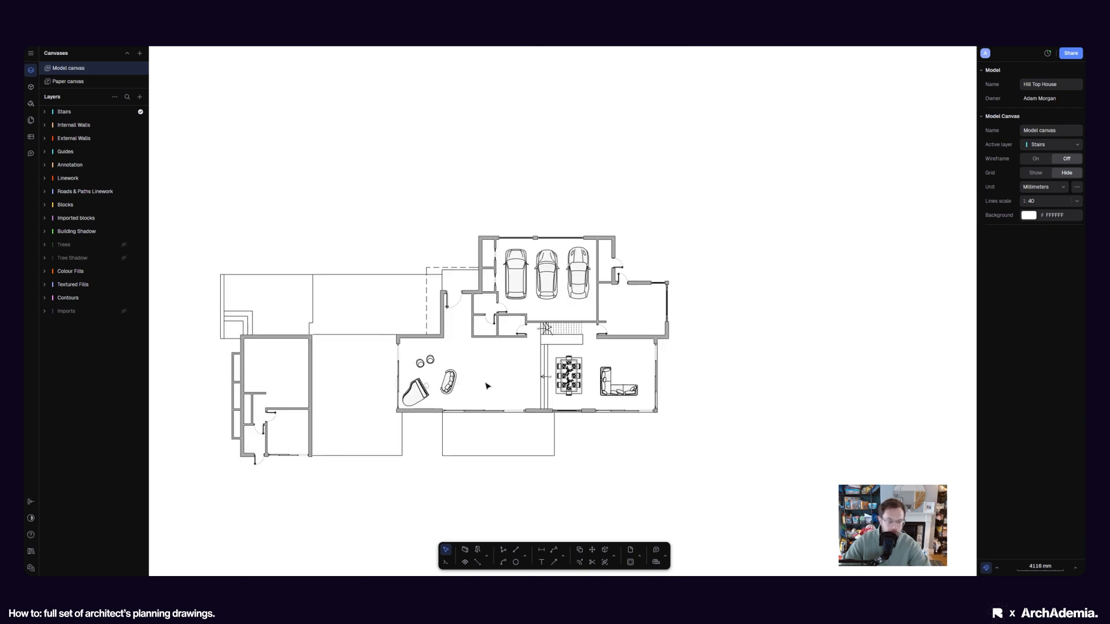
scroll(487, 384, up, 3)
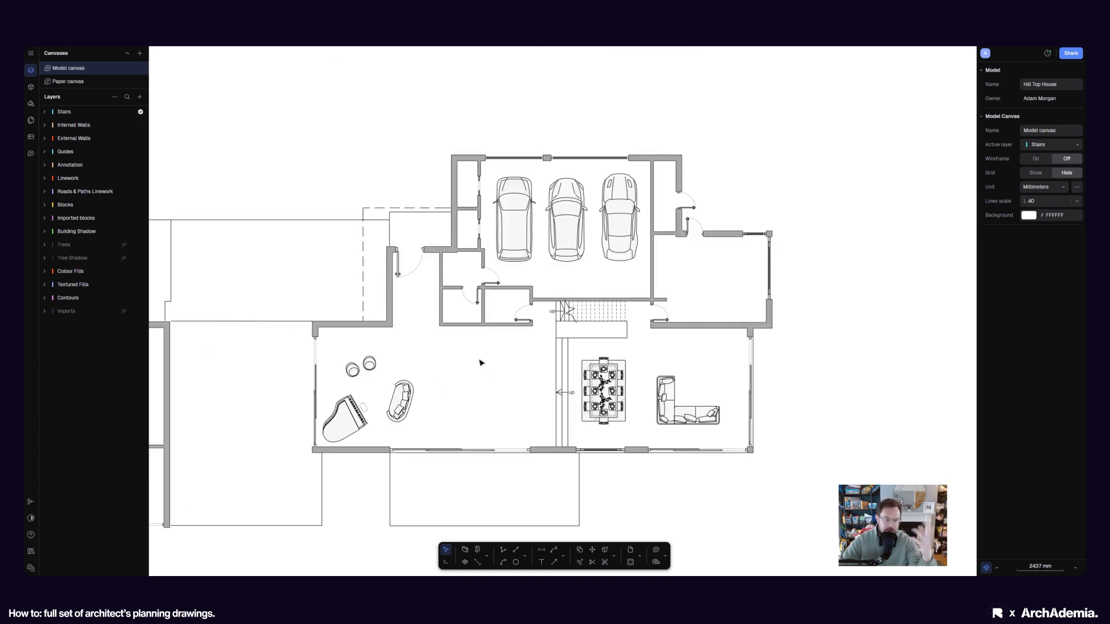
Create an area zone filling the open-plan living, kitchen and dining space, and select the zone's fill area
click(465, 564)
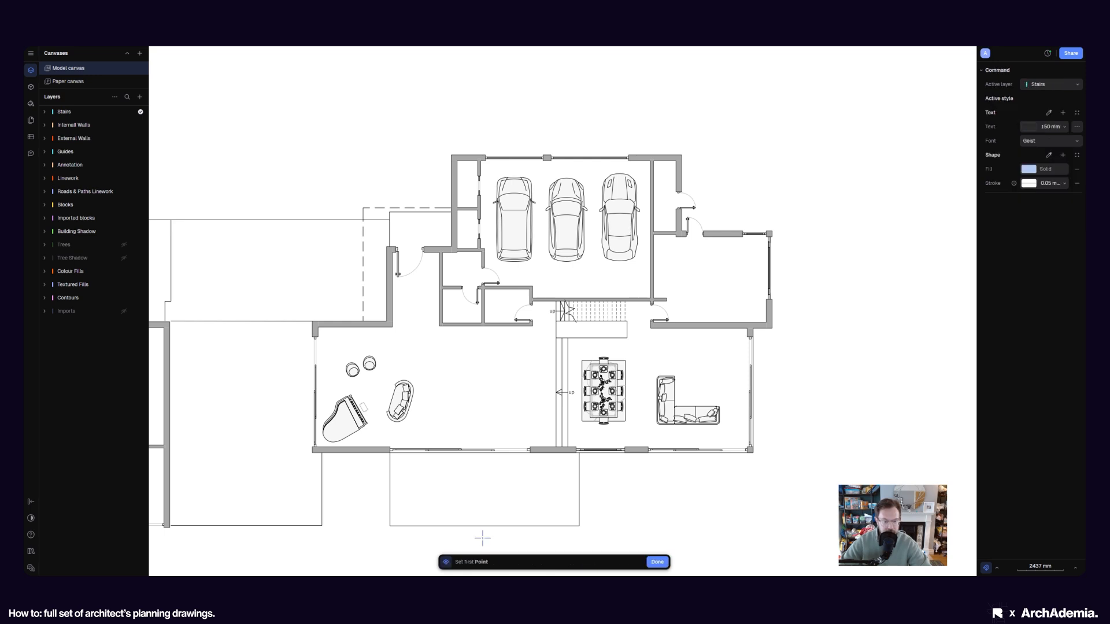
click(476, 385)
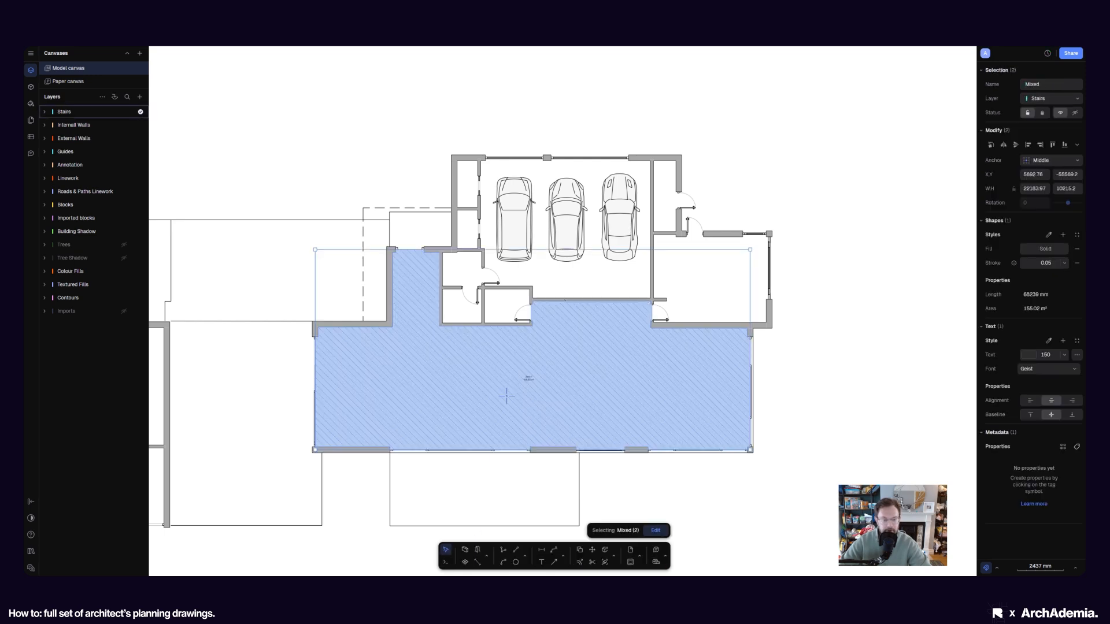
click(700, 484)
scroll(513, 377, up, 10)
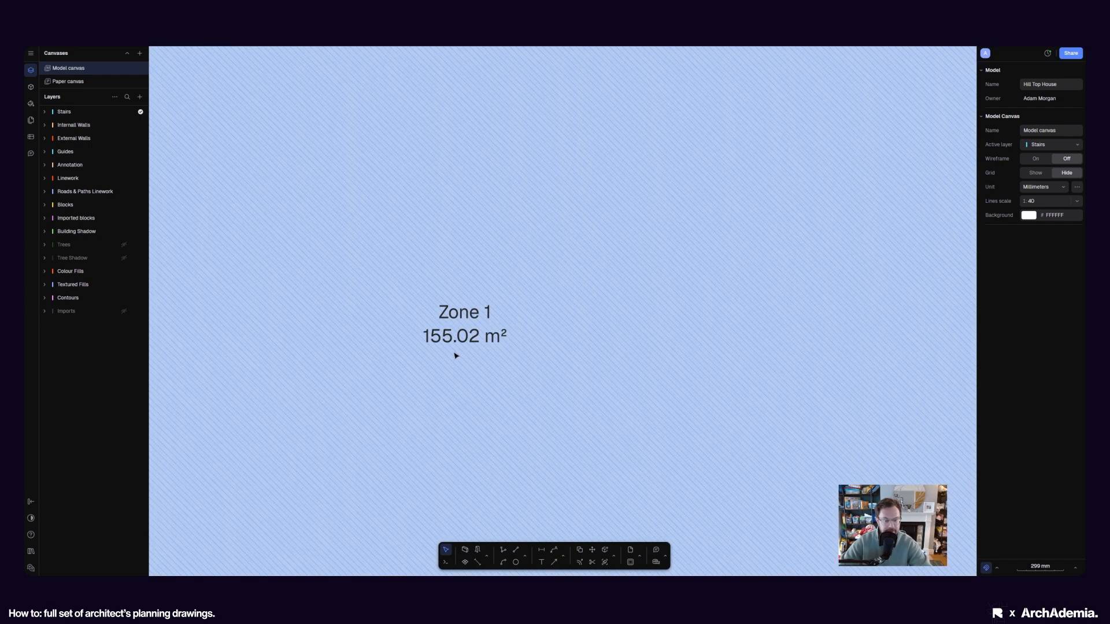
click(516, 409)
scroll(515, 409, down, 10)
scroll(597, 502, up, 3)
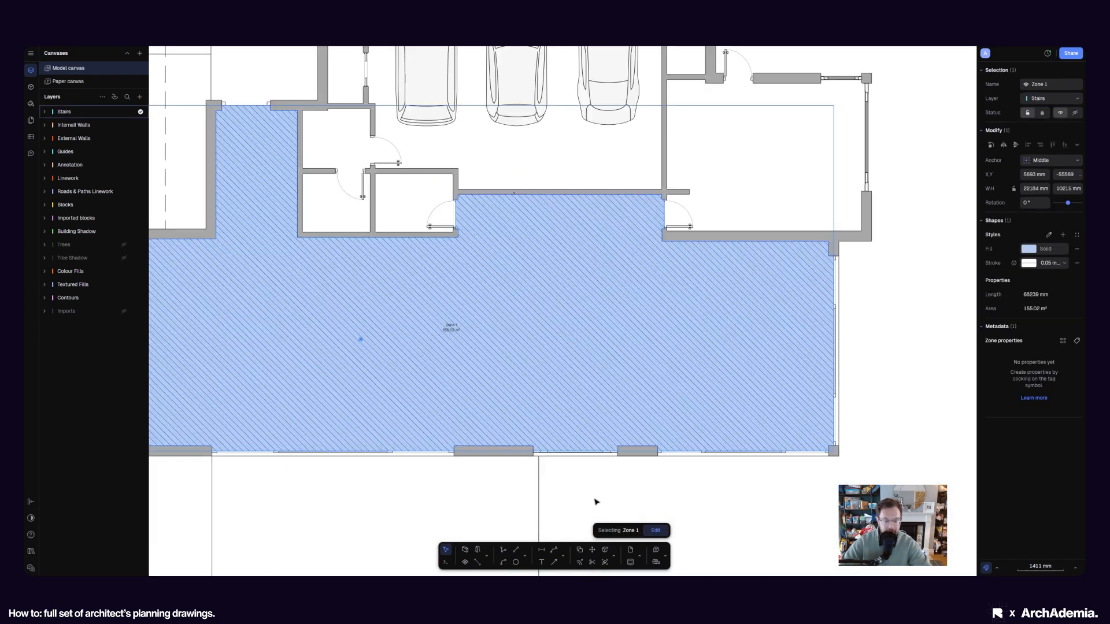
Draw a vertical zone separator about 6.2 m long from the wall corner beside the small store room to the lower outer wall
click(478, 564)
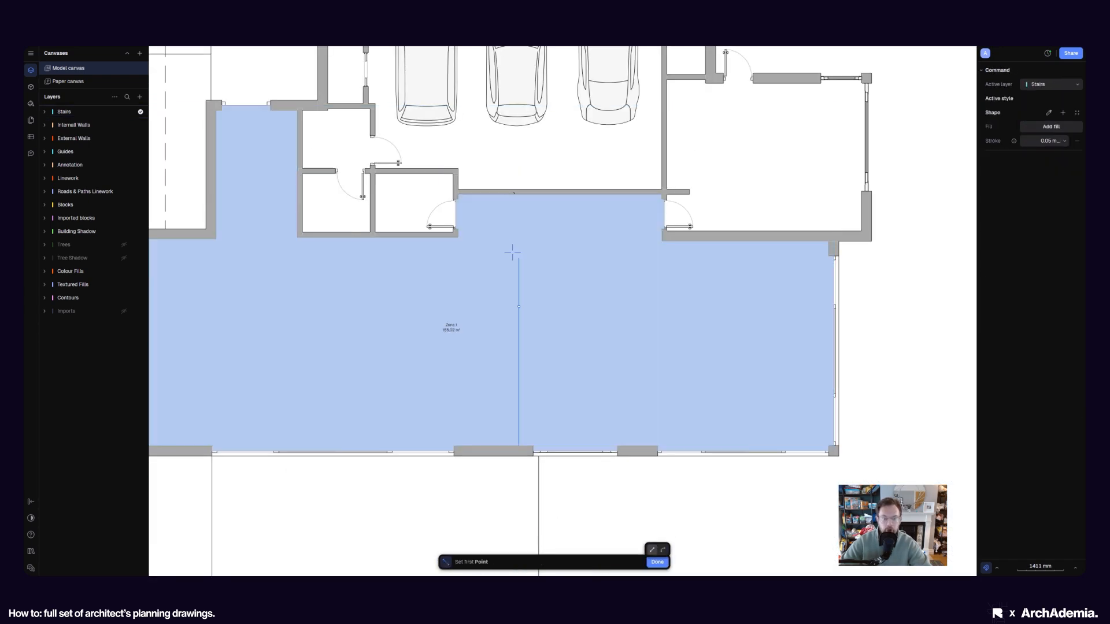
click(458, 237)
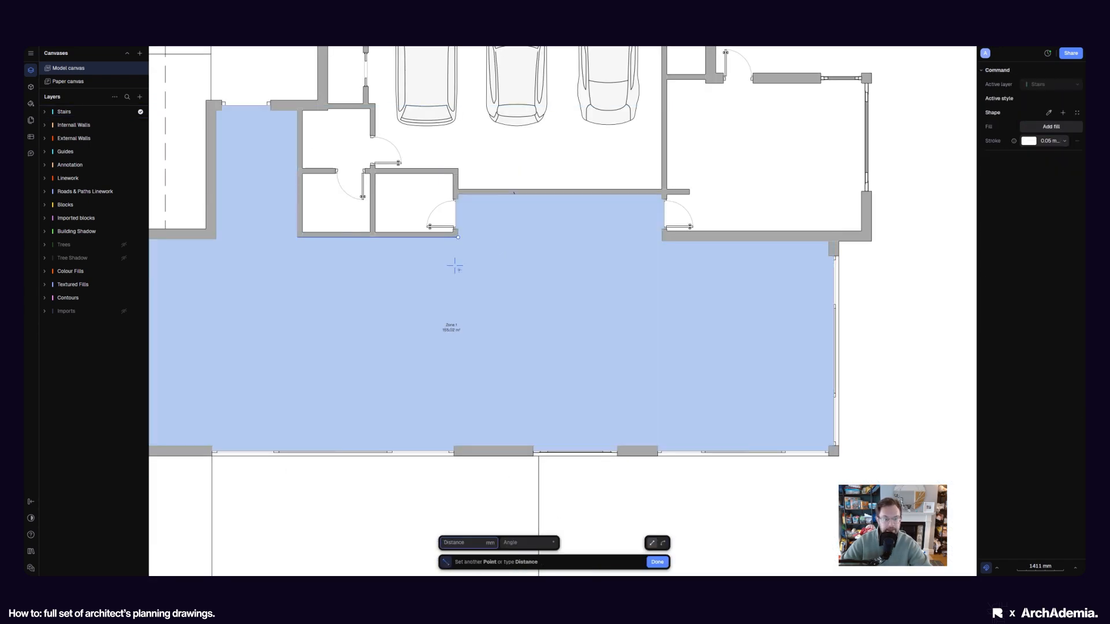
click(459, 448)
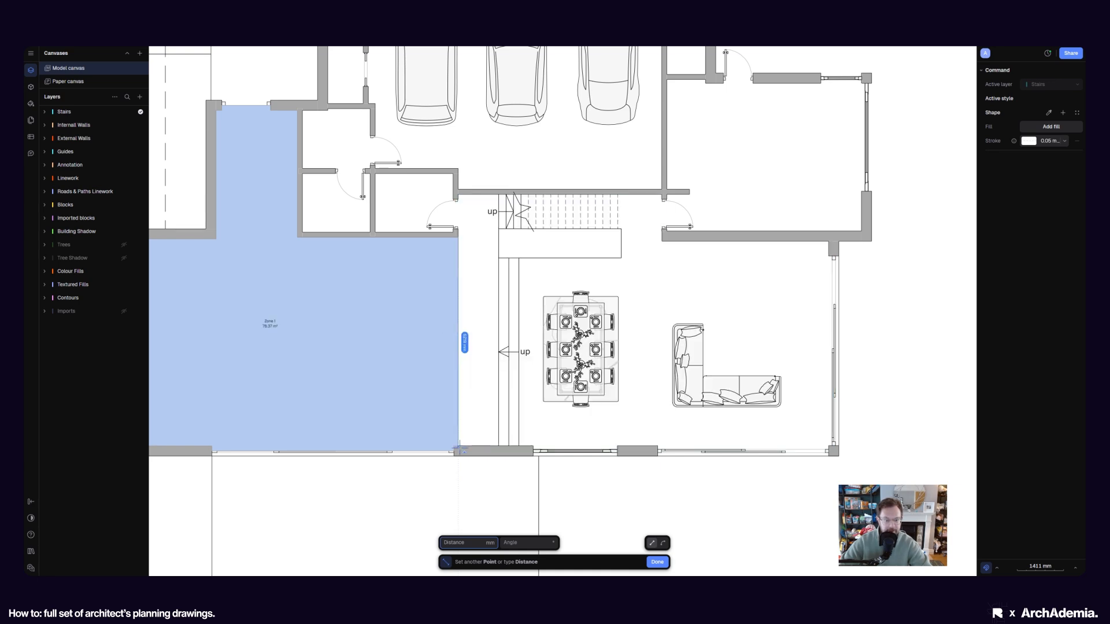
key(Escape)
Move the separator onto the edge of the first step beside the dining area and extend its upper end to the garage wall
scroll(466, 331, up, 3)
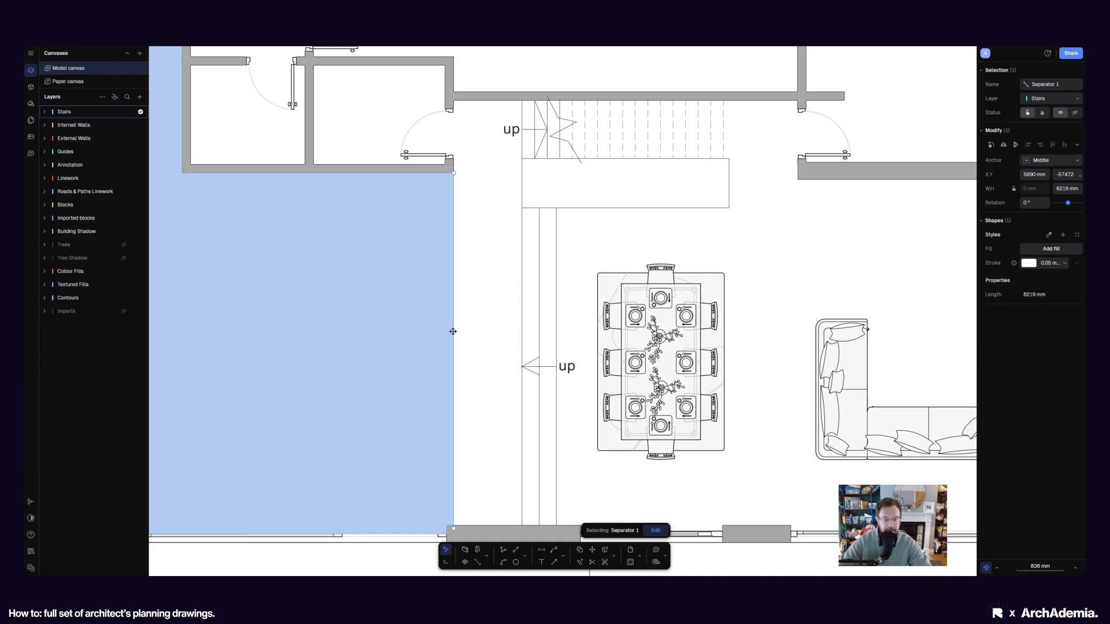
drag(453, 331, 521, 328)
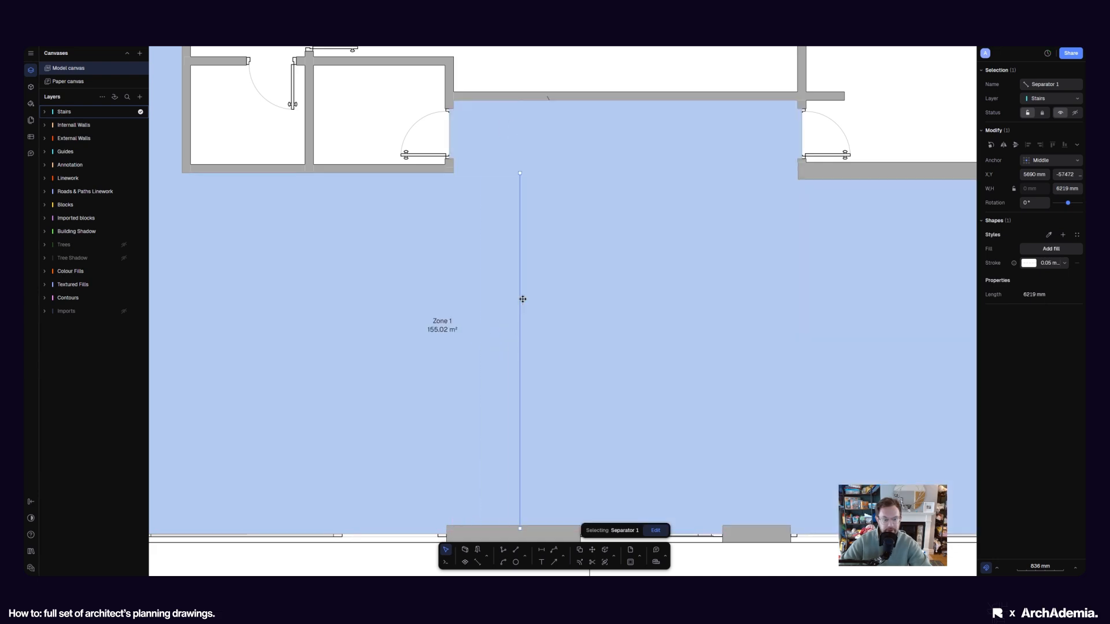
drag(519, 167, 522, 99)
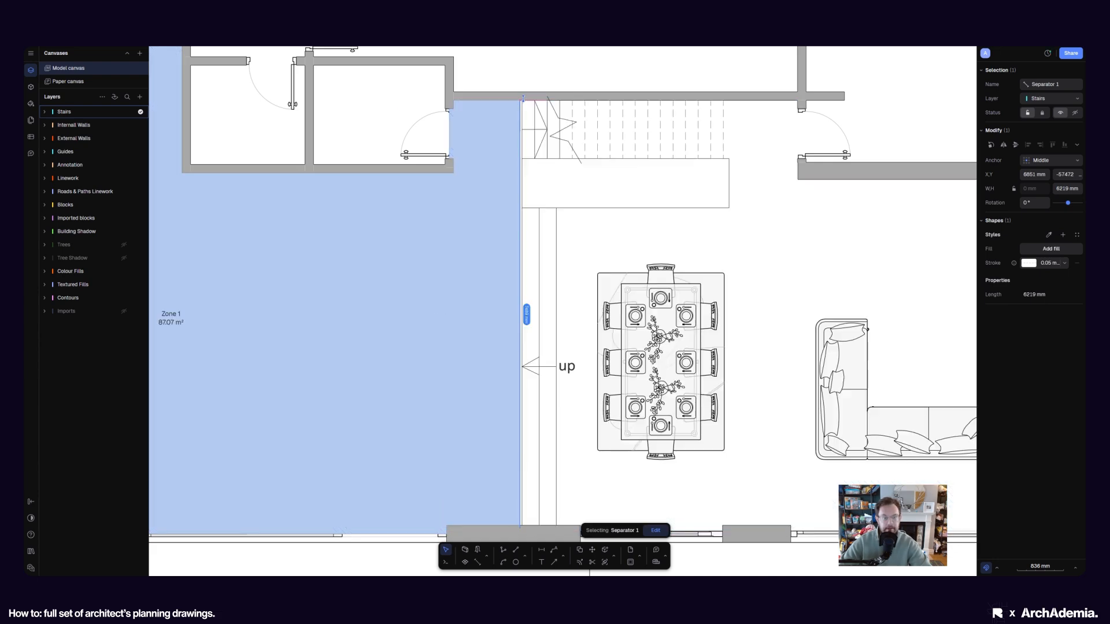
scroll(506, 313, up, 5)
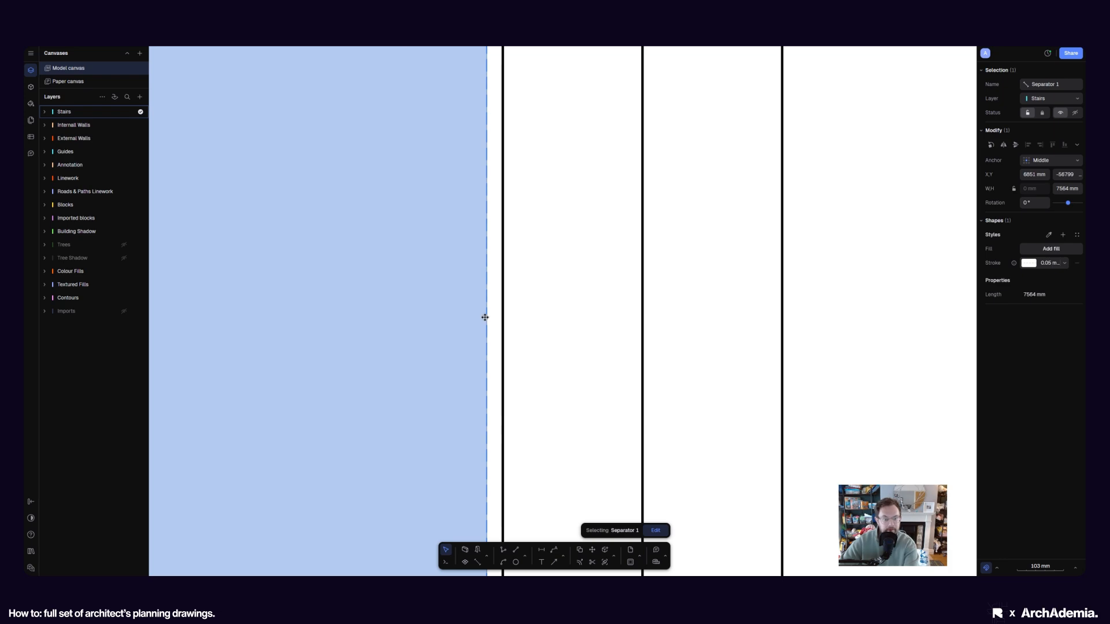
drag(493, 317, 502, 316)
scroll(554, 324, down, 8)
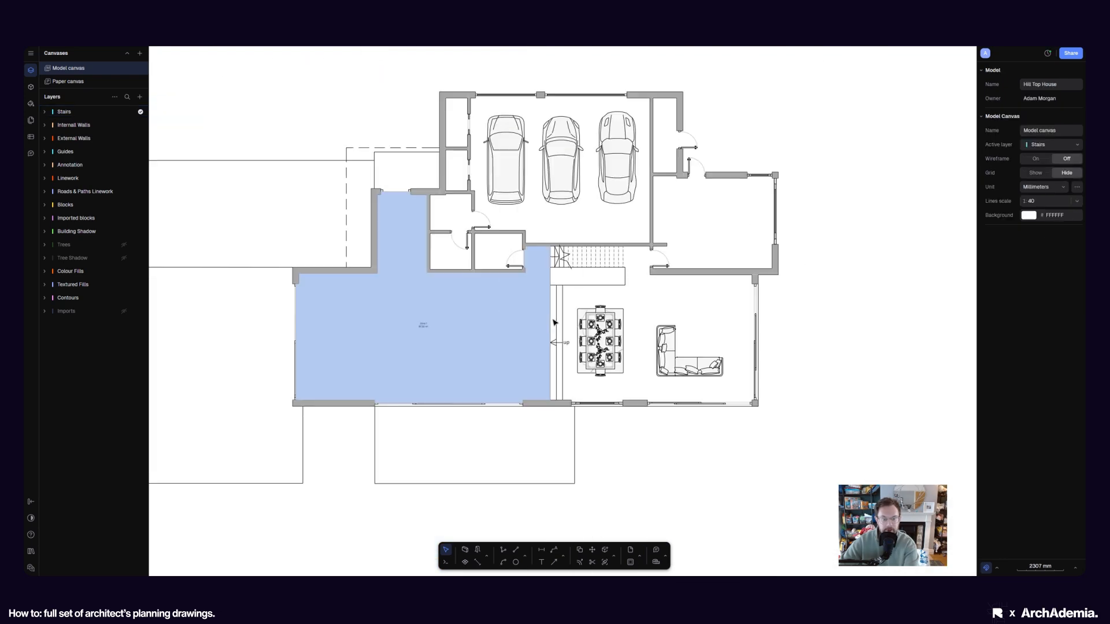
Try a Square 300x300 hatch and the Ceramic Large texture as fills for the living and kitchen zone
scroll(619, 417, up, 2)
click(451, 337)
middle_drag(656, 440, 758, 445)
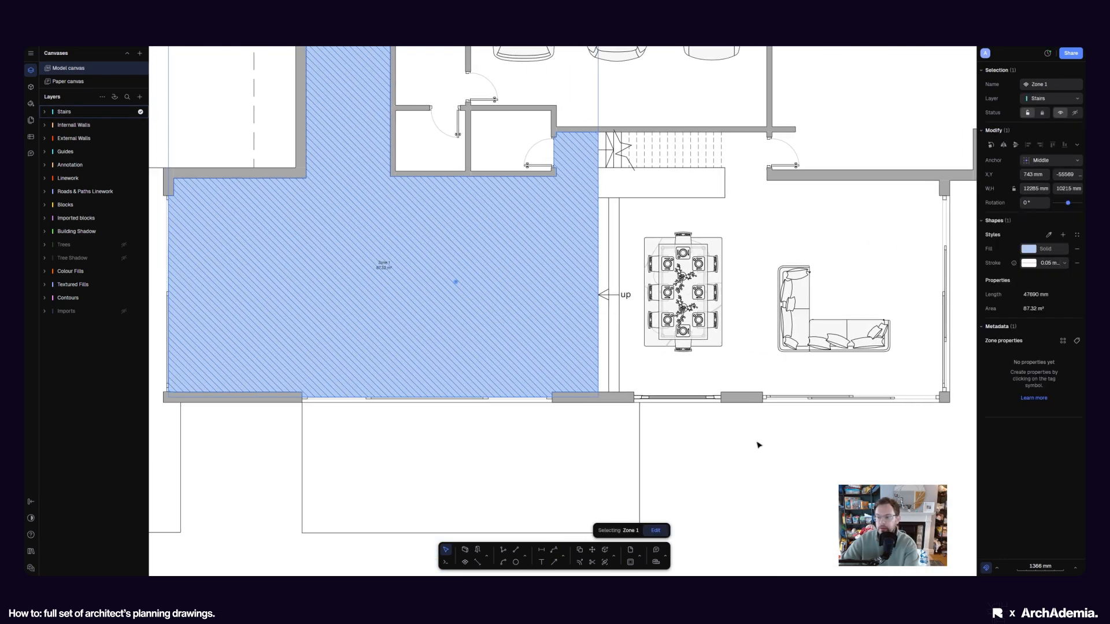
click(1029, 249)
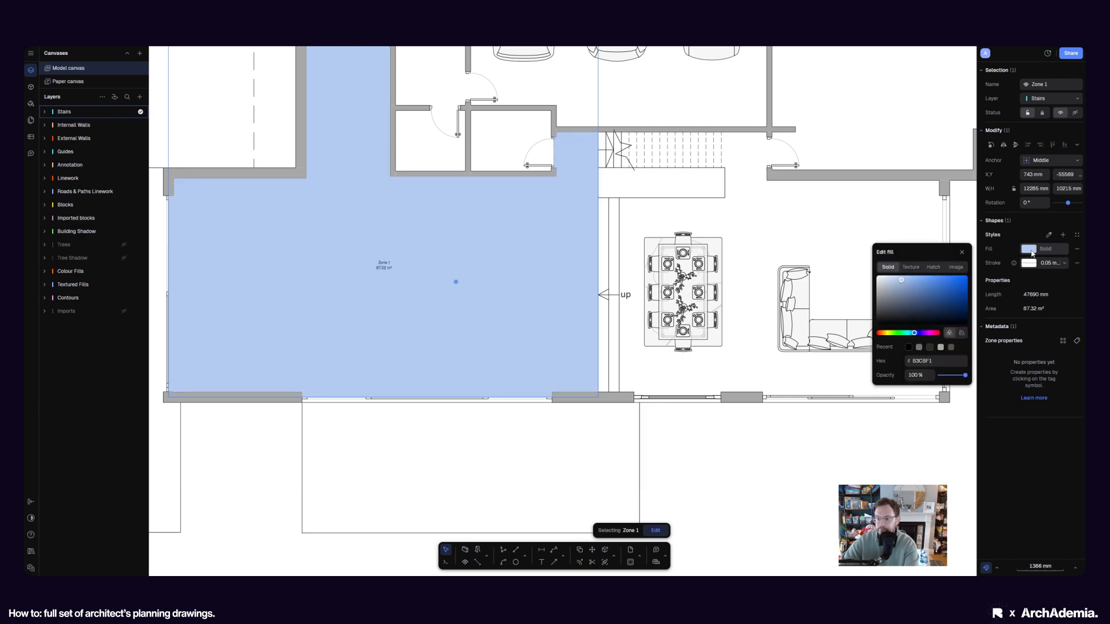
click(934, 267)
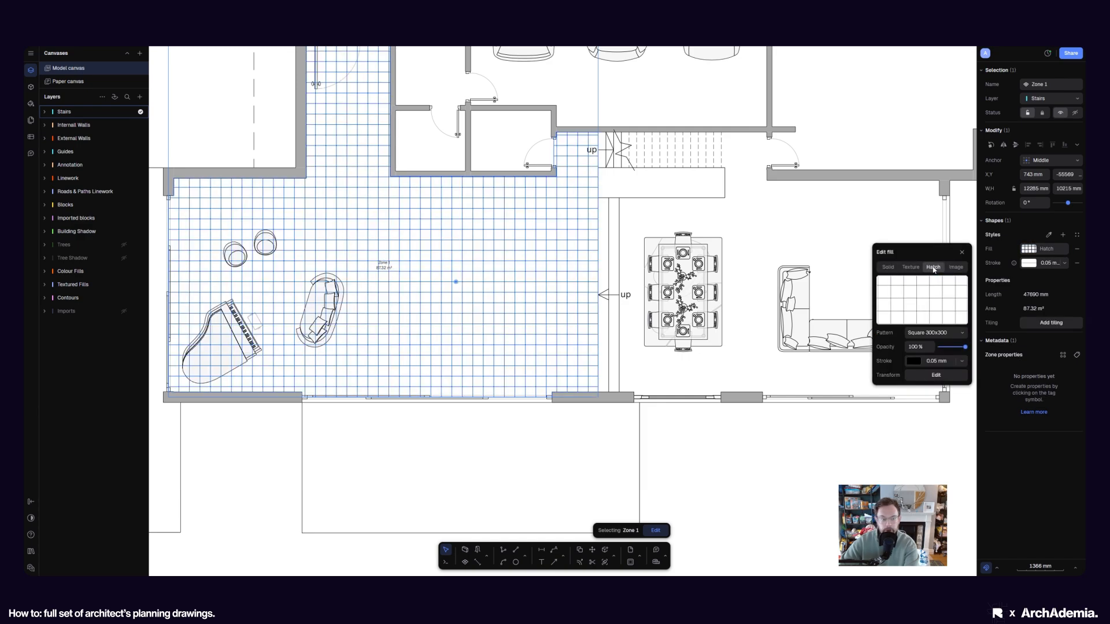
click(911, 268)
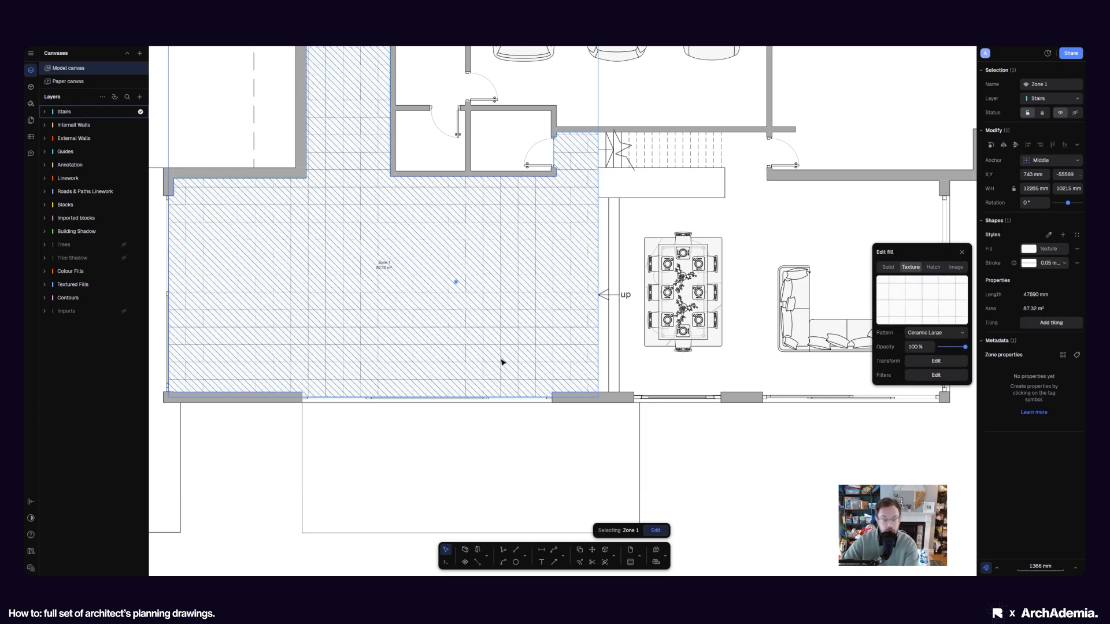
click(429, 438)
Try the Brick Sand-lime texture as the living and kitchen zone's fill and inspect it on the plan
click(460, 380)
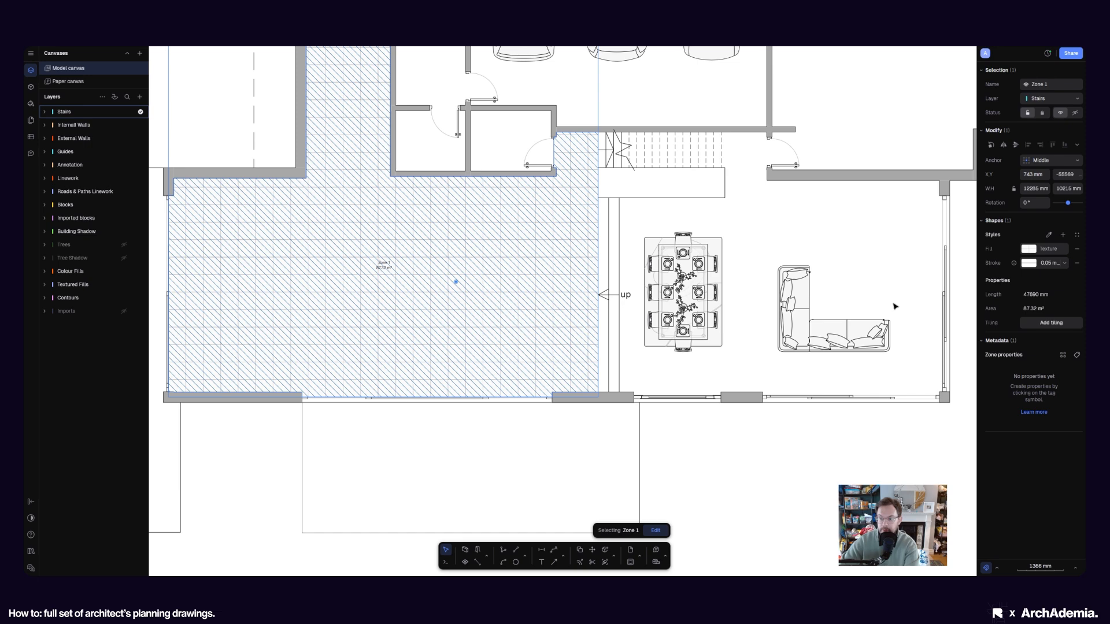
click(1030, 249)
click(923, 332)
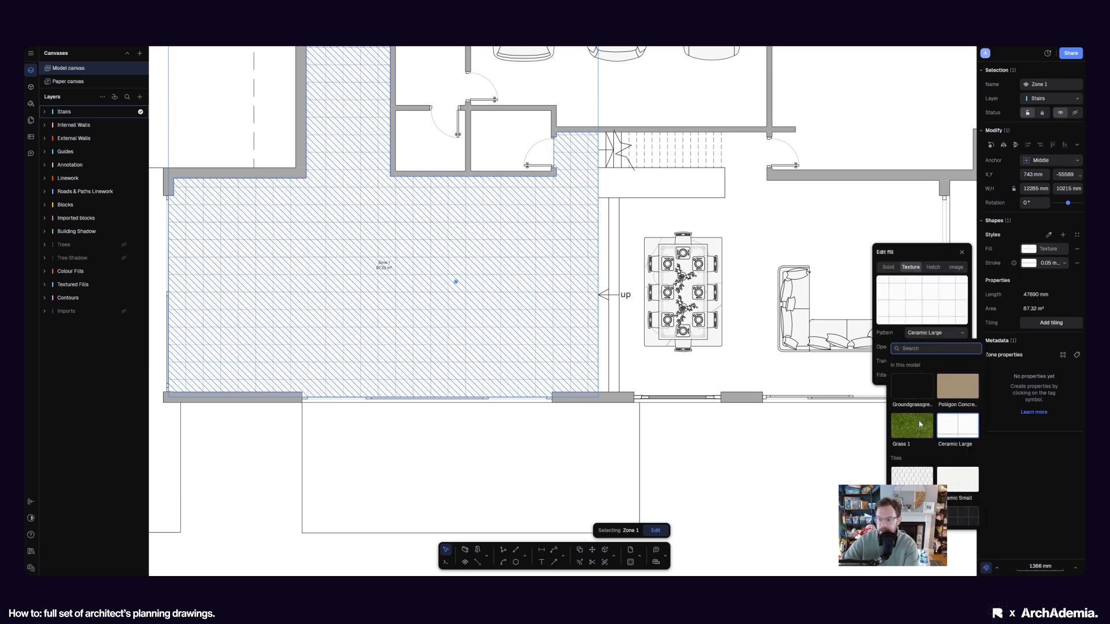
scroll(916, 424, down, 5)
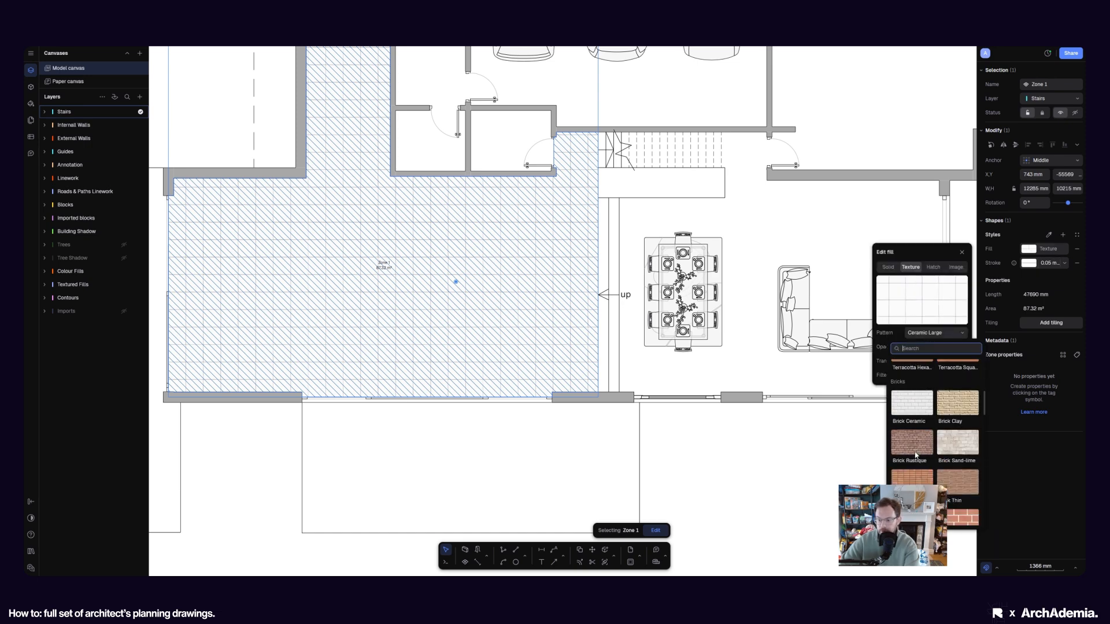
click(951, 446)
click(443, 362)
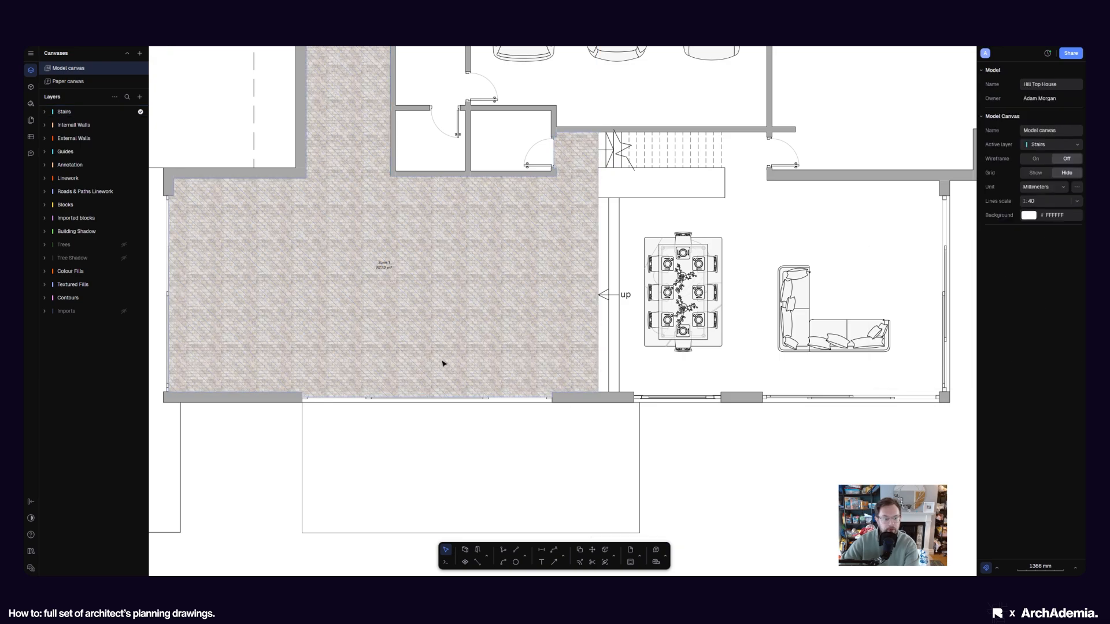
scroll(425, 370, up, 5)
scroll(554, 374, down, 5)
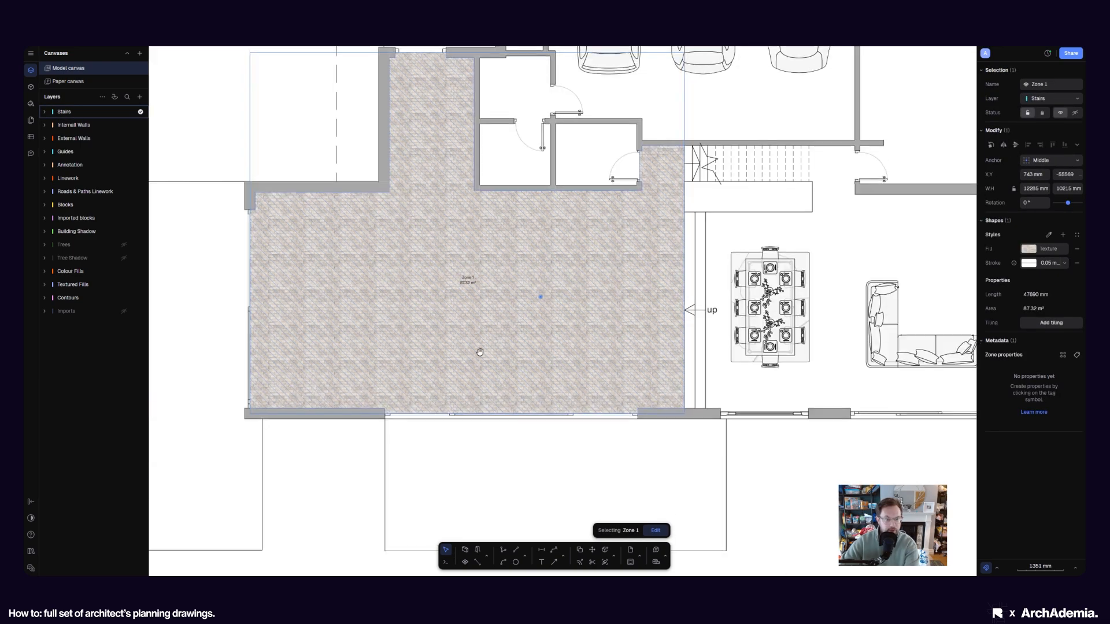
middle_drag(473, 329, 467, 339)
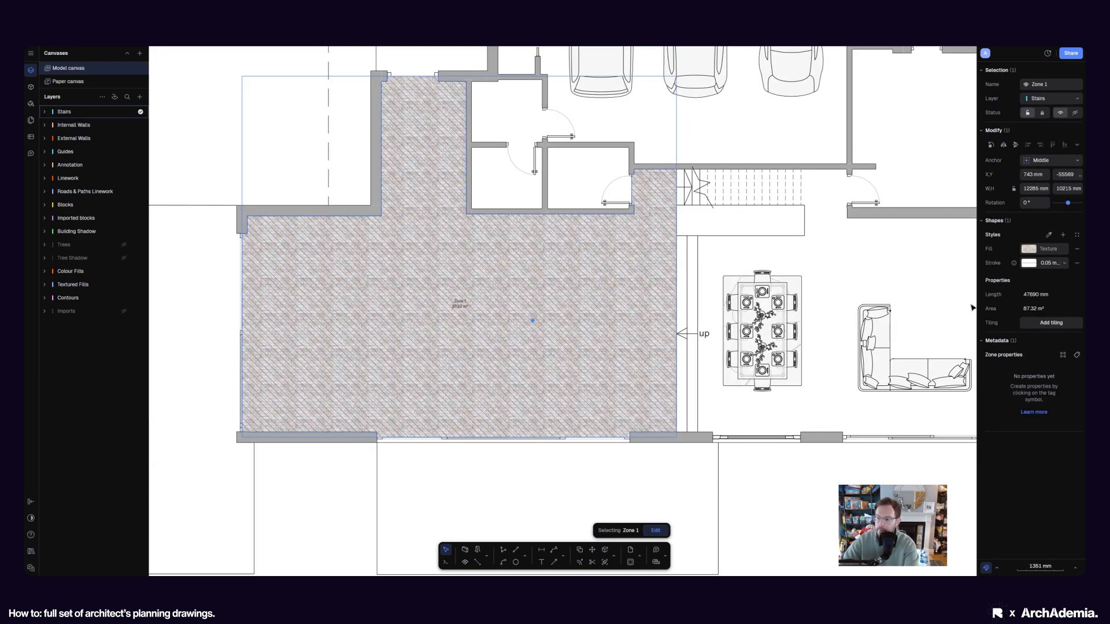
Replace the living and kitchen zone's texture fill with the Parquet Chevron hatch
click(1030, 250)
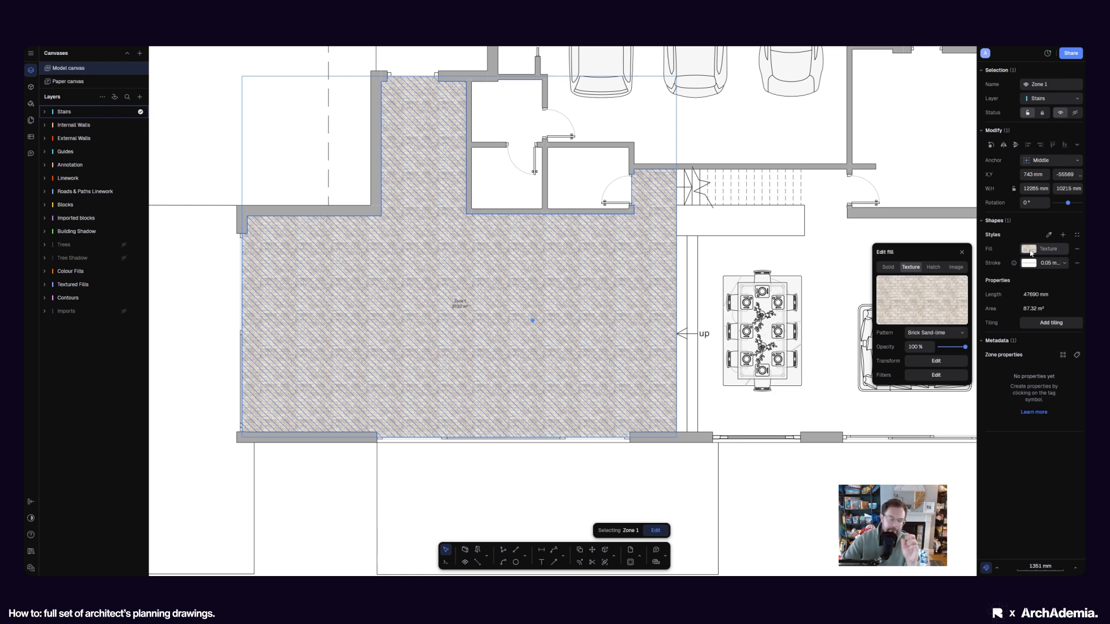
click(935, 268)
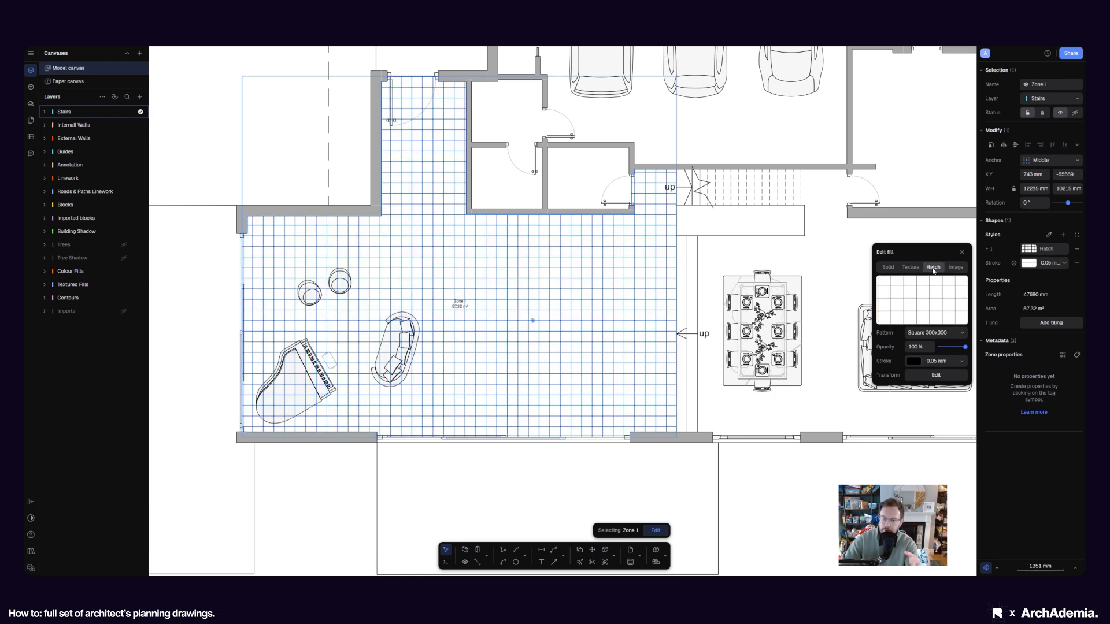
click(926, 334)
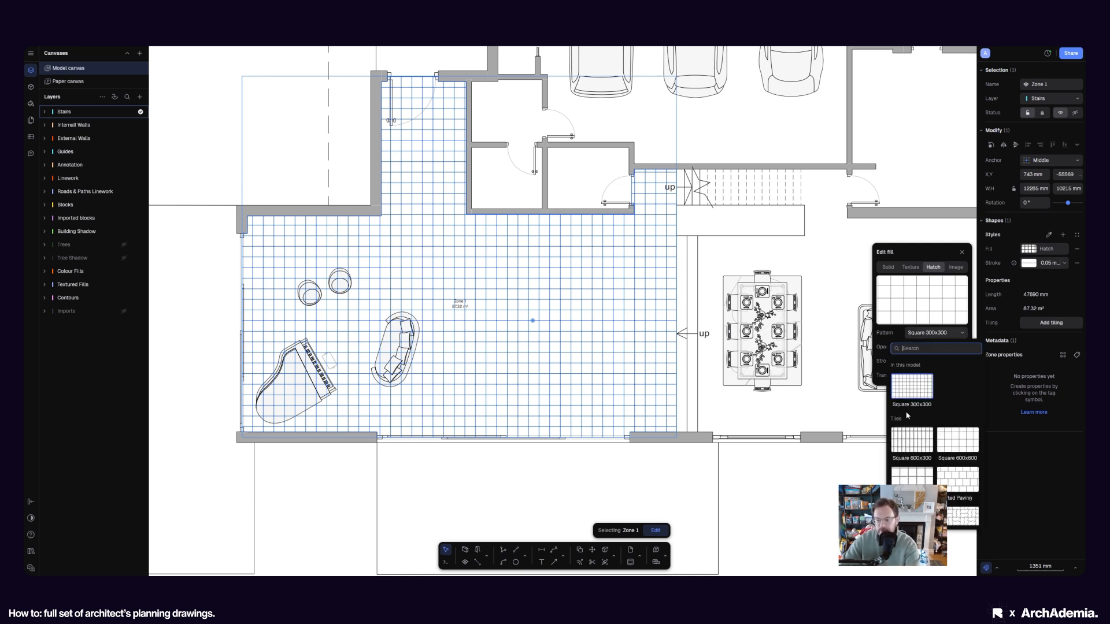
scroll(916, 413, down, 10)
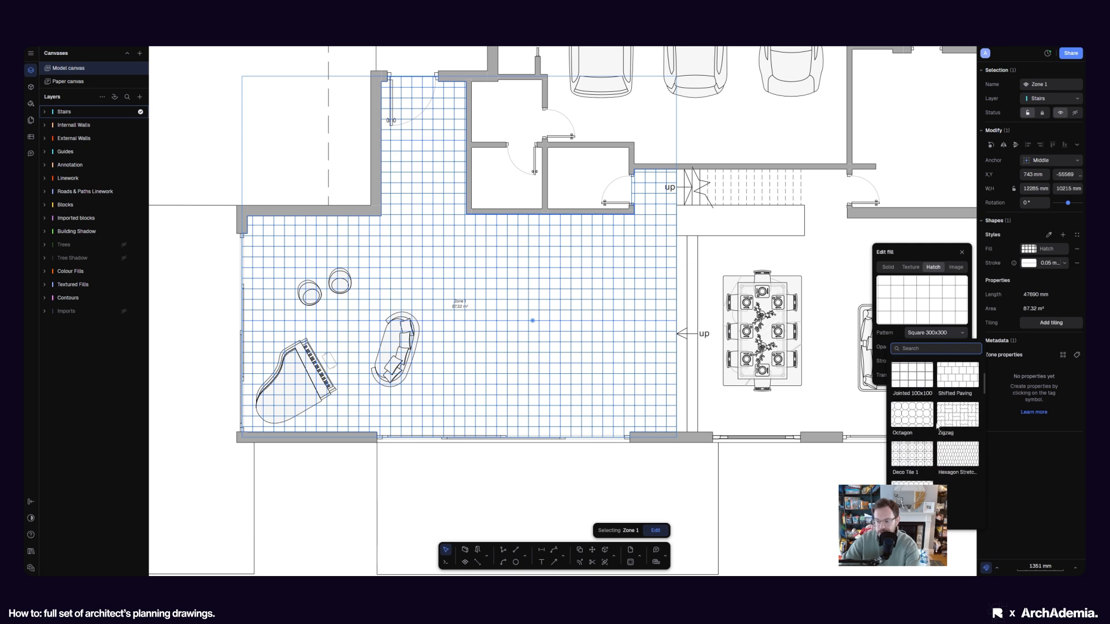
scroll(919, 433, down, 8)
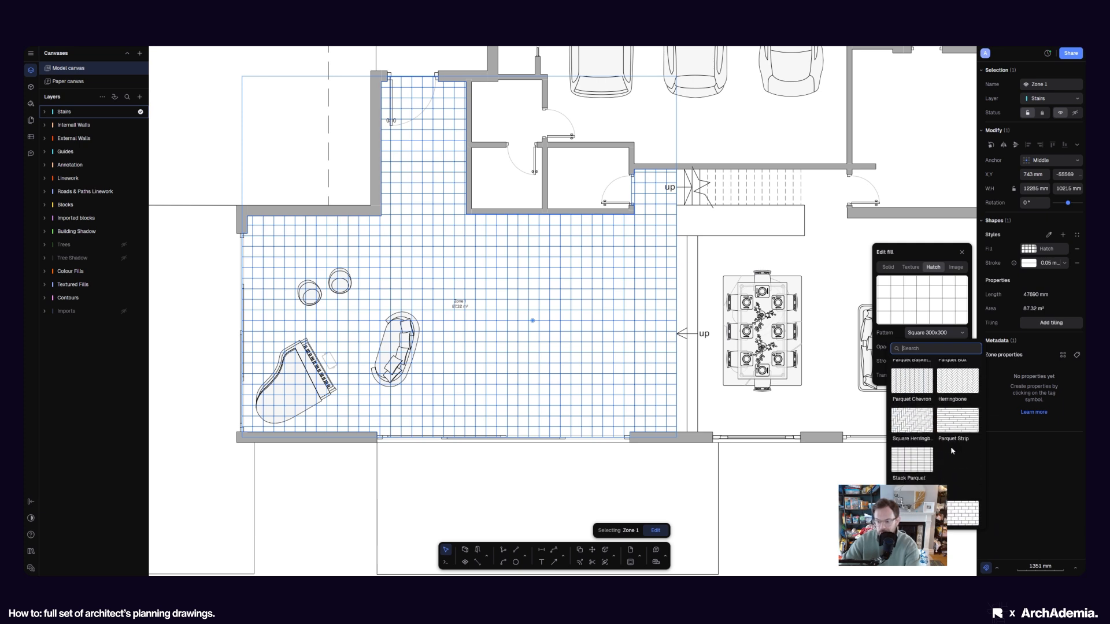
scroll(939, 401, down, 10)
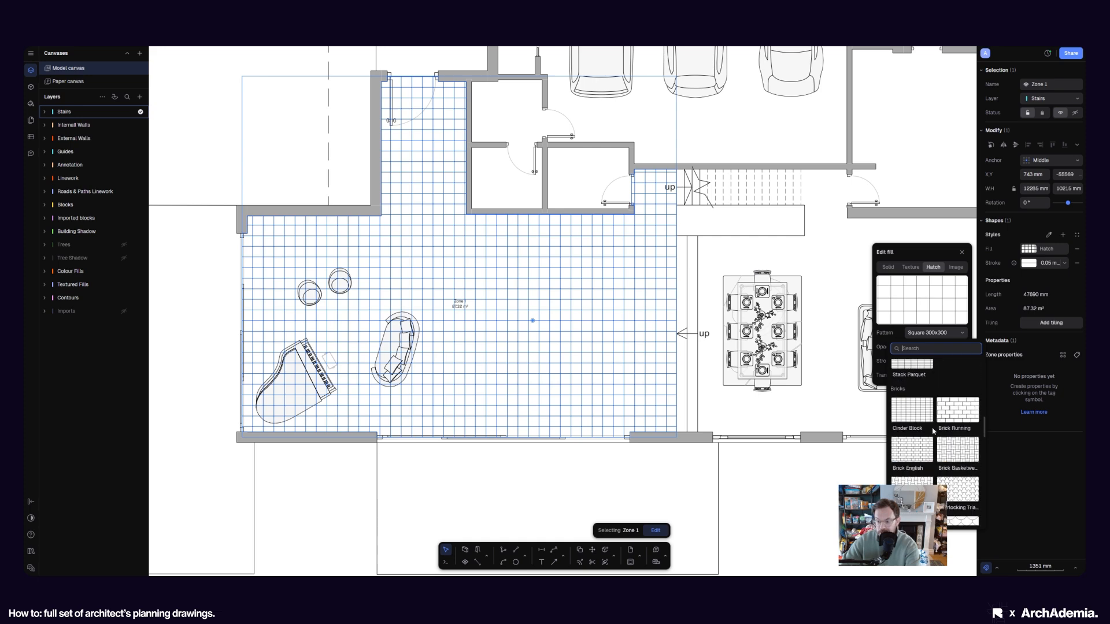
scroll(933, 435, up, 10)
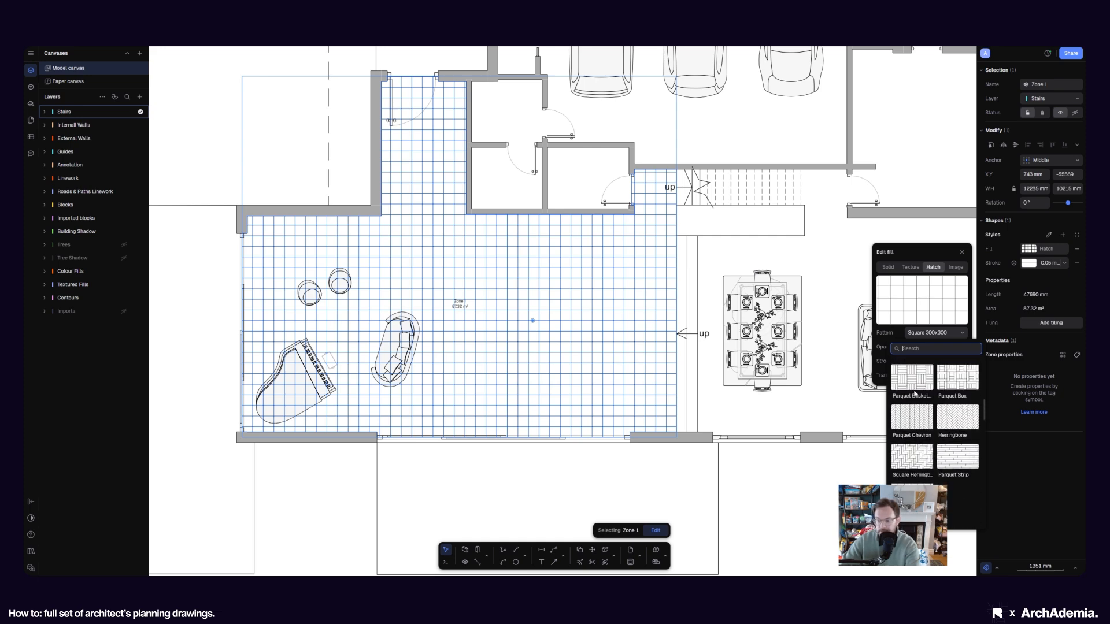
click(912, 416)
click(814, 506)
scroll(521, 358, up, 5)
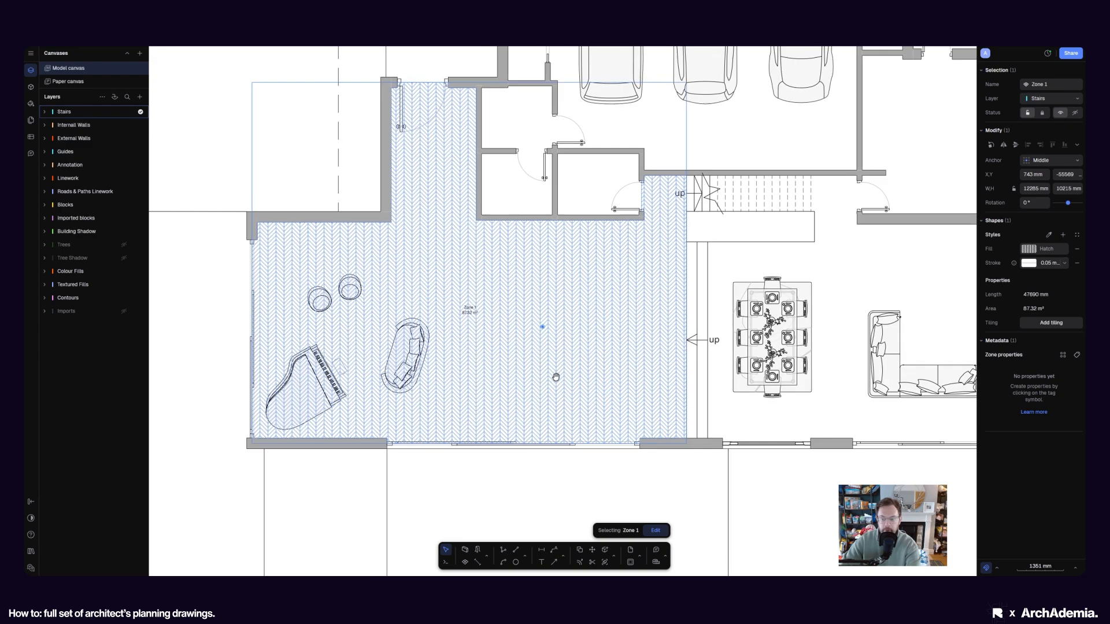
Set the opacity of the zone's chevron hatch to 25% and inspect it on the plan
click(1057, 251)
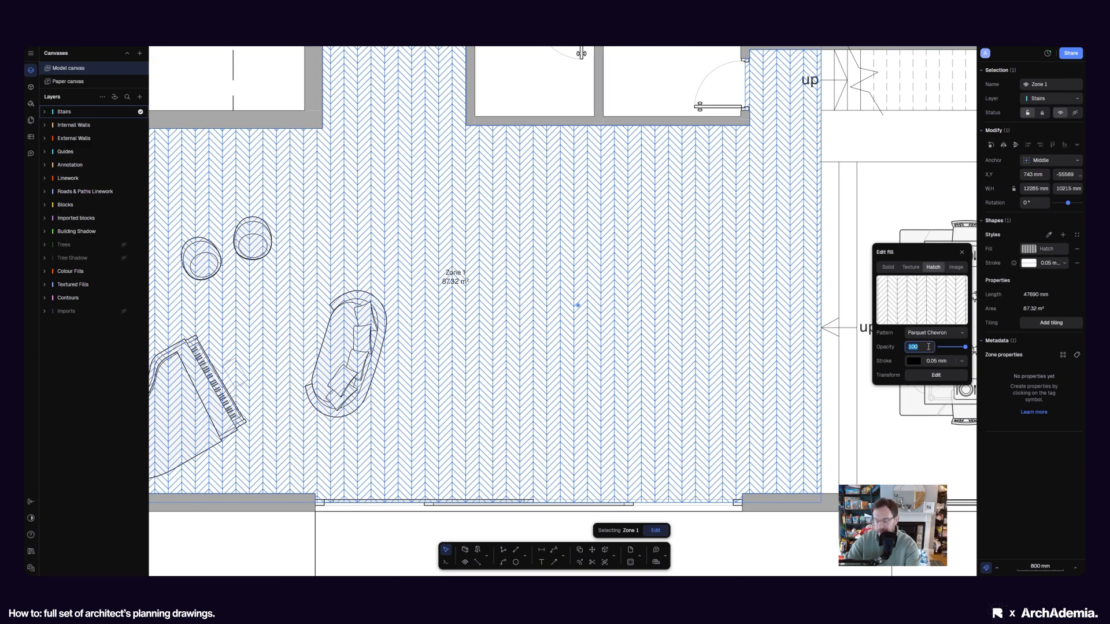
text(25)
key(Return)
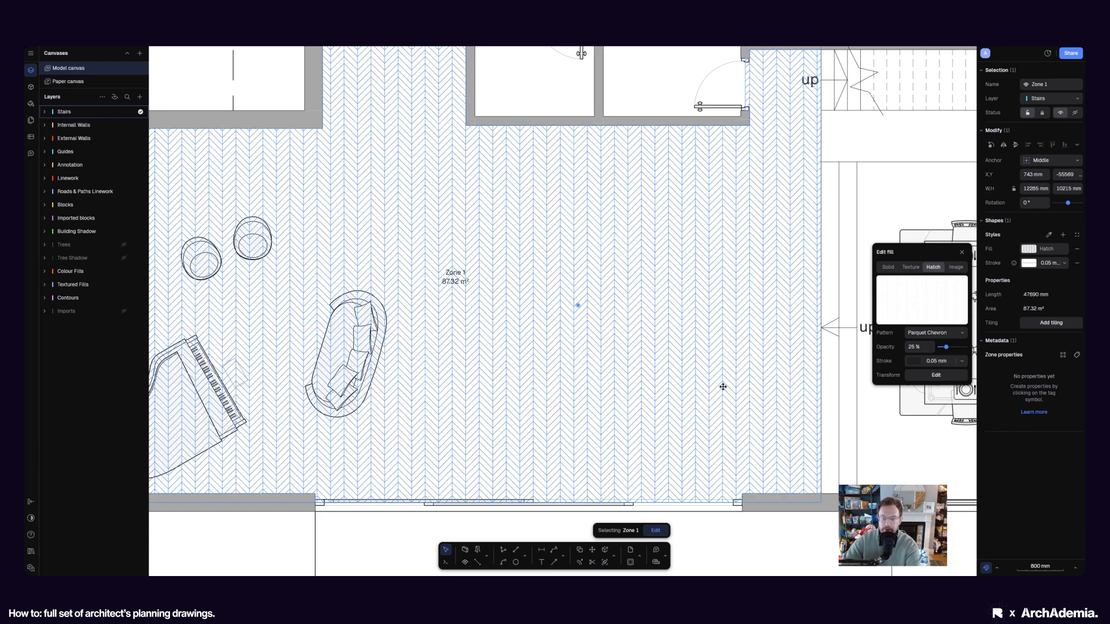
key(Escape)
scroll(636, 397, down, 5)
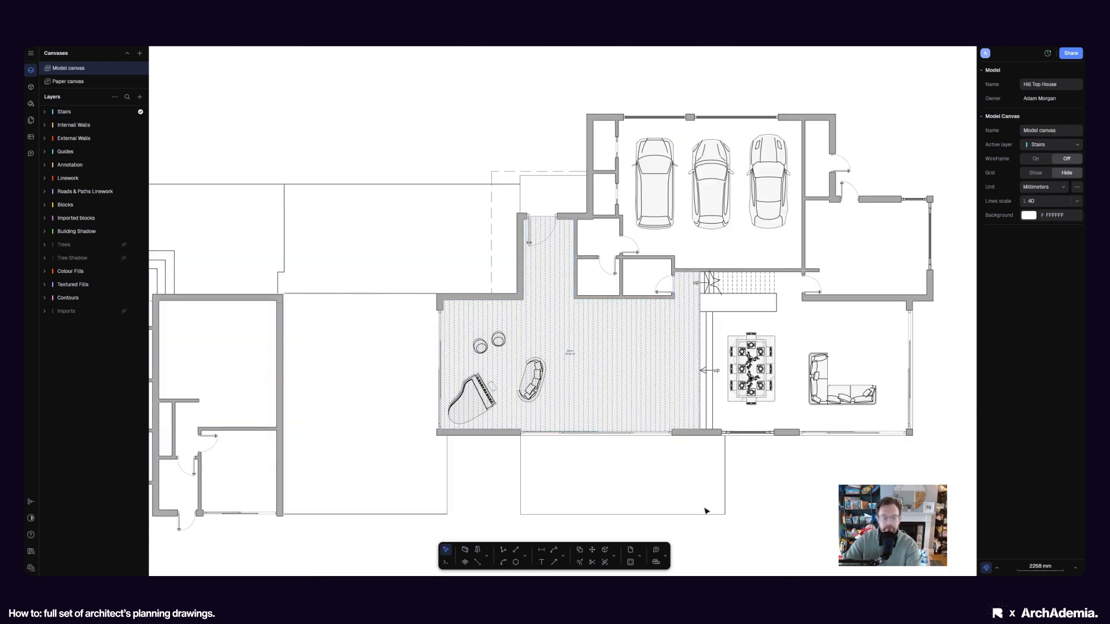
Set the opacity of the living and kitchen zone's chevron hatch to 15%
scroll(684, 464, up, 4)
click(649, 375)
scroll(648, 368, up, 3)
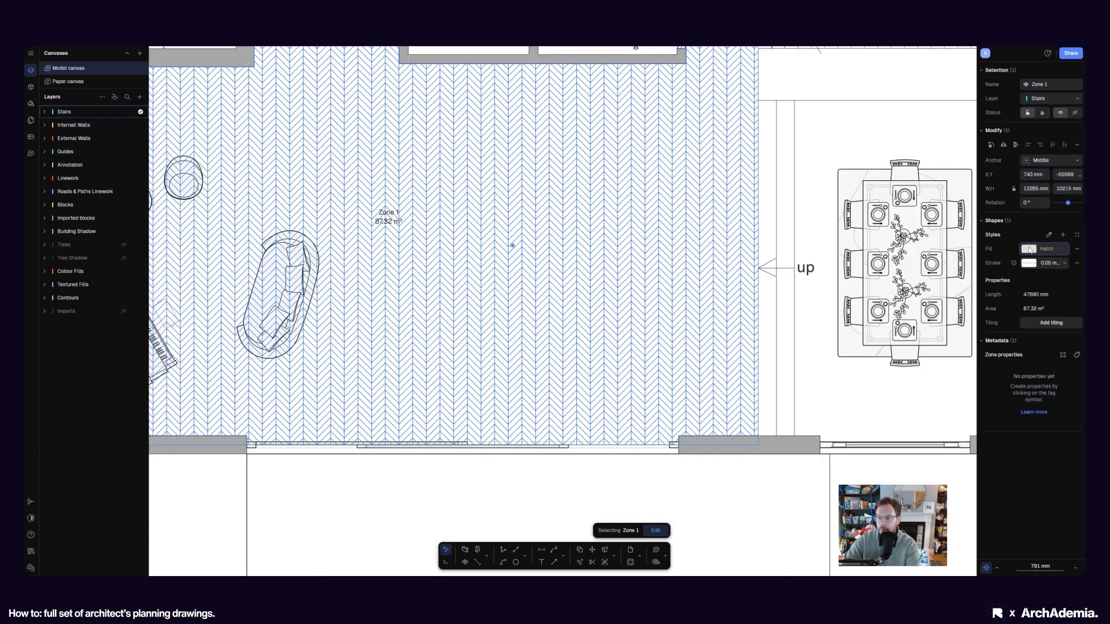
click(1029, 249)
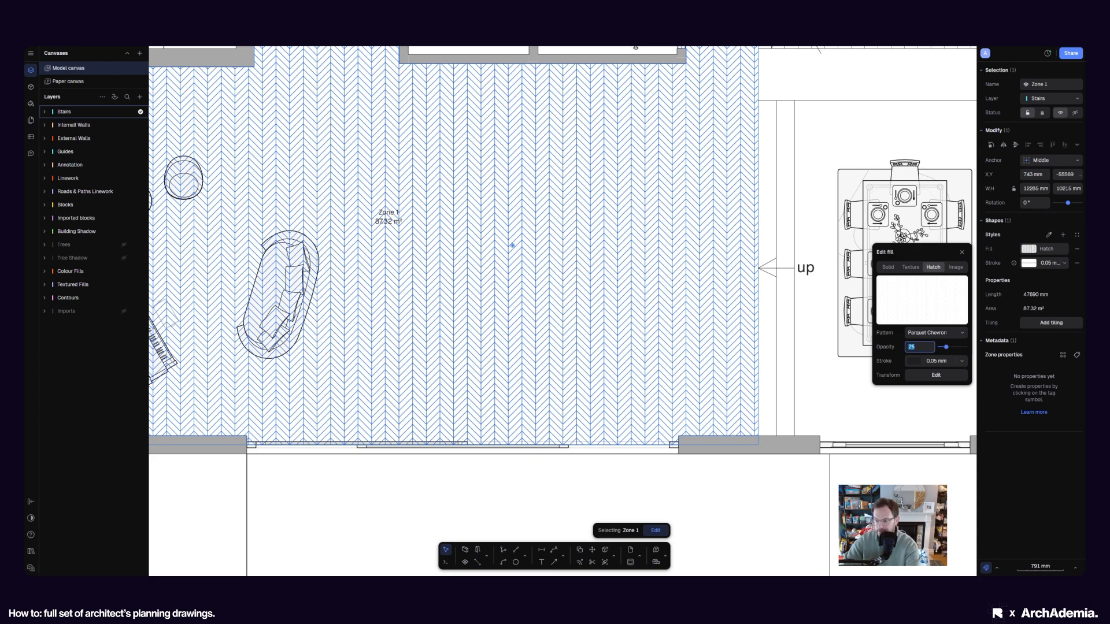
text(15)
key(Return)
click(873, 408)
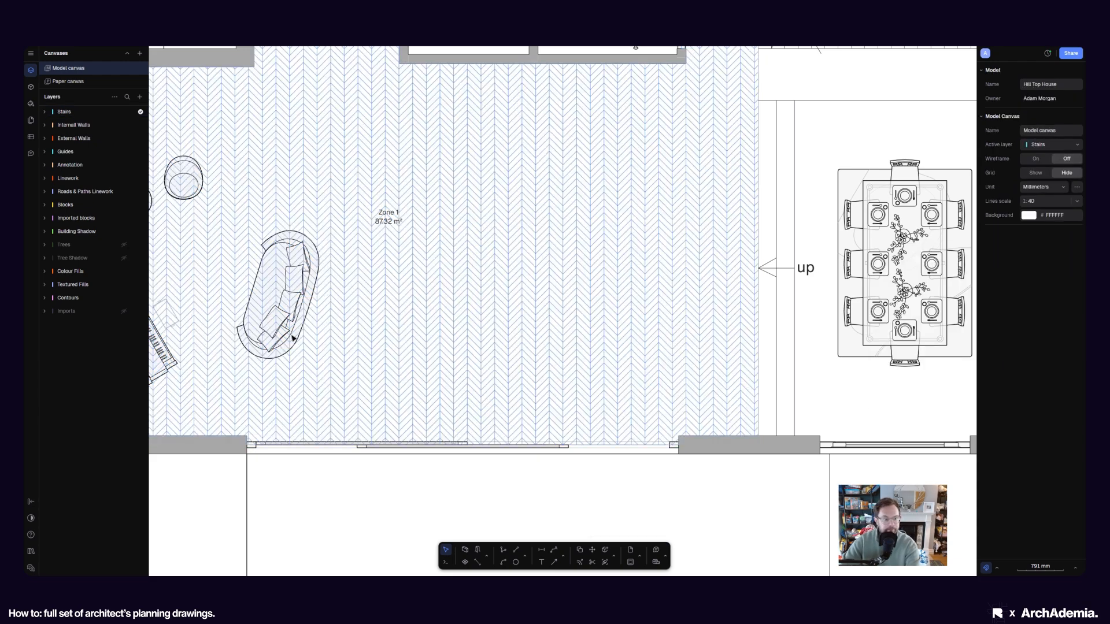
middle_drag(223, 352, 411, 358)
click(411, 358)
right_click(411, 359)
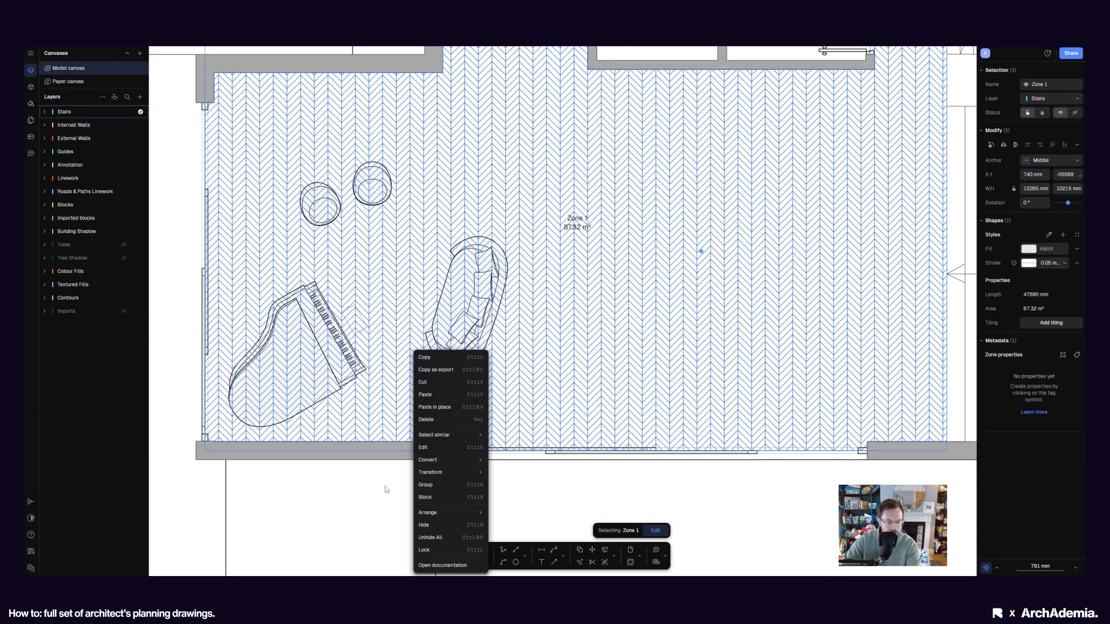
mouse_move(461, 477)
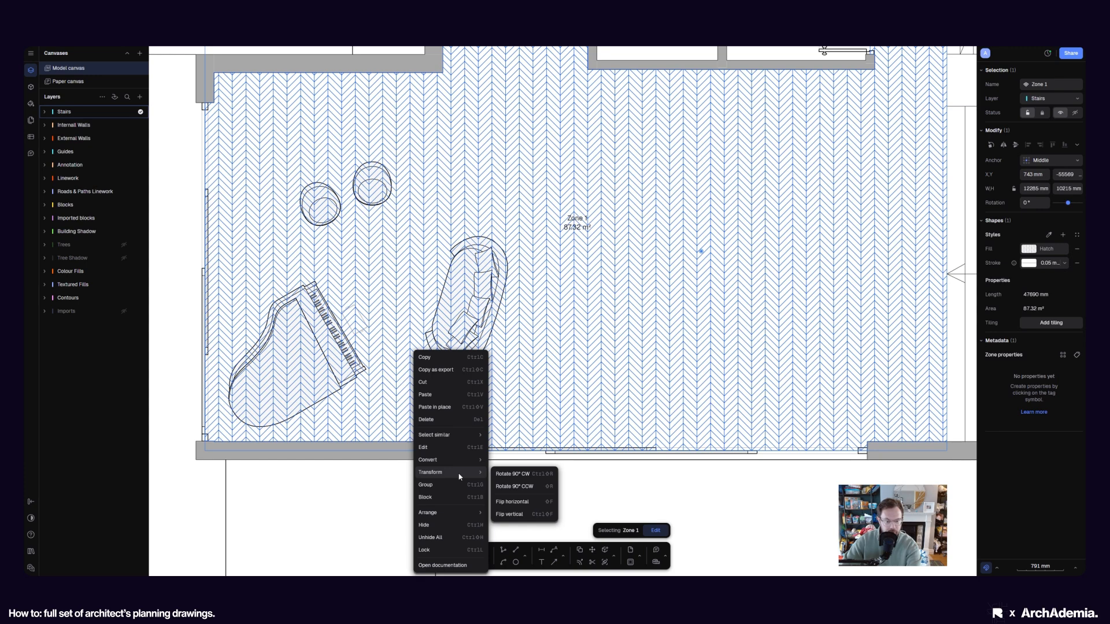
scroll(613, 379, down, 5)
click(827, 449)
middle_drag(638, 394, 571, 411)
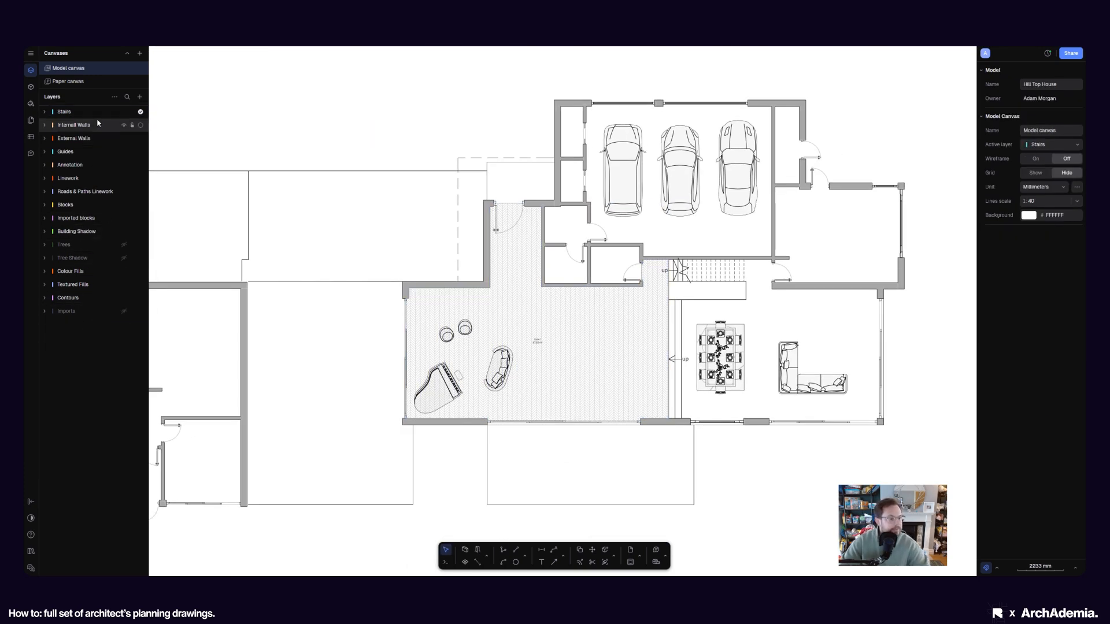
Add a new layer and name it Hatches
click(139, 97)
click(155, 111)
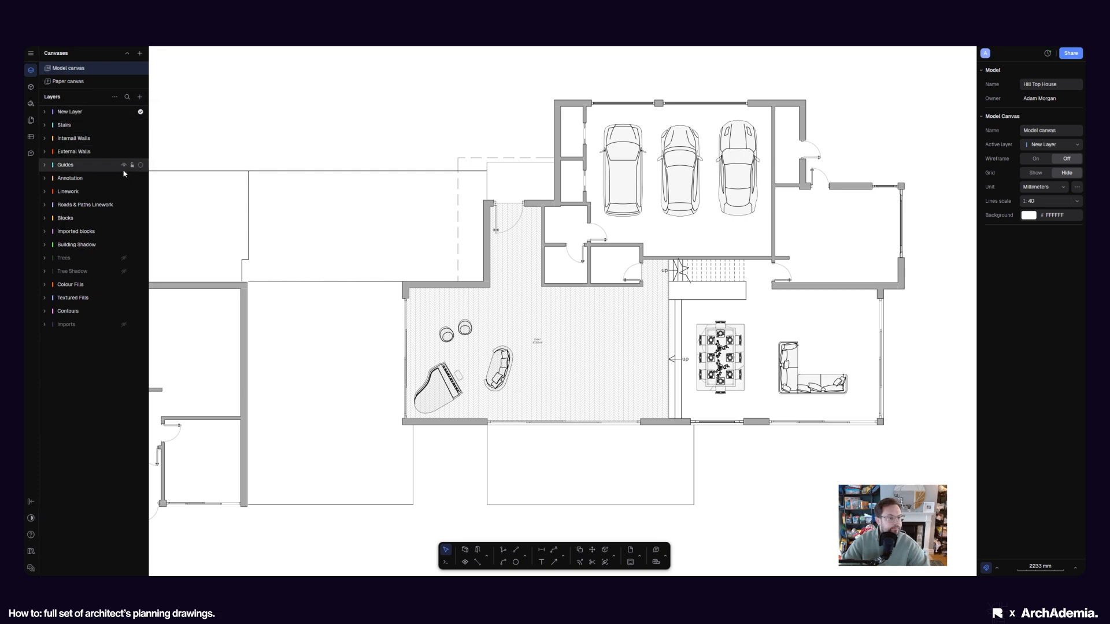
double_click(73, 112)
text(H)
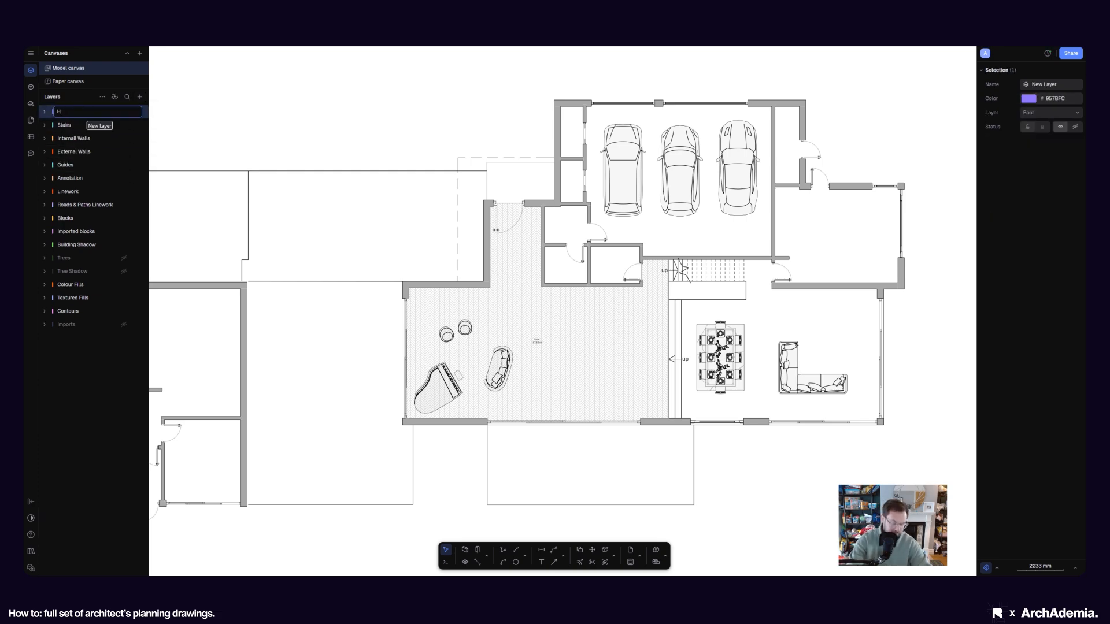
text(atches)
key(Return)
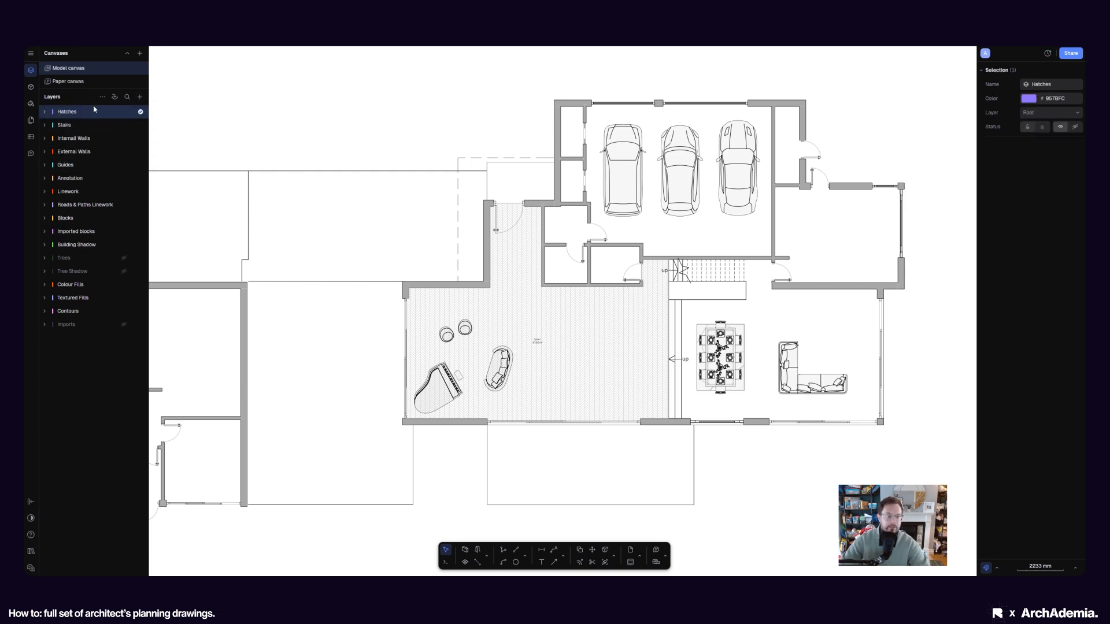
Assign the living and kitchen zone to the Hatches layer
click(589, 354)
click(1054, 98)
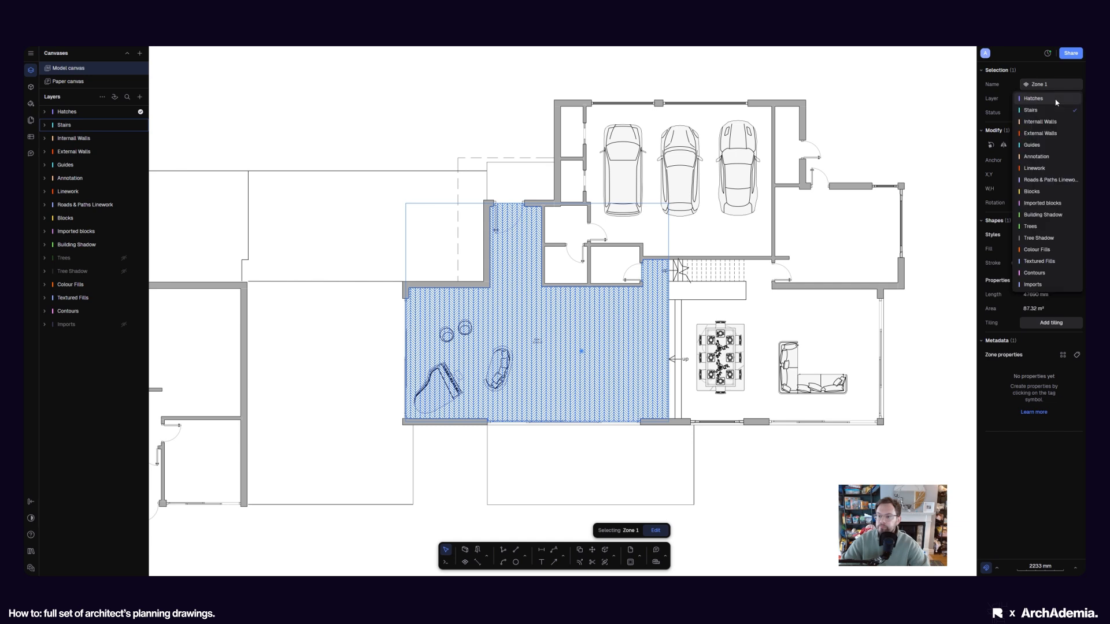
click(1043, 98)
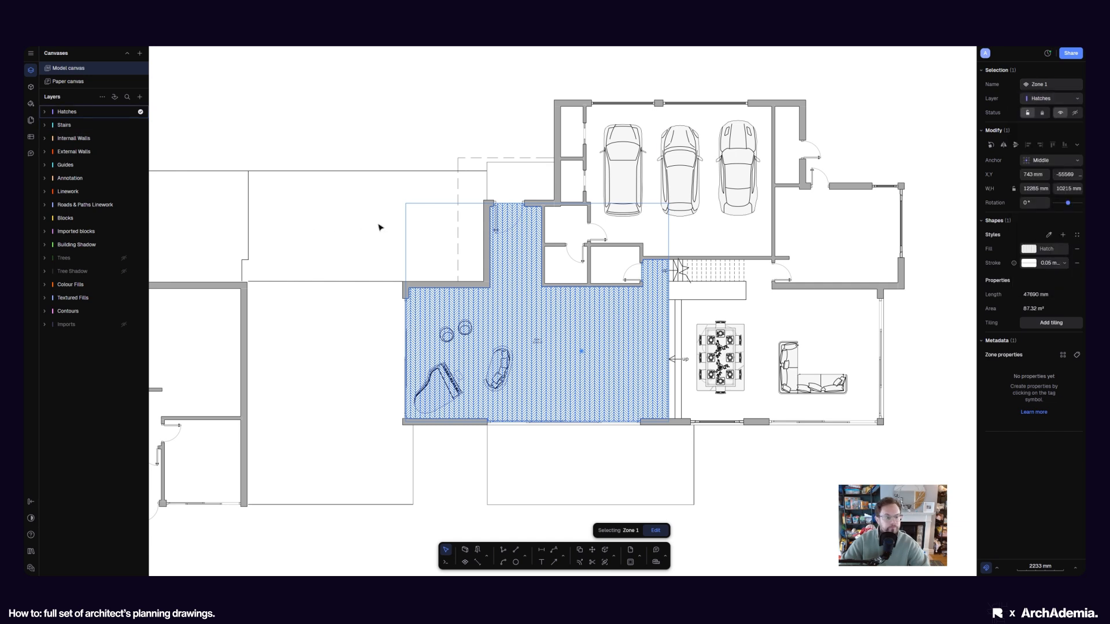
Move the Hatches layer down the layer order, between Textured Fills and Contours
click(706, 371)
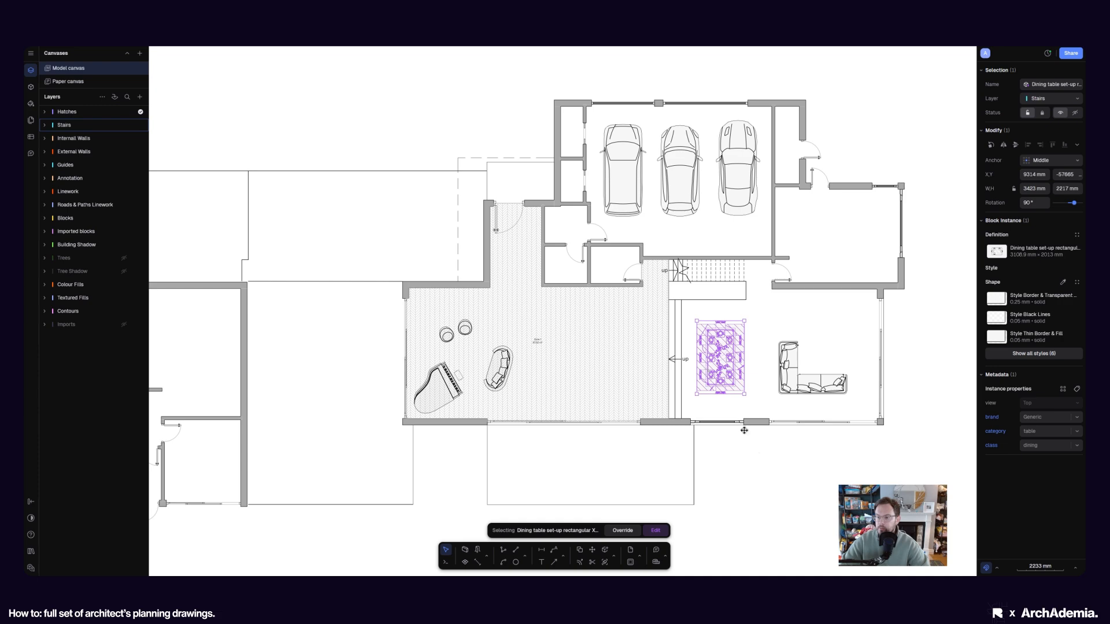
click(657, 399)
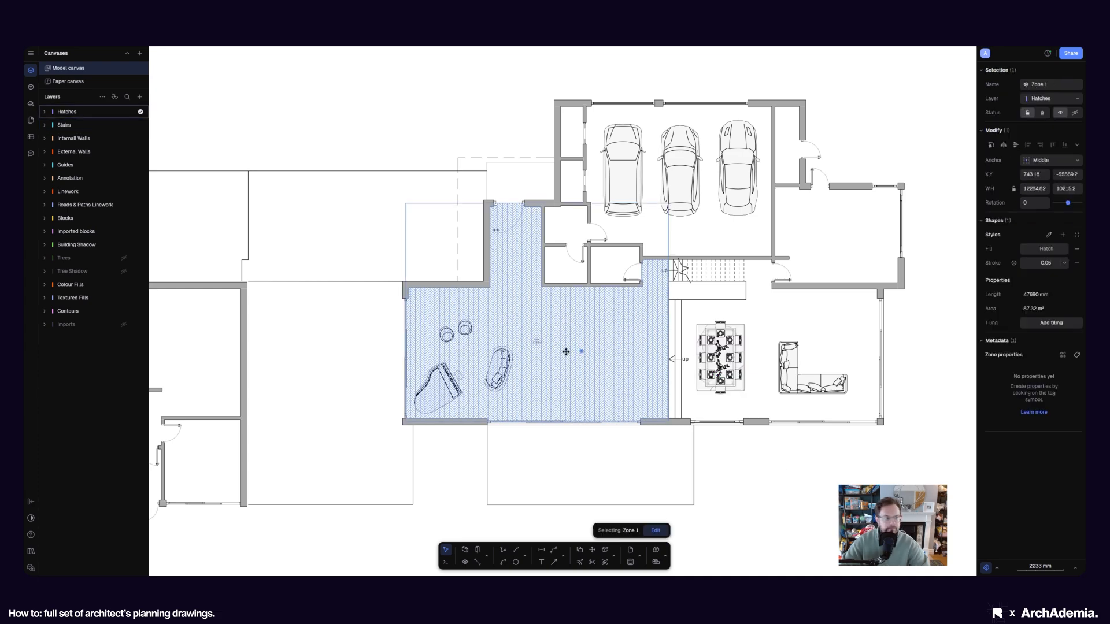
drag(71, 115, 74, 305)
scroll(545, 411, up, 5)
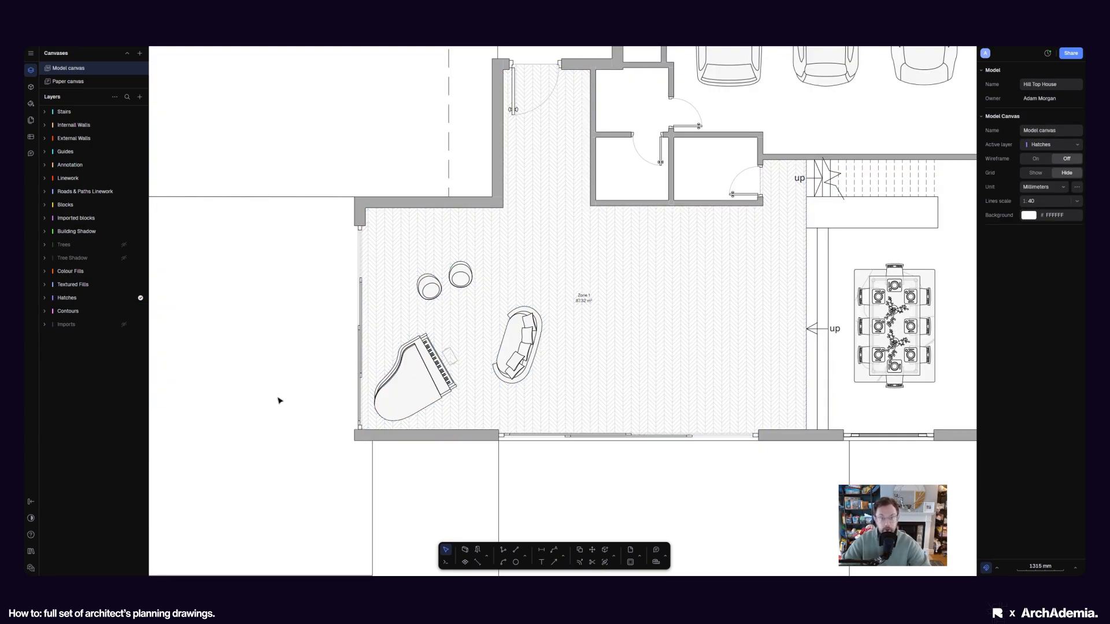
Assign the living room furniture, dining set, corner sofa, three cars and the bedroom blocks on the other floor plan to the Imported blocks layer
click(429, 398)
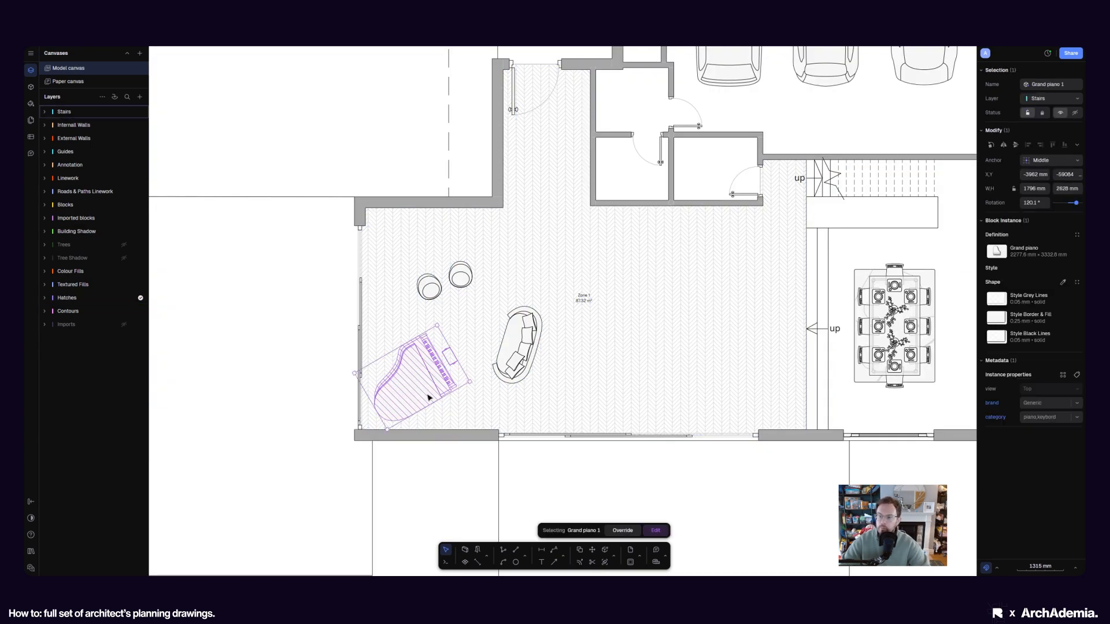
shift+click(519, 361)
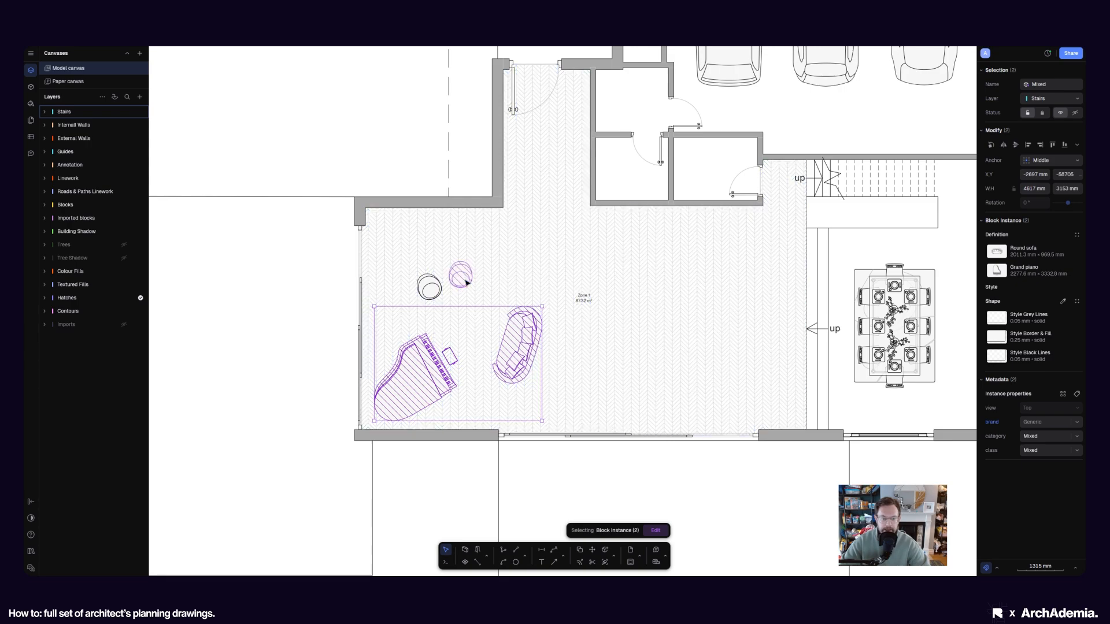
shift+click(461, 276)
shift+click(429, 287)
middle_drag(768, 341, 633, 360)
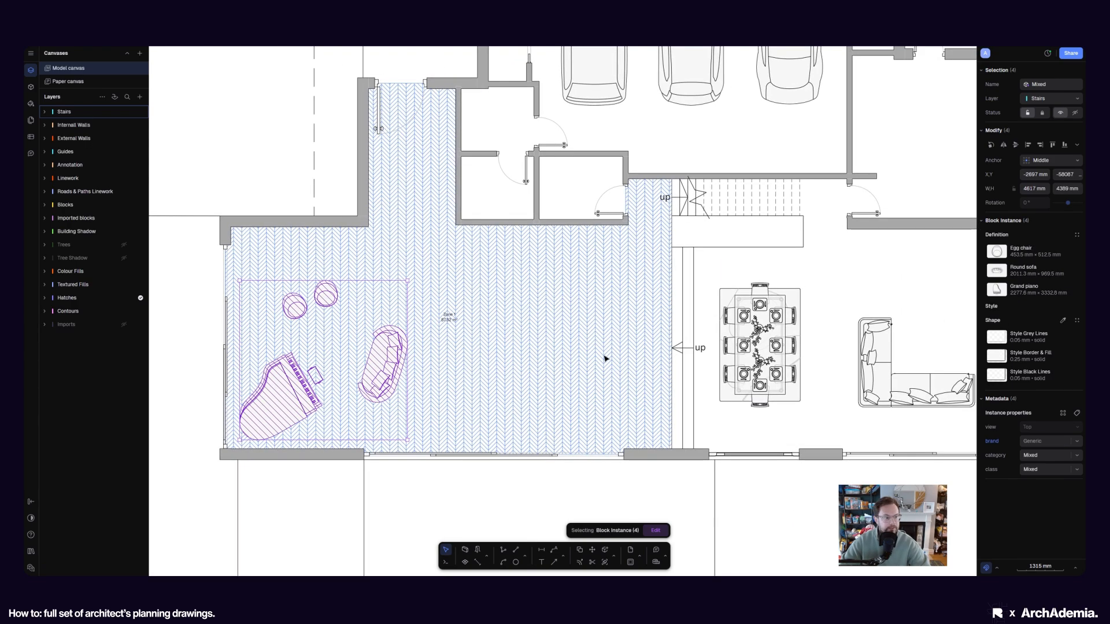
shift+click(757, 387)
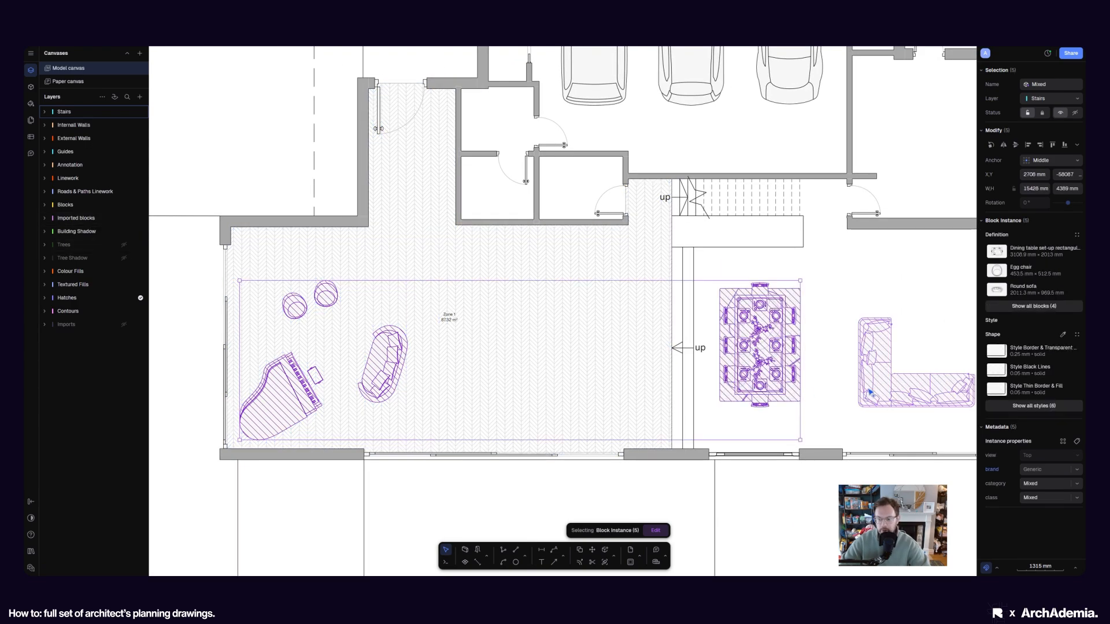
shift+click(870, 393)
middle_drag(832, 238, 772, 410)
shift+click(743, 262)
shift+click(641, 233)
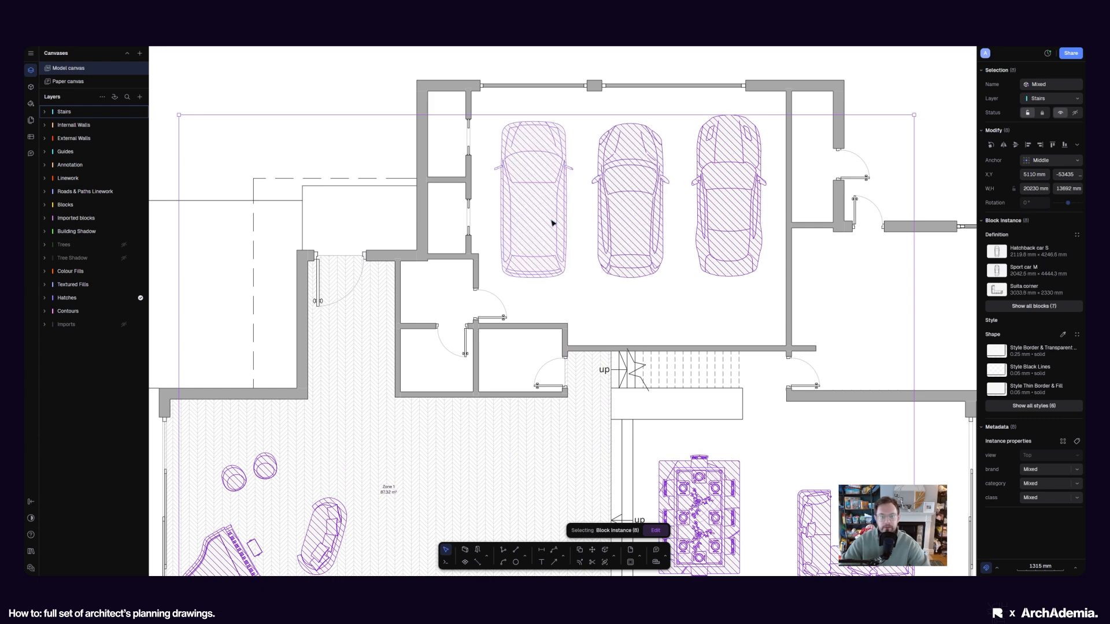
shift+click(552, 223)
scroll(552, 223, down, 10)
scroll(594, 444, up, 10)
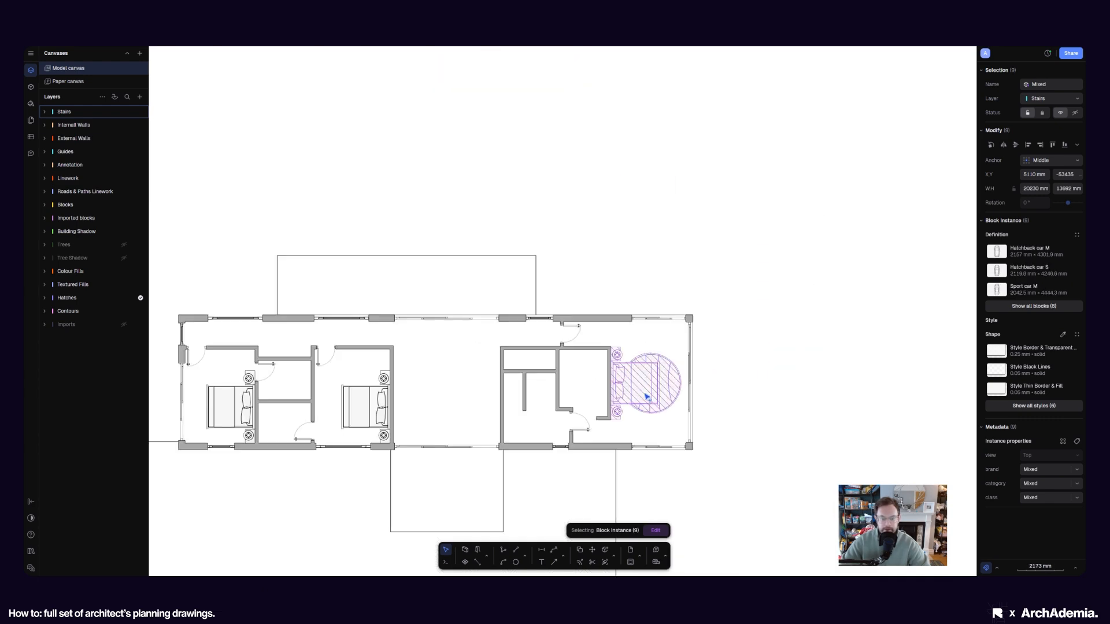
shift+click(365, 407)
shift+click(226, 408)
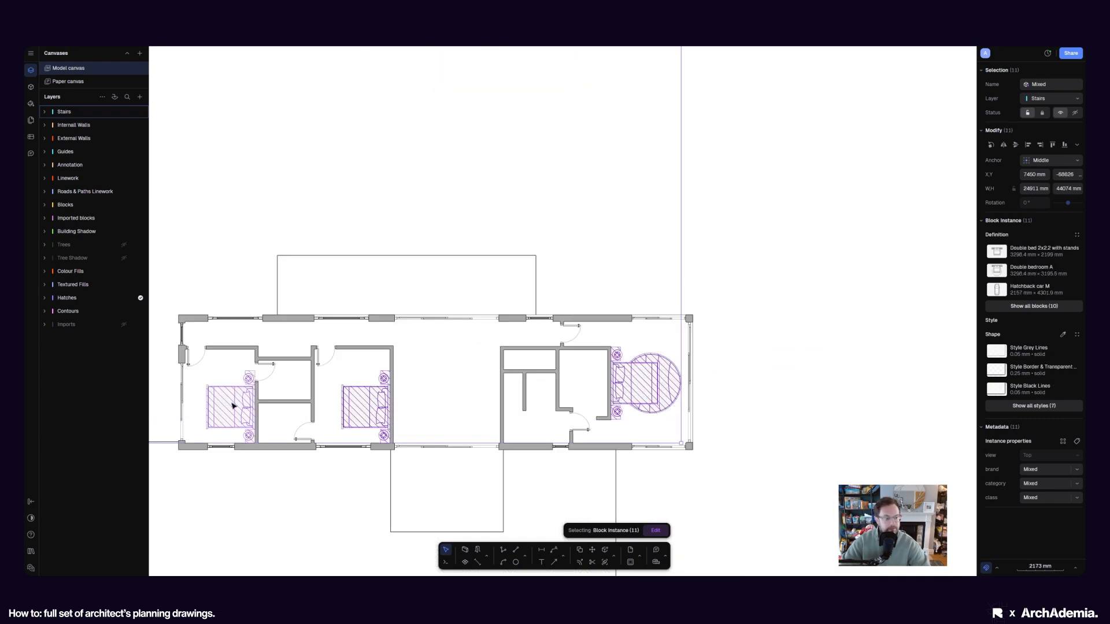
click(1040, 99)
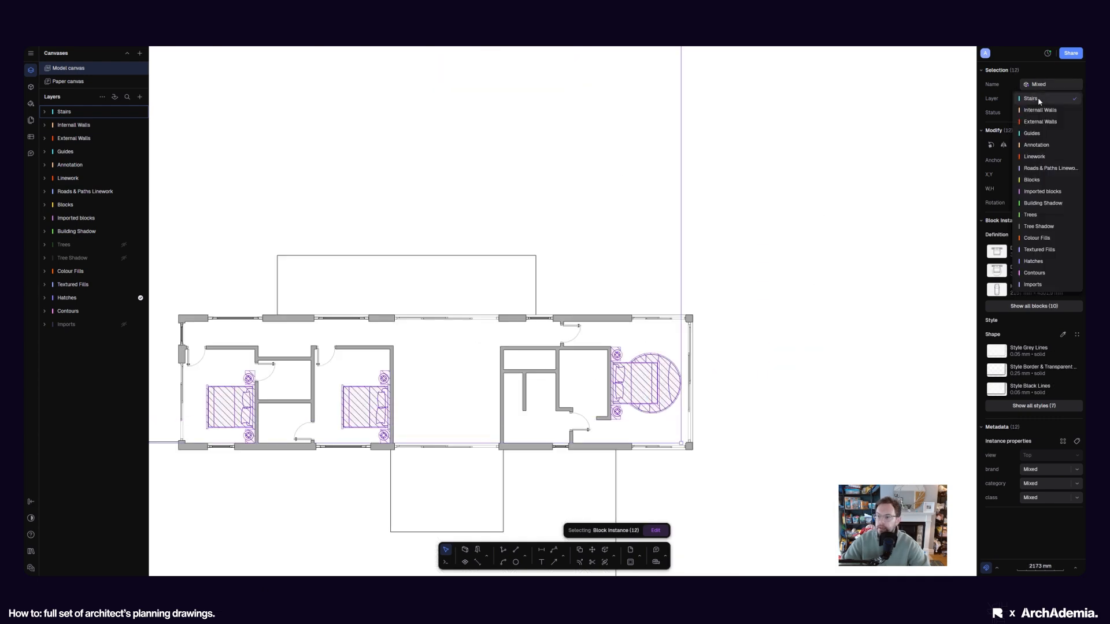
click(1046, 193)
click(725, 450)
Move the Hatches layer up the layer order, directly beneath Imported blocks and above Building Shadow
scroll(725, 450, down, 5)
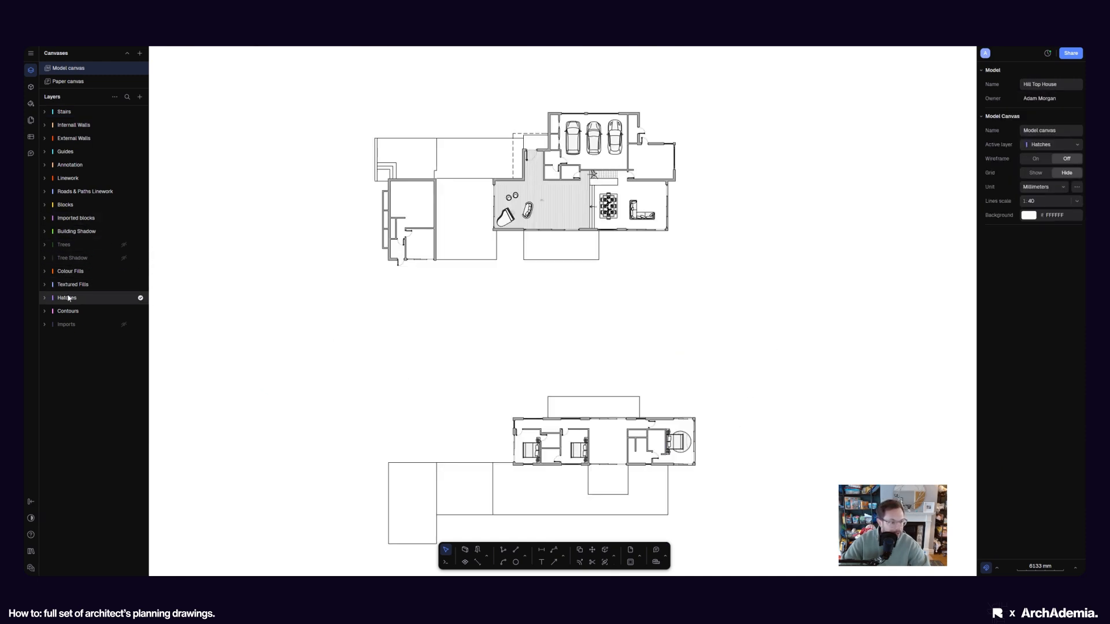
drag(67, 296, 72, 231)
scroll(536, 191, up, 6)
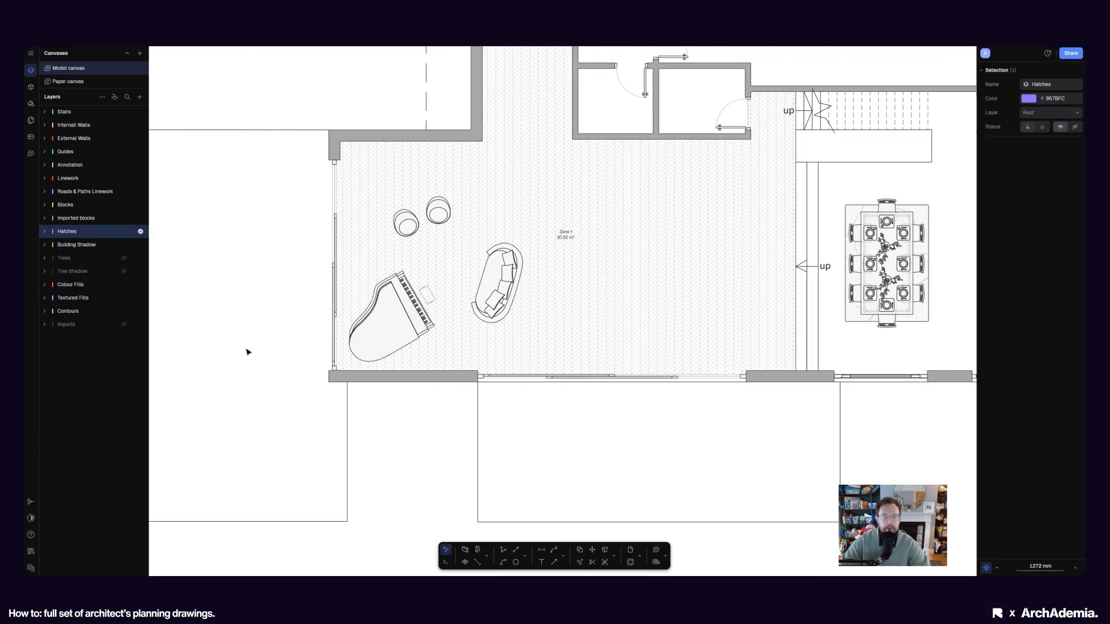
Add a zone covering the dining and living area beside the stairs on the ground-floor plan, on the Hatches layer
scroll(248, 352, down, 2)
click(272, 357)
scroll(671, 381, up, 3)
scroll(677, 384, down, 3)
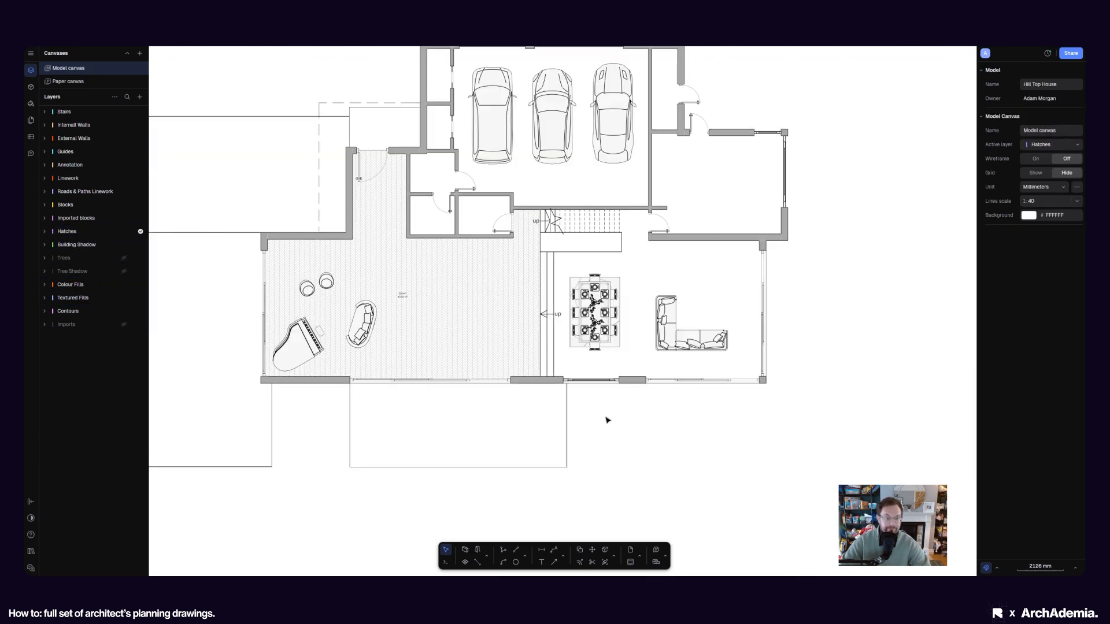
click(510, 374)
click(664, 276)
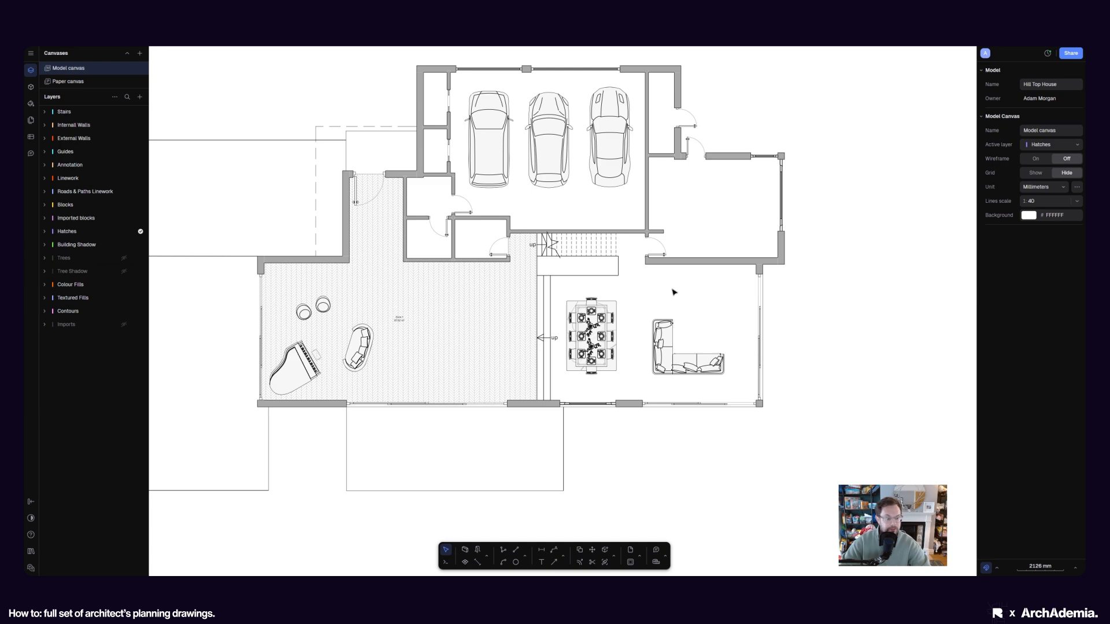
middle_drag(684, 292, 632, 291)
click(466, 563)
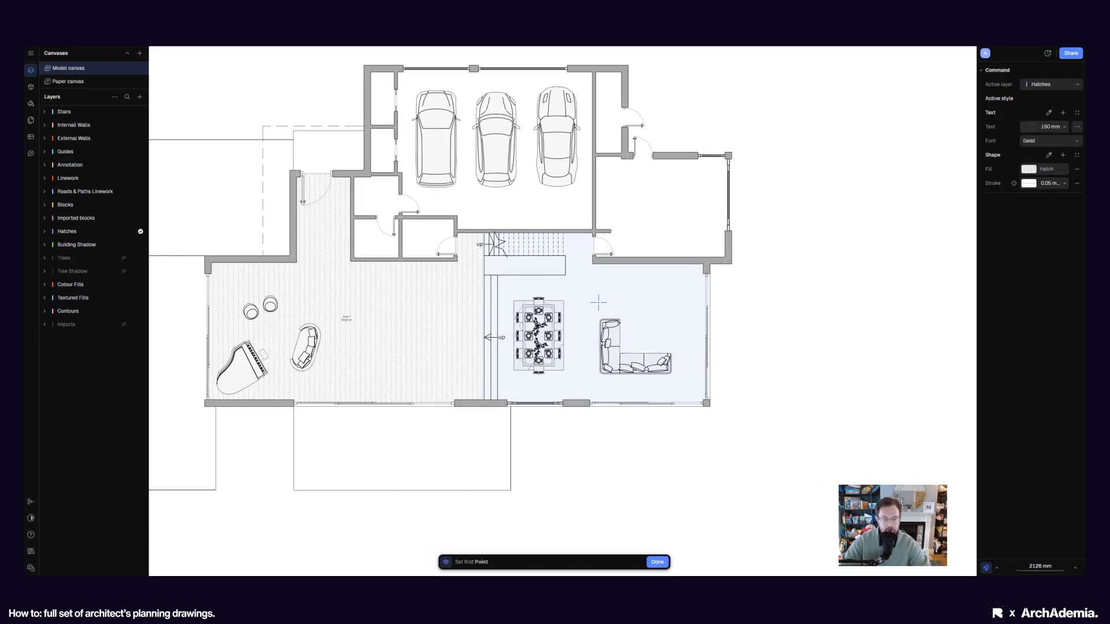
scroll(598, 301, up, 3)
click(596, 303)
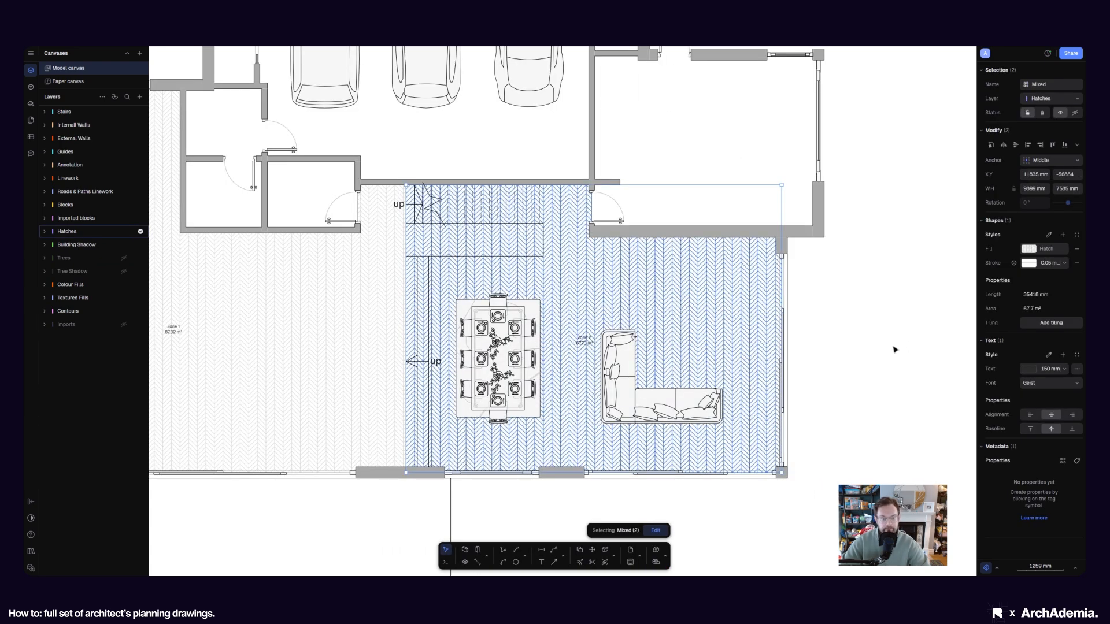
key(Return)
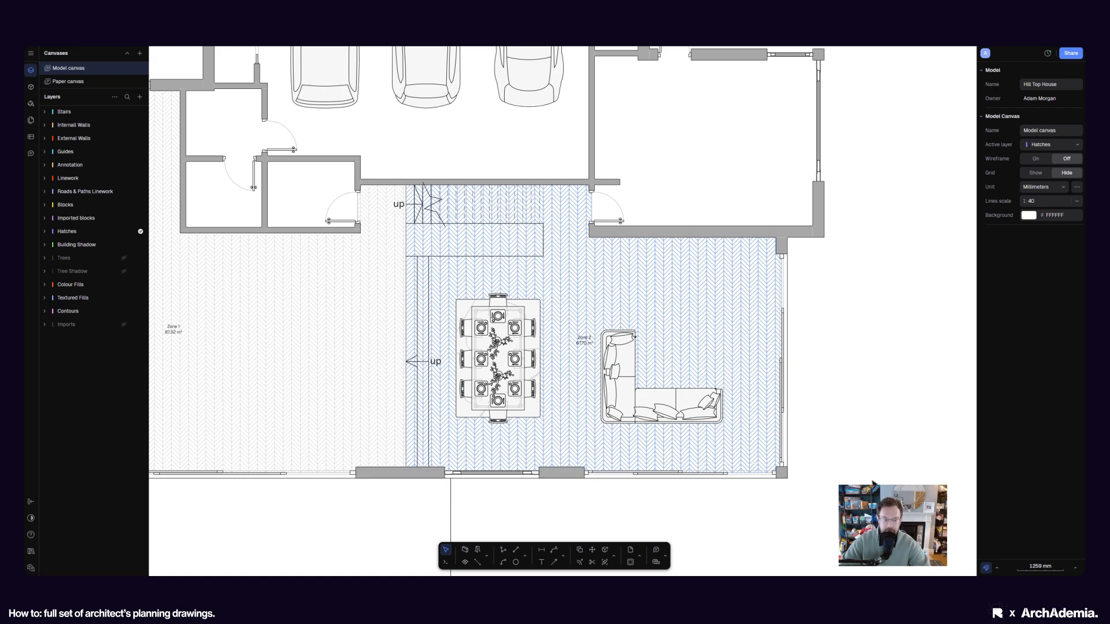
scroll(533, 503, left, 1)
Change the dining and living zone's hatch pattern to Shifted Paving
click(590, 434)
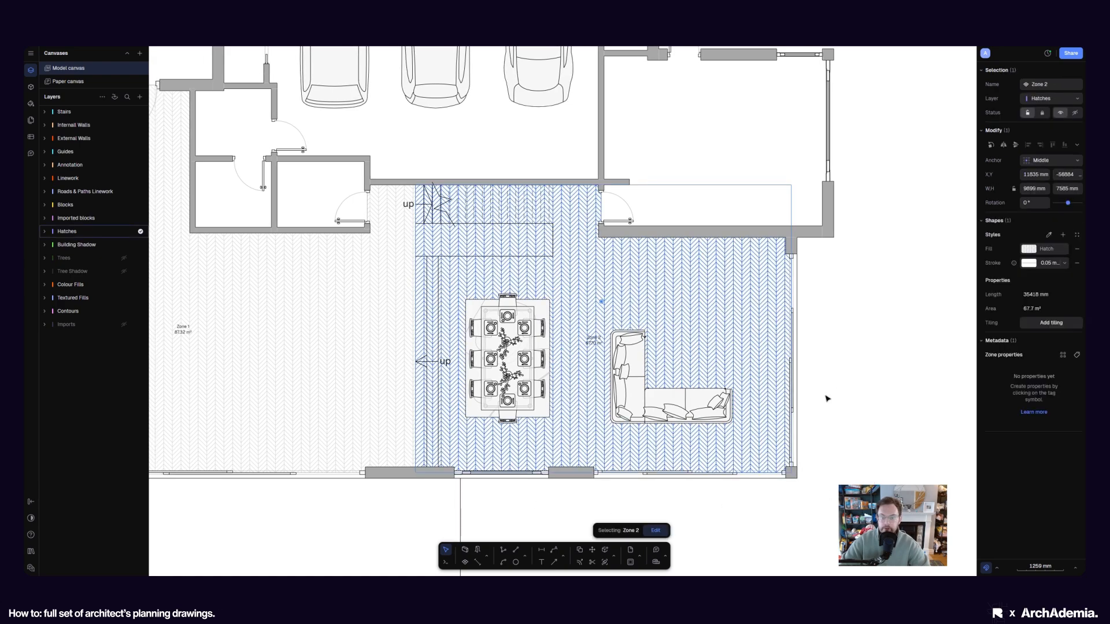
scroll(897, 381, down, 1)
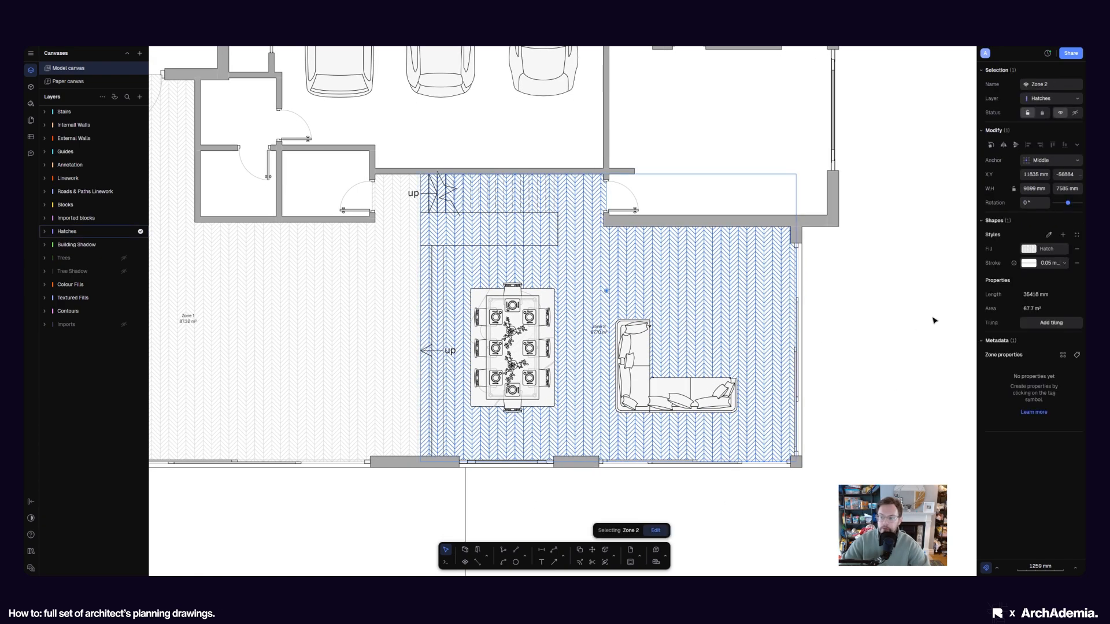
click(1028, 250)
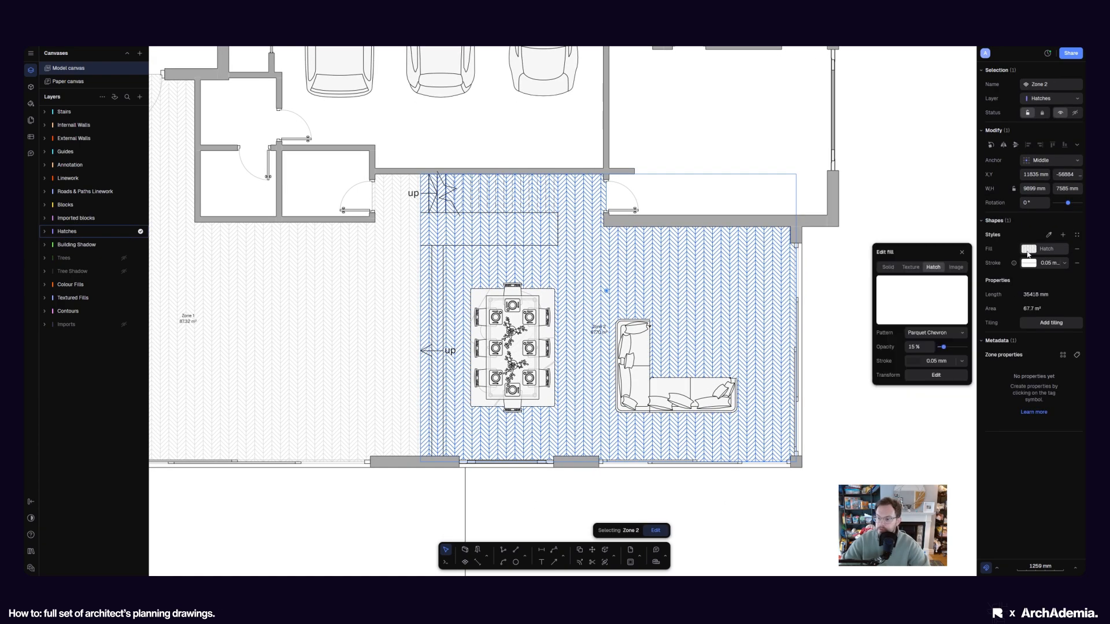
click(946, 335)
scroll(922, 410, down, 3)
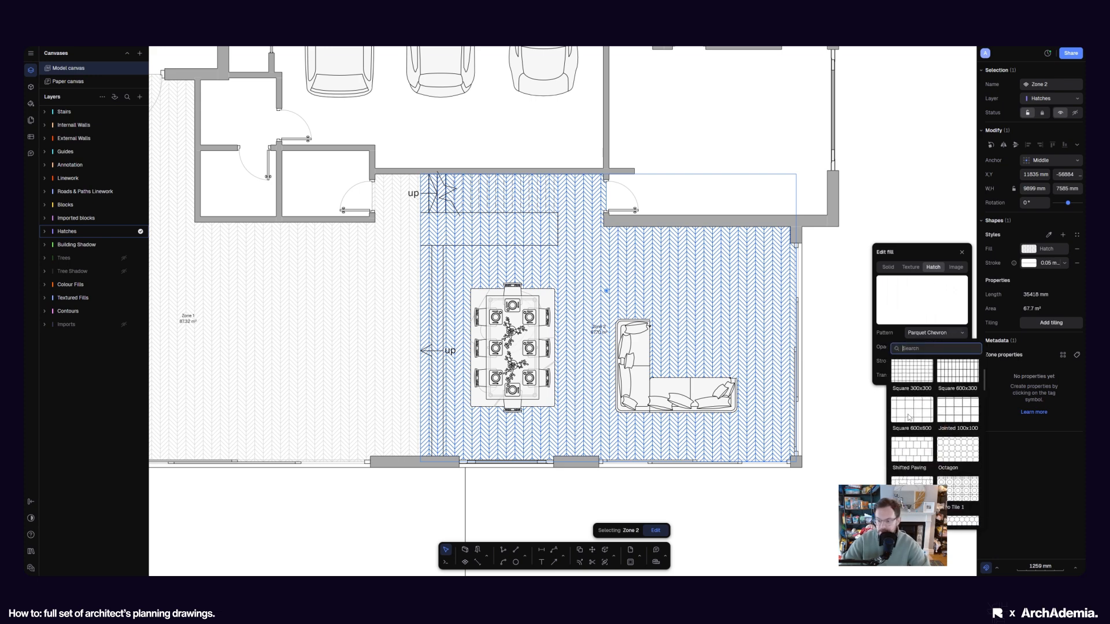
click(917, 451)
click(862, 436)
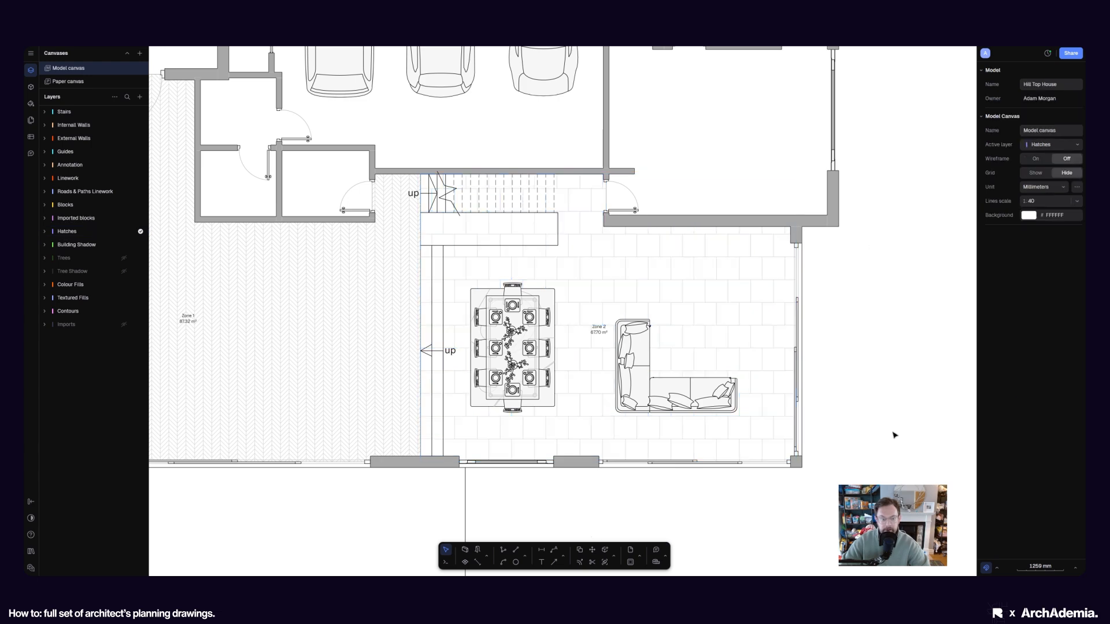
Examine the floor-finish hatches of the two zones across the ground-floor plan
scroll(893, 437, down, 5)
scroll(865, 429, up, 3)
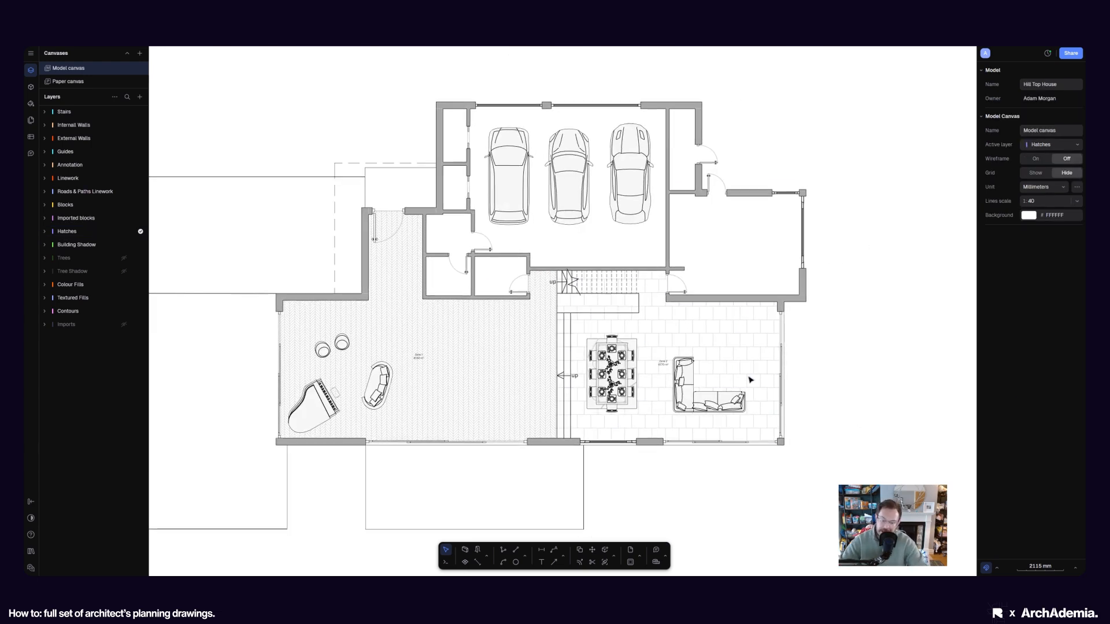
scroll(725, 365, up, 3)
scroll(725, 345, down, 3)
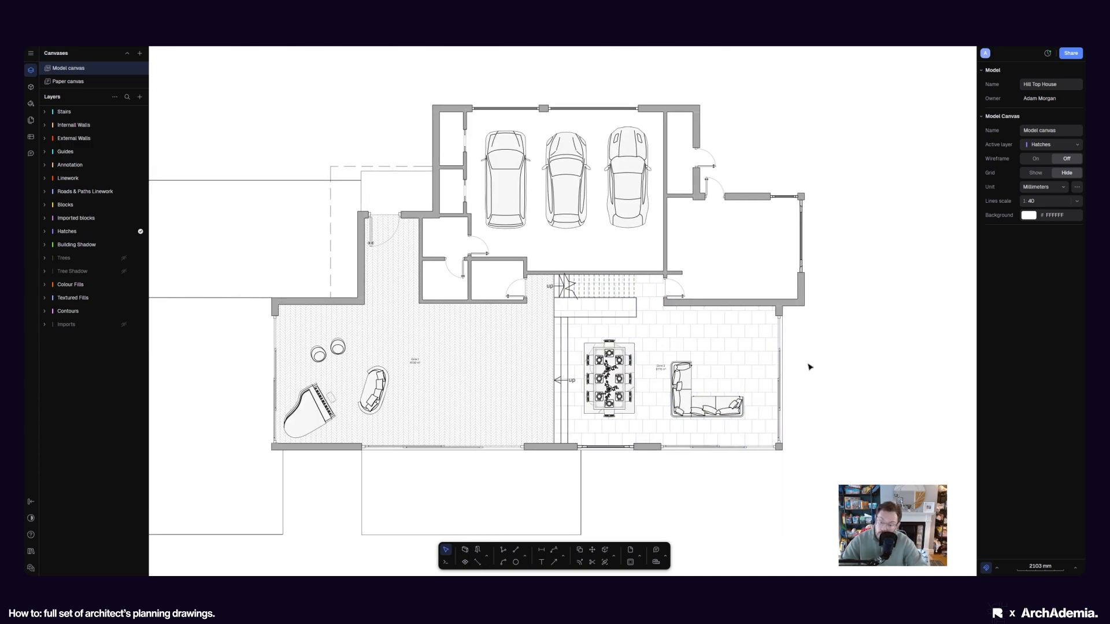
scroll(752, 376, up, 1)
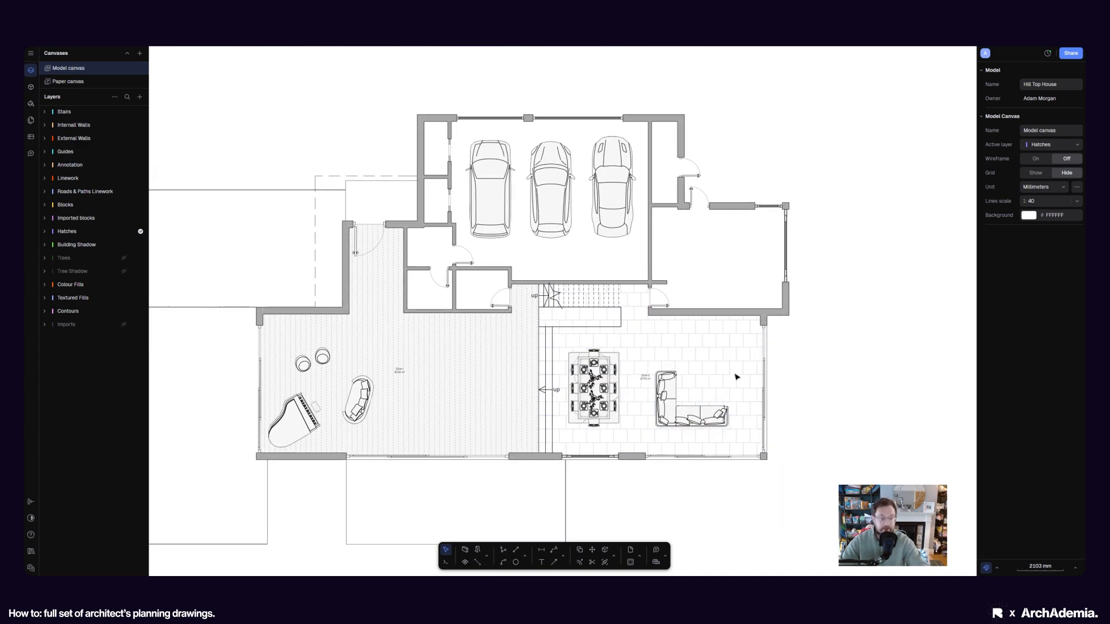
click(520, 407)
scroll(435, 408, up, 3)
scroll(432, 404, down, 3)
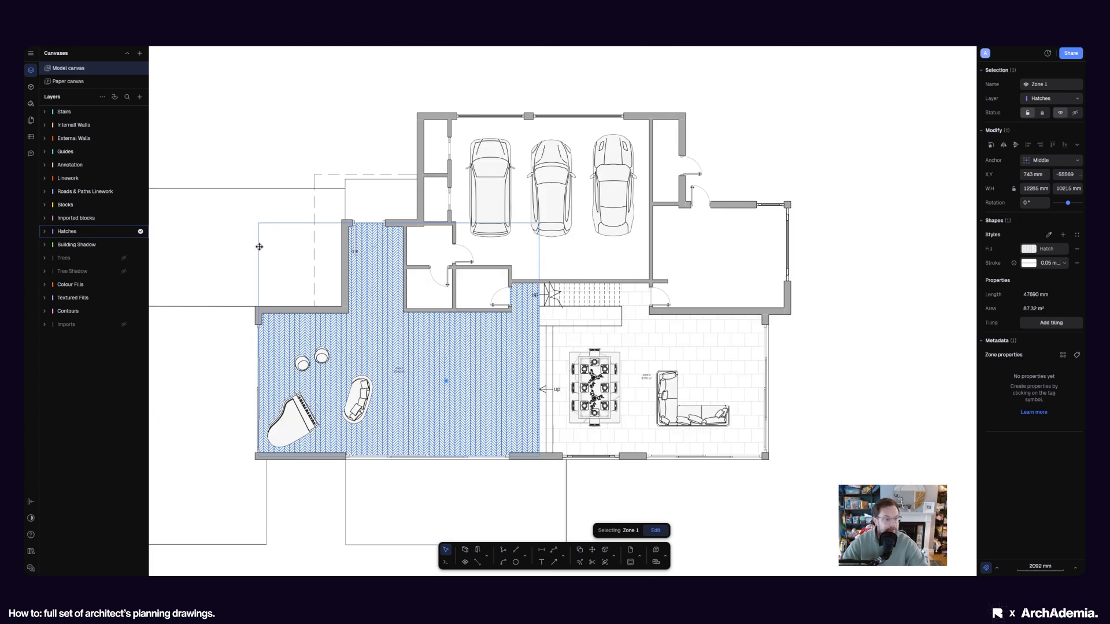
click(210, 252)
middle_drag(211, 252, 275, 248)
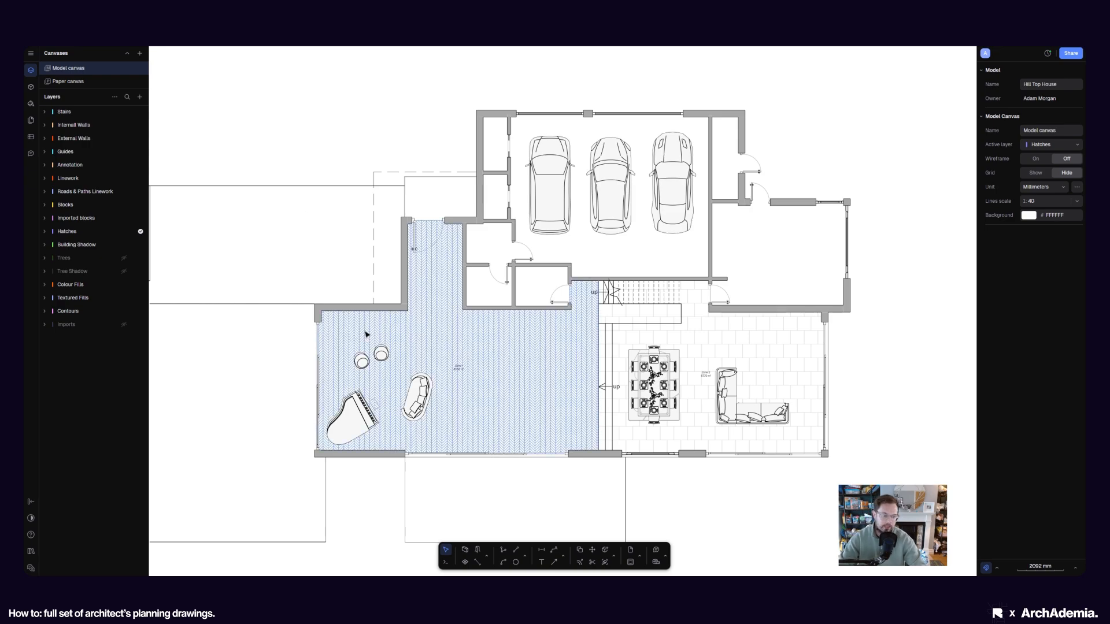
Show the Imports layer to compare the ground-floor plan with the reference drawing, and hide the layer again
scroll(295, 389, up, 3)
scroll(290, 352, down, 3)
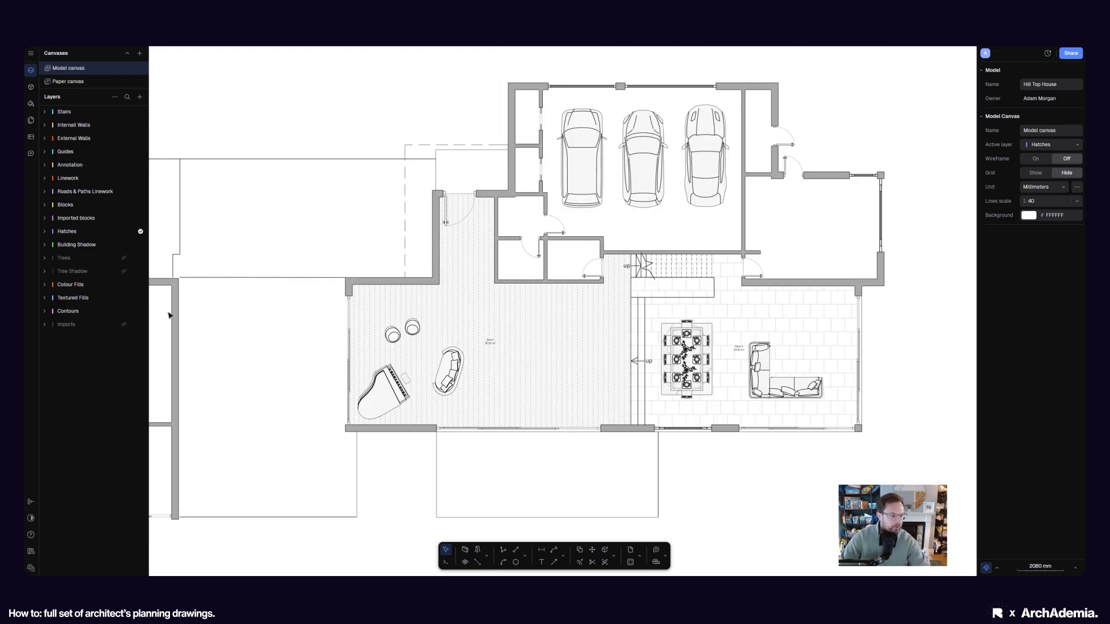
click(124, 325)
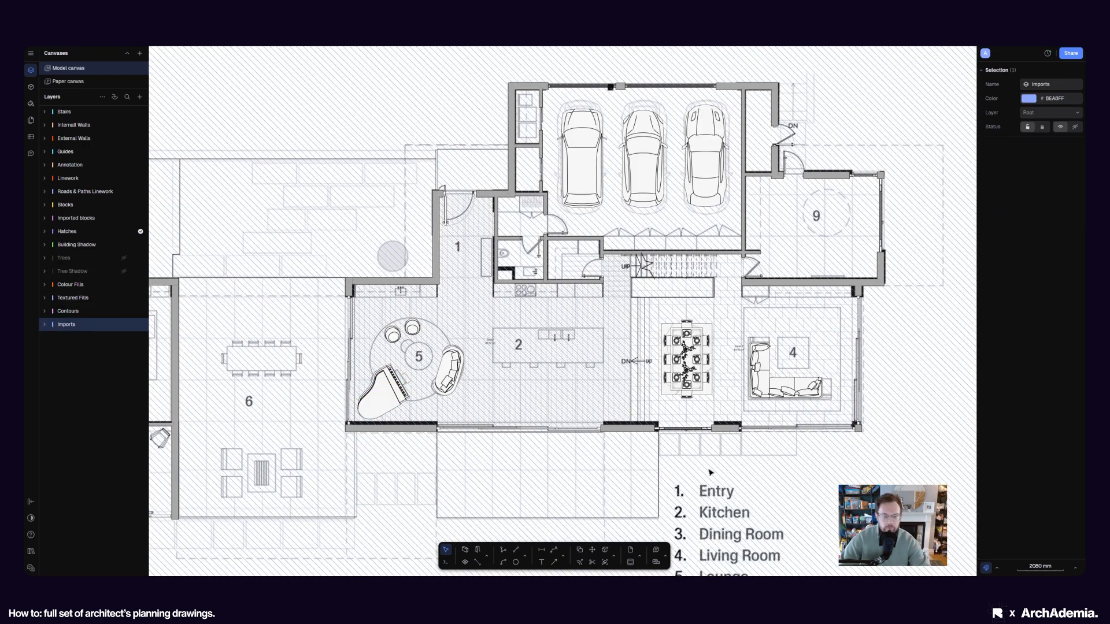
key(ctrl+z)
scroll(532, 381, down, 3)
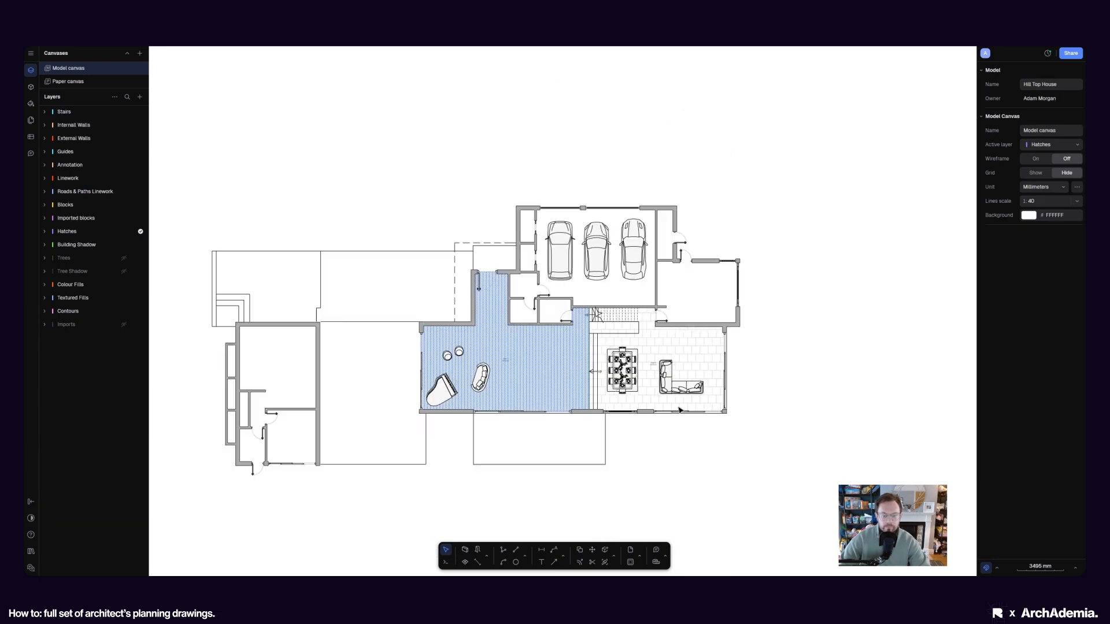
middle_drag(823, 379, 796, 381)
scroll(521, 308, up, 3)
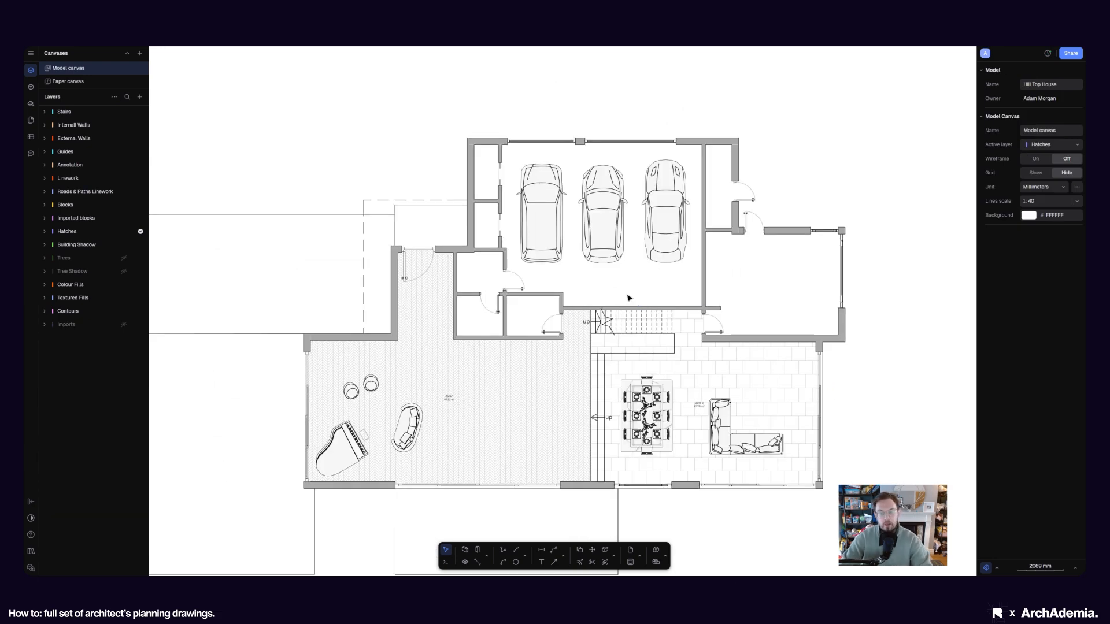
scroll(630, 299, down, 2)
scroll(463, 375, left, 3)
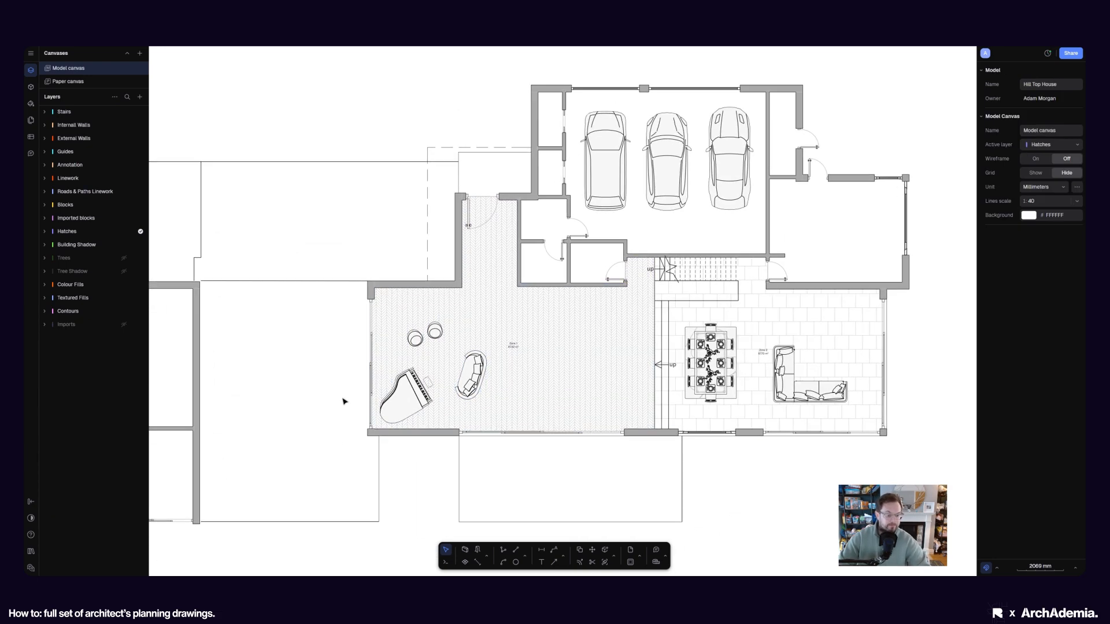
scroll(514, 449, left, 2)
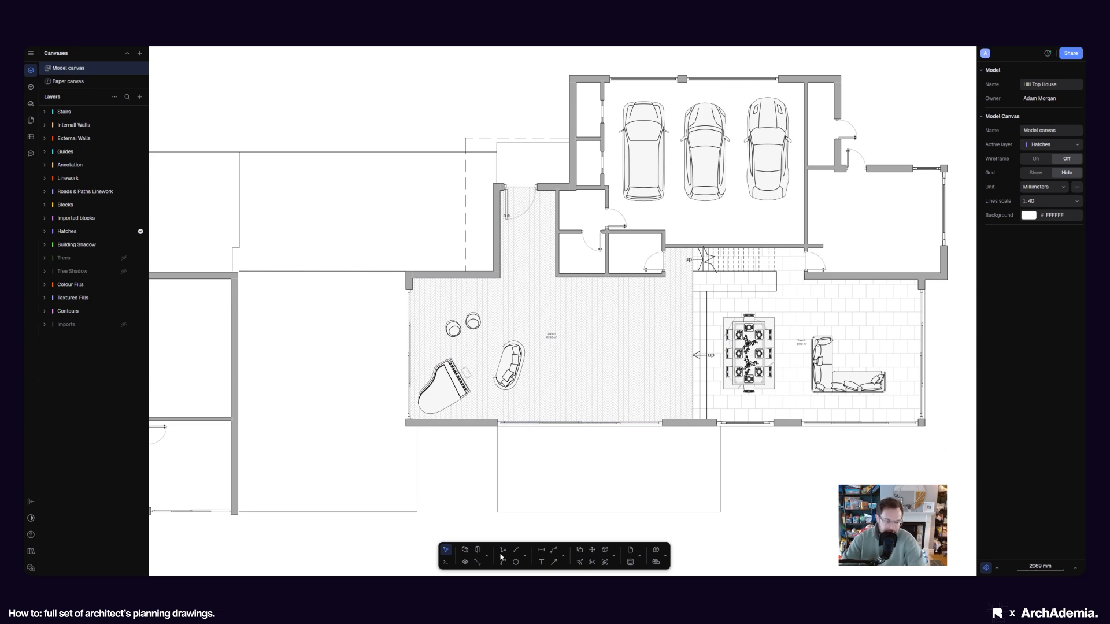
Inspect the layer and style used by the main building's shadow on the site plan
scroll(537, 394, down, 10)
scroll(521, 246, up, 8)
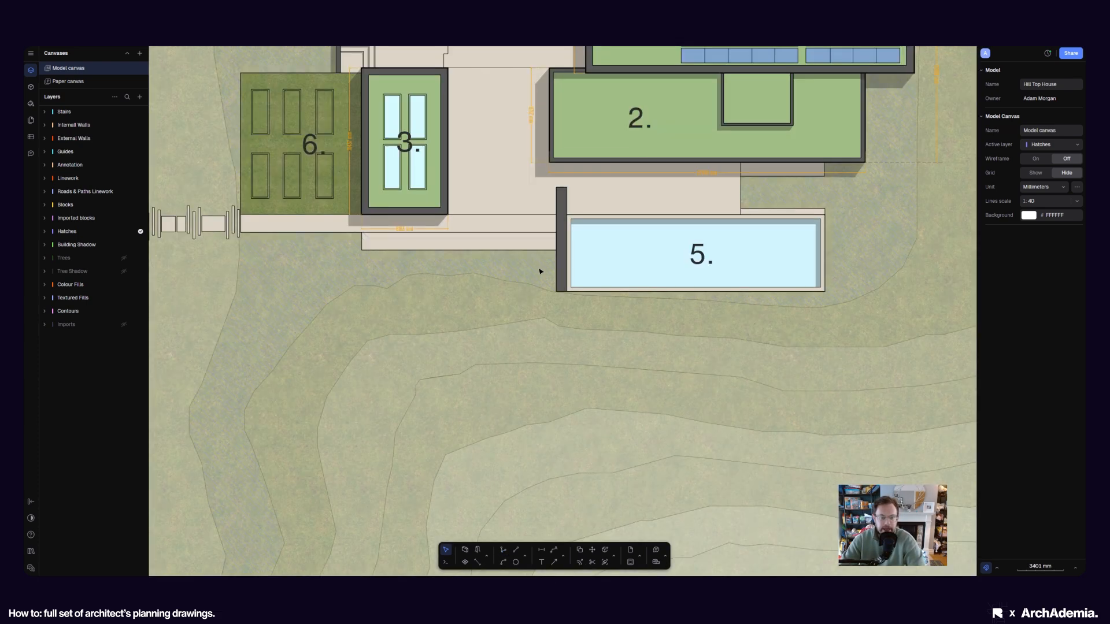
scroll(539, 271, down, 2)
scroll(548, 235, up, 3)
click(528, 223)
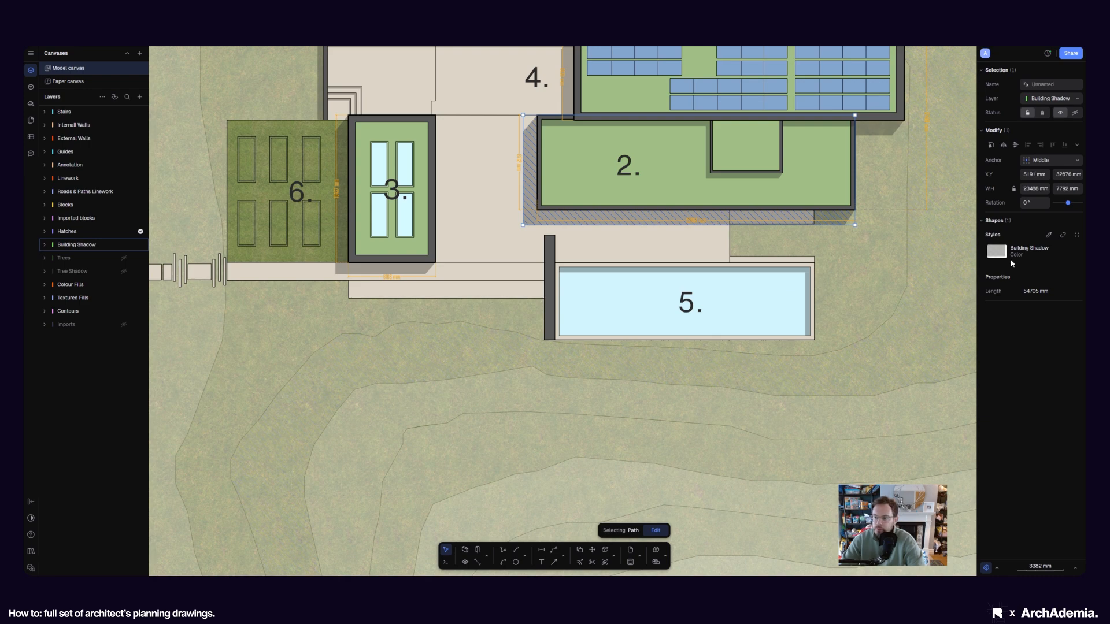
scroll(550, 186, down, 12)
scroll(589, 297, up, 7)
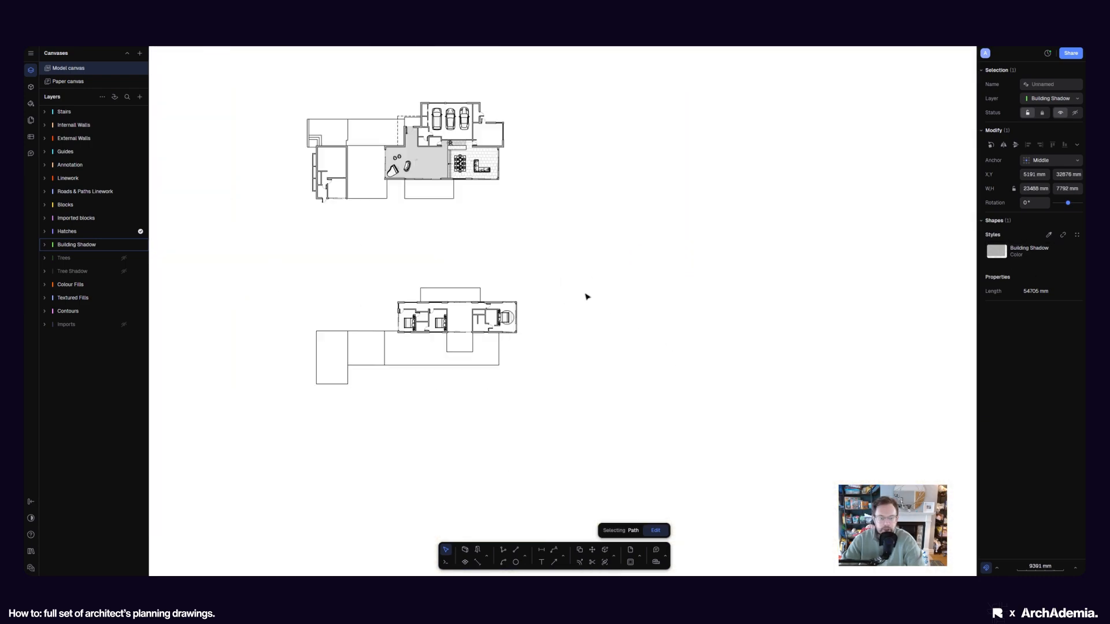
click(488, 238)
Draw a closed polyline about 3770 by 694 mm with one slanted end, along the exterior wall in the corner beside the entrance
middle_drag(497, 283, 514, 339)
scroll(518, 358, down, 3)
scroll(488, 329, up, 10)
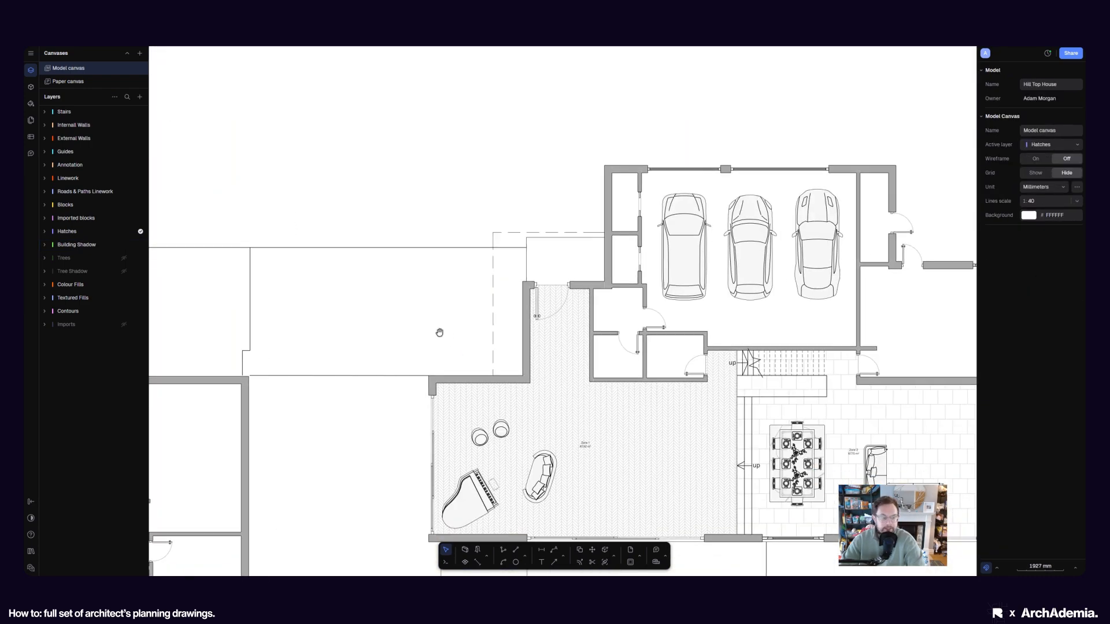
click(502, 550)
scroll(429, 326, up, 3)
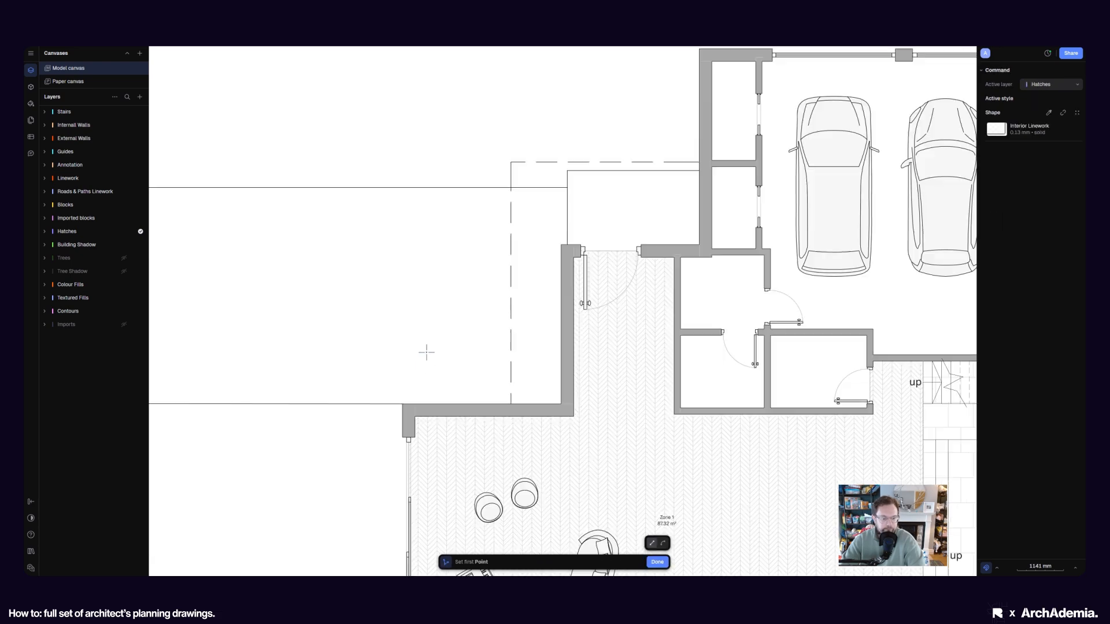
scroll(469, 499, down, 5)
scroll(454, 453, up, 3)
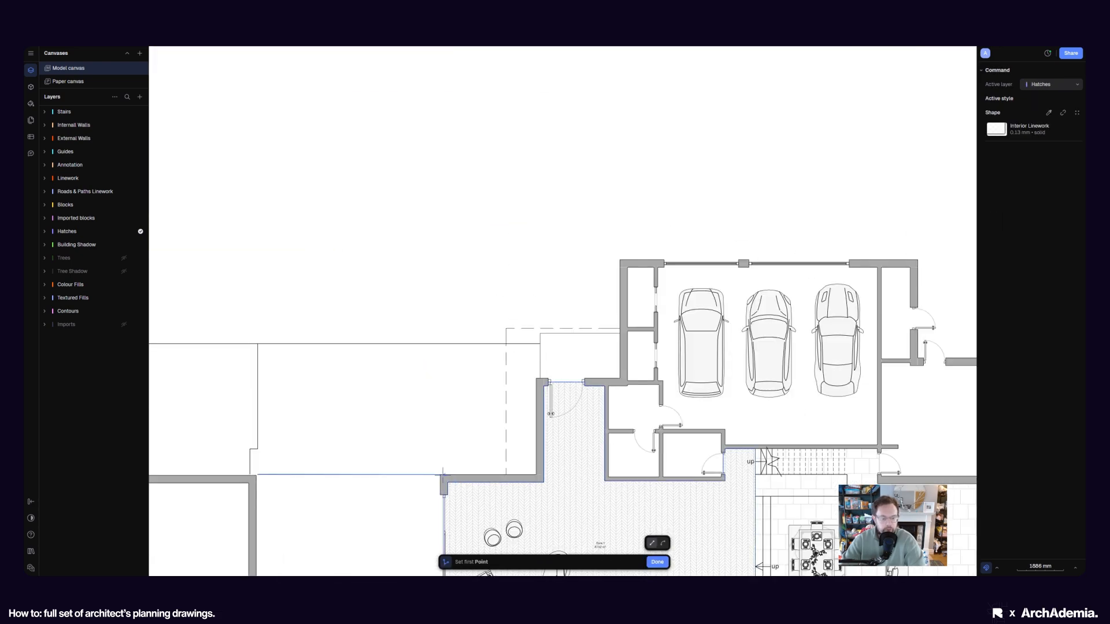
click(440, 475)
scroll(440, 475, up, 3)
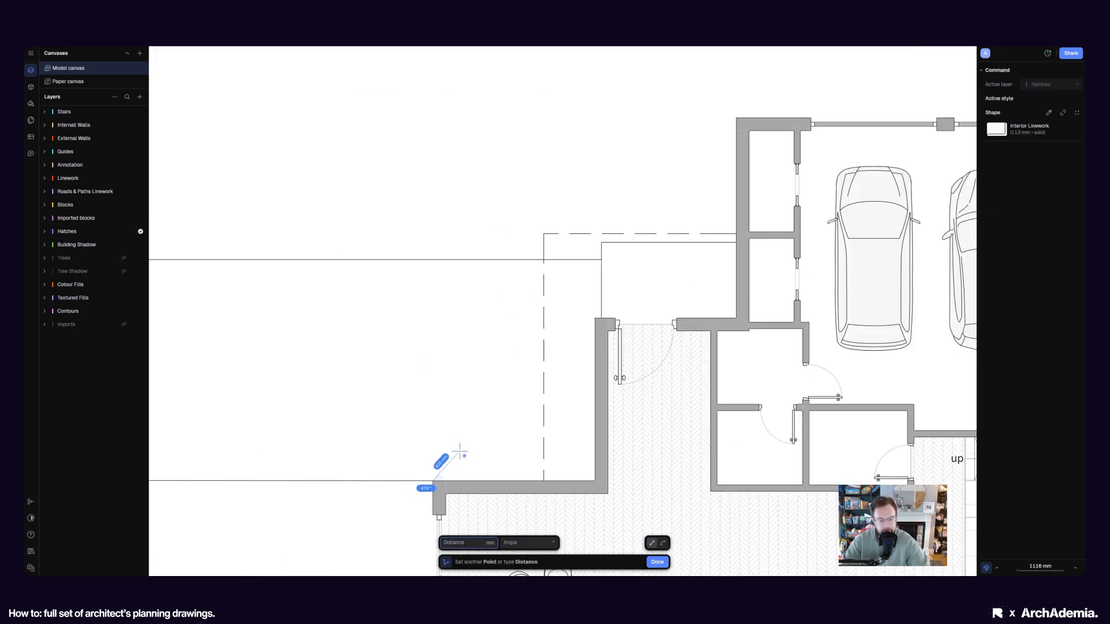
click(596, 451)
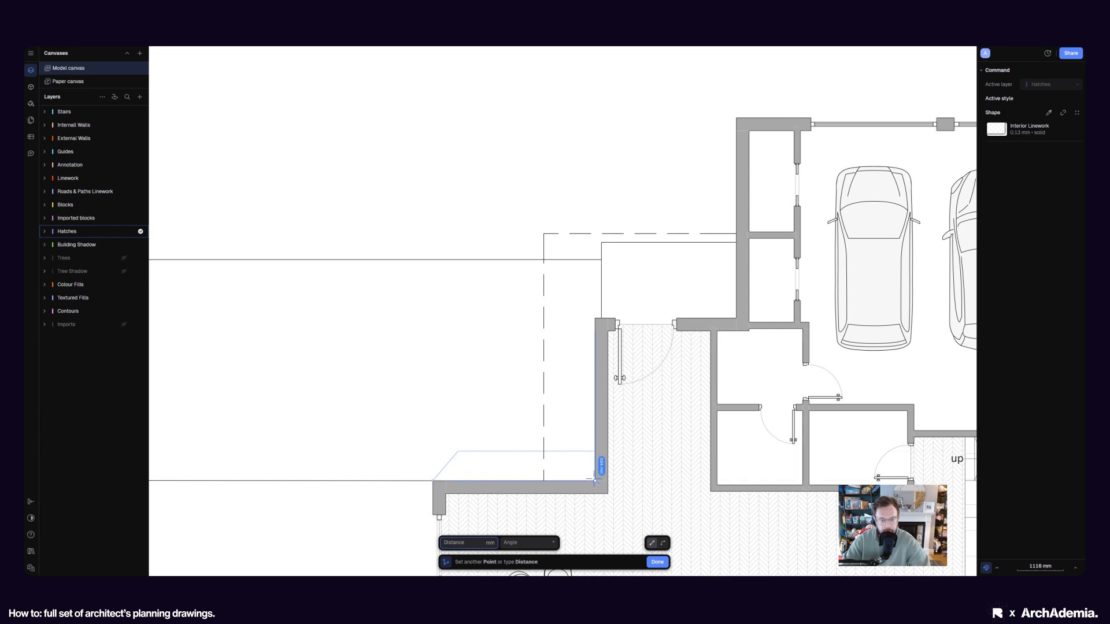
click(595, 481)
click(433, 481)
Apply the Building Shadow style to the closed shape beside the entrance
middle_drag(388, 399, 369, 325)
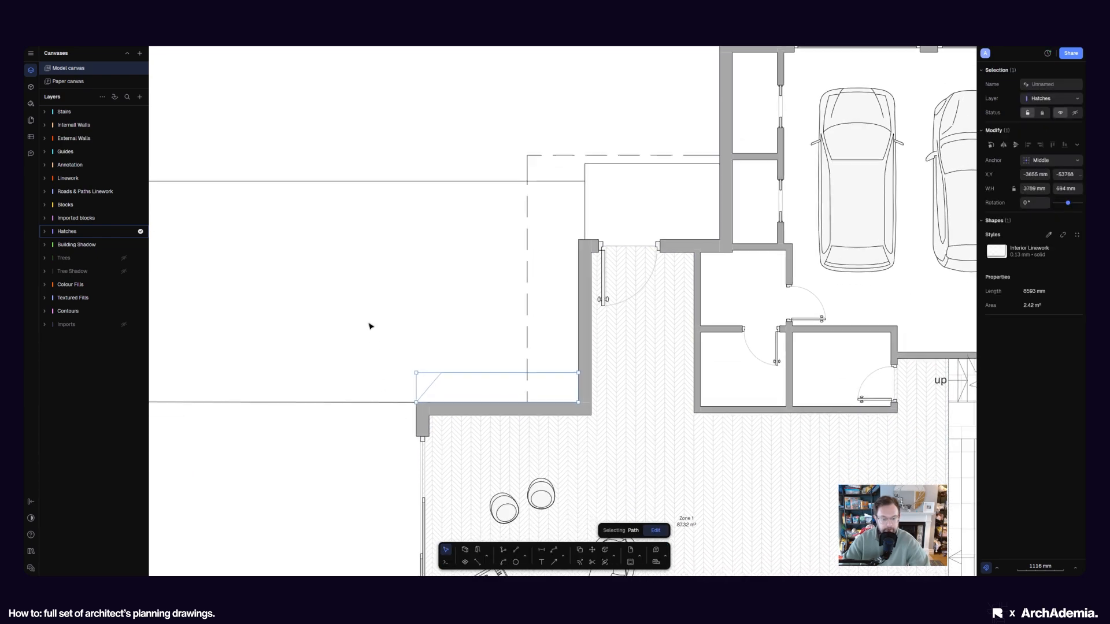
click(997, 252)
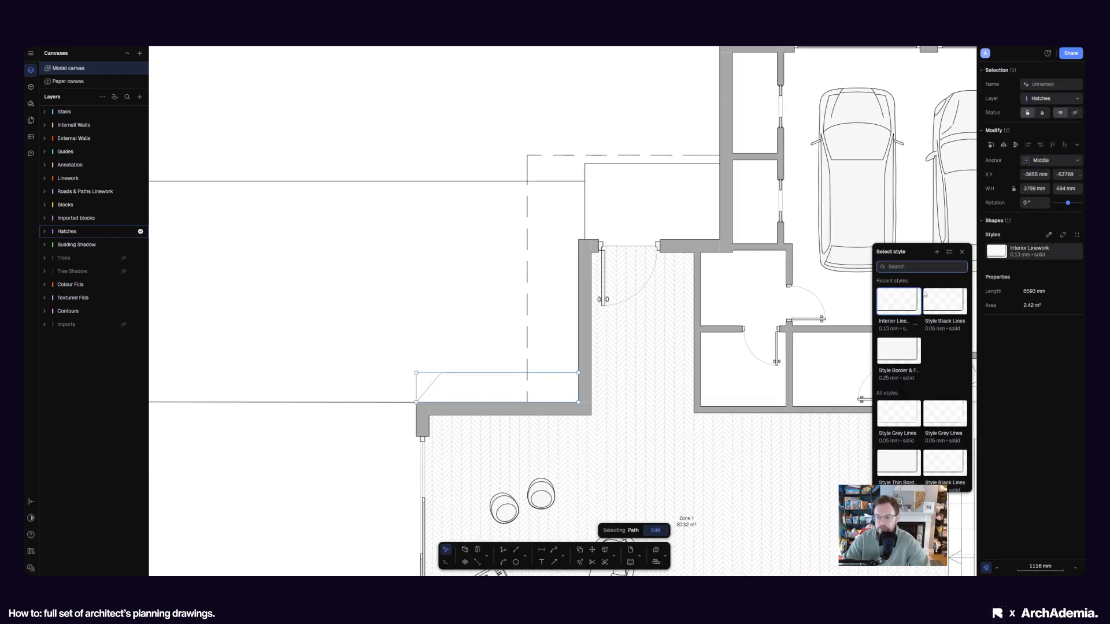
text(sha)
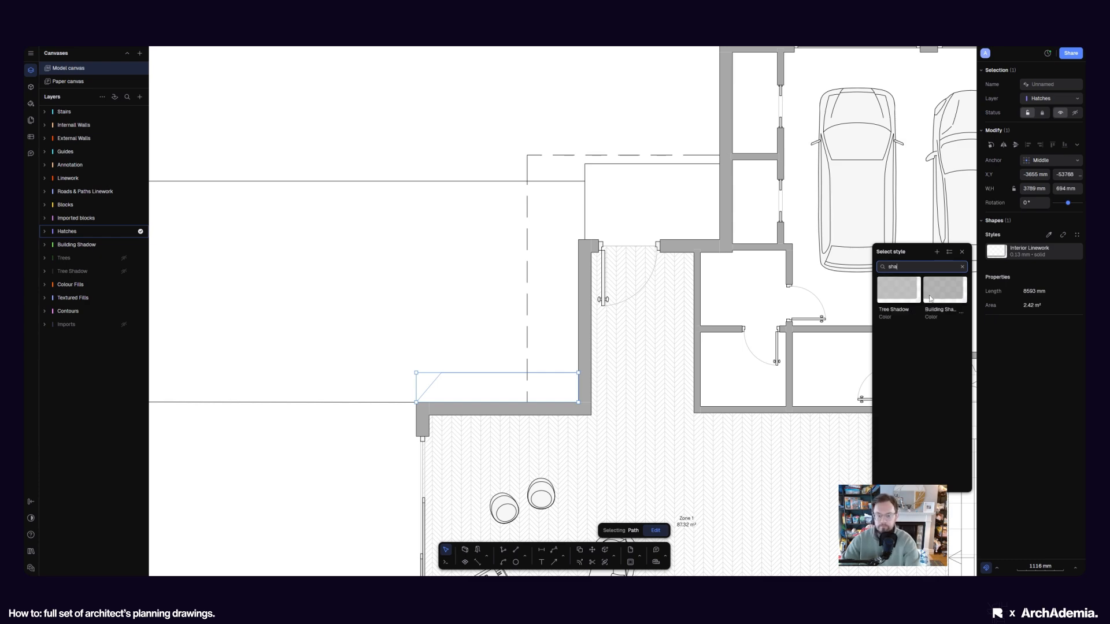
click(930, 299)
click(401, 297)
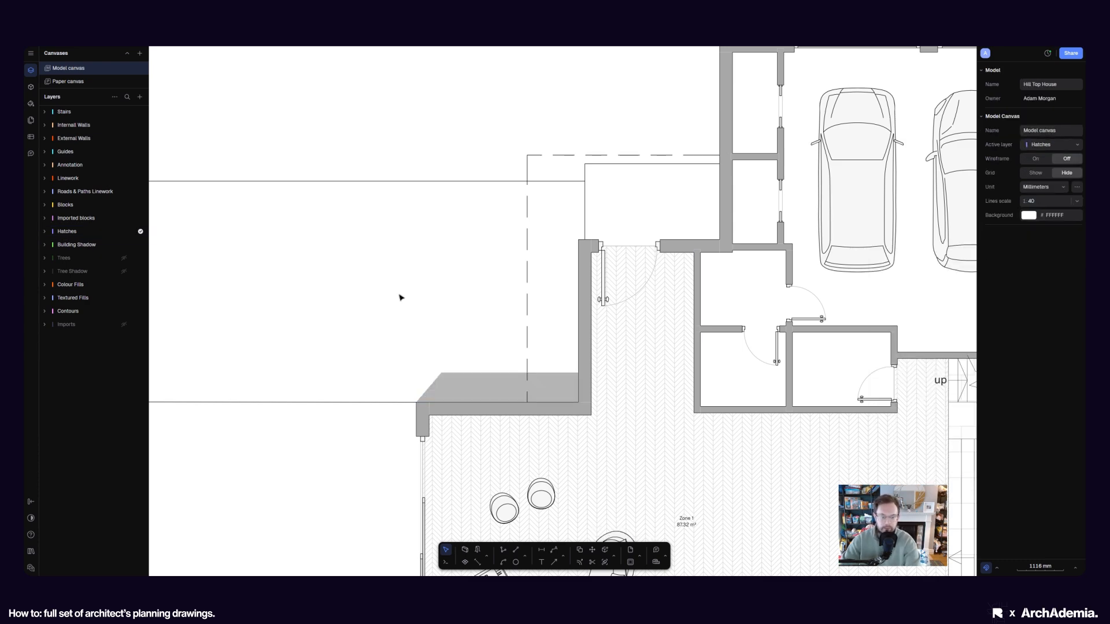
Lower the fill opacity of the Building Shadow style used by the shape beside the entrance
click(450, 381)
click(999, 255)
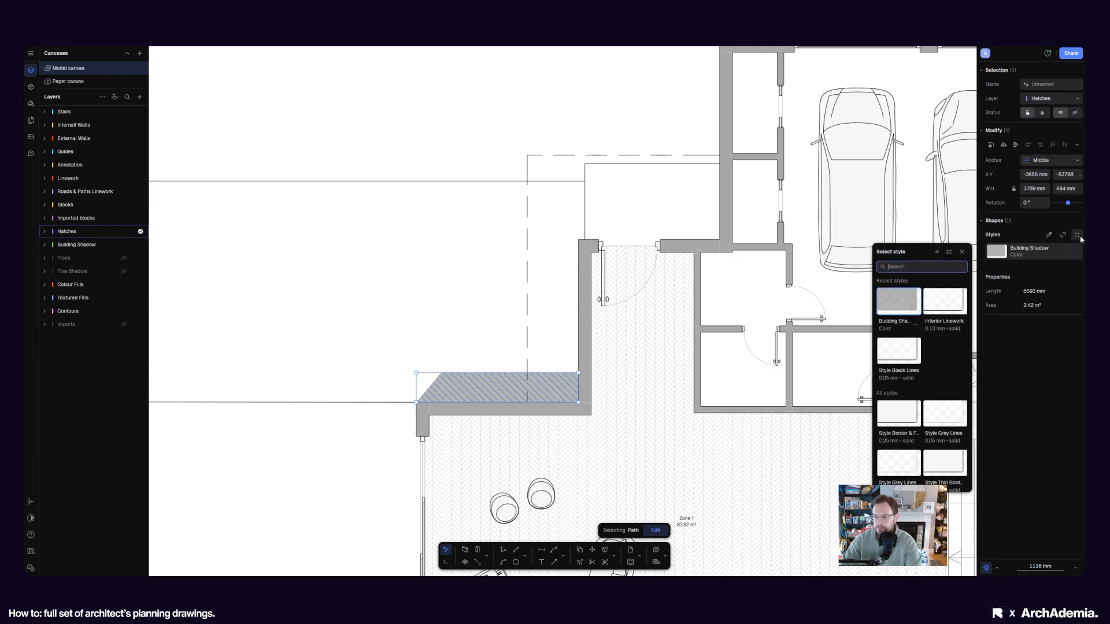
click(1077, 254)
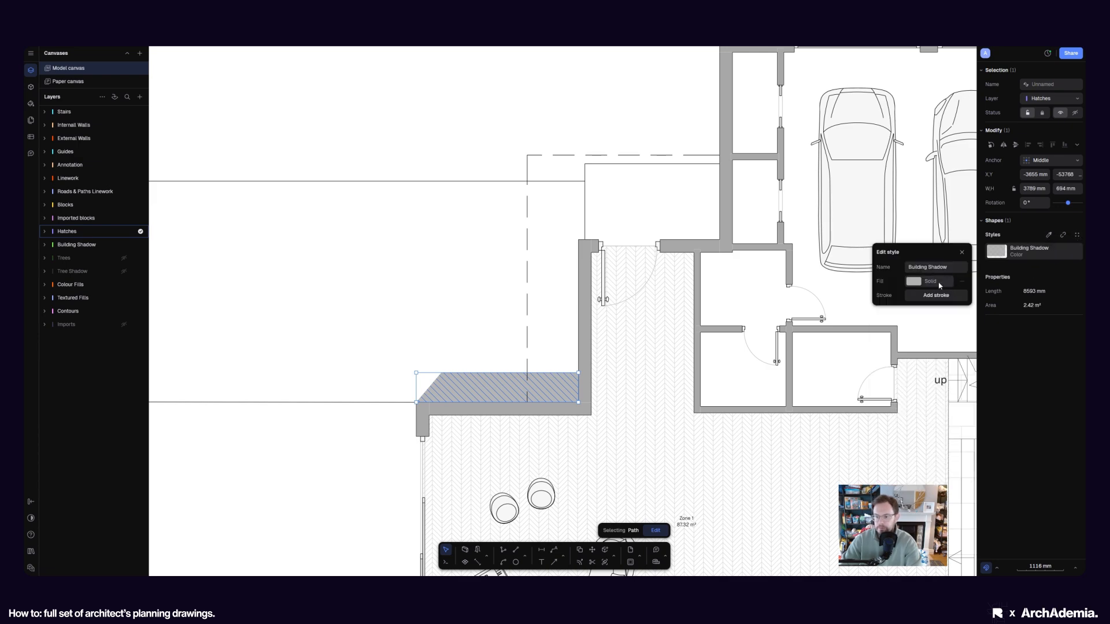
click(914, 281)
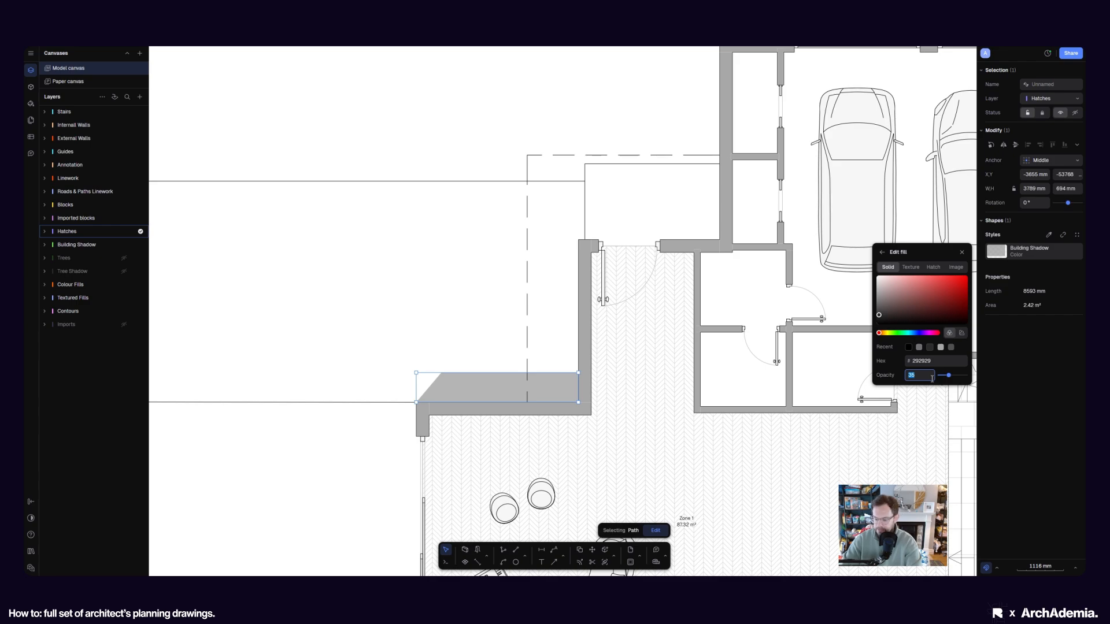
key(Return)
click(387, 306)
Examine how the lightened building shadow looks on the ground-floor plan and across the site plan
scroll(425, 494, down, 10)
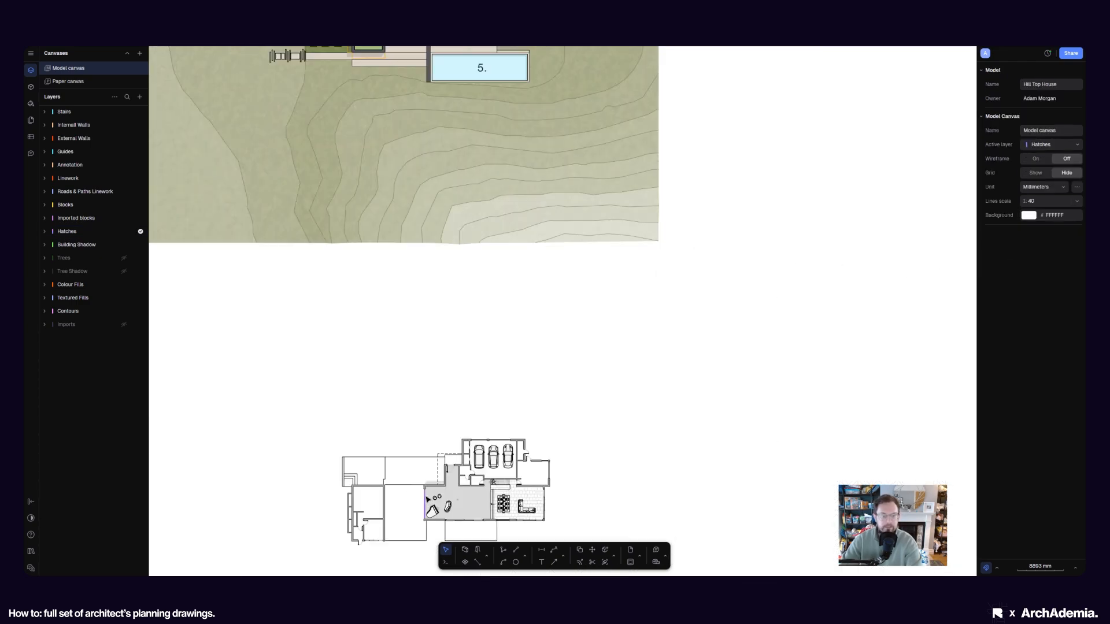
scroll(445, 205, up, 5)
scroll(587, 116, down, 8)
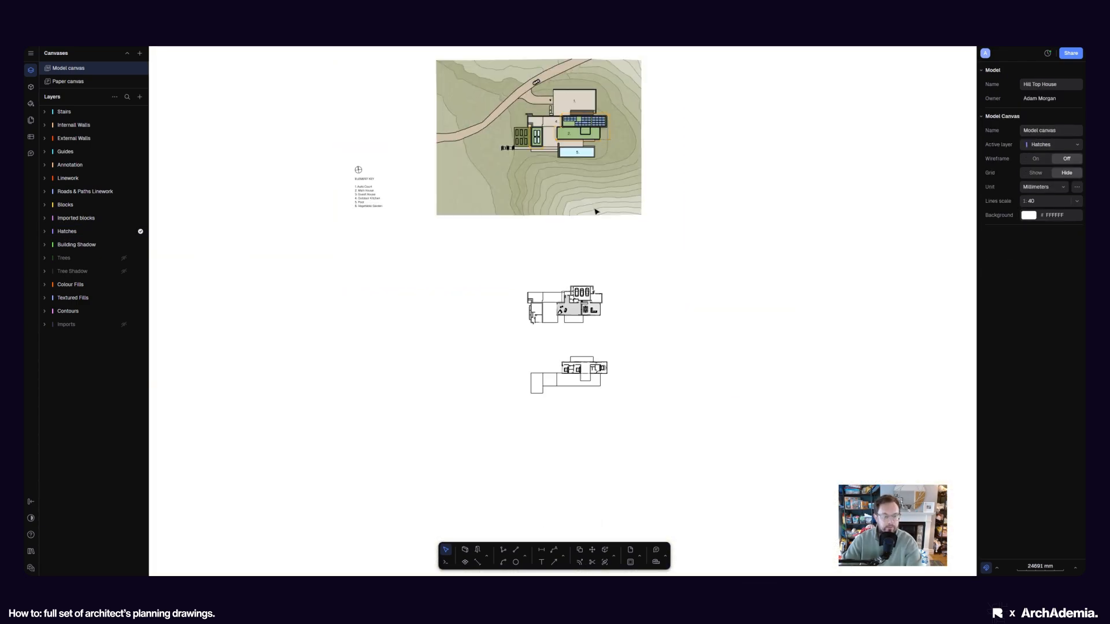
scroll(569, 298, up, 8)
scroll(568, 298, up, 7)
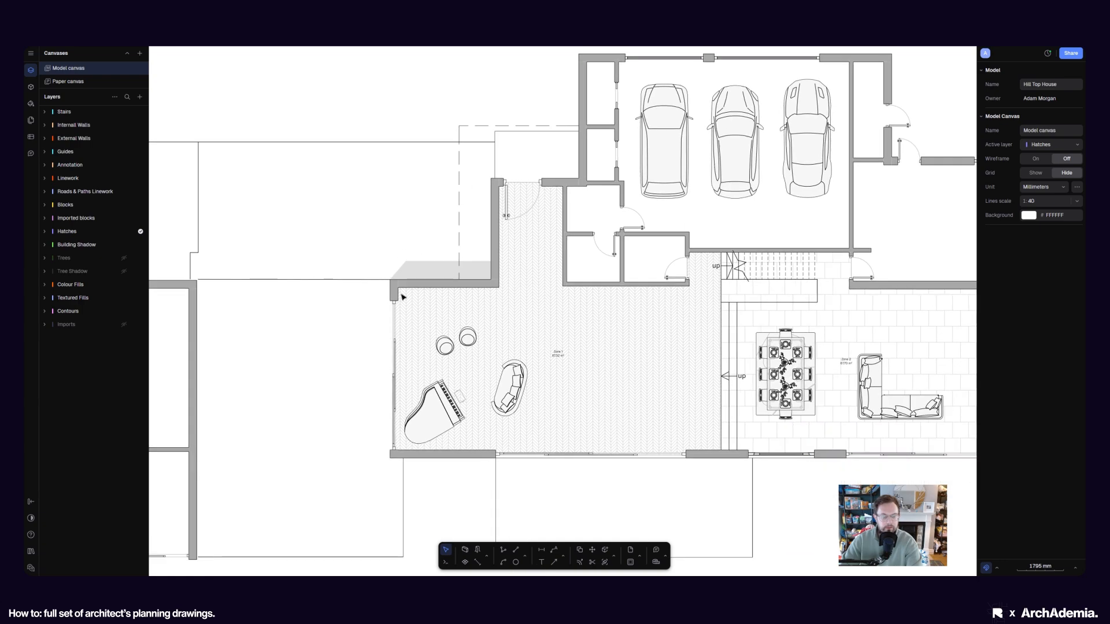
scroll(425, 434, up, 2)
scroll(411, 418, down, 2)
middle_drag(324, 396, 402, 386)
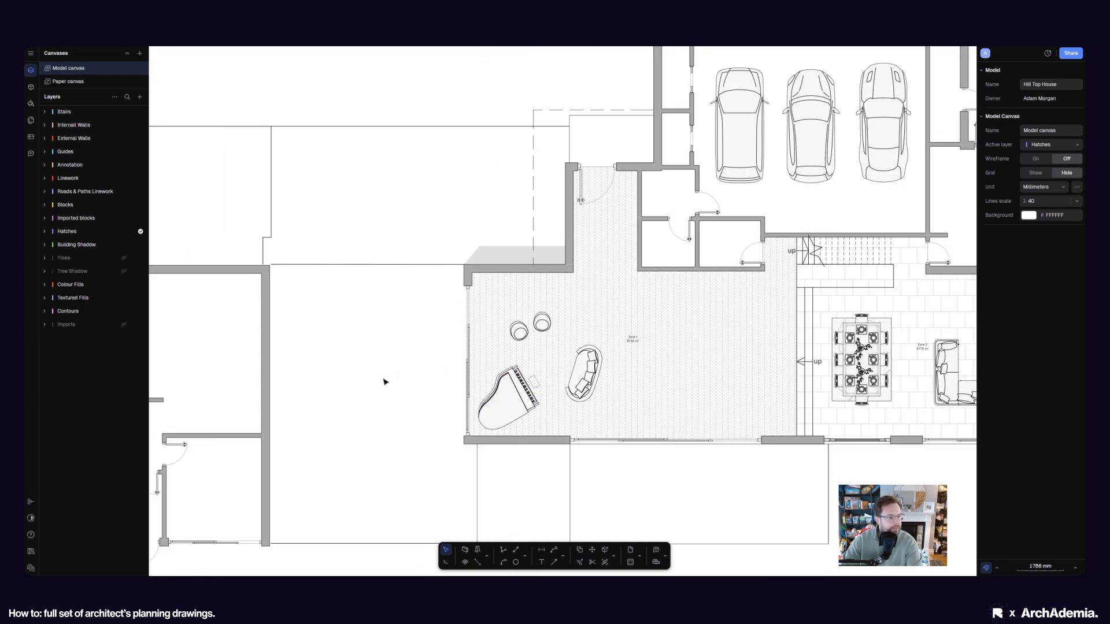
Copy the grand piano, round sofa and two egg chairs in Zone 1 about 110 mm to the right and 135 mm up
scroll(508, 394, up, 3)
click(508, 394)
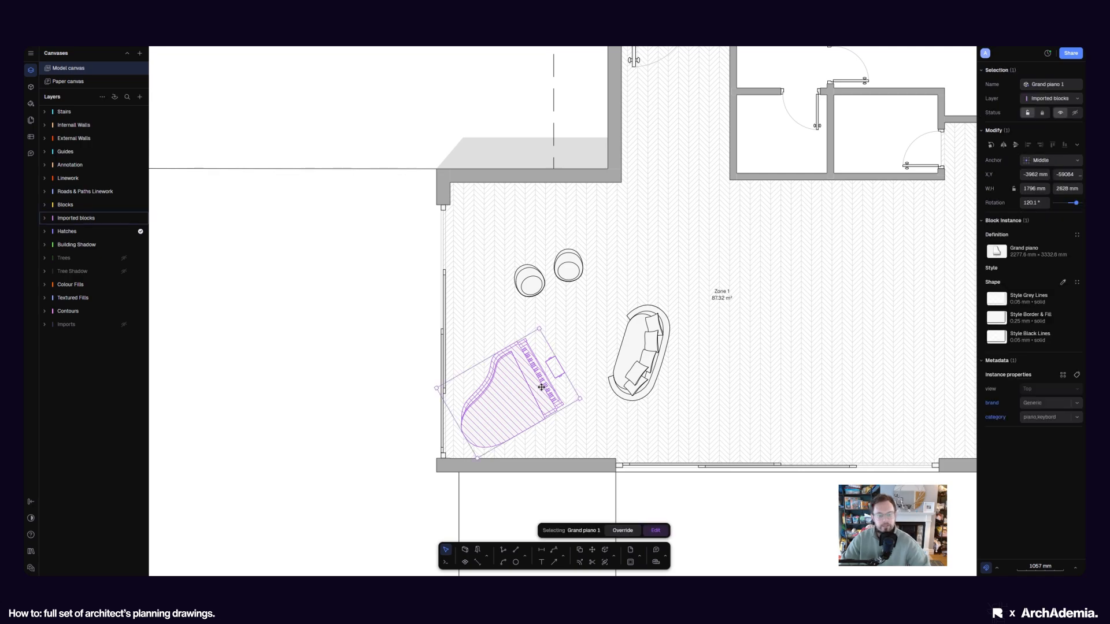
scroll(636, 375, up, 3)
scroll(607, 378, down, 3)
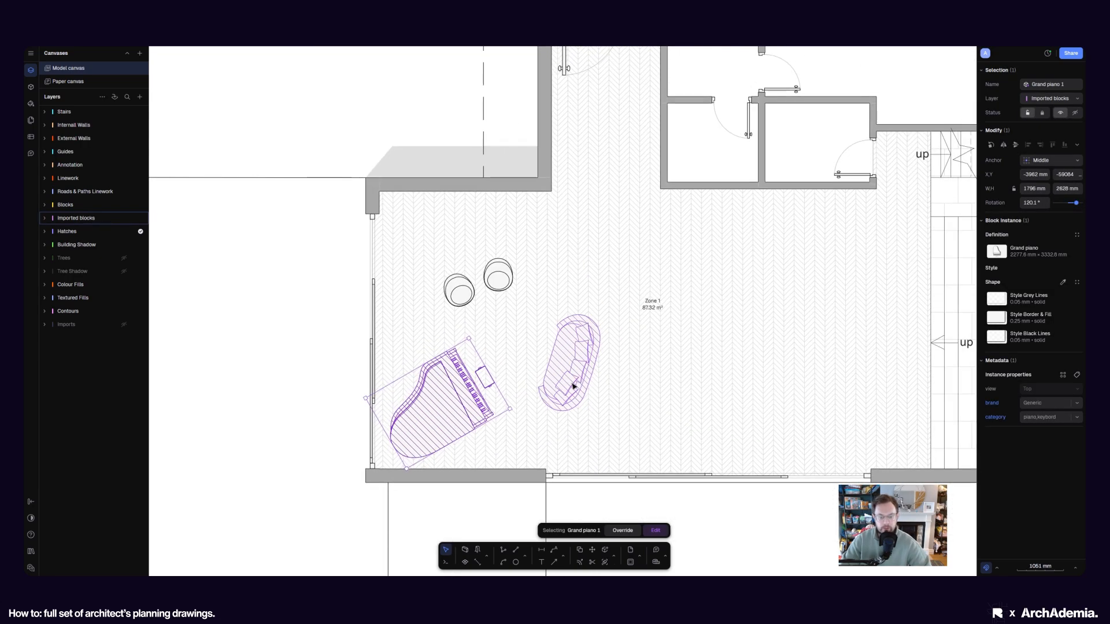
shift+click(573, 384)
shift+click(498, 278)
shift+click(460, 293)
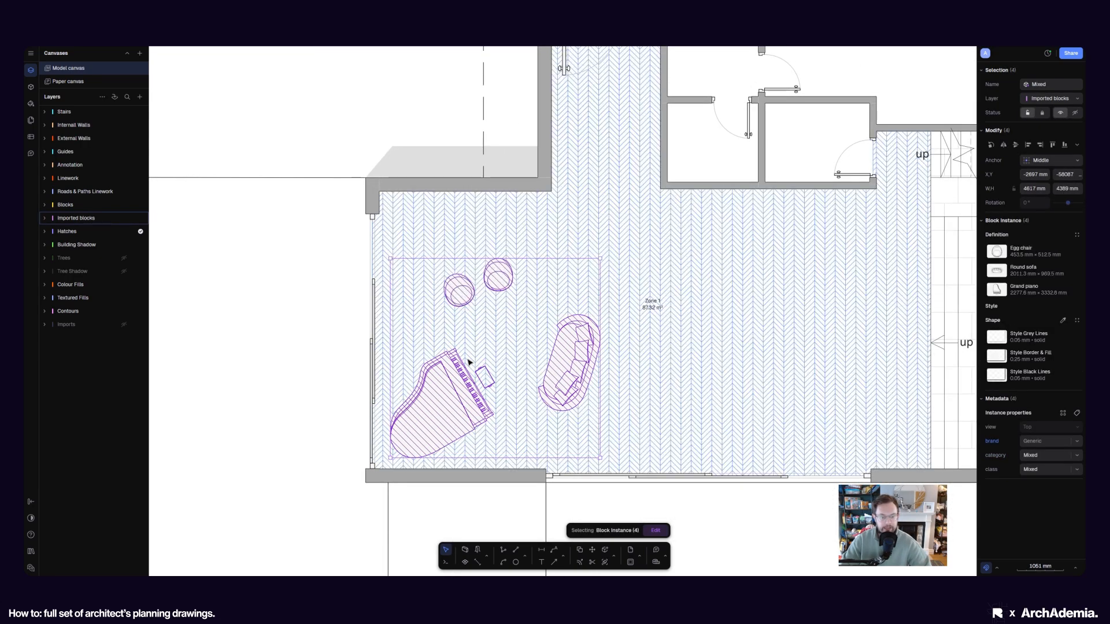
scroll(469, 389, up, 3)
click(580, 549)
scroll(527, 448, up, 3)
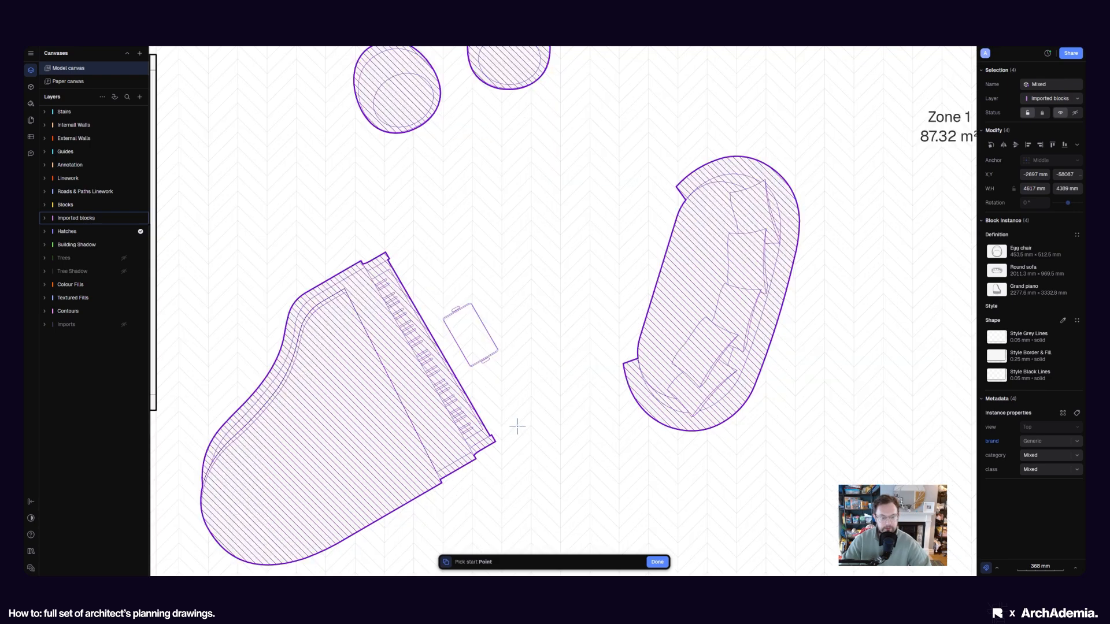
click(518, 426)
click(559, 410)
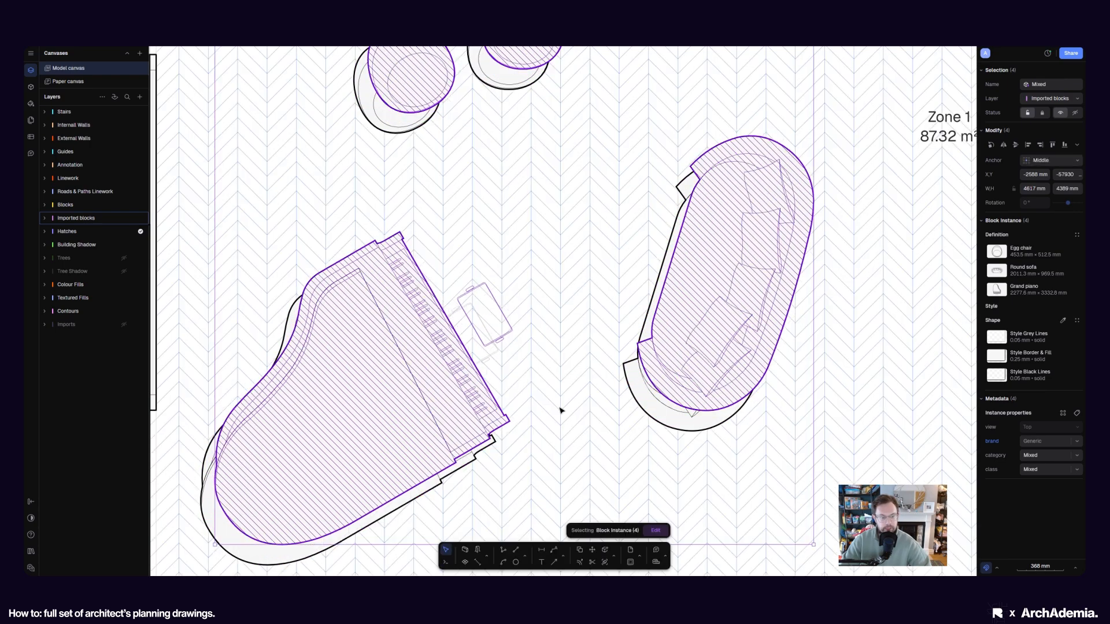
Unblock the offset copies of the piano, sofa and egg chairs into plain shapes, keeping those shapes selected
right_click(471, 394)
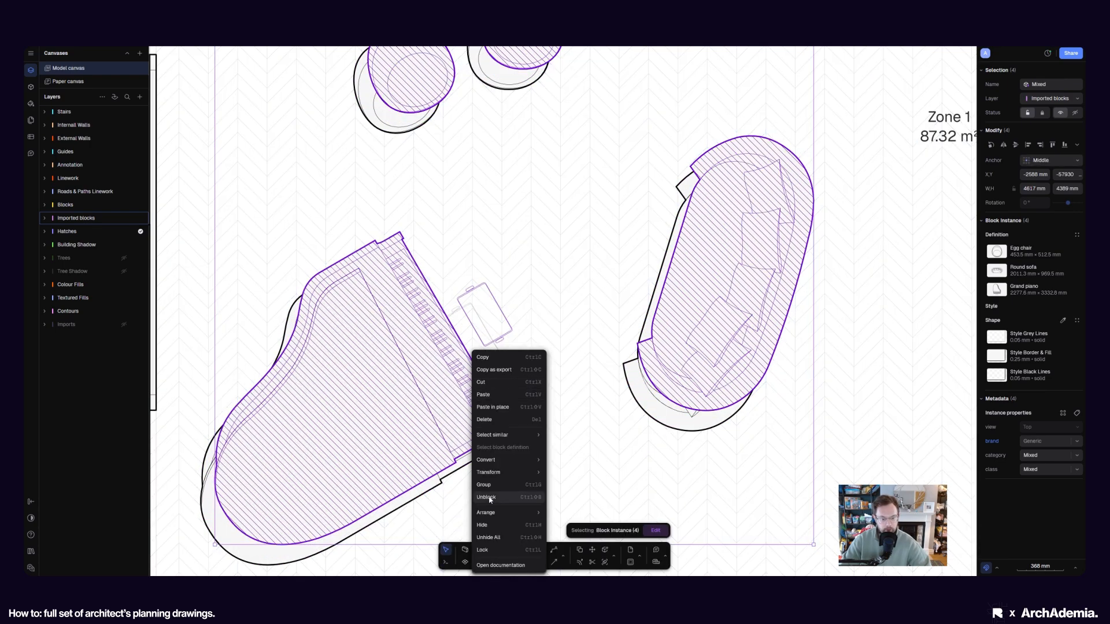
click(492, 498)
scroll(516, 430, down, 5)
scroll(503, 393, up, 3)
right_click(490, 393)
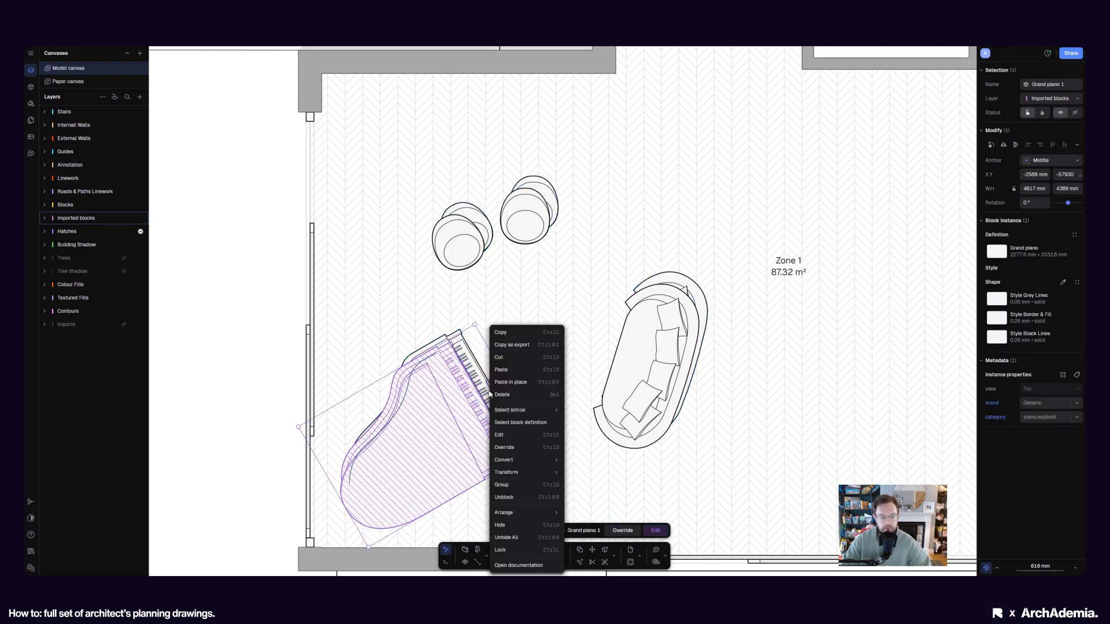
click(460, 345)
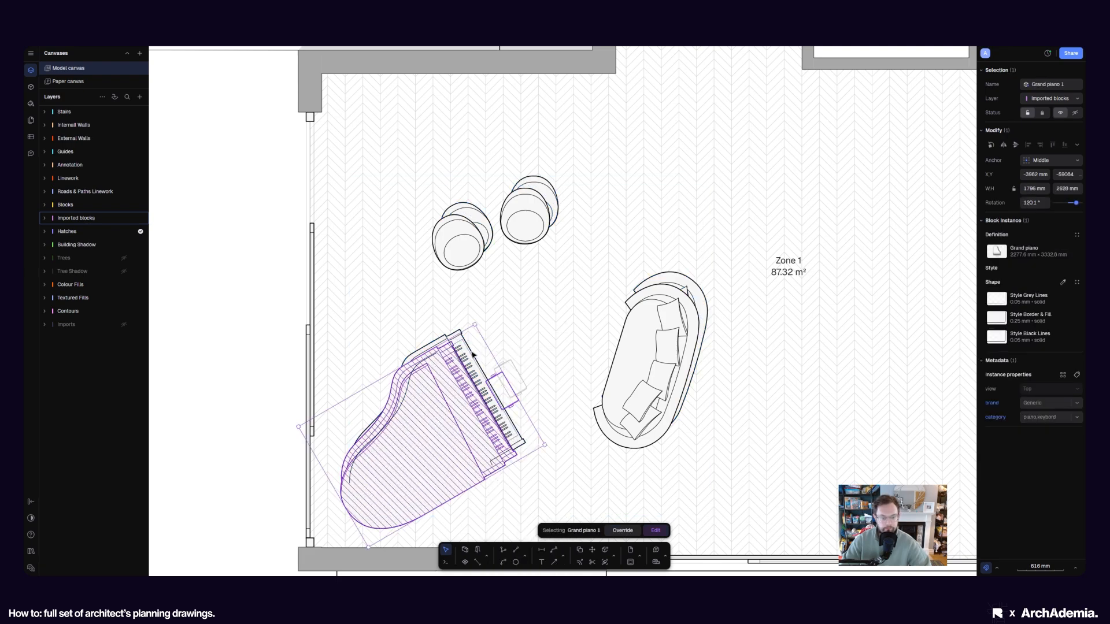
key(ctrl+z)
Group the unblocked furniture shapes and assign the group to the Building Shadow layer
right_click(471, 354)
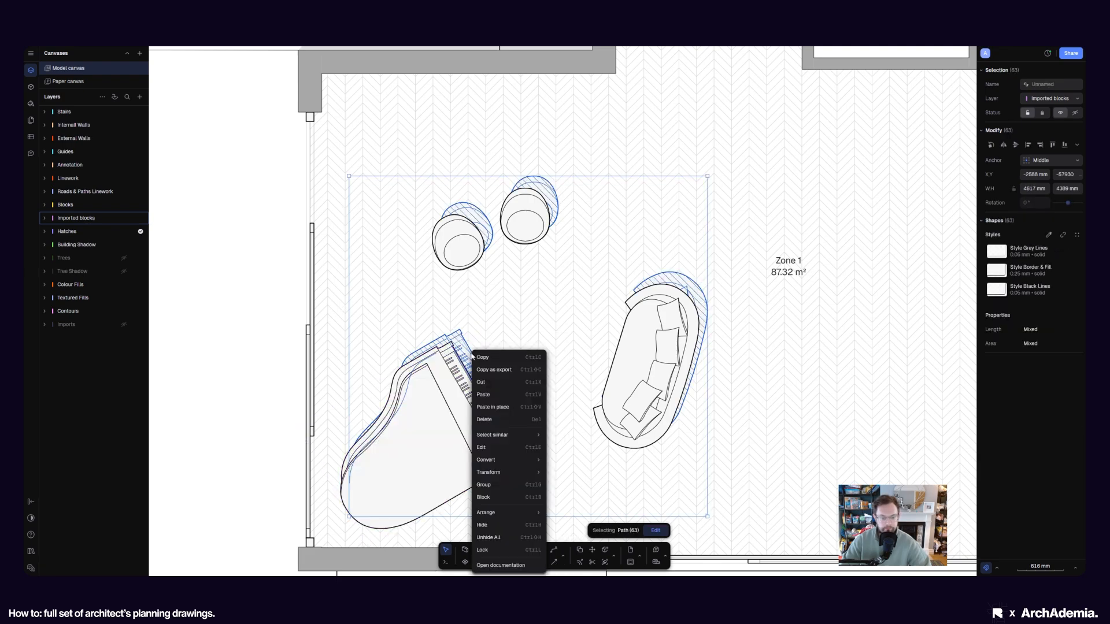
click(485, 486)
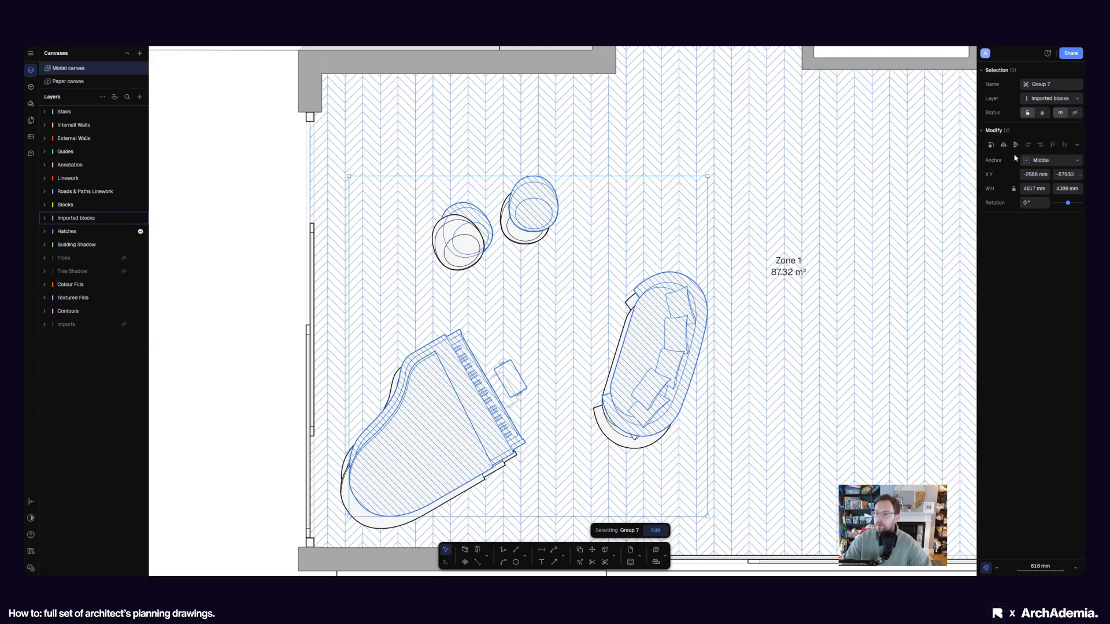
click(1042, 99)
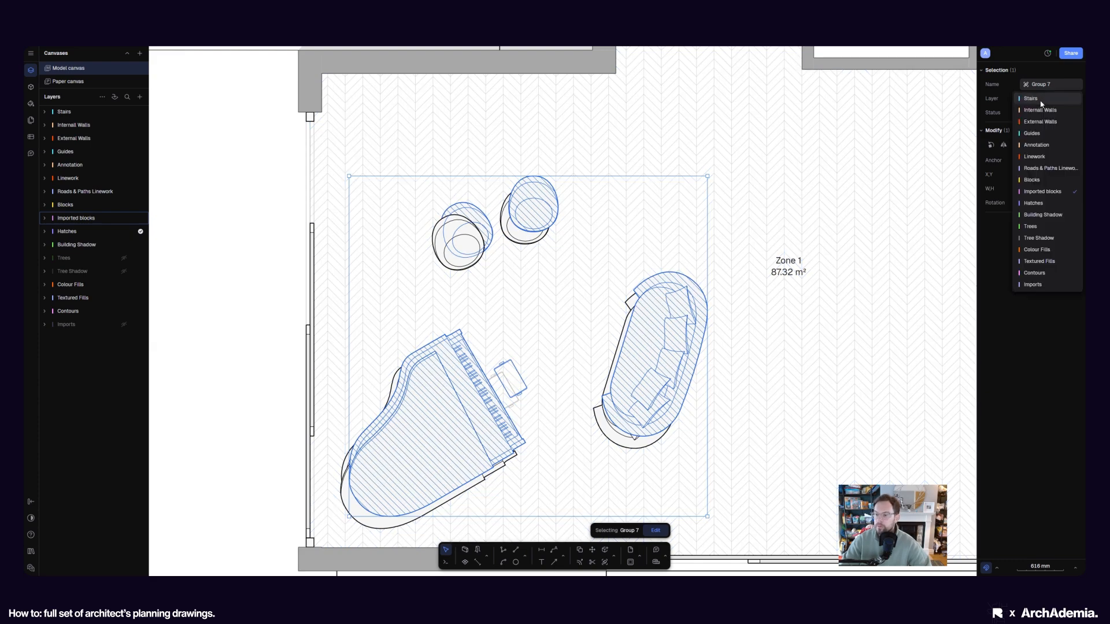
click(1042, 214)
Move the Hatches layer below the Building Shadow layer in the layer order
scroll(501, 411, down, 3)
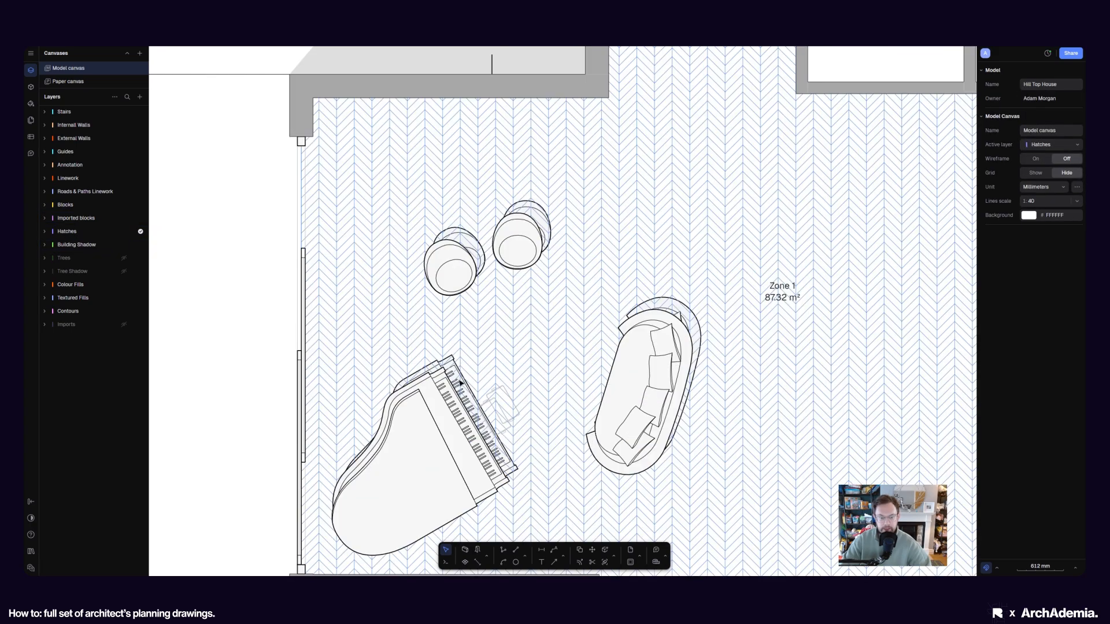
scroll(449, 360, up, 5)
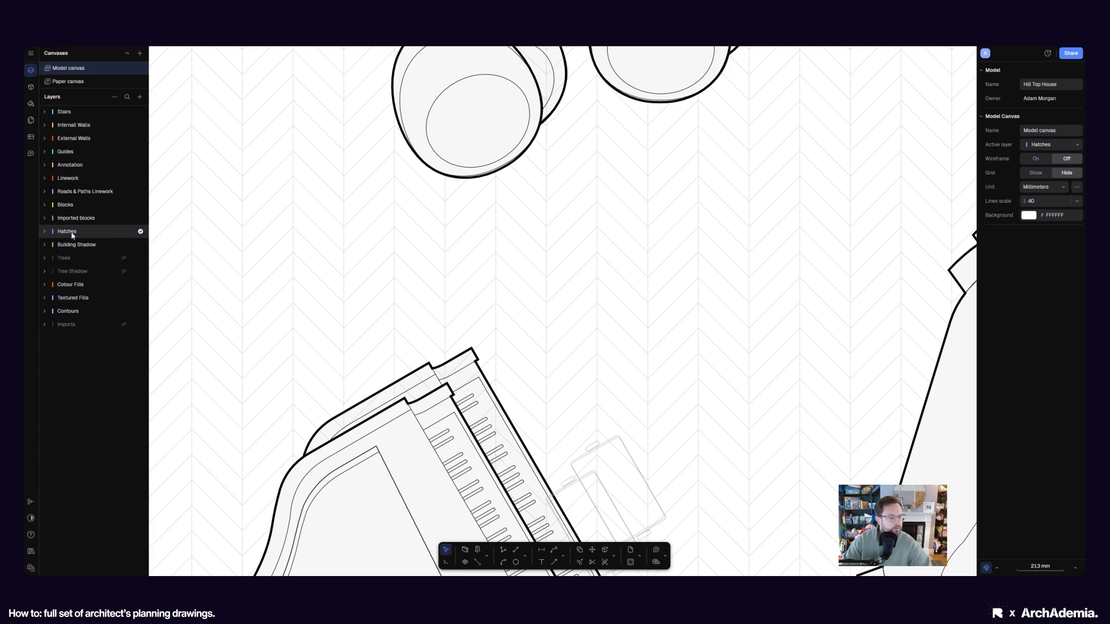
drag(72, 237, 72, 252)
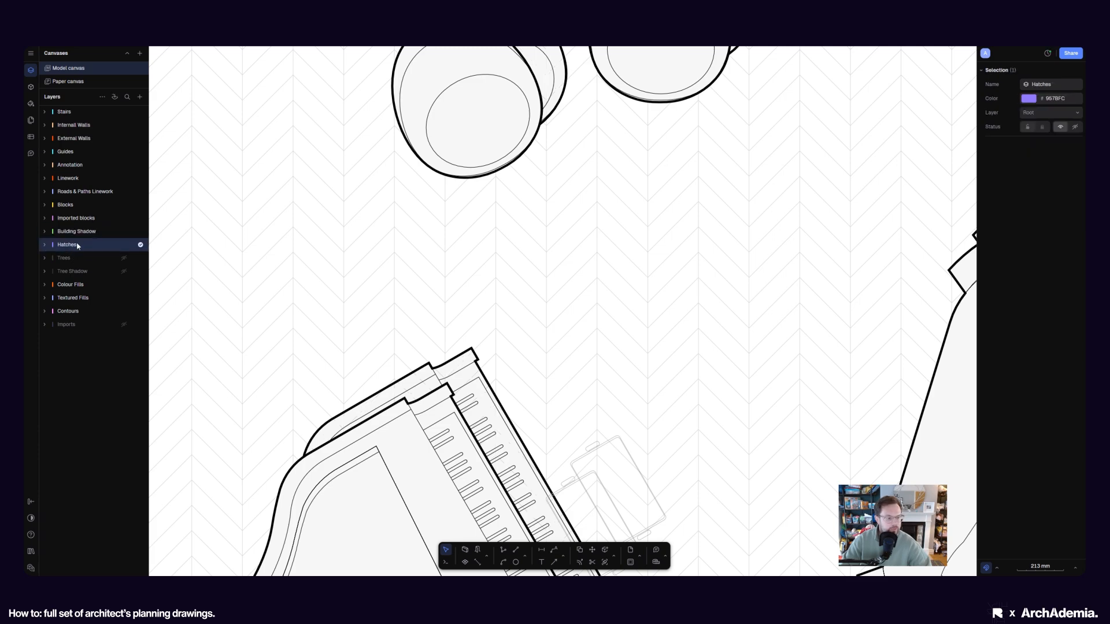
Replace the grey line, border and fill, and black line styles of all shapes in the furniture shadow group with Building Shadow
click(469, 364)
scroll(470, 364, down, 5)
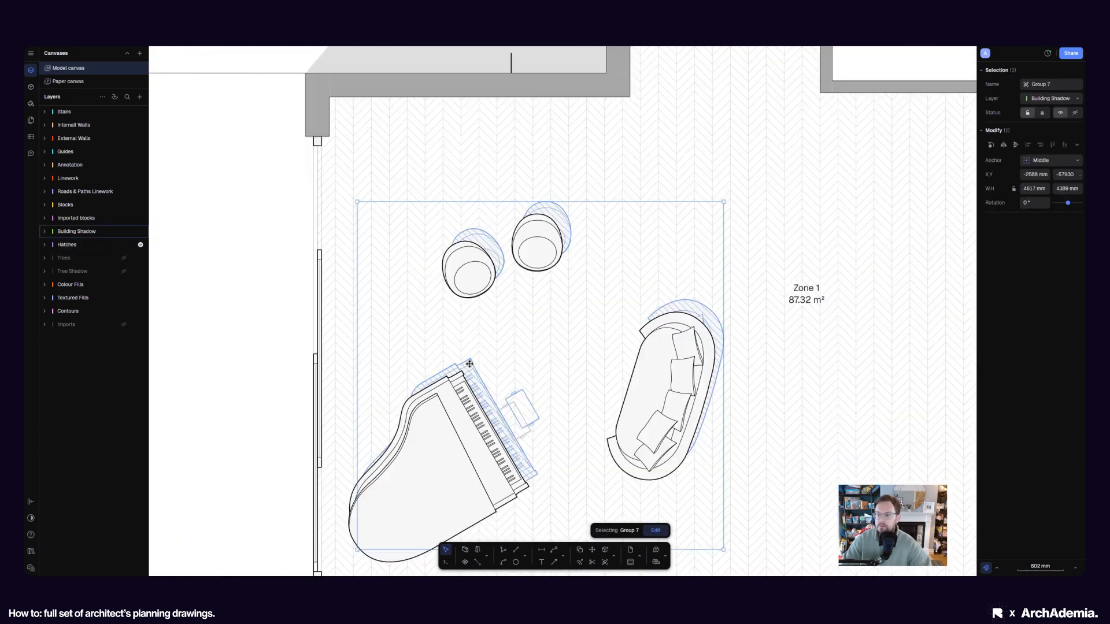
double_click(470, 363)
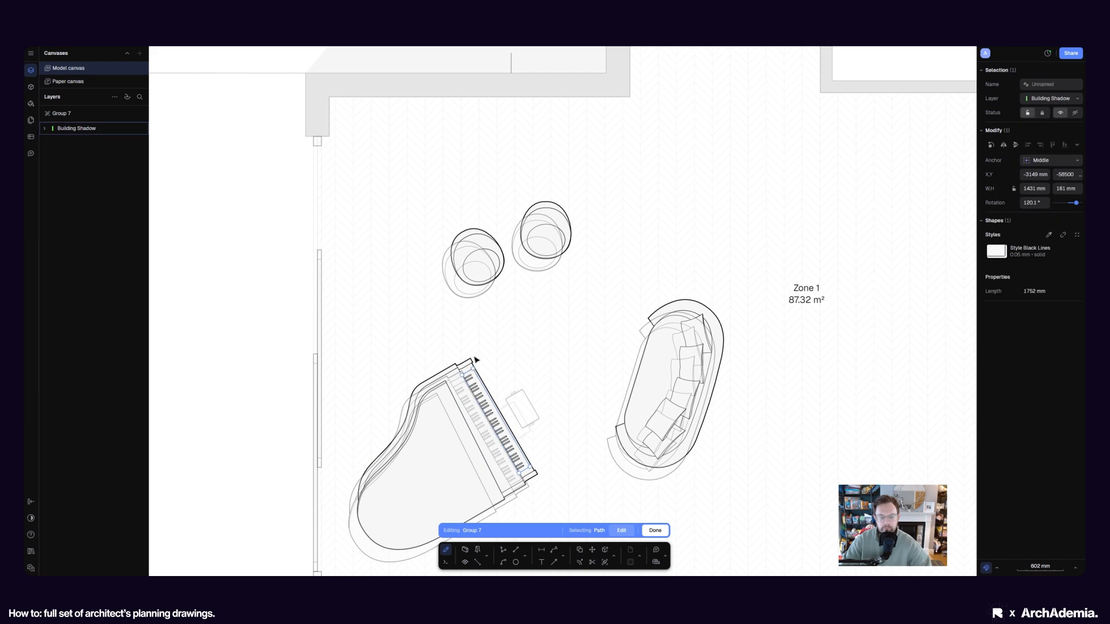
scroll(444, 331, down, 2)
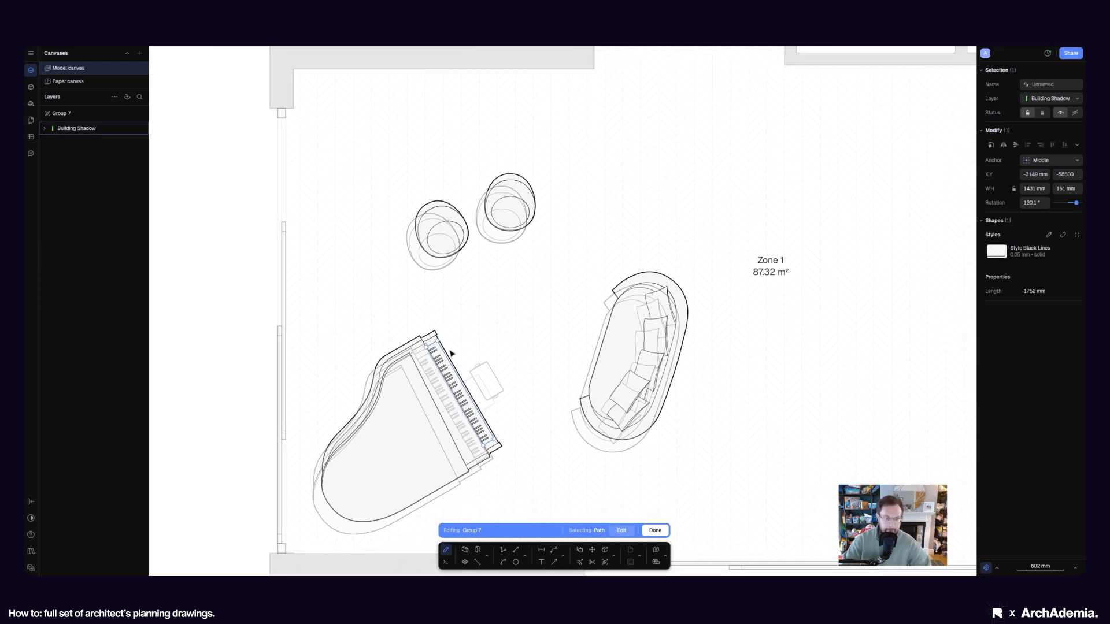
key(ctrl+a)
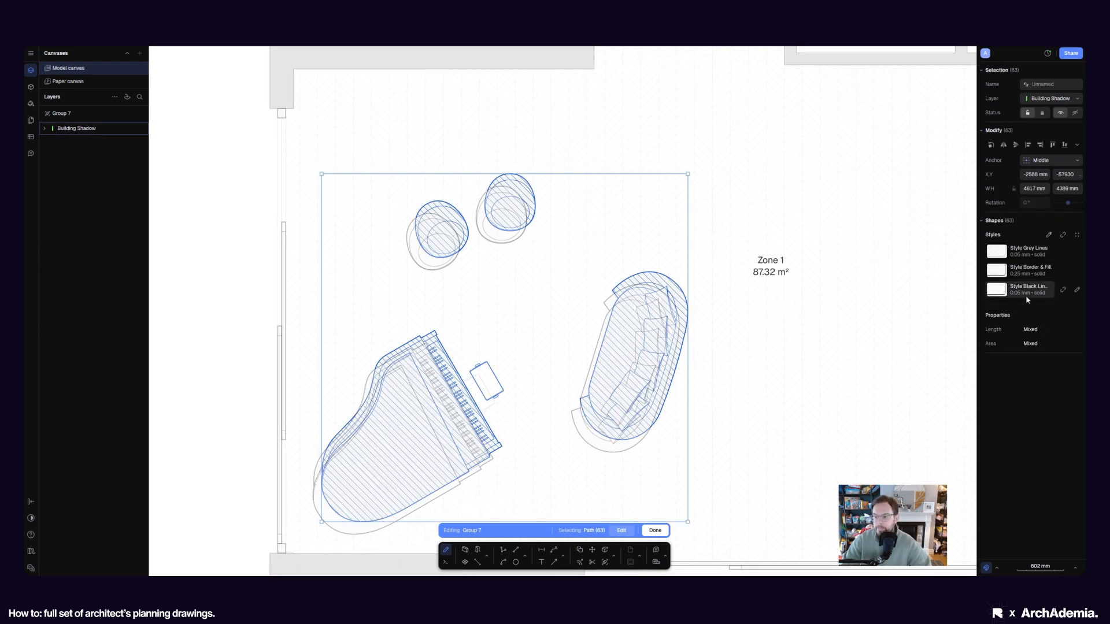
click(1000, 254)
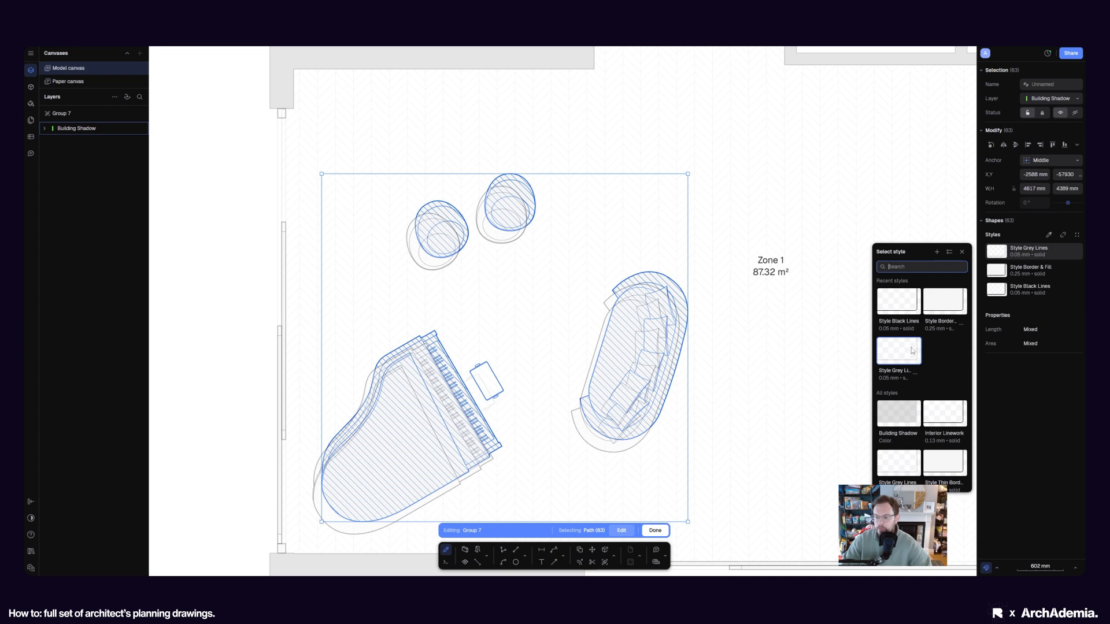
click(899, 412)
click(1001, 270)
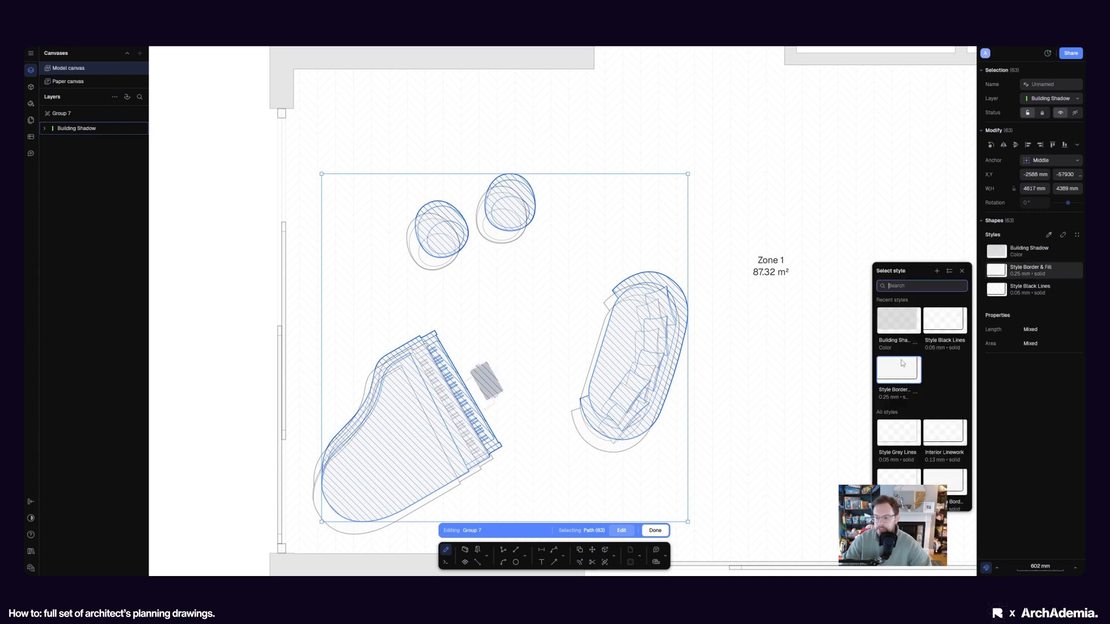
click(900, 327)
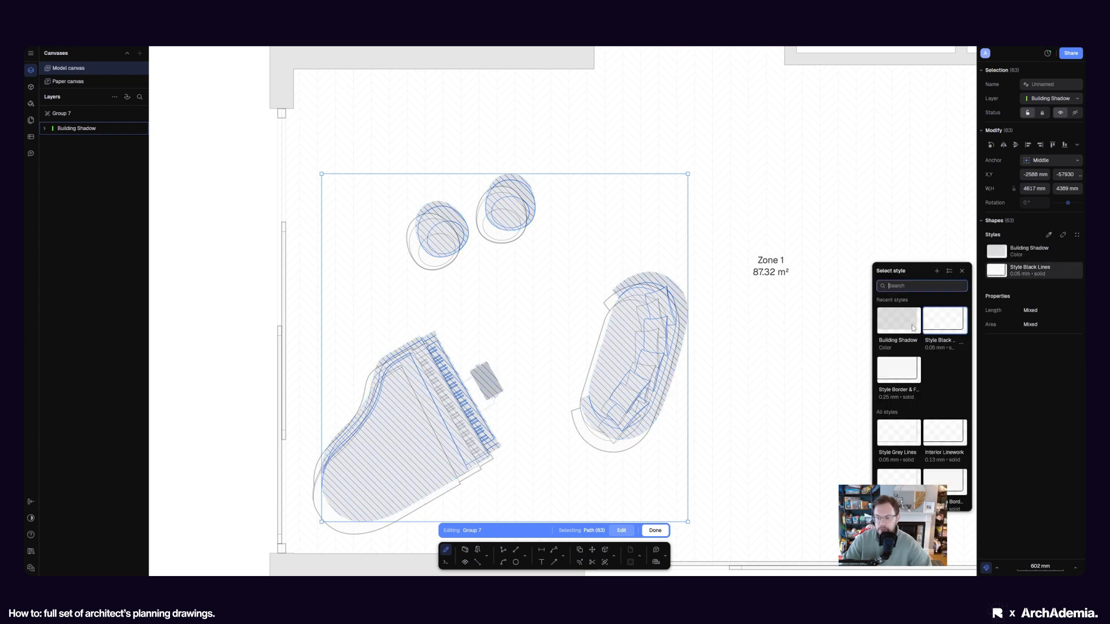
click(913, 328)
scroll(694, 340, down, 3)
click(279, 348)
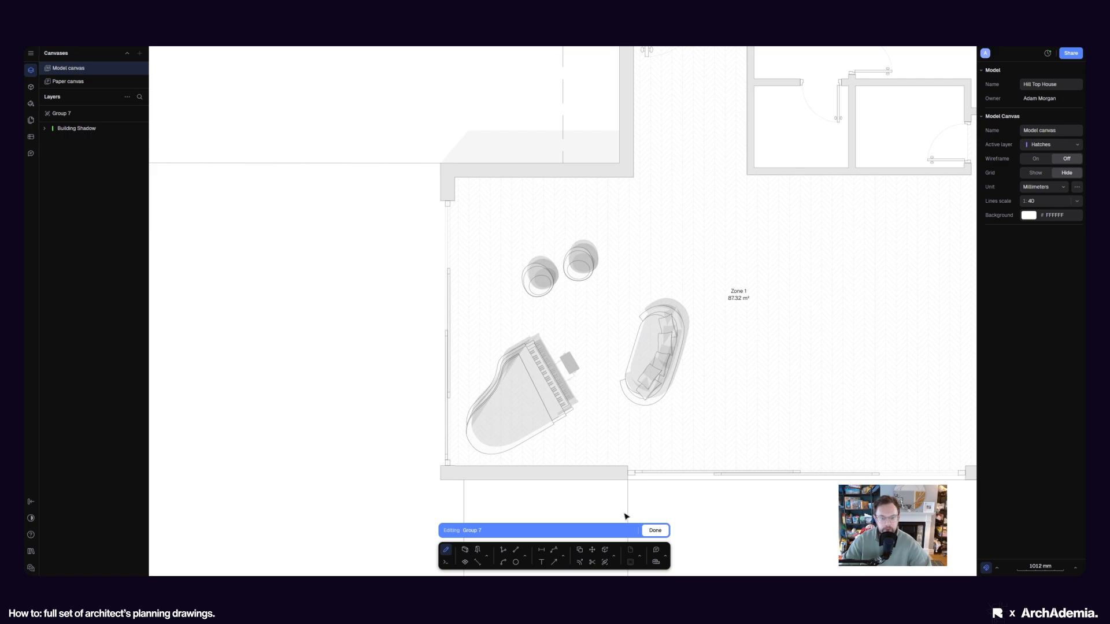
click(656, 531)
click(744, 516)
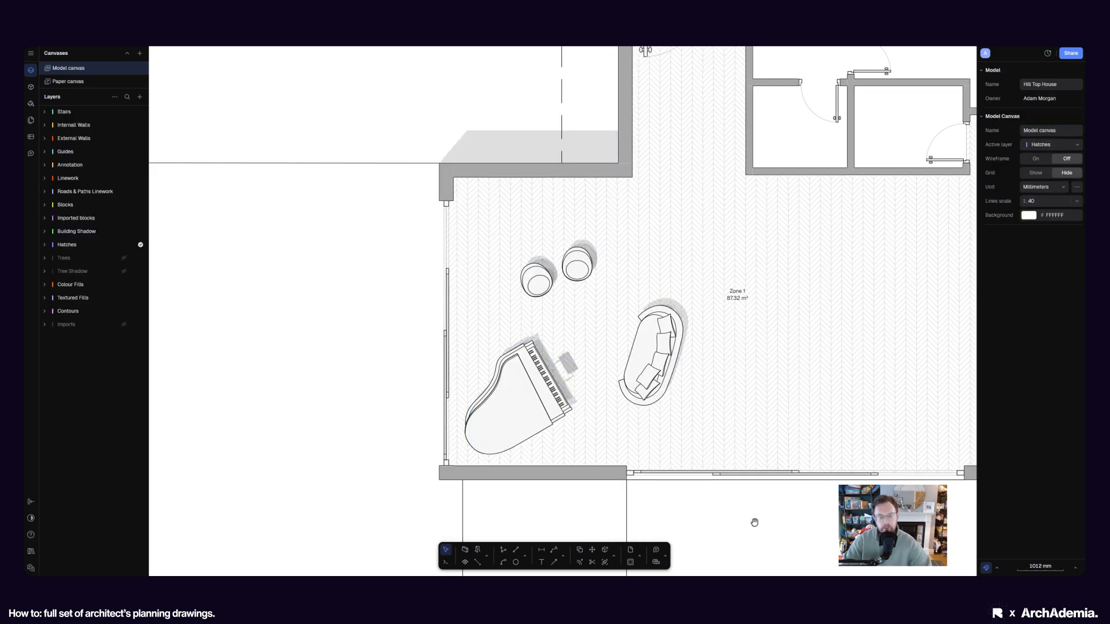
Open the Grand piano block for editing at its stool, which lacks a strong outline
middle_drag(751, 520, 710, 507)
scroll(555, 391, up, 8)
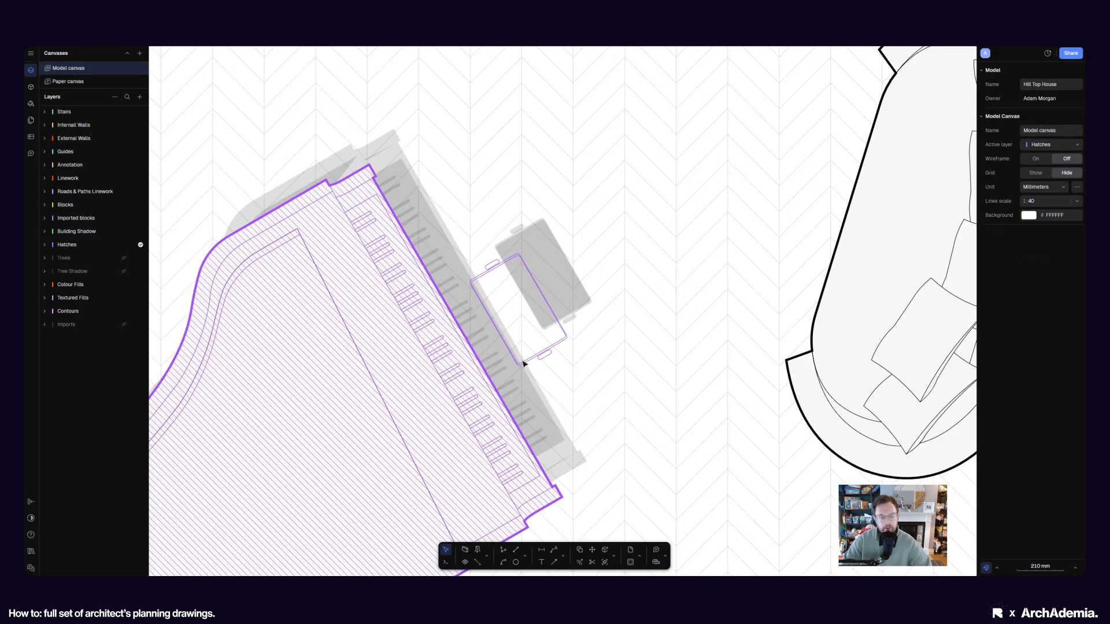
scroll(665, 363, down, 3)
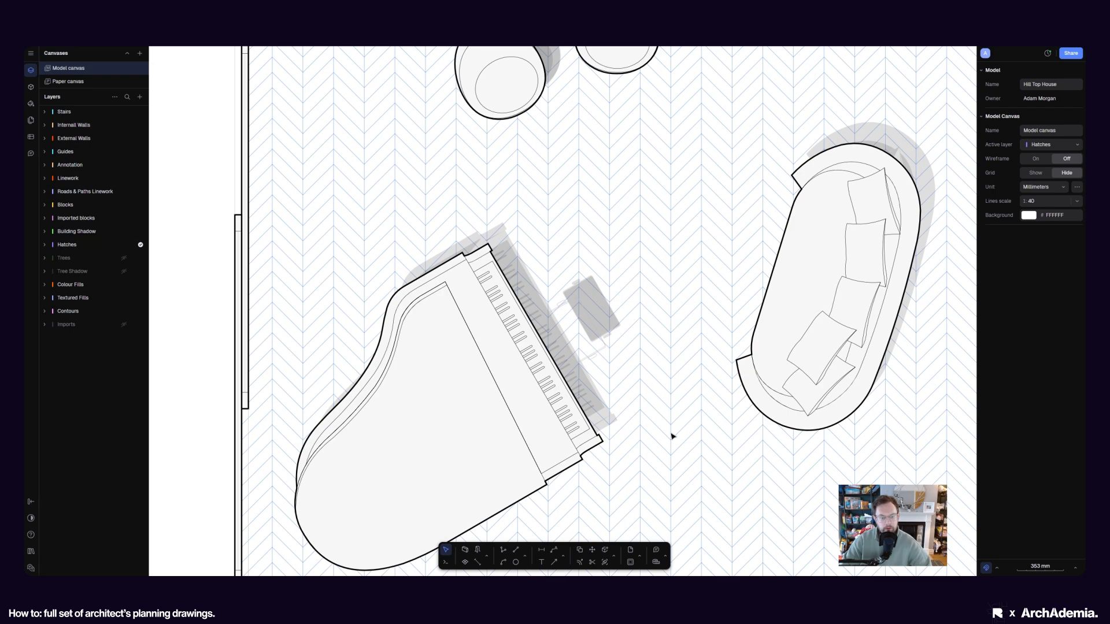
click(590, 362)
click(590, 360)
scroll(650, 376, down, 3)
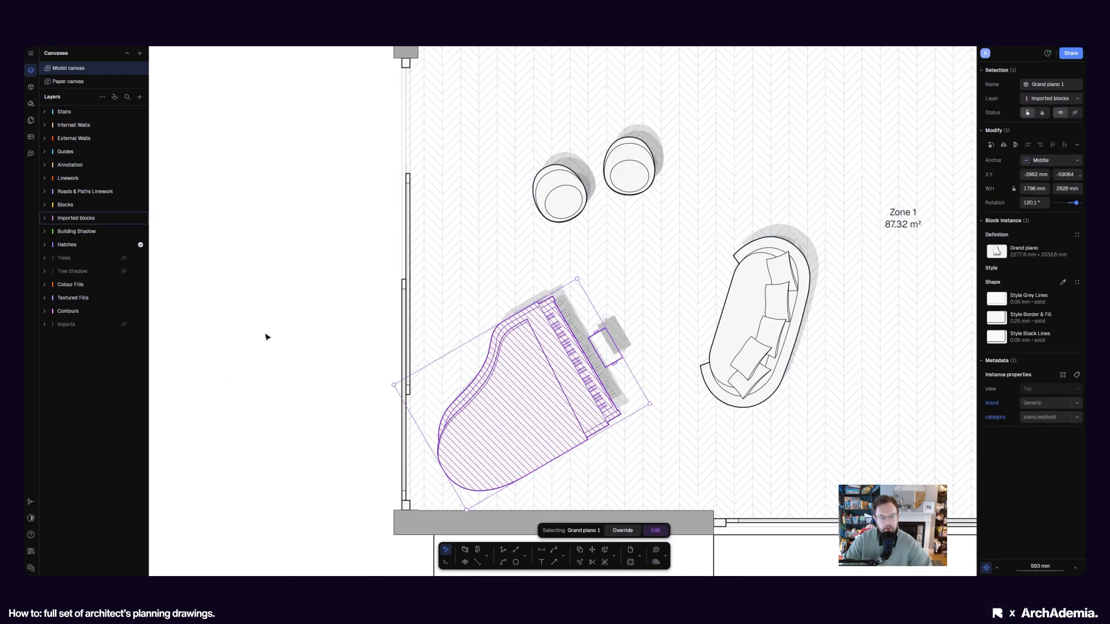
click(266, 335)
scroll(608, 363, up, 8)
click(638, 382)
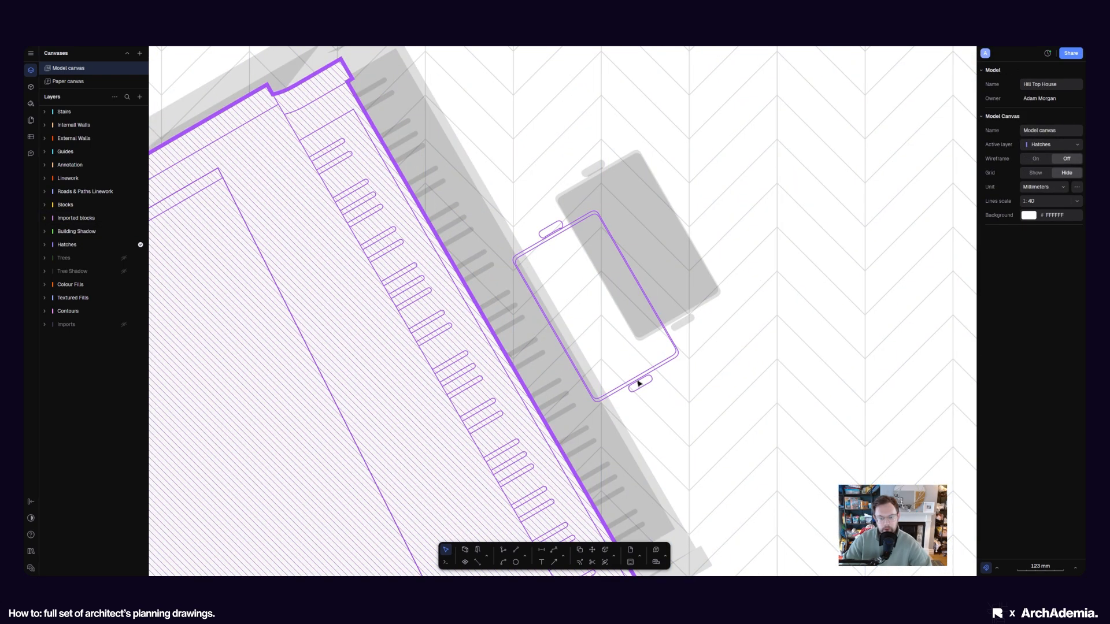
double_click(638, 383)
middle_drag(691, 384, 614, 395)
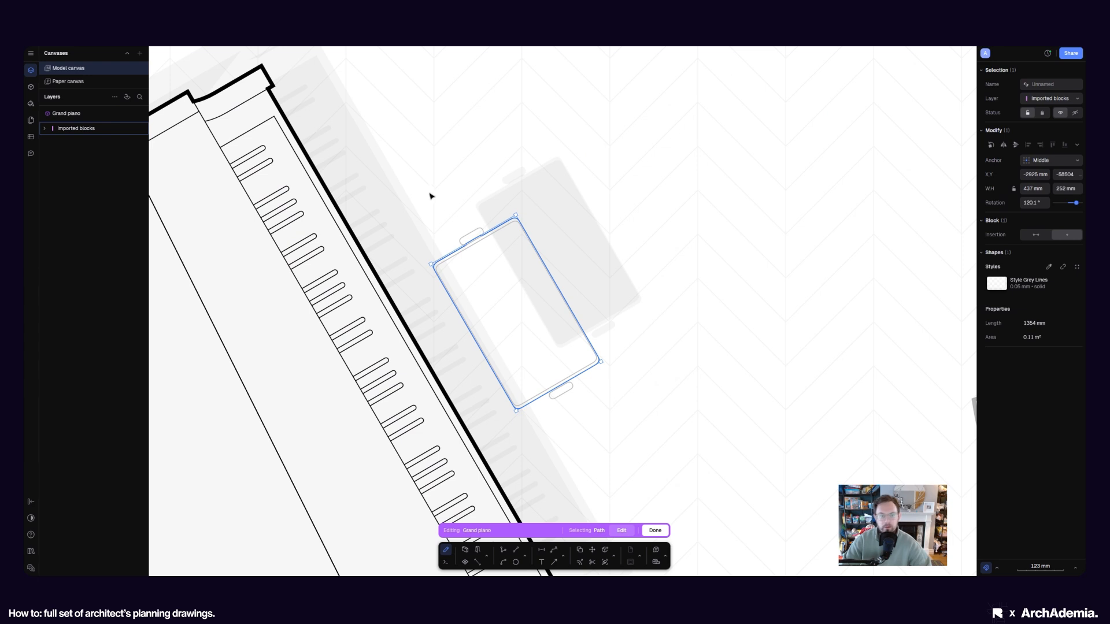
Apply Style Black Lines to the four shapes of the piano stool and finish editing the block
drag(416, 171, 622, 417)
click(453, 425)
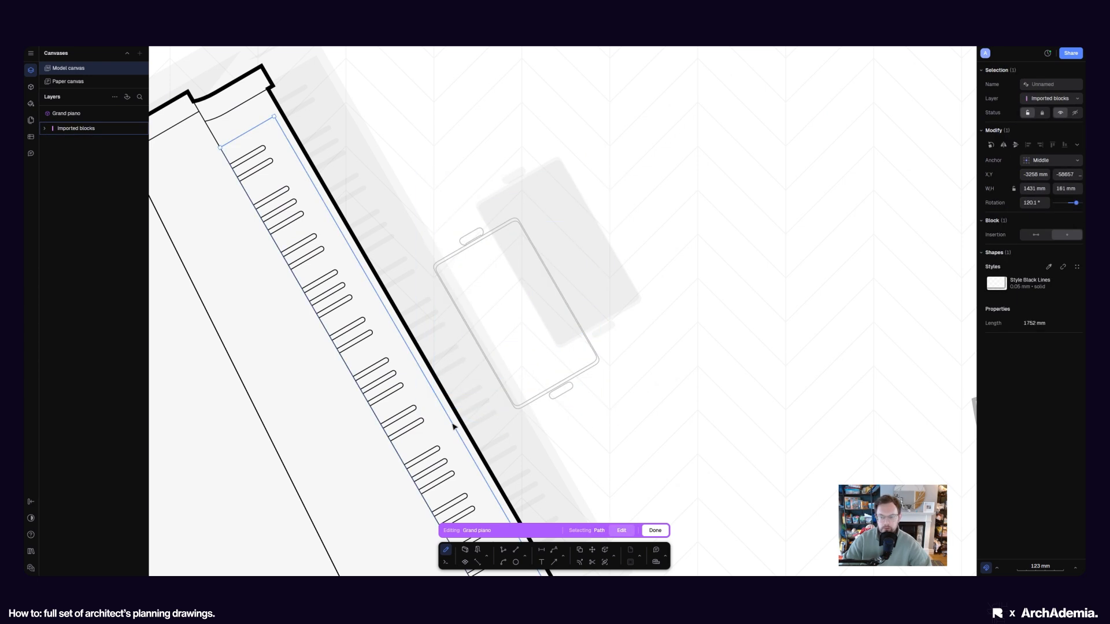
click(431, 168)
drag(419, 162, 640, 427)
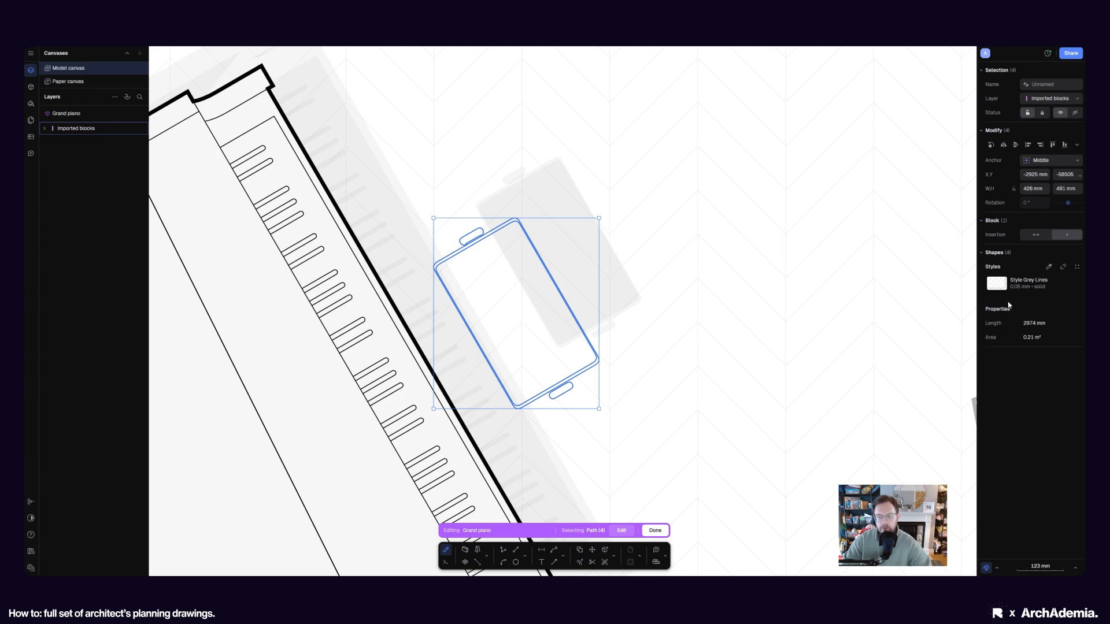
click(1024, 283)
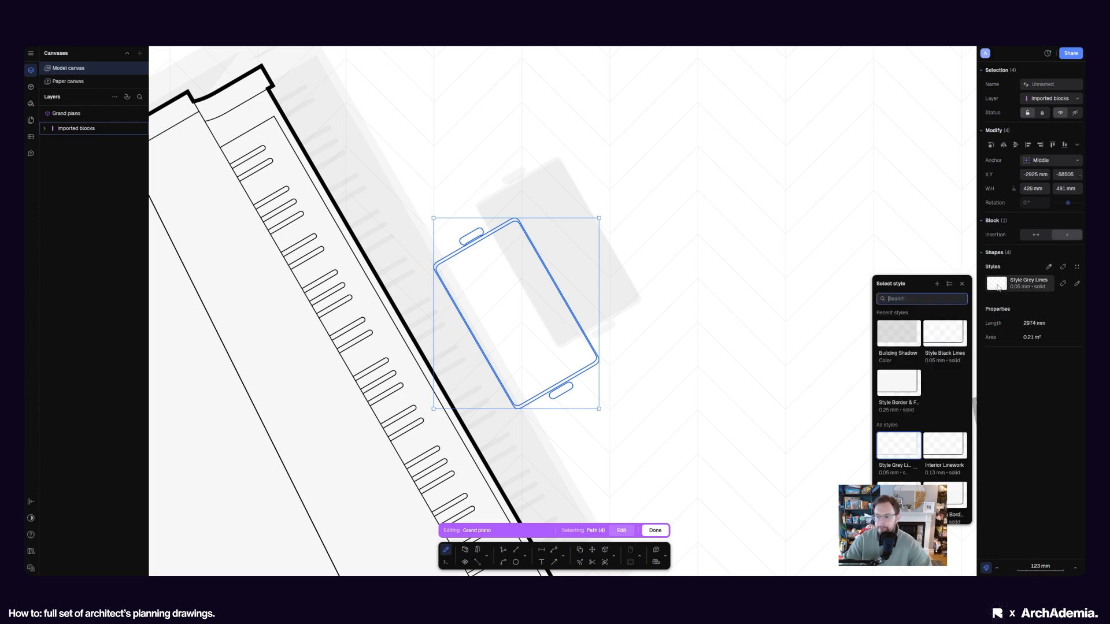
click(938, 328)
click(706, 355)
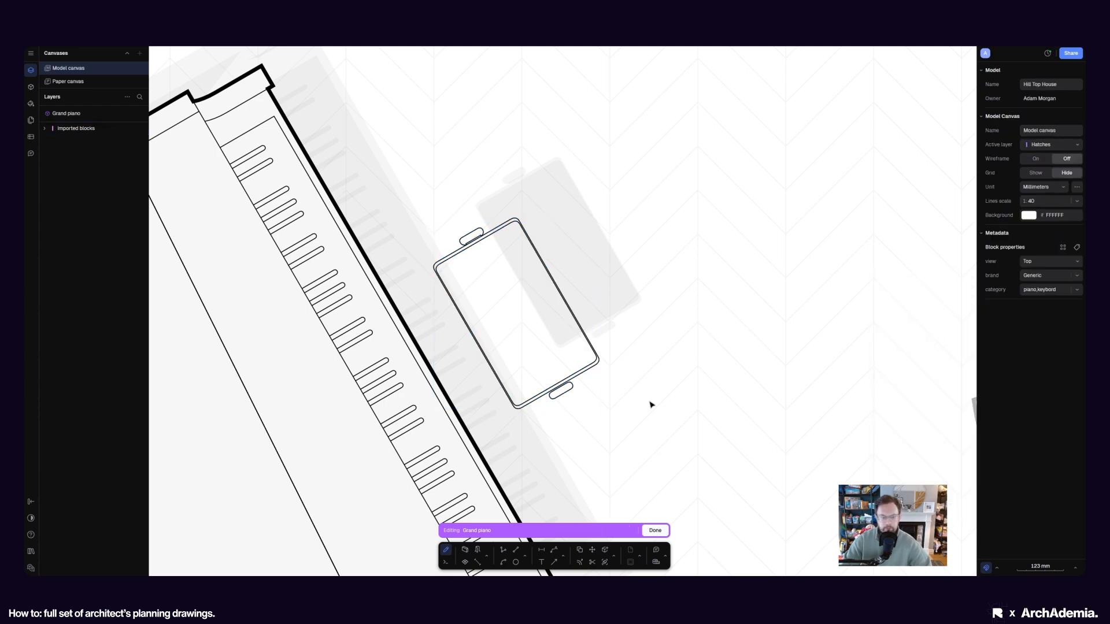
key(Escape)
scroll(641, 373, down, 10)
click(416, 349)
scroll(643, 376, up, 8)
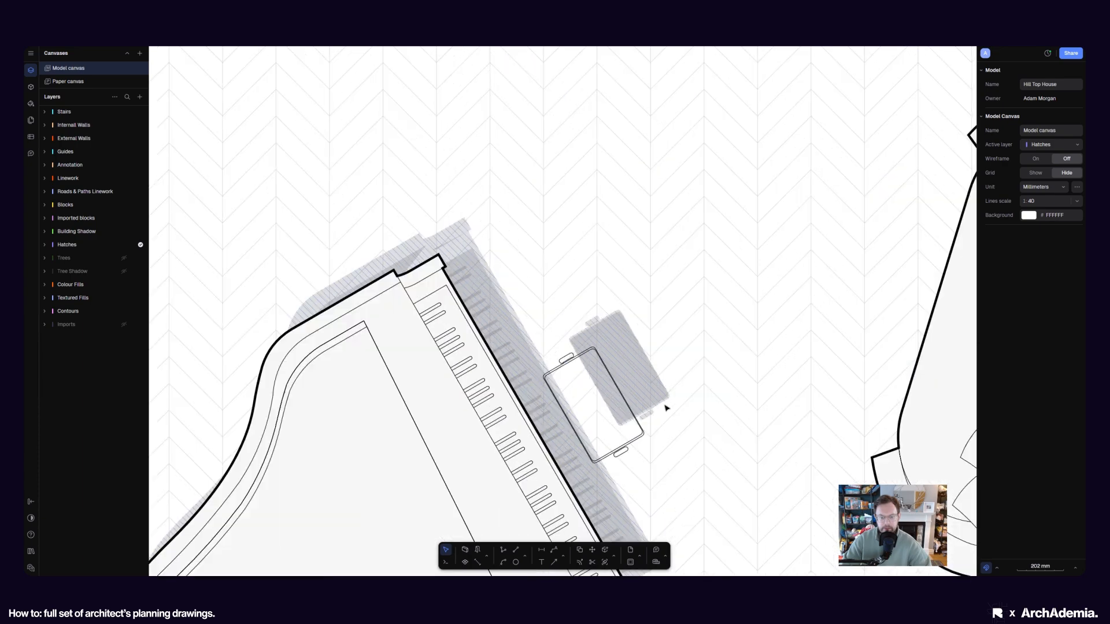
Examine the furniture shadows in Zone 1 and the dining set in Zone 2 on the floor plan
scroll(666, 407, down, 8)
scroll(291, 326, up, 3)
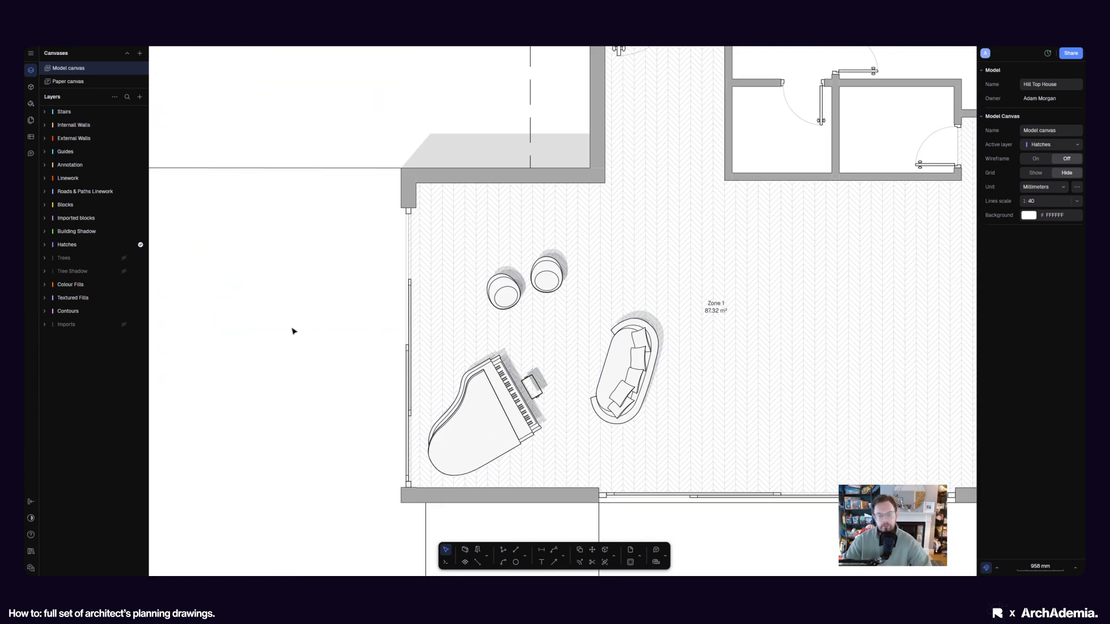
scroll(296, 331, down, 4)
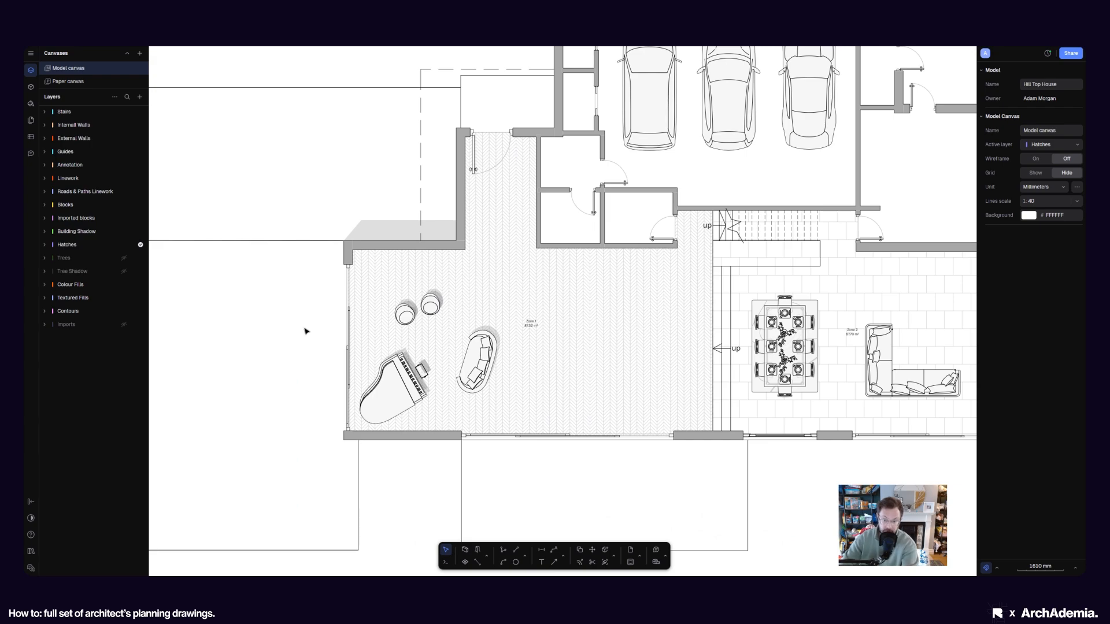
click(803, 353)
scroll(813, 362, up, 8)
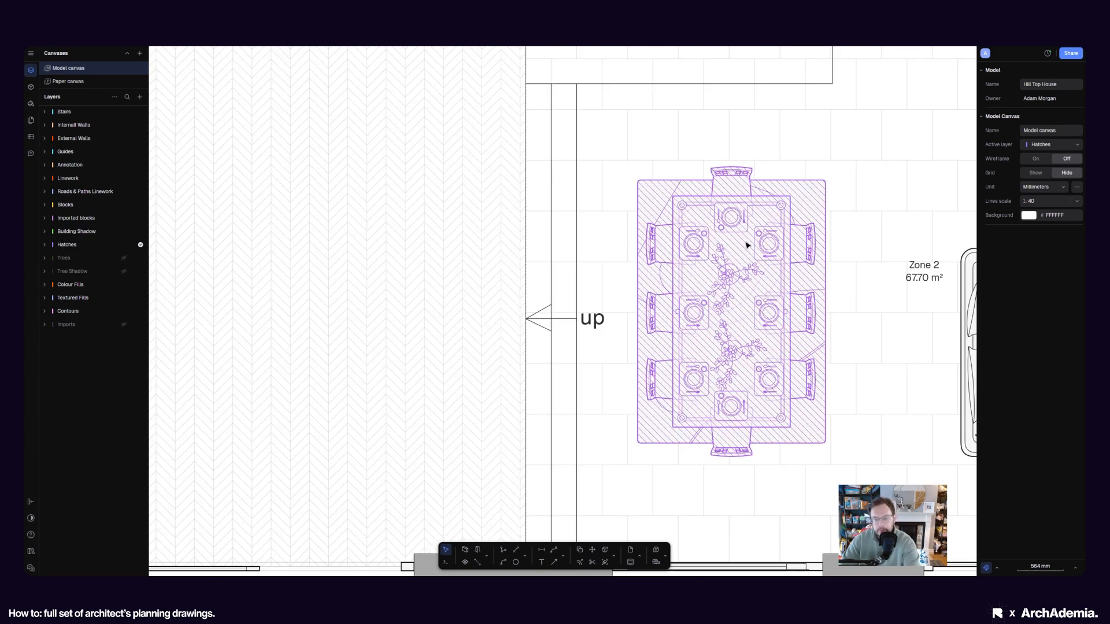
scroll(745, 245, down, 8)
scroll(276, 370, up, 5)
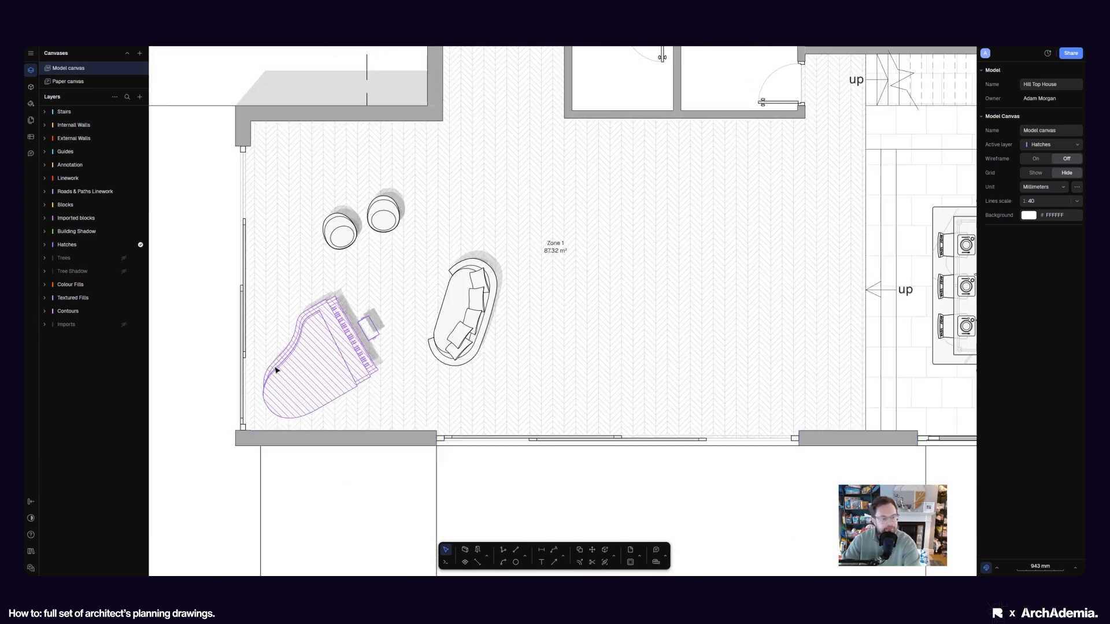
middle_drag(341, 479, 434, 463)
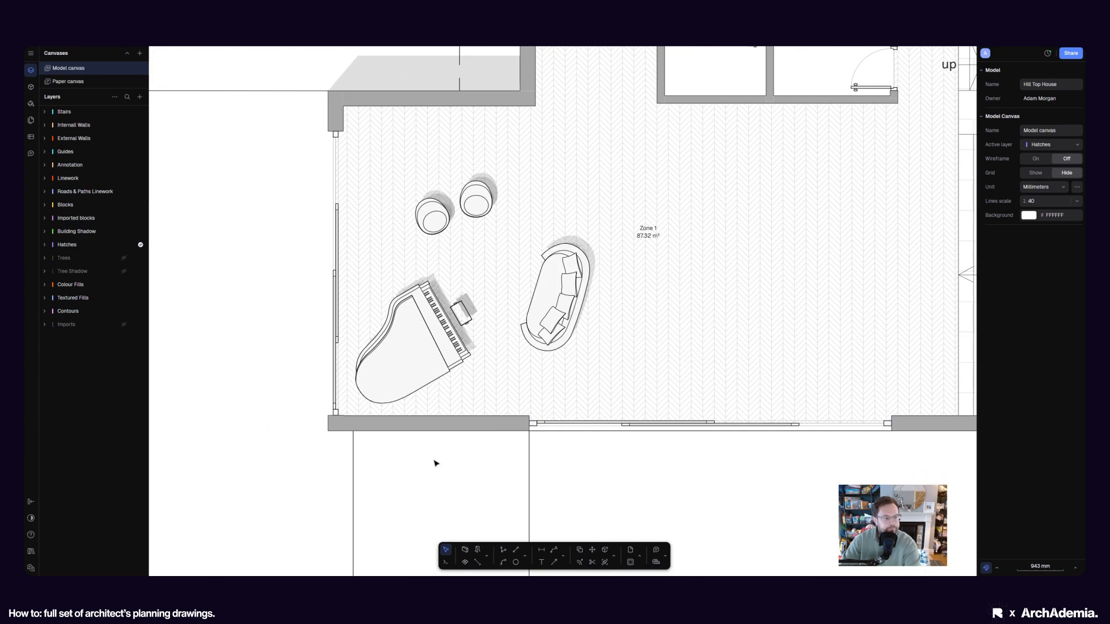
click(500, 561)
scroll(457, 428, up, 4)
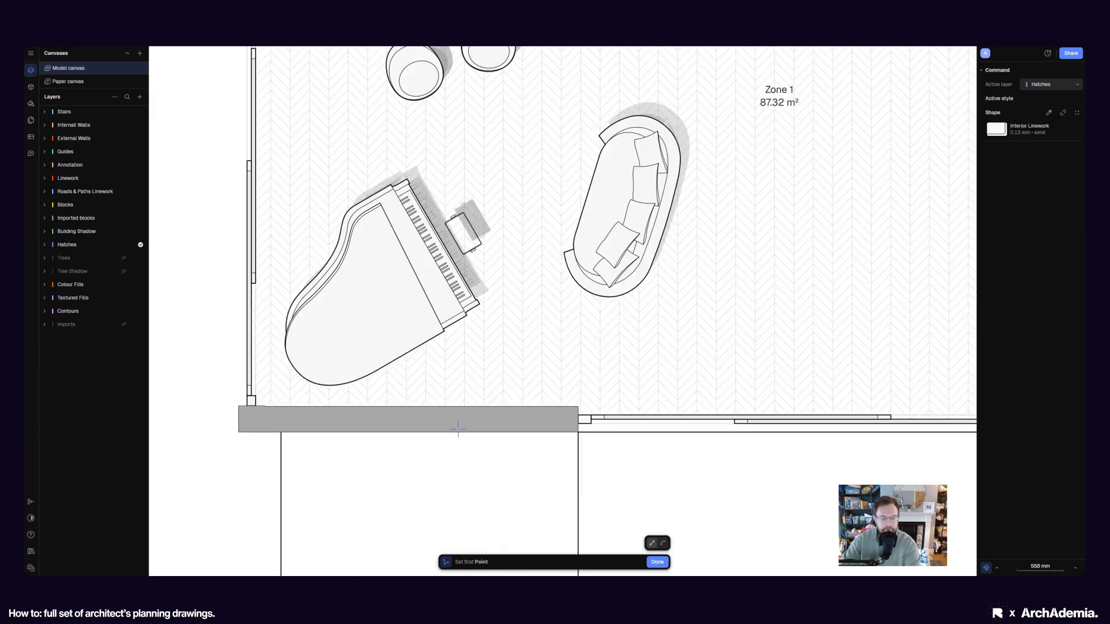
click(238, 406)
scroll(234, 402, up, 3)
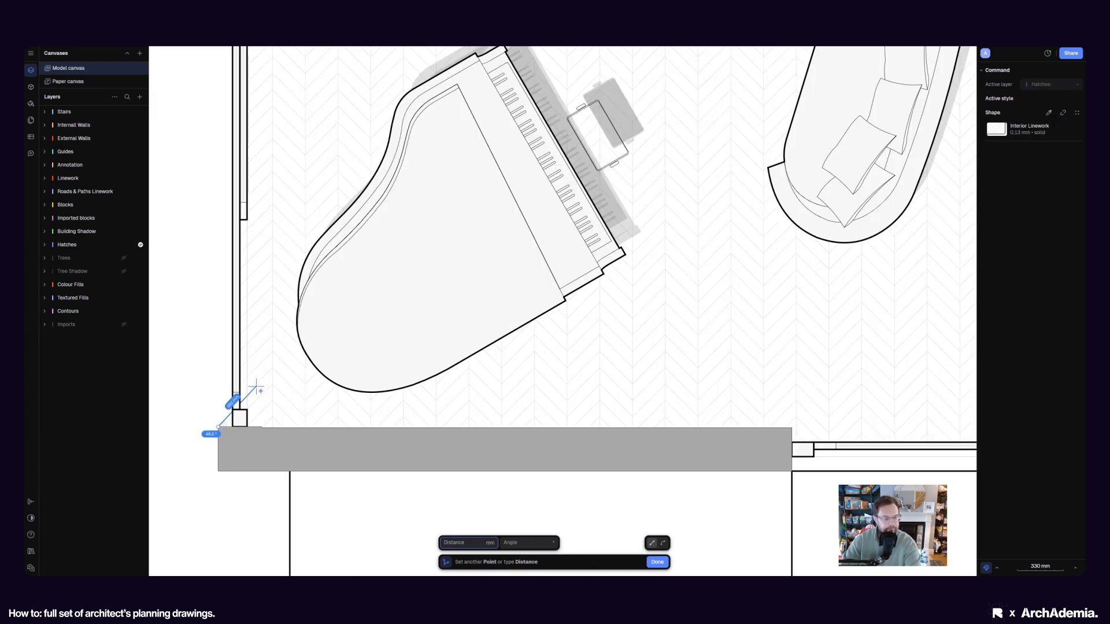
scroll(257, 386, down, 3)
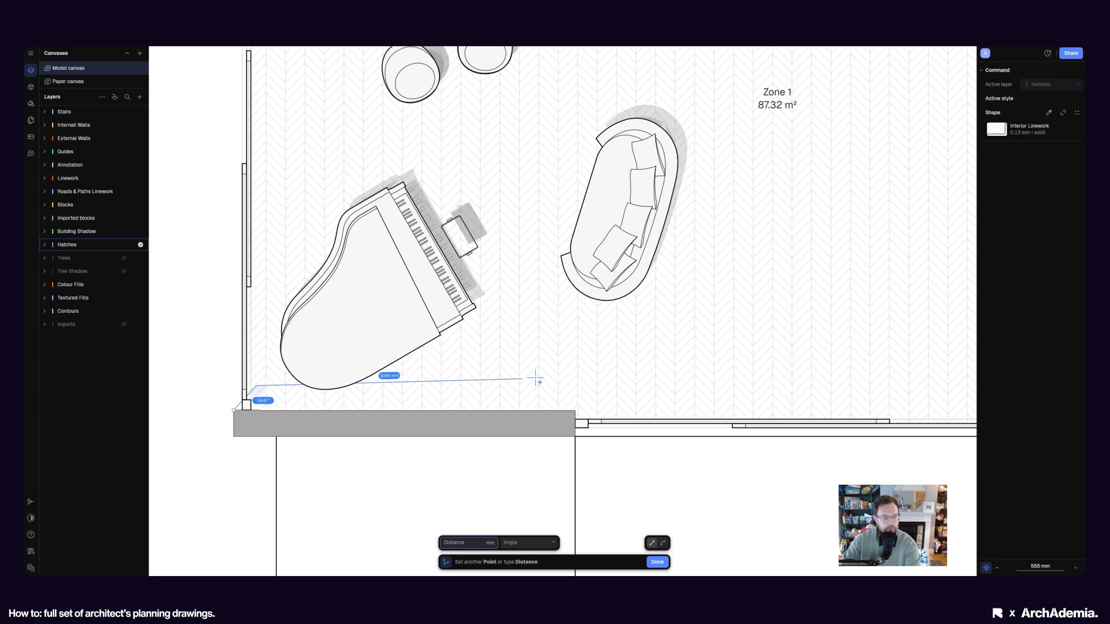
click(588, 386)
scroll(581, 399, up, 6)
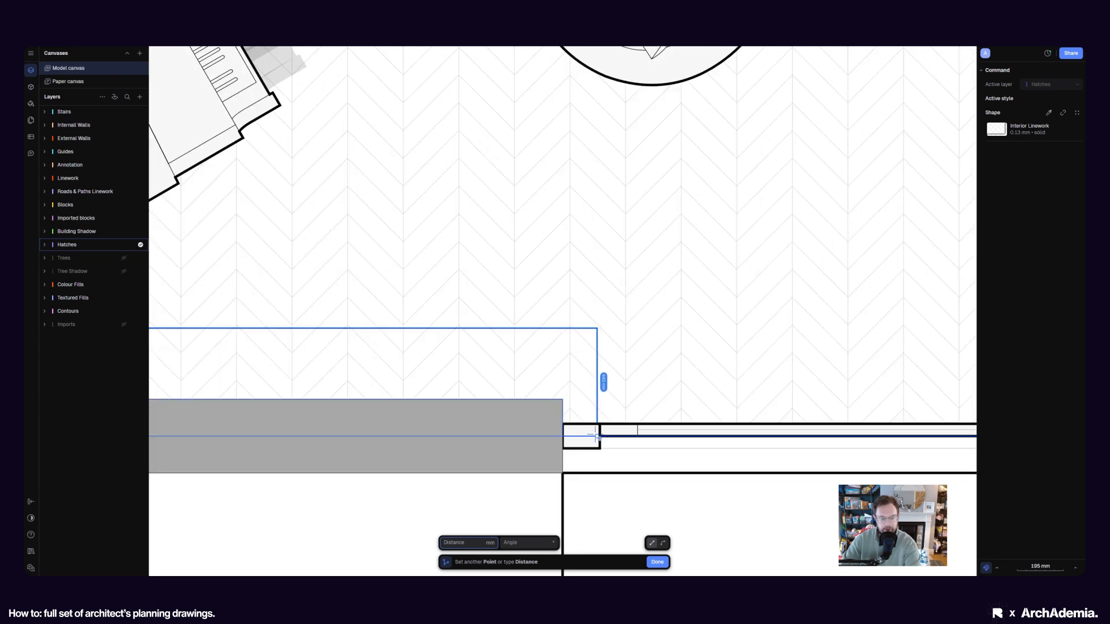
click(597, 438)
click(562, 473)
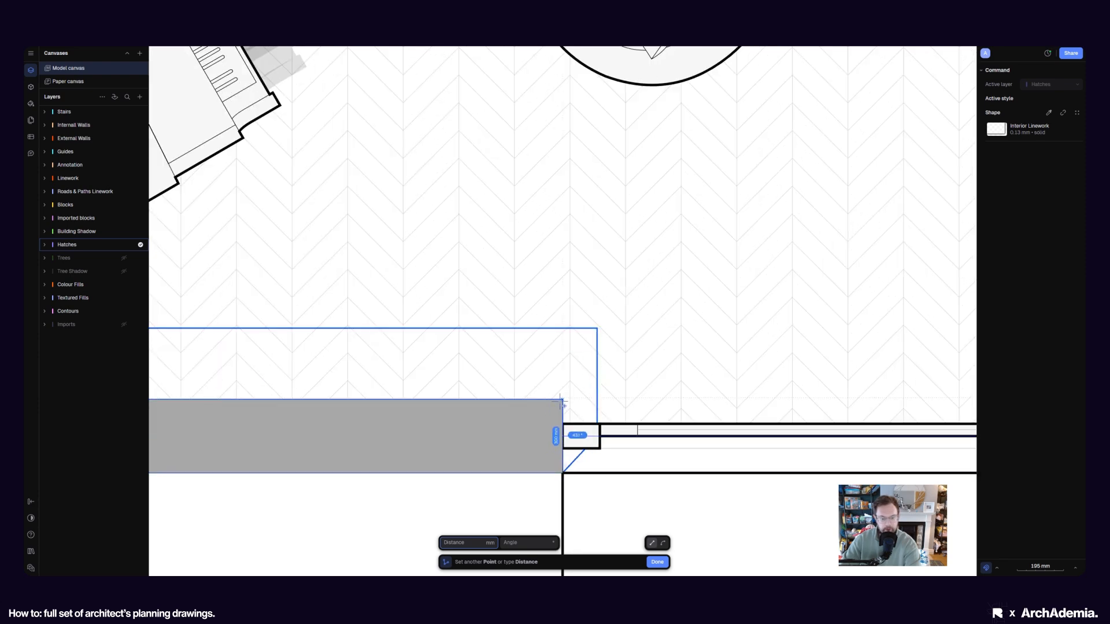
click(562, 400)
scroll(562, 400, down, 5)
scroll(361, 399, up, 6)
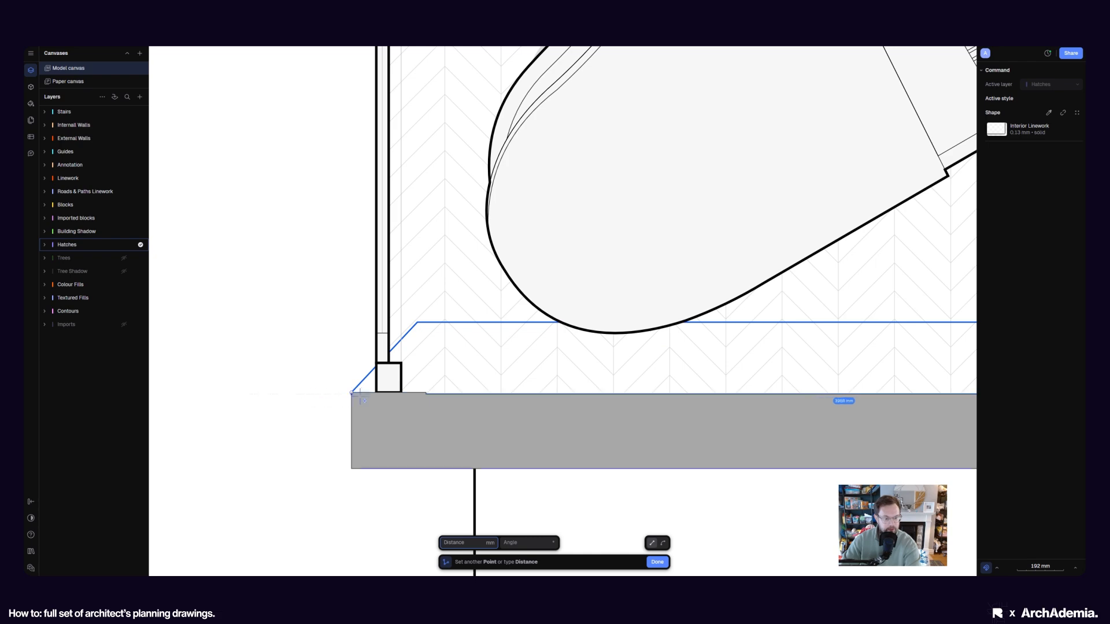
click(353, 393)
scroll(358, 396, down, 5)
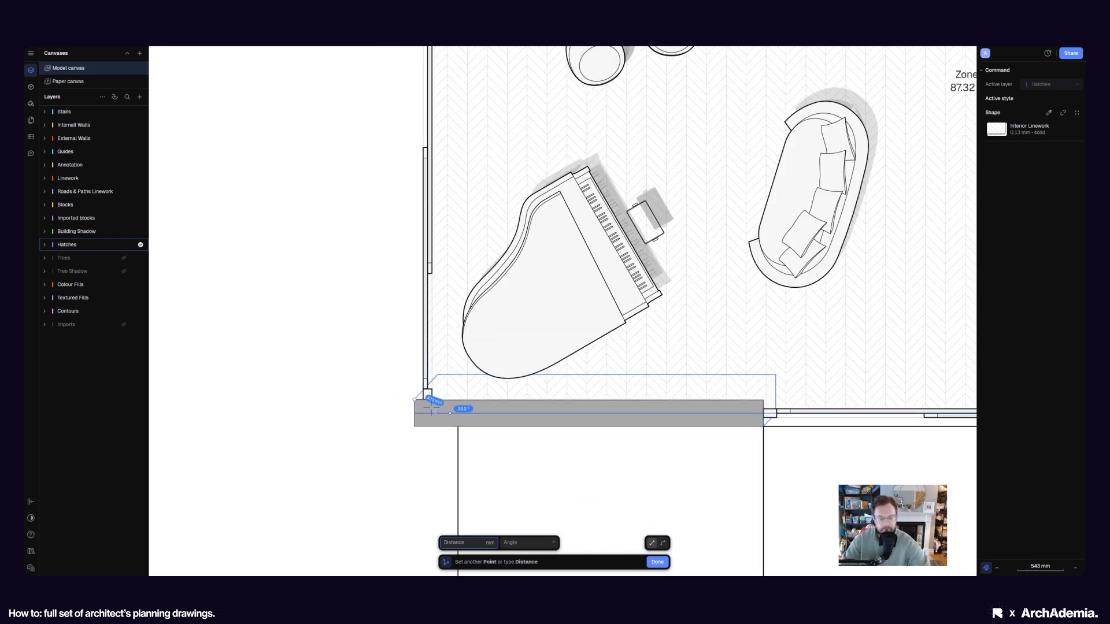
scroll(421, 402, up, 6)
scroll(358, 379, up, 5)
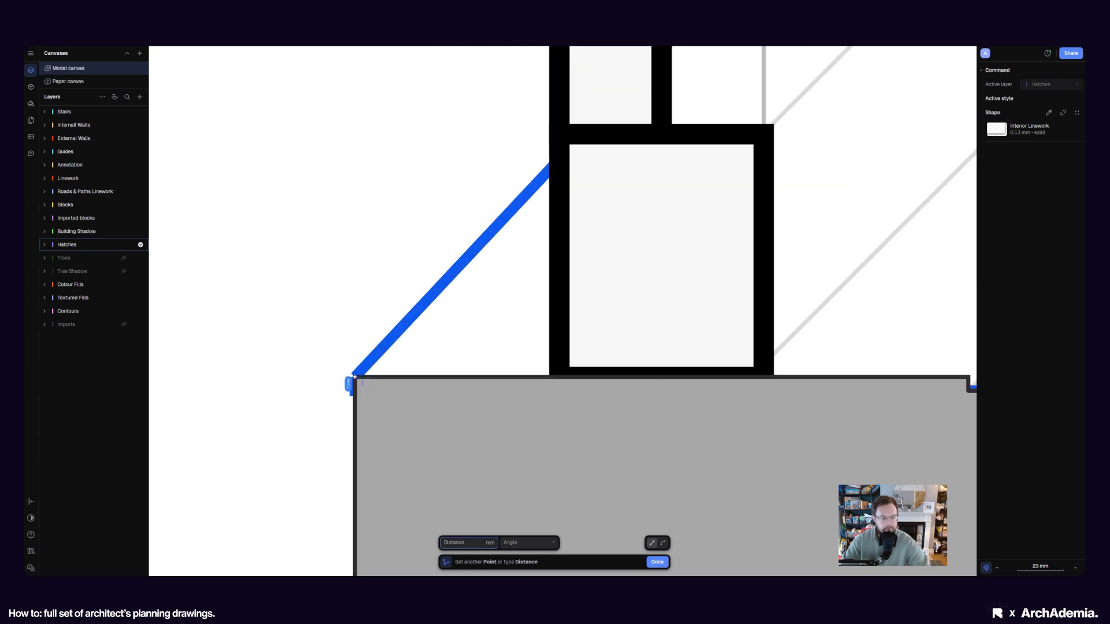
click(350, 379)
scroll(331, 377, down, 5)
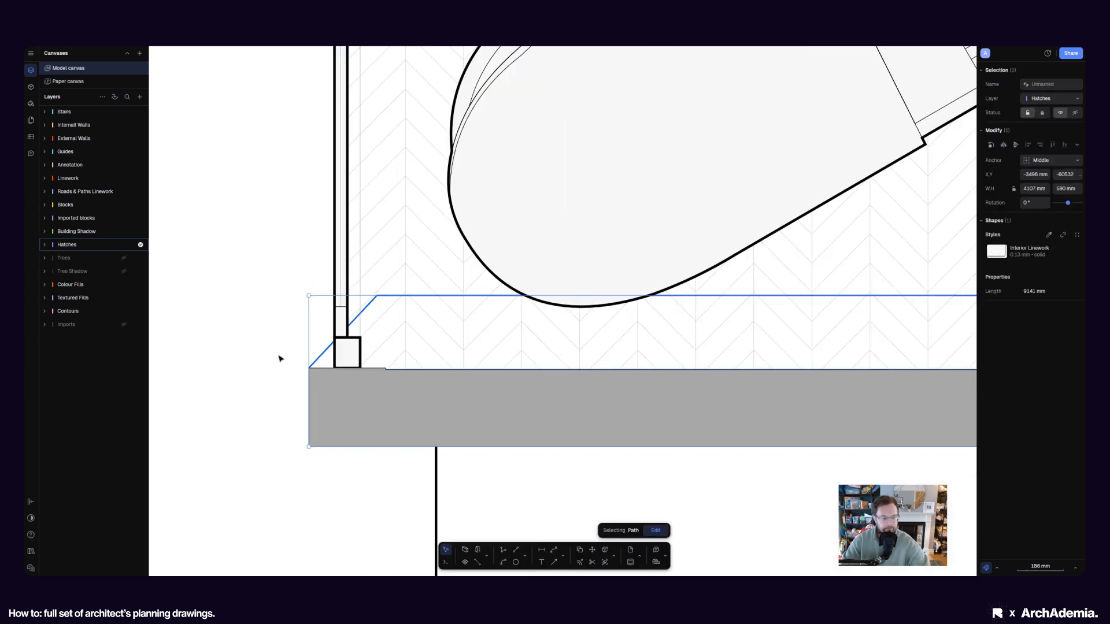
click(364, 310)
key(Delete)
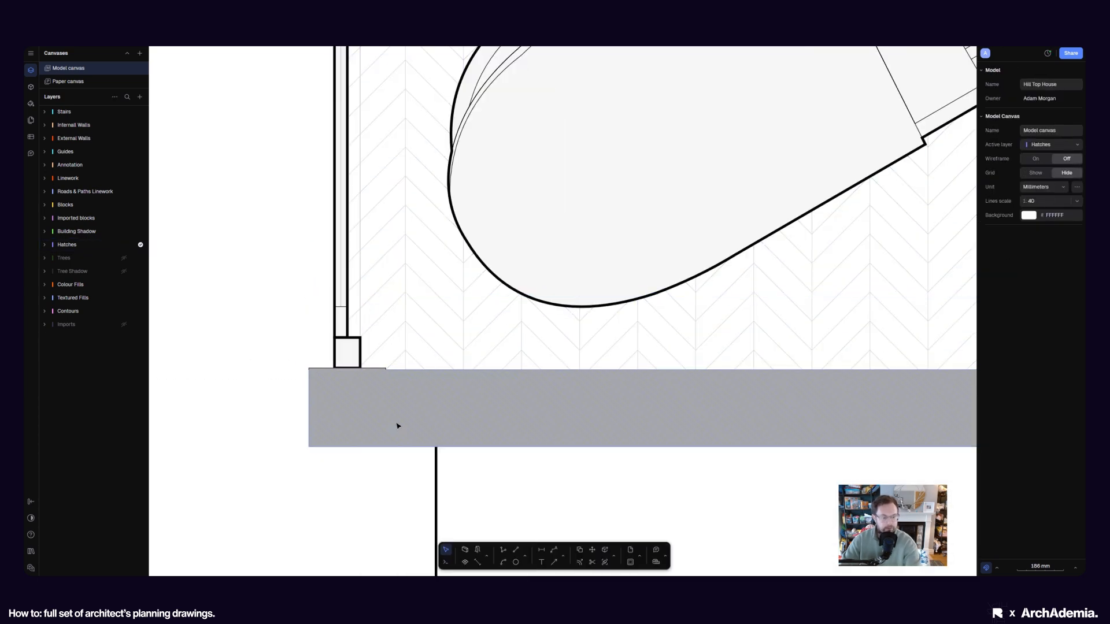
Start a wall shadow outline at the exterior wall corner below the piano, running diagonally inward, parallel to the wall and past its window end
click(503, 549)
click(308, 368)
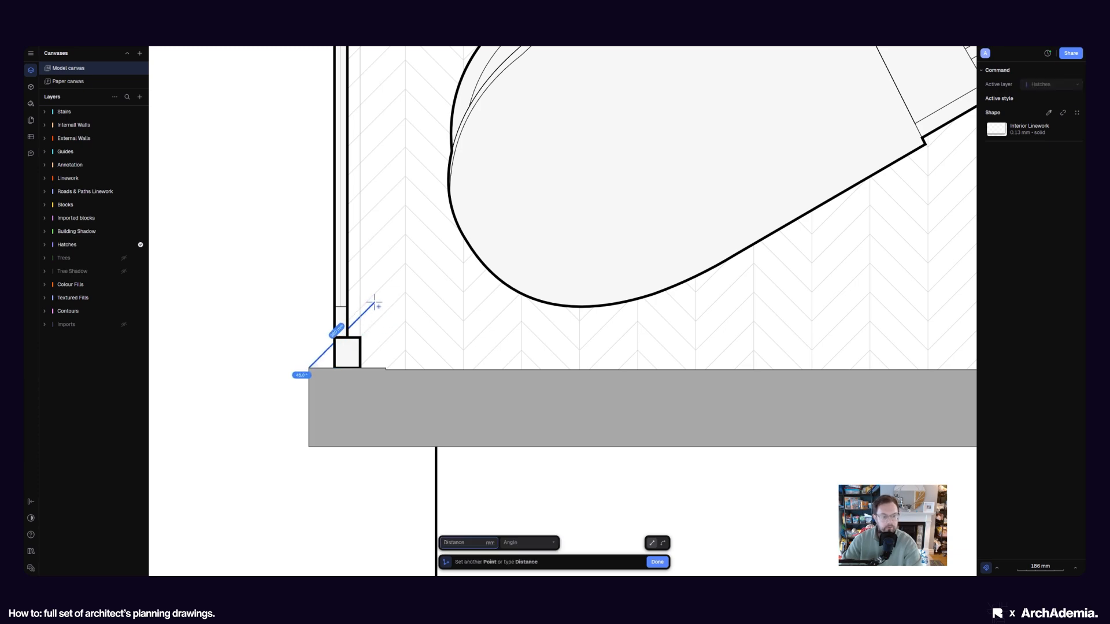
scroll(372, 301, down, 5)
scroll(671, 309, up, 5)
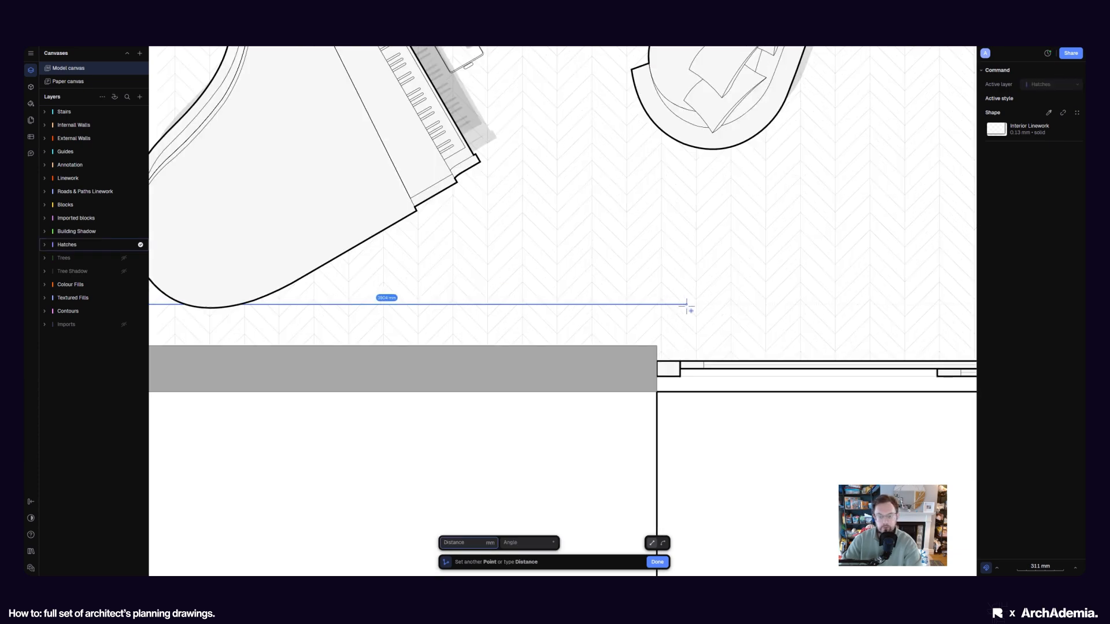
click(688, 305)
scroll(689, 347, up, 3)
scroll(686, 387, up, 3)
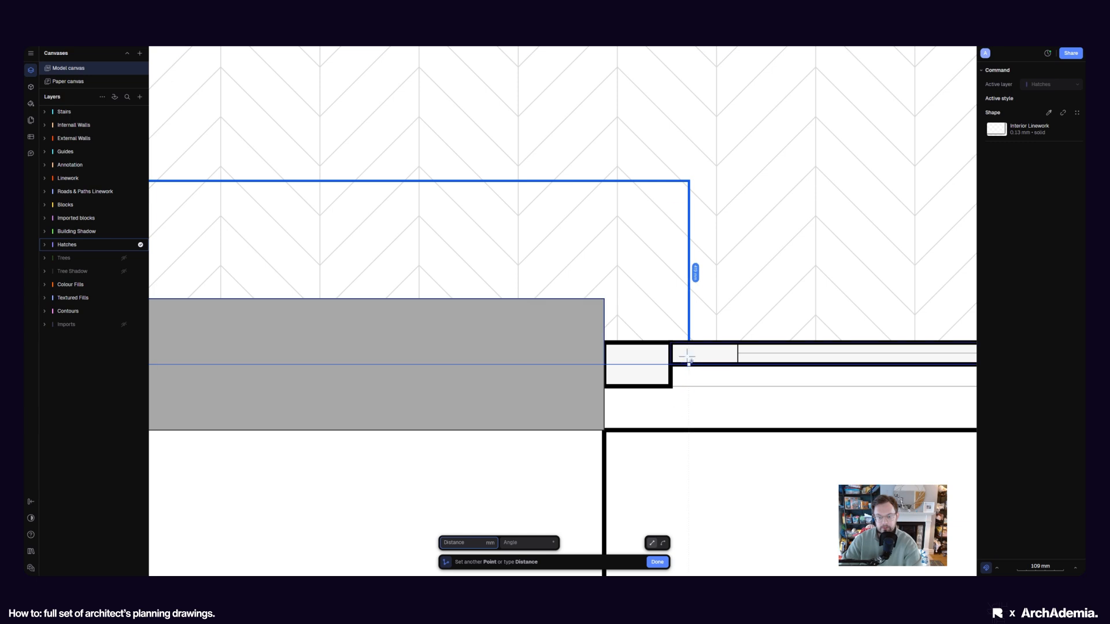
click(689, 323)
Close the shadow outline along the wall's window end and inner face back to the start corner, about 4.2 m wide overall
click(605, 429)
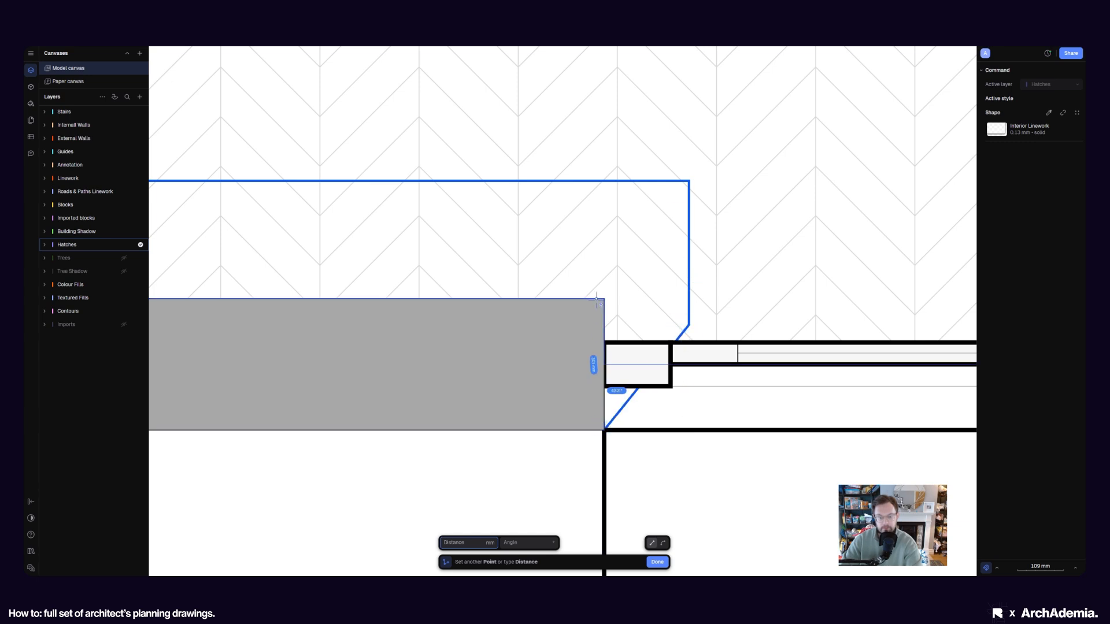
click(605, 299)
scroll(822, 356, down, 5)
middle_drag(289, 342, 546, 345)
scroll(380, 346, up, 8)
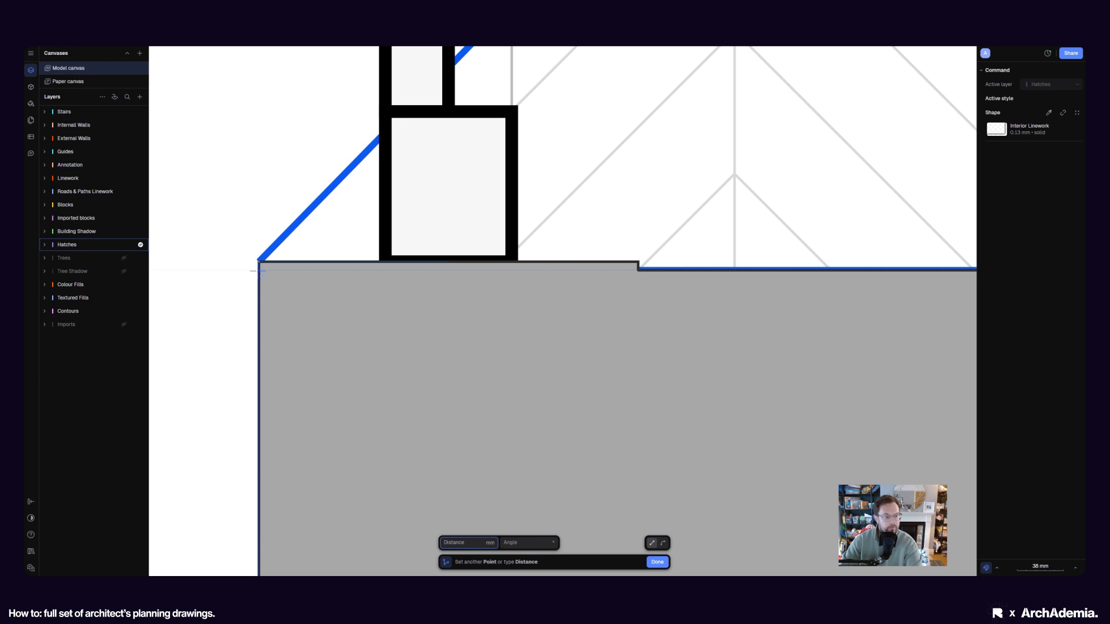
scroll(253, 266, up, 3)
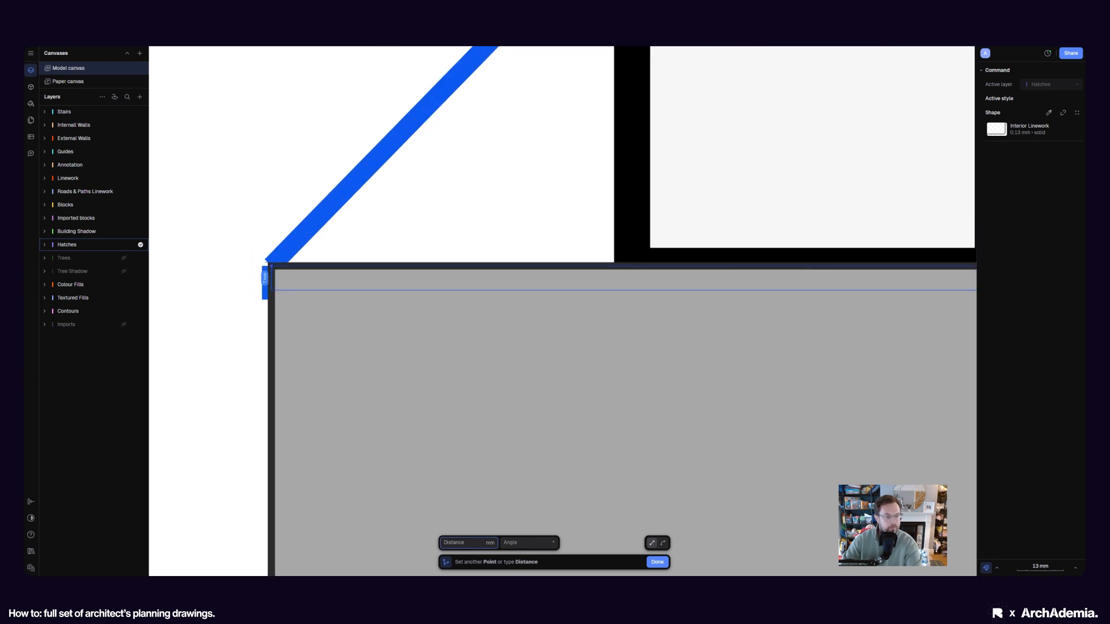
click(258, 263)
scroll(461, 432, down, 5)
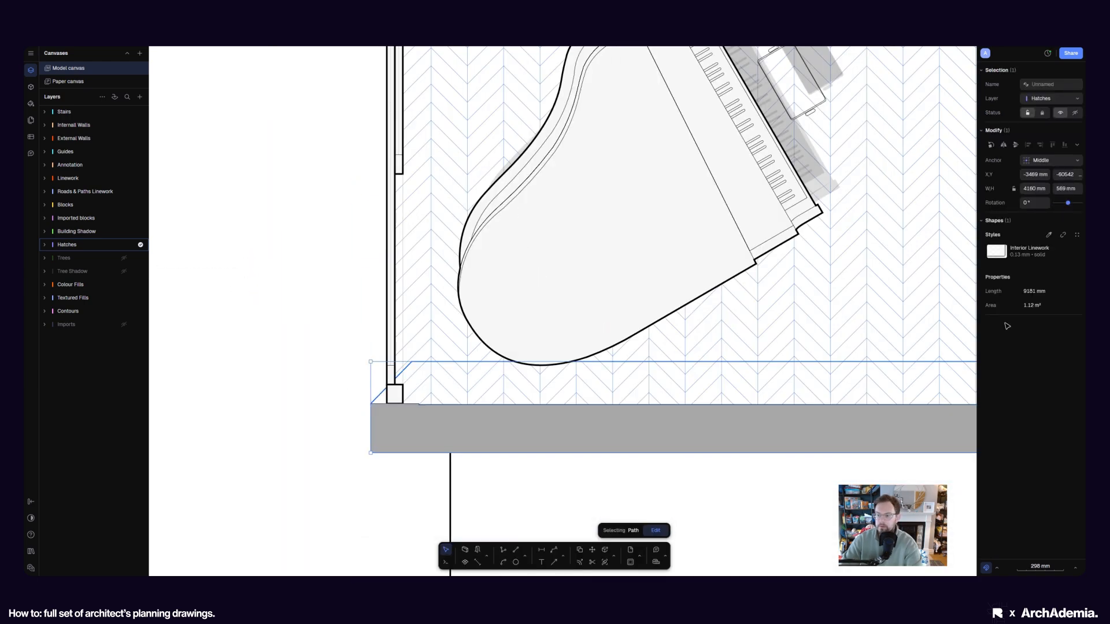
Apply the Building Shadow style to the closed shadow shape along the wall below the piano
click(1006, 251)
click(908, 363)
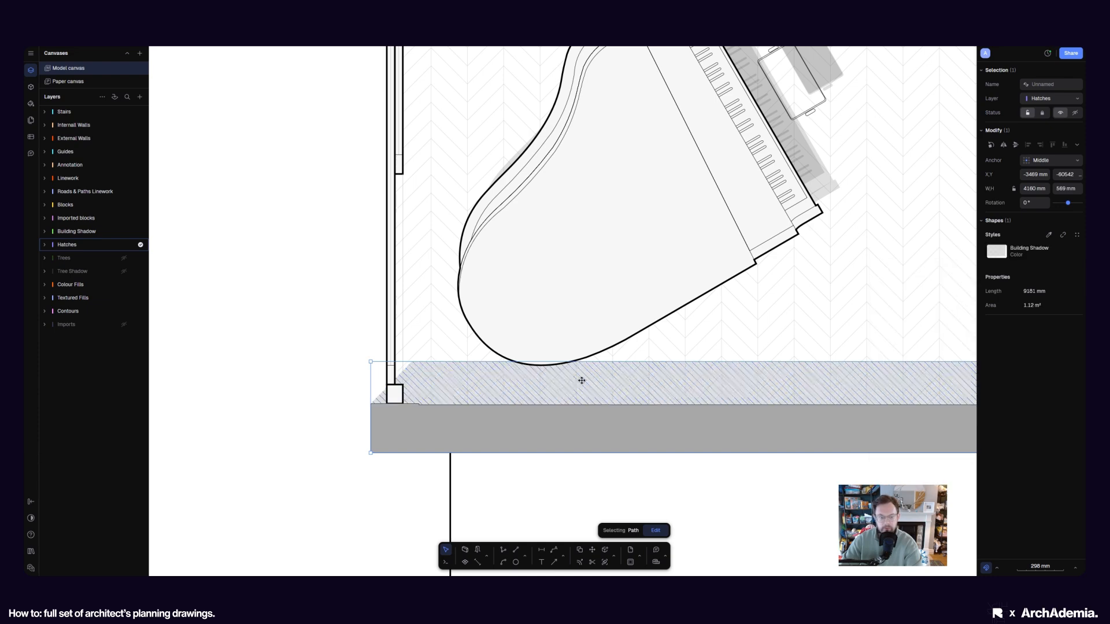
click(255, 379)
scroll(352, 445, down, 5)
scroll(469, 426, up, 2)
scroll(497, 424, up, 2)
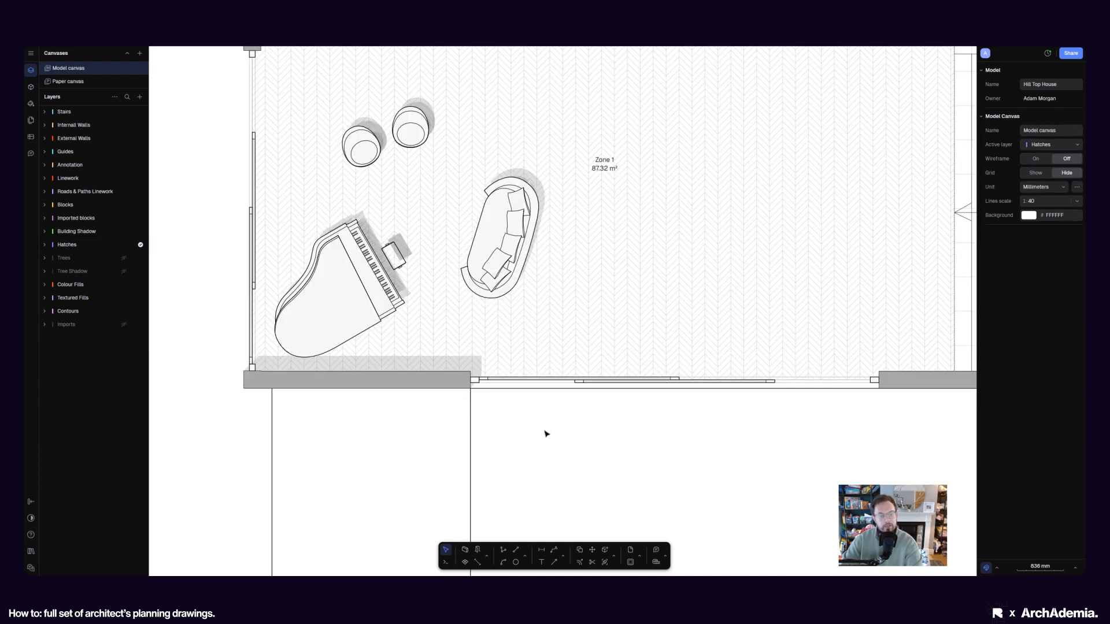
scroll(546, 434, down, 5)
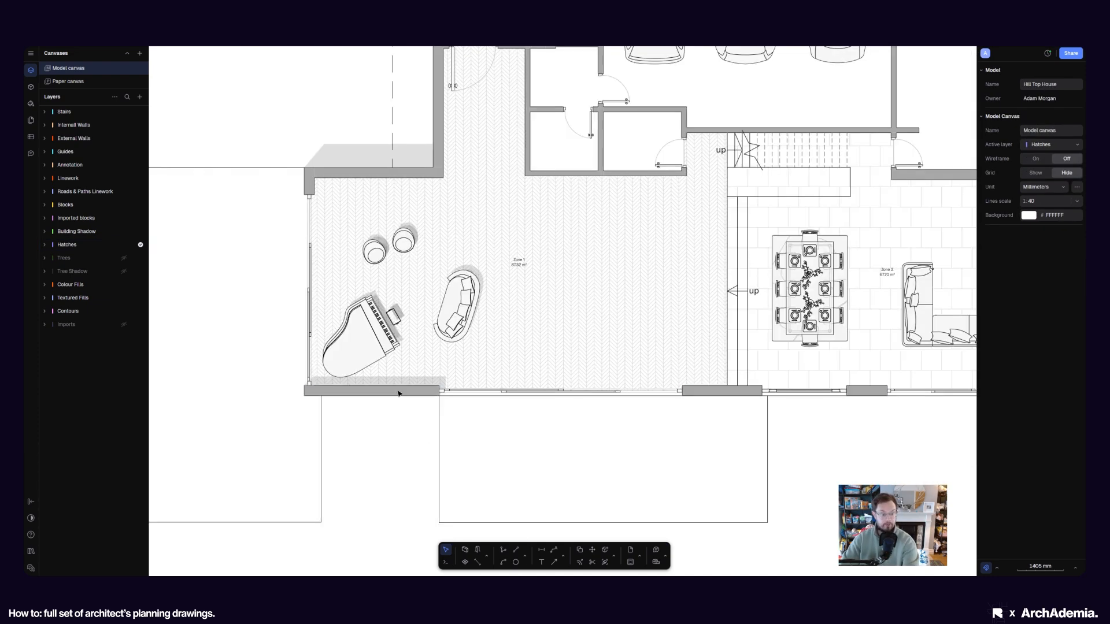
scroll(580, 447, up, 2)
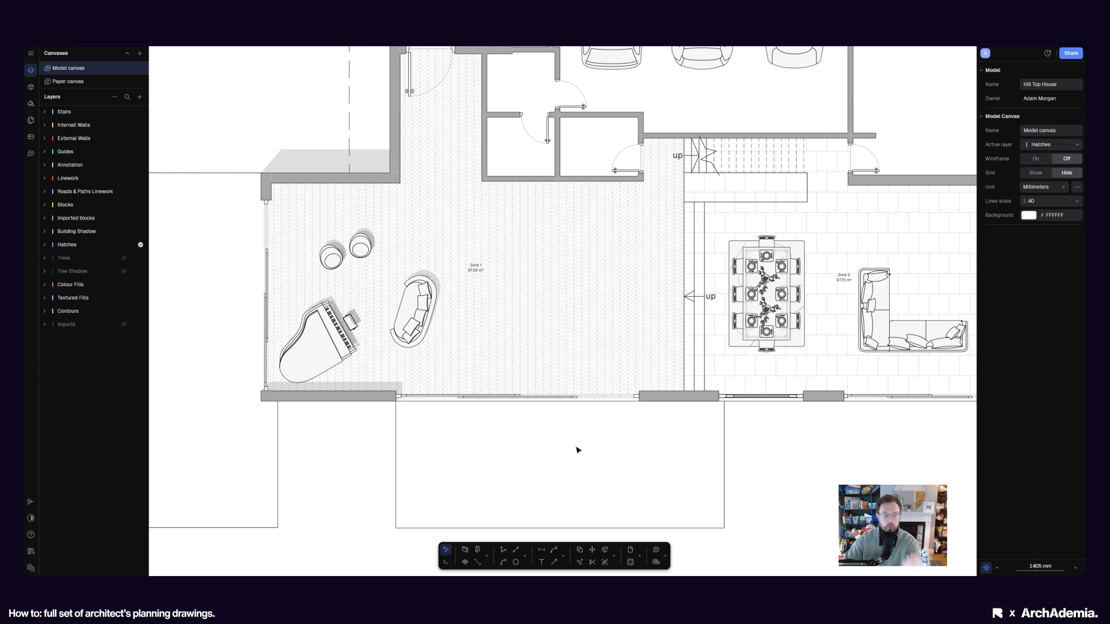
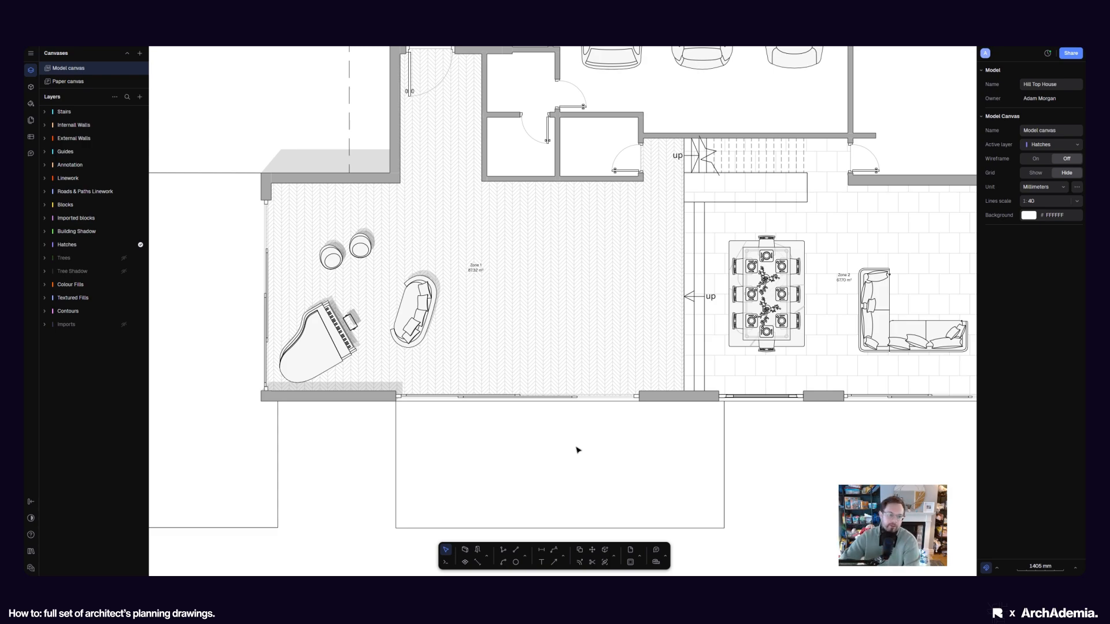
scroll(498, 444, right, 3)
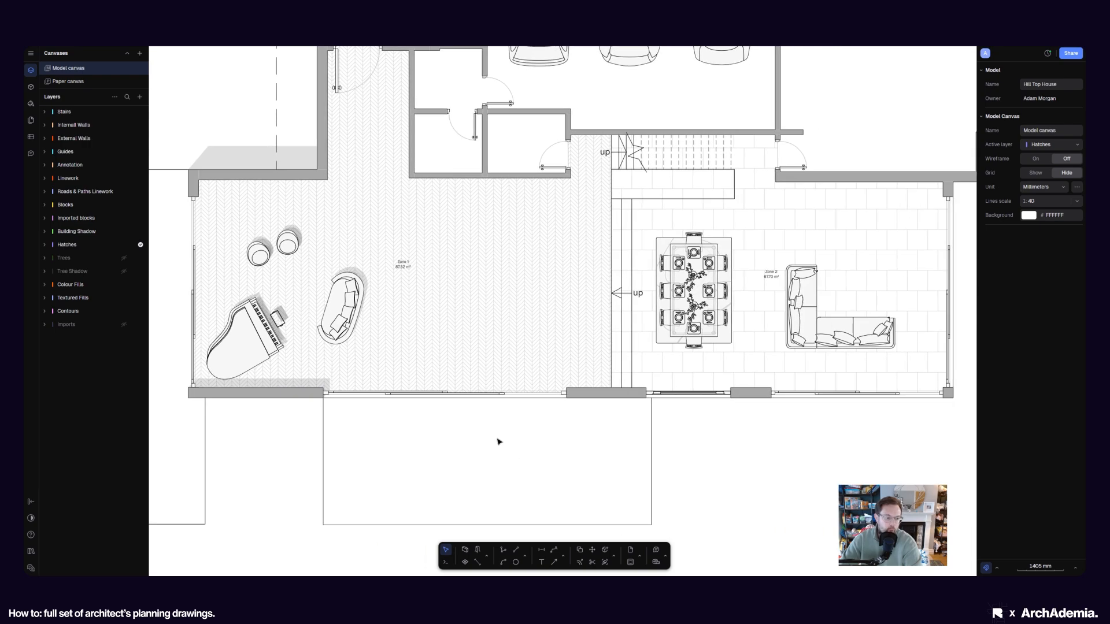
click(503, 550)
scroll(581, 378, up, 5)
click(541, 405)
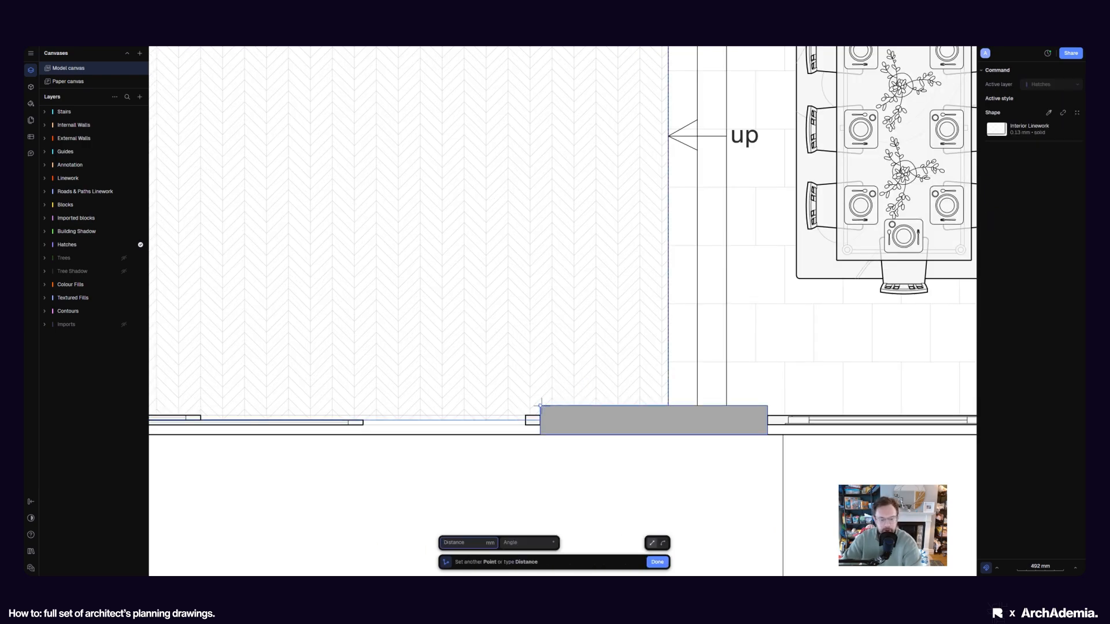
scroll(566, 382, down, 5)
scroll(552, 384, up, 3)
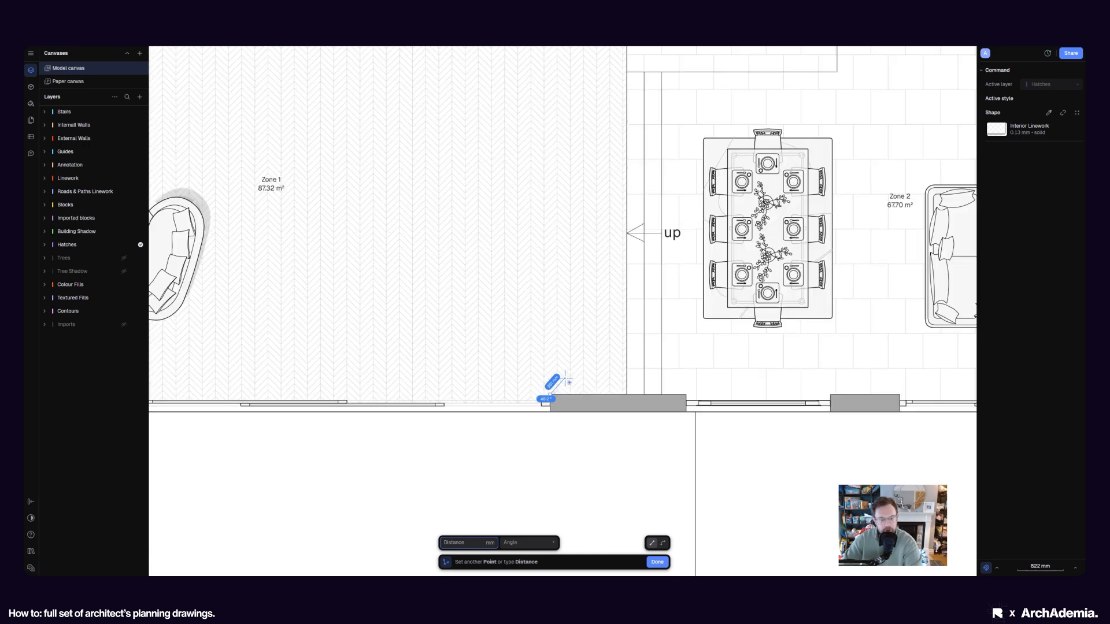
scroll(558, 381, down, 3)
key(Escape)
Copy the wall shadow below the piano onto the next exterior wall segment, aligning it with that wall's corner beside the sliding doors
scroll(275, 384, up, 5)
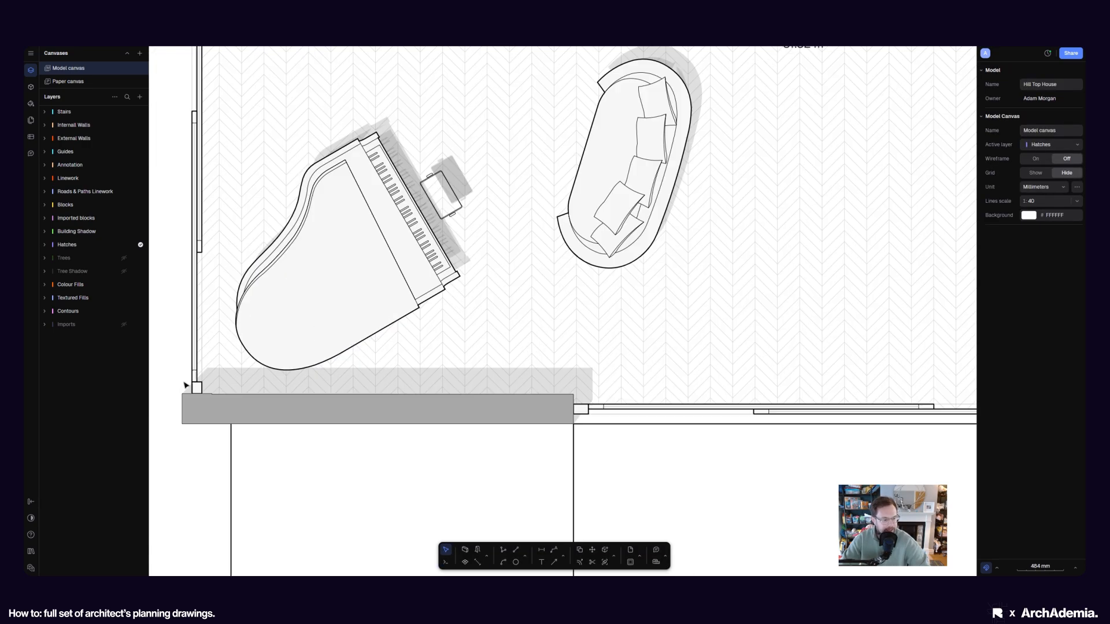
click(250, 375)
scroll(249, 375, down, 4)
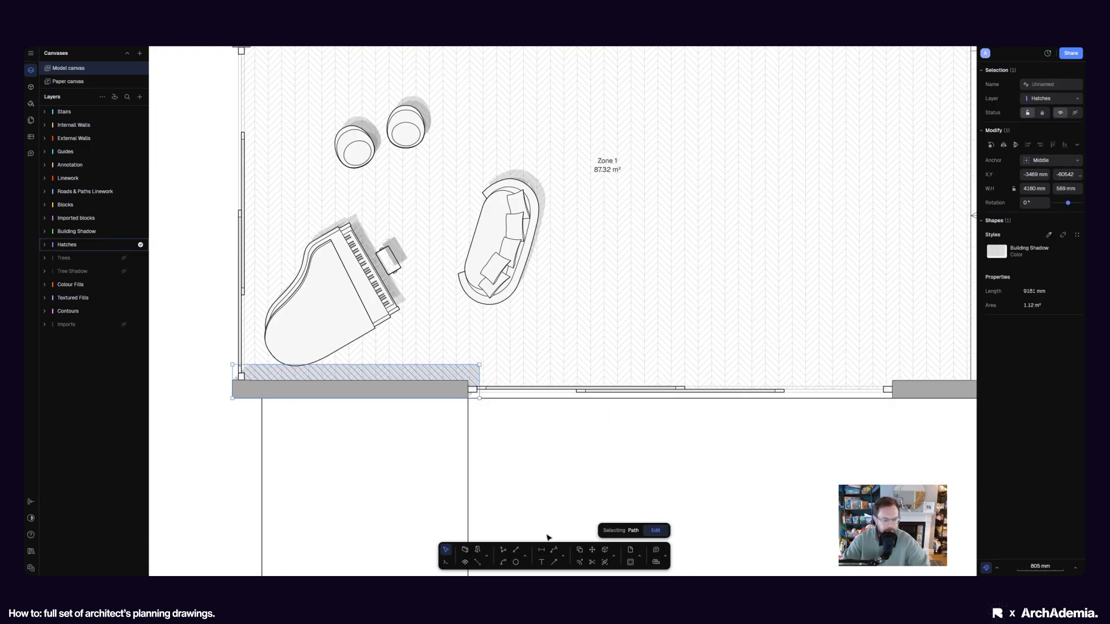
click(579, 551)
scroll(496, 386, up, 4)
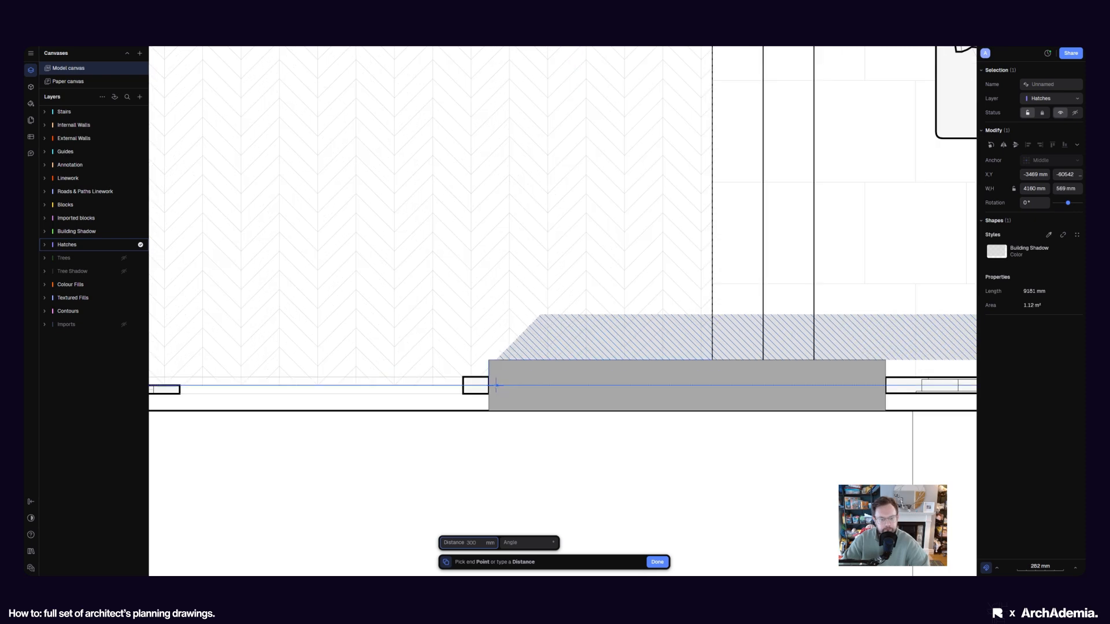
click(489, 386)
scroll(430, 390, down, 4)
key(Escape)
Open the copied shadow's path for point editing at the end that overruns the wall segment across the window
scroll(676, 418, up, 2)
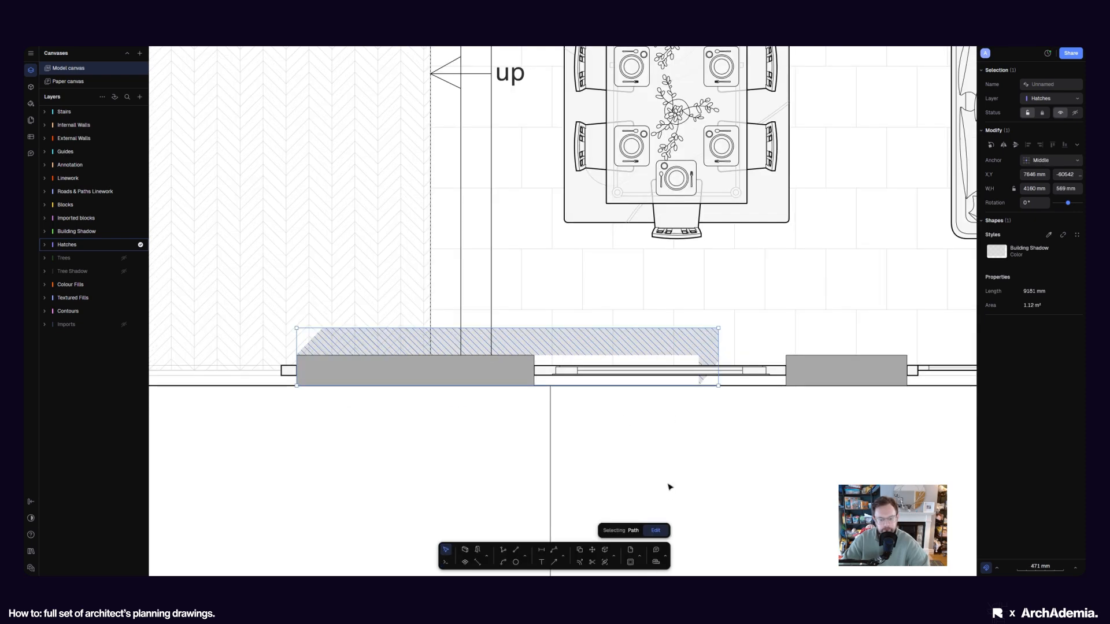
click(656, 531)
scroll(710, 386, up, 2)
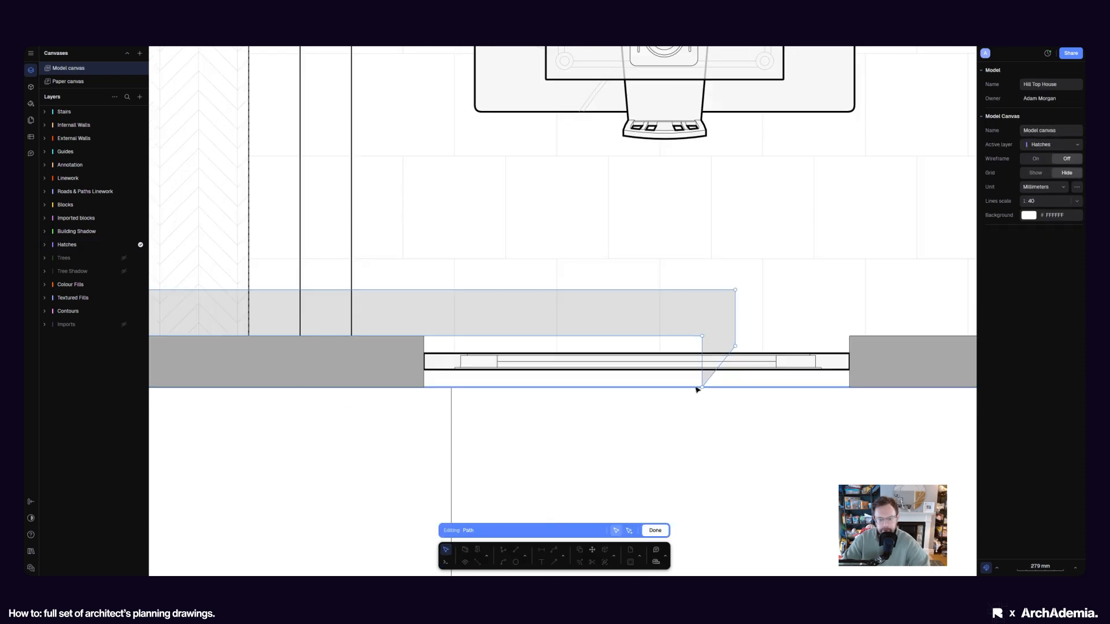
click(684, 273)
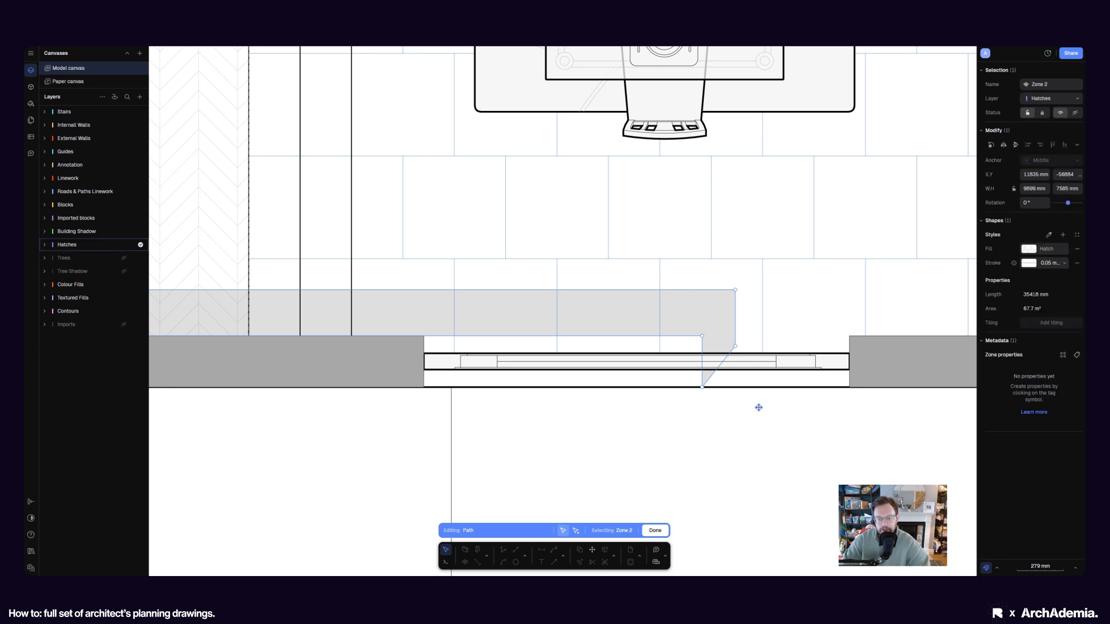
Pull the two end edges of the wall shadow back so it stops at the wall's edge beside the window opening
click(678, 462)
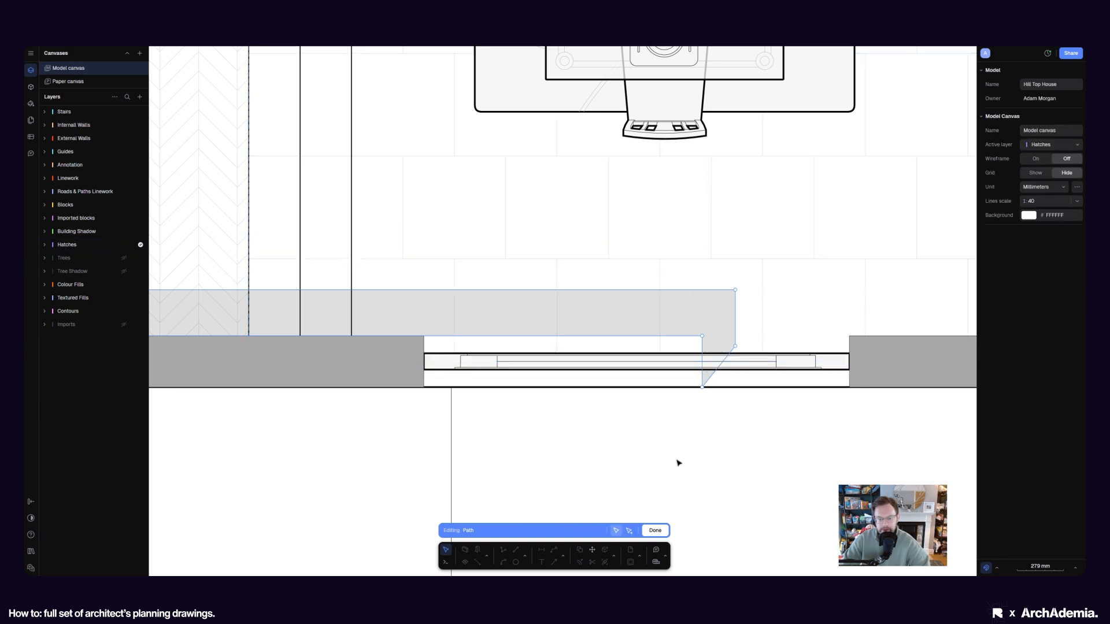
drag(702, 349, 426, 345)
drag(735, 322, 458, 321)
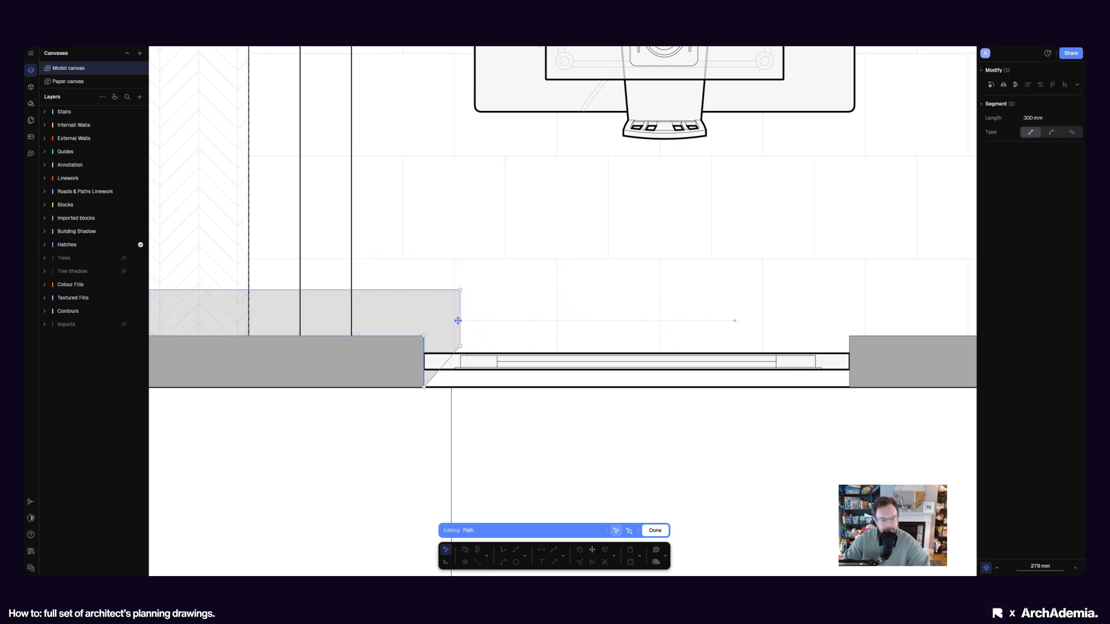
click(654, 531)
Examine the wall shadows and floor hatches across the ground-floor plan
scroll(684, 427, down, 10)
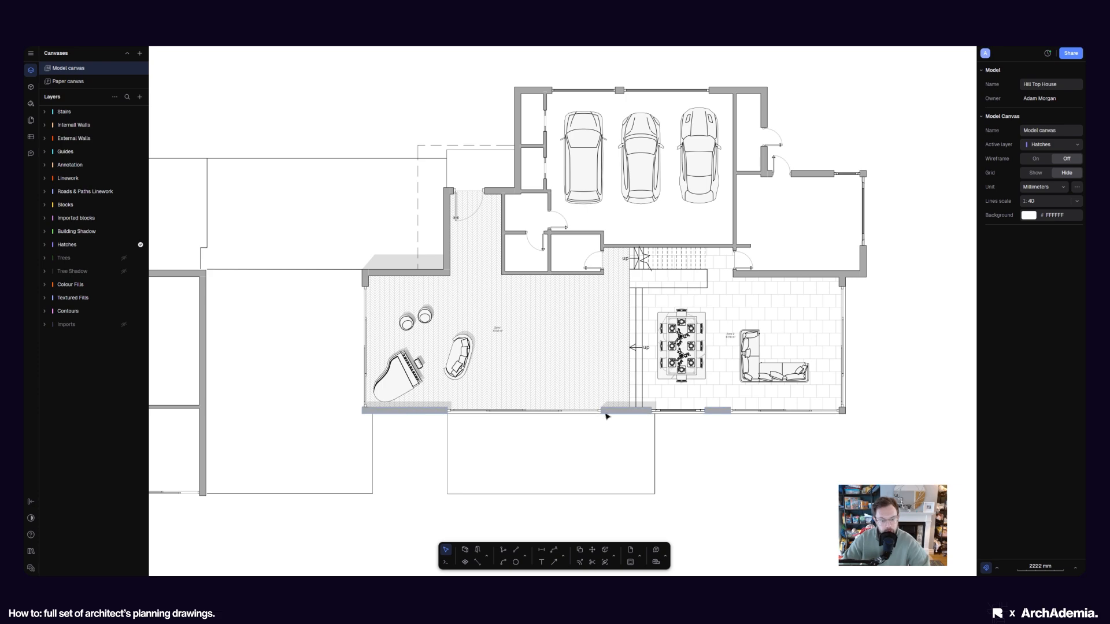
scroll(613, 430, up, 5)
scroll(578, 442, left, 1)
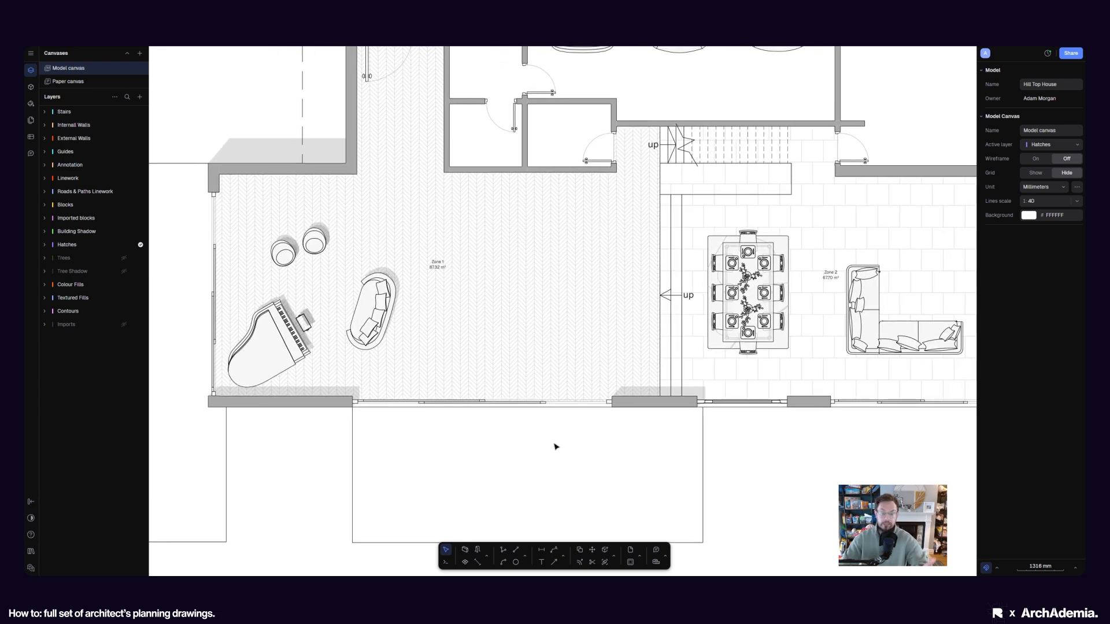
scroll(538, 447, down, 5)
scroll(530, 418, up, 10)
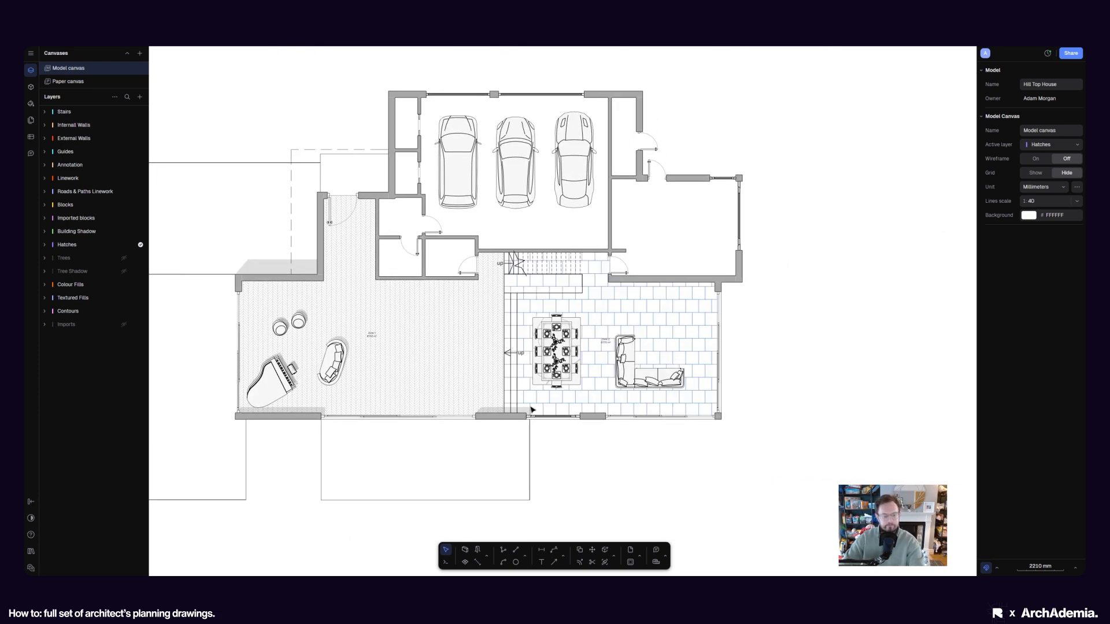
click(535, 412)
scroll(535, 413, down, 5)
click(590, 461)
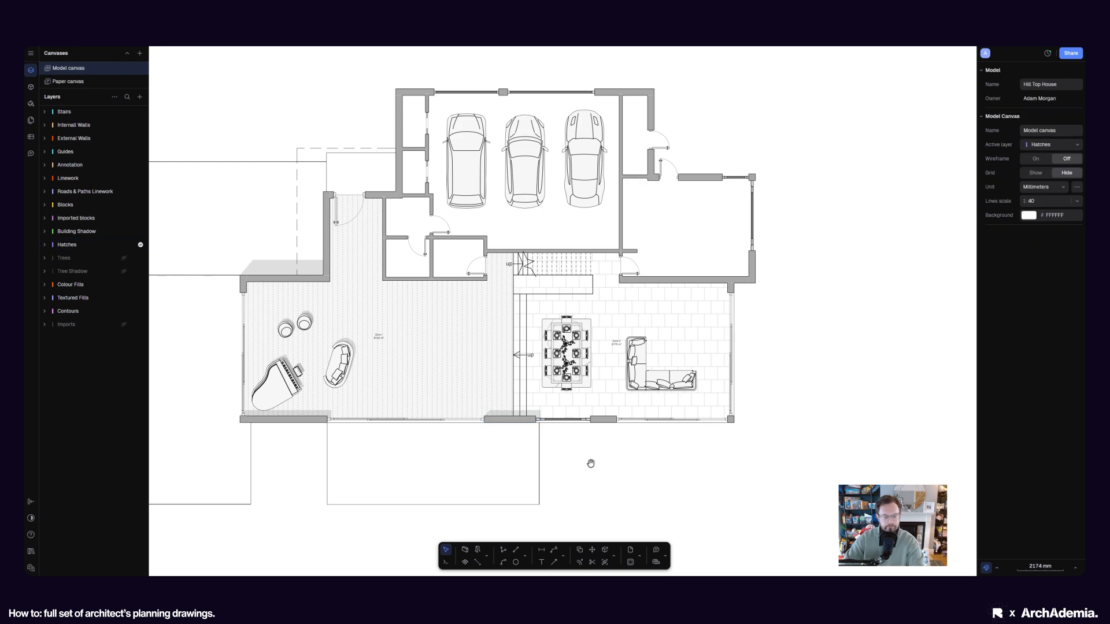
scroll(427, 449, up, 2)
scroll(328, 414, up, 3)
scroll(327, 414, down, 5)
scroll(362, 439, up, 5)
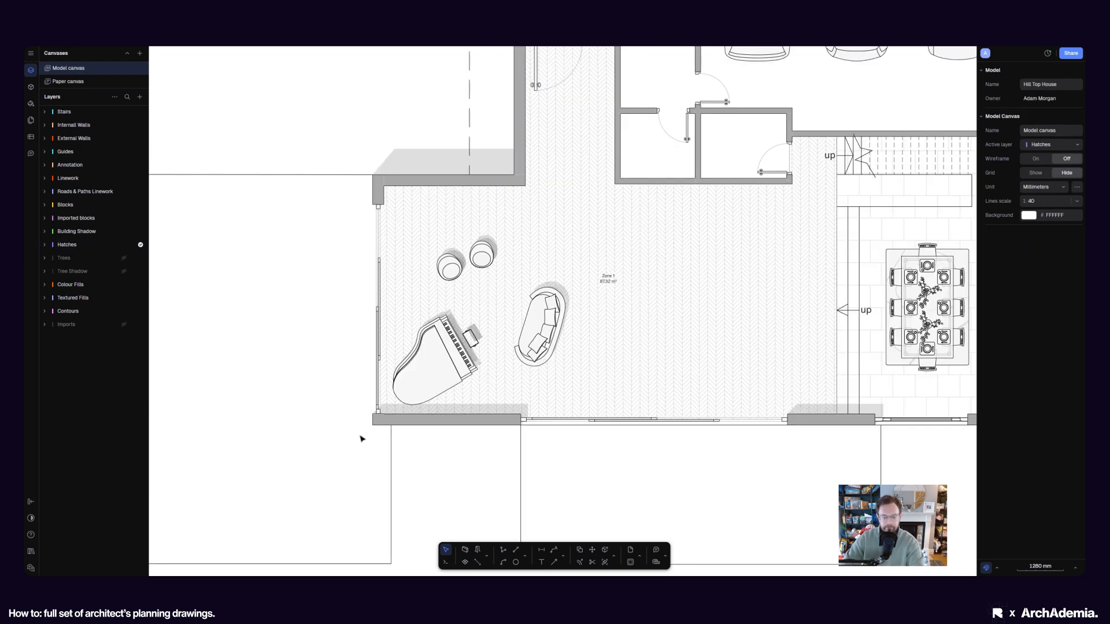
click(542, 551)
scroll(456, 478, down, 3)
scroll(476, 477, right, 2)
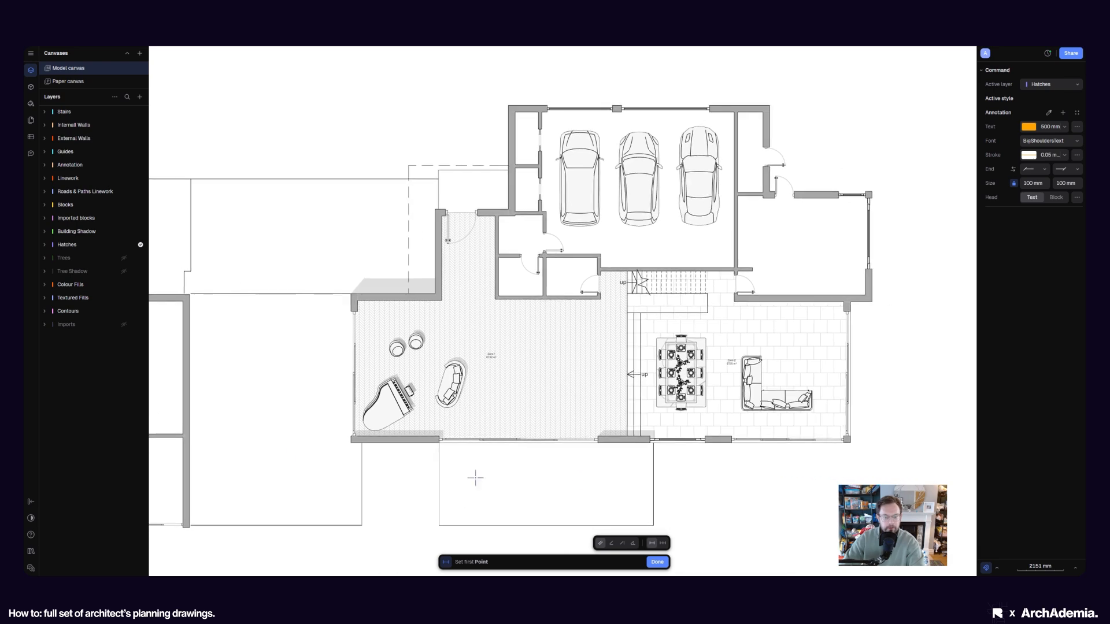
scroll(330, 443, up, 3)
click(352, 442)
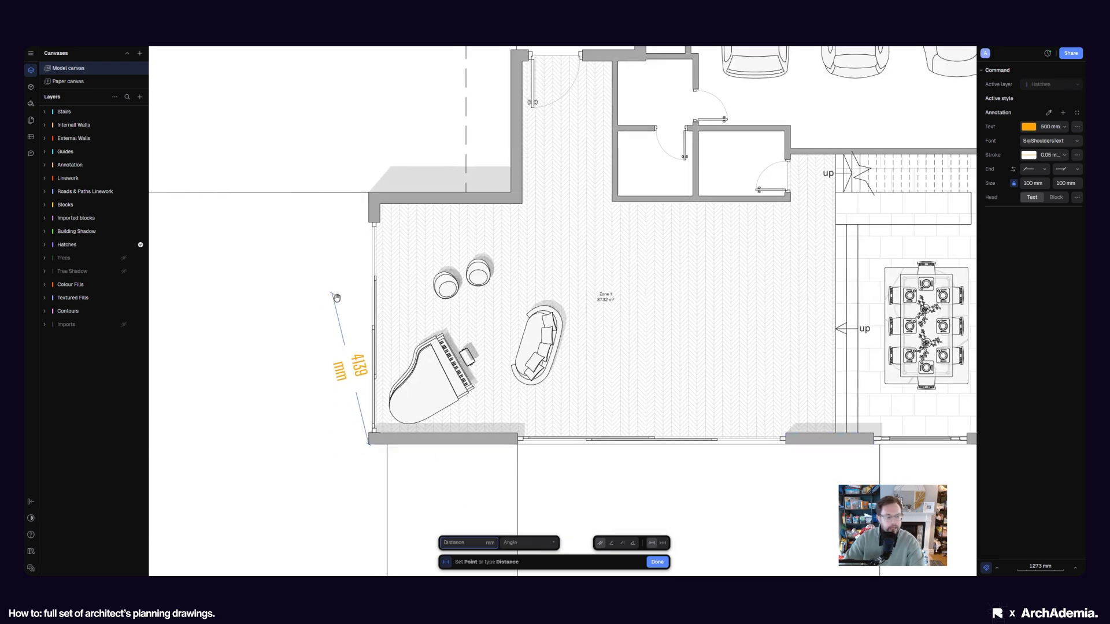
scroll(347, 298, up, 1)
key(Escape)
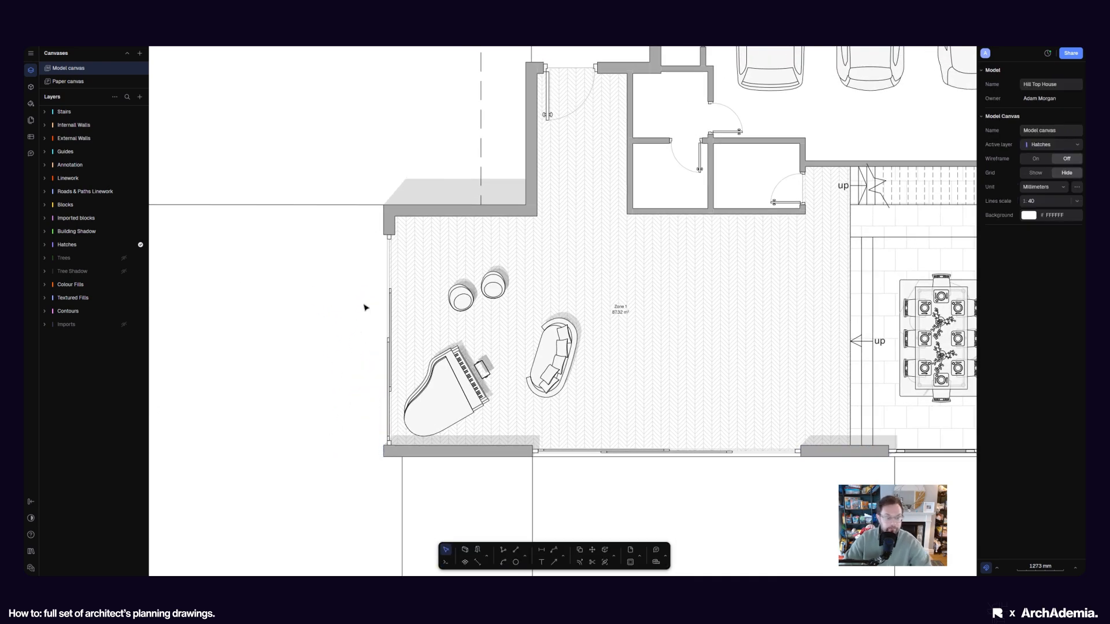
Set the dimension annotation font to HelveticaNowText-Regular and try it on a dimension from the lower corner of the piano room
click(542, 551)
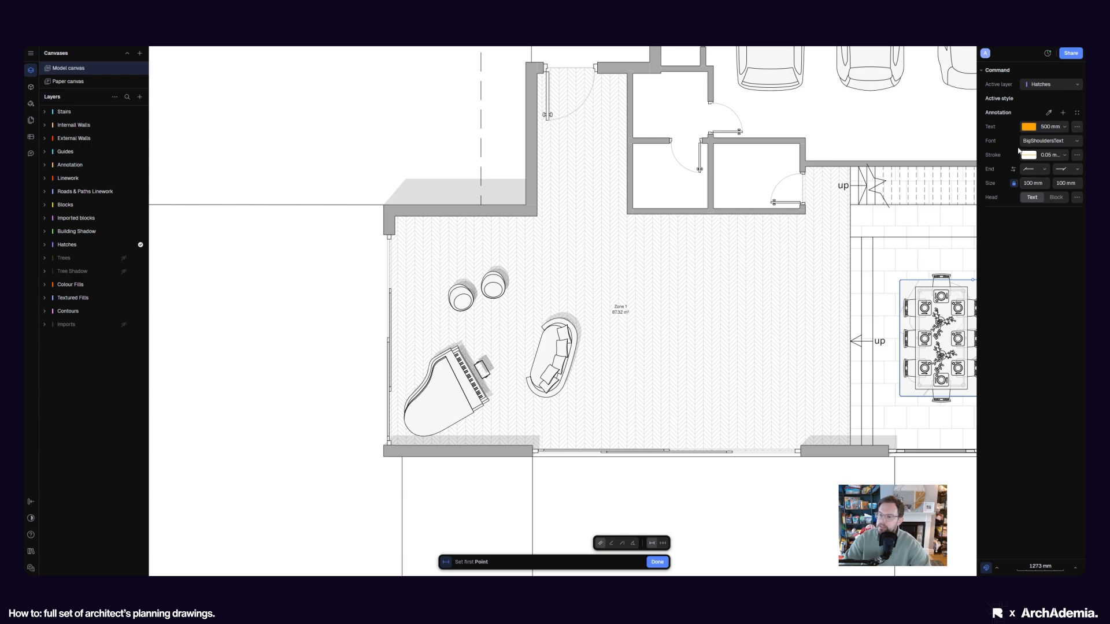
click(1078, 141)
click(913, 189)
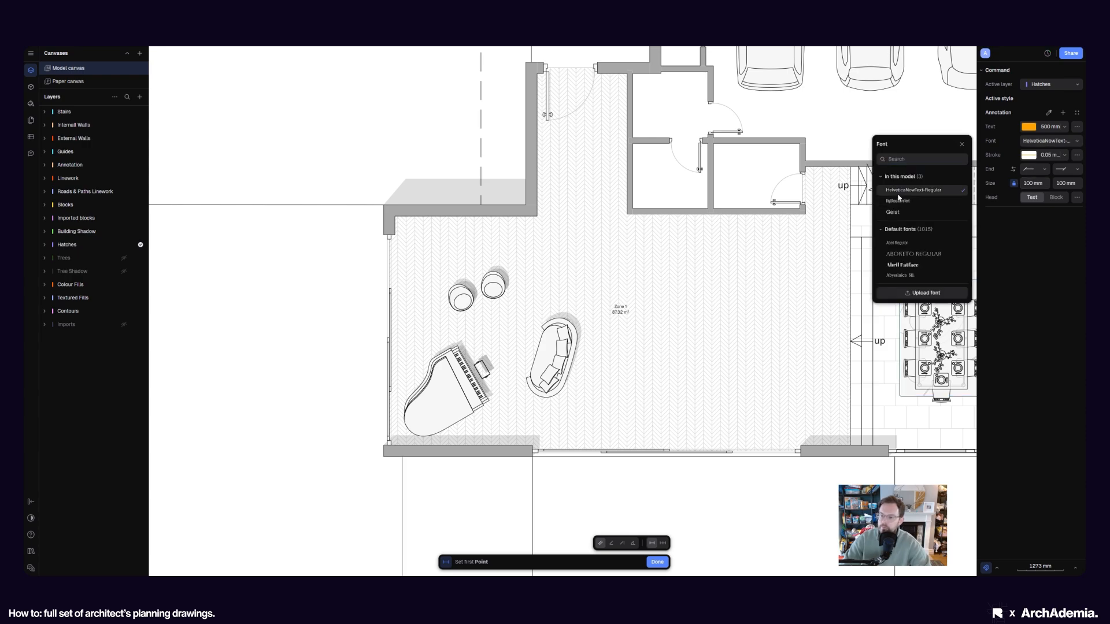
key(Escape)
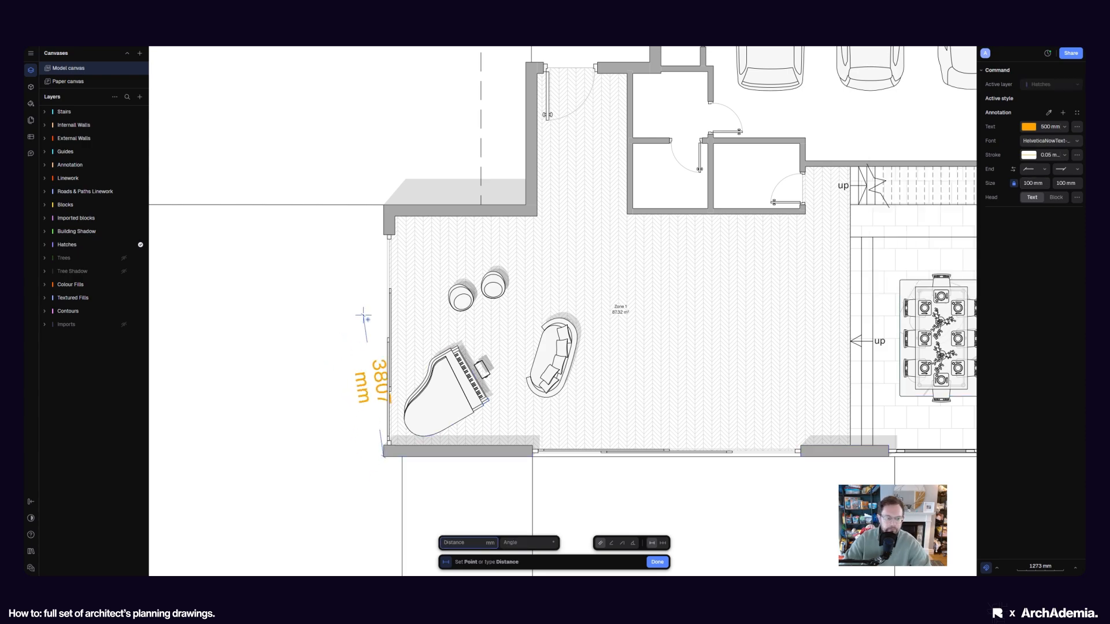
key(Escape)
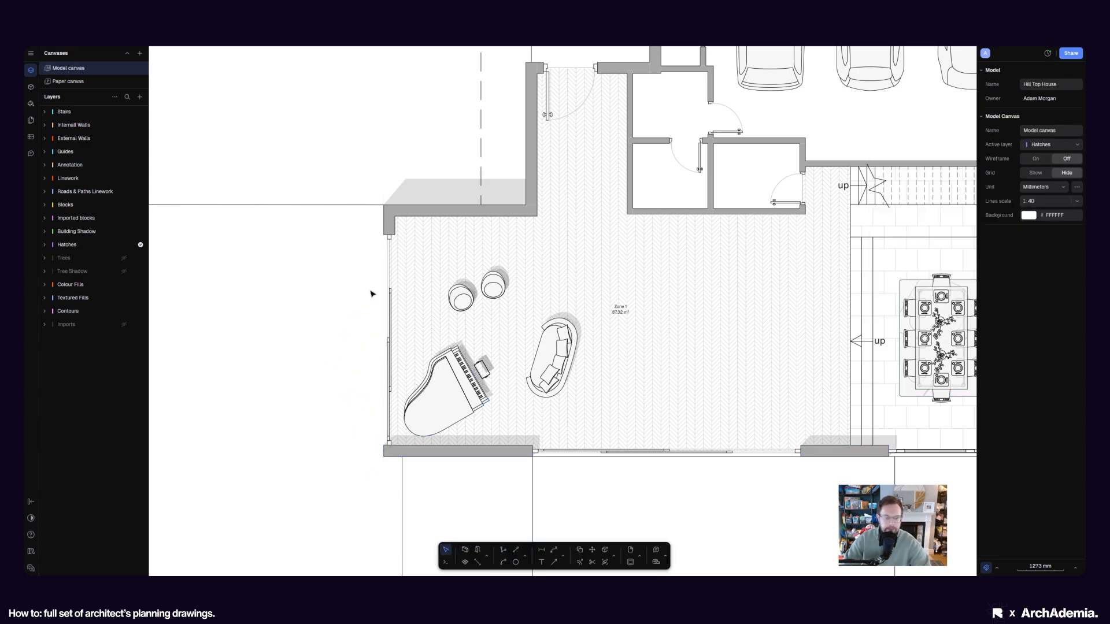
Set the dimension text size to 100 mm and dimension the external wall beside the piano from corner to corner
click(542, 551)
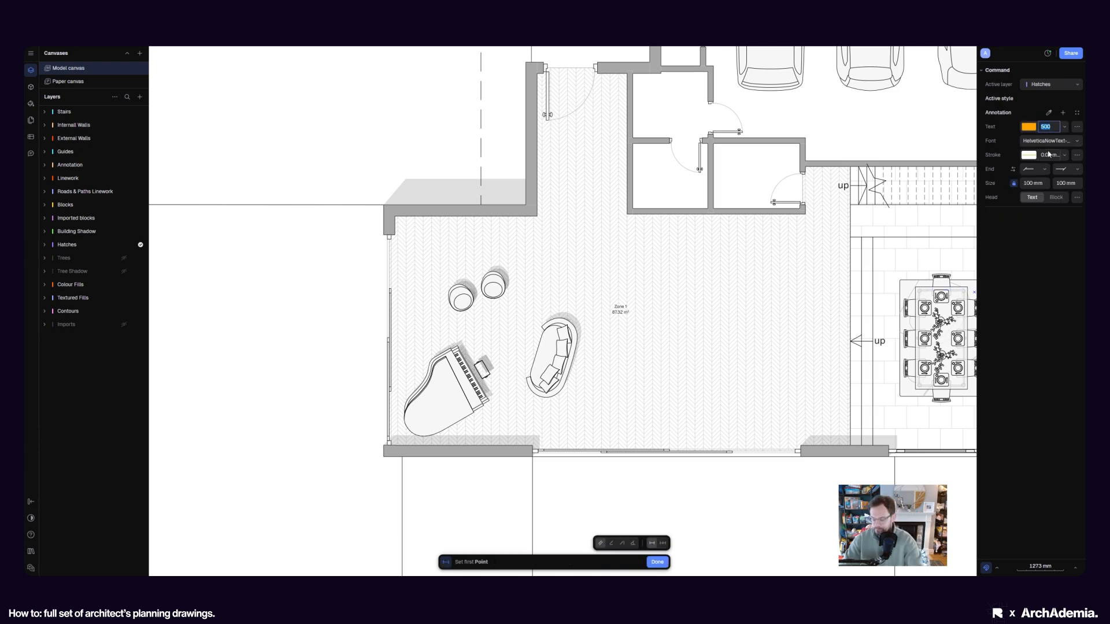
text(100)
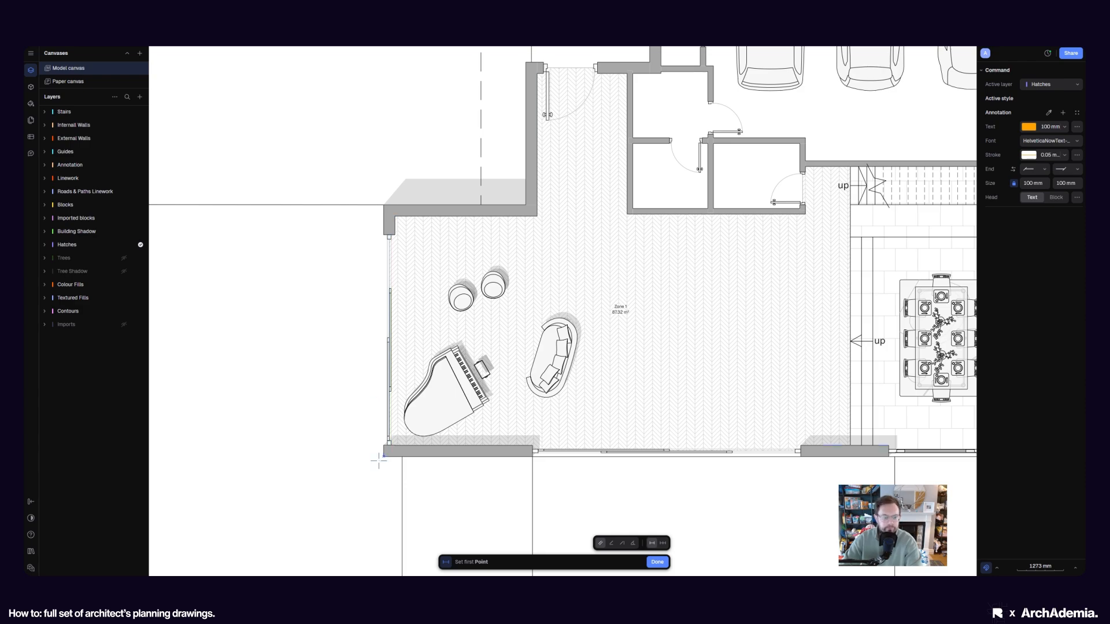
click(383, 456)
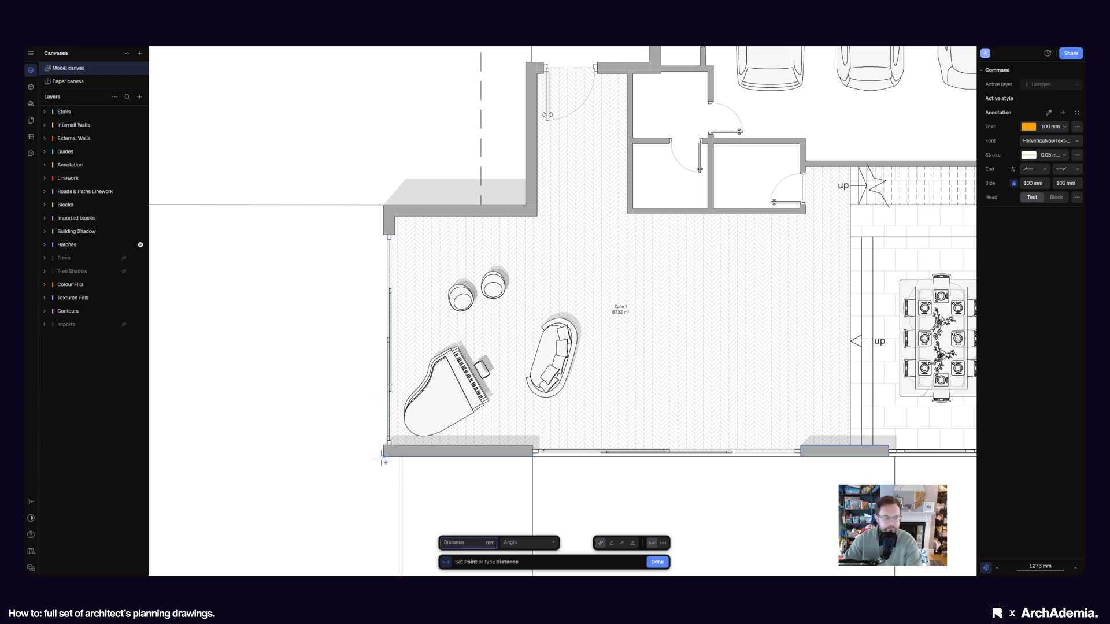
click(384, 205)
scroll(362, 306, up, 5)
scroll(363, 308, down, 3)
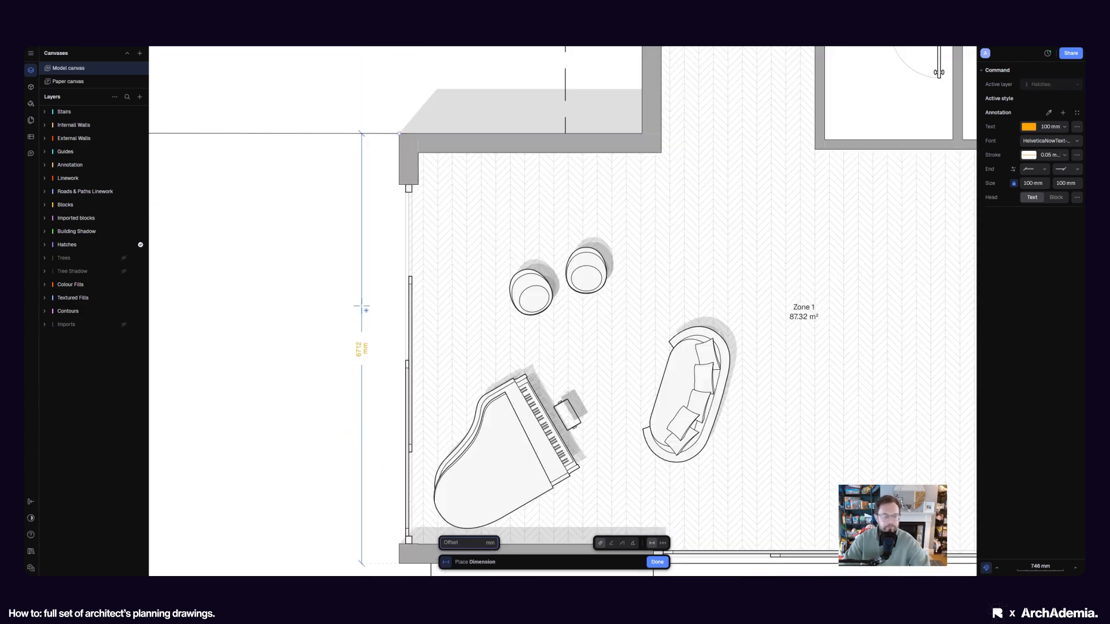
scroll(373, 321, down, 3)
click(349, 349)
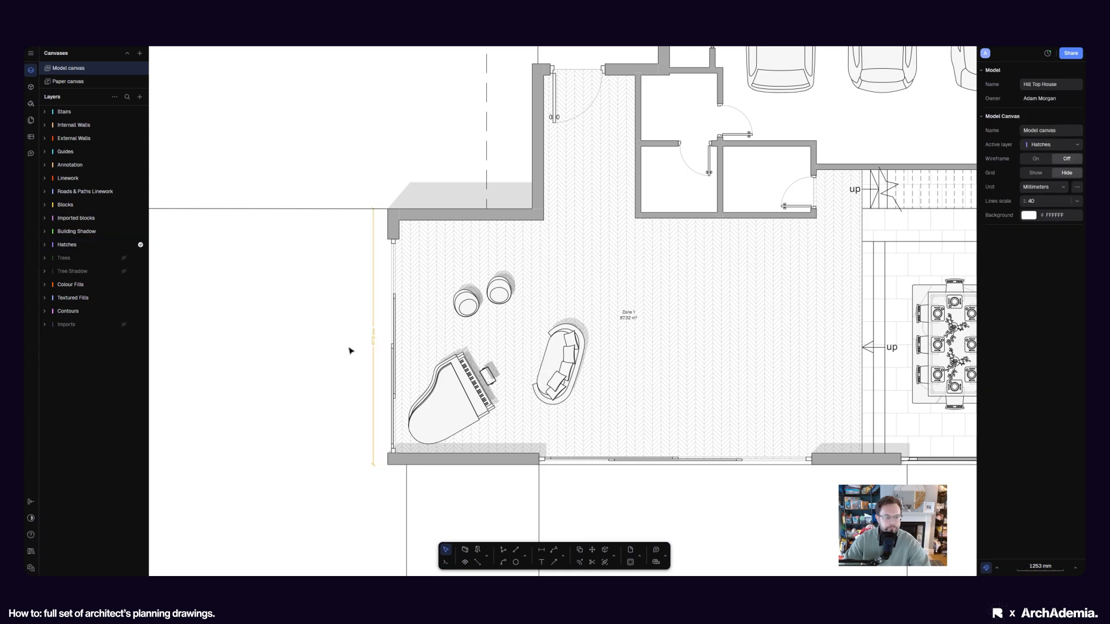
Check the text size of the dimension beside the piano room and delete that dimension
scroll(350, 348, up, 3)
scroll(350, 348, down, 3)
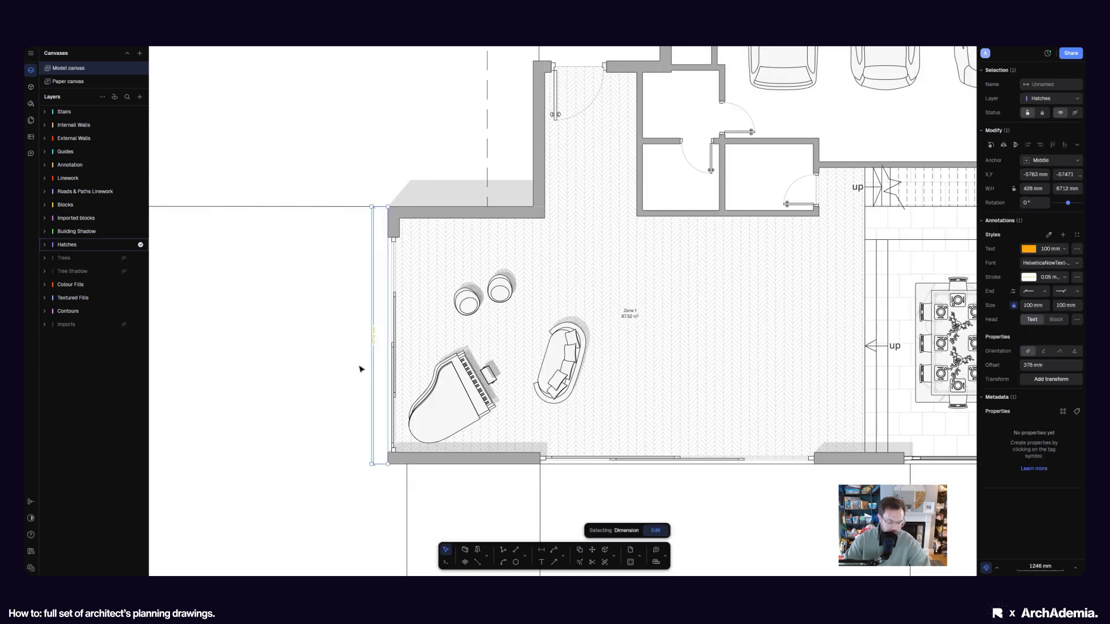
click(363, 368)
Set the dimension text size to 200 mm and dimension the external wall beside the piano between its outer corners
click(541, 551)
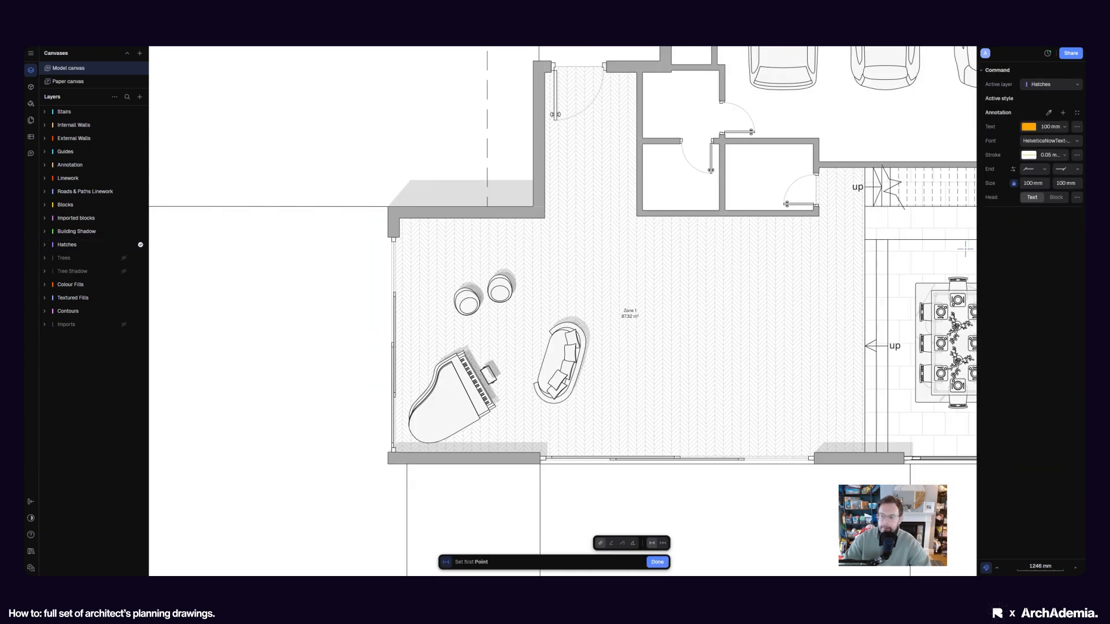
click(1033, 183)
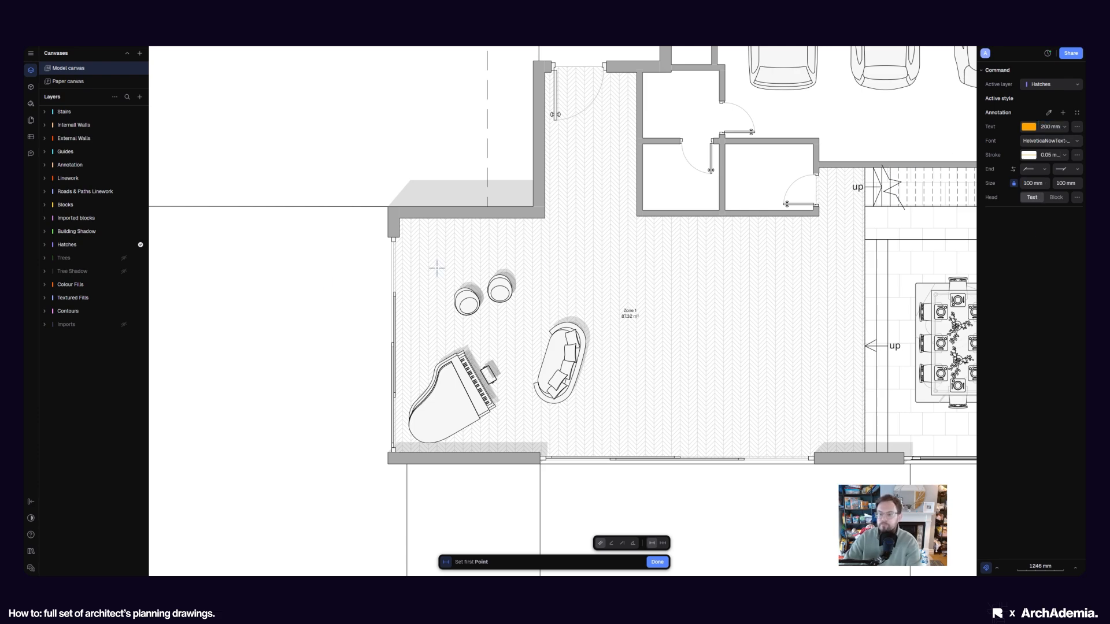
click(386, 465)
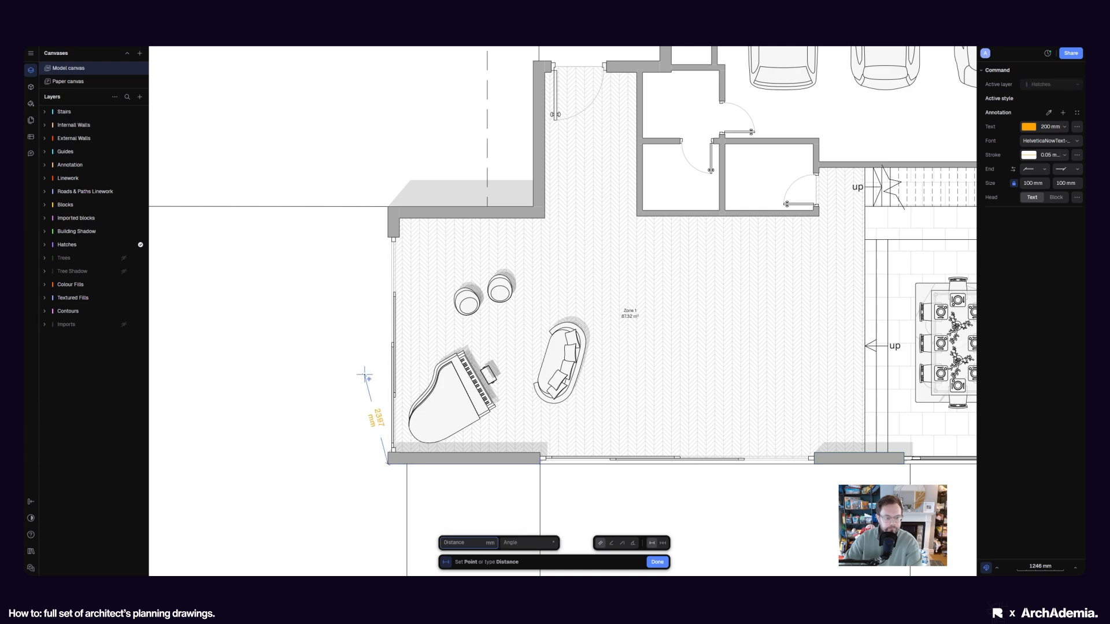
click(388, 206)
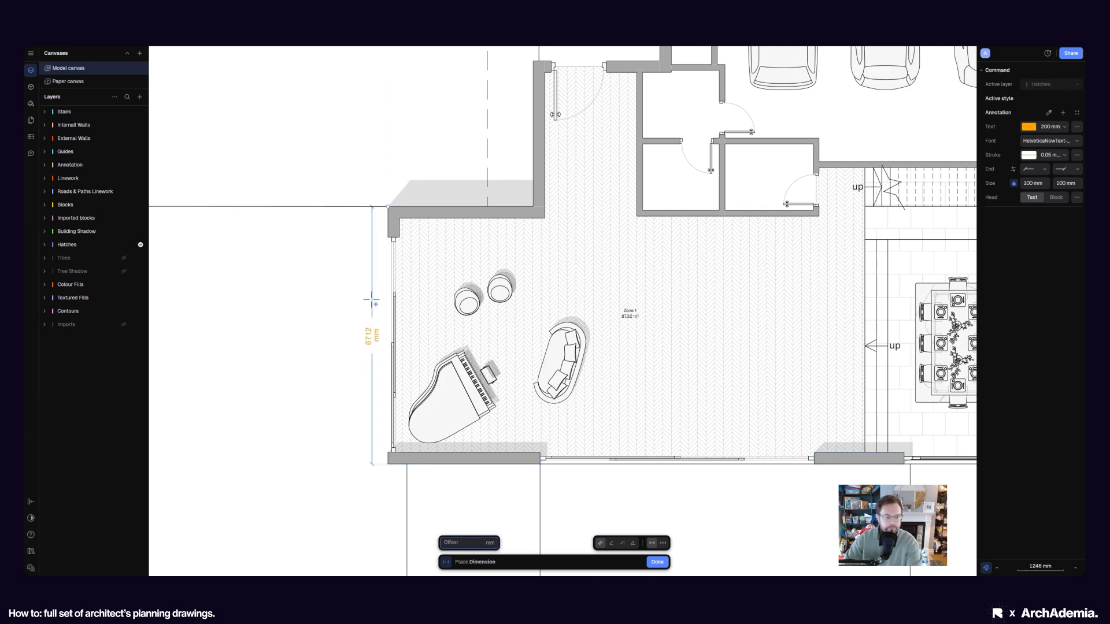
click(368, 315)
middle_drag(316, 340, 311, 355)
key(Escape)
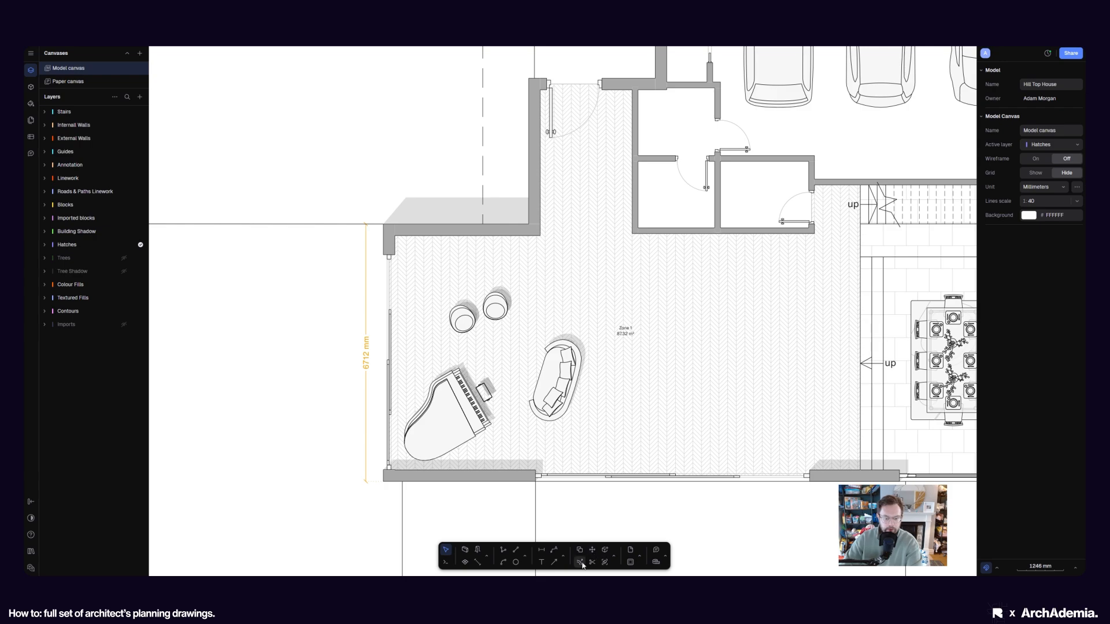
Dimension the horizontal external wall above the two armchairs, placing the dimension line about 1000 mm outside the wall
click(541, 553)
scroll(385, 214, up, 3)
click(382, 228)
click(628, 229)
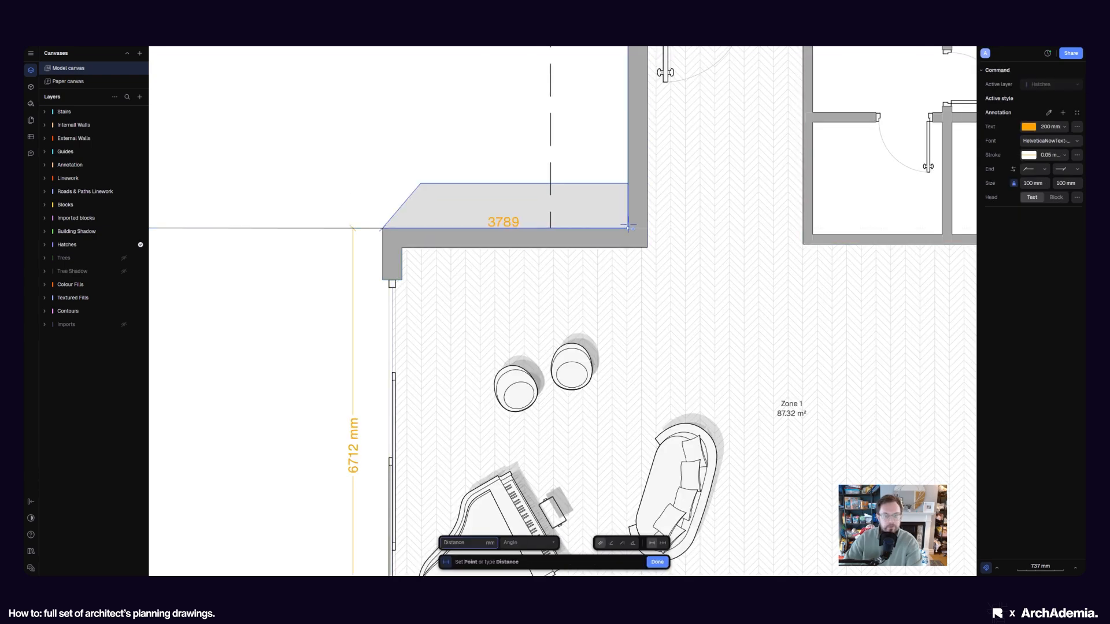
middle_drag(490, 165, 480, 261)
click(461, 260)
Dimension the vertical external wall beside the entrance door from the inner corner upward, offset about 360 mm from the wall
scroll(481, 298, down, 3)
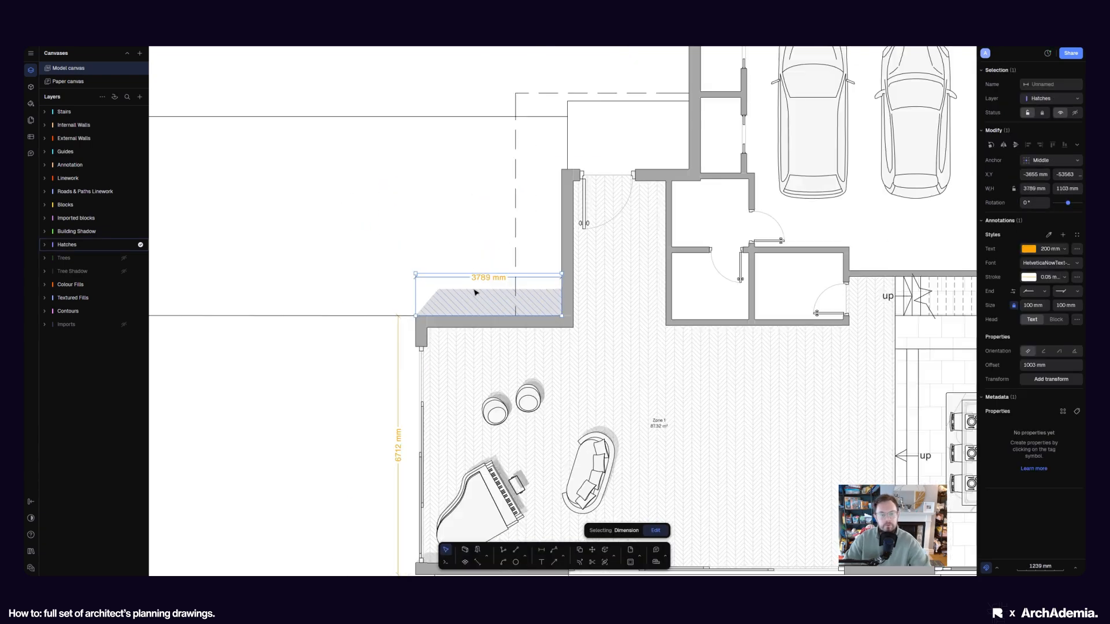
click(541, 550)
click(562, 316)
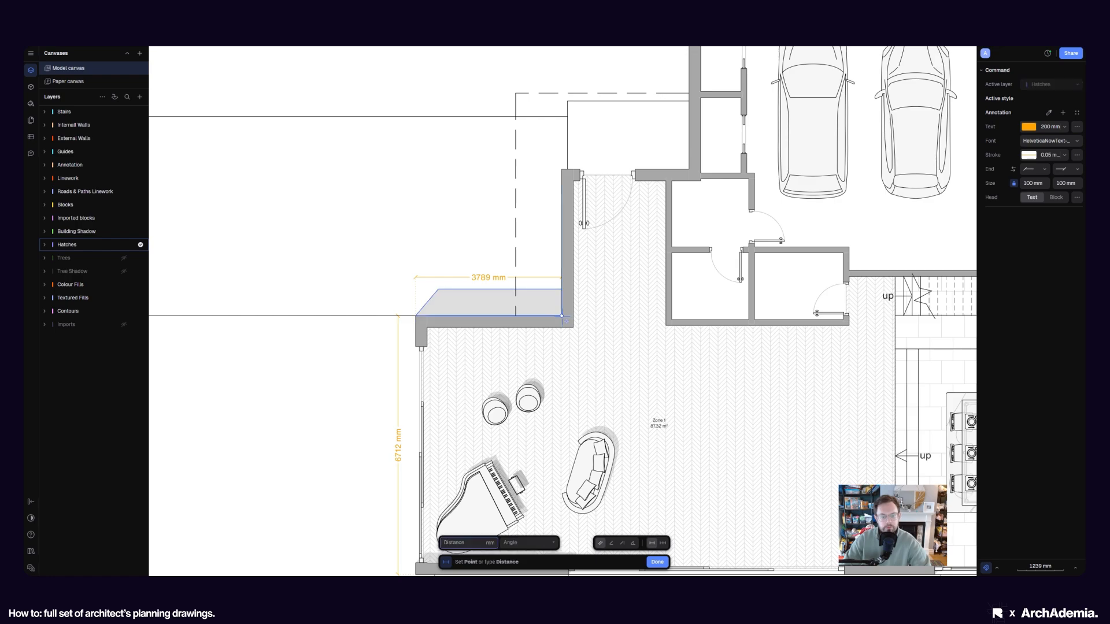
click(562, 169)
click(547, 185)
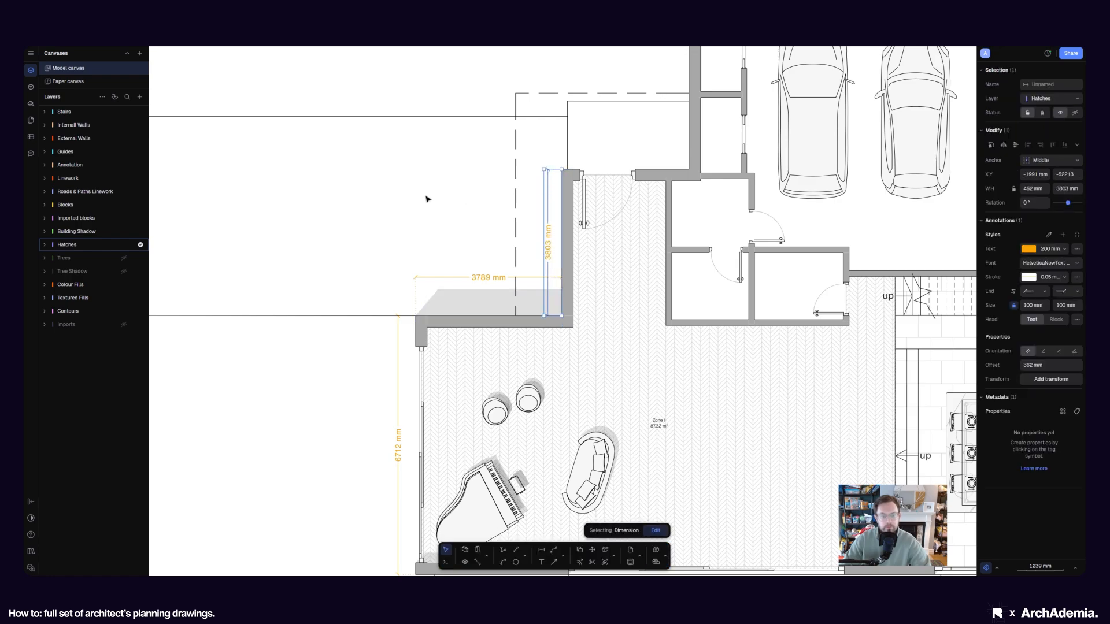
Move the horizontal wall dimension closer to the wall, onto the grey shadow
scroll(341, 234, down, 3)
scroll(414, 240, up, 6)
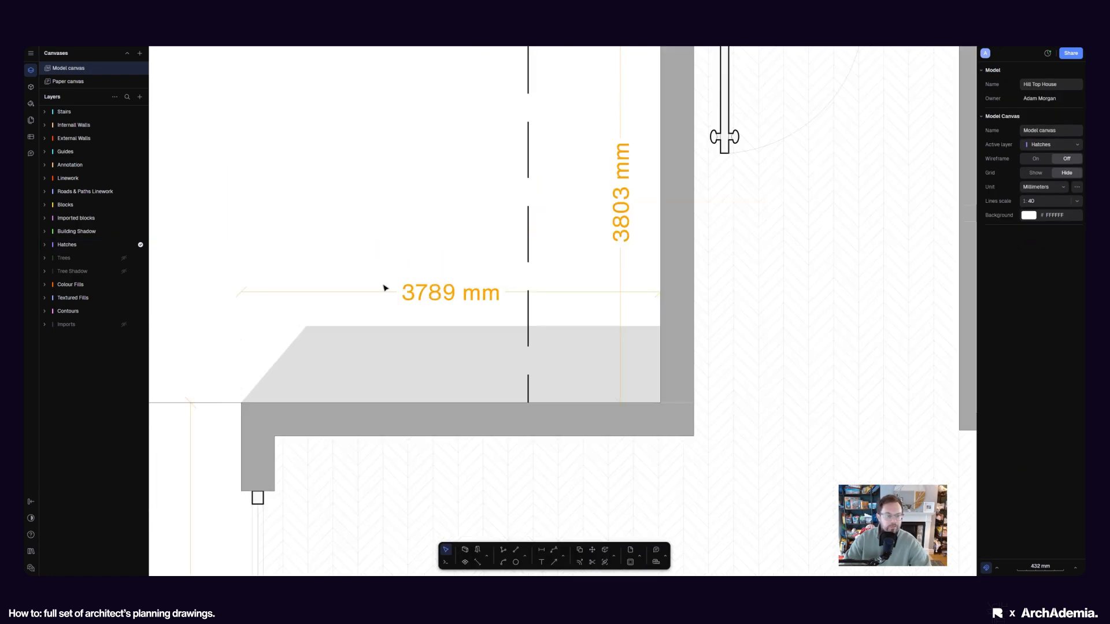
drag(372, 295, 369, 354)
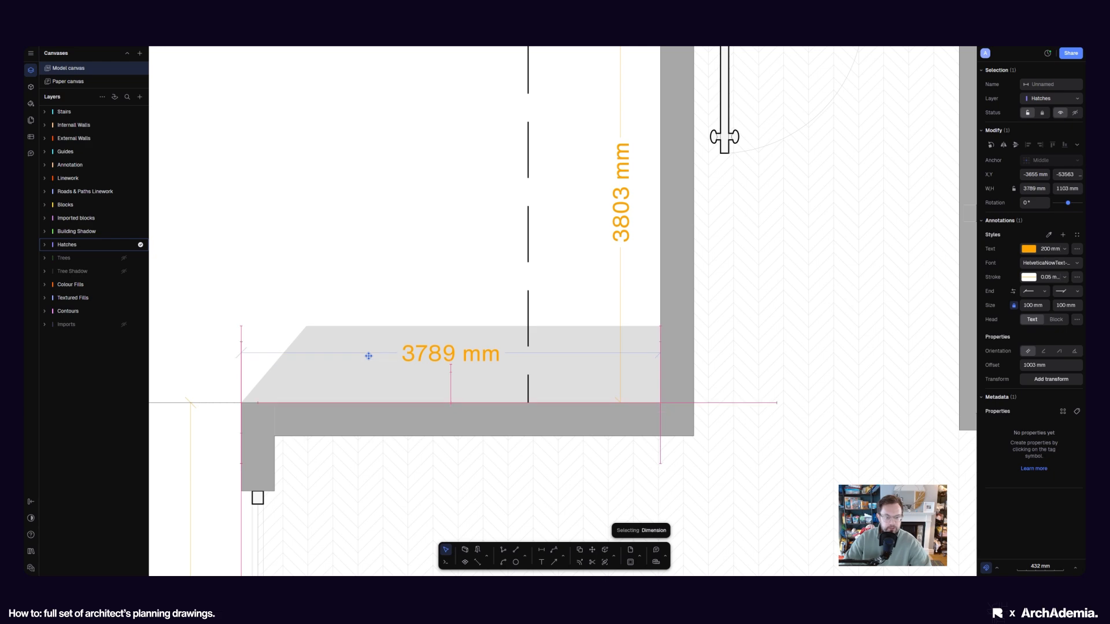
Dimension the short wall between the garage wall and the entrance door opening, offset about 370 mm outside the wall
scroll(414, 220, down, 2)
scroll(414, 220, down, 2)
middle_drag(389, 213, 264, 220)
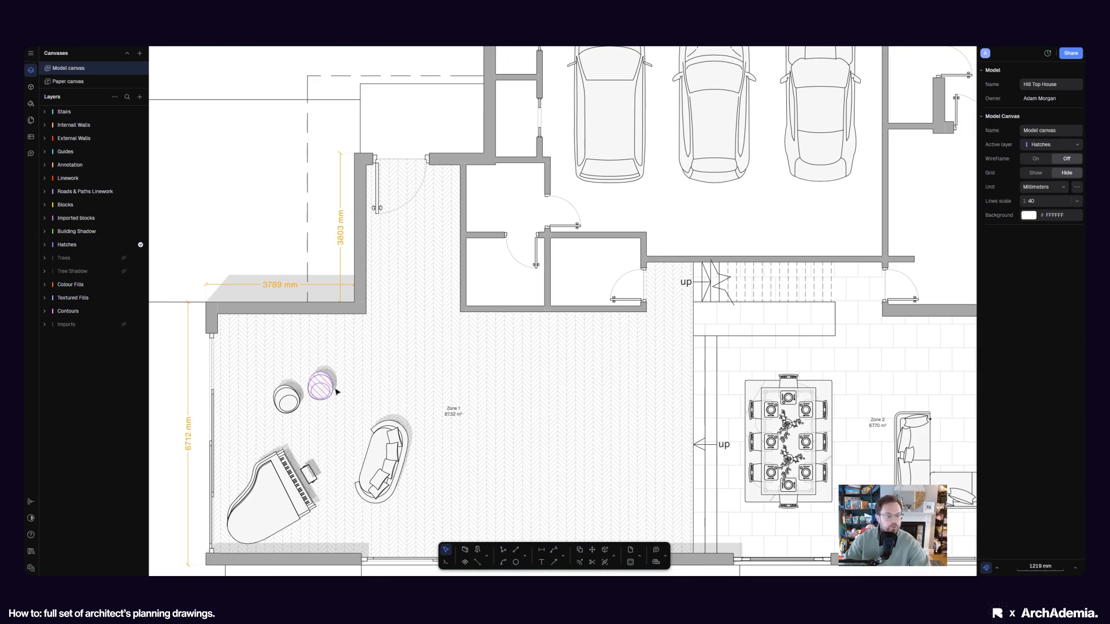
click(544, 551)
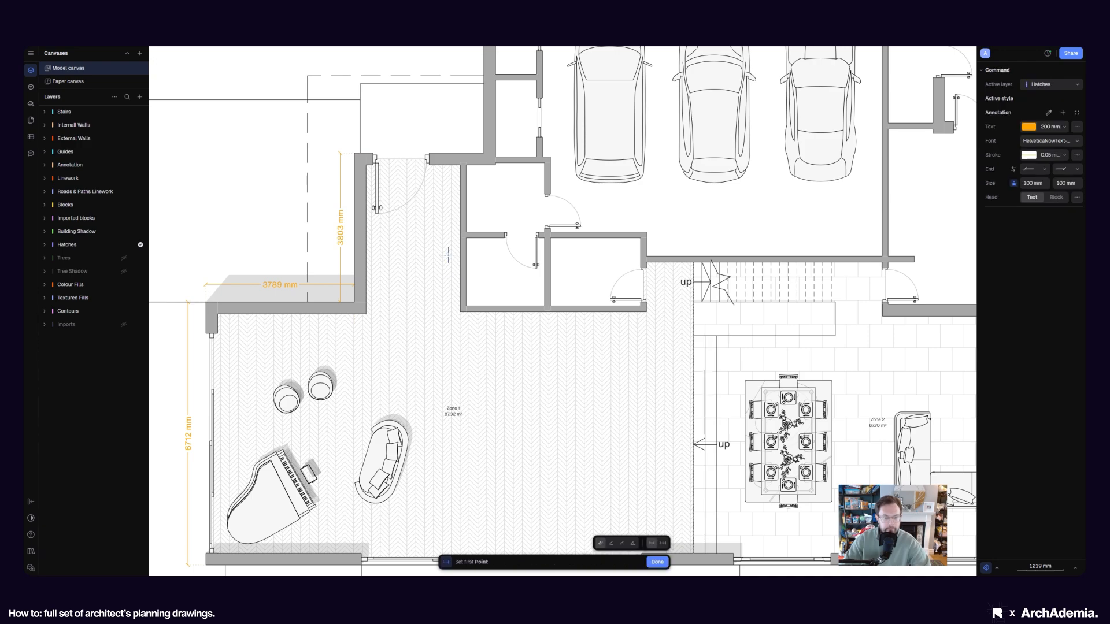
middle_drag(446, 255, 481, 466)
scroll(522, 366, up, 2)
click(516, 362)
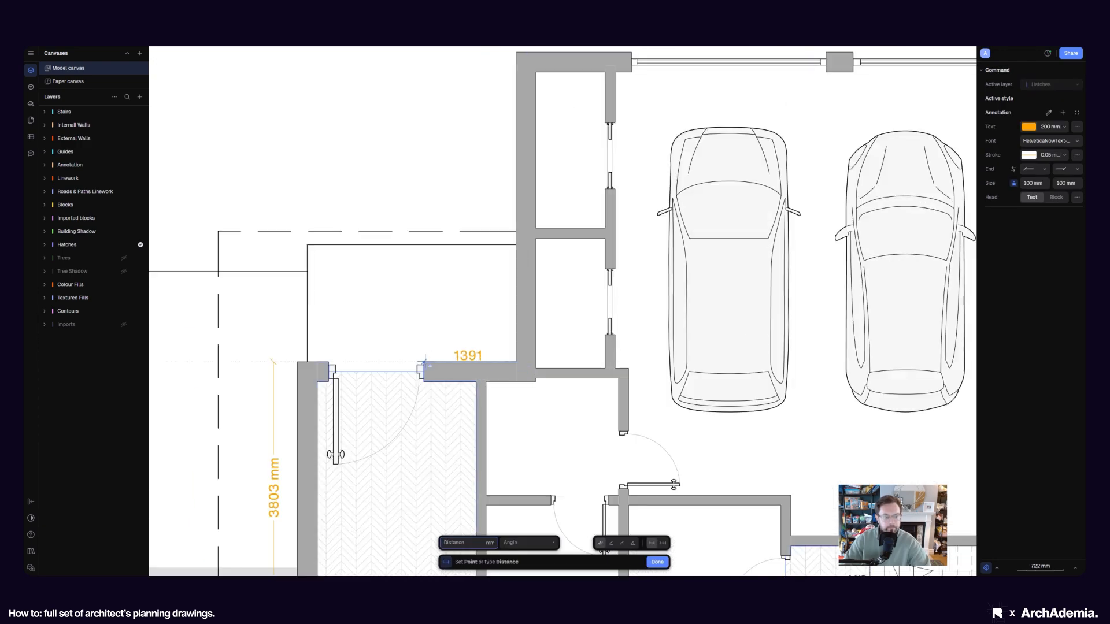
click(421, 370)
click(427, 337)
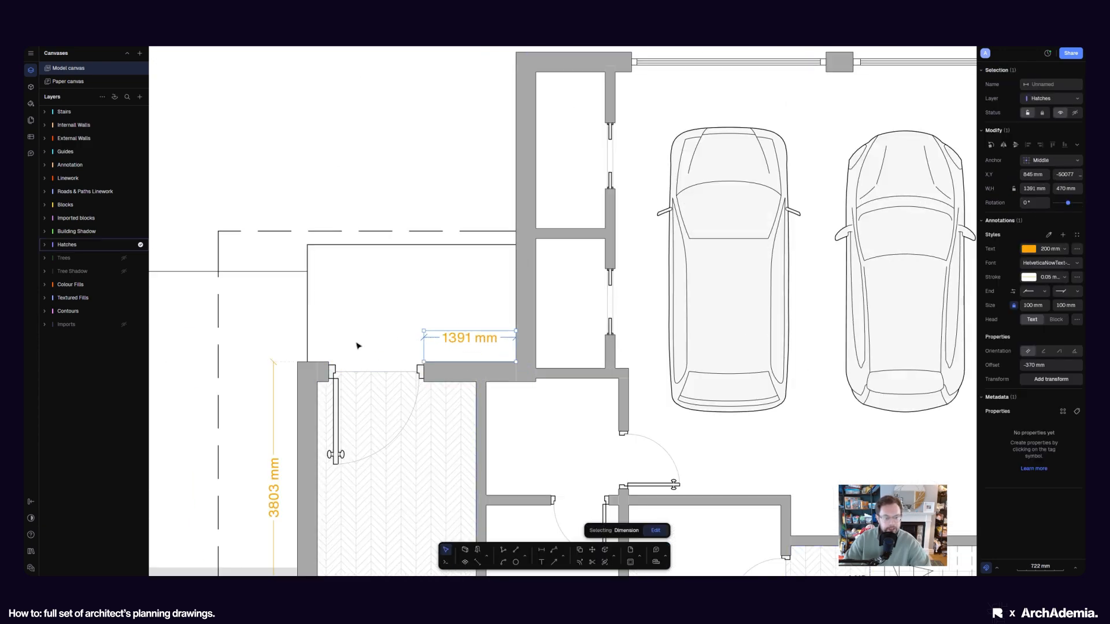
Dimension the entrance door opening from jamb to jamb, placing the dimension line just outside the wall
click(541, 552)
scroll(416, 356, up, 3)
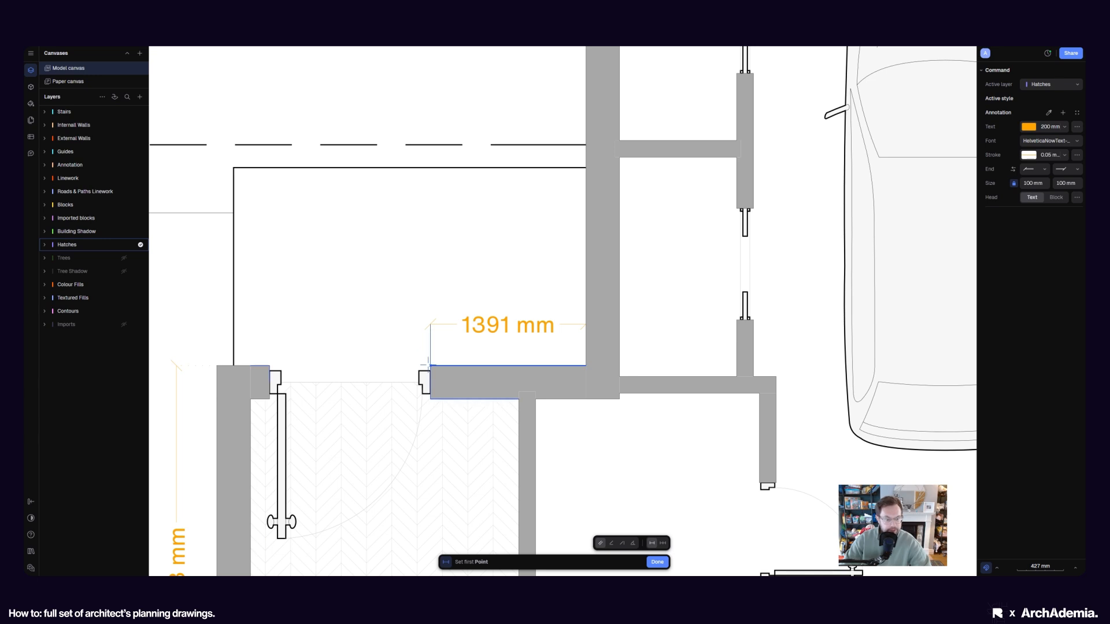
click(431, 366)
click(267, 366)
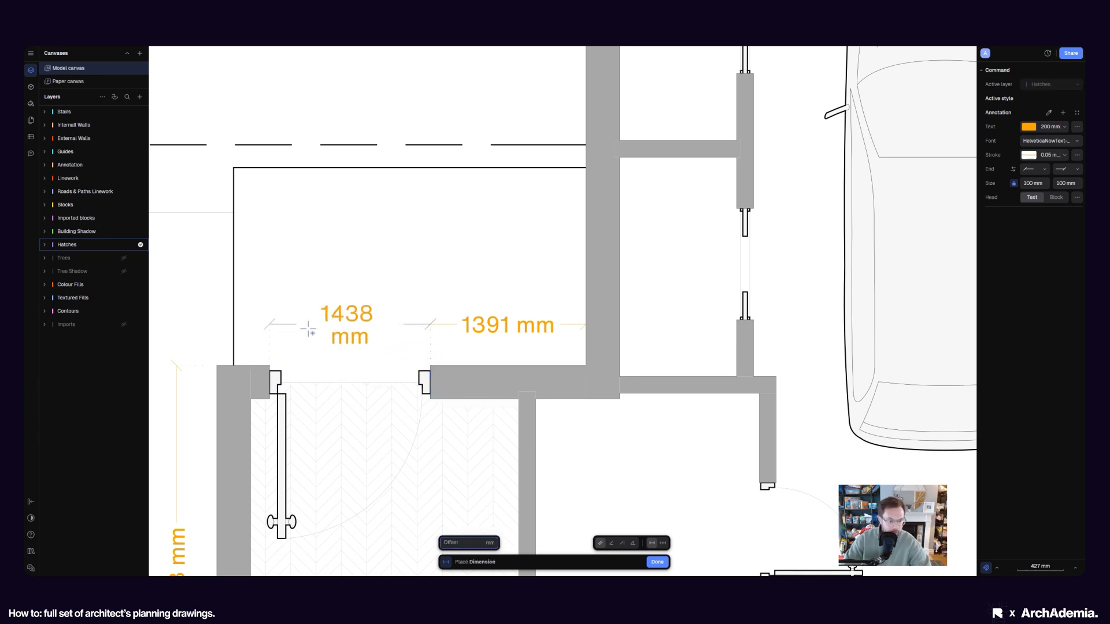
click(350, 345)
key(Escape)
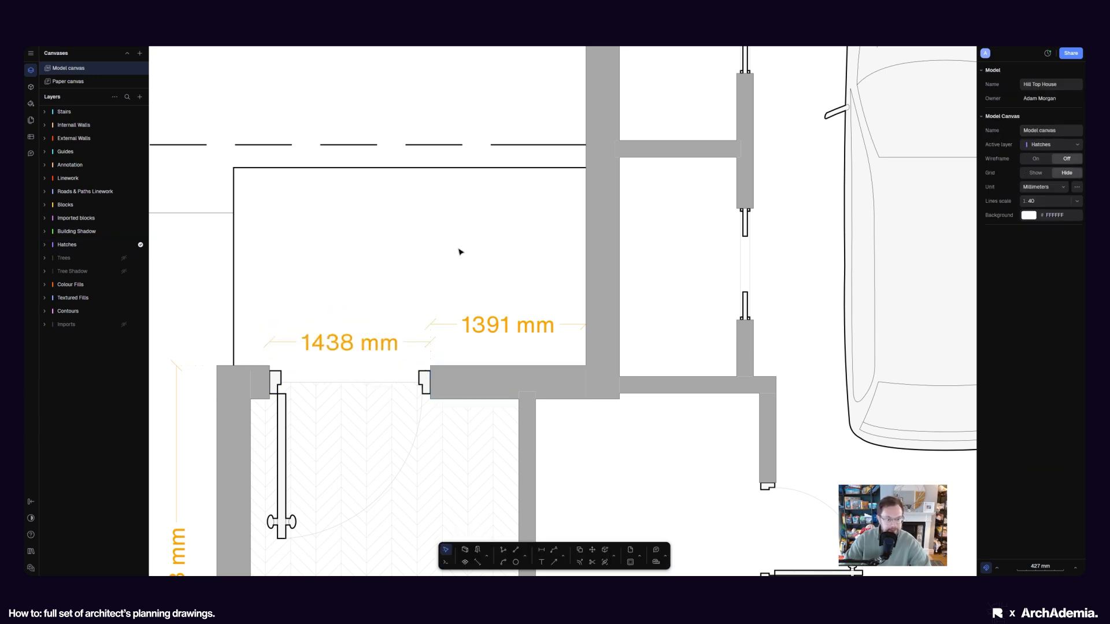
Dimension from the inner face of the external wall beside the armchairs across to the small rooms' lower corner, offset about 220 mm
scroll(463, 251, down, 5)
middle_drag(306, 369, 313, 337)
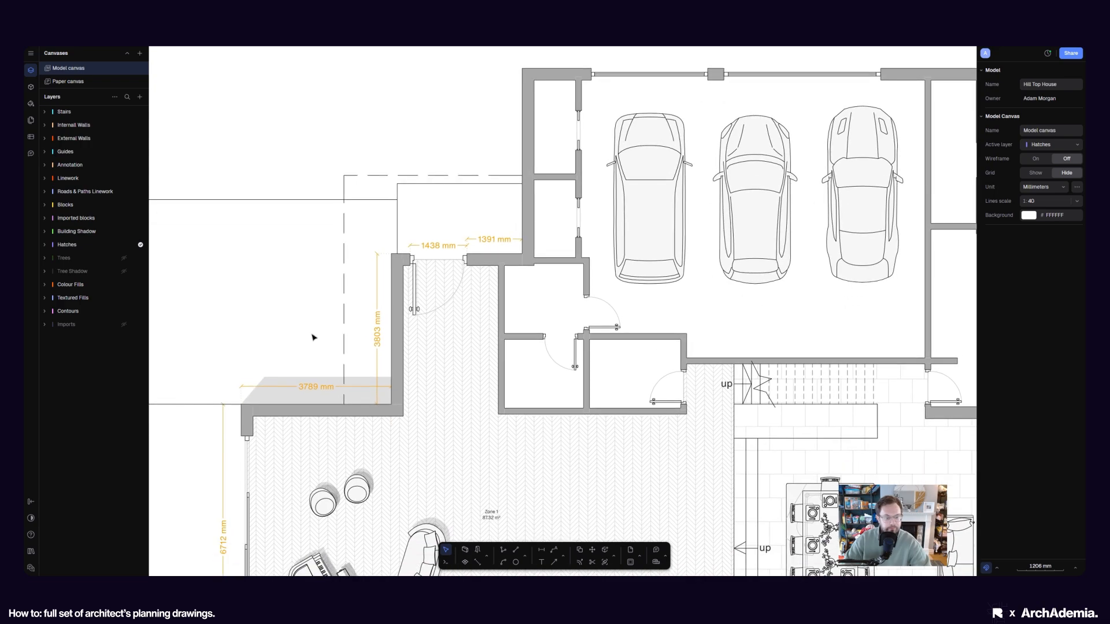
key(d)
scroll(462, 393, down, 5)
scroll(343, 359, up, 5)
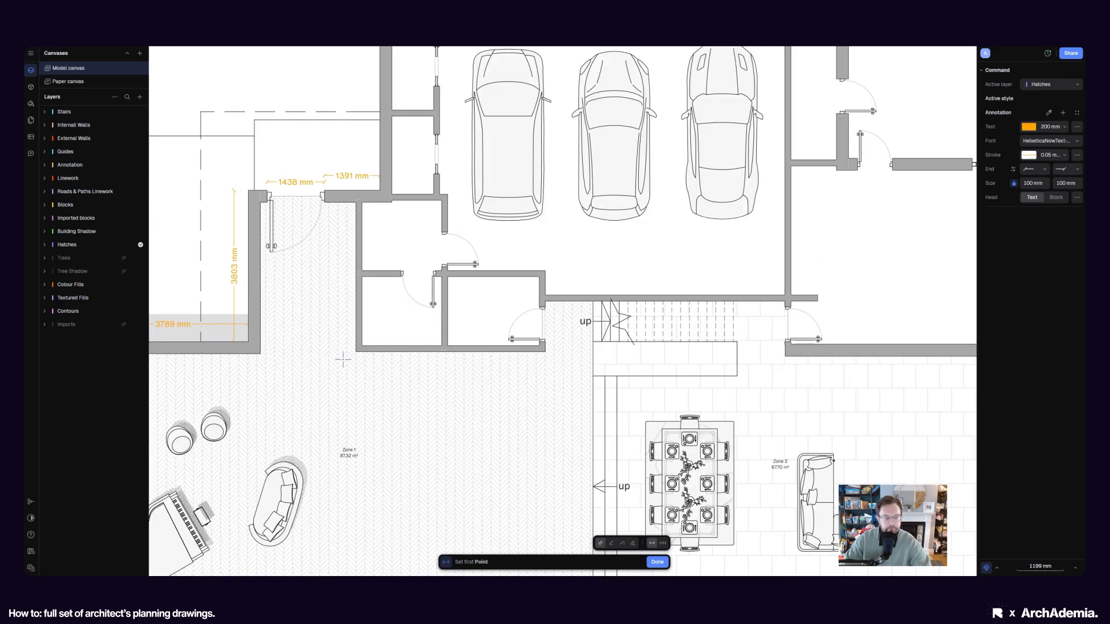
middle_drag(223, 389, 437, 380)
scroll(307, 355, up, 3)
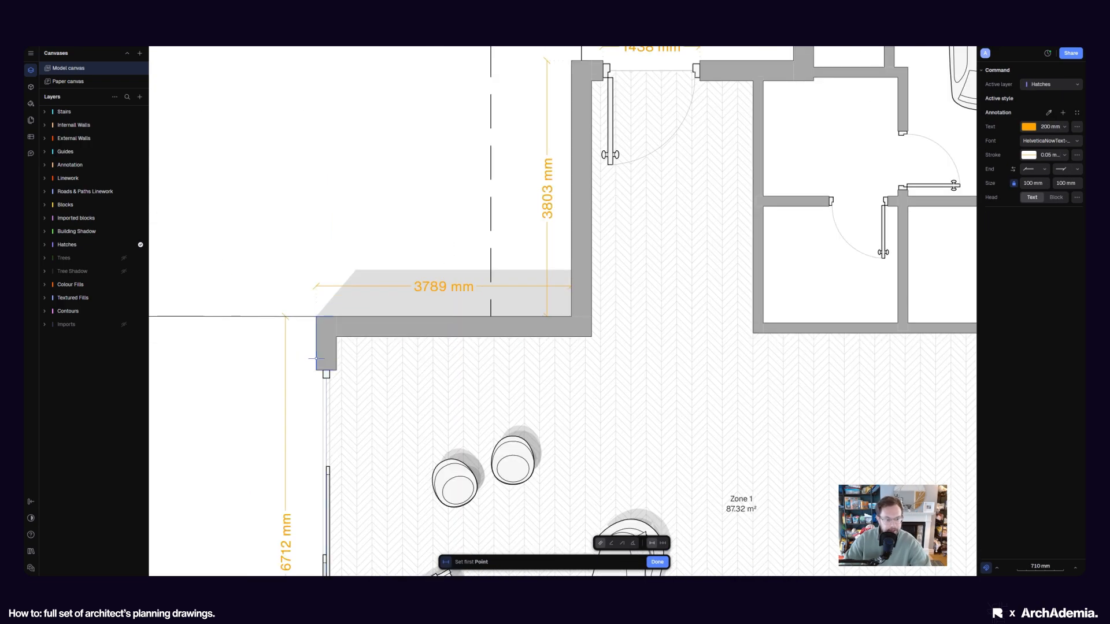
click(336, 354)
middle_drag(689, 371, 318, 359)
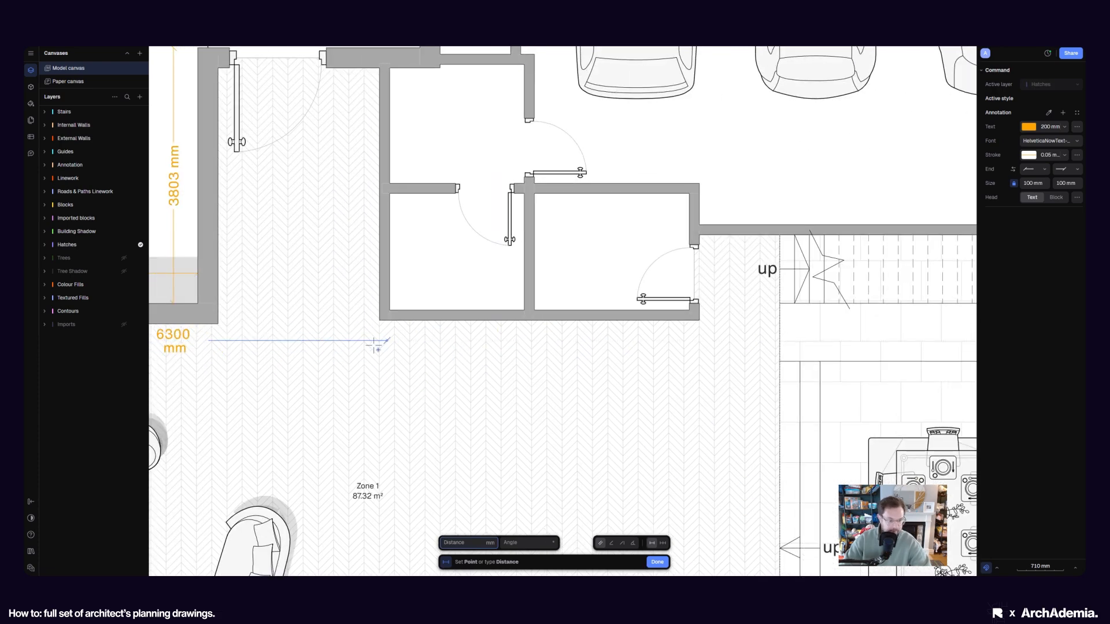
click(380, 321)
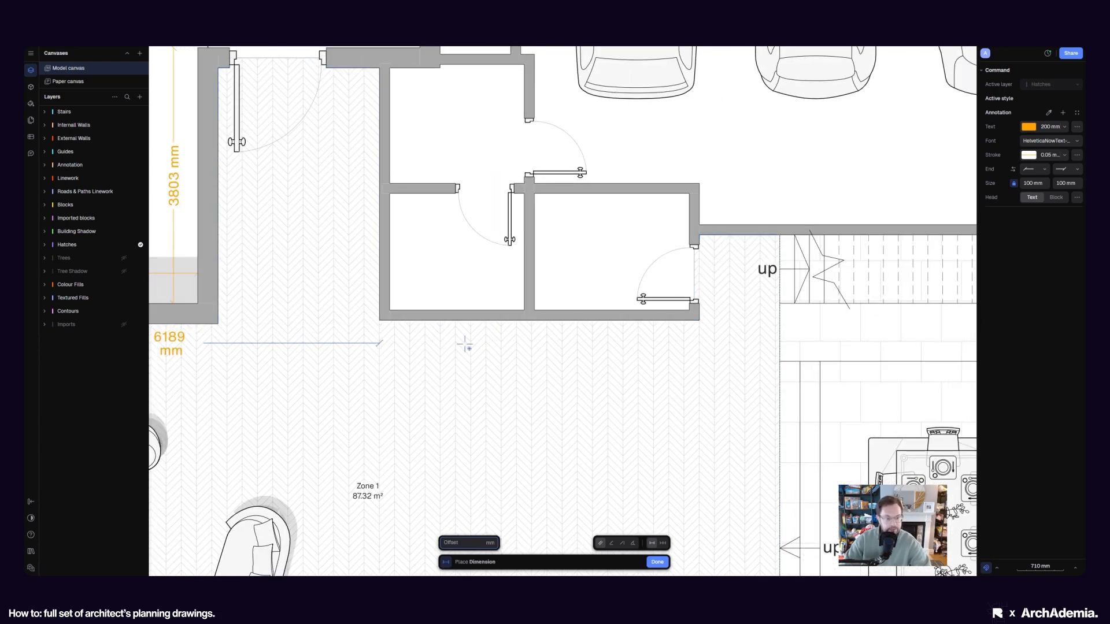
click(555, 355)
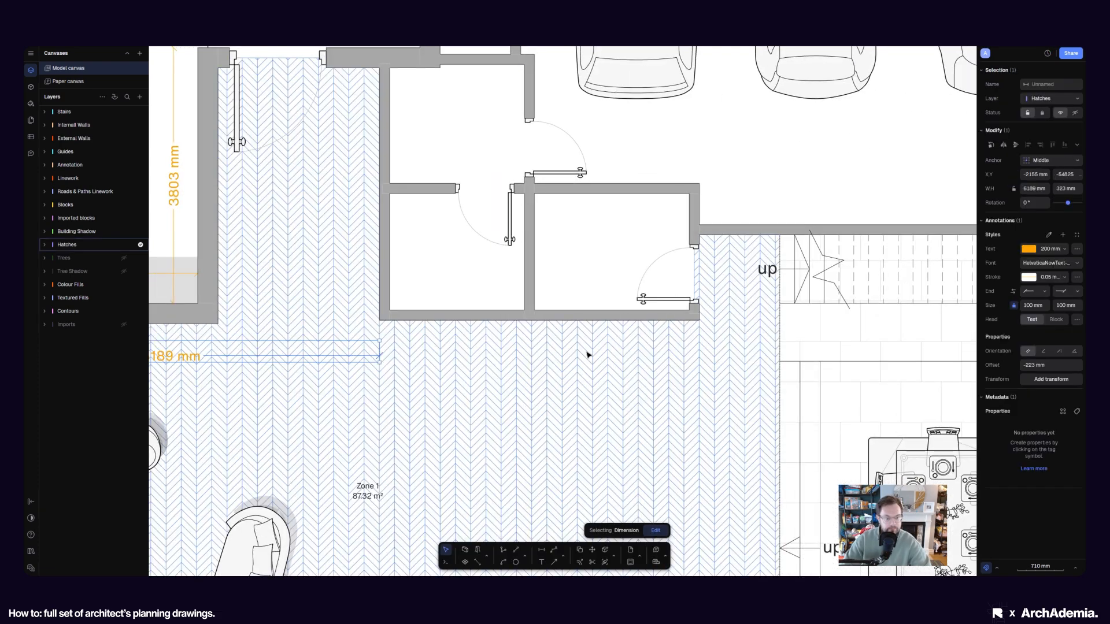
Switch dimensioning to chained mode and delete the long internal dimension above the armchairs
click(541, 550)
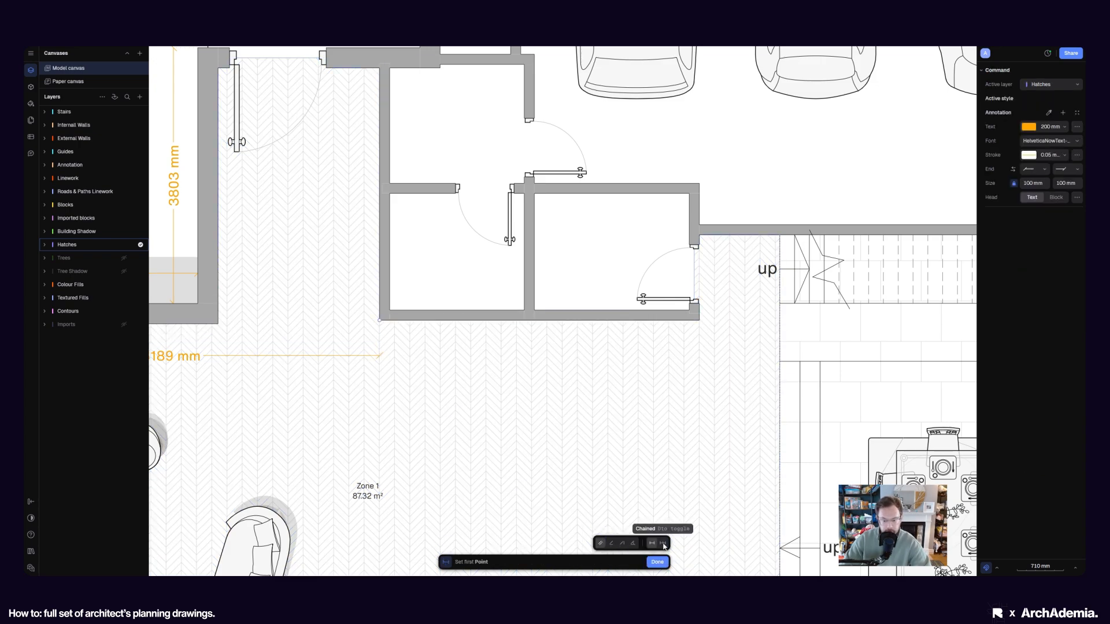
key(Escape)
scroll(684, 432, down, 5)
scroll(496, 408, up, 5)
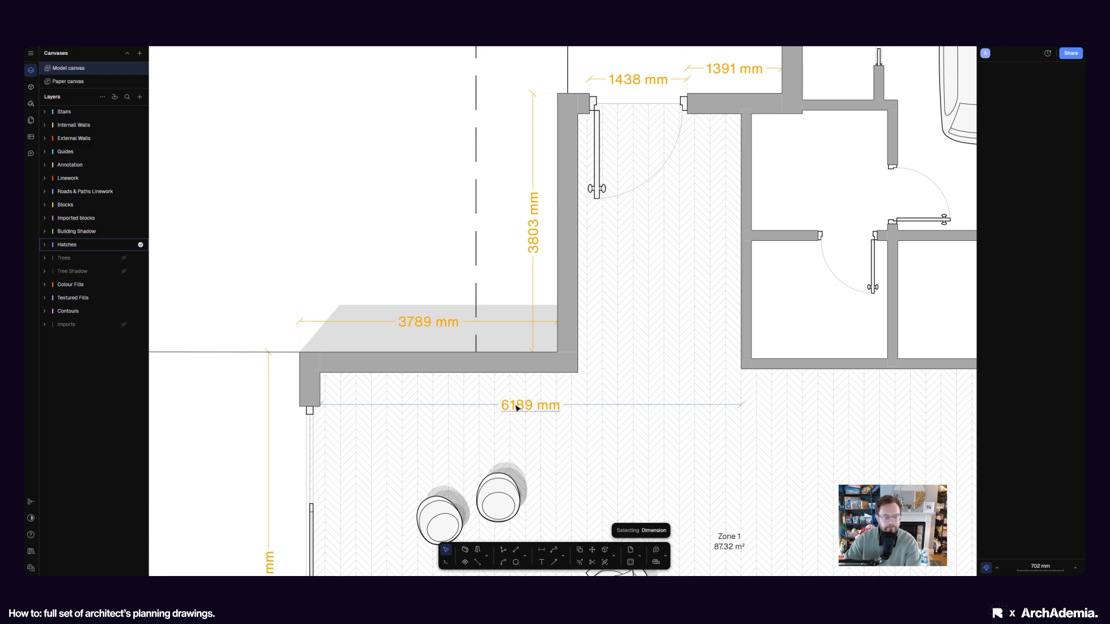
key(Delete)
Add chained dimensions from the inner external wall face to the small rooms' near corner and along their lower wall to its far end
click(542, 550)
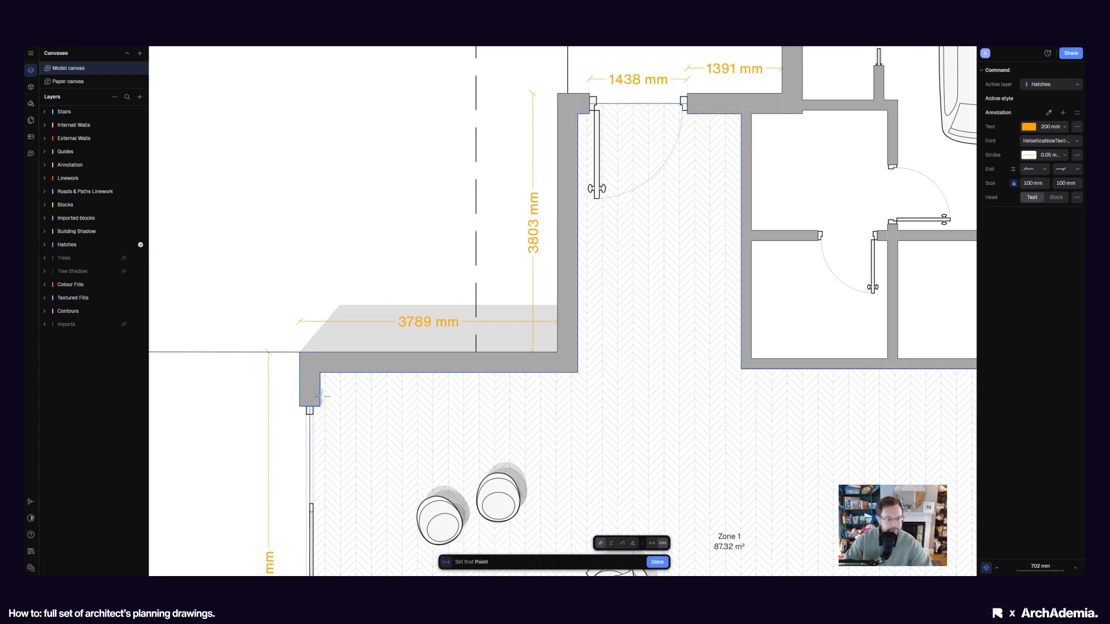
click(320, 375)
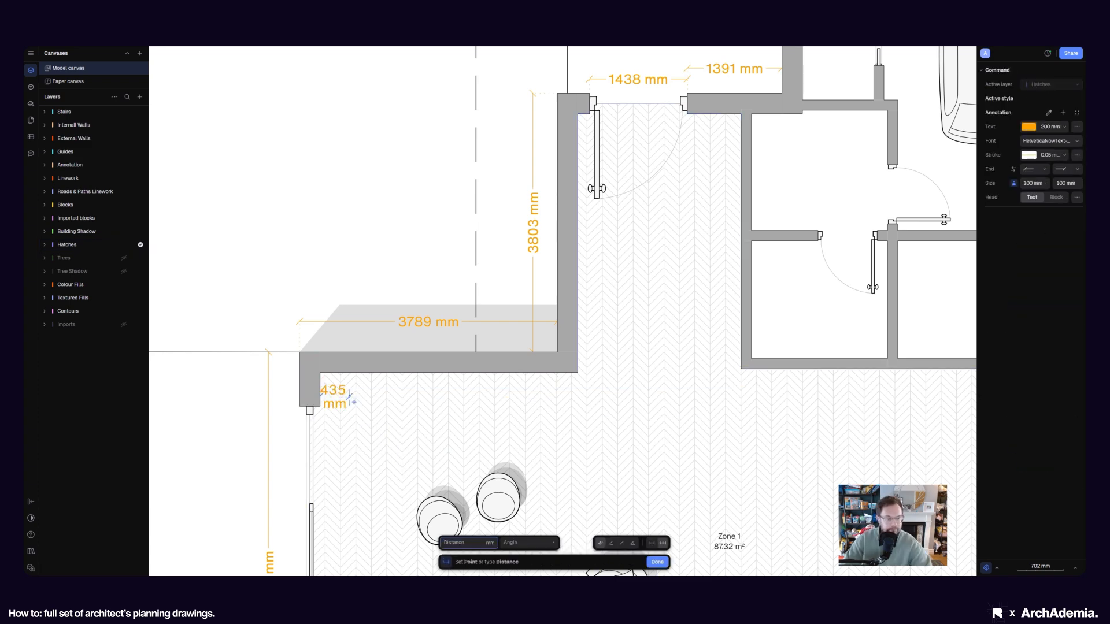
click(743, 370)
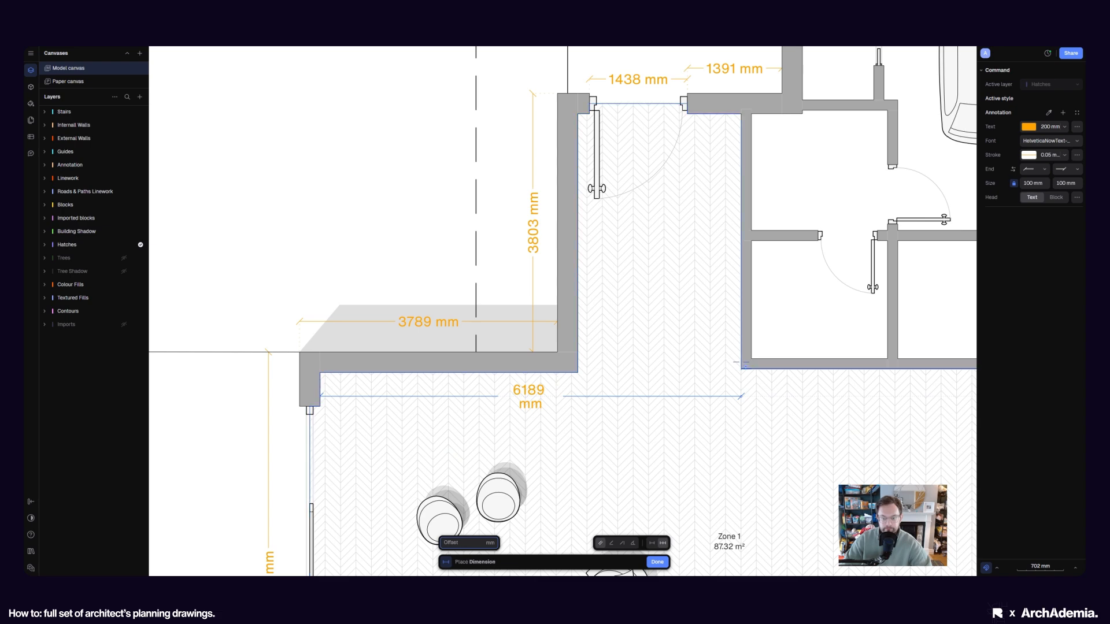
click(821, 403)
scroll(642, 402, right, 6)
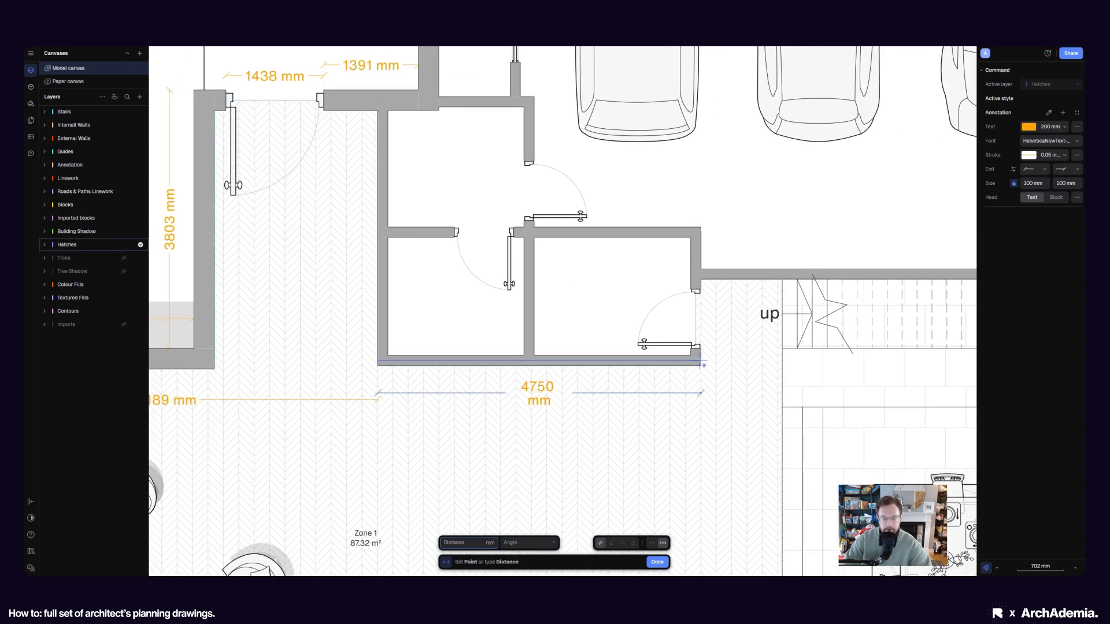
click(706, 360)
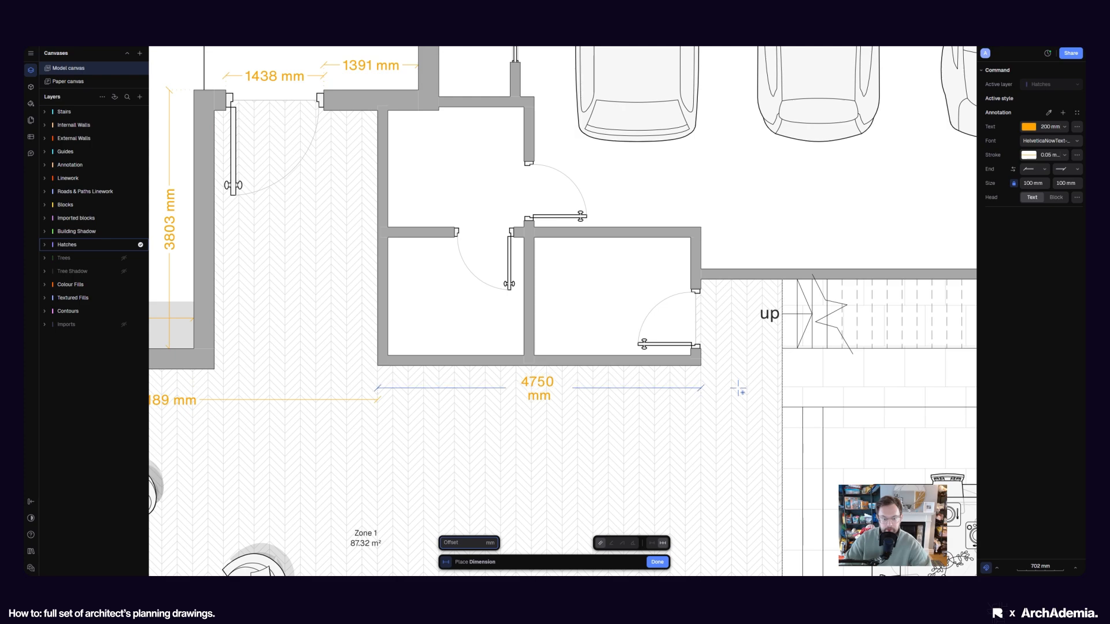
click(738, 405)
scroll(573, 440, down, 3)
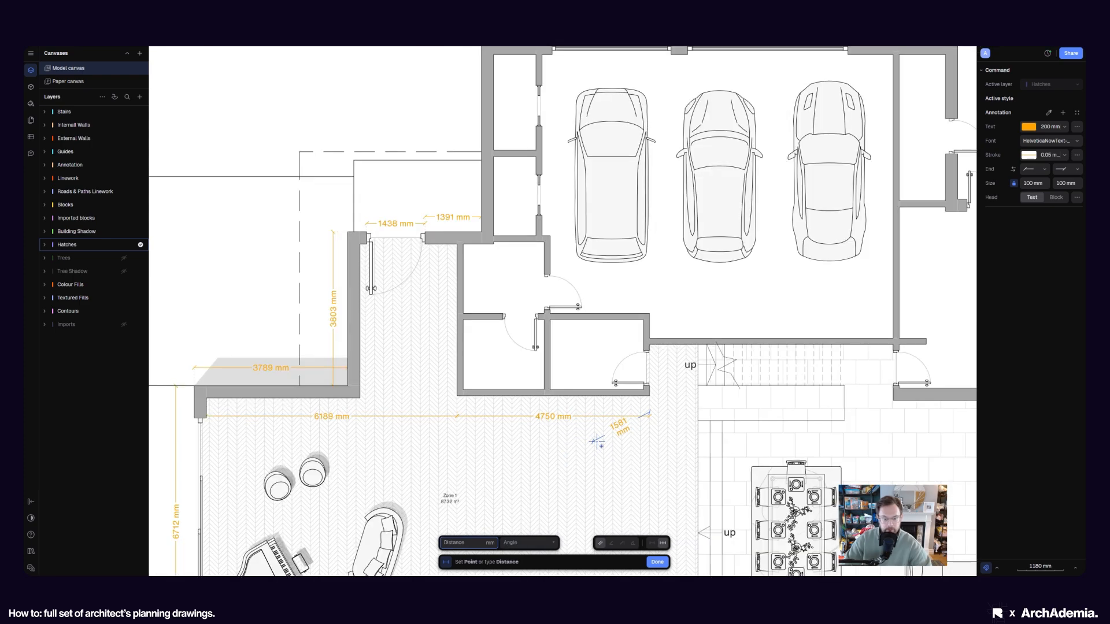
key(Escape)
middle_drag(639, 434, 548, 425)
key(Escape)
scroll(441, 392, down, 3)
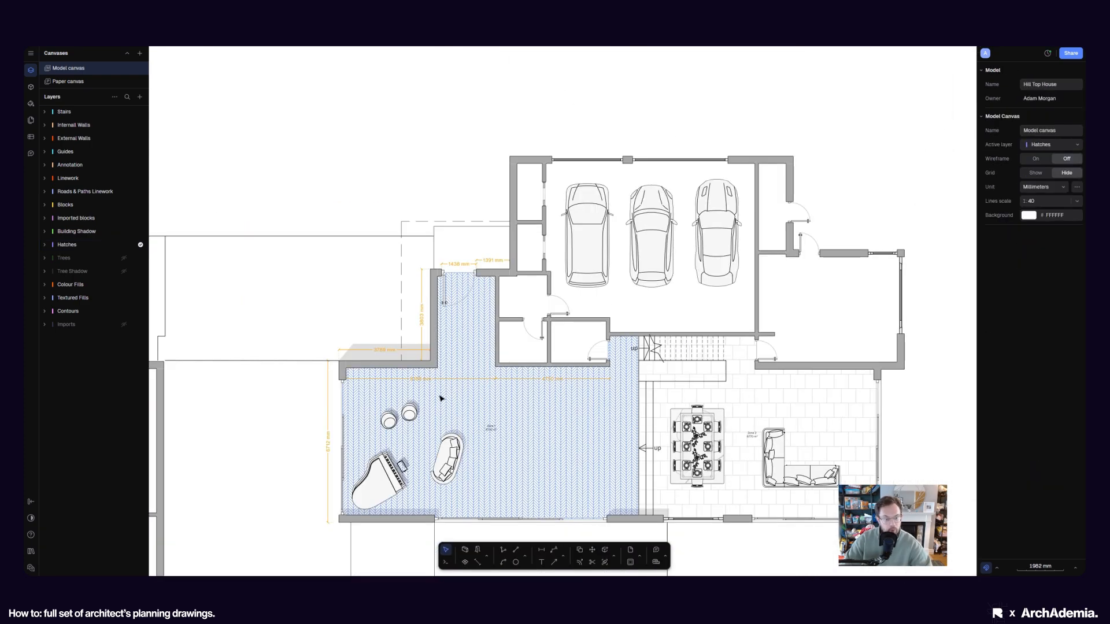
Delete both chained dimensions running above the armchairs and below the small rooms
scroll(380, 379, up, 5)
scroll(463, 376, up, 2)
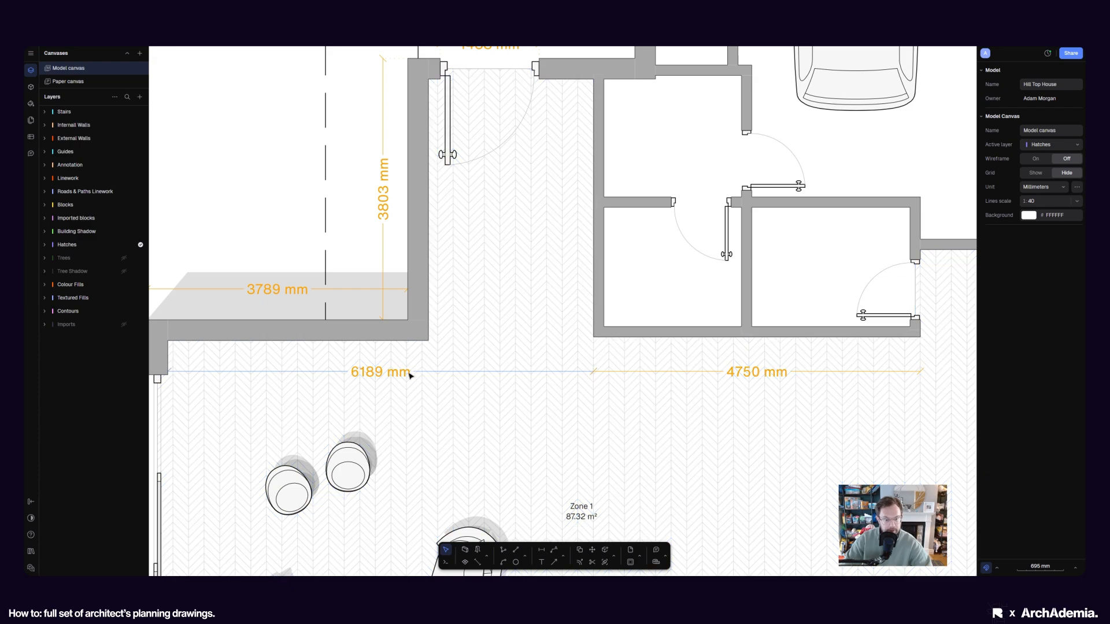
click(411, 374)
scroll(694, 393, down, 2)
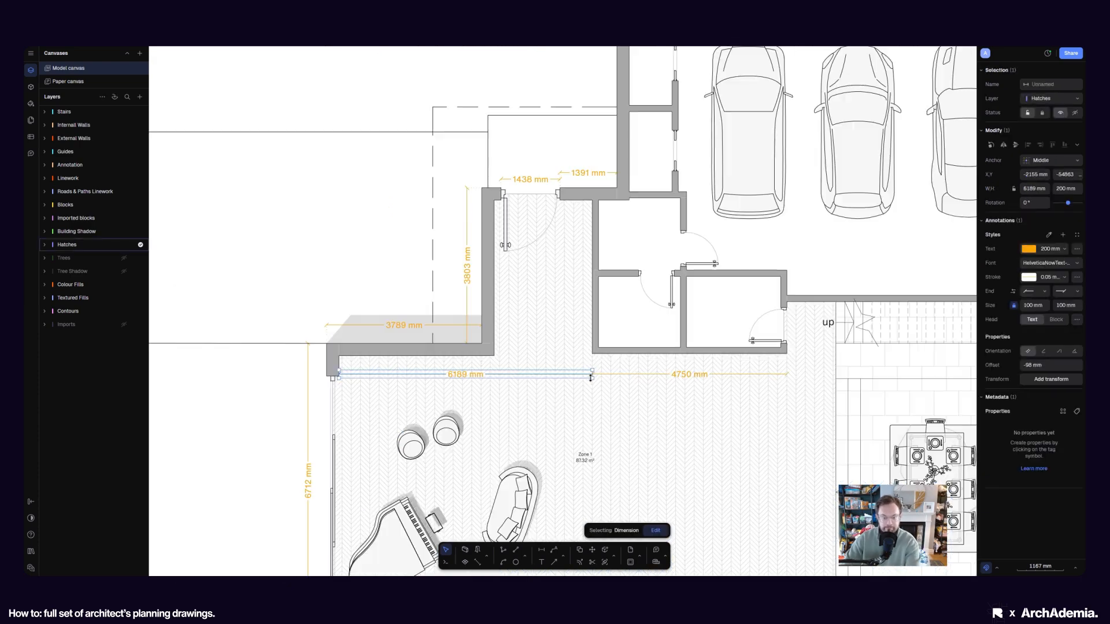
key(Delete)
click(684, 375)
key(Delete)
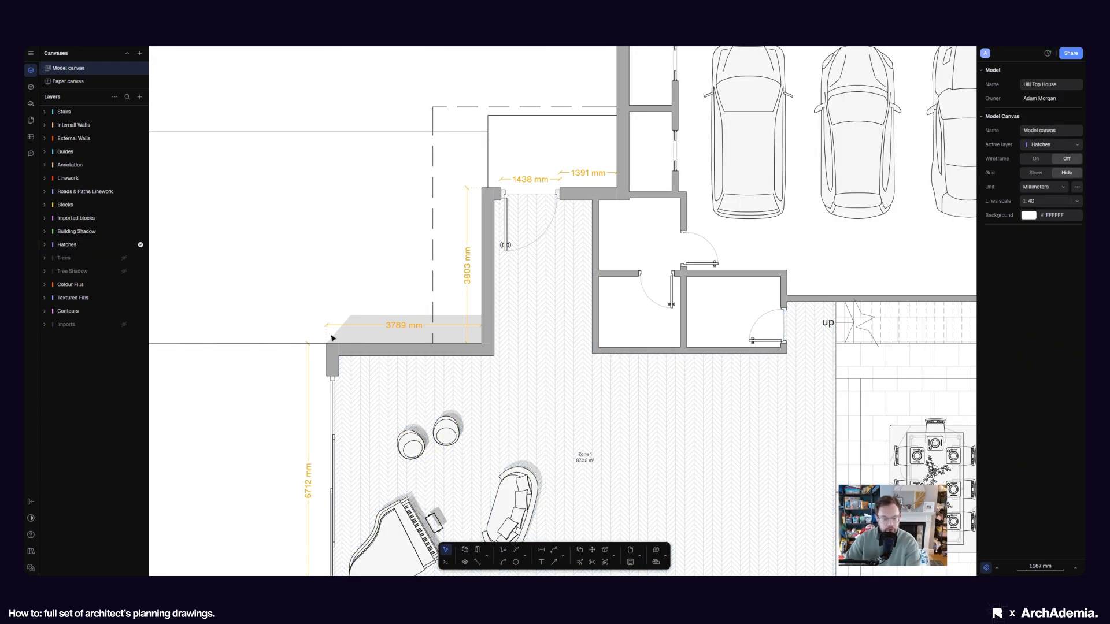
Start a dimension chain along the inside of the wall above the armchairs, continuing across the hallway to the small rooms' corner
click(542, 551)
scroll(460, 324, up, 3)
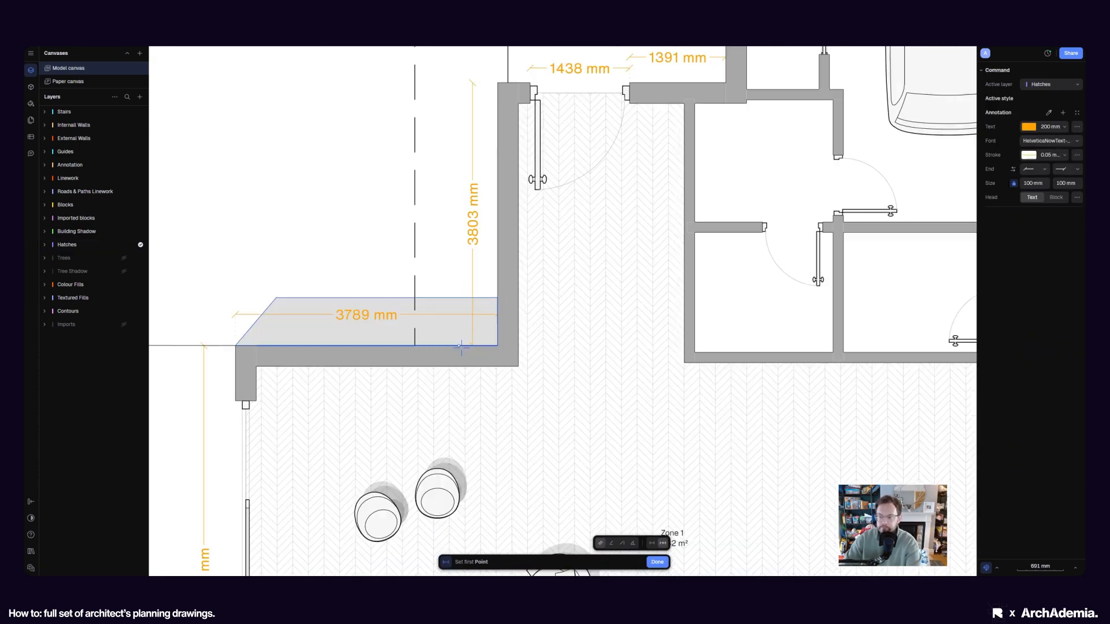
click(256, 383)
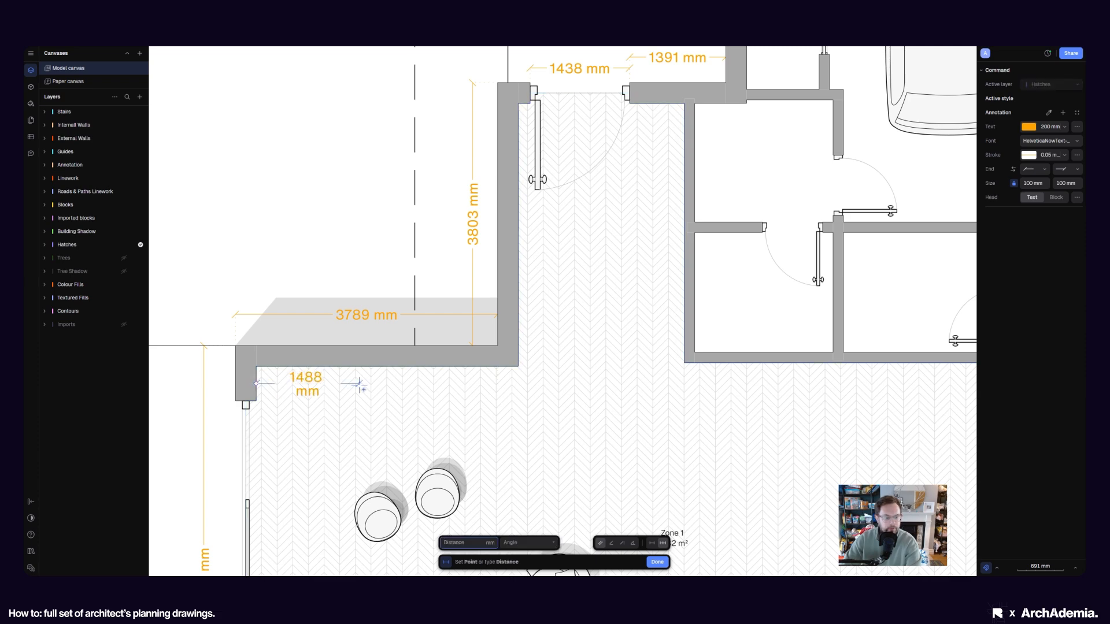
click(519, 368)
click(610, 391)
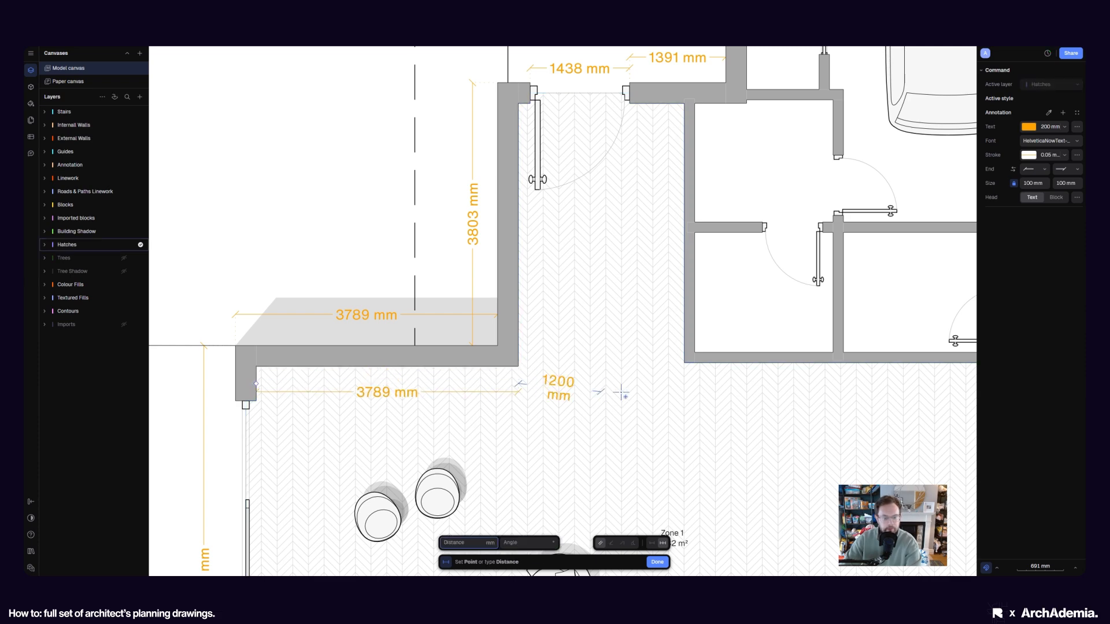
click(677, 383)
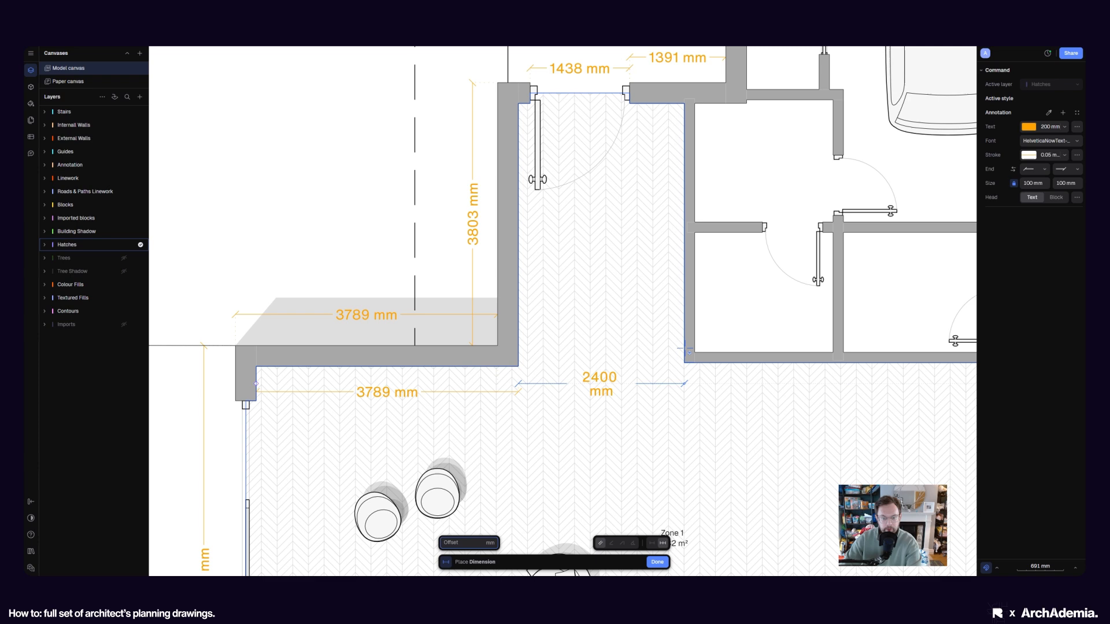
click(677, 386)
Extend the dimension chain along the lower wall of the small rooms to its far end and finish the chain
scroll(578, 387, right, 5)
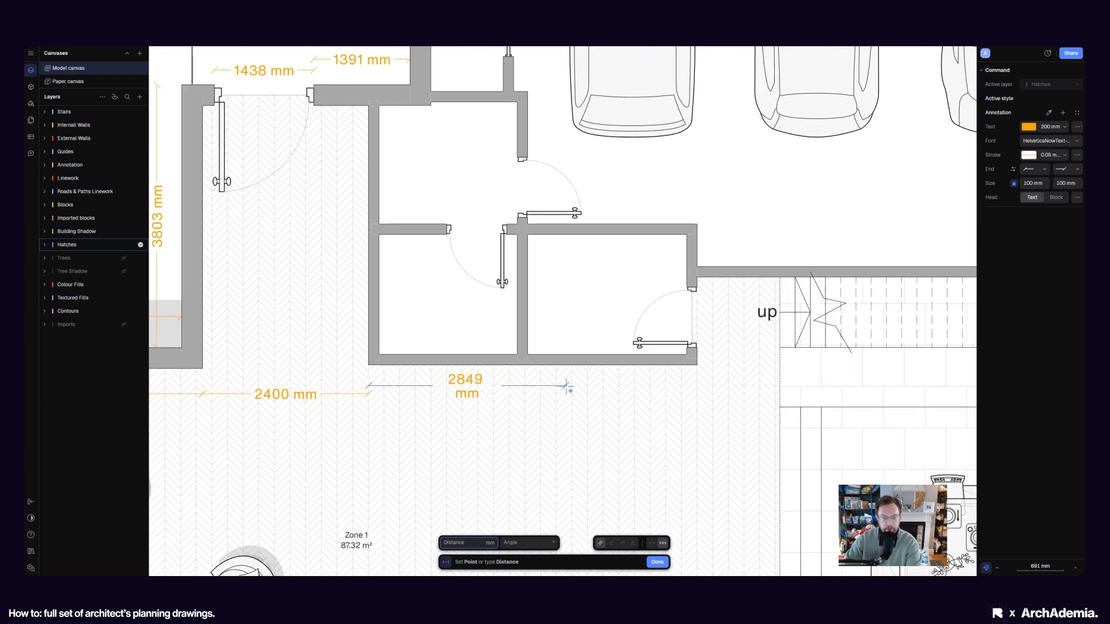
click(701, 361)
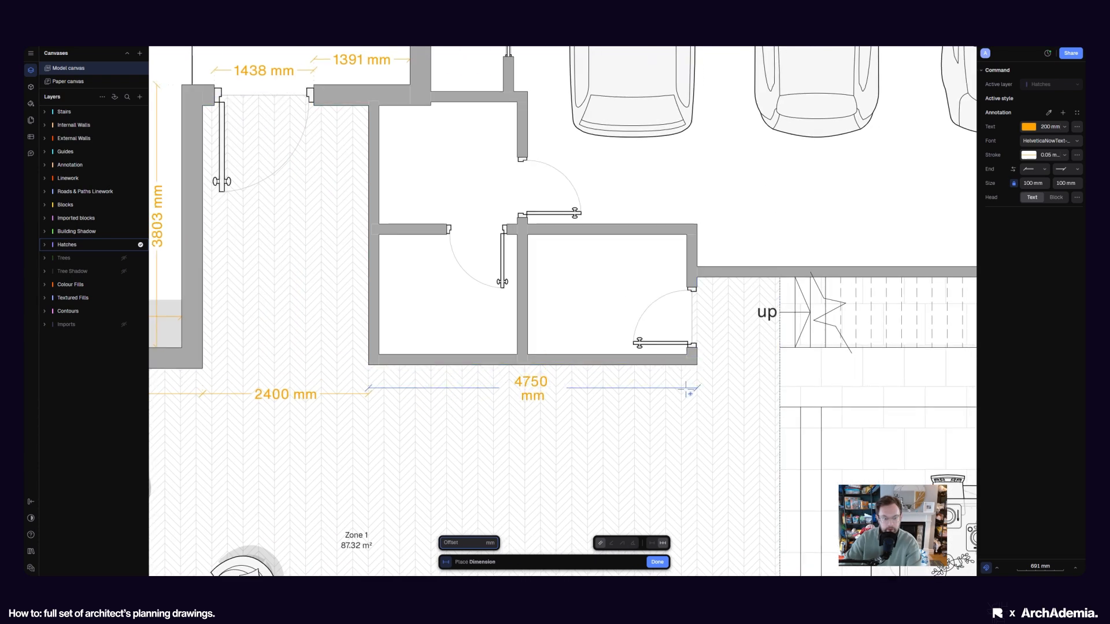
click(700, 386)
scroll(688, 396, down, 3)
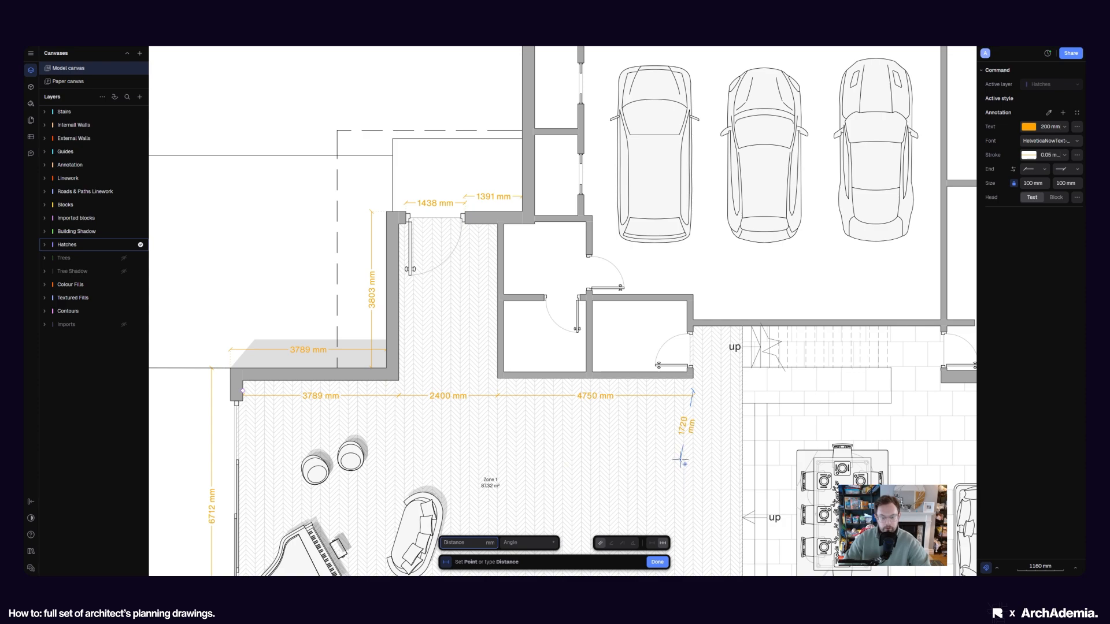
key(Escape)
click(270, 234)
middle_drag(214, 240, 264, 198)
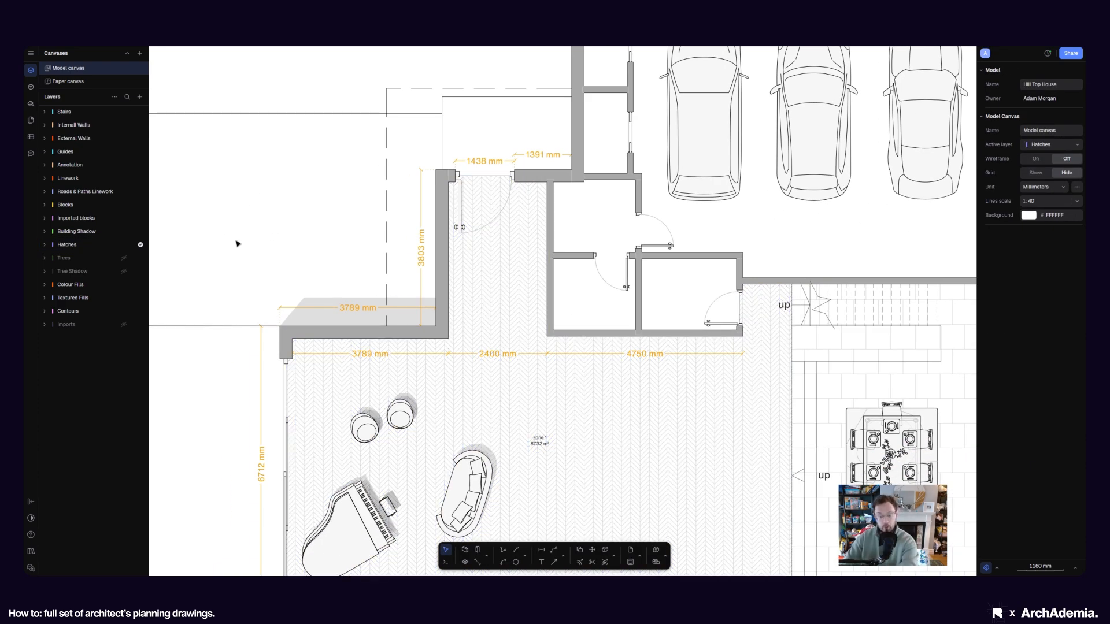
Start a chained dimension below the external wall beneath the piano, from its outer corner to the edge of the sliding-door opening
scroll(285, 267, down, 5)
scroll(297, 257, up, 2)
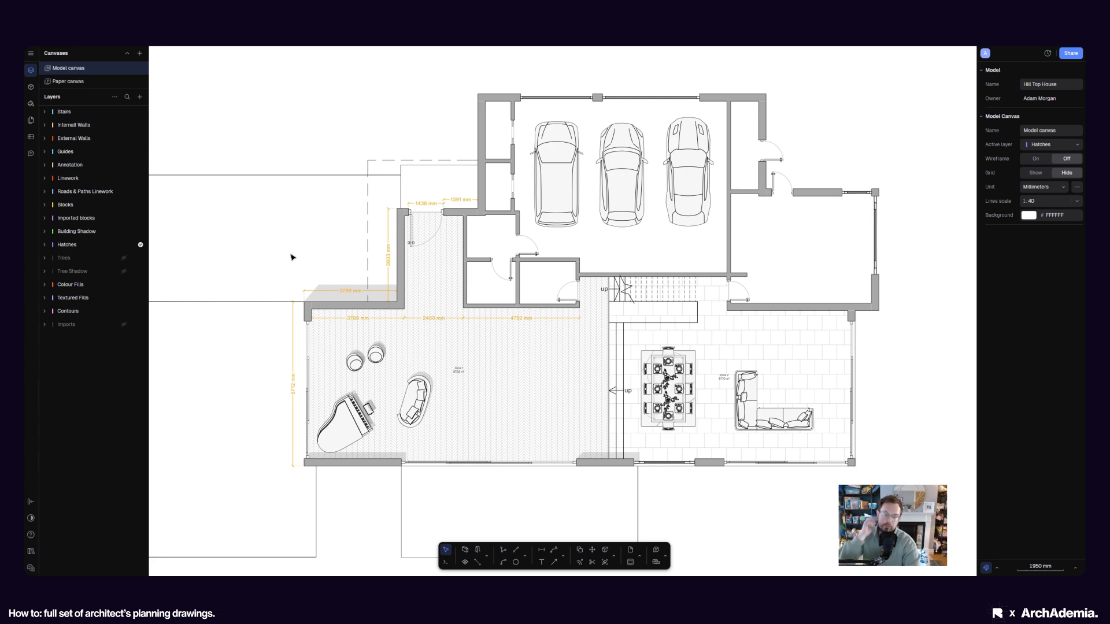
middle_drag(279, 261, 312, 338)
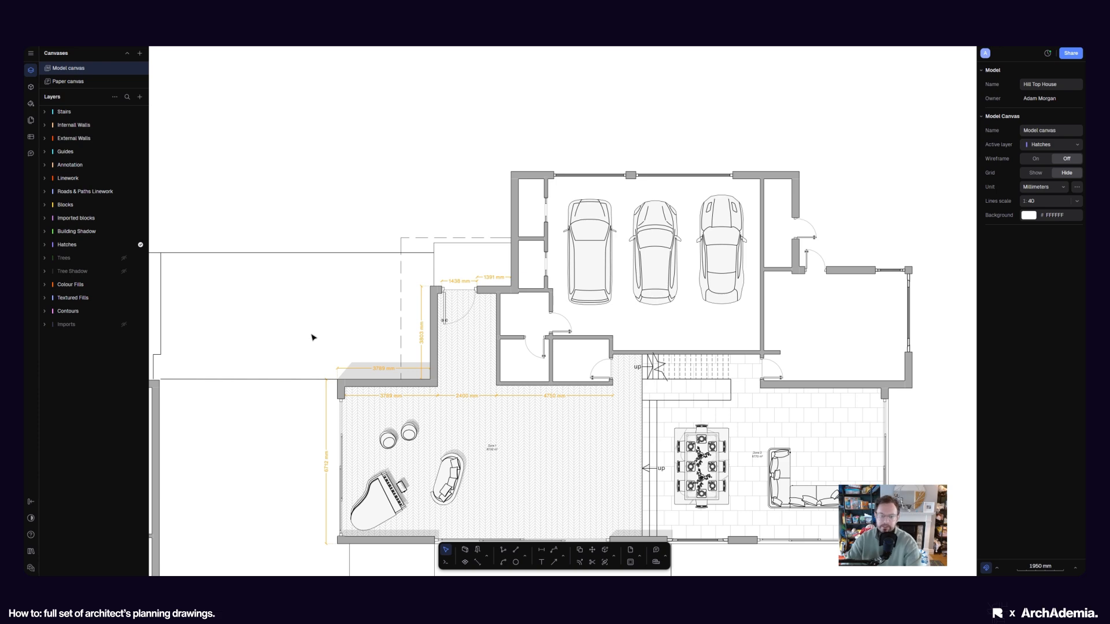
scroll(330, 385, down, 3)
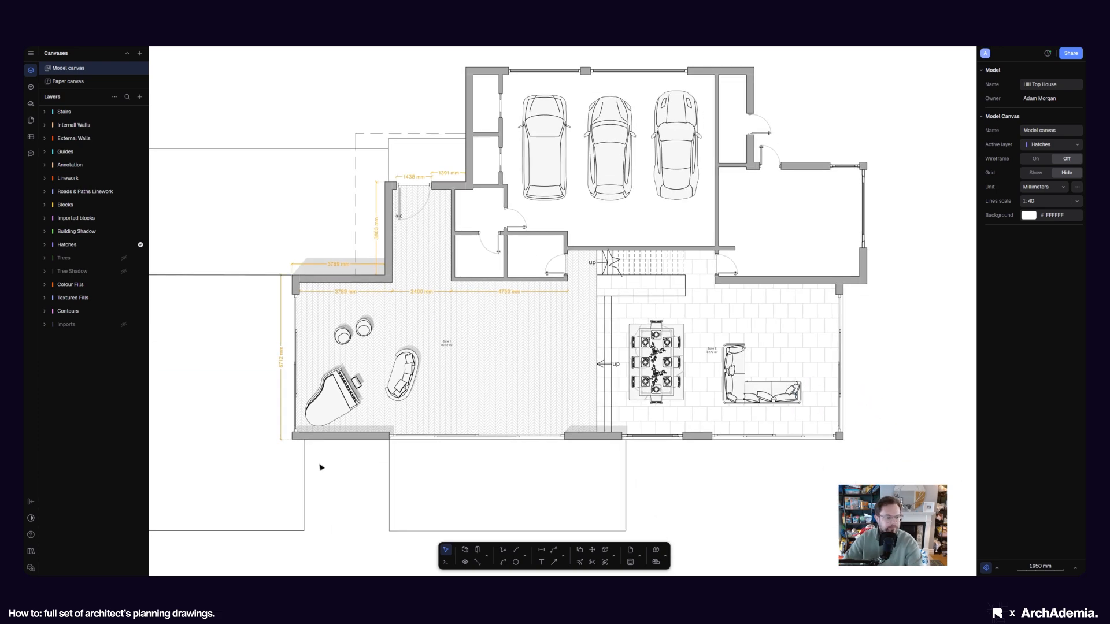
ctrl+scroll(320, 463, up, 3)
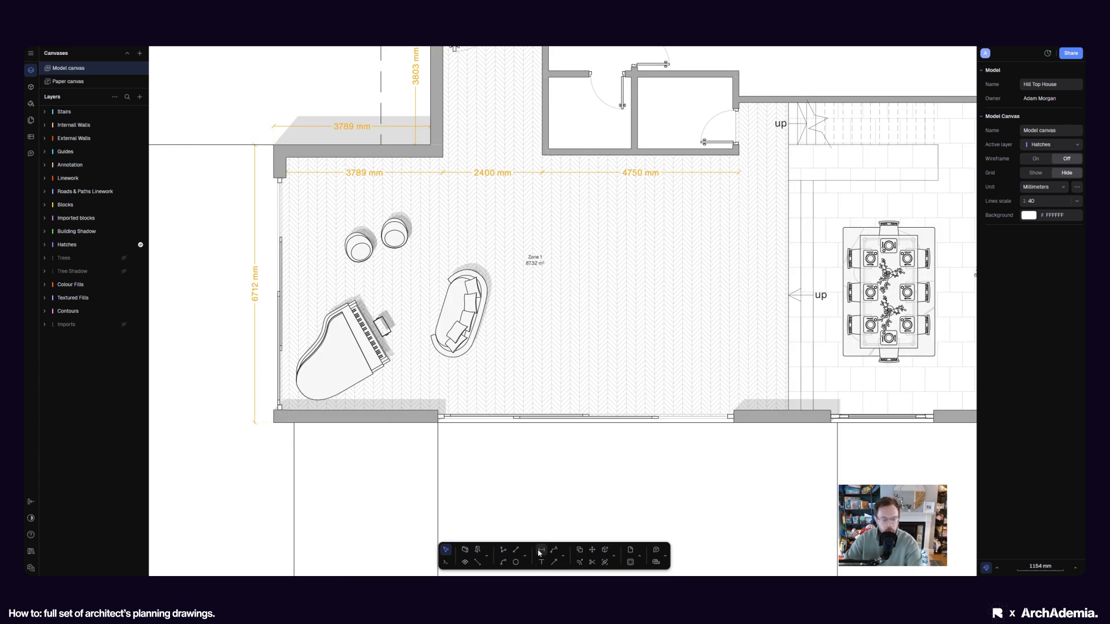
click(540, 554)
ctrl+scroll(368, 428, up, 3)
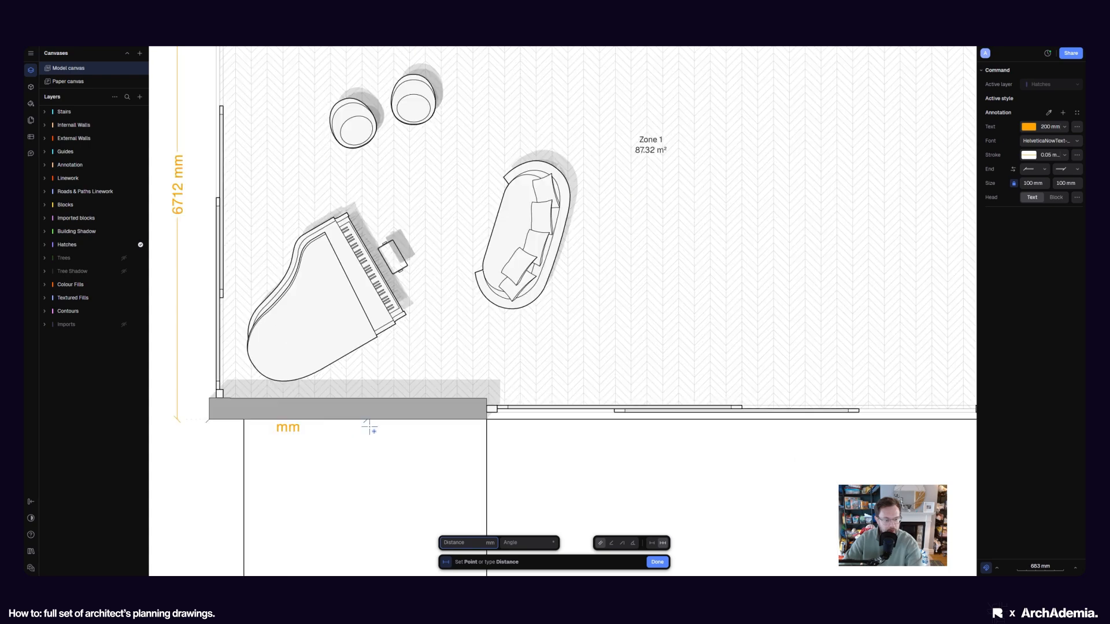
click(487, 419)
ctrl+scroll(429, 428, down, 3)
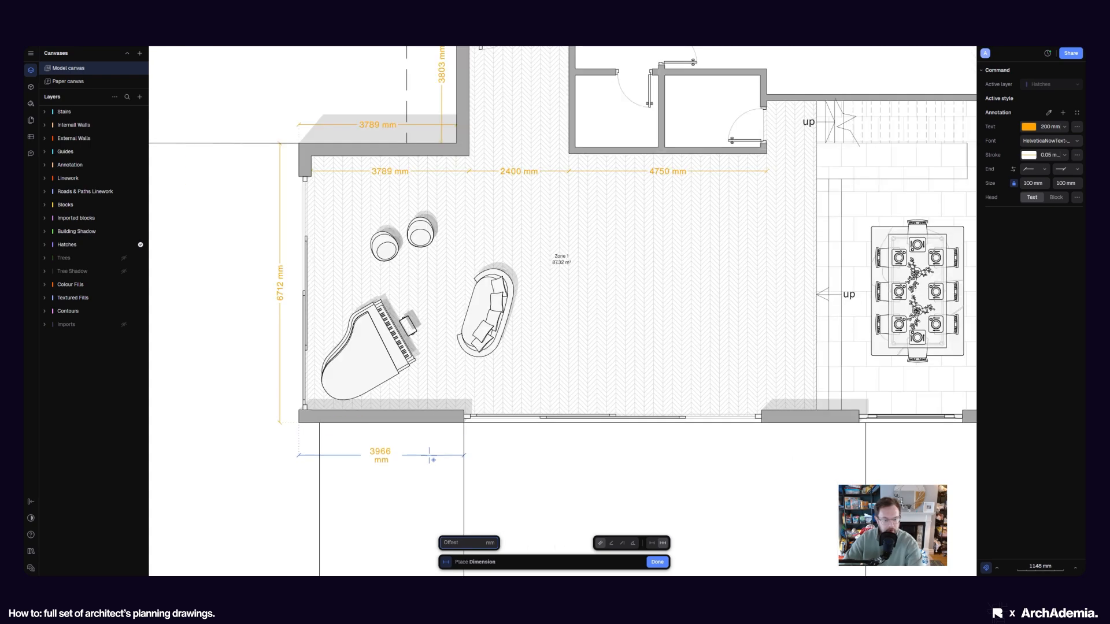
click(433, 460)
Continue the dimension chain across the sliding doors, the solid wall by the steps and the window below the dining table
scroll(508, 449, right, 5)
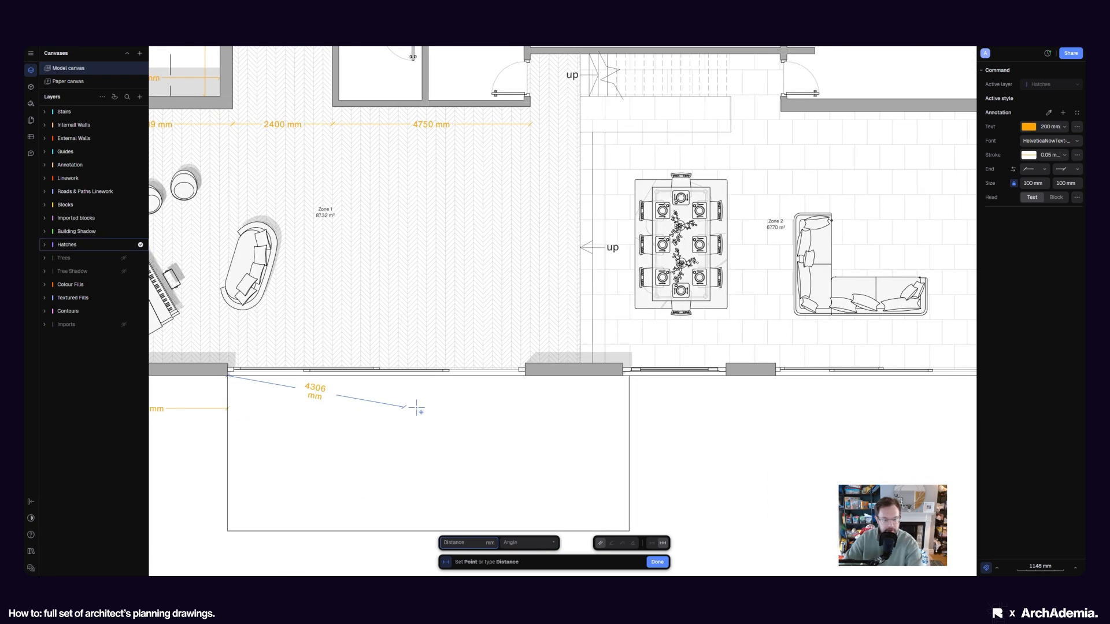
click(525, 377)
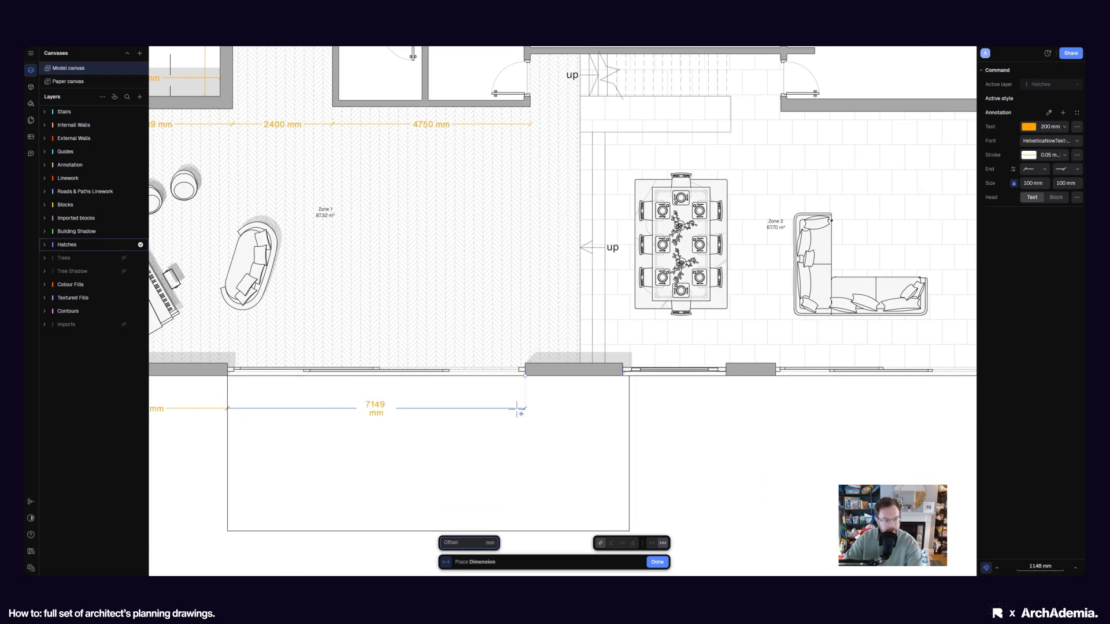
click(623, 379)
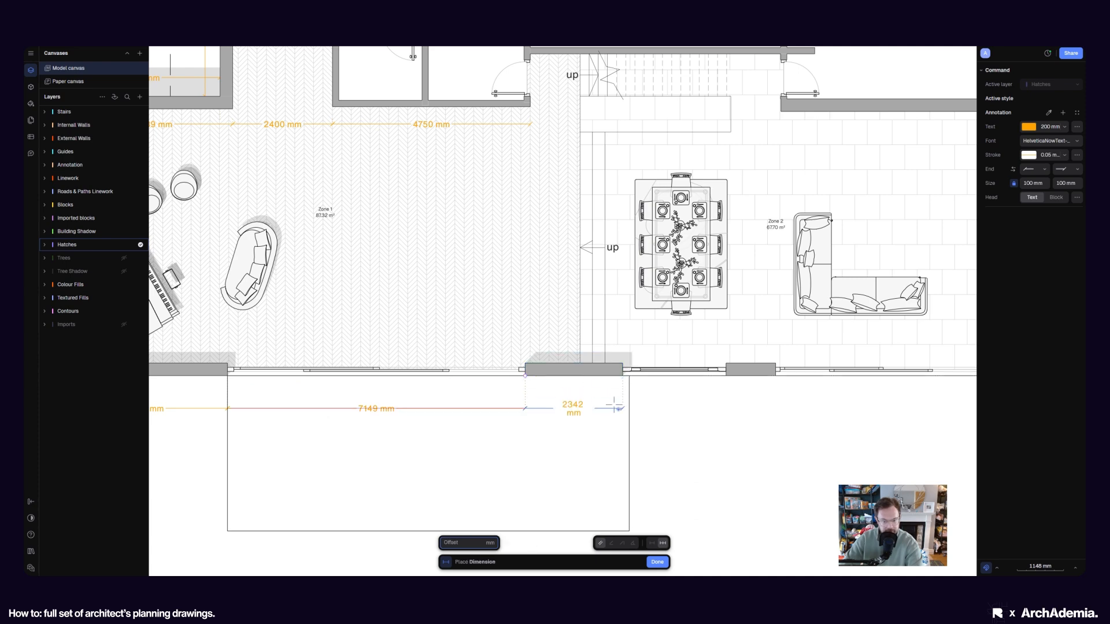
click(726, 377)
scroll(558, 400, right, 5)
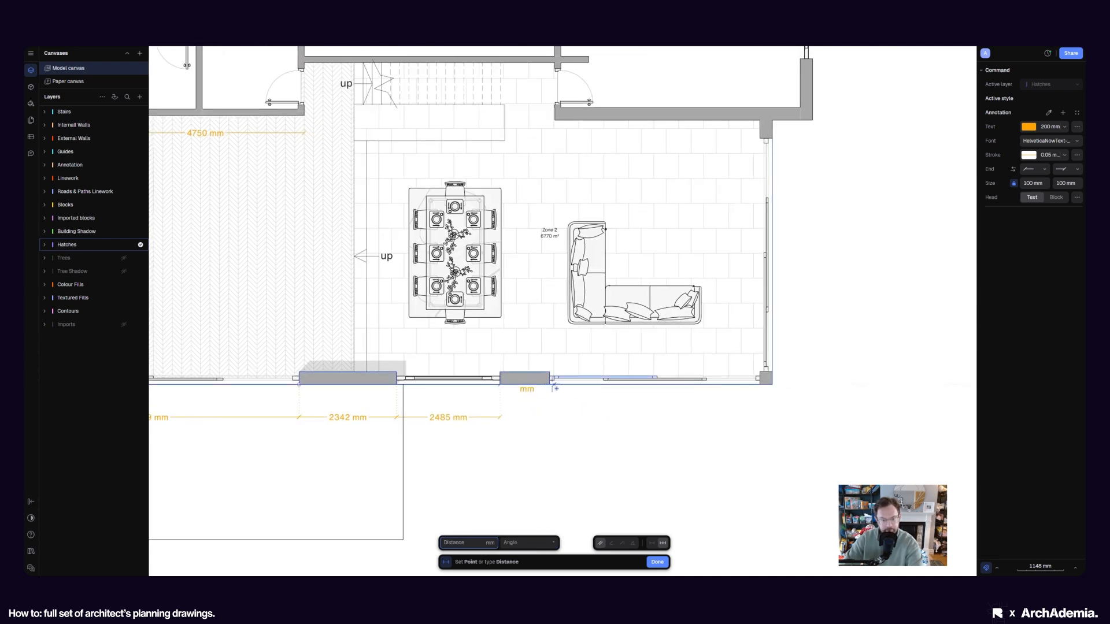
Extend the dimension chain across the short wall, the sliding doors below the sofa and the corner column, and finish it
click(555, 389)
click(550, 416)
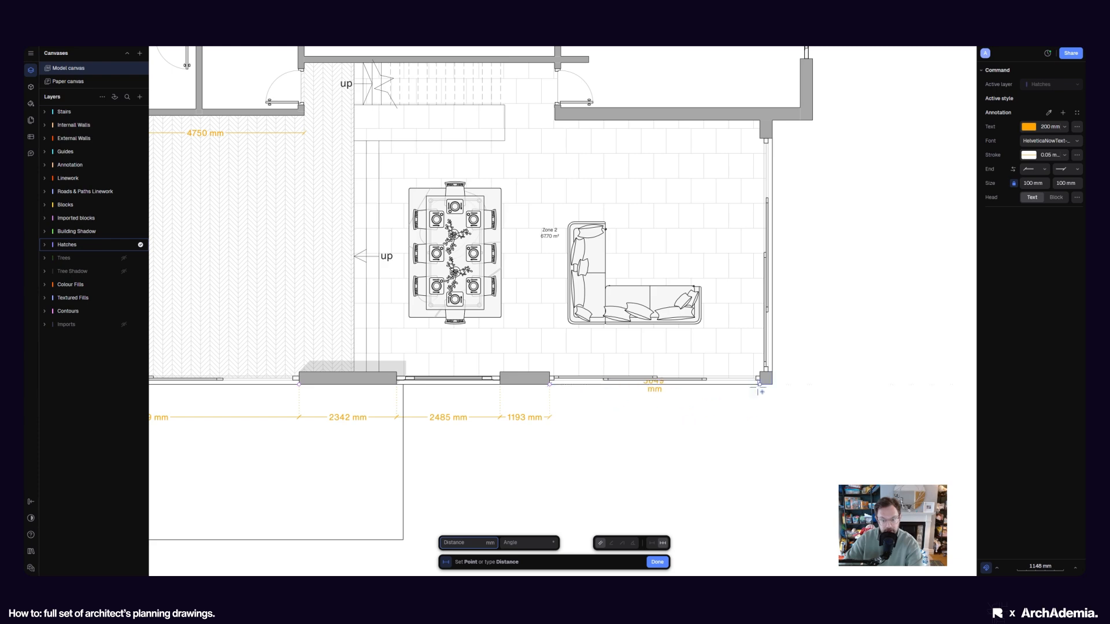
click(758, 416)
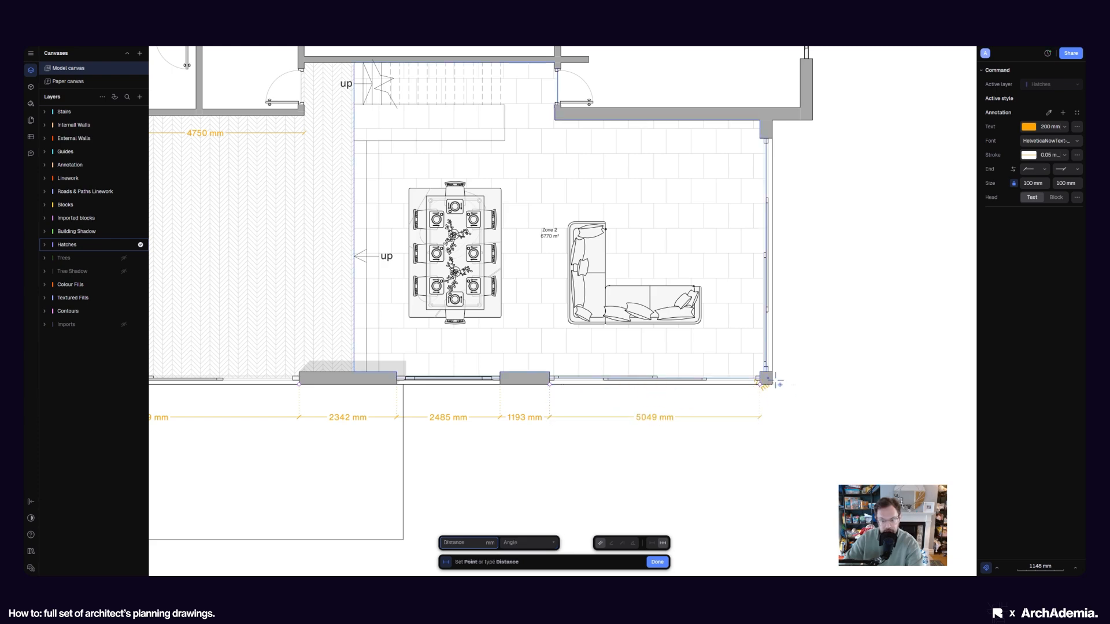
click(780, 399)
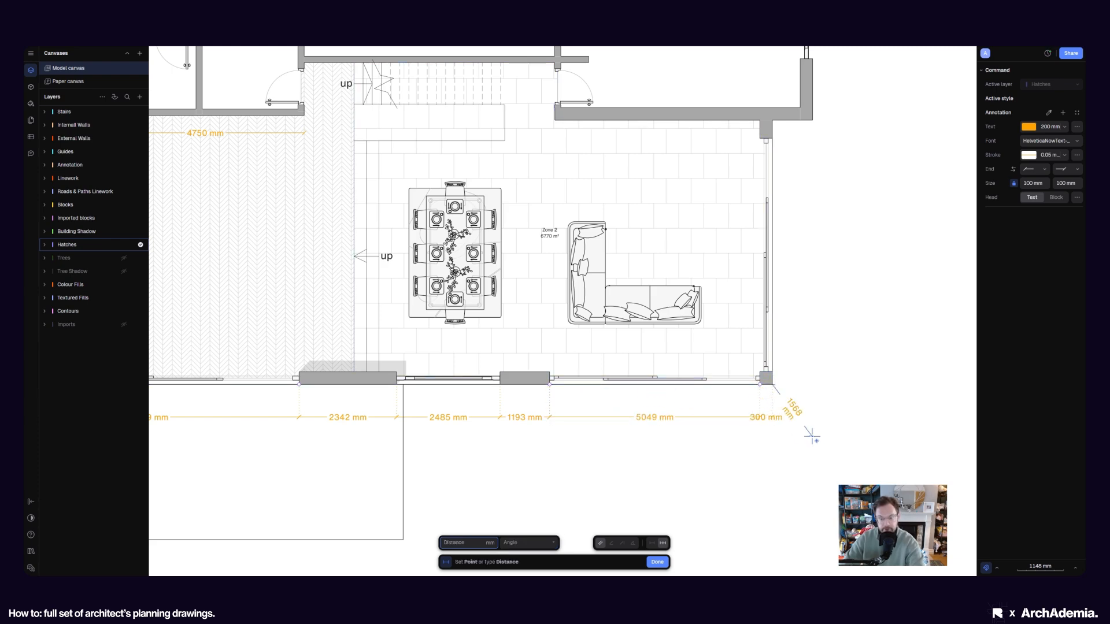
key(Escape)
key(Escape)
Move the text of the corner column's 300 mm dimension below its dimension line
scroll(869, 454, down, 3)
scroll(844, 448, up, 3)
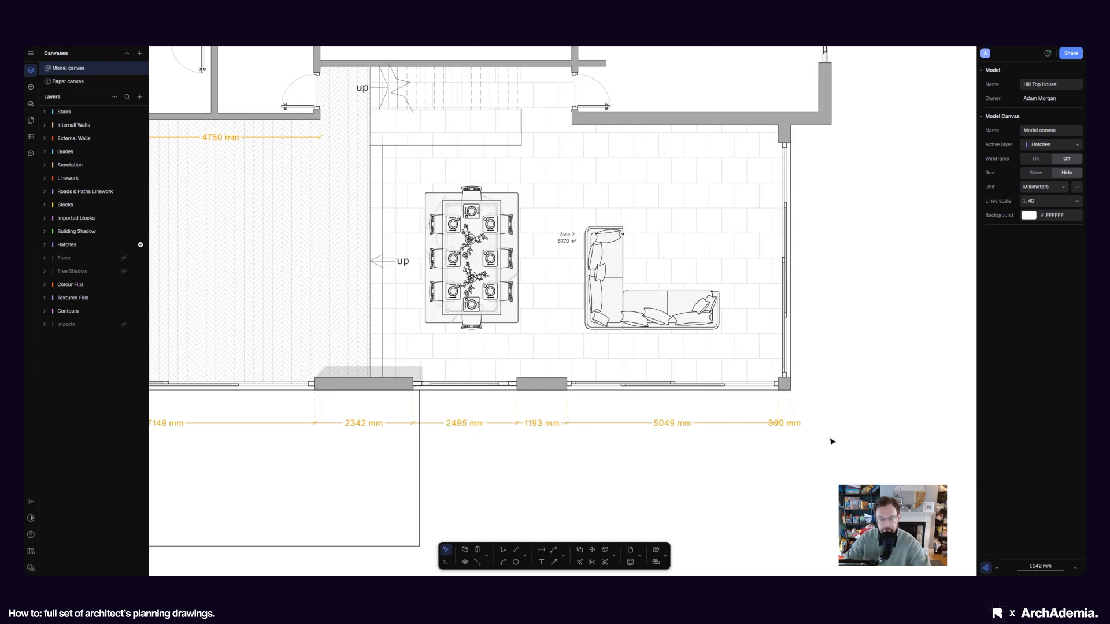
click(785, 426)
scroll(829, 445, up, 5)
click(696, 395)
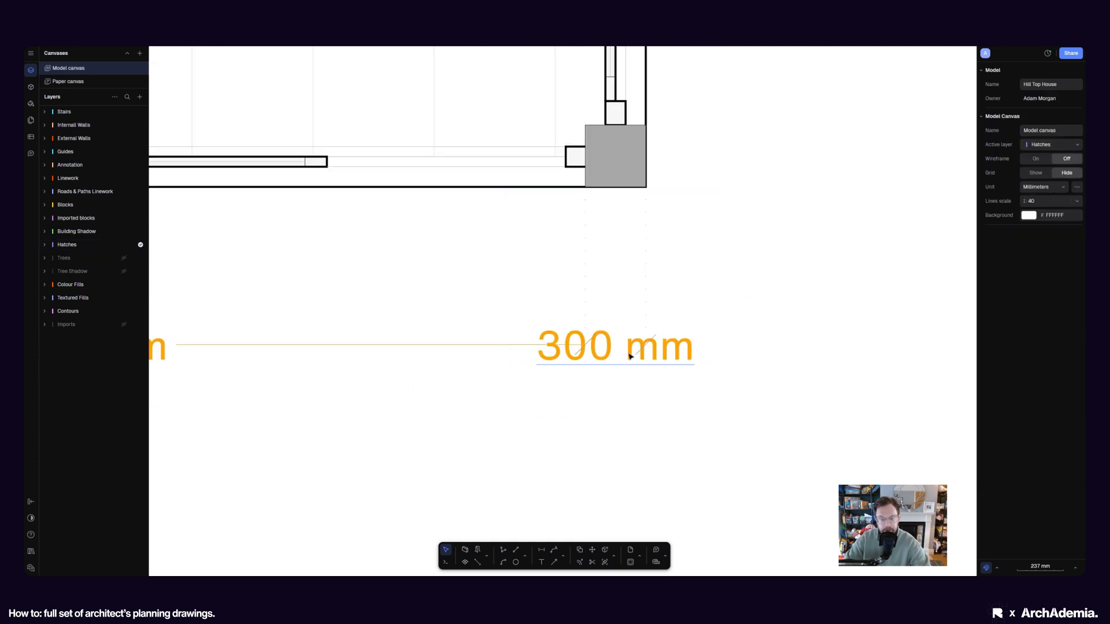
drag(629, 356, 629, 391)
click(806, 439)
scroll(866, 402, down, 5)
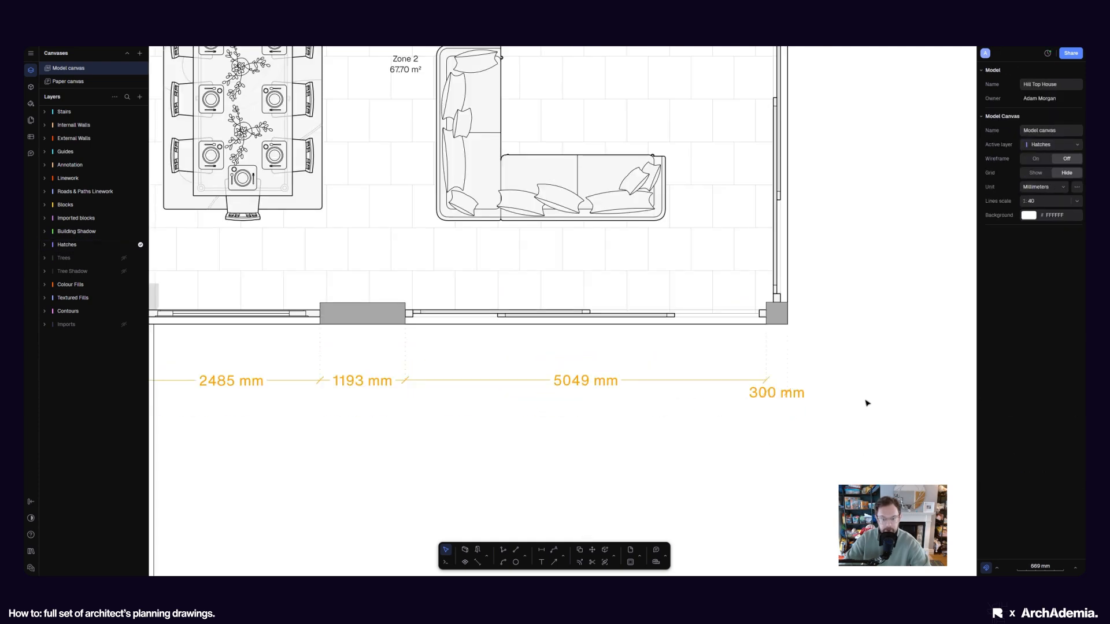
Delete the three chained internal dimensions running above the armchairs, across the hallway and below the small rooms
scroll(866, 402, down, 5)
middle_drag(463, 440, 508, 478)
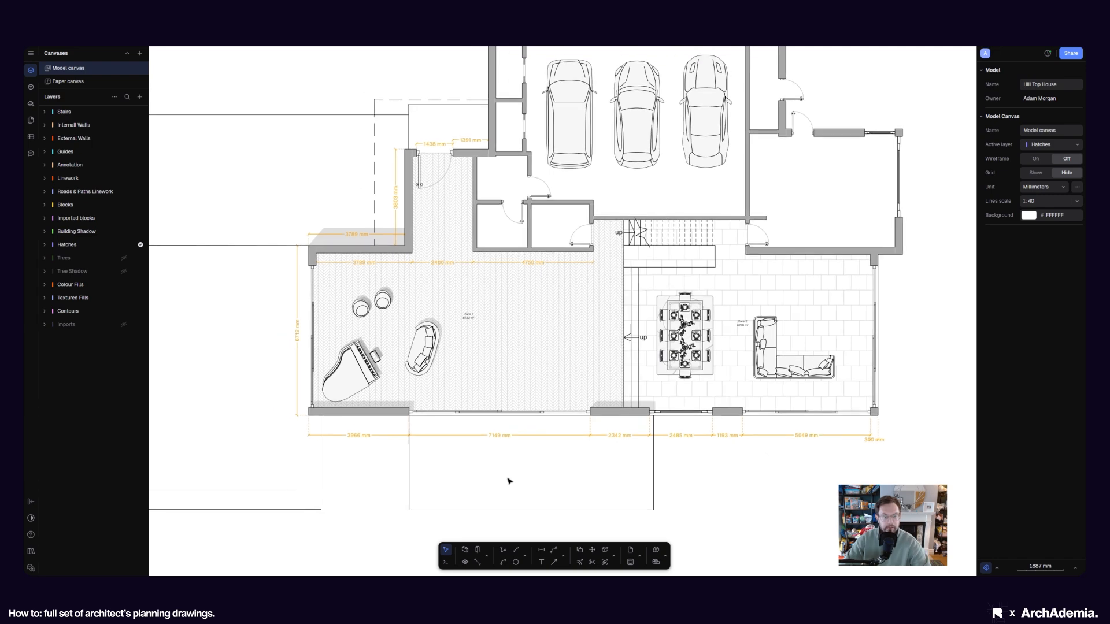
scroll(509, 481, down, 5)
scroll(510, 480, up, 5)
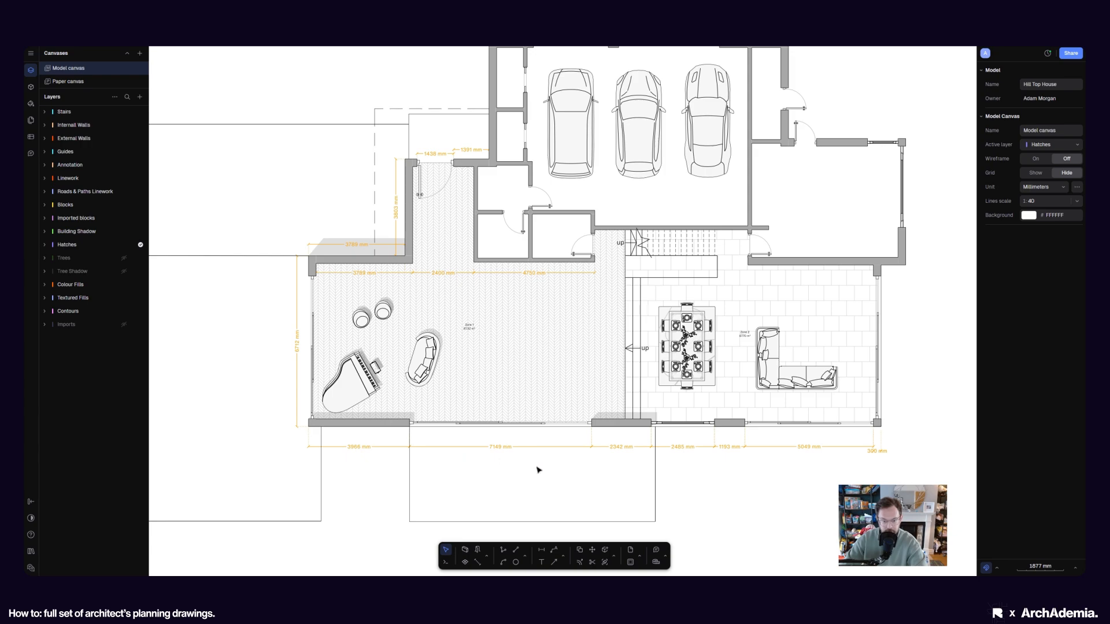
scroll(790, 475, right, 2)
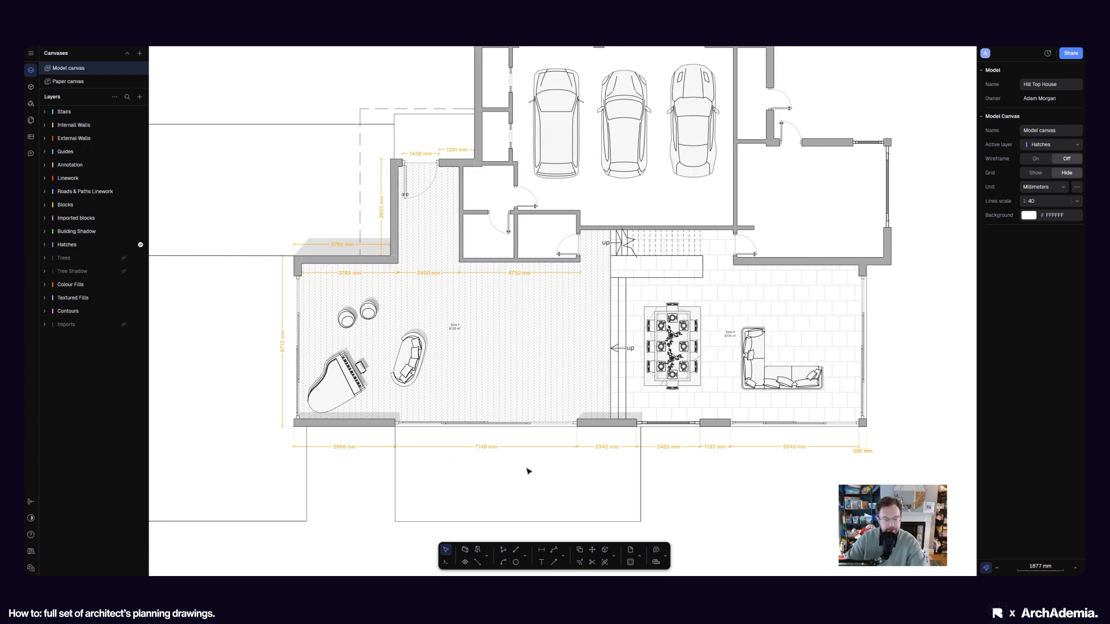
scroll(538, 470, left, 1)
scroll(537, 471, down, 3)
scroll(501, 416, up, 3)
scroll(412, 340, up, 6)
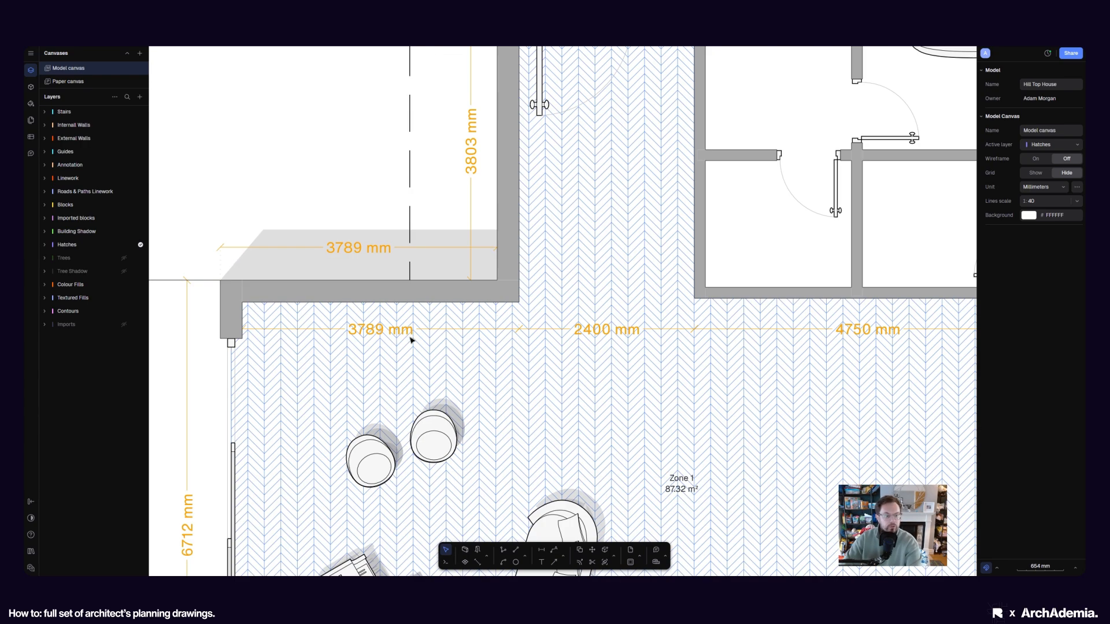
click(408, 335)
key(Delete)
click(613, 332)
key(Delete)
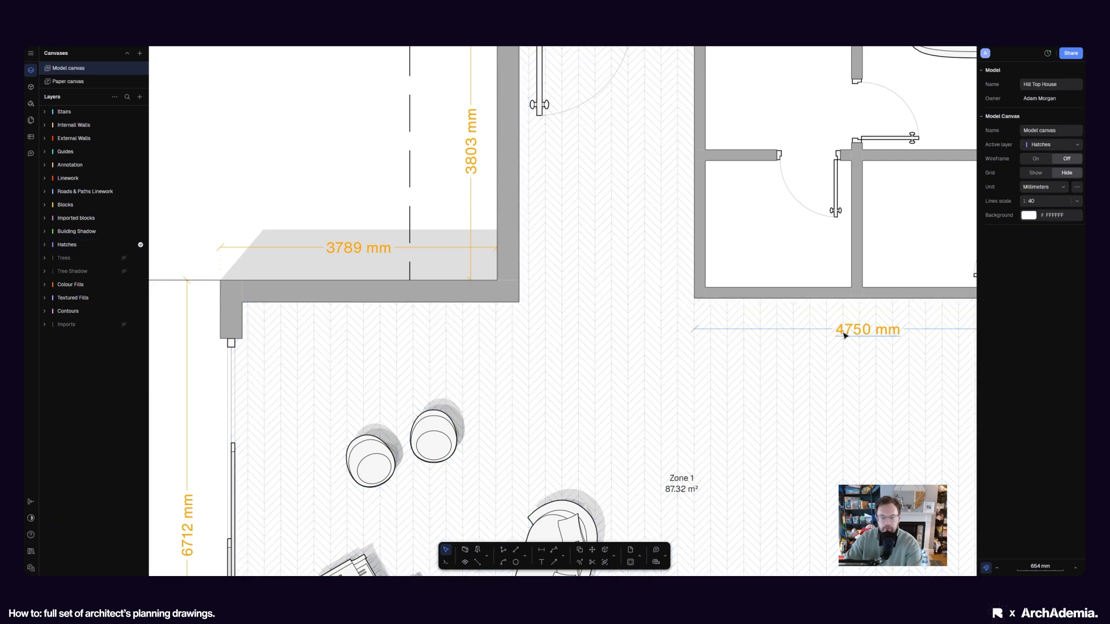
scroll(494, 380, down, 5)
scroll(459, 308, up, 5)
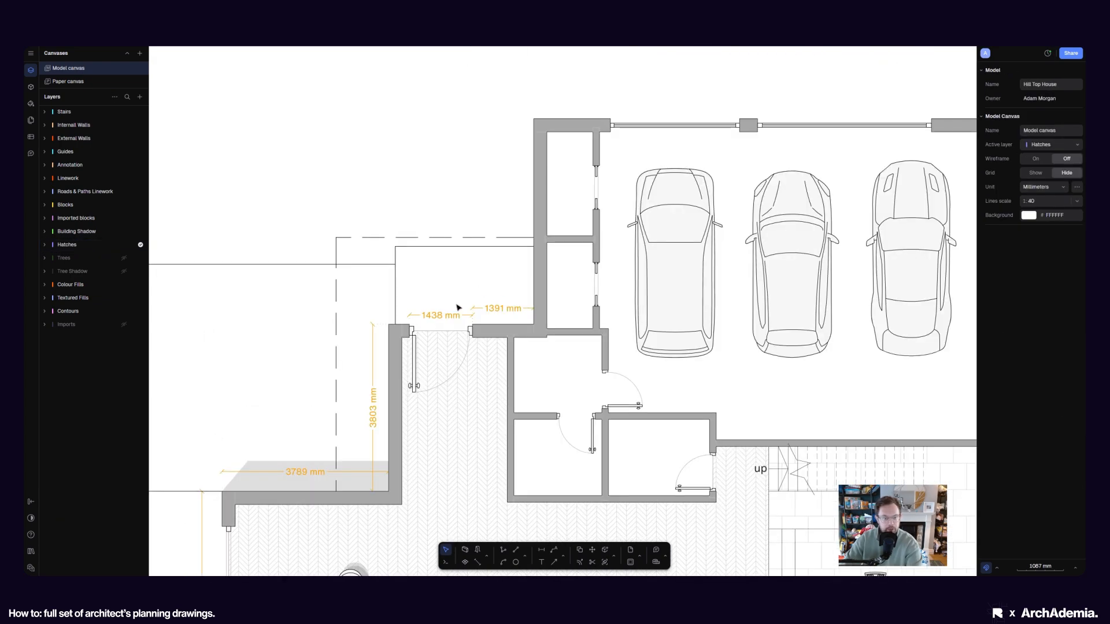
Delete the two dimensions above the entrance door and its adjoining wall
click(442, 306)
key(Delete)
click(491, 307)
key(Delete)
scroll(477, 265, down, 3)
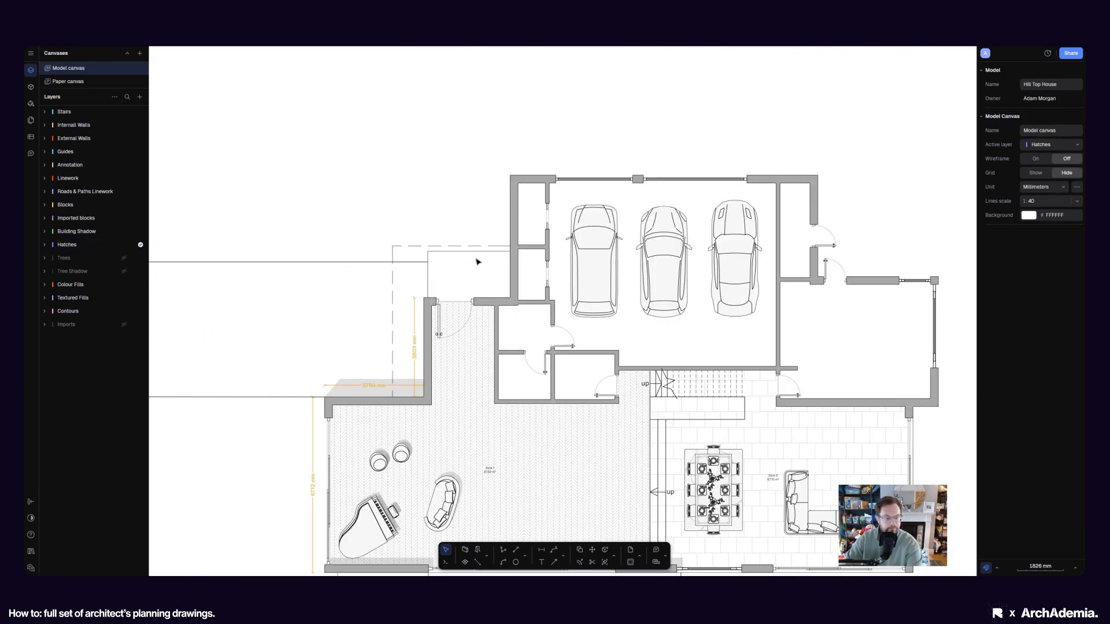
Examine the ground floor's external dimensions and the overall layout of the ground and upper floor plans
middle_drag(269, 346, 315, 274)
scroll(352, 397, down, 4)
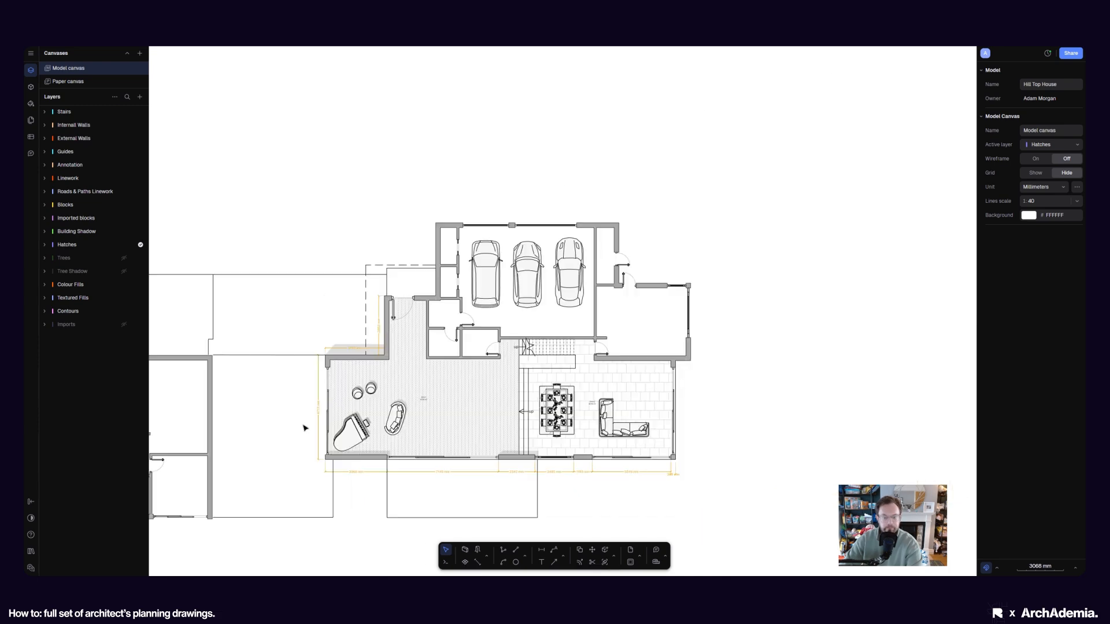
scroll(420, 418, up, 2)
scroll(546, 487, up, 3)
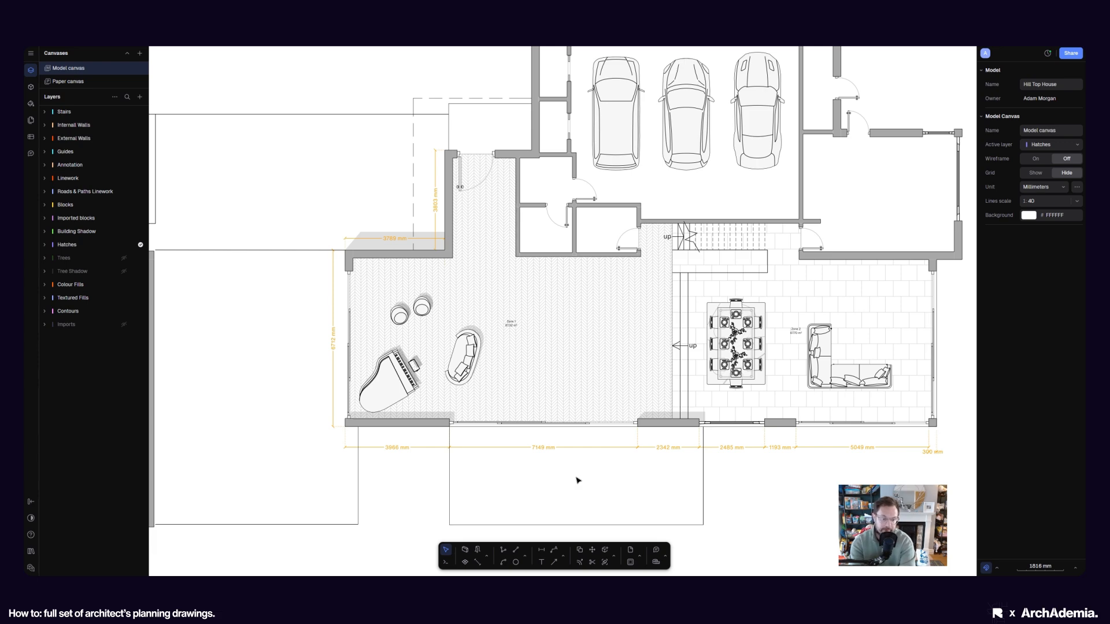
scroll(437, 288, down, 5)
scroll(505, 421, down, 2)
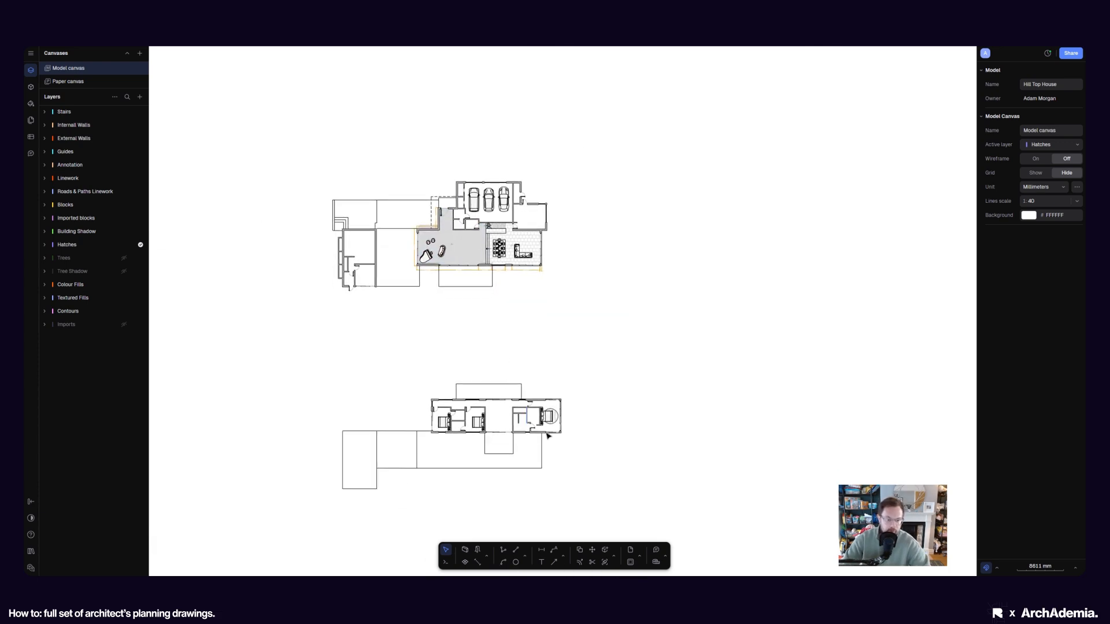
scroll(516, 371, up, 4)
scroll(478, 452, down, 4)
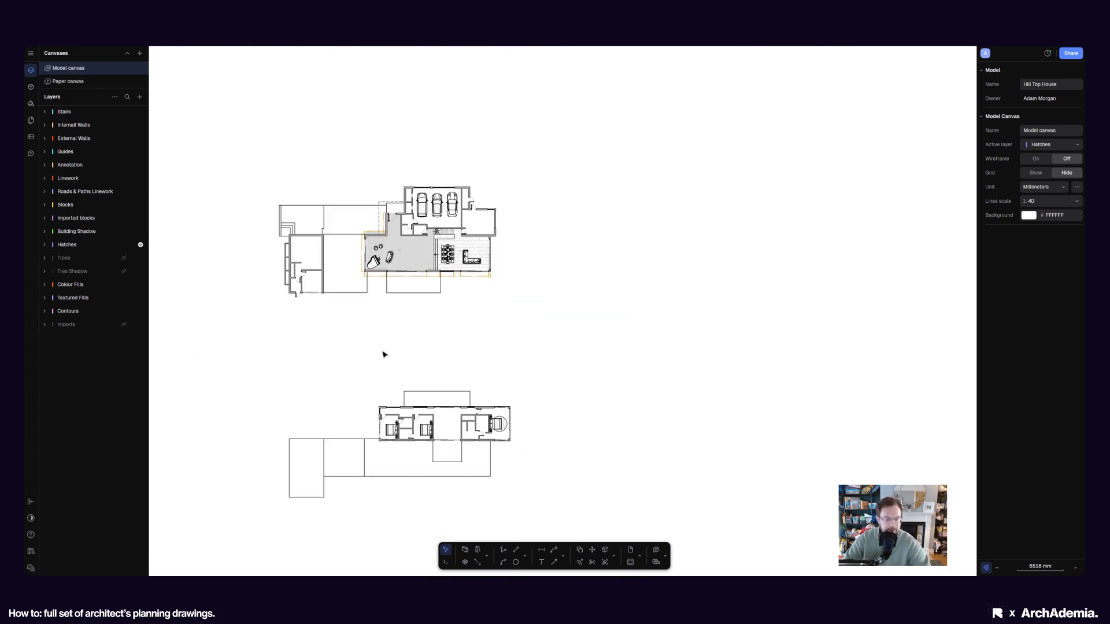
scroll(510, 385, up, 2)
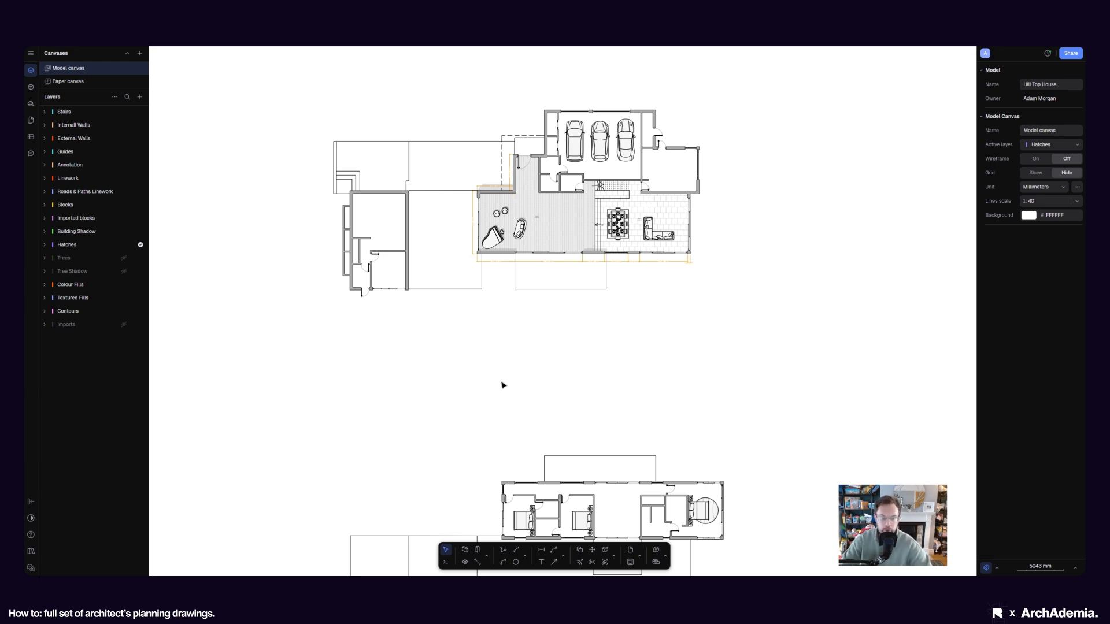
scroll(556, 336, up, 2)
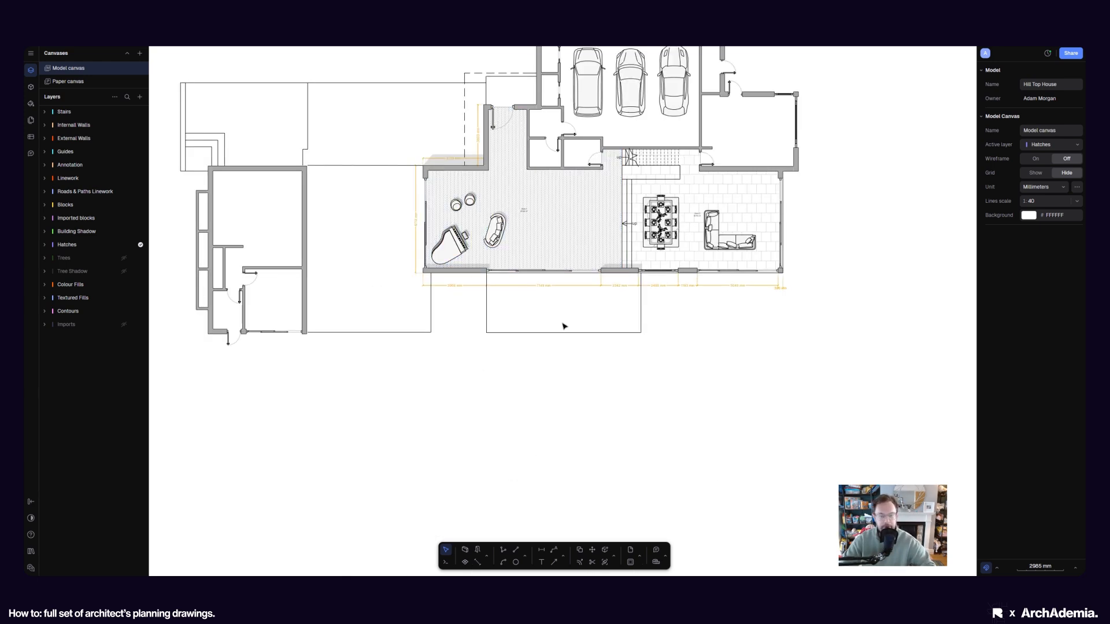
scroll(578, 353, down, 2)
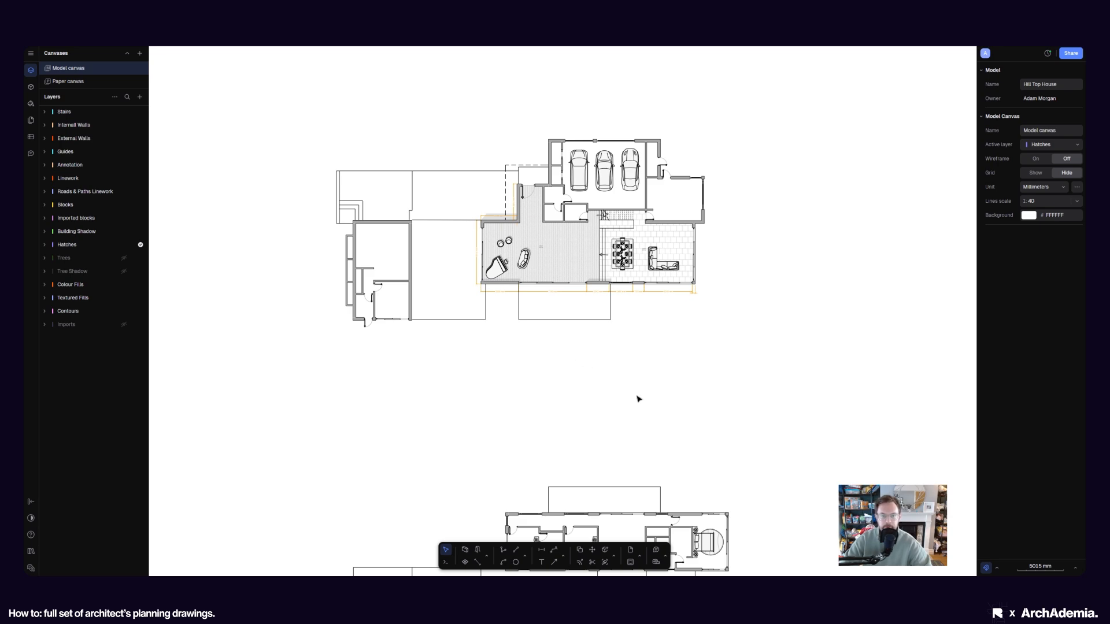
scroll(638, 399, up, 2)
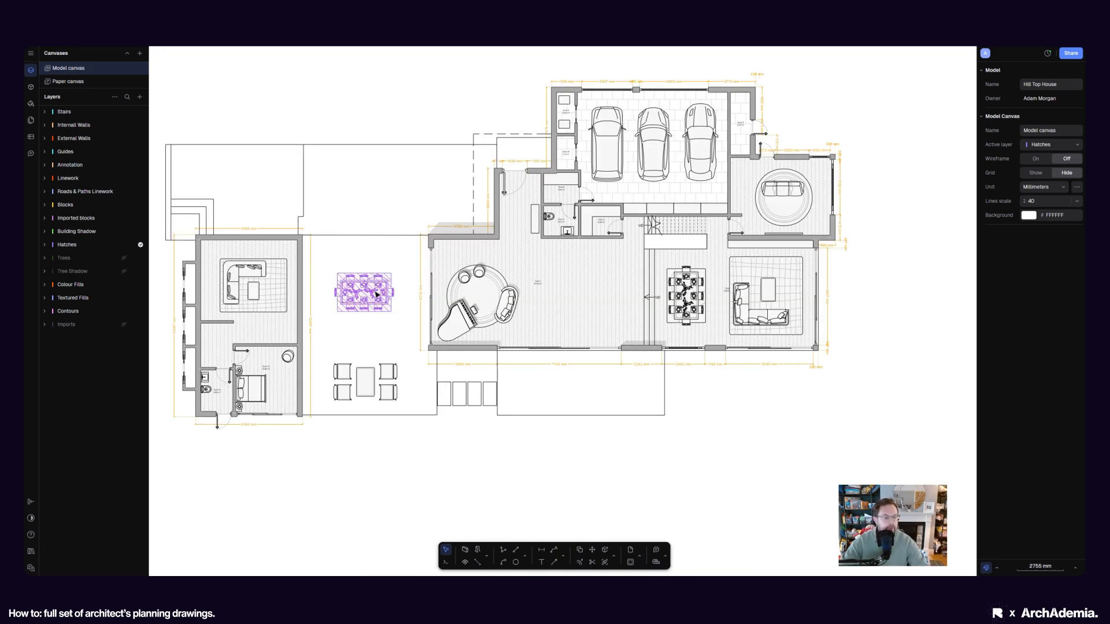
Examine the furnished upper floor plan with its room zones and external wall openings
scroll(705, 414, down, 2)
middle_drag(706, 414, 561, 256)
scroll(560, 257, down, 2)
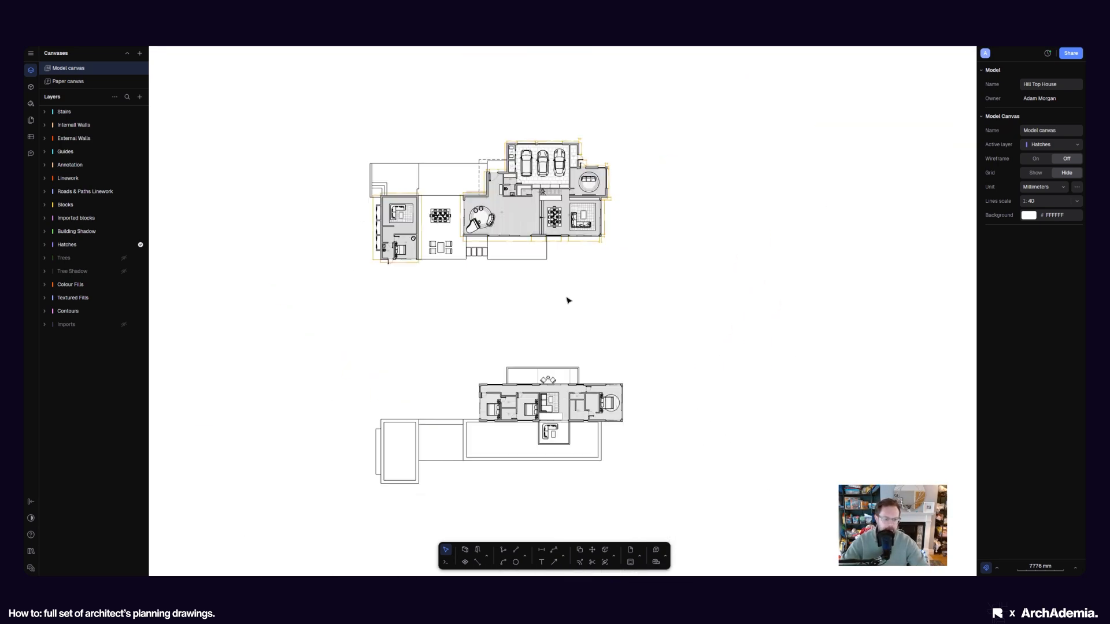
scroll(545, 474, up, 4)
middle_drag(564, 350, 559, 429)
scroll(559, 407, up, 2)
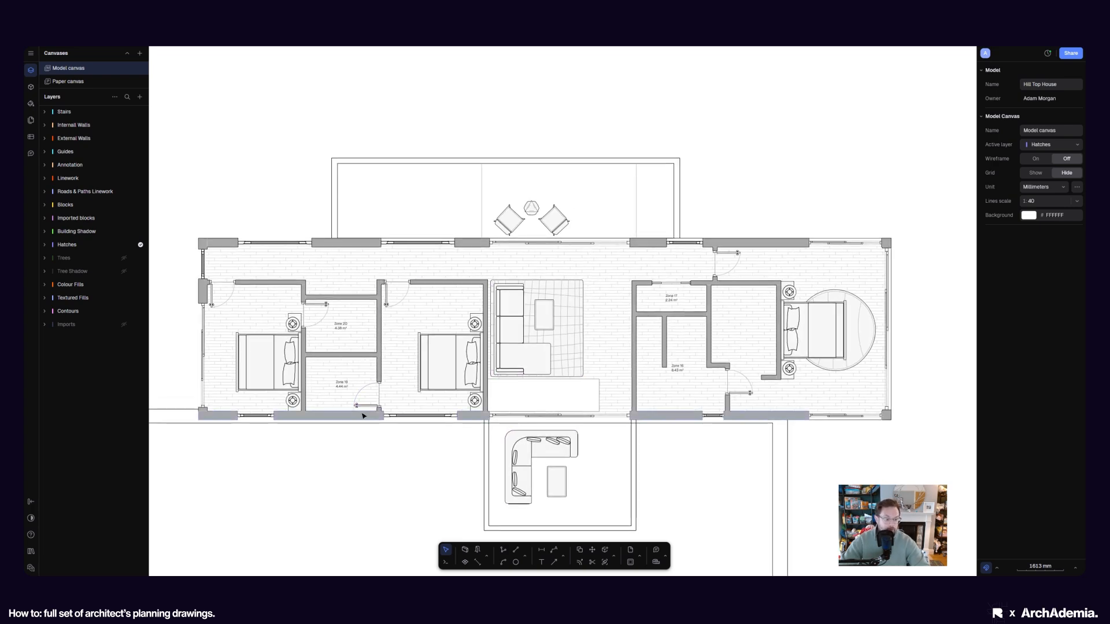
middle_drag(340, 435, 384, 450)
scroll(386, 452, down, 2)
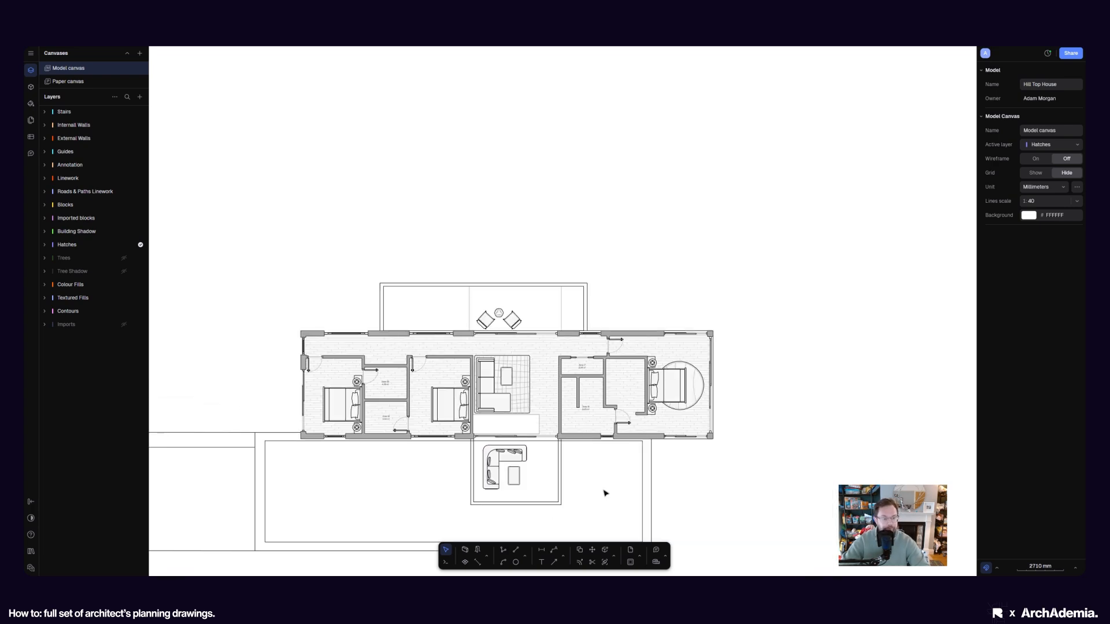
scroll(386, 397, up, 6)
click(387, 396)
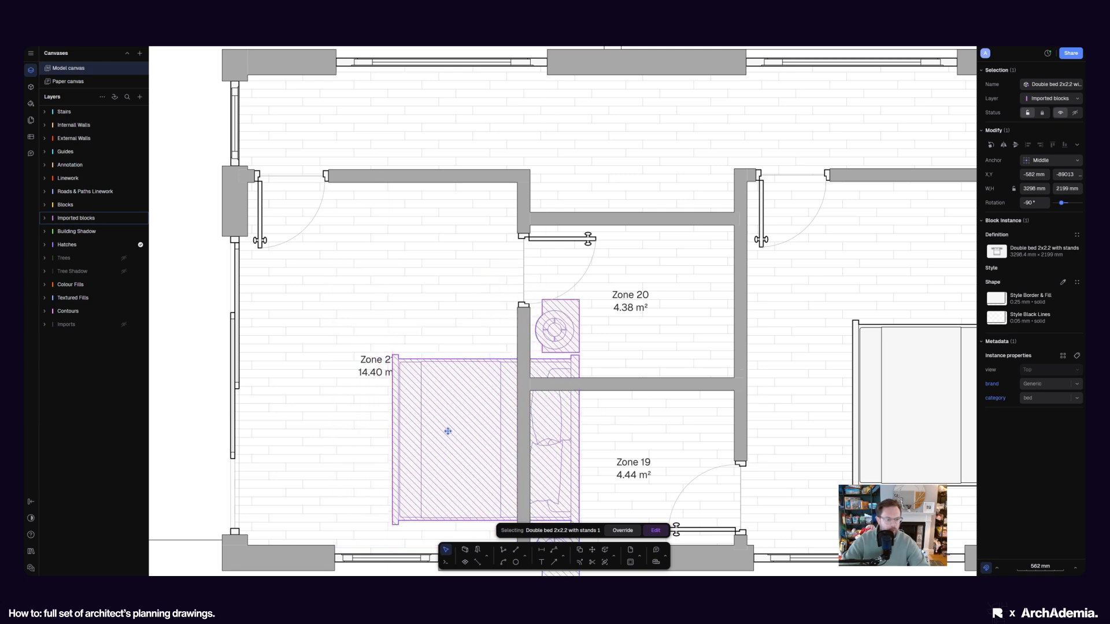
key(ctrl+z)
scroll(453, 436, down, 2)
click(295, 401)
scroll(421, 414, up, 2)
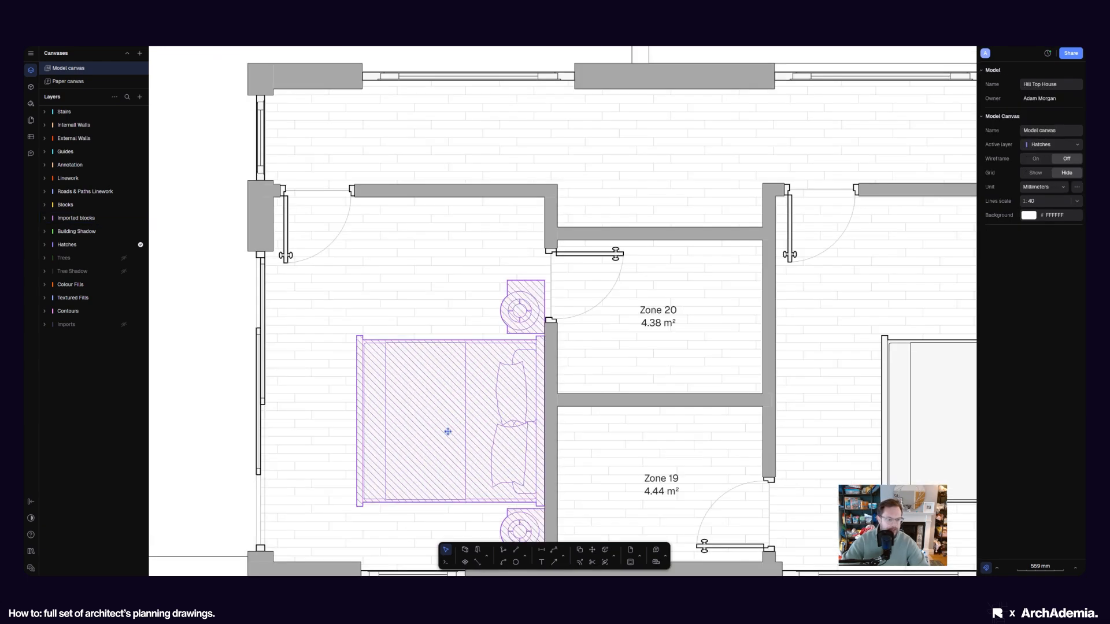
drag(448, 432, 494, 447)
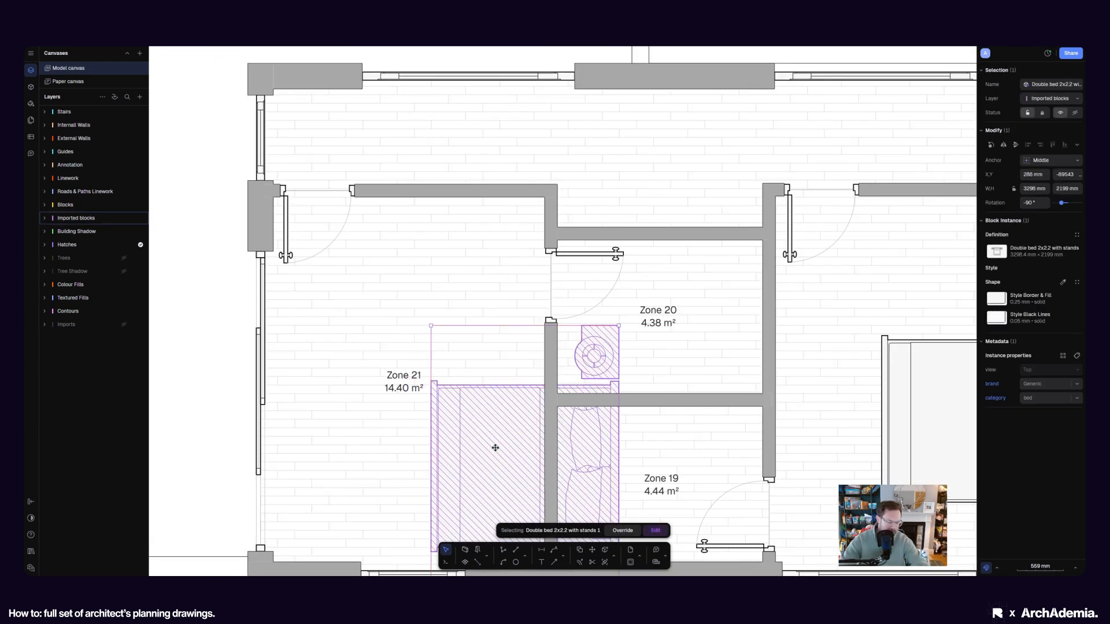
key(ctrl+z)
Move the double bed in the Zone 21 bedroom aside to uncover that room's zone tag
scroll(496, 446, down, 2)
click(312, 421)
scroll(456, 430, up, 2)
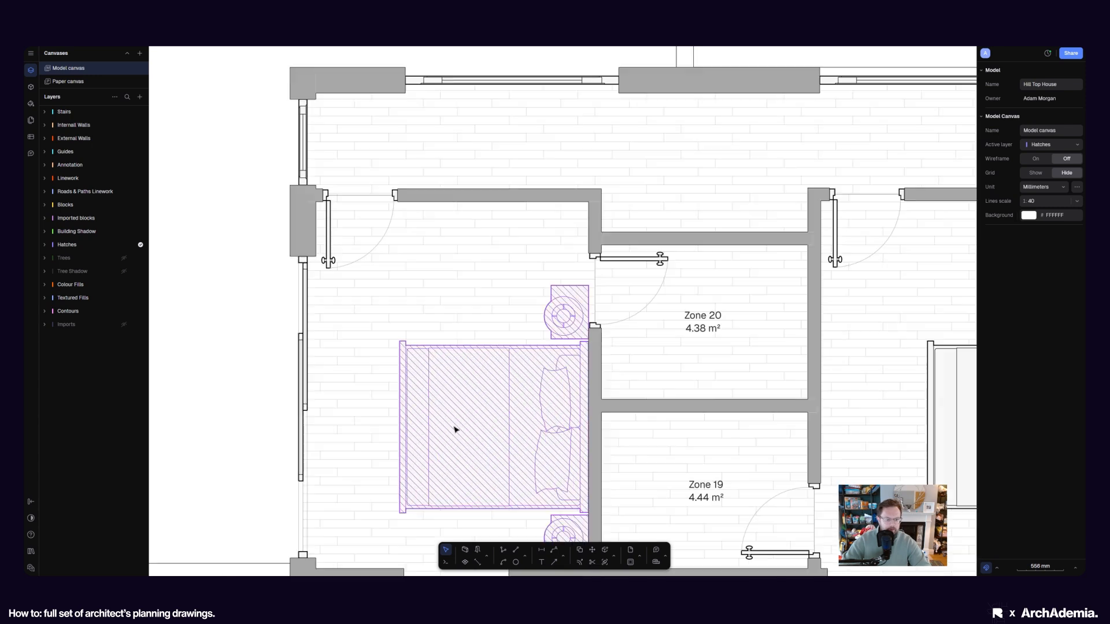
drag(455, 430, 535, 487)
click(448, 398)
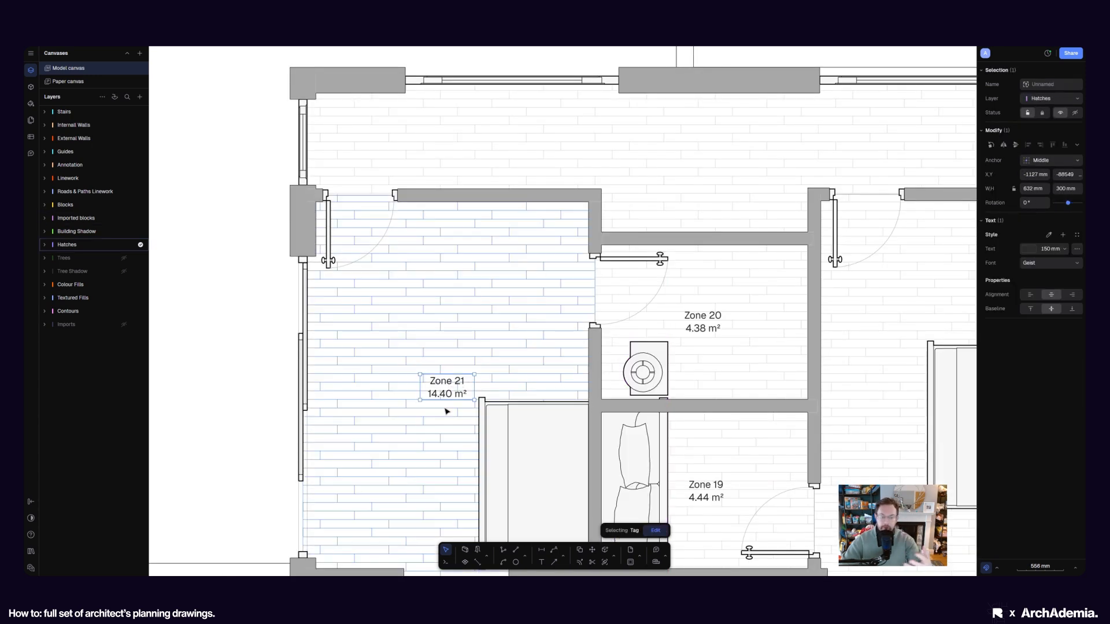
key(Escape)
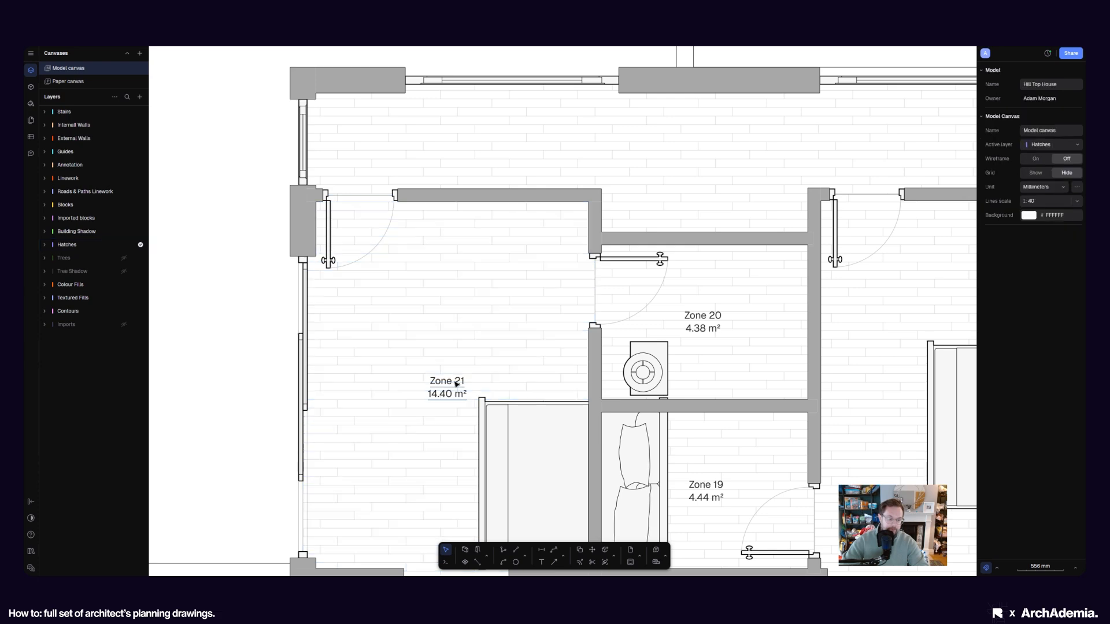
Select the Zone 21 tag together with all similar tags and assign them to the Annotation layer
scroll(454, 382, up, 5)
scroll(463, 390, down, 3)
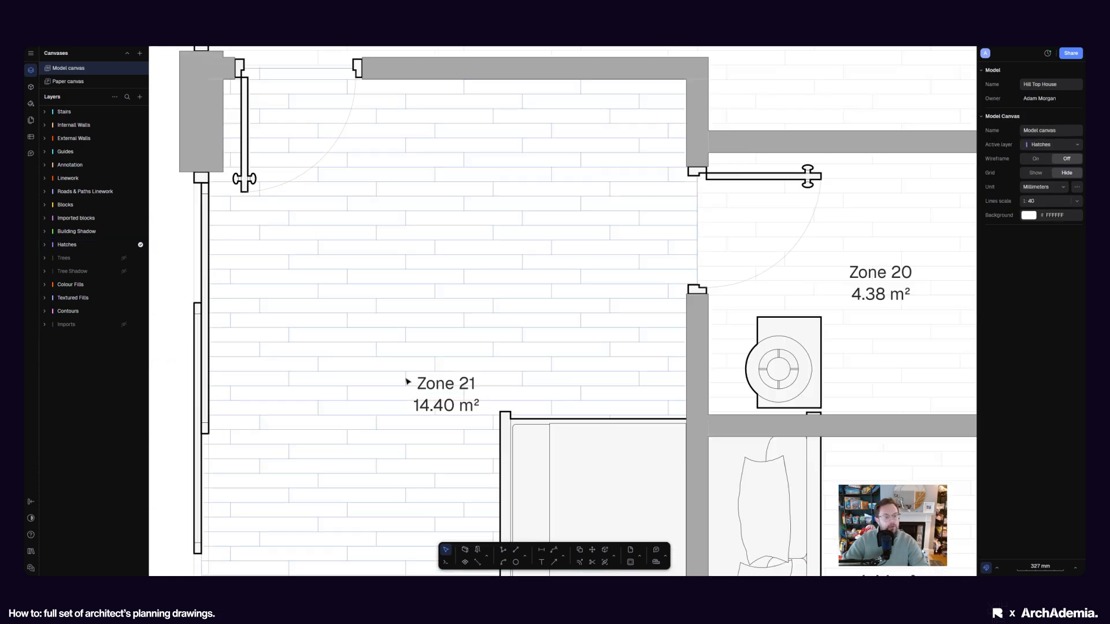
click(445, 392)
scroll(445, 392, down, 3)
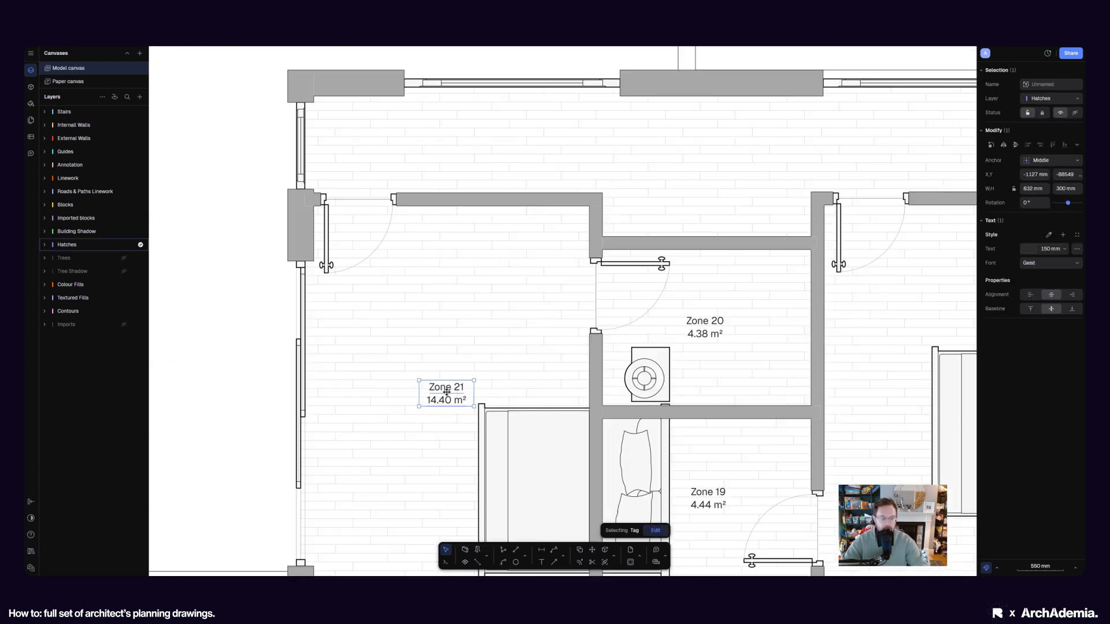
scroll(446, 391, up, 3)
drag(603, 508, 478, 439)
key(ctrl+z)
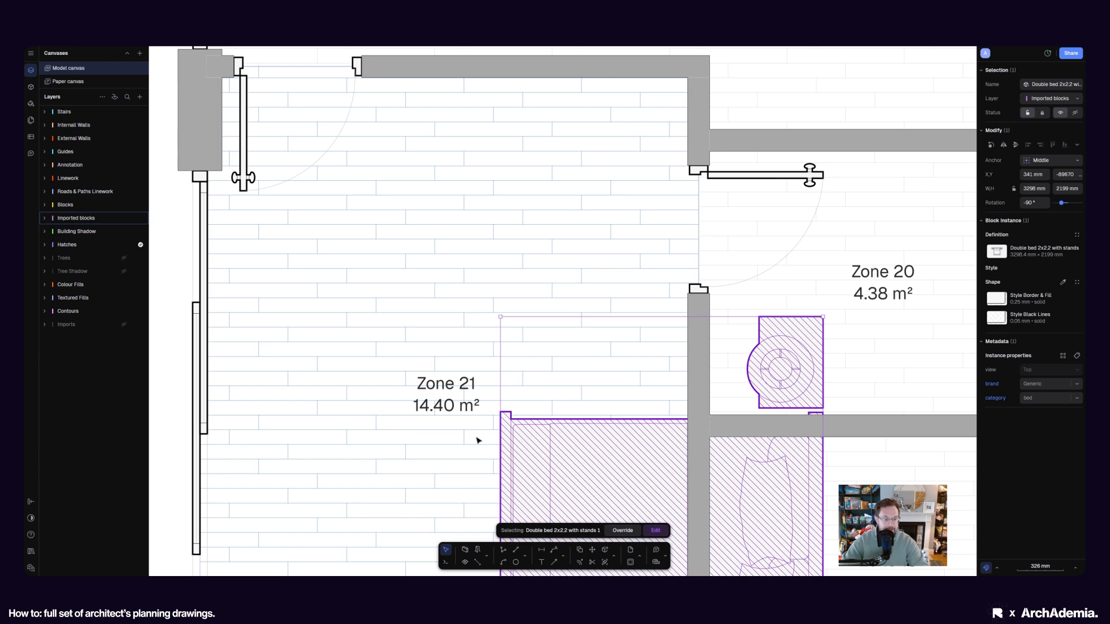
click(440, 386)
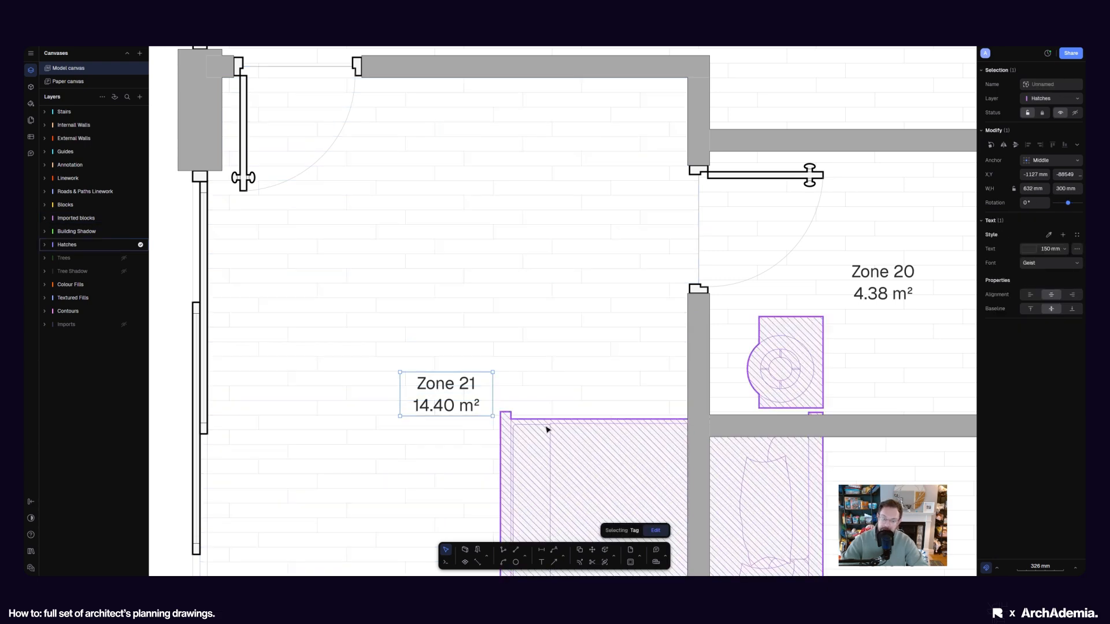
right_click(452, 388)
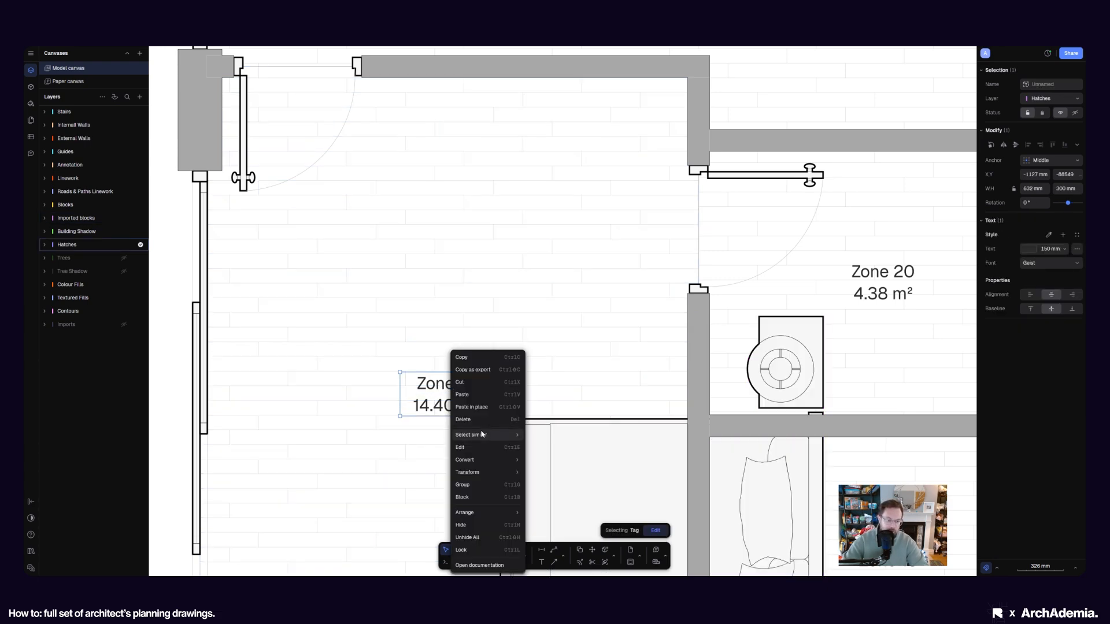
mouse_move(480, 435)
click(547, 463)
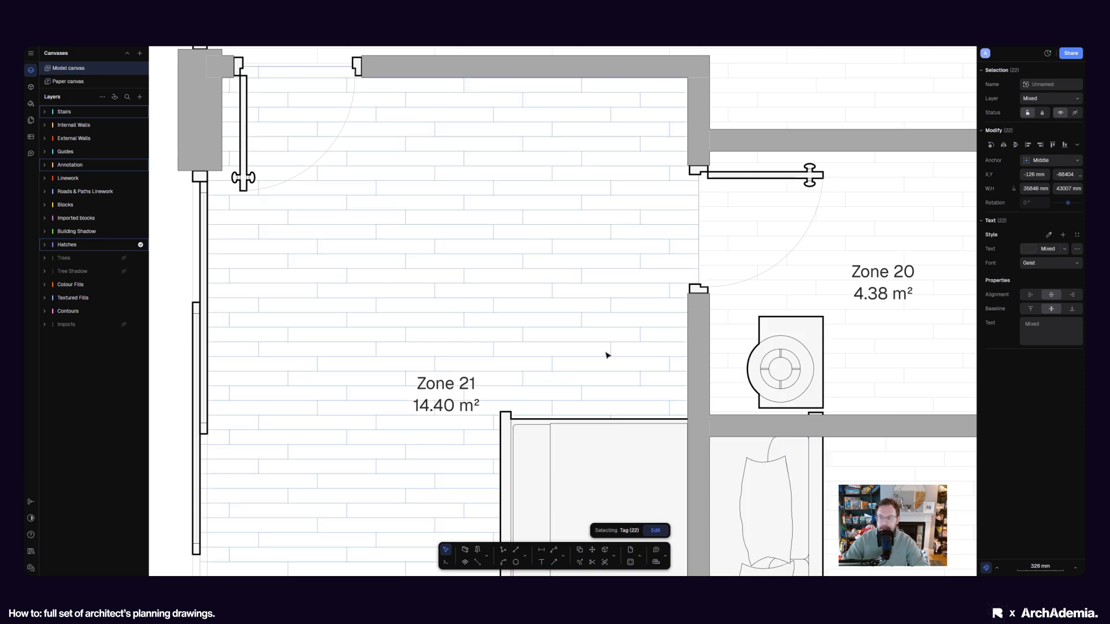
click(1053, 99)
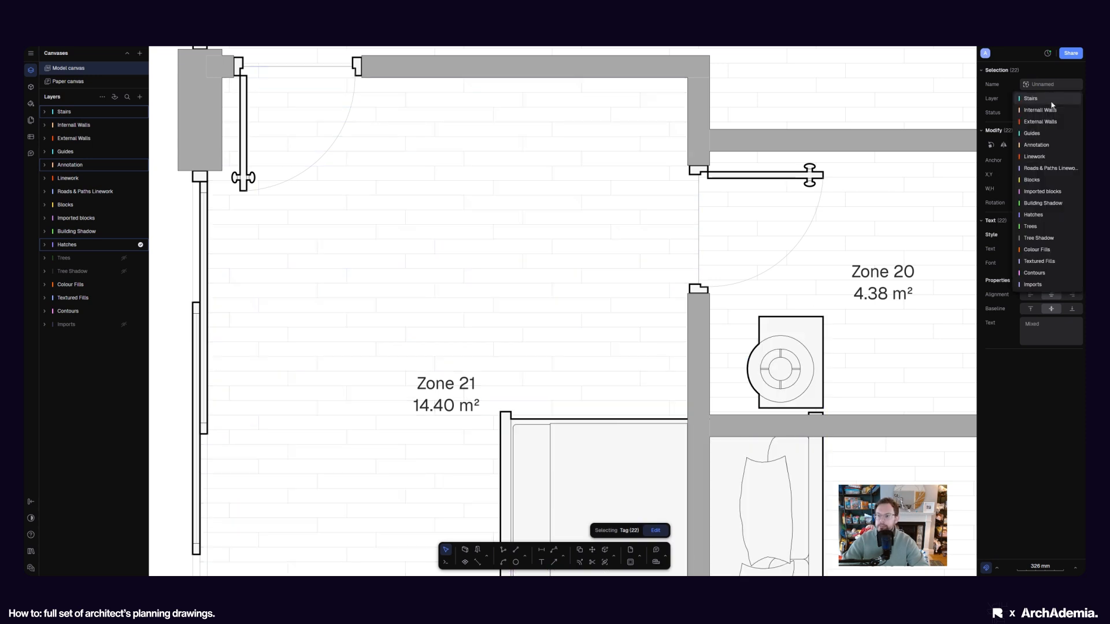
click(1043, 145)
scroll(517, 317, down, 3)
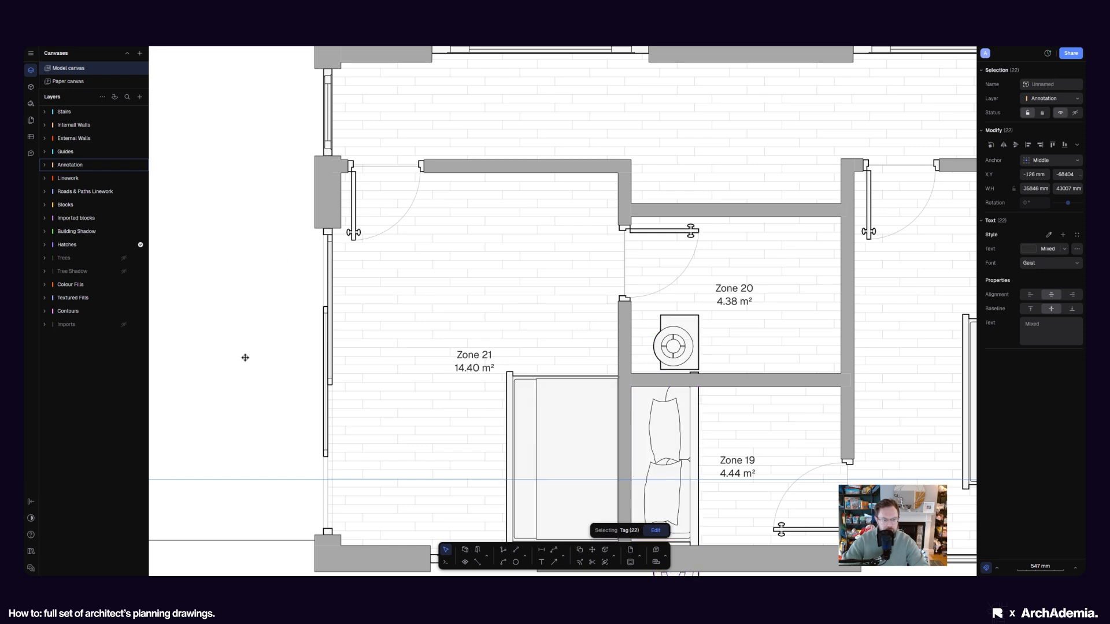
Move the double bed back into the Zone 21 bedroom with its headboard against the internal wall
scroll(243, 359, down, 5)
scroll(456, 367, up, 8)
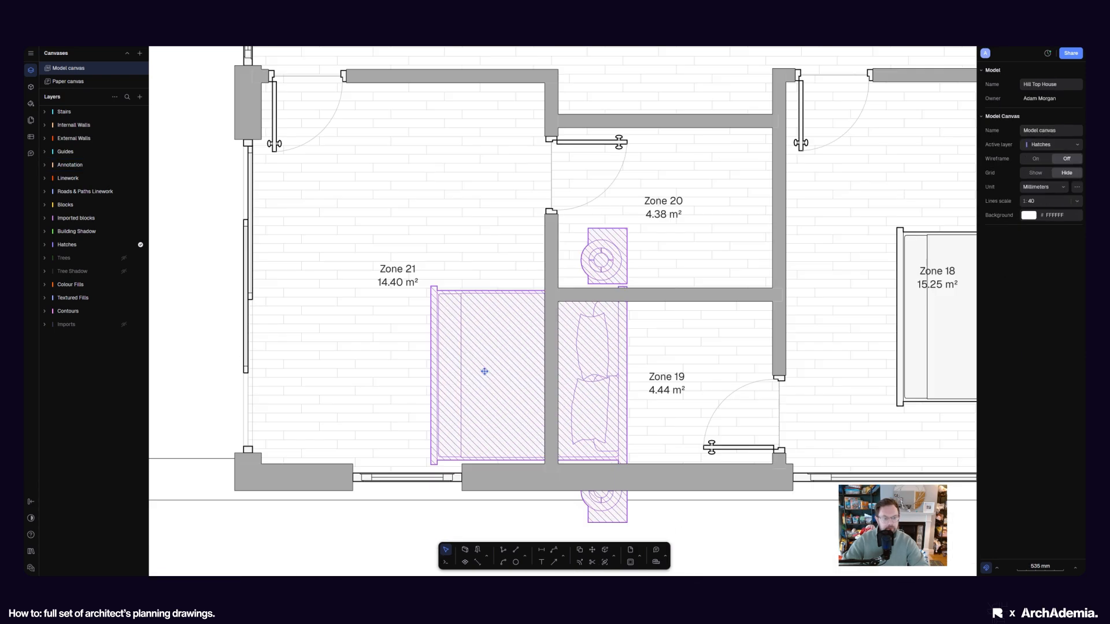
mouse_move(483, 372)
mouse_down()
mouse_move(436, 324)
mouse_move(406, 329)
mouse_move(411, 318)
mouse_move(502, 376)
mouse_up()
scroll(501, 375, down, 4)
click(910, 483)
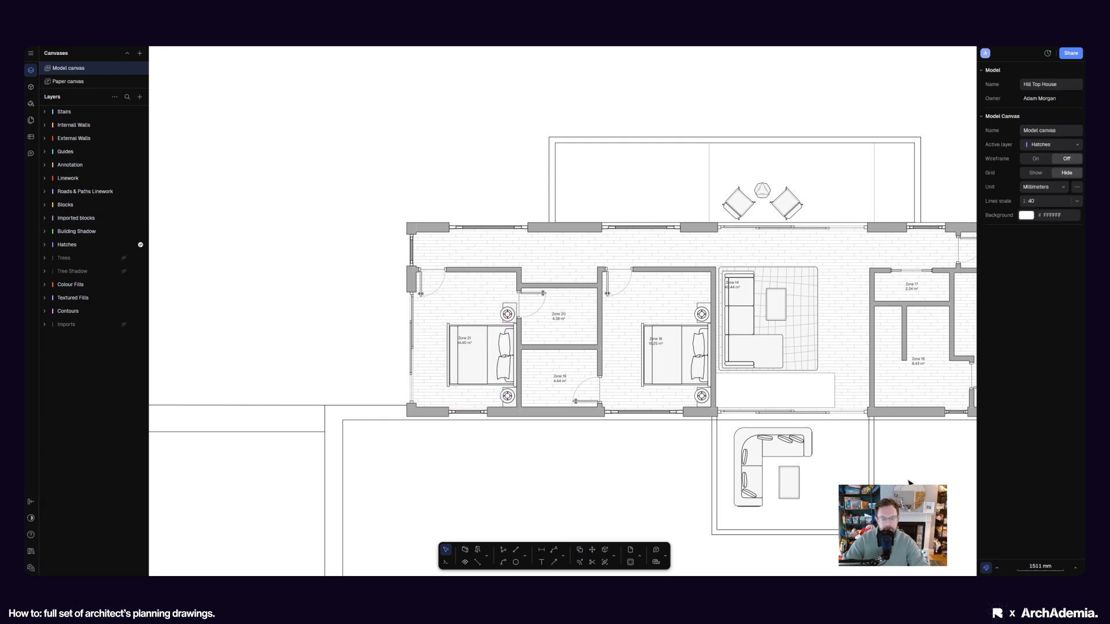
Rename Zone 21 as Bedroom and shift its tag slightly towards the middle of the bed
scroll(473, 362, up, 4)
click(458, 241)
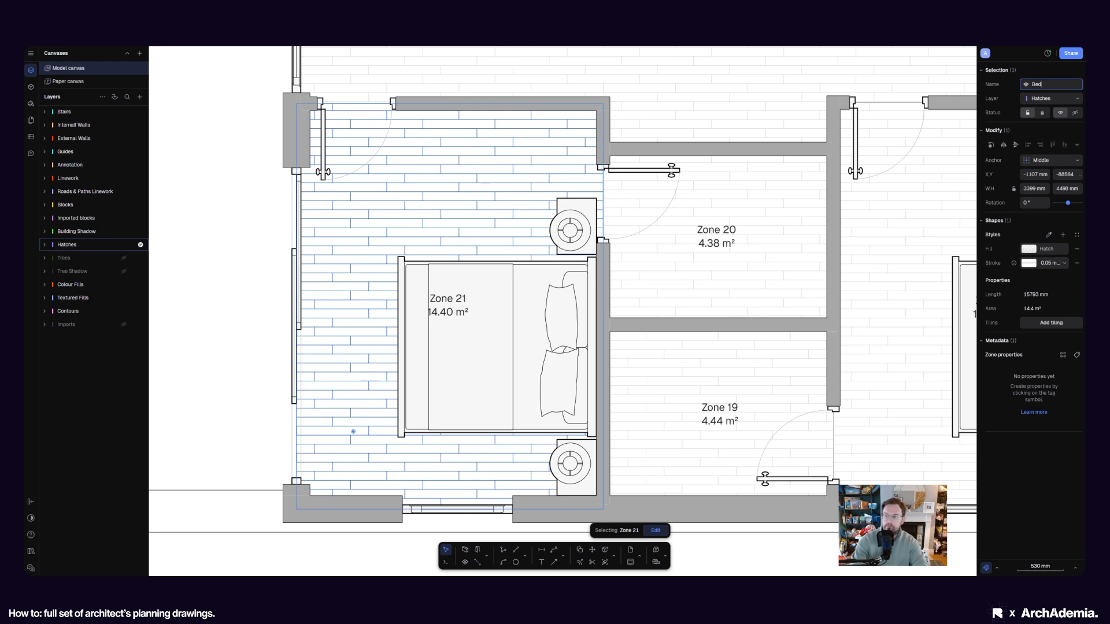
key(Return)
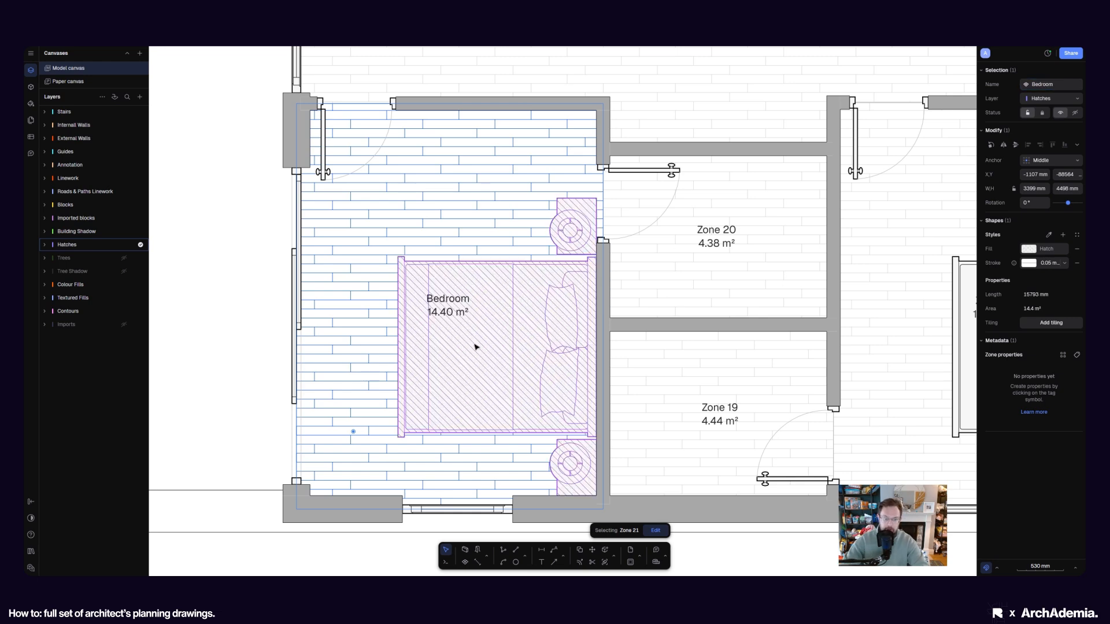
click(453, 314)
scroll(454, 313, up, 5)
scroll(465, 348, down, 6)
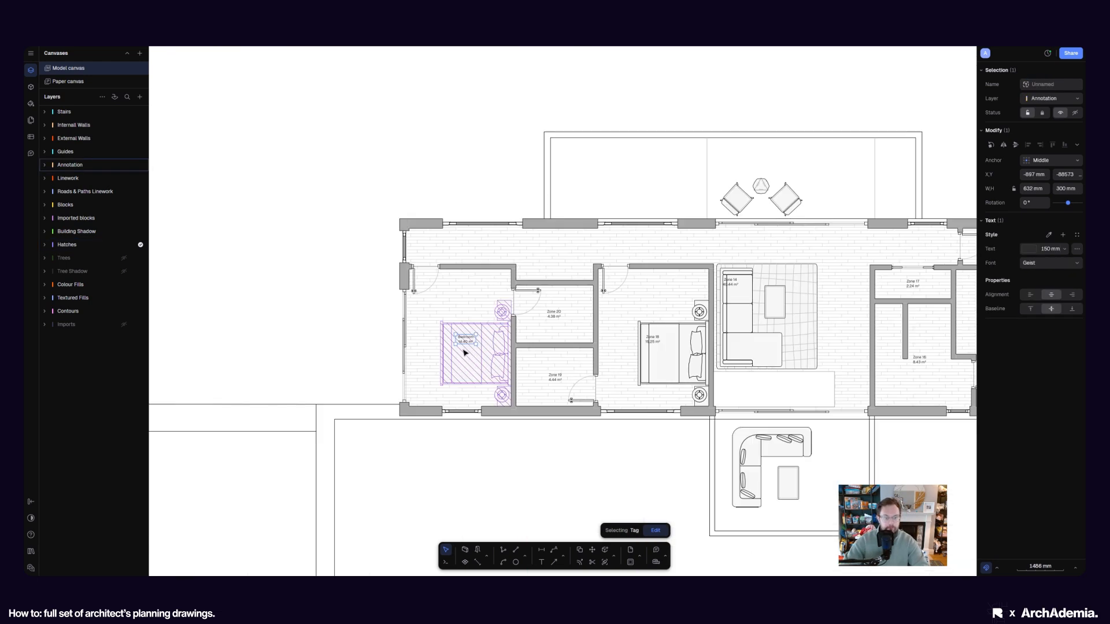
Rename Zone 19 and Zone 20, the two small rooms between the bedrooms, as En-Suite
scroll(523, 359, up, 5)
click(522, 359)
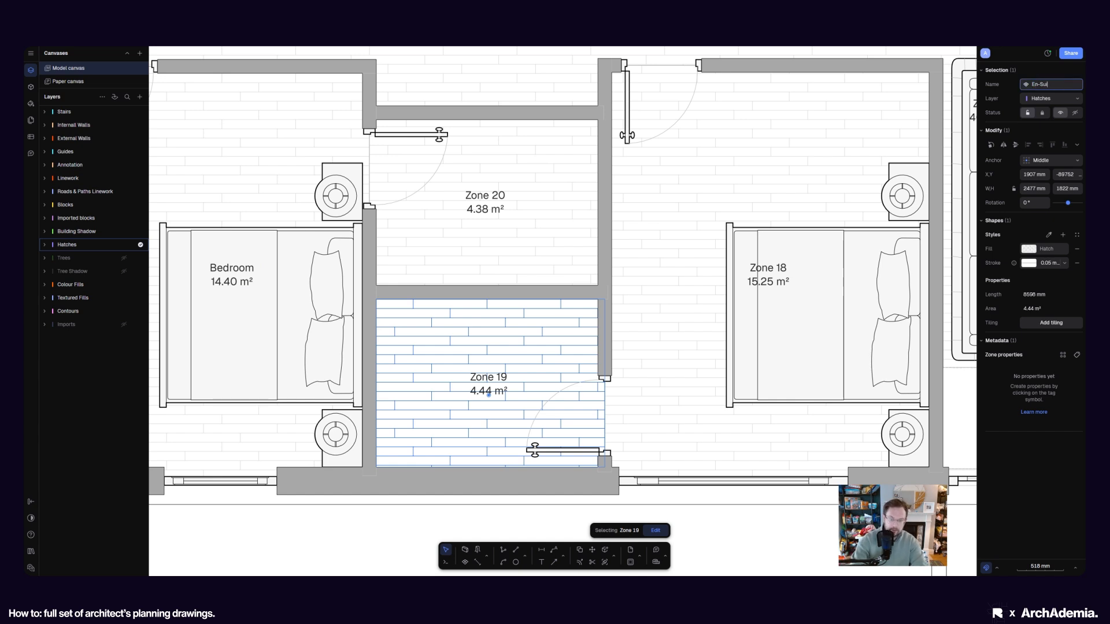
click(462, 273)
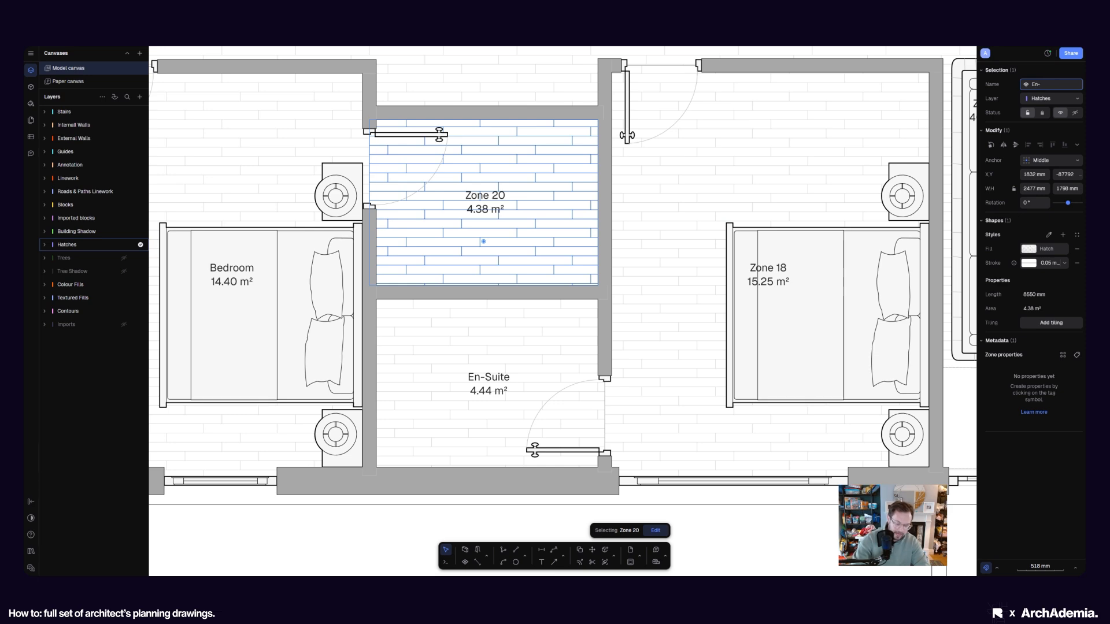
scroll(487, 341, down, 8)
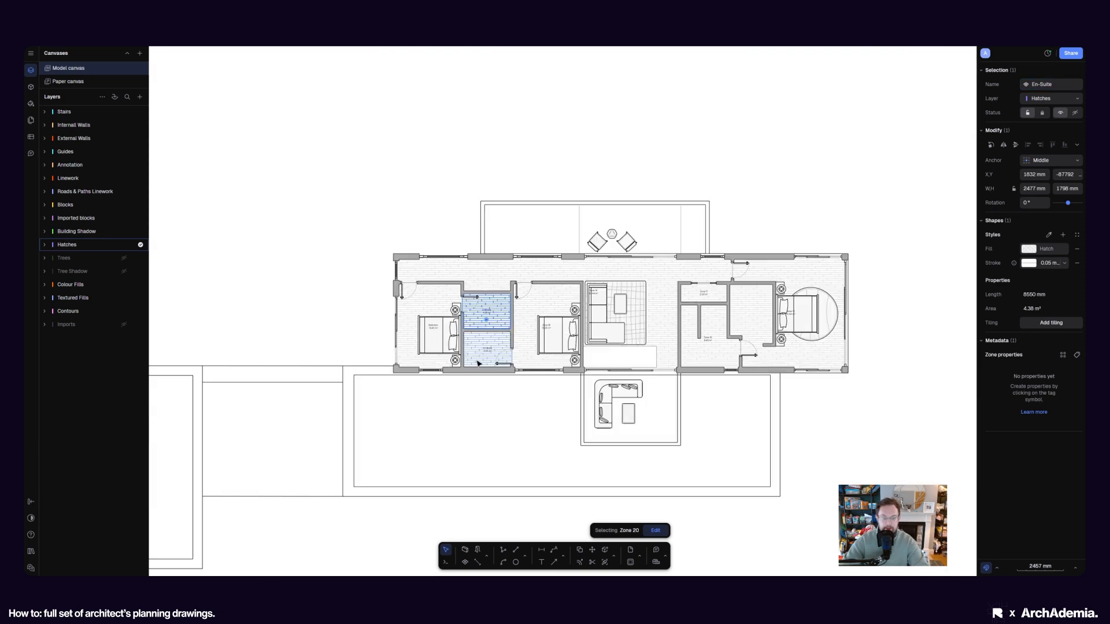
click(549, 413)
Rename Zone 18, the room beside the living area, as Bedroom
middle_drag(563, 330, 530, 369)
scroll(490, 354, up, 5)
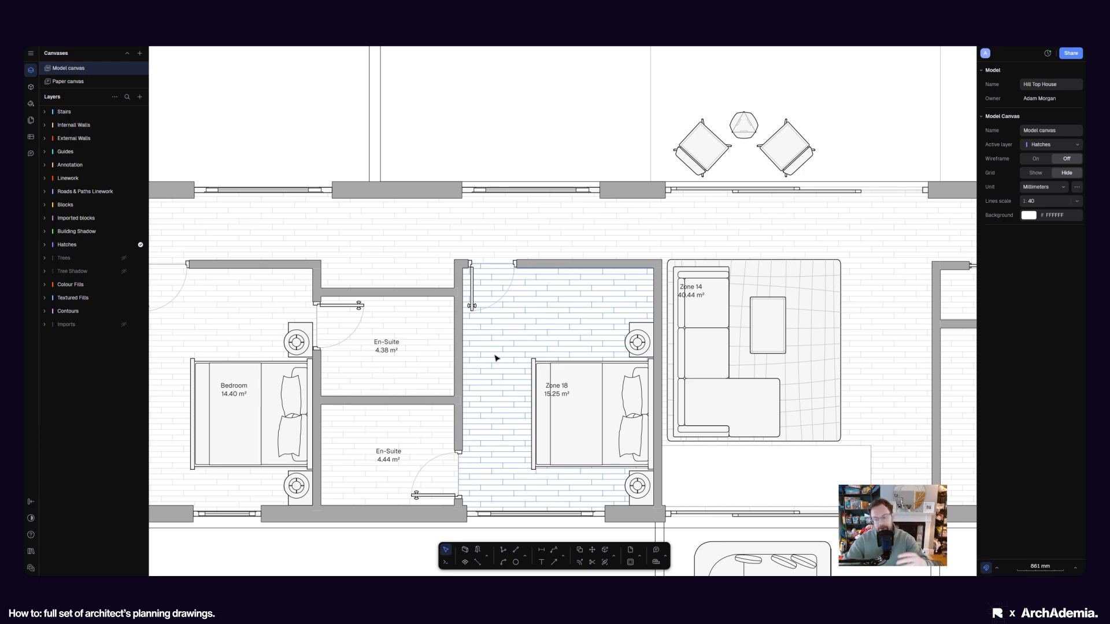
scroll(527, 401, up, 3)
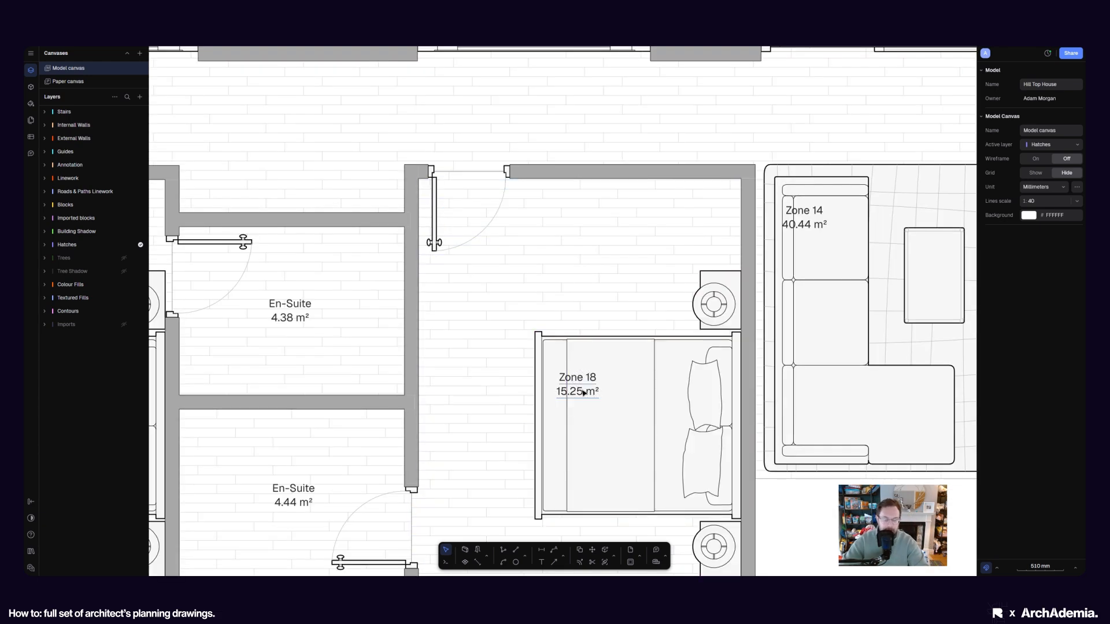
click(582, 391)
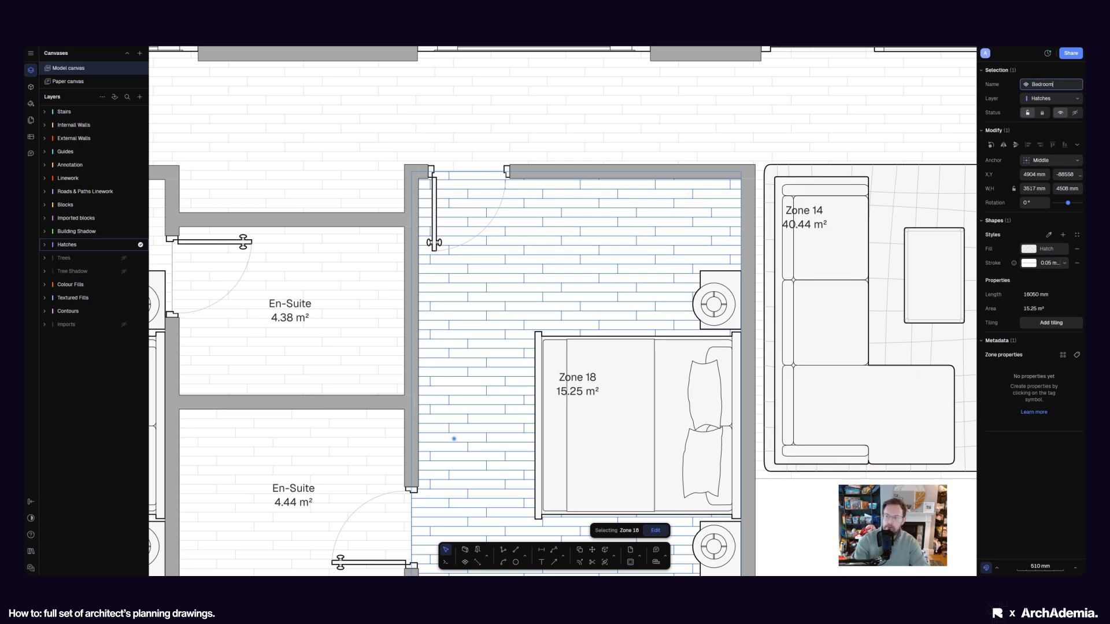
key(Return)
scroll(453, 292, down, 8)
key(Escape)
Draw a rectangle in Style Black Lines around the blank white area between the living room rug and the sliding doors
scroll(550, 346, up, 5)
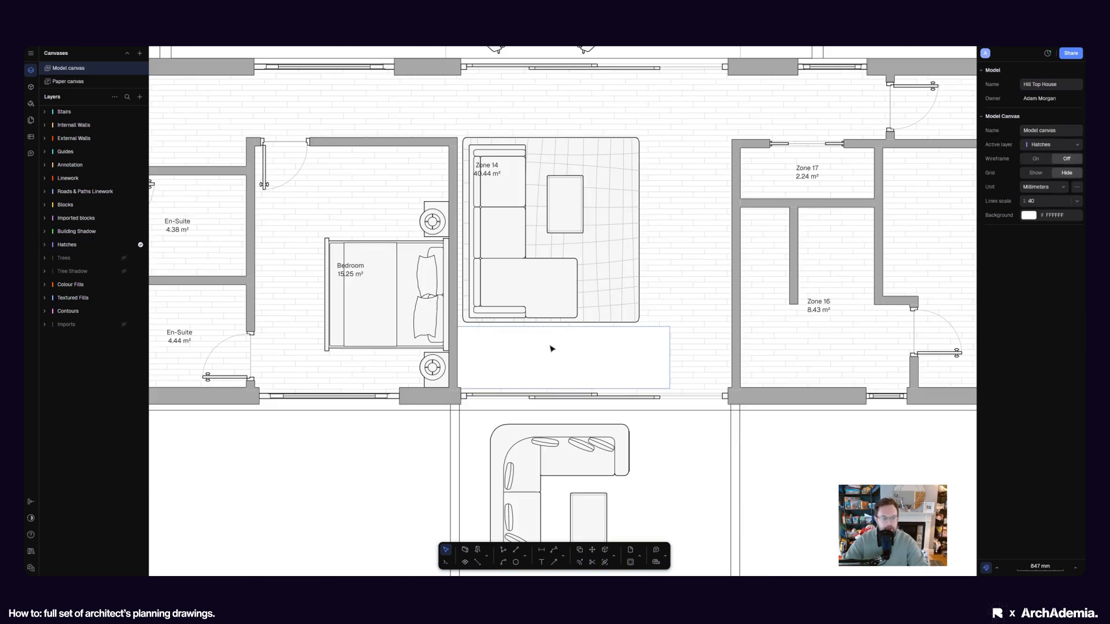
scroll(551, 349, up, 5)
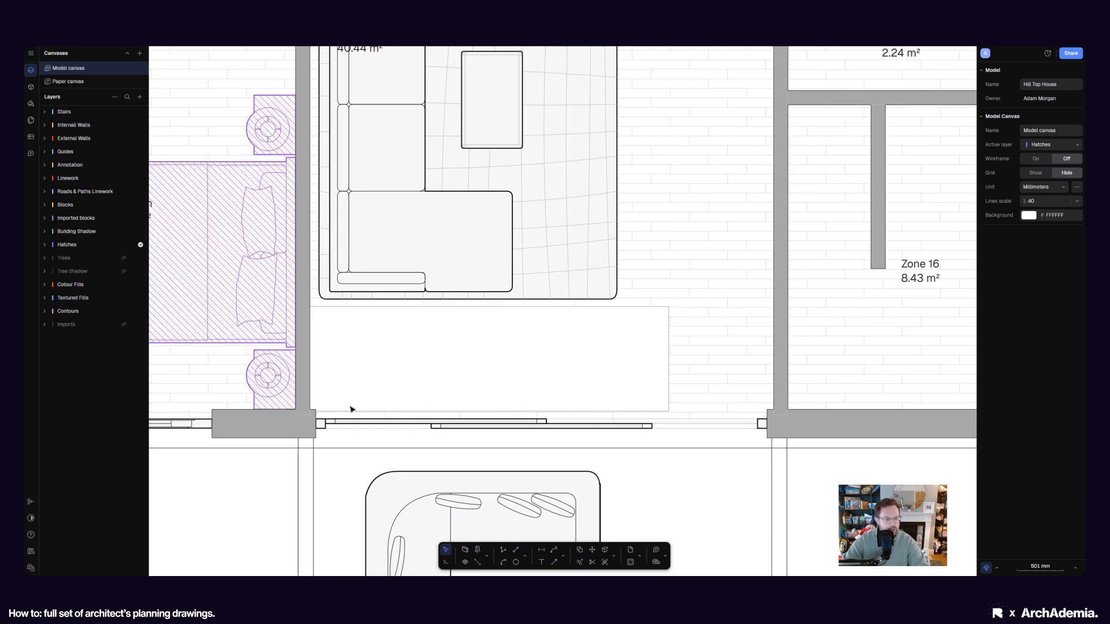
click(527, 557)
click(533, 539)
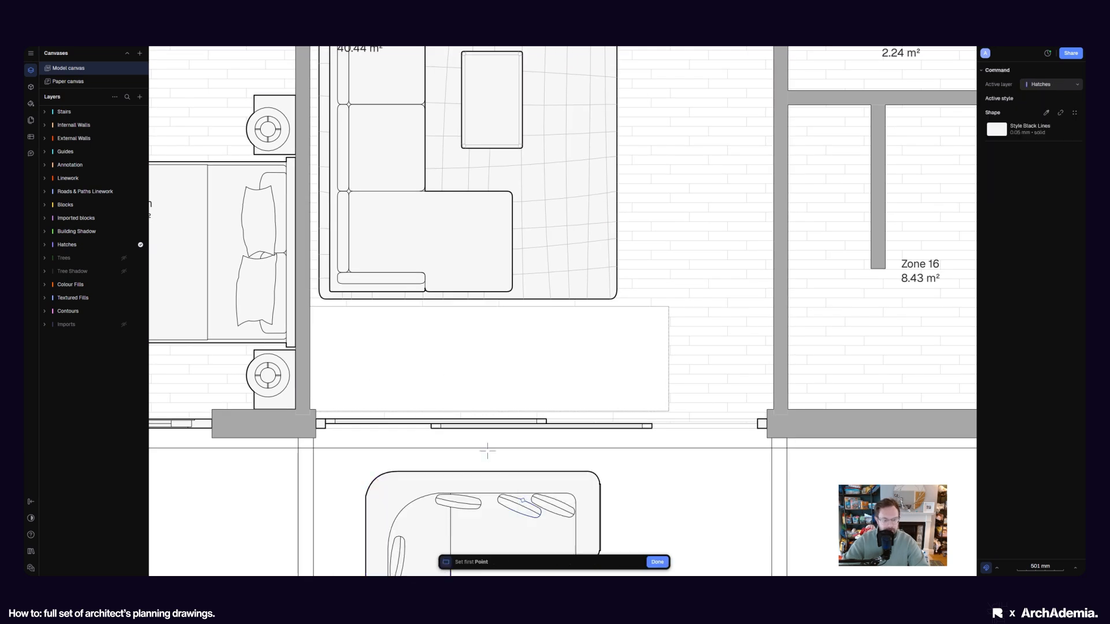
click(316, 309)
scroll(629, 367, up, 3)
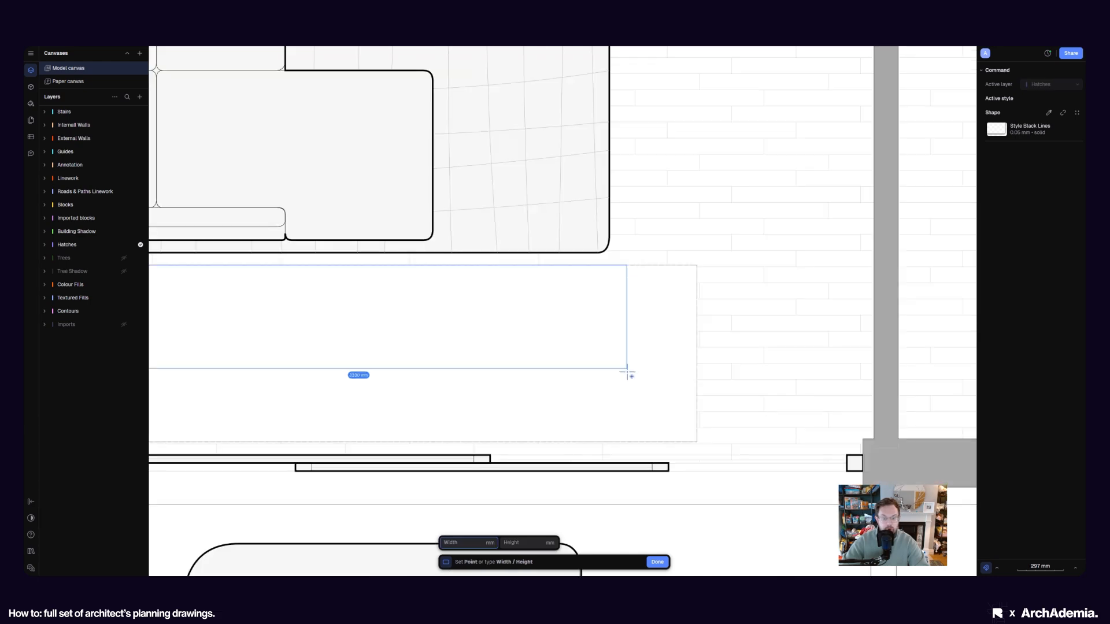
click(697, 443)
scroll(624, 378, down, 3)
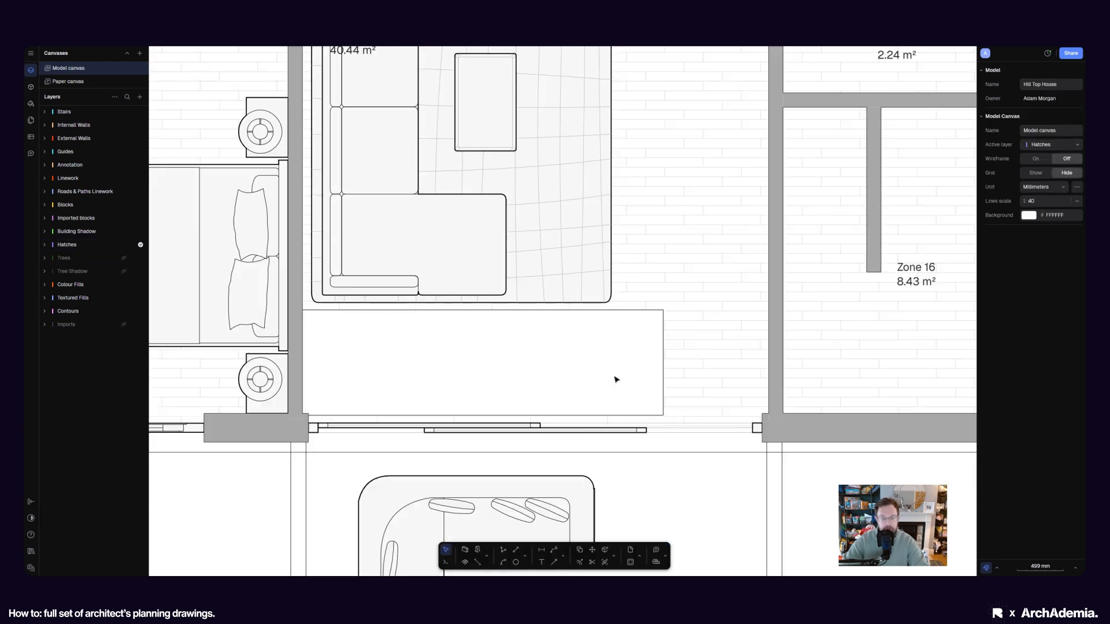
click(583, 361)
middle_drag(617, 337, 564, 370)
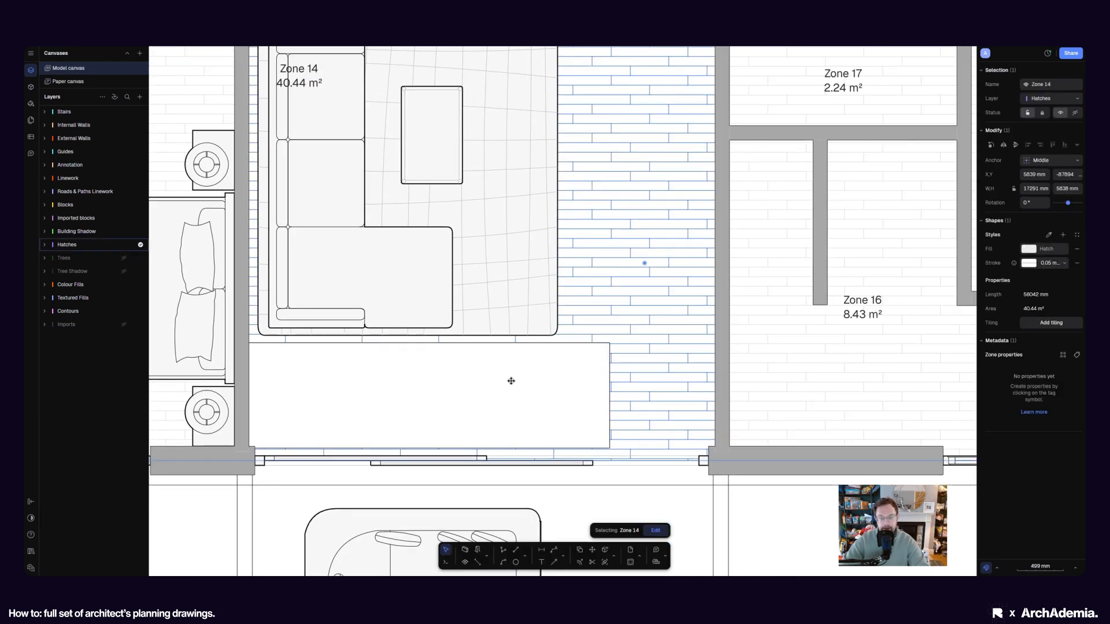
scroll(511, 382, down, 5)
click(807, 461)
scroll(505, 395, up, 2)
scroll(505, 395, up, 2)
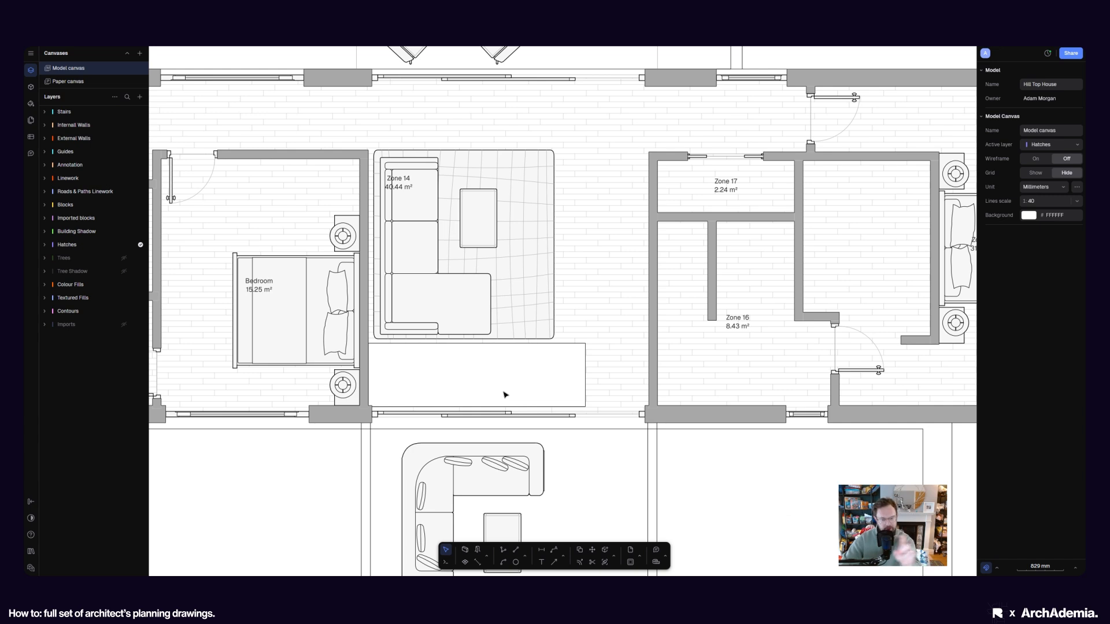
Draw a vertical line about 1100 mm long across the blank rectangle below the rug, near its end by the bedroom wall
scroll(506, 391, up, 2)
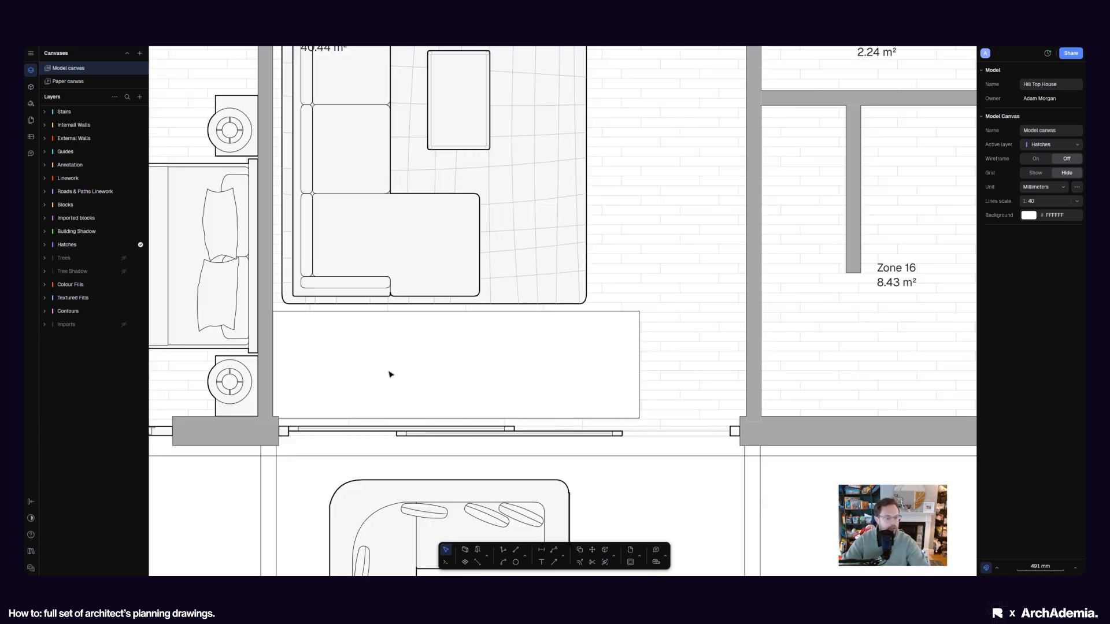
click(514, 548)
click(298, 313)
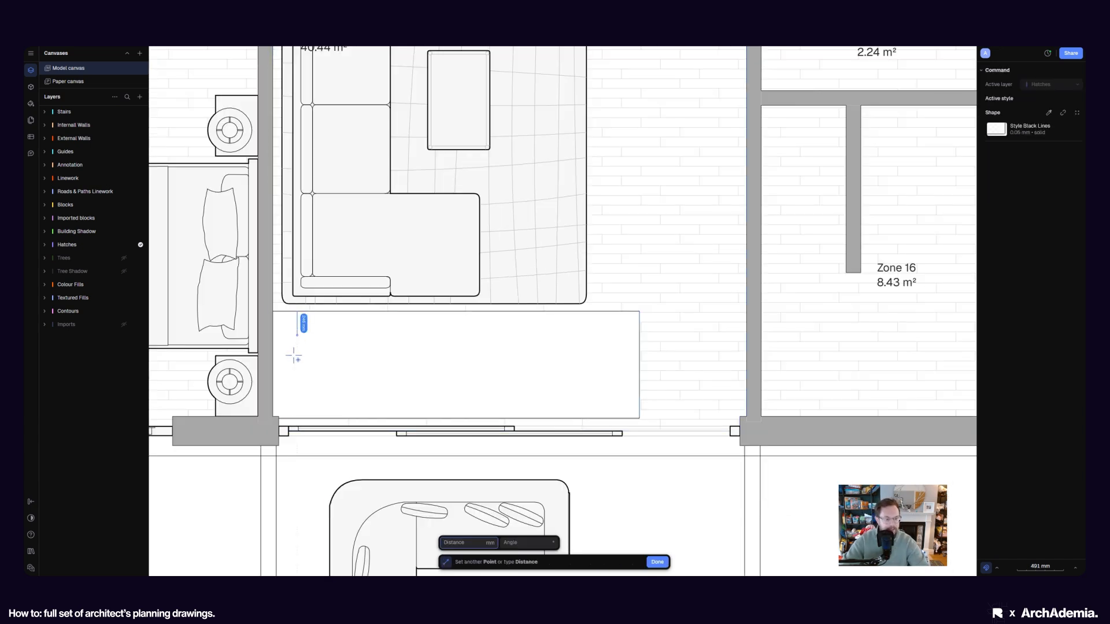
click(298, 417)
key(Escape)
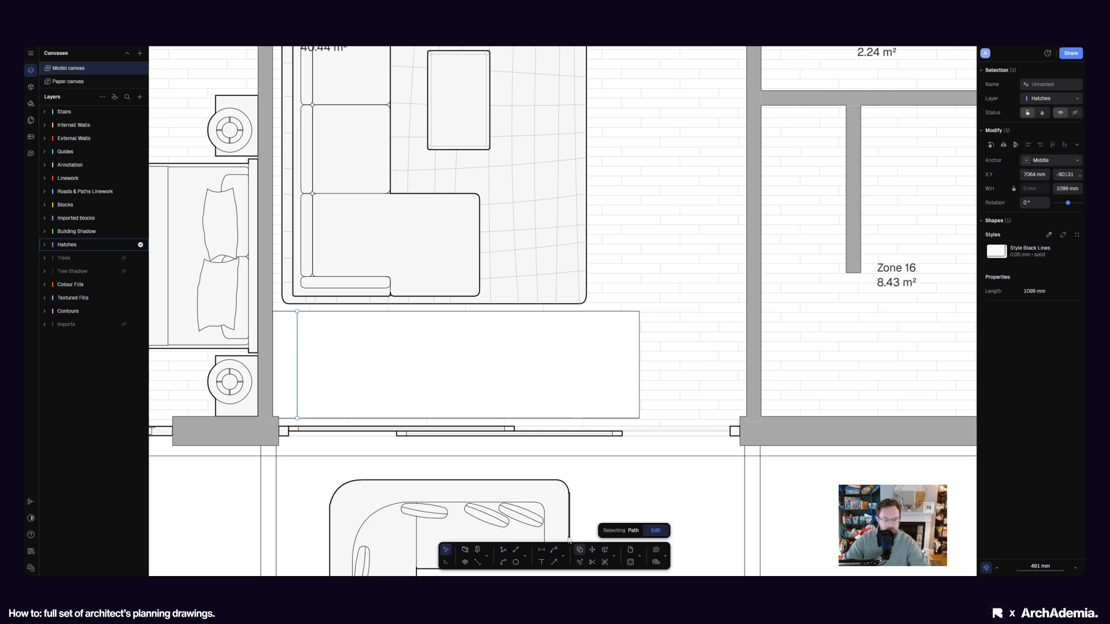
Copy the tread line across the rectangle below the rug to make five more treads spaced about 252 mm apart
click(579, 550)
click(297, 376)
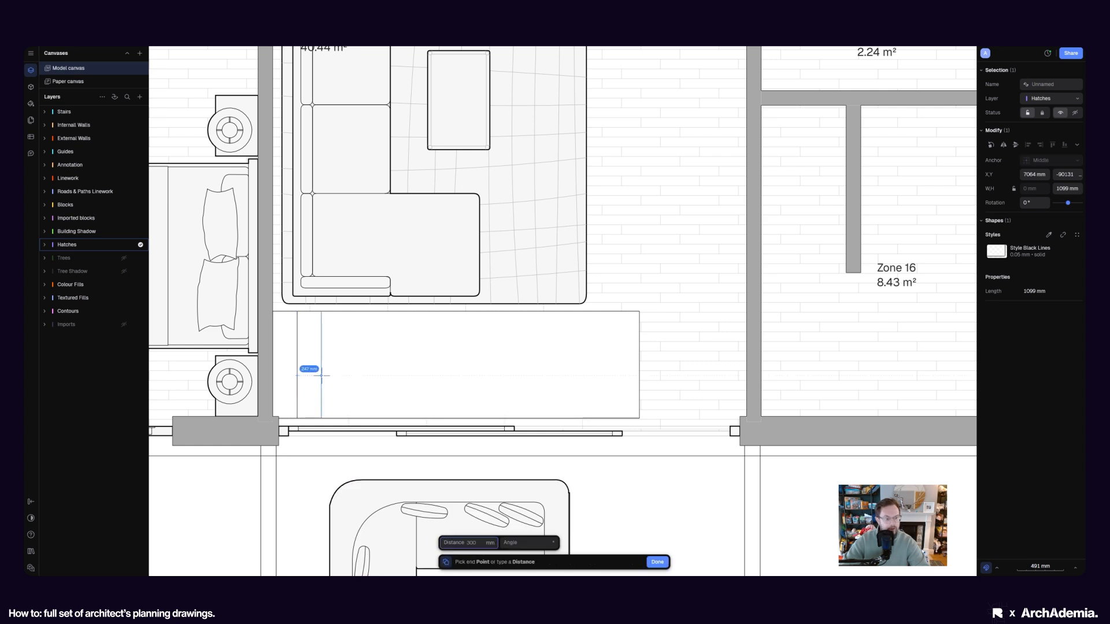
click(322, 376)
key(Escape)
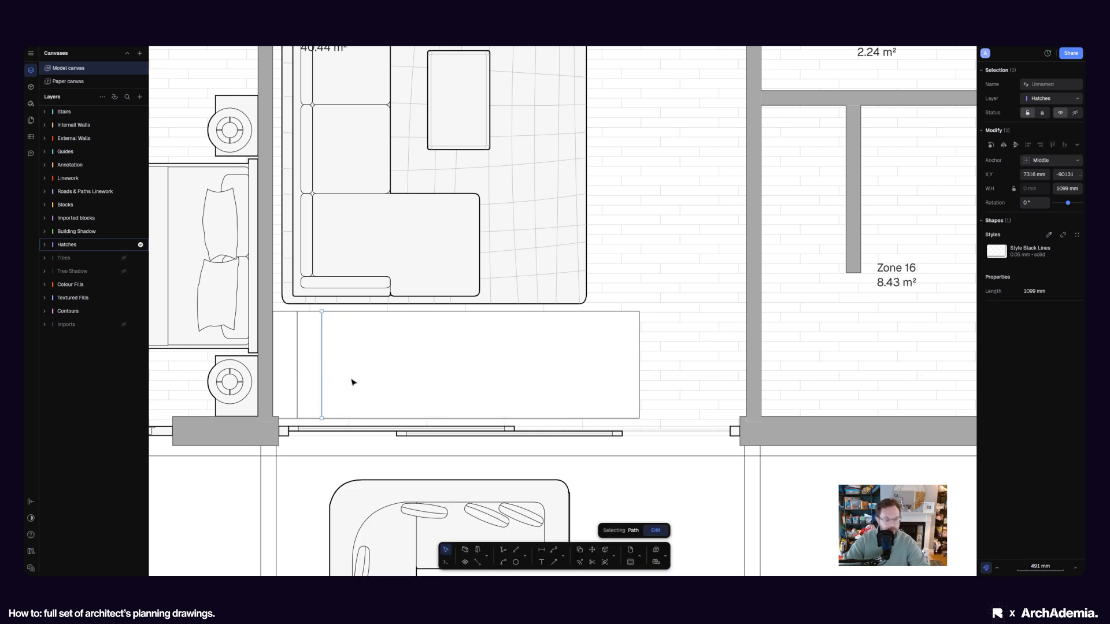
click(580, 550)
click(297, 364)
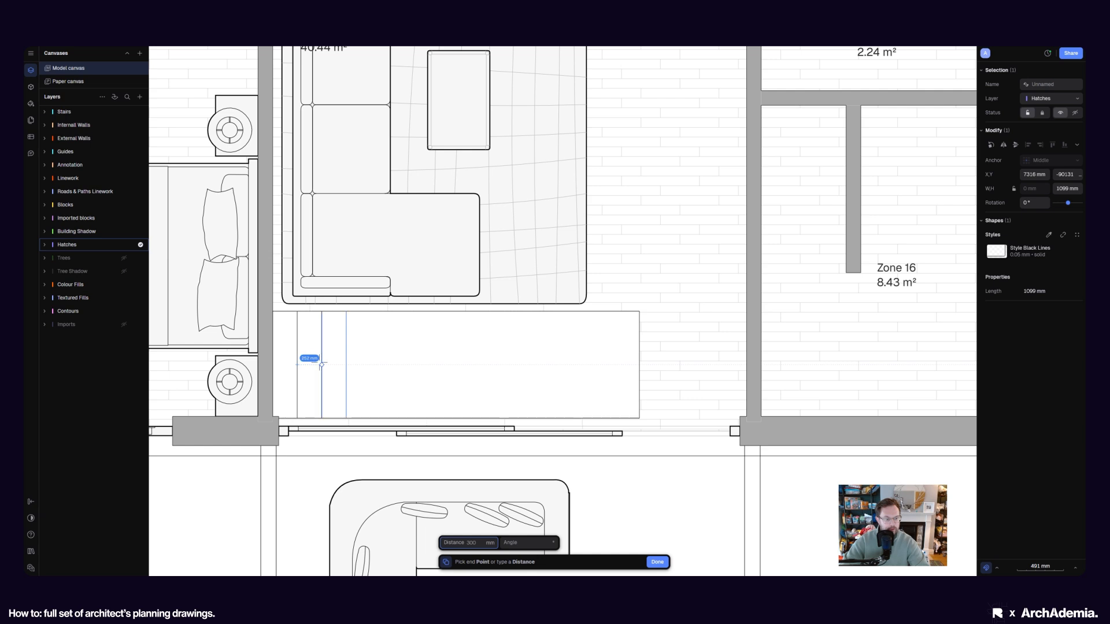
click(396, 364)
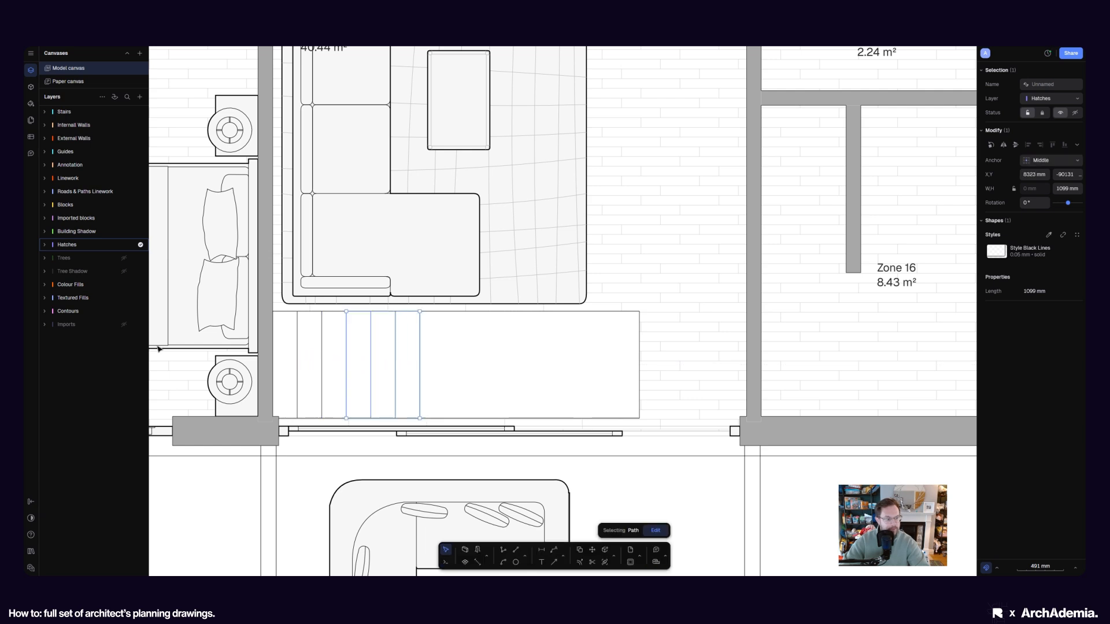
Check the treads against the imported plan and copy the last tread at the same spacing to fill the rest of the rectangle
click(123, 324)
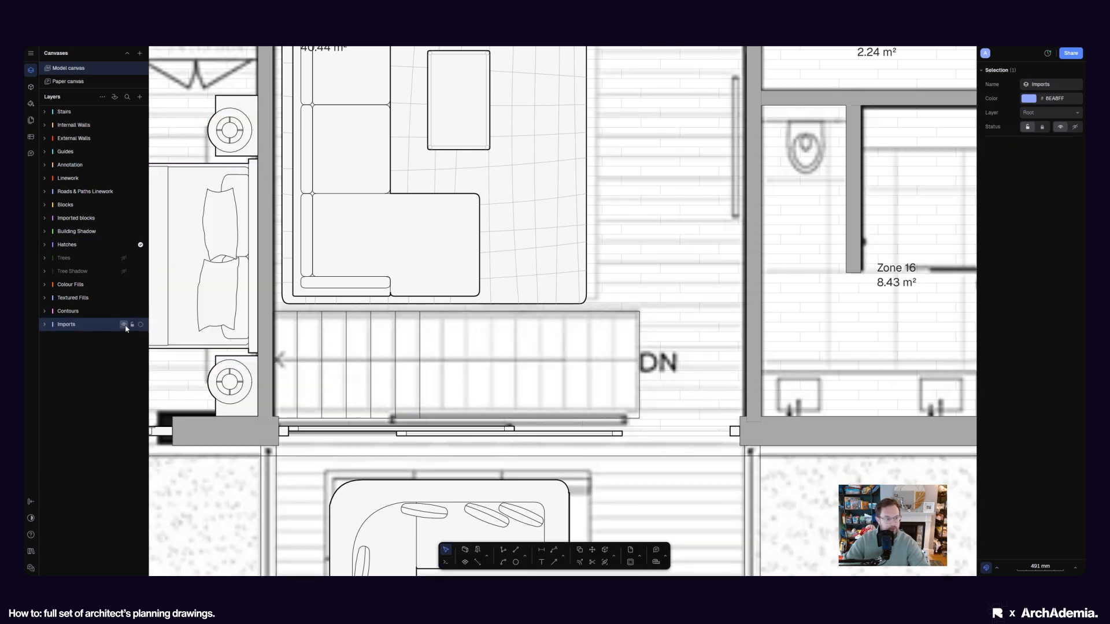
click(123, 325)
click(419, 359)
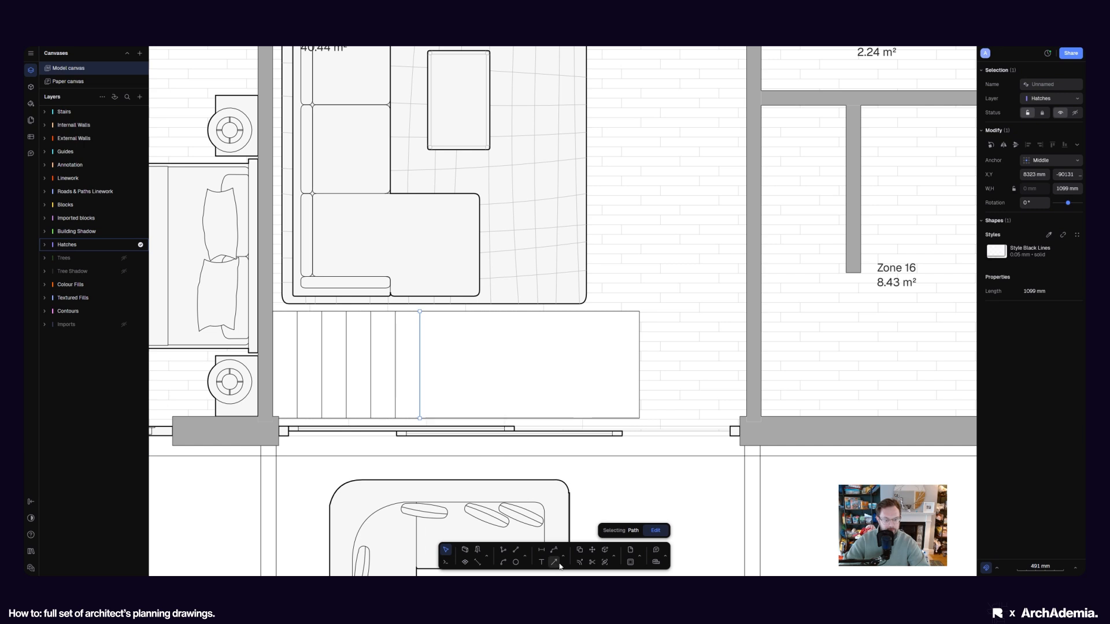
click(578, 549)
click(396, 374)
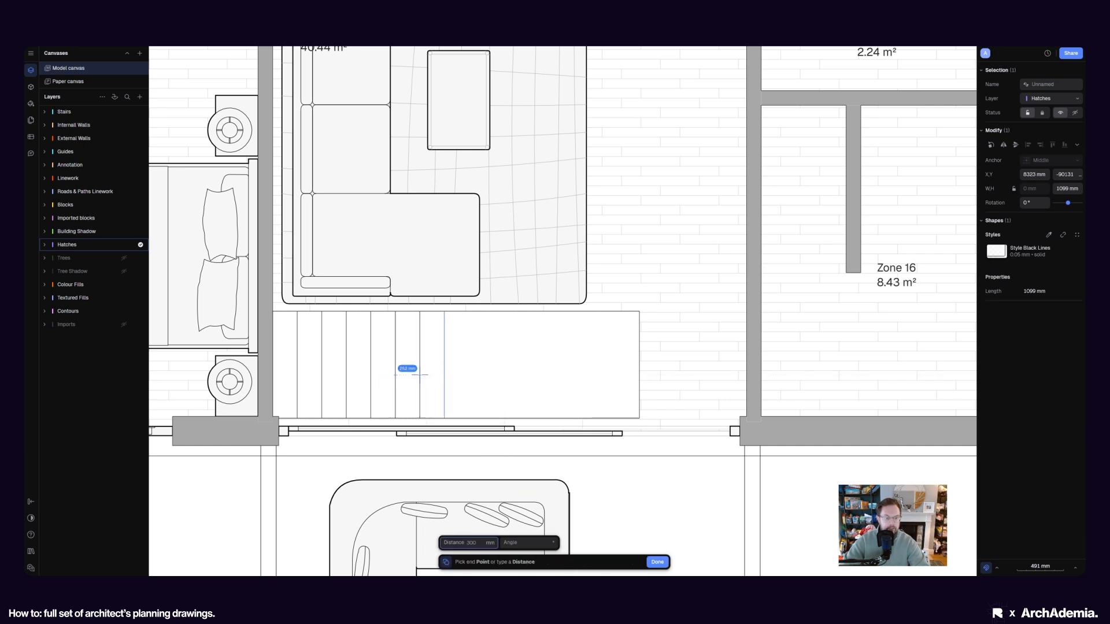
click(420, 374)
click(444, 375)
click(469, 374)
click(493, 375)
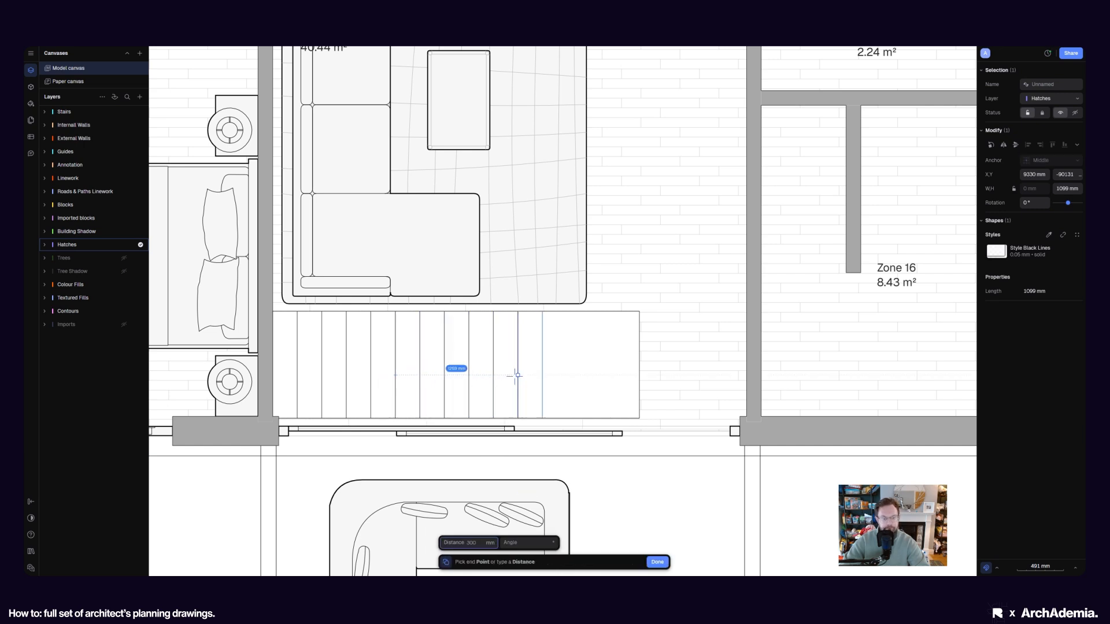
click(517, 375)
click(543, 375)
click(567, 374)
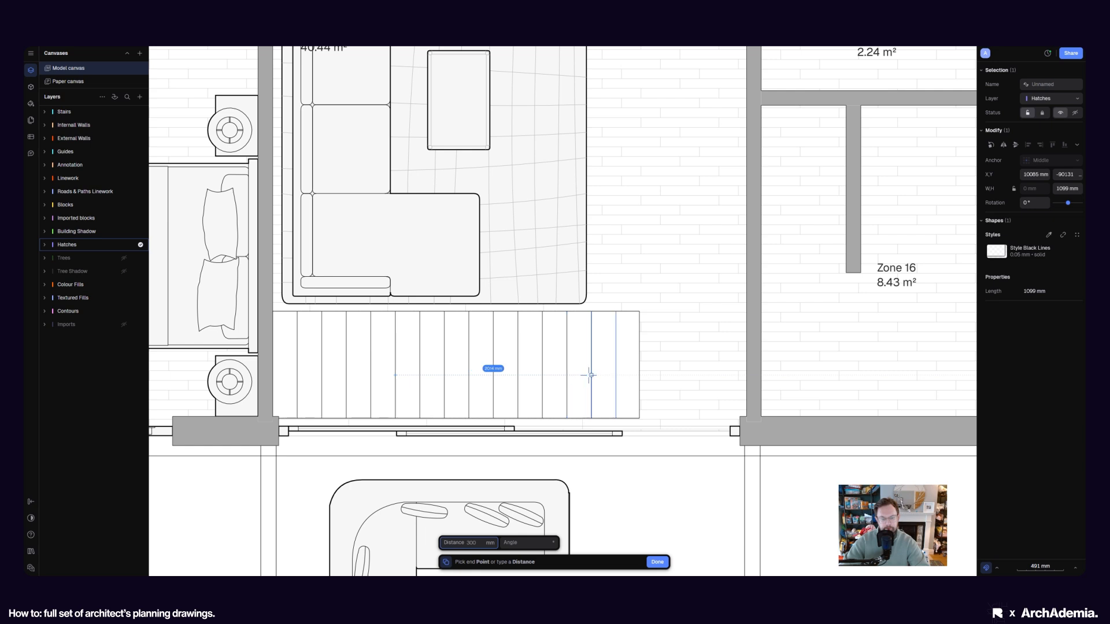
click(591, 376)
key(Escape)
key(Escape)
Draw a centreline about 3513 mm long from the first tread to the stair's open end, with arrowhead diagonals to the last tread's ends
middle_drag(634, 390, 590, 390)
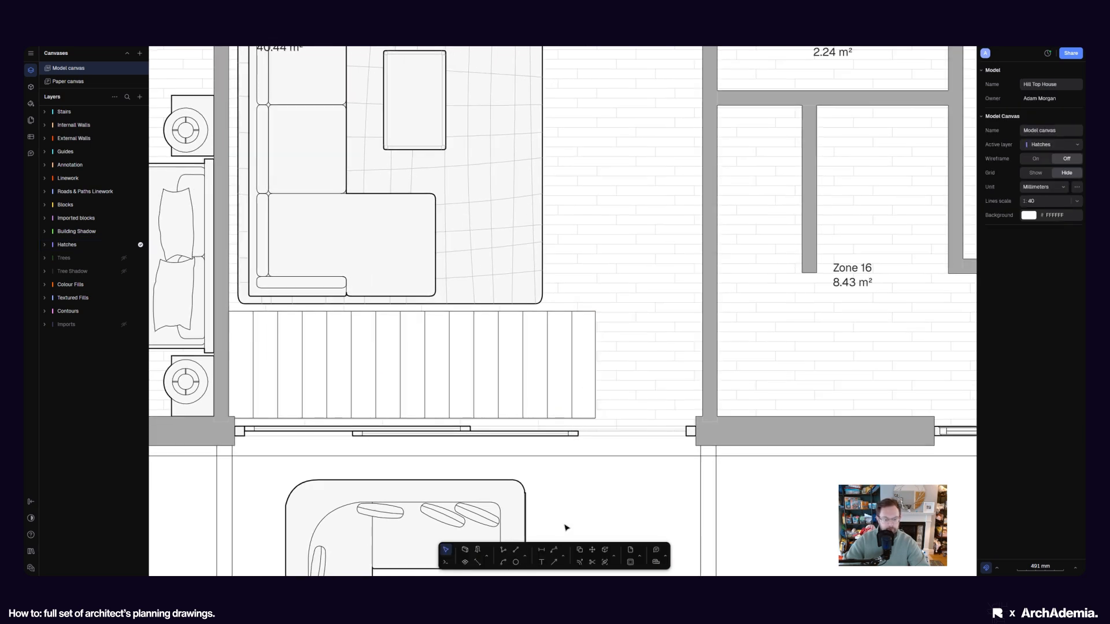
click(502, 551)
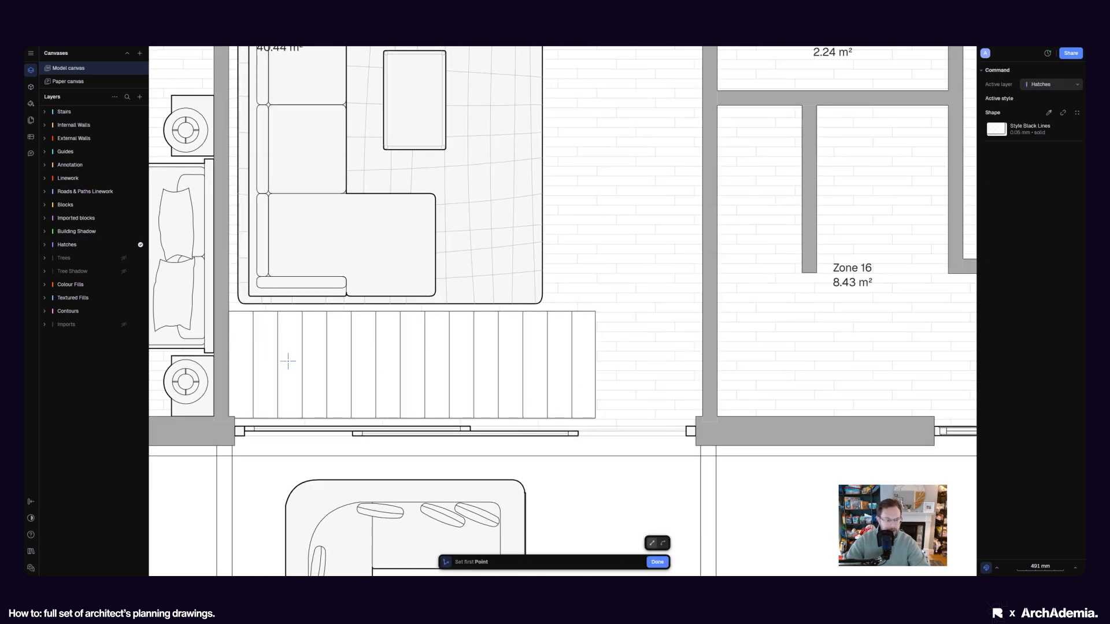
click(253, 365)
click(596, 365)
scroll(591, 335, up, 3)
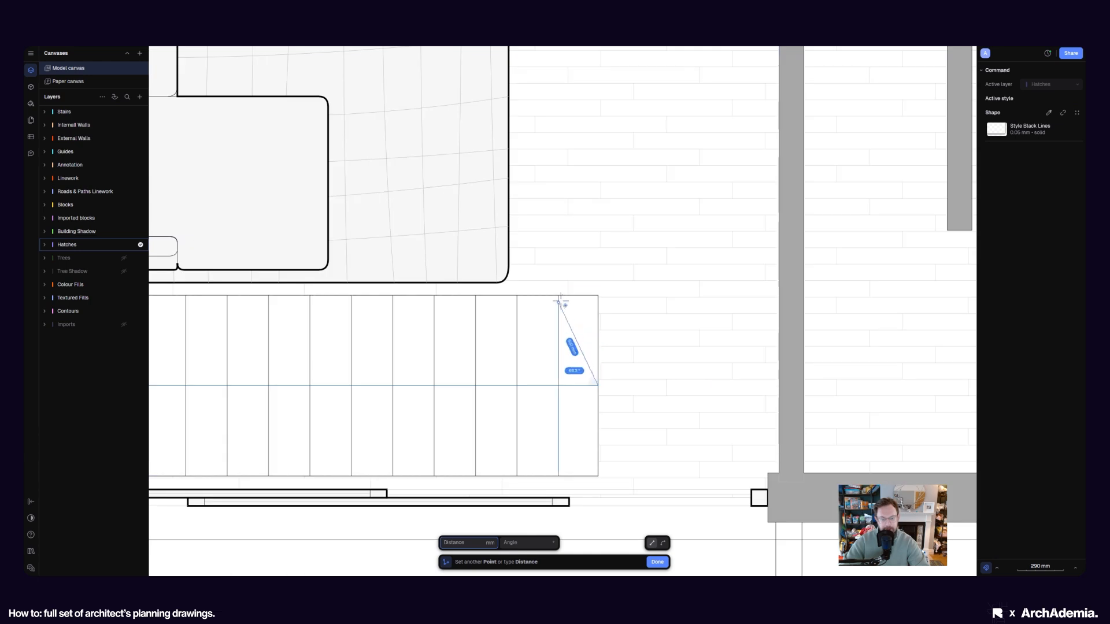
click(559, 298)
key(Escape)
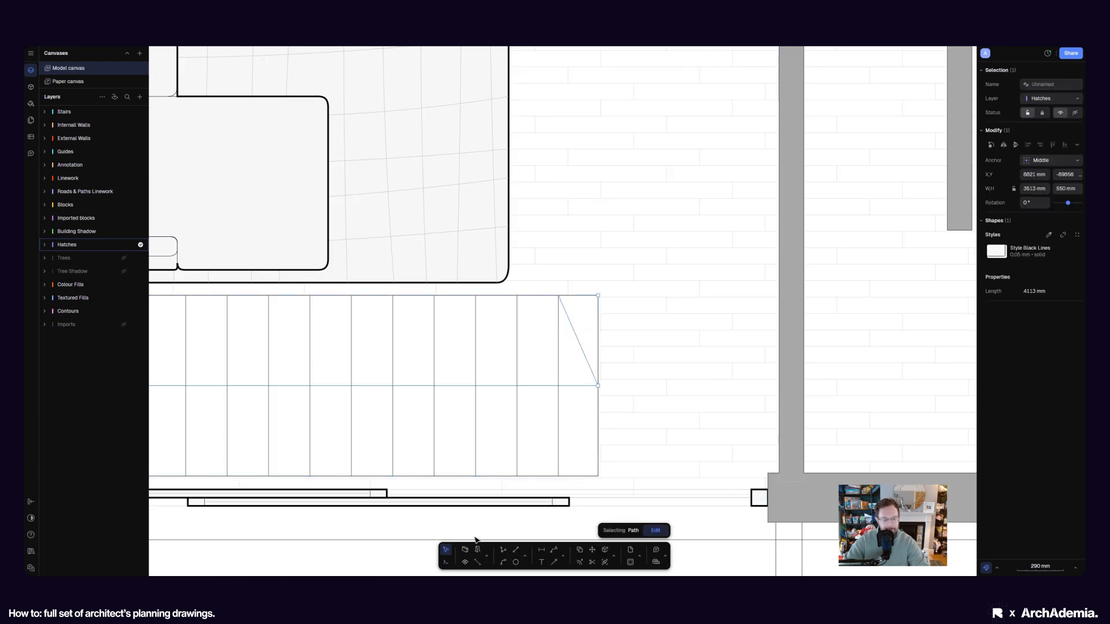
click(503, 551)
click(598, 386)
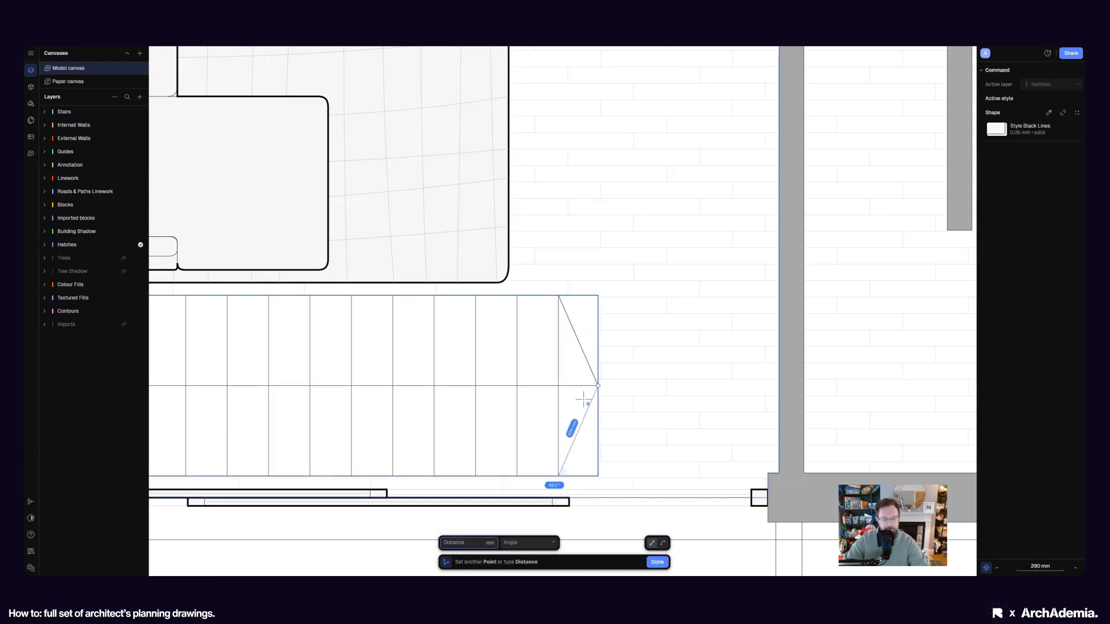
click(559, 476)
key(Escape)
Copy the "up" text from the ground-floor stairs to the arrow end of the first-floor stairs
key(shift+1)
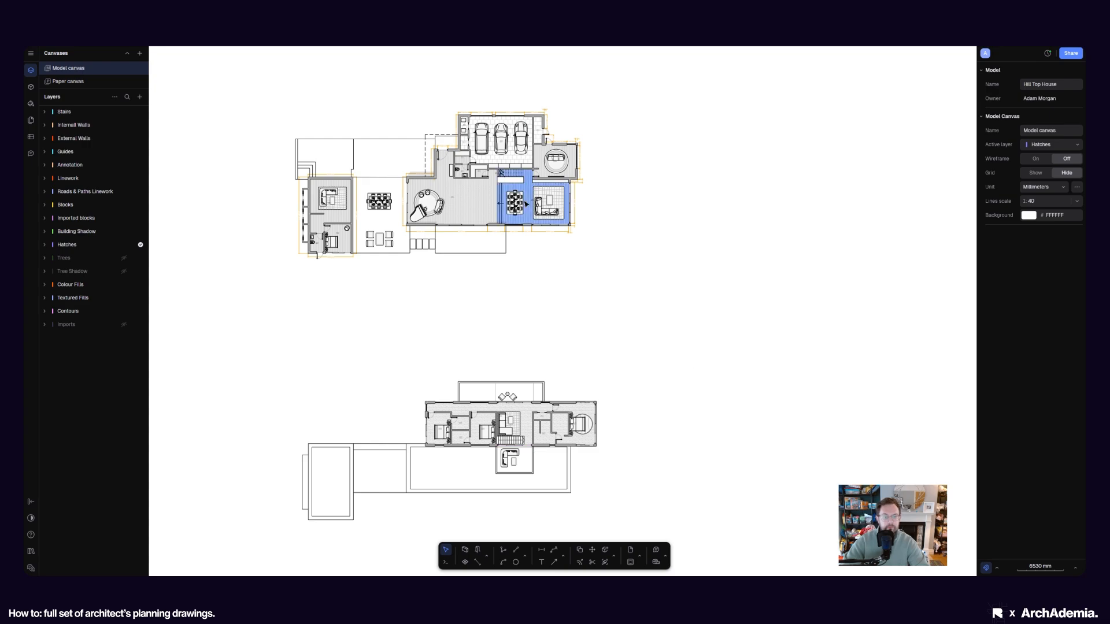
scroll(526, 203, up, 10)
click(539, 208)
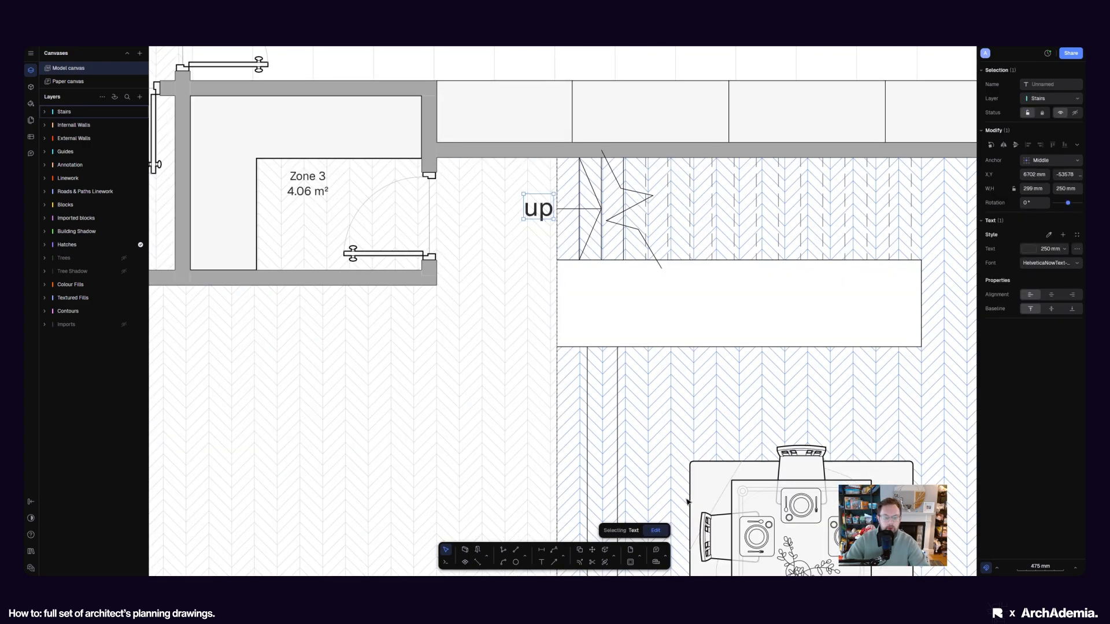
click(579, 551)
click(538, 208)
scroll(487, 143, down, 10)
scroll(504, 318, up, 8)
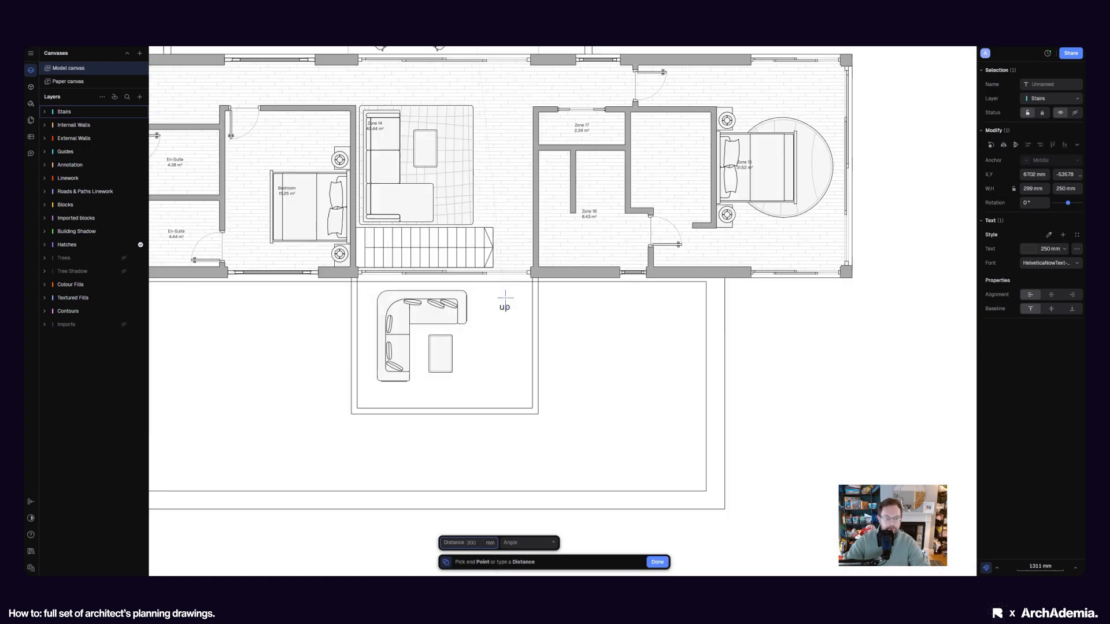
scroll(505, 298, up, 5)
click(502, 226)
key(Escape)
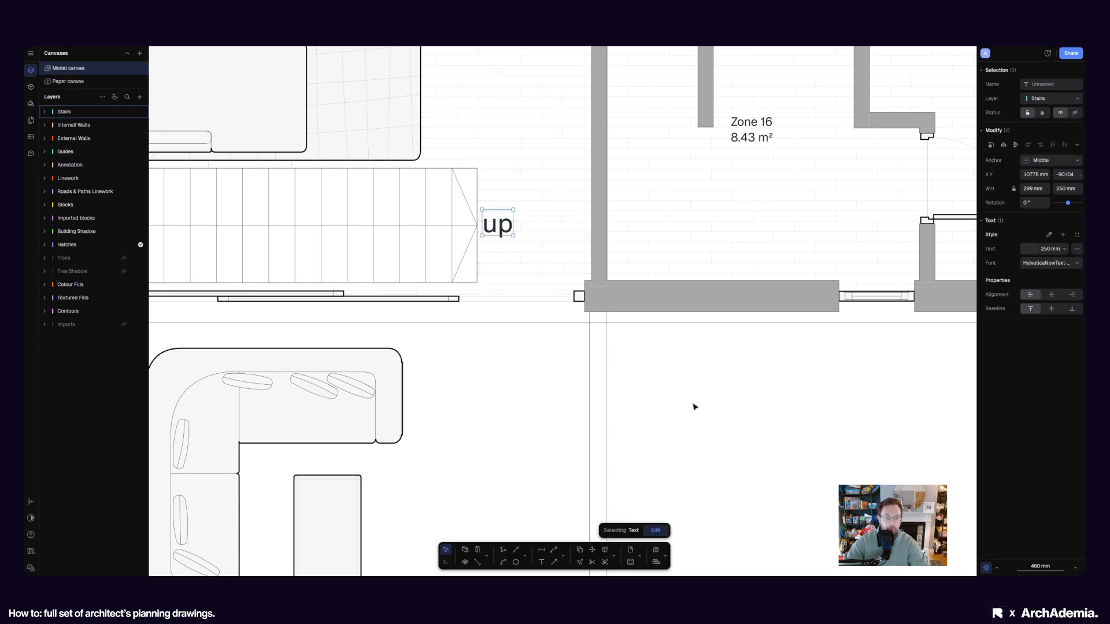
key(Escape)
Examine the imported plan for missing fittings around Zones 15, 16 and 17, showing the Imports layer only temporarily
scroll(701, 421, down, 8)
middle_drag(706, 433, 646, 447)
scroll(656, 441, up, 3)
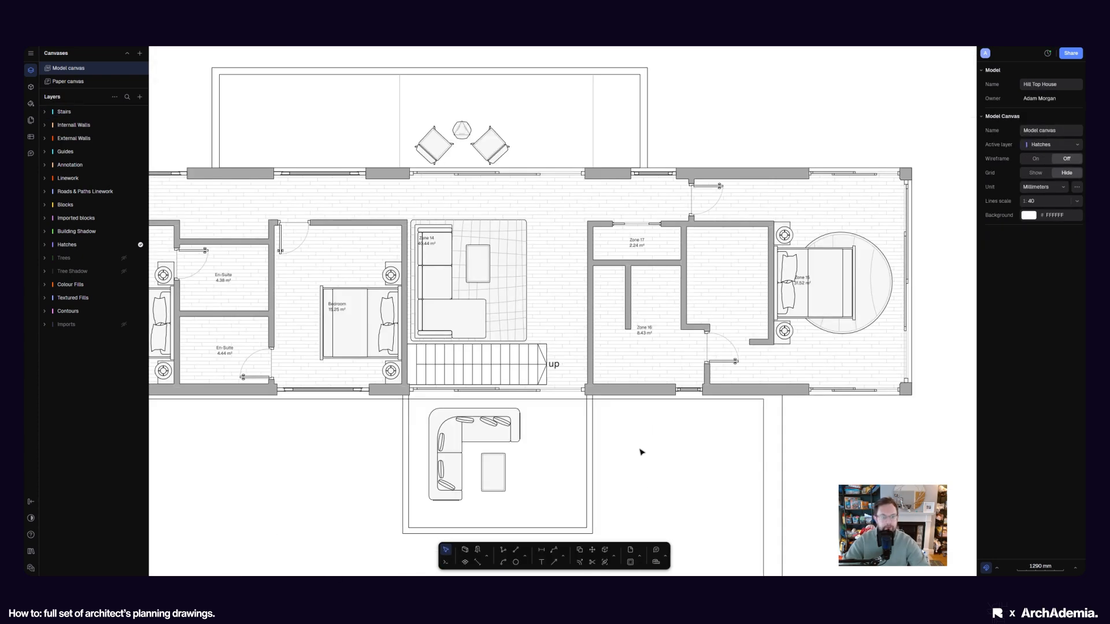
scroll(642, 452, down, 2)
scroll(654, 375, up, 6)
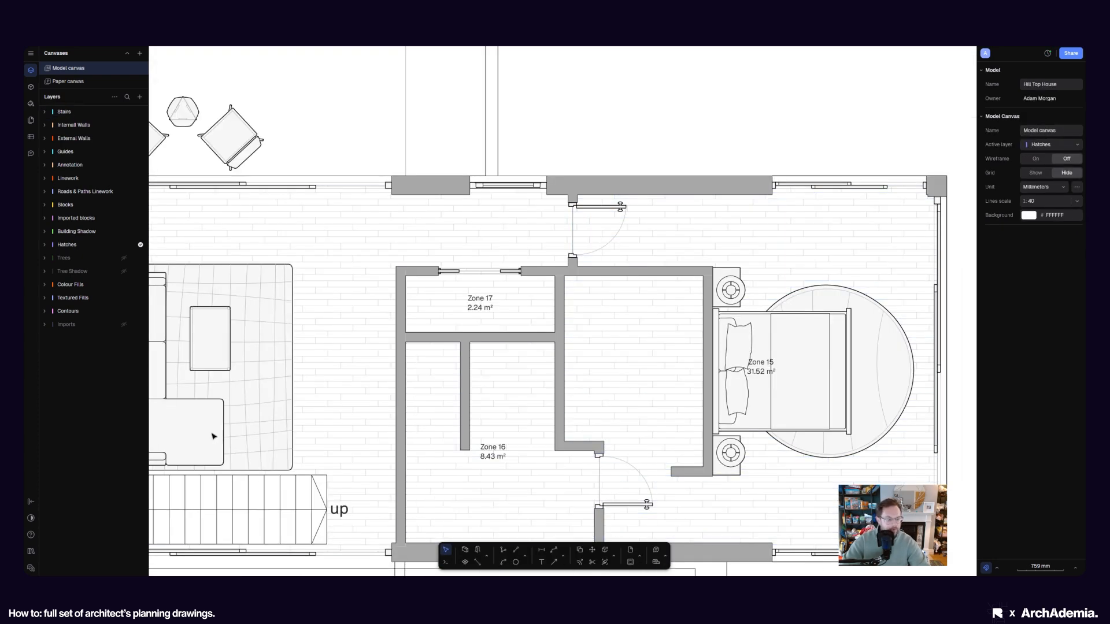
click(123, 324)
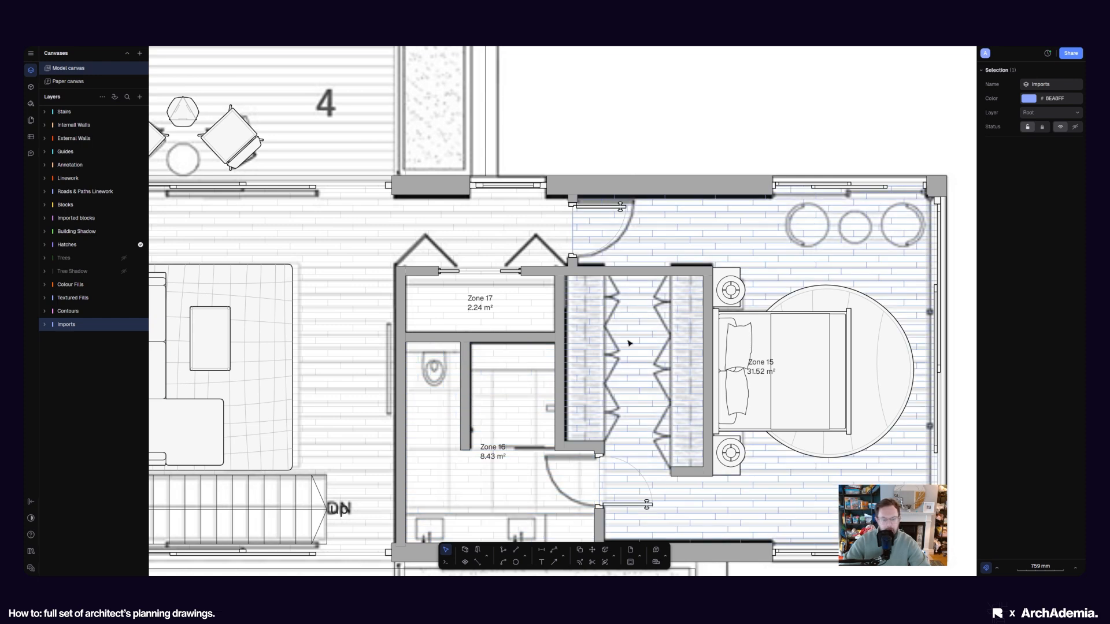
middle_drag(630, 343, 530, 290)
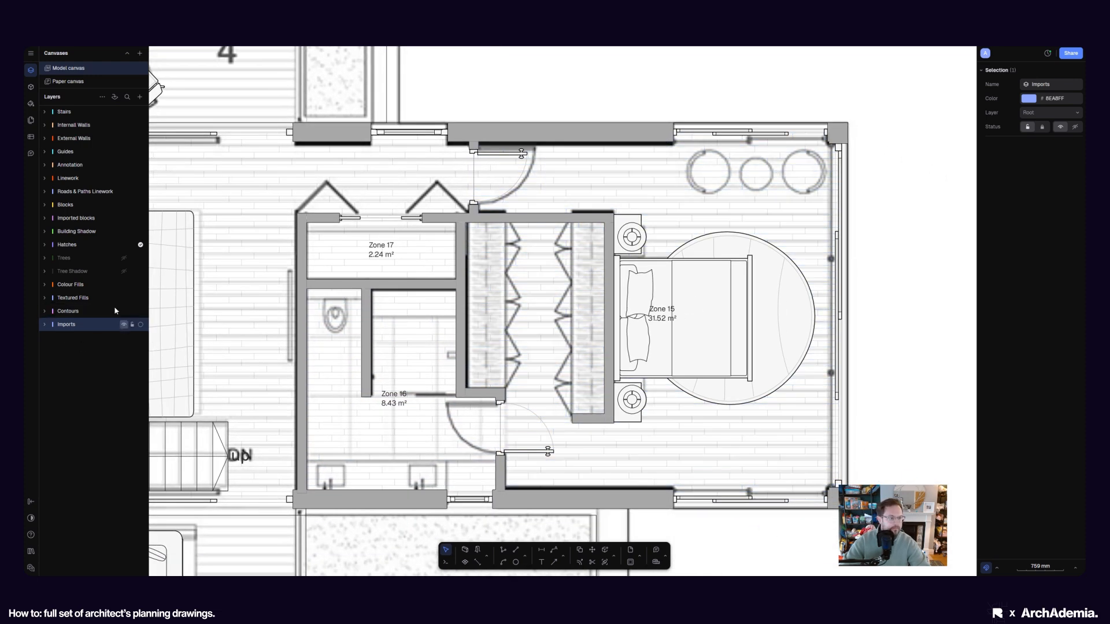
click(123, 324)
Search the block libraries for "wardrobe" and place a Wardrobe bifold door M in the walk-in area behind the Zone 15 bed
click(31, 87)
click(121, 53)
click(81, 70)
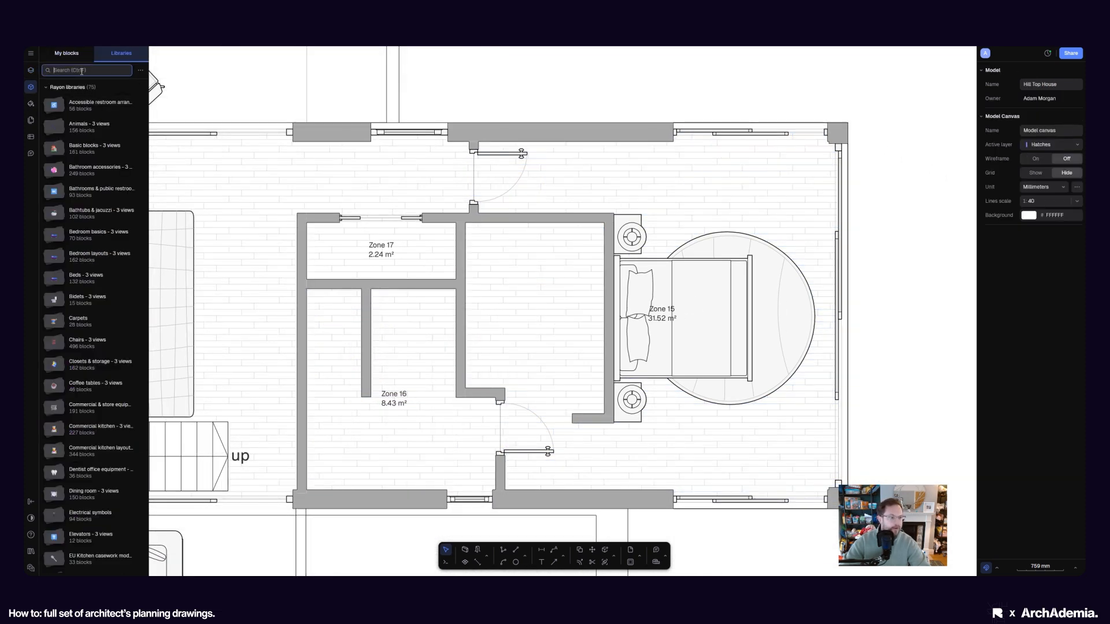
text(wardrobe)
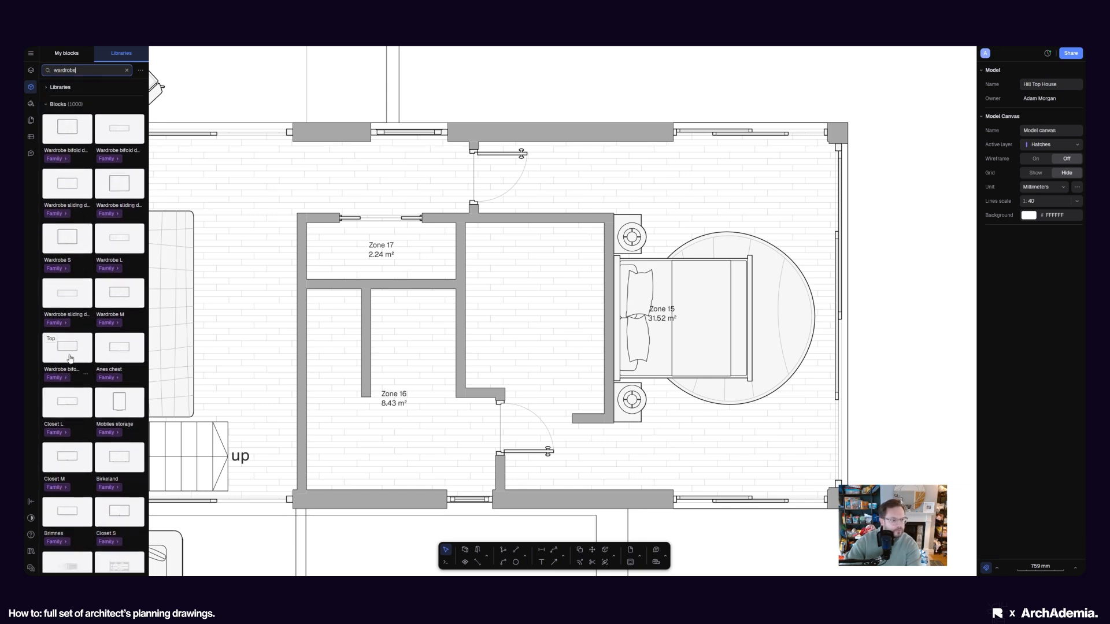
drag(70, 358, 552, 317)
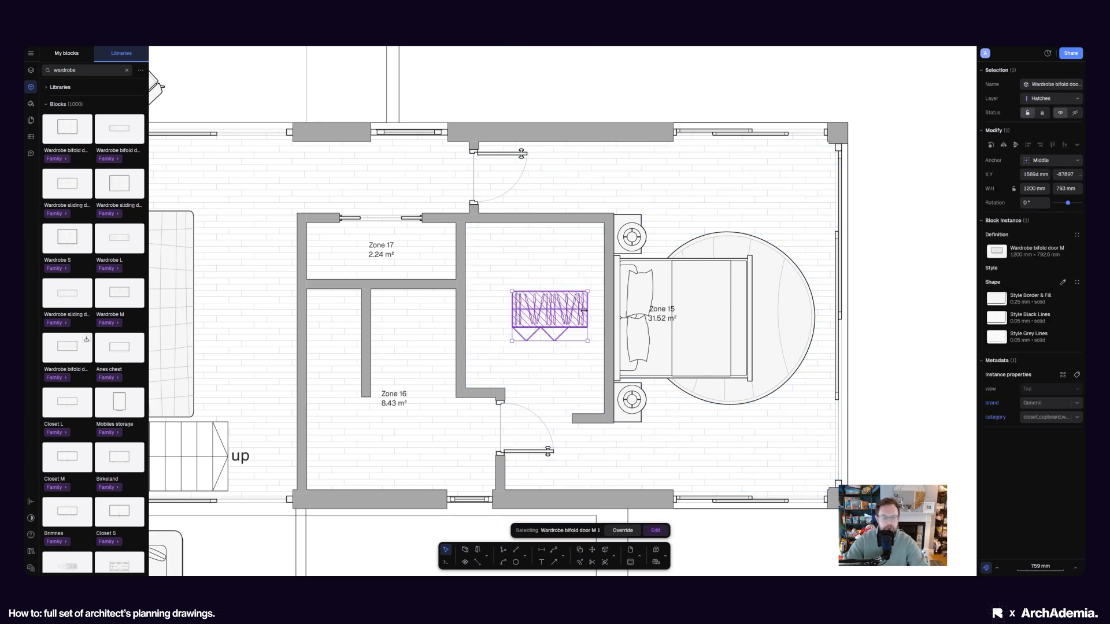
Rotate the wardrobe to 90° and move it into the walk-in area's upper corner against the Zone 17 wall
scroll(584, 310, up, 3)
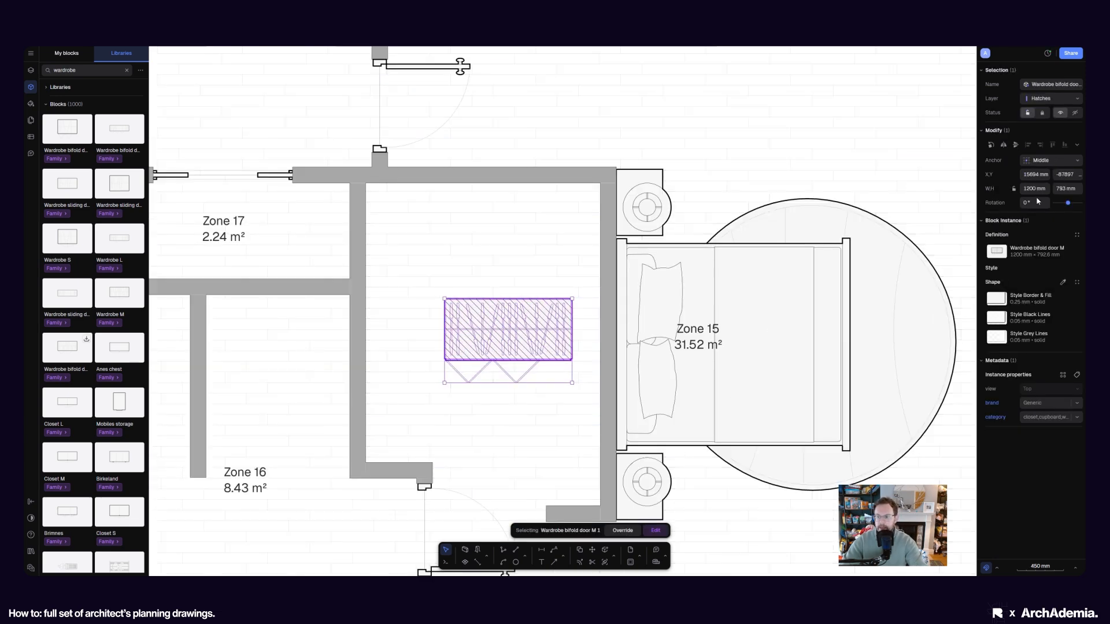
text(90)
key(Return)
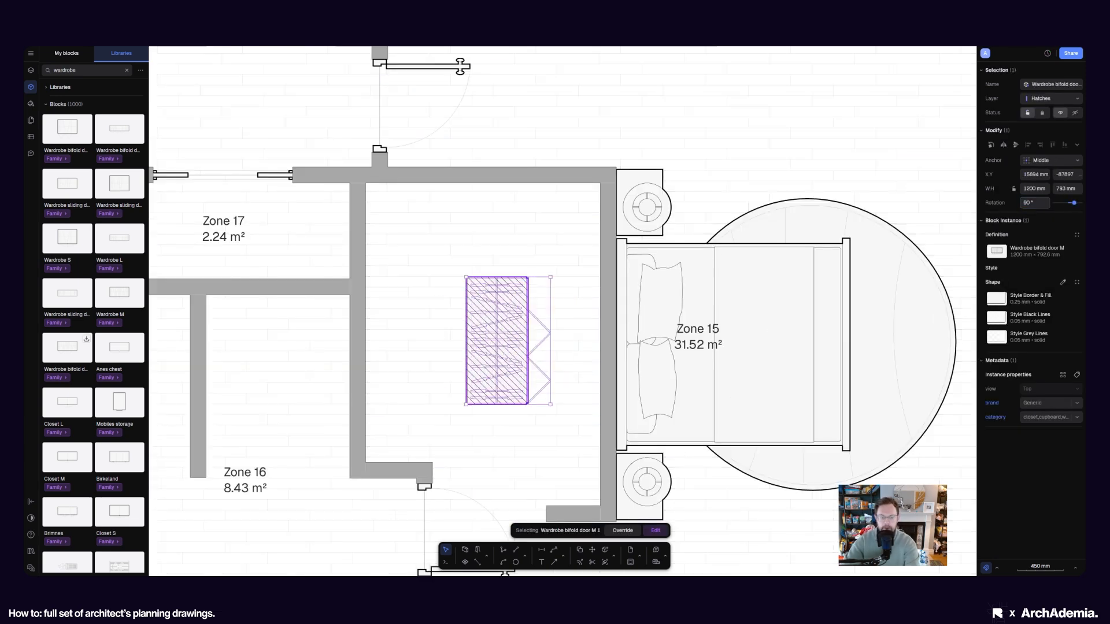
drag(512, 325, 408, 232)
Copy the wardrobe directly below itself, flush against the same wall
click(579, 550)
scroll(390, 193, up, 3)
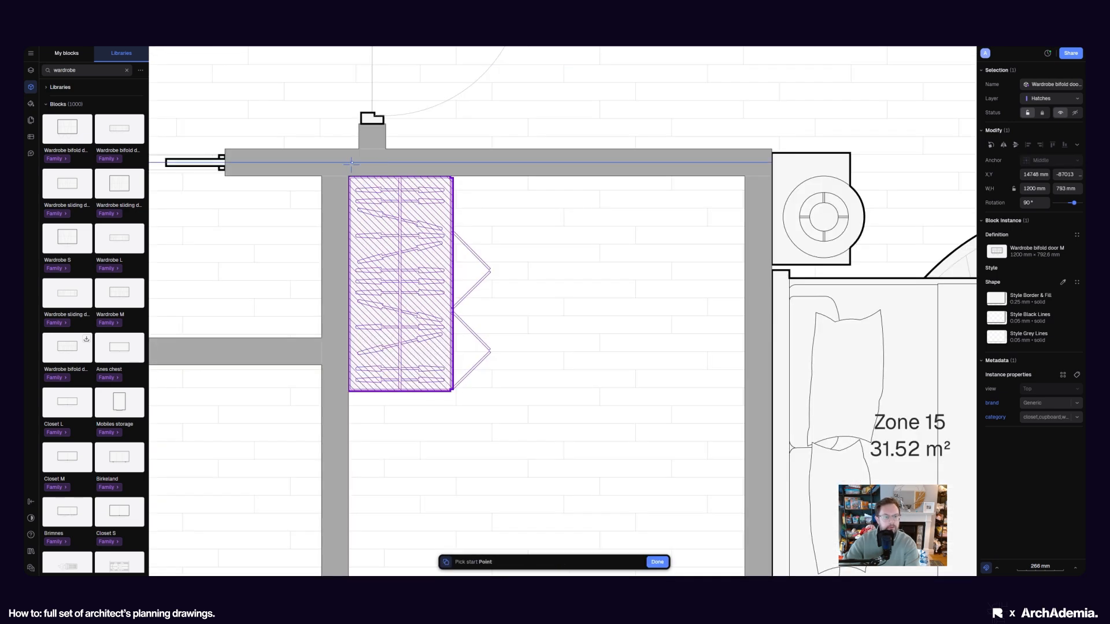
click(348, 175)
scroll(347, 393, down, 5)
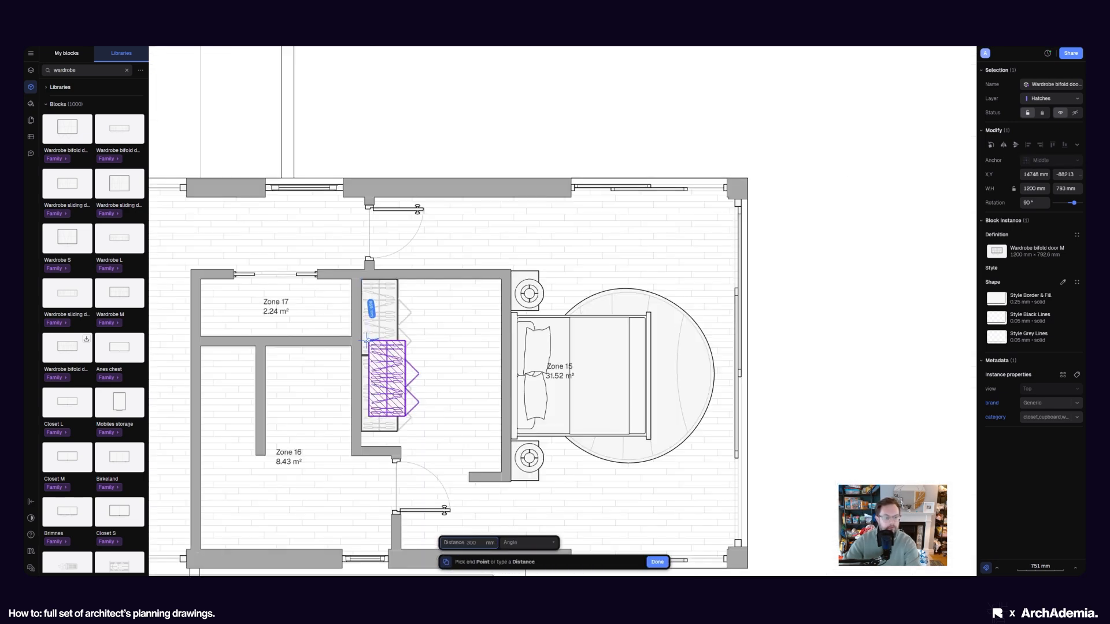
key(Escape)
scroll(385, 421, up, 3)
Stretch both wardrobes together to a combined length of about 2631 mm so they fill the wall recess
shift+click(379, 301)
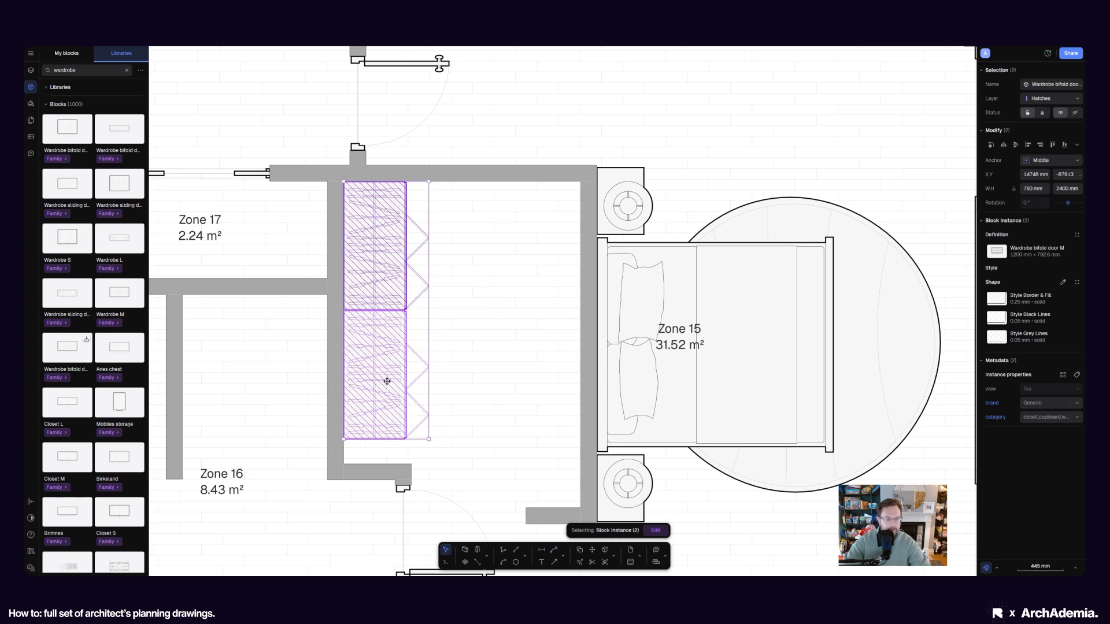
scroll(382, 432, up, 3)
drag(374, 453, 374, 492)
scroll(384, 354, down, 5)
scroll(390, 359, up, 3)
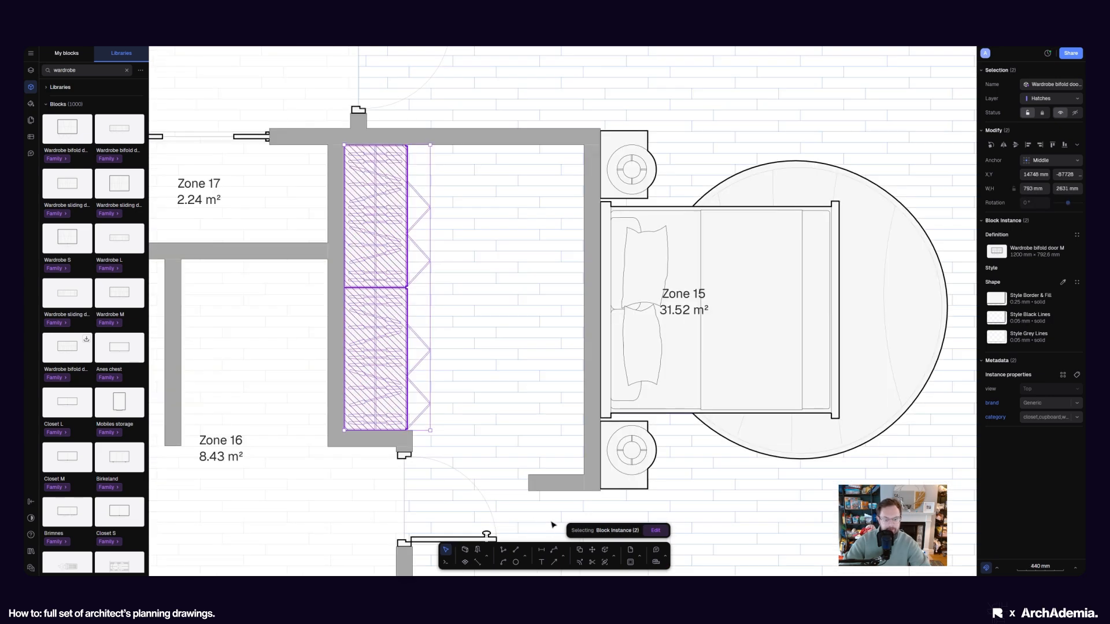
Copy the wardrobe pair to the opposite side, flip it horizontally and set it flush against the wall behind the bed
click(579, 550)
click(386, 395)
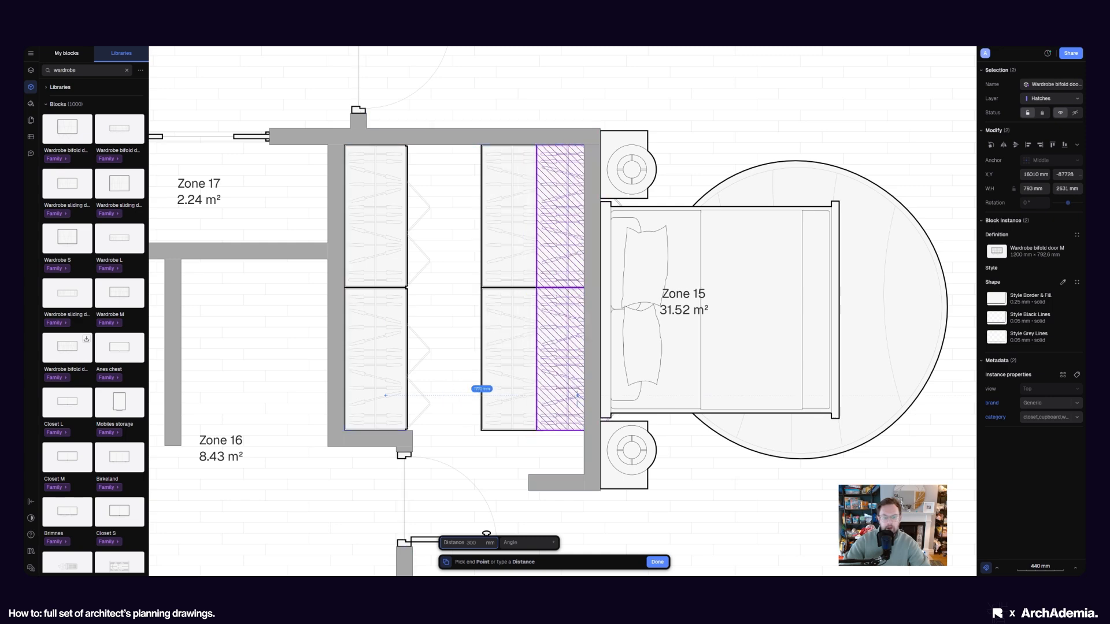
click(522, 395)
click(1003, 145)
scroll(553, 125, up, 4)
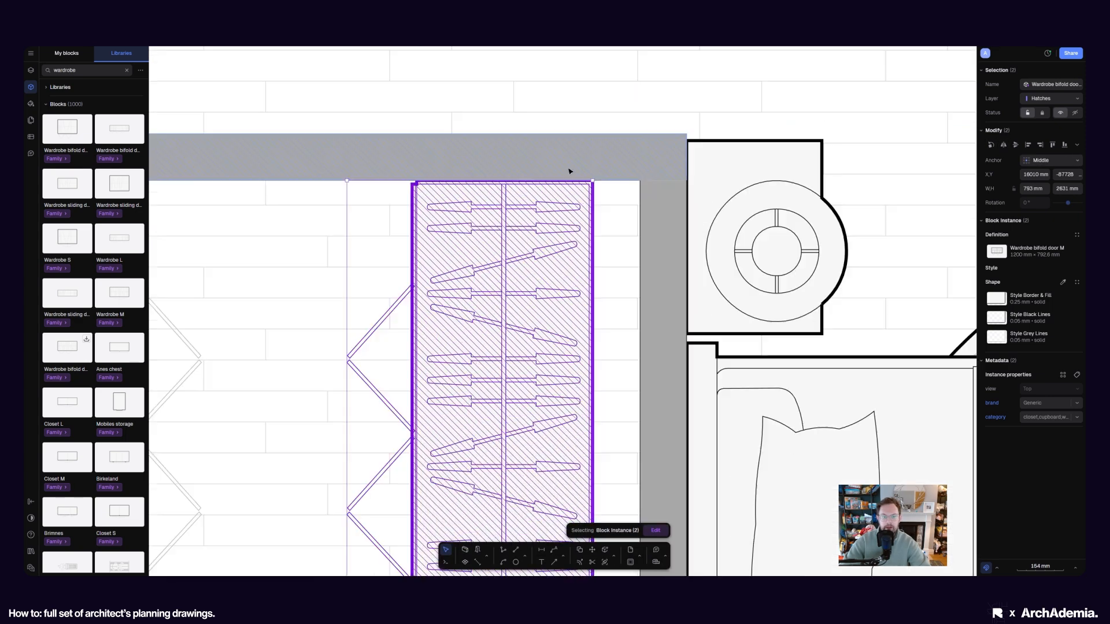
drag(587, 210, 631, 212)
scroll(630, 212, down, 5)
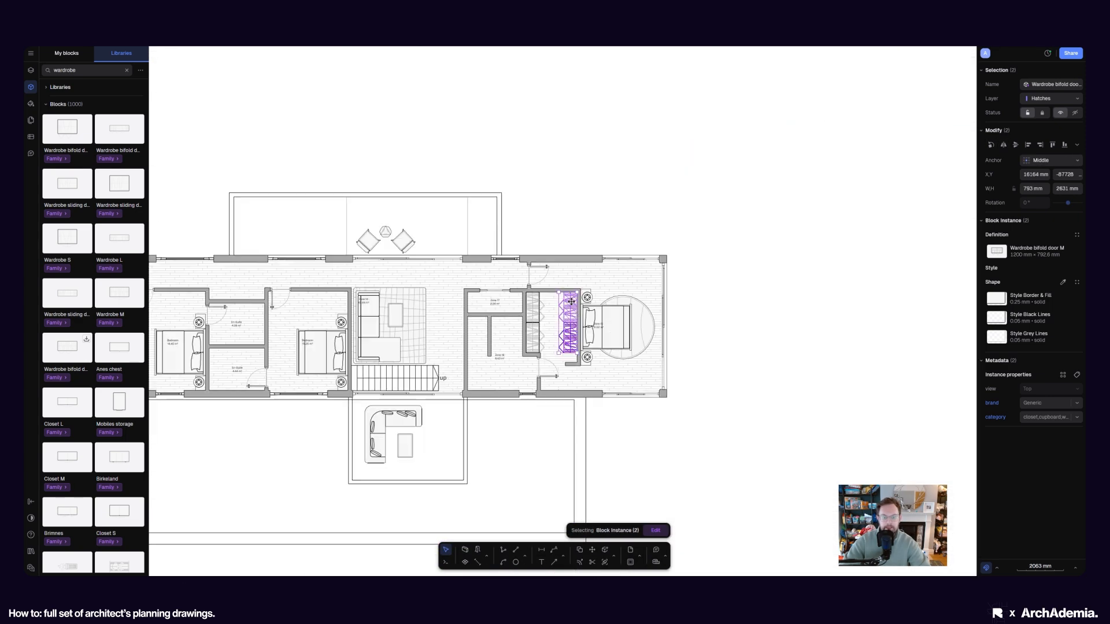
key(Escape)
scroll(600, 379, up, 3)
scroll(702, 366, down, 3)
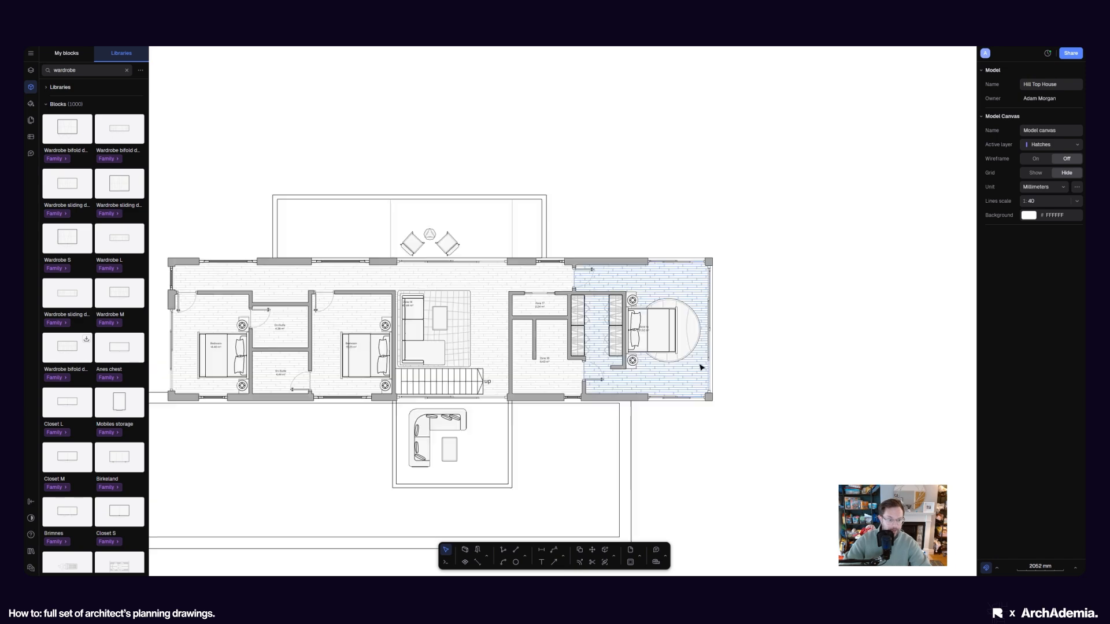
Survey the first-floor and ground-floor plans for spaces still missing furniture or fittings
scroll(581, 371, up, 3)
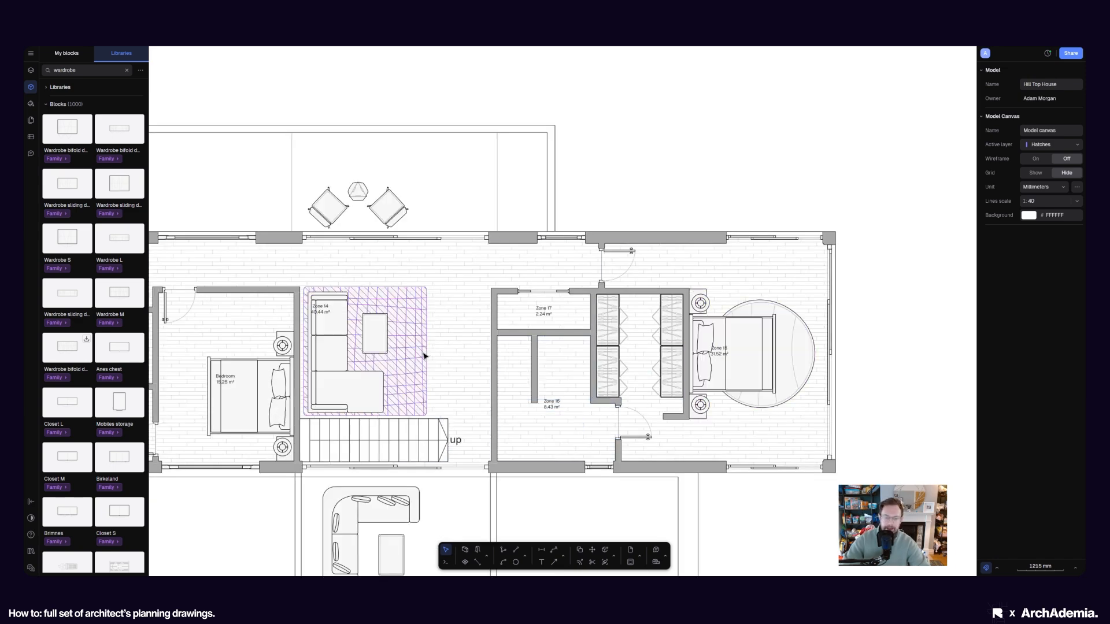
scroll(618, 431, down, 5)
scroll(586, 429, up, 5)
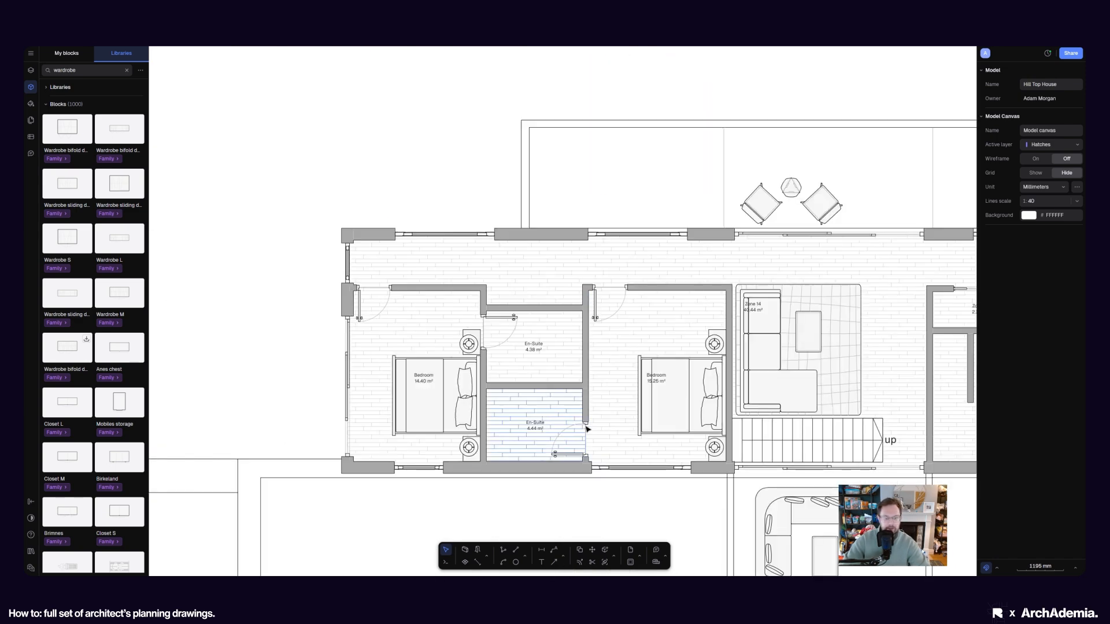
scroll(404, 496, down, 8)
scroll(405, 318, up, 10)
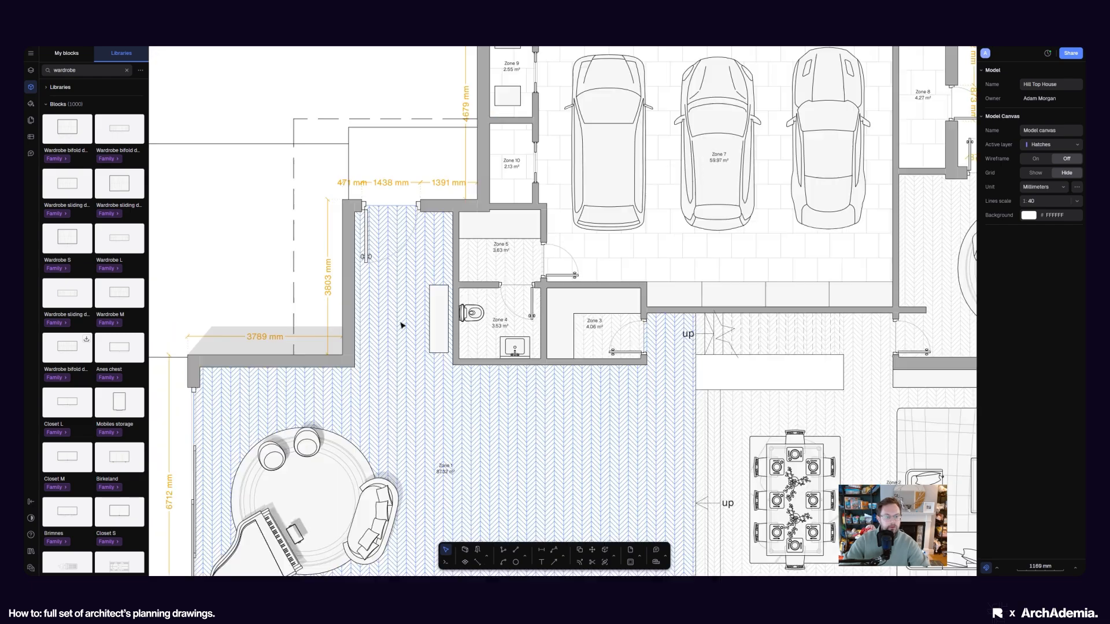
click(327, 334)
scroll(598, 369, down, 3)
click(306, 271)
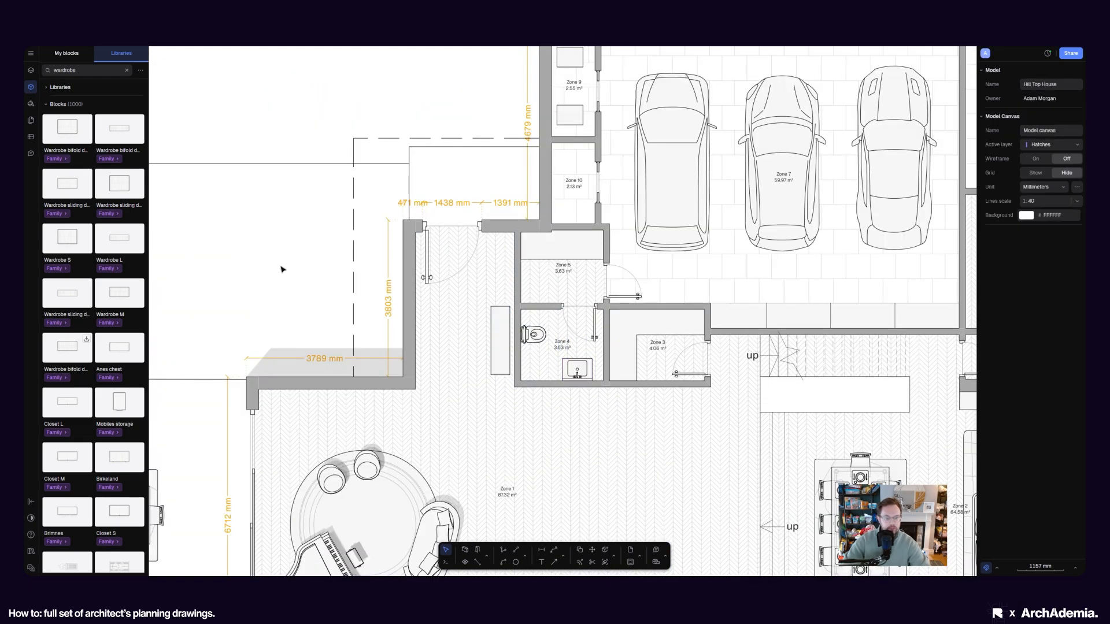
middle_drag(639, 354, 533, 351)
click(529, 361)
scroll(533, 372, down, 6)
click(395, 225)
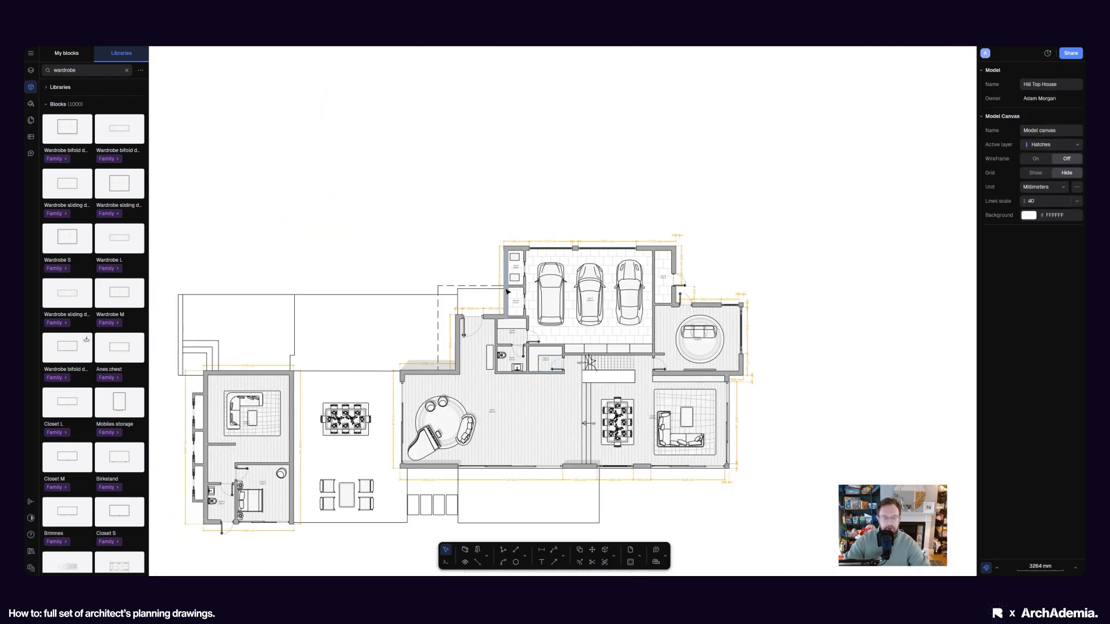
Draw a rectangle about 414 × 1672 mm in the entrance hall beside the Zone 4 and 5 wall, styled as Style Border & Fill
scroll(520, 388, up, 10)
scroll(431, 360, down, 1)
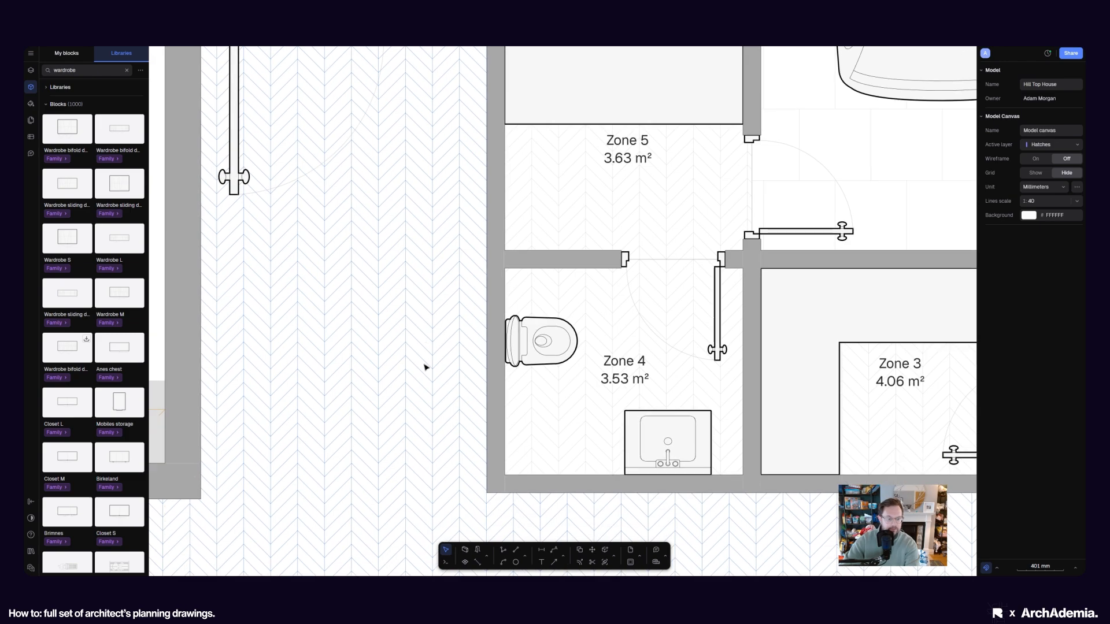
scroll(438, 376, up, 1)
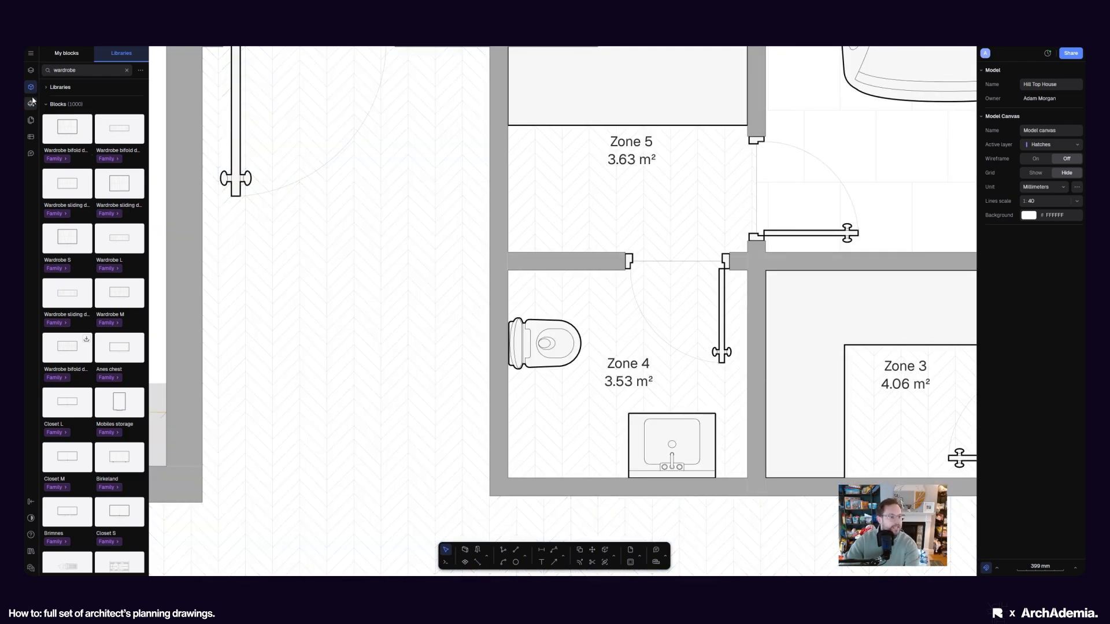
click(525, 559)
click(548, 539)
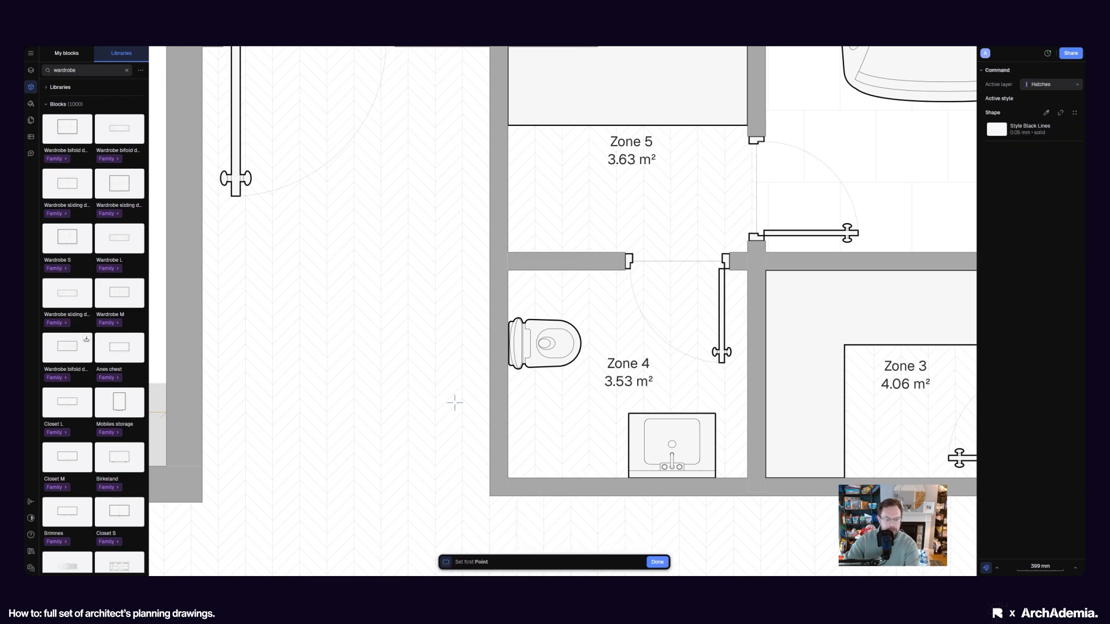
scroll(397, 337, down, 3)
click(414, 273)
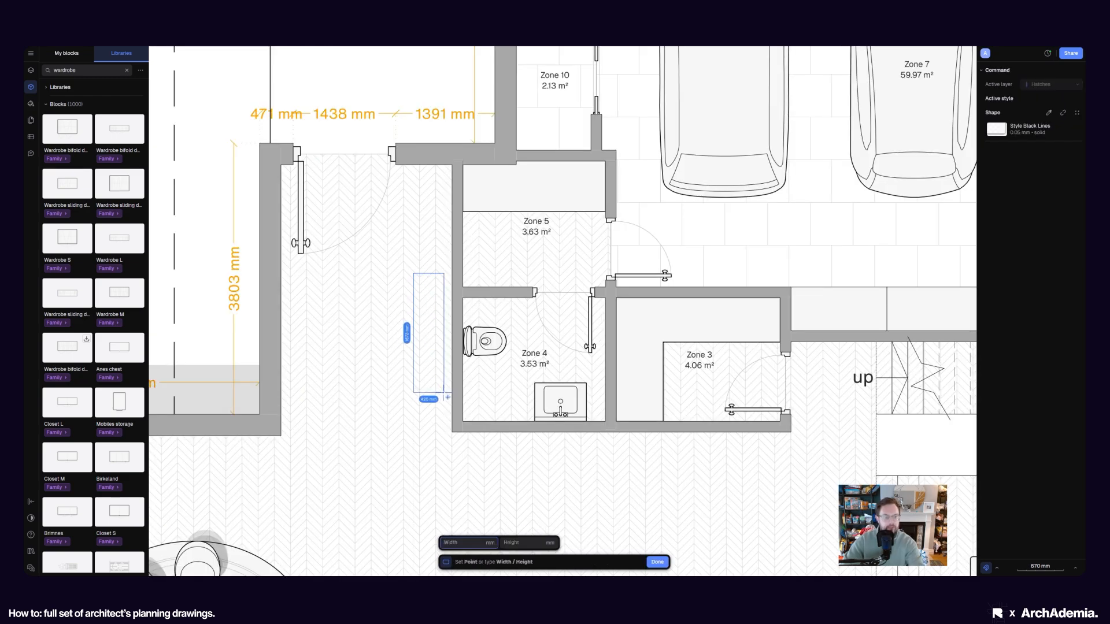
click(443, 393)
click(1023, 251)
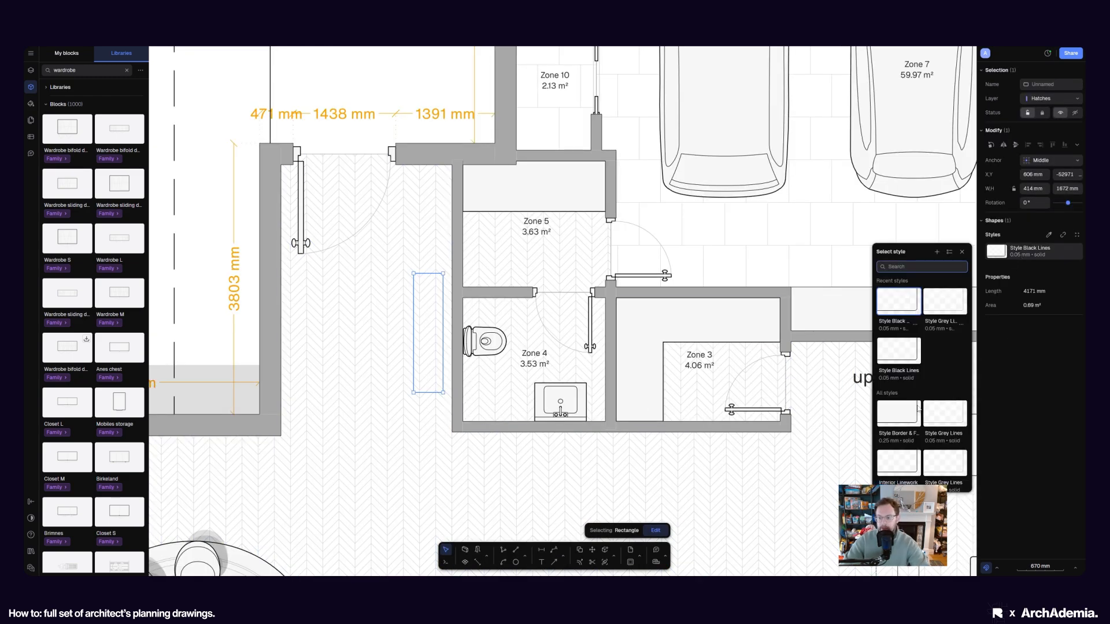
click(899, 415)
scroll(625, 352, down, 3)
click(263, 240)
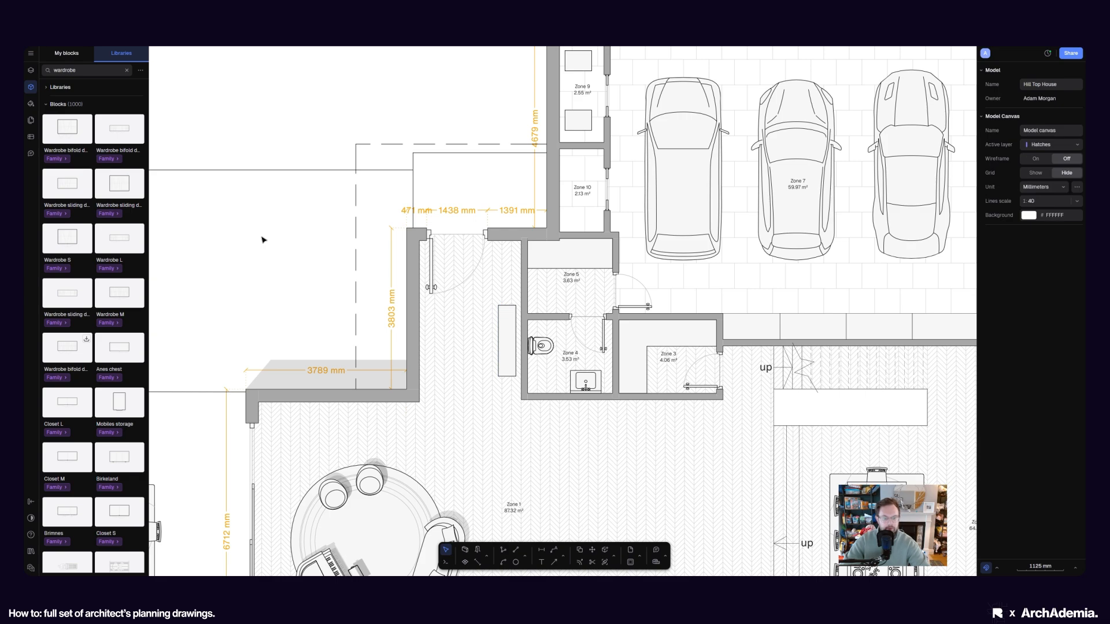
Inspect the filled cupboard in Zone 5 and the remaining rooms on both floors for missing elements
scroll(263, 240, down, 3)
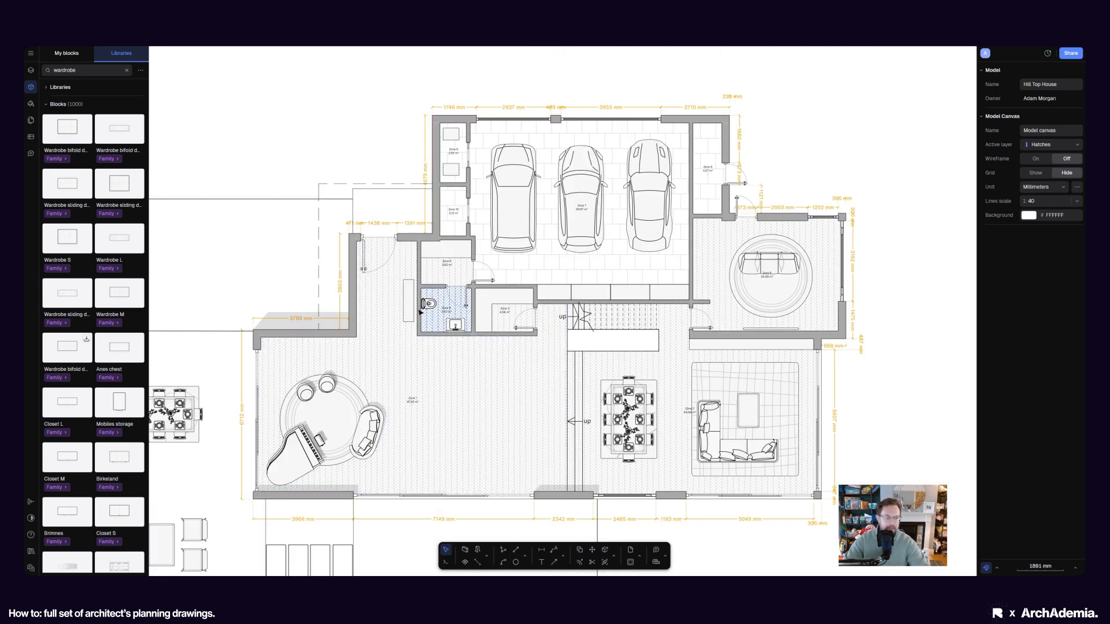
scroll(418, 307, up, 3)
scroll(460, 206, up, 3)
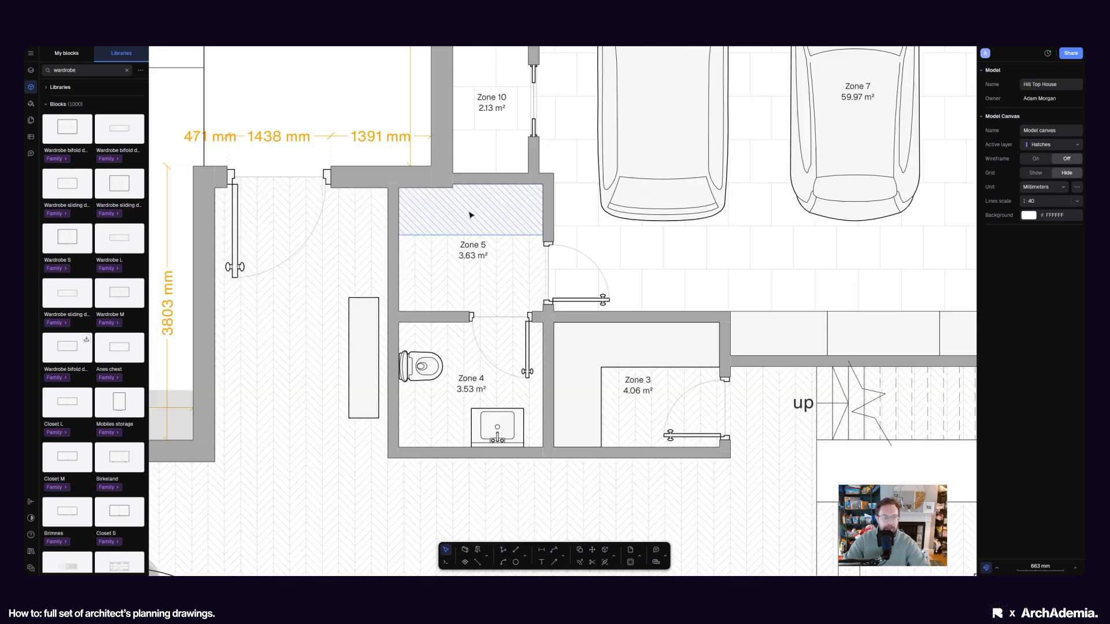
click(471, 216)
scroll(614, 253, down, 3)
key(Escape)
scroll(495, 244, down, 5)
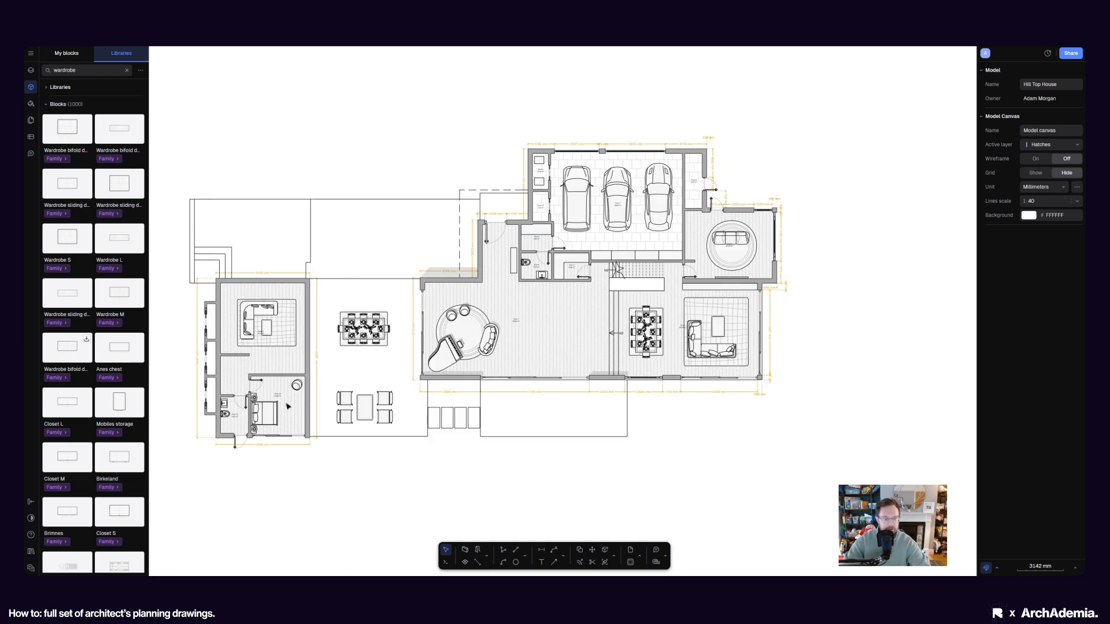
scroll(408, 403, down, 5)
scroll(408, 403, up, 12)
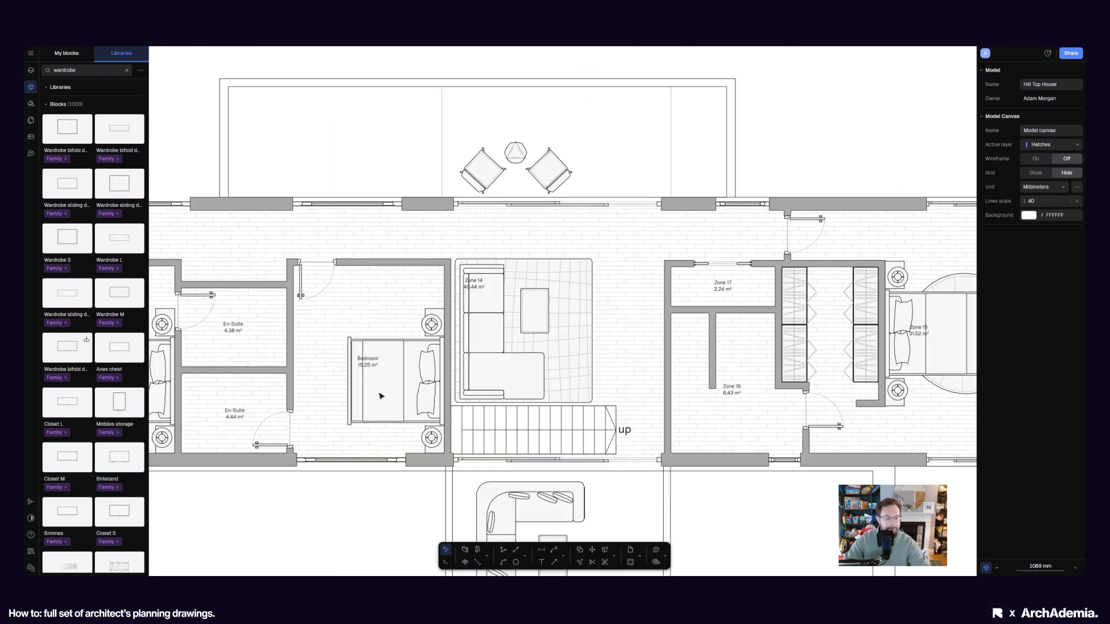
scroll(451, 403, down, 2)
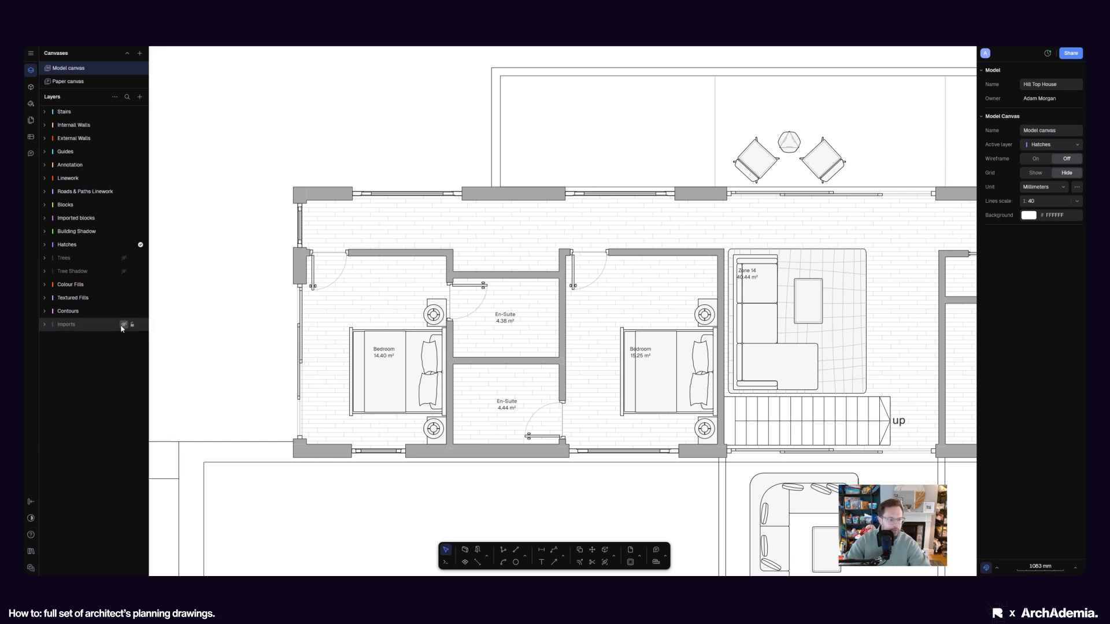
Check the Imports reference, insert the Toilet basic block in the 4.38 m² en-suite and rotate it to 180°
click(123, 325)
click(124, 325)
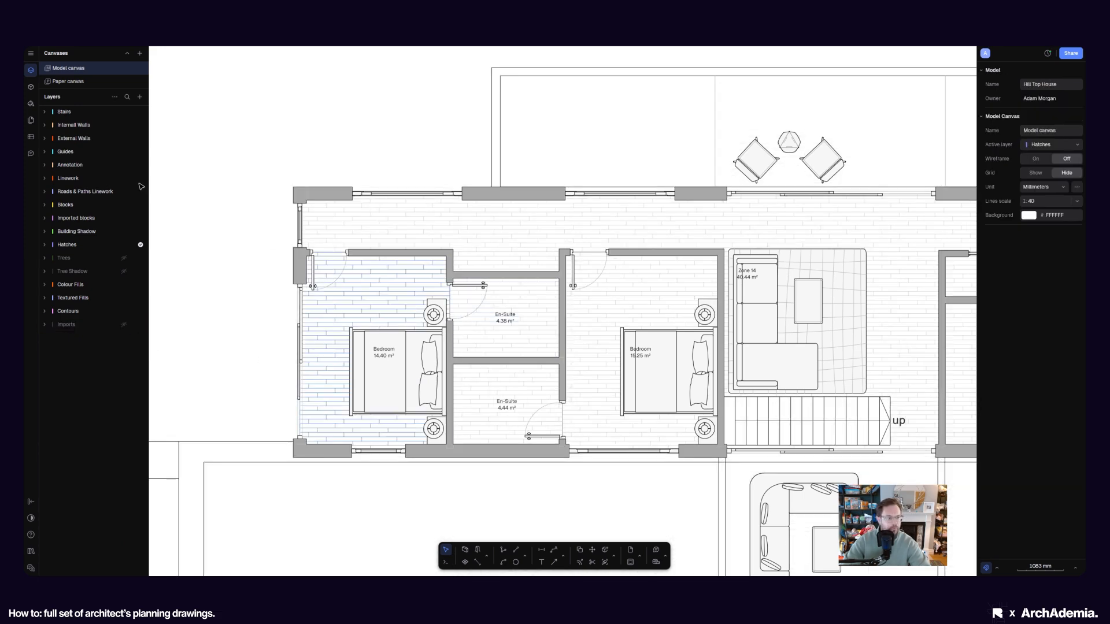
click(31, 87)
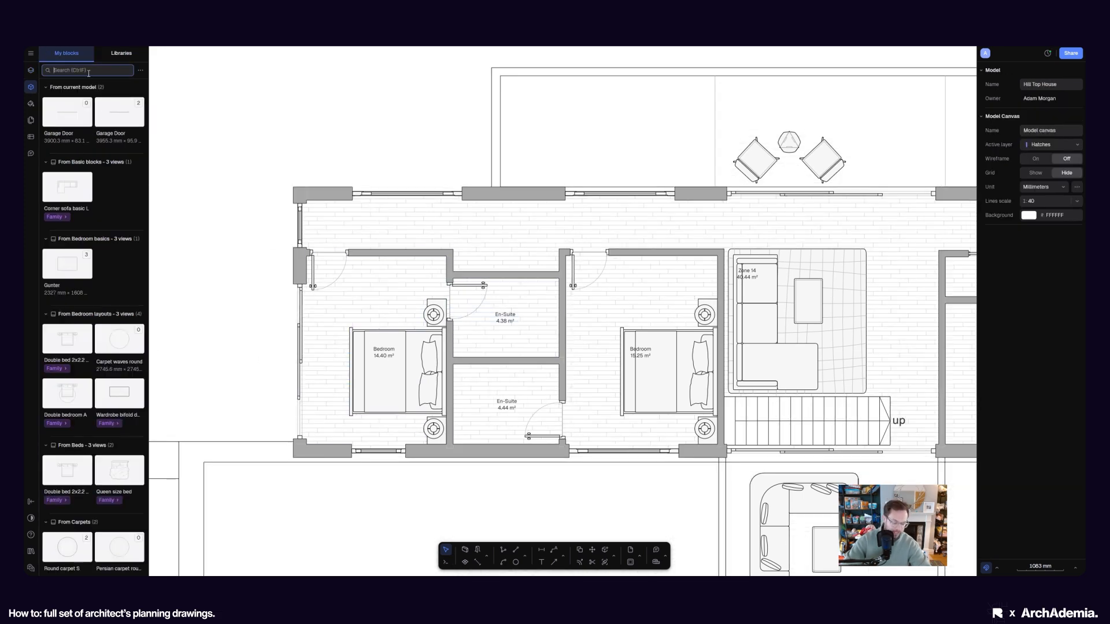
text(toilet)
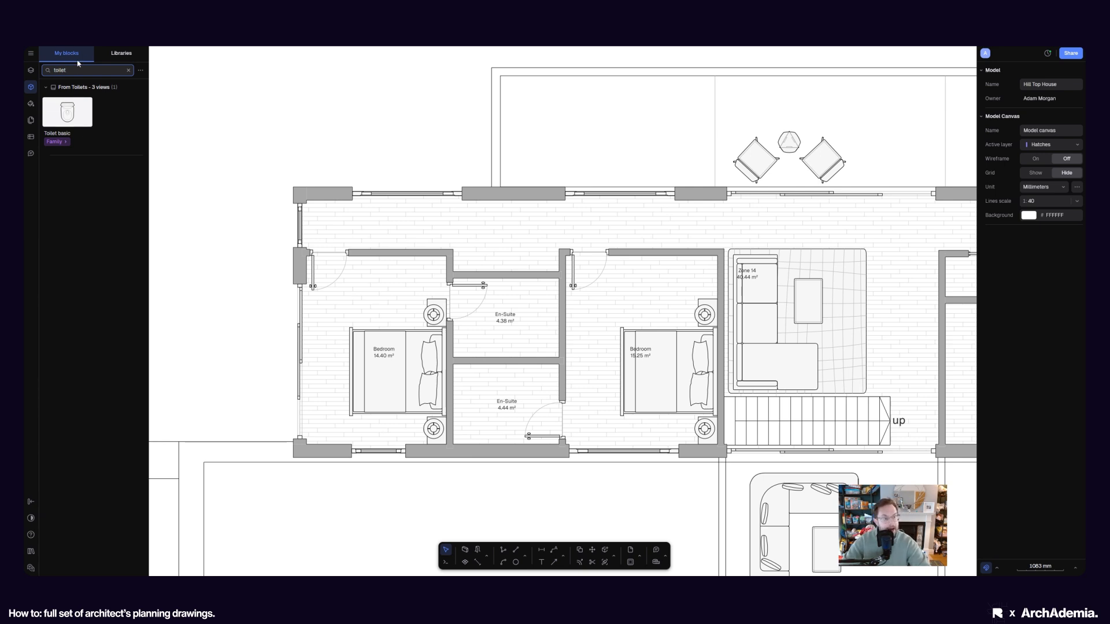
drag(70, 112, 496, 338)
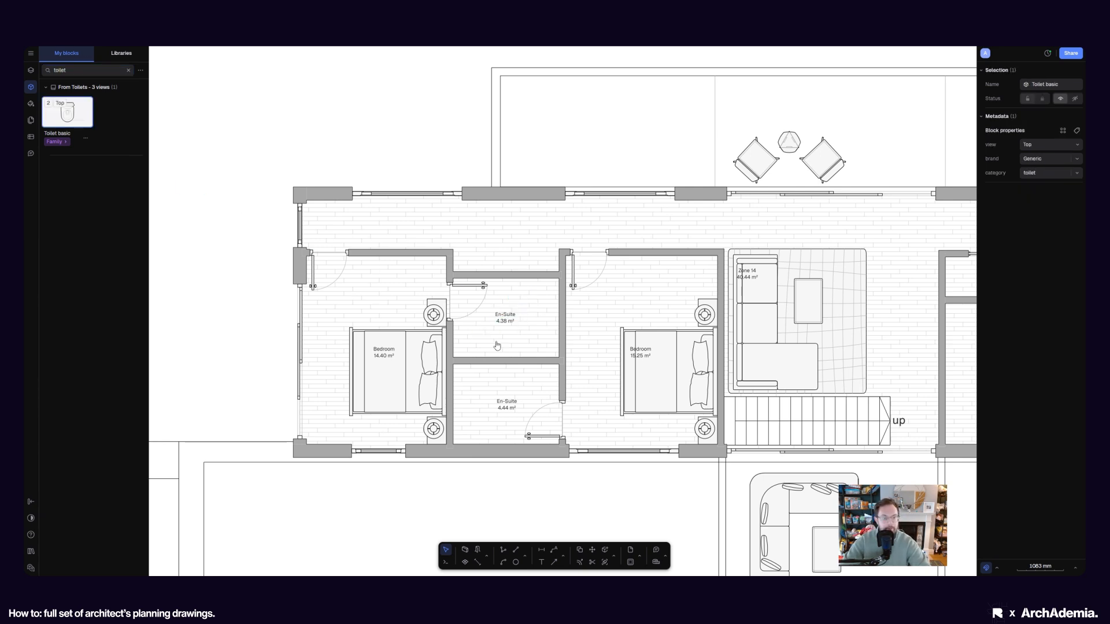
scroll(511, 357, up, 5)
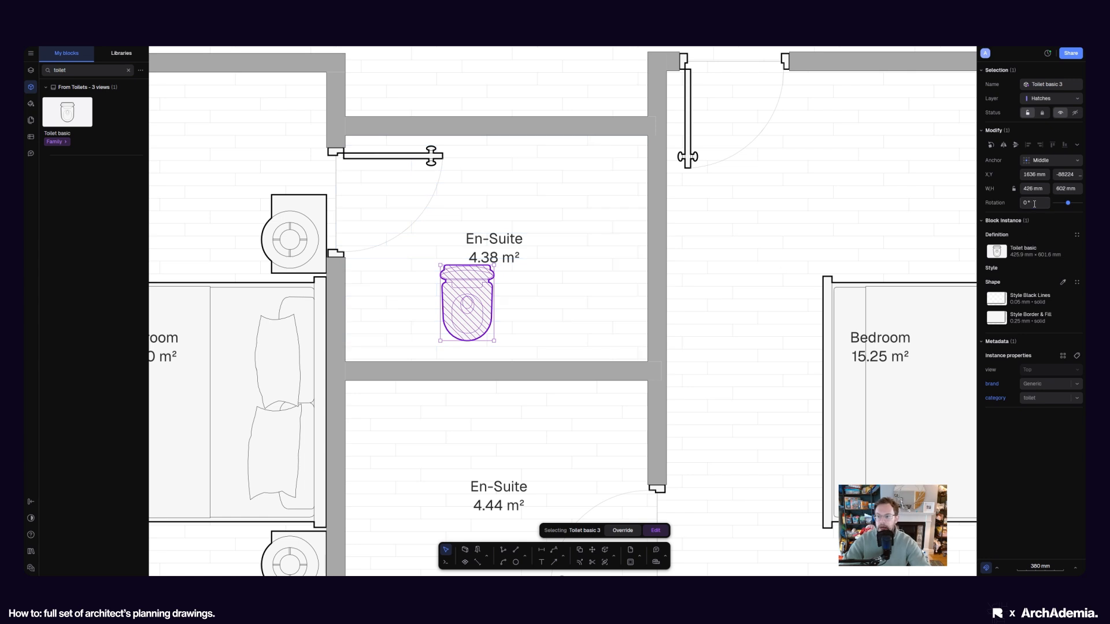
text(180)
key(Return)
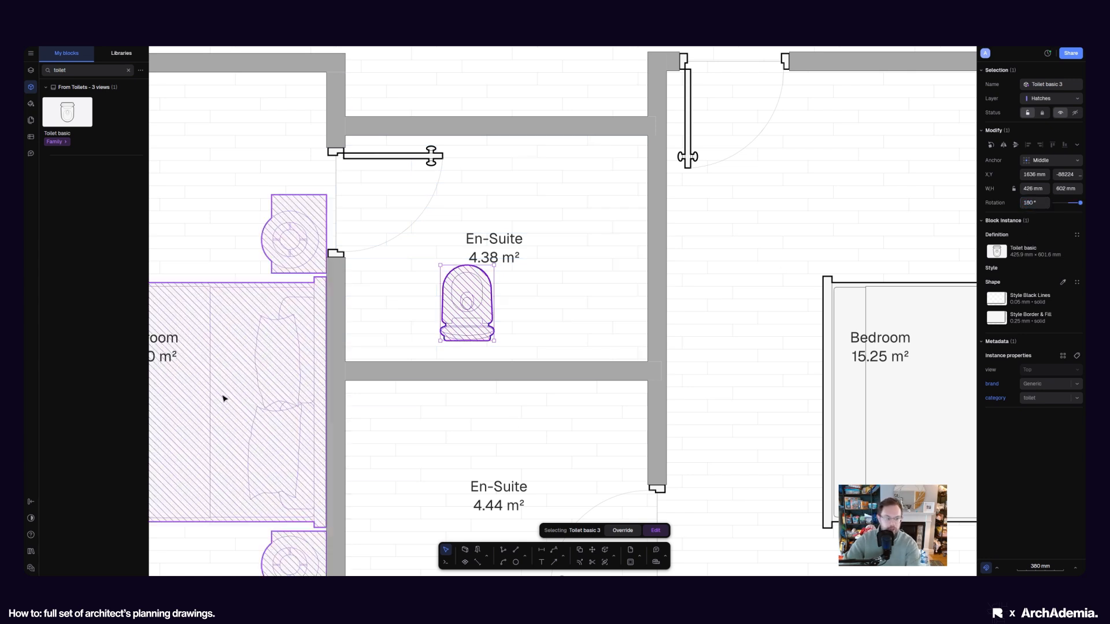
Compare the toilet with the Imports reference and move it flush against the en-suite's lower wall
click(31, 71)
click(104, 325)
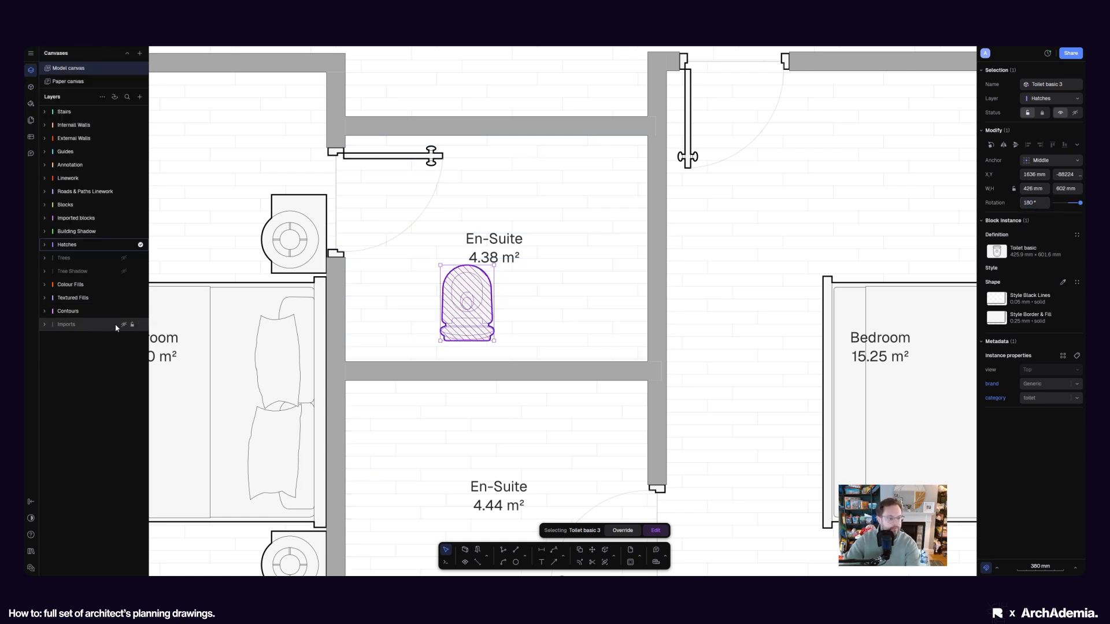
click(124, 325)
click(125, 325)
drag(471, 309, 490, 330)
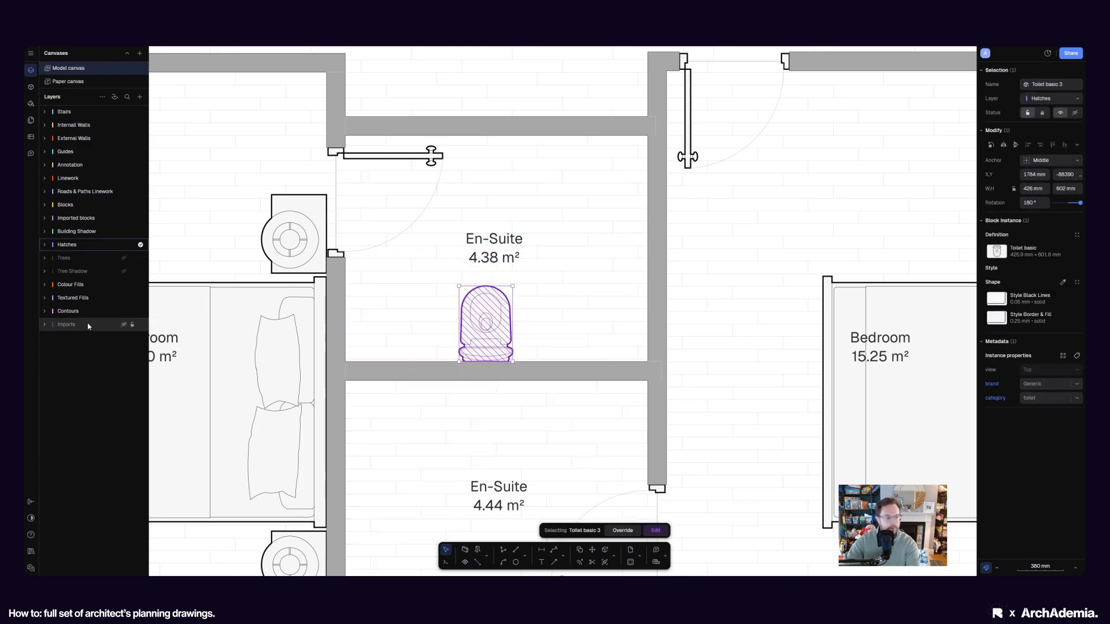
click(124, 325)
click(124, 325)
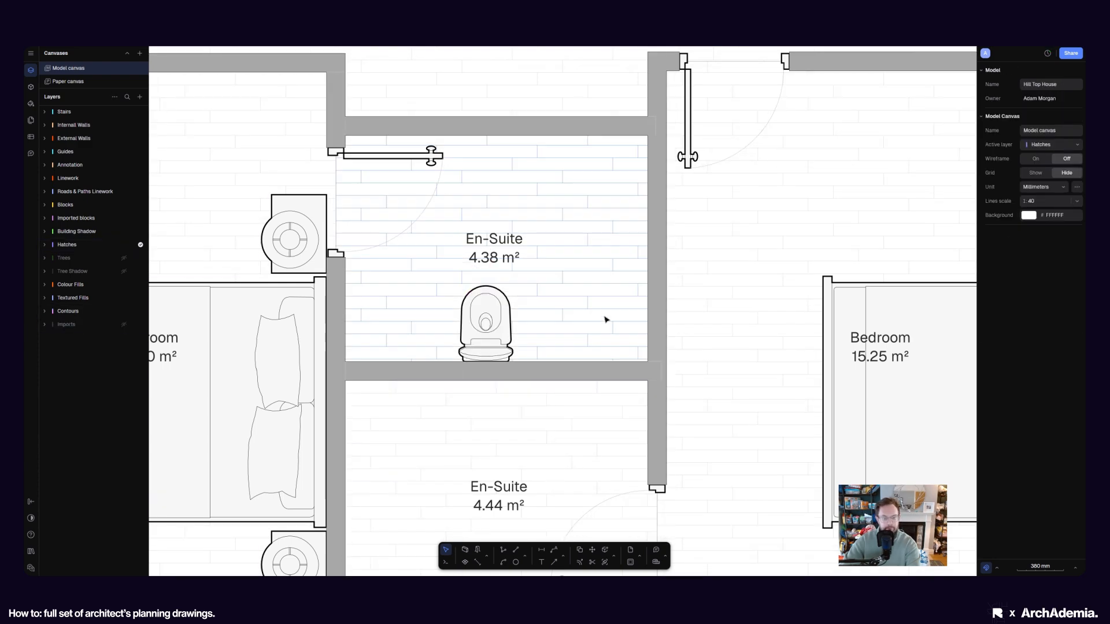
Copy the toilet directly below into the 4.44 m² en-suite and flip it vertically to back onto the shared wall
click(489, 317)
scroll(576, 540, down, 1)
click(580, 549)
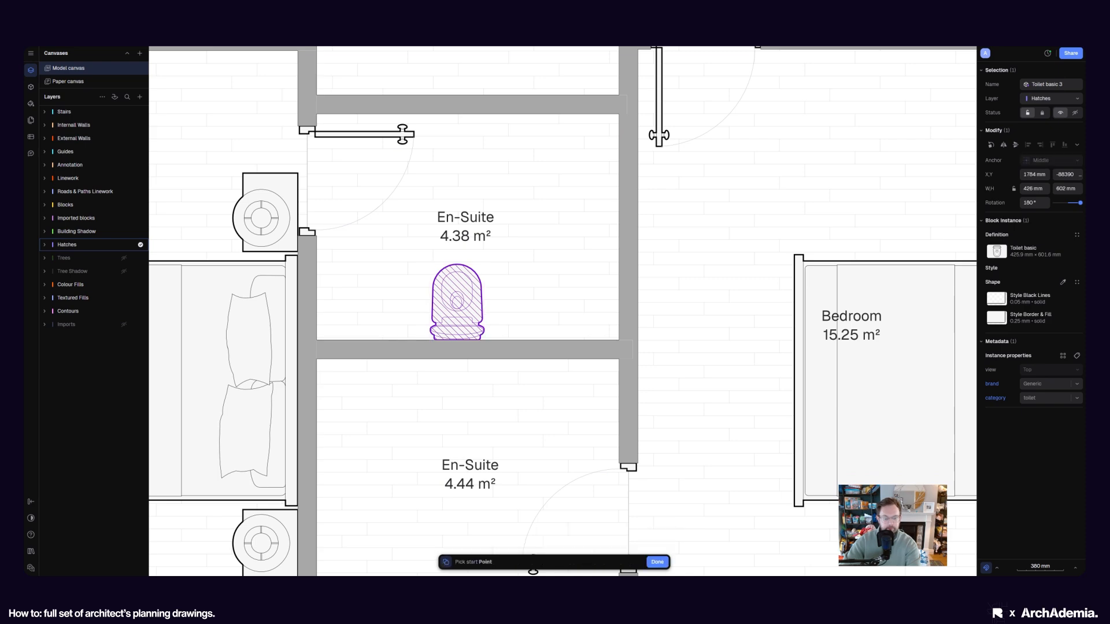
click(496, 304)
click(513, 422)
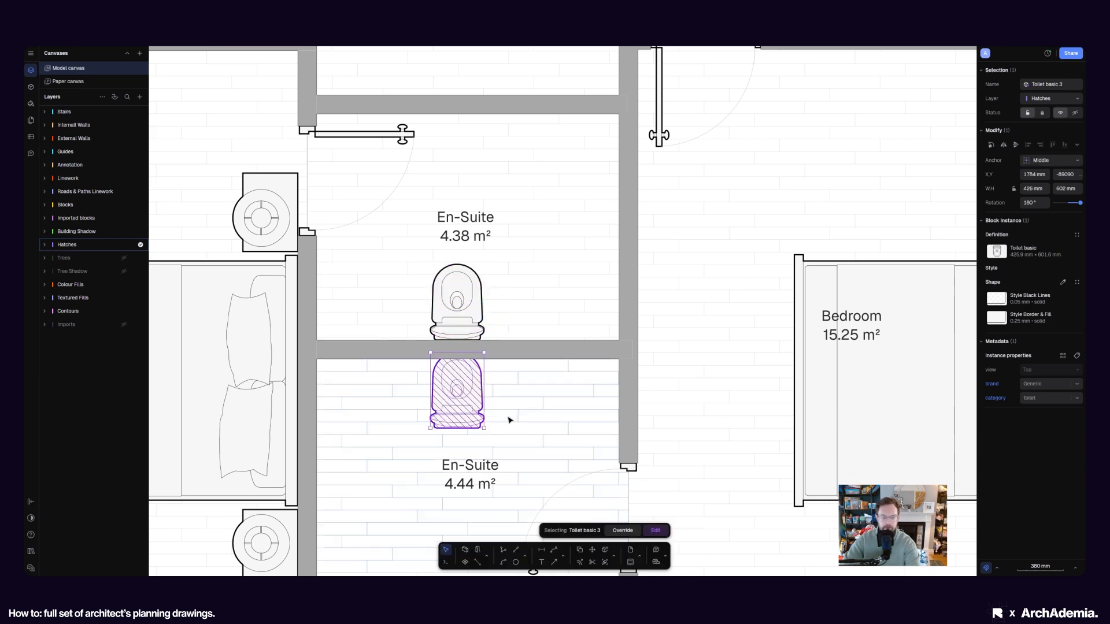
click(1015, 146)
scroll(463, 376, up, 5)
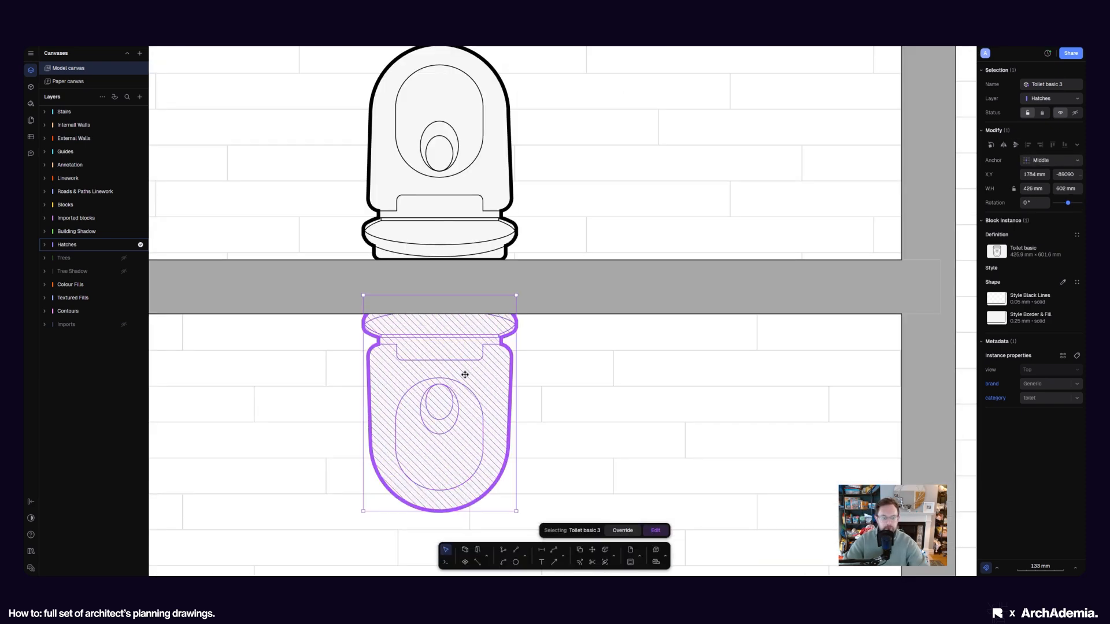
scroll(496, 362, down, 10)
click(316, 350)
scroll(503, 350, up, 5)
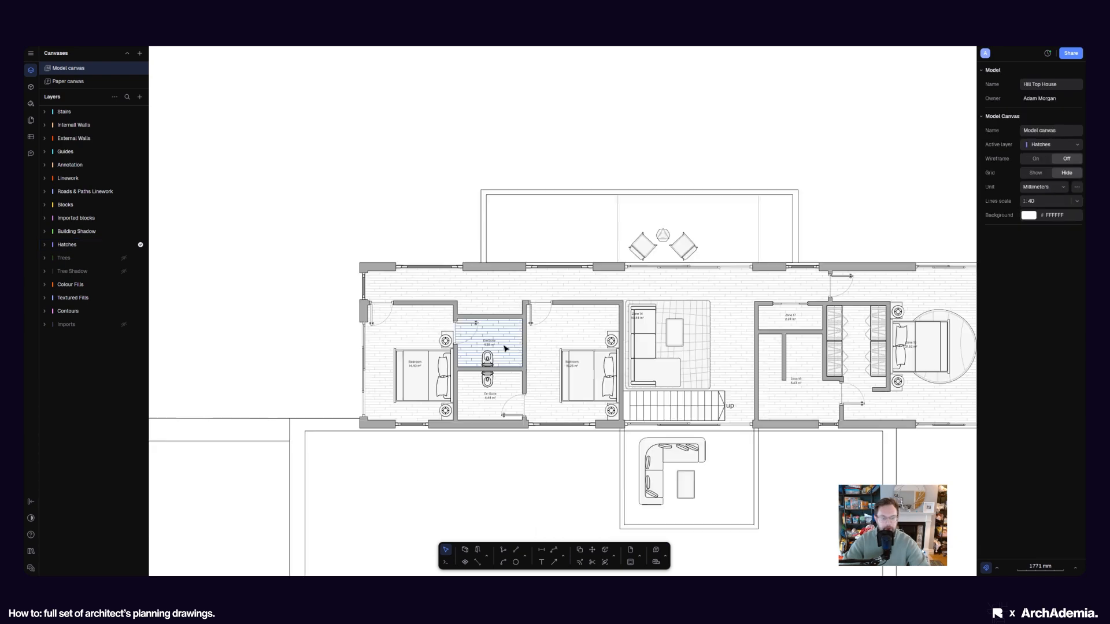
Examine the first-floor rooms and the ground floor's outdoor dining area for missing items
scroll(507, 398, down, 8)
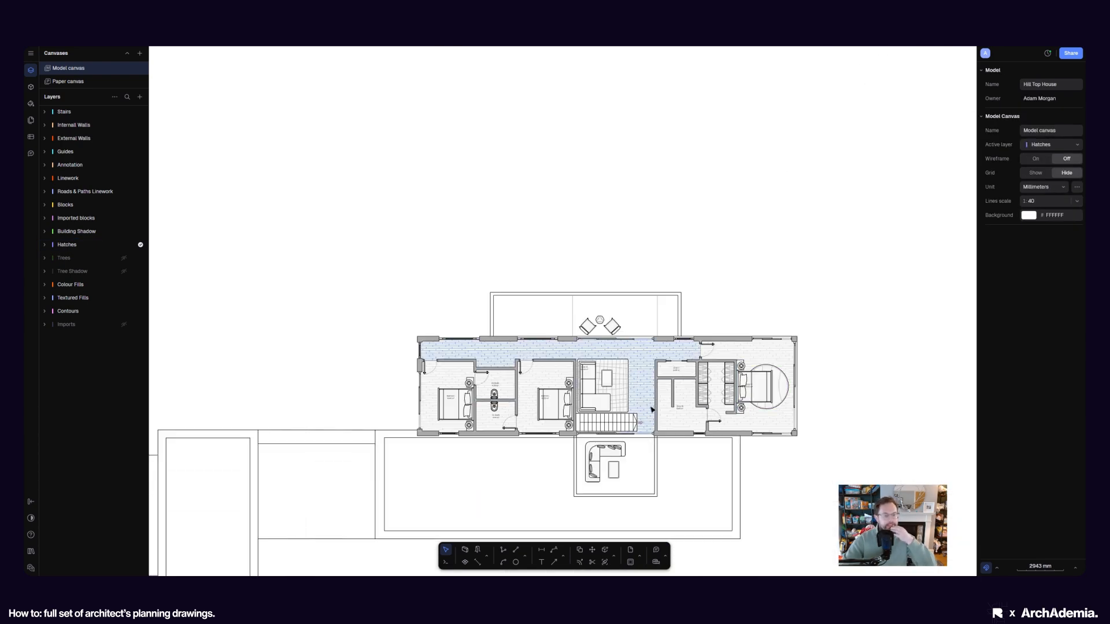
scroll(508, 403, up, 3)
middle_drag(525, 389, 444, 288)
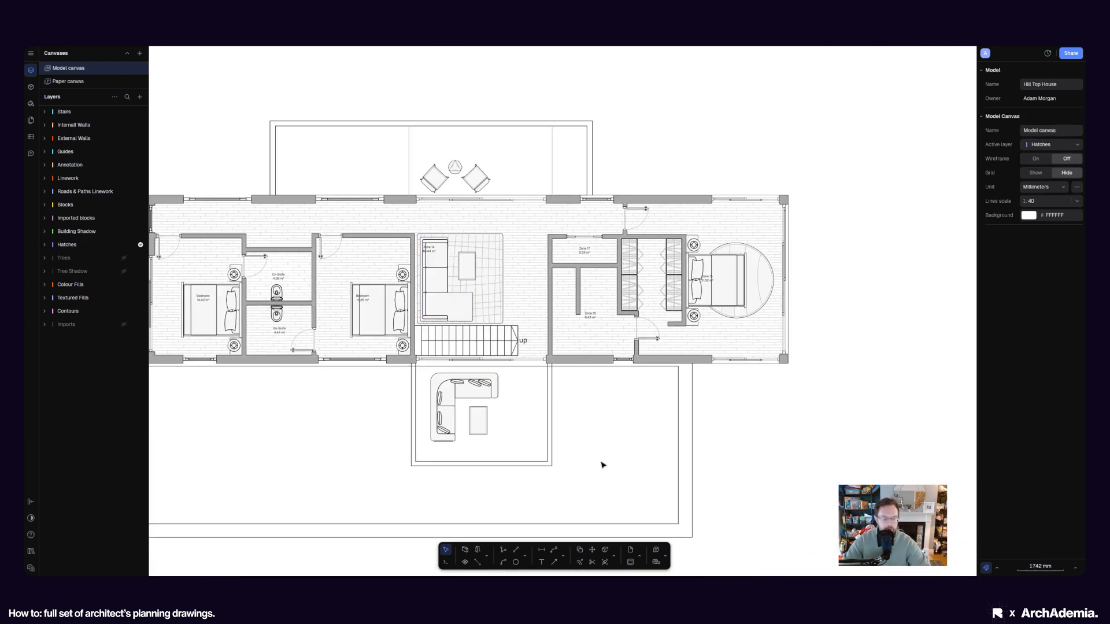
scroll(602, 463, down, 10)
scroll(539, 337, up, 3)
scroll(486, 347, up, 10)
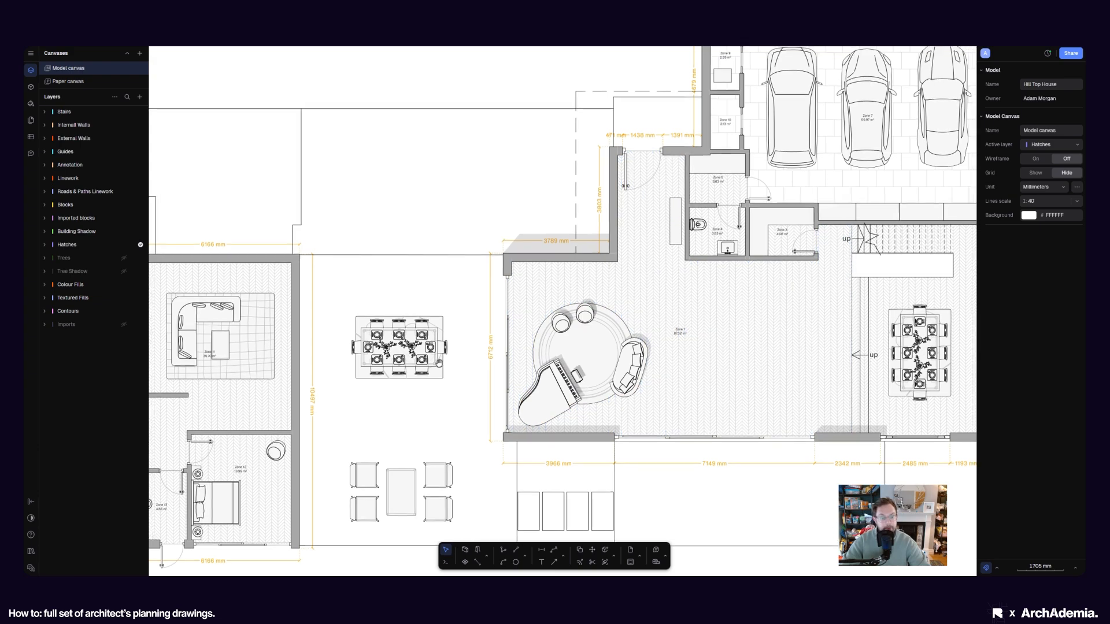
scroll(434, 392, down, 3)
scroll(425, 386, up, 2)
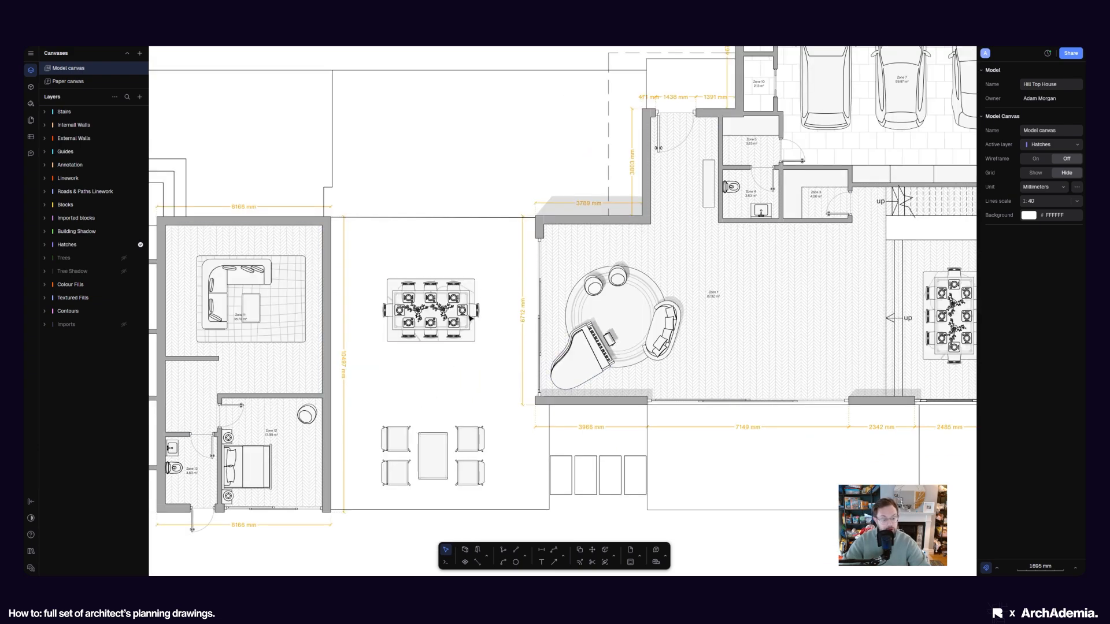
Draw a rectangle about 9651 by 3734 mm over the outdoor terrace beneath the 7149 mm glazed opening
middle_drag(460, 372, 471, 368)
middle_drag(767, 451, 653, 421)
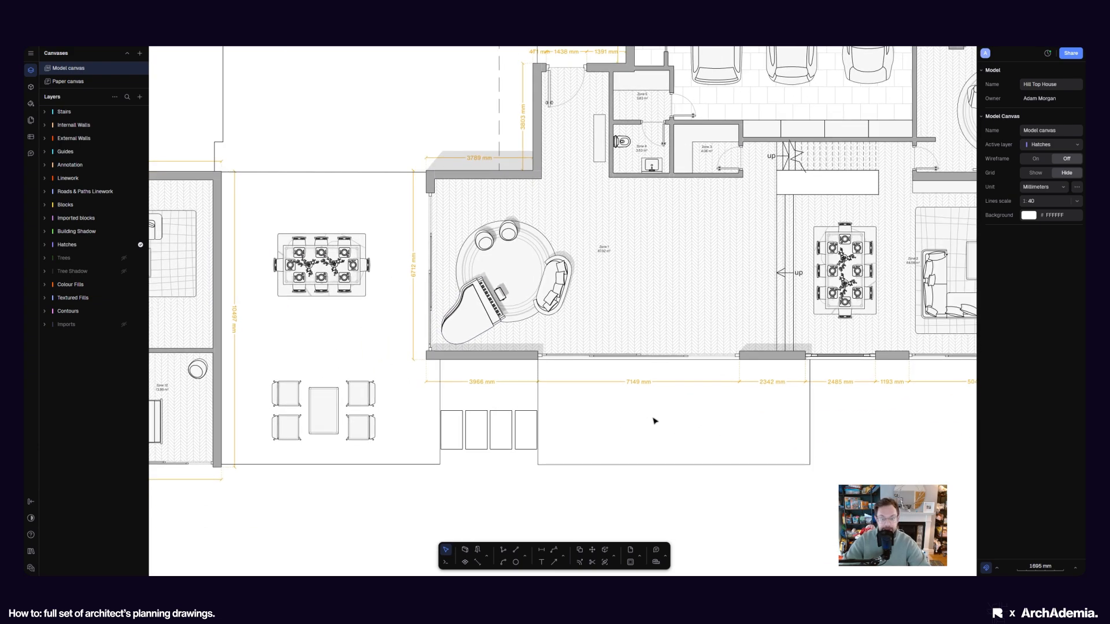
scroll(560, 409, up, 2)
click(523, 554)
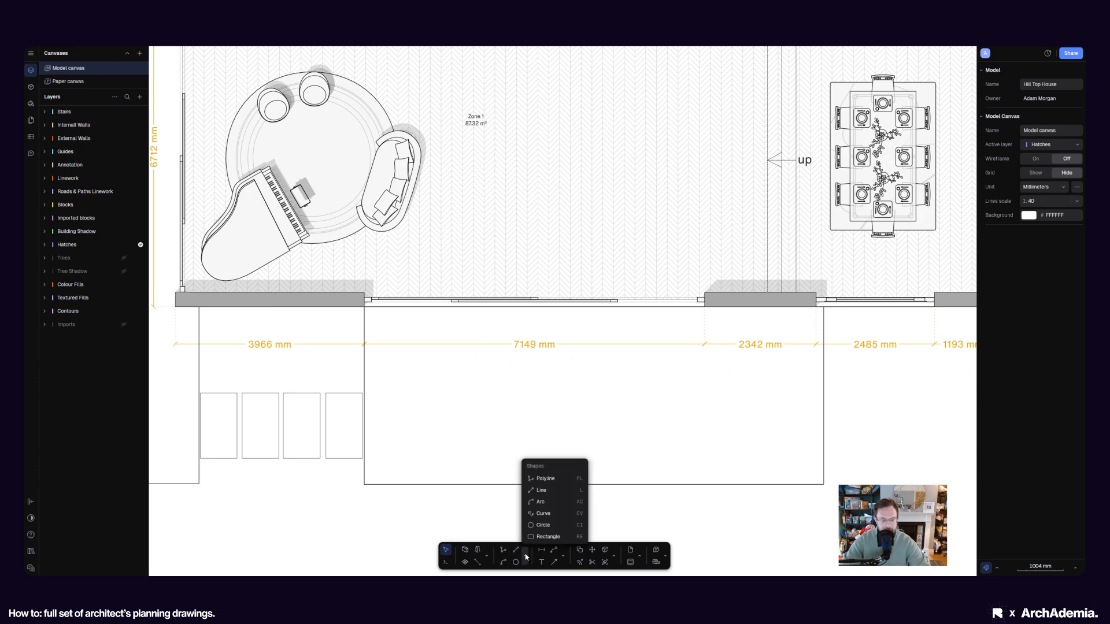
click(540, 528)
click(364, 307)
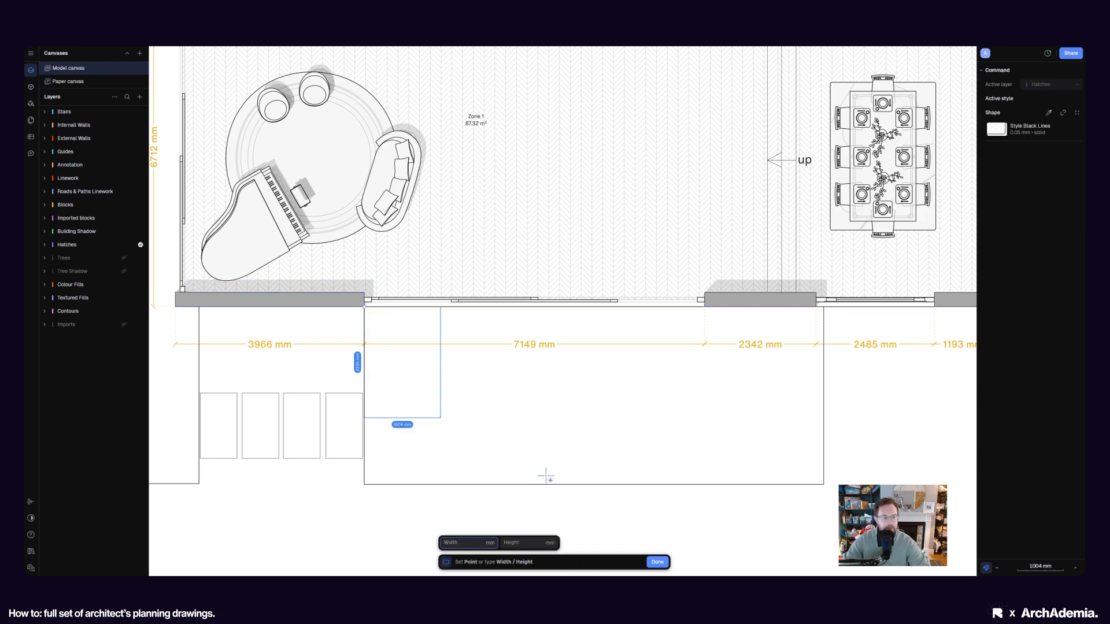
click(823, 484)
middle_drag(873, 445, 805, 450)
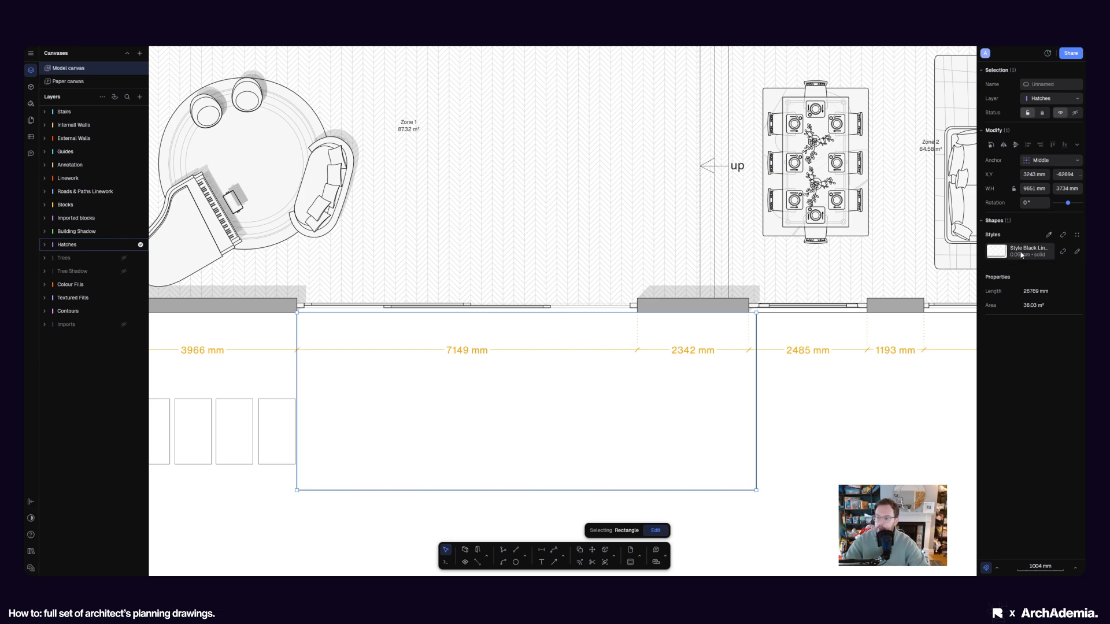
Detach the terrace rectangle's style, fill it with the Shifted Paving hatch and remove its stroke
click(1063, 252)
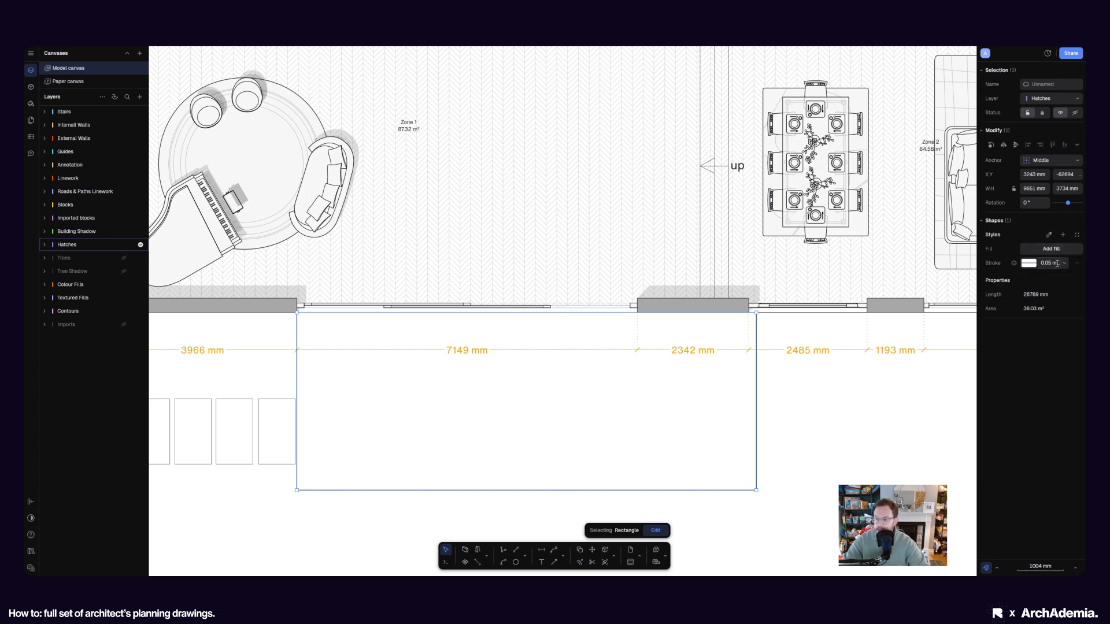
click(1064, 250)
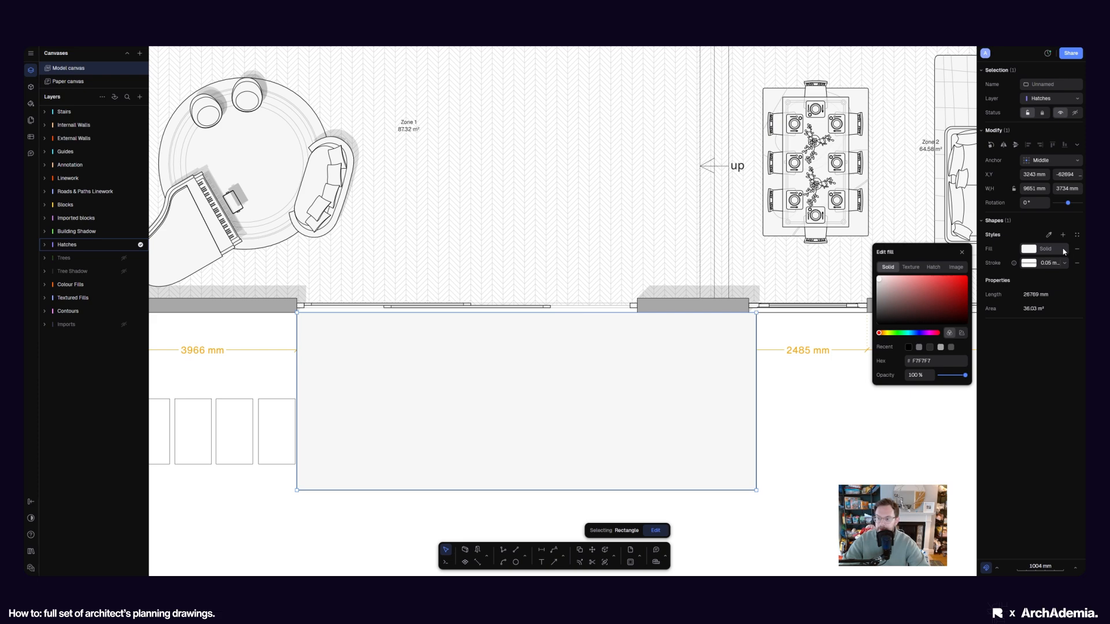
click(934, 267)
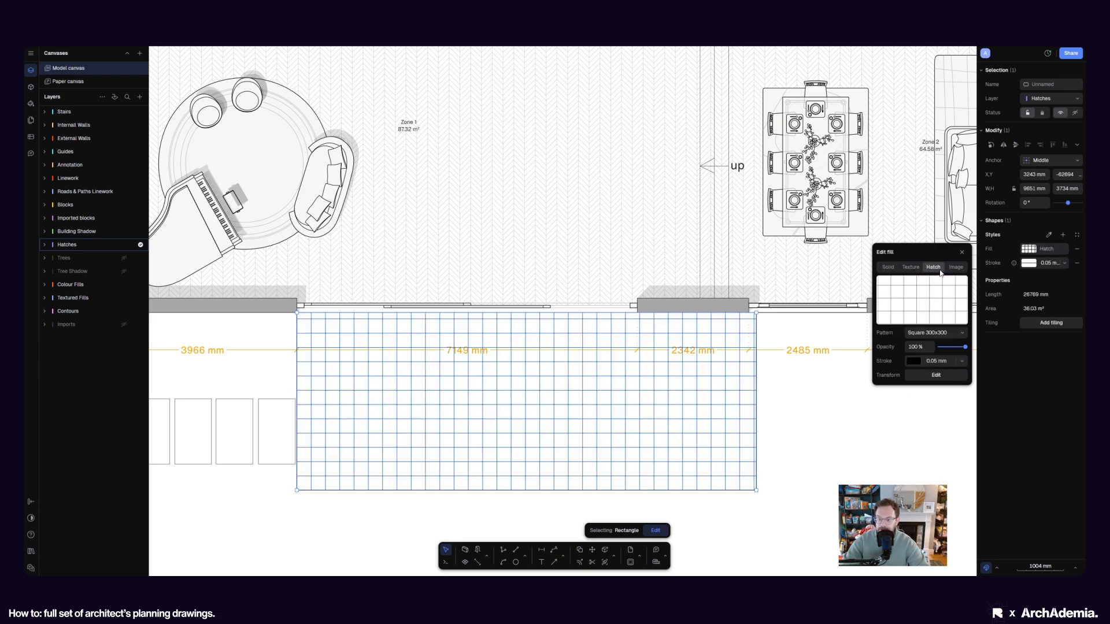
click(933, 334)
click(957, 386)
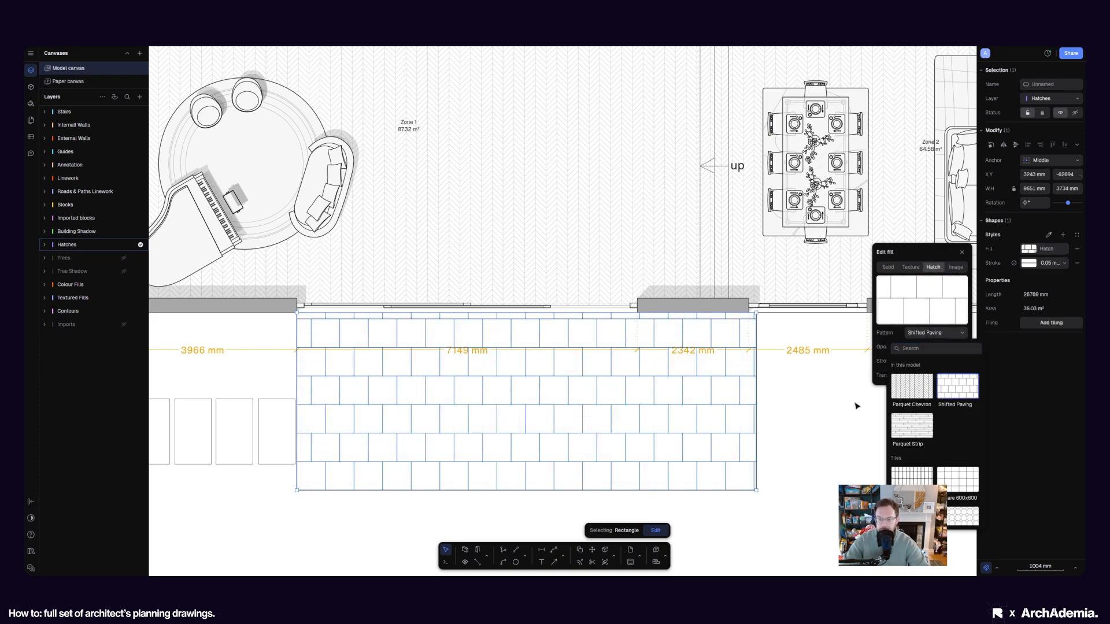
click(1076, 263)
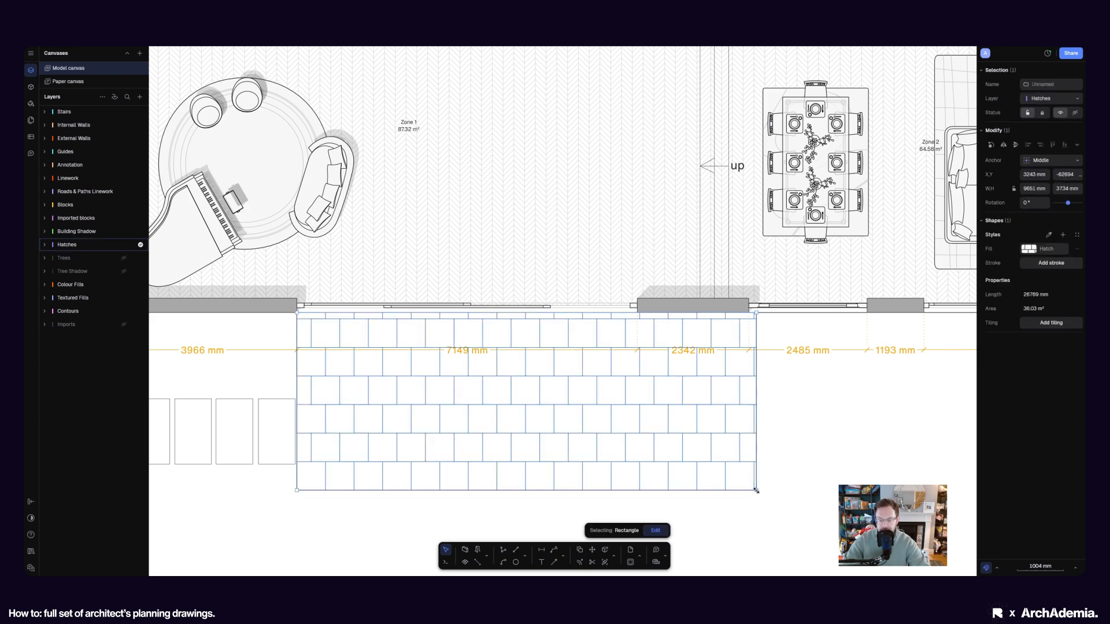
Stretch the paving rectangle to about 9720 by 3761 mm and lighten its hatch by lowering the opacity
mouse_move(757, 490)
mouse_down()
mouse_move(747, 476)
mouse_move(759, 492)
mouse_up()
click(826, 498)
click(713, 450)
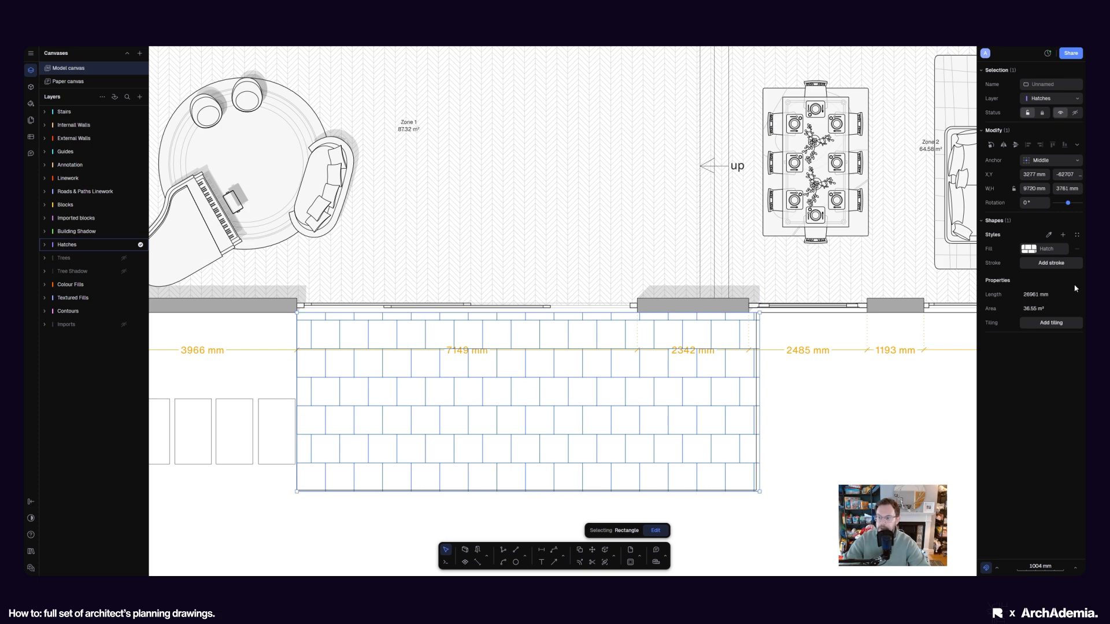
click(1028, 250)
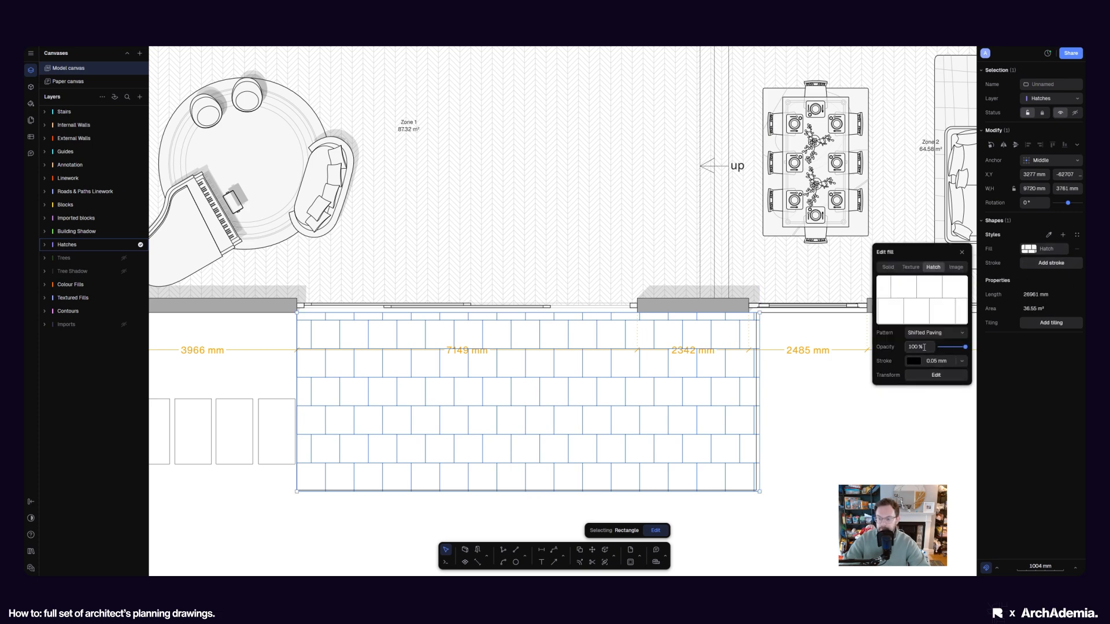
key(Return)
key(Escape)
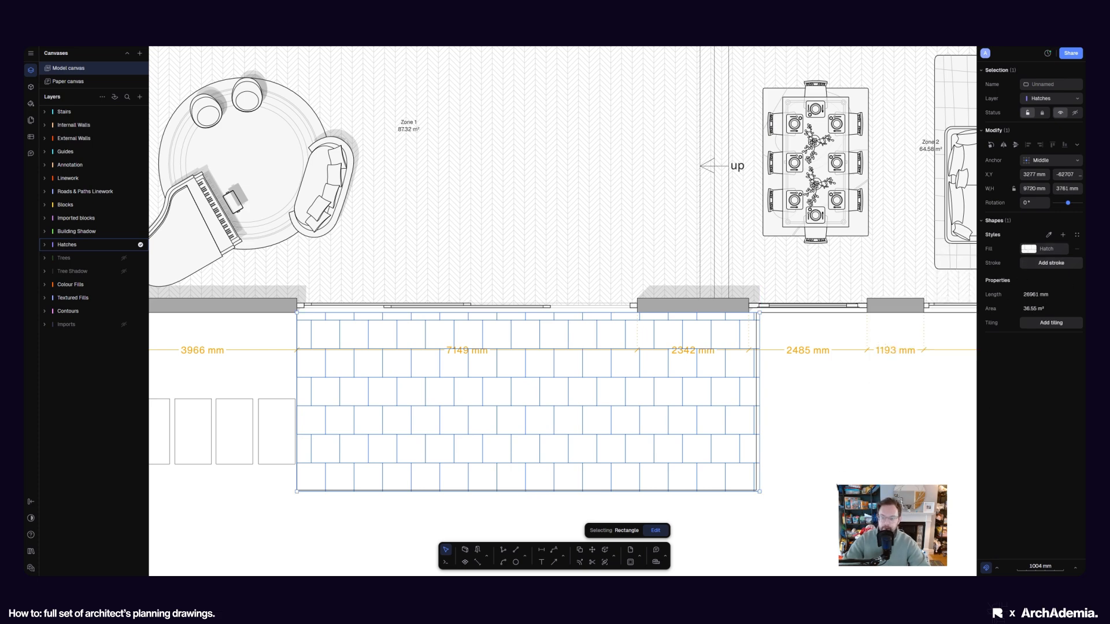
click(834, 473)
scroll(826, 463, down, 5)
scroll(752, 454, right, 5)
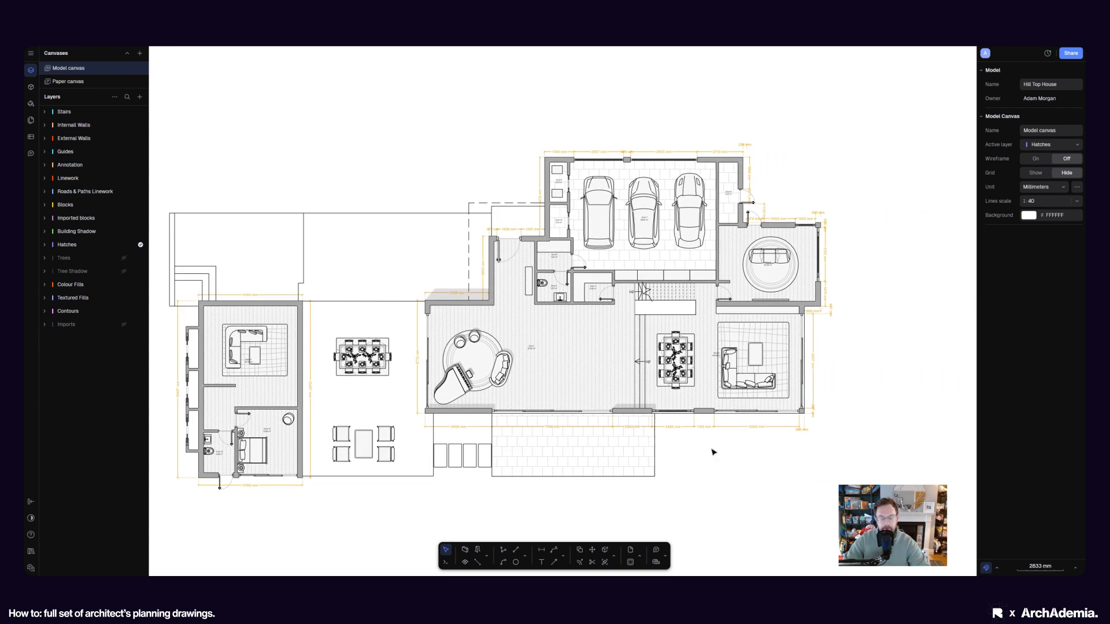
Show the Imports reference layer and check the kitchen counter and island layout in Zone 1
scroll(575, 340, up, 5)
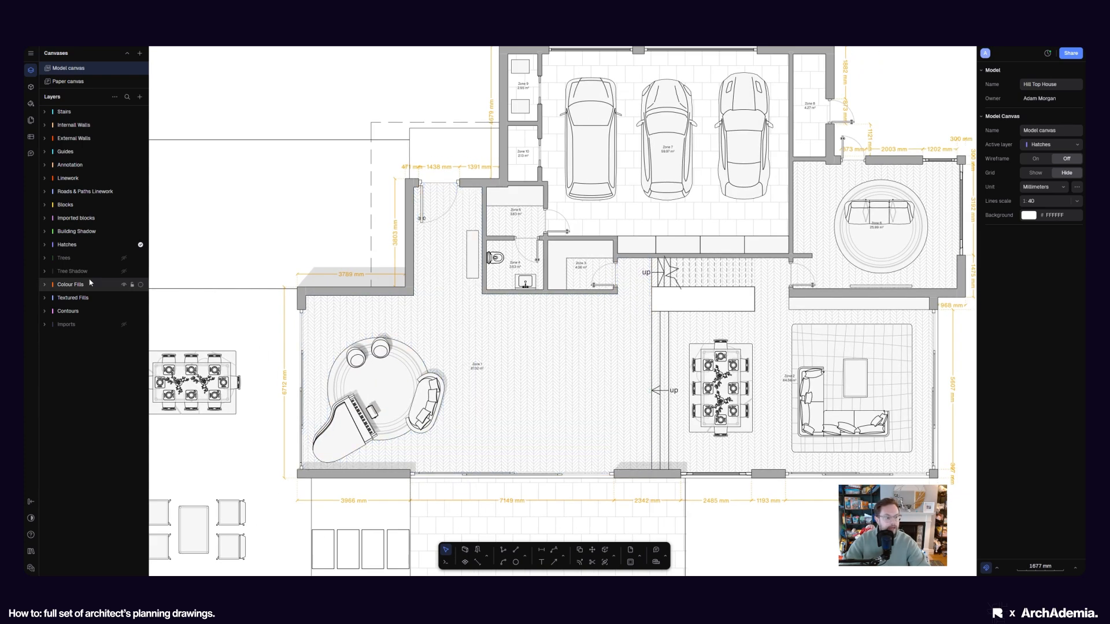
click(119, 326)
click(124, 325)
scroll(245, 177, up, 5)
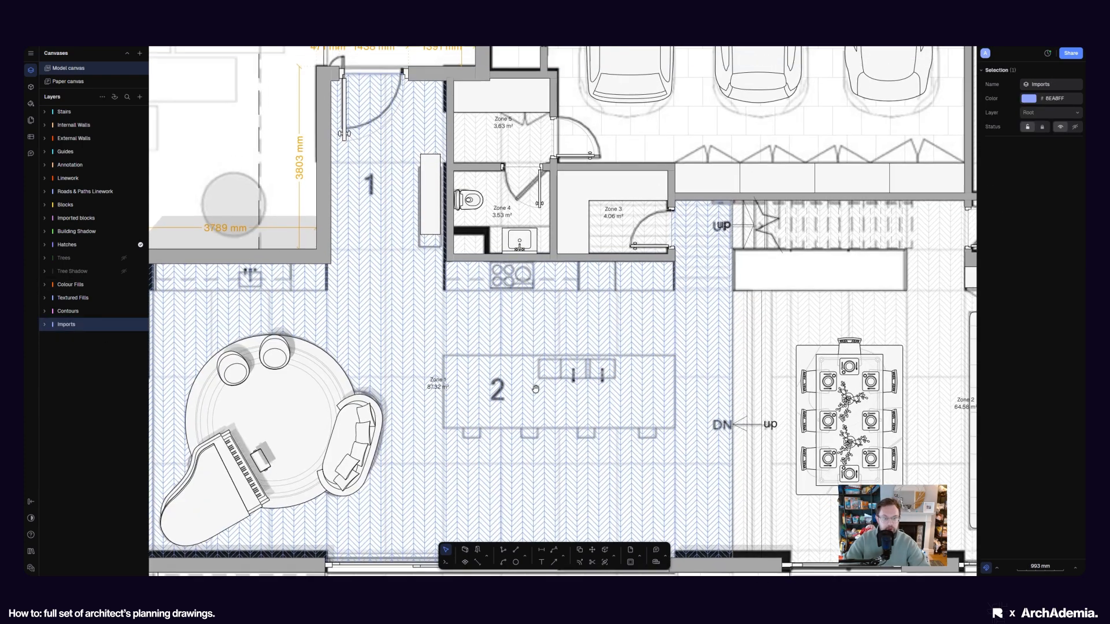
scroll(619, 303, up, 5)
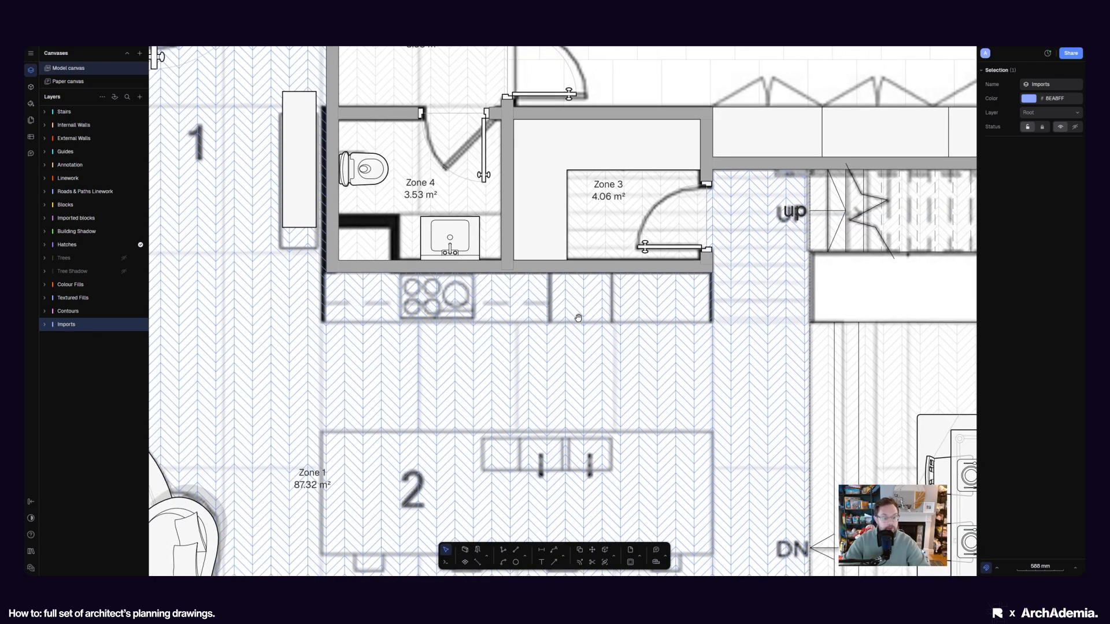
Draw a rectangle about 4704 by 603 mm over the reference kitchen counter below Zones 3 and 4
click(525, 557)
click(549, 541)
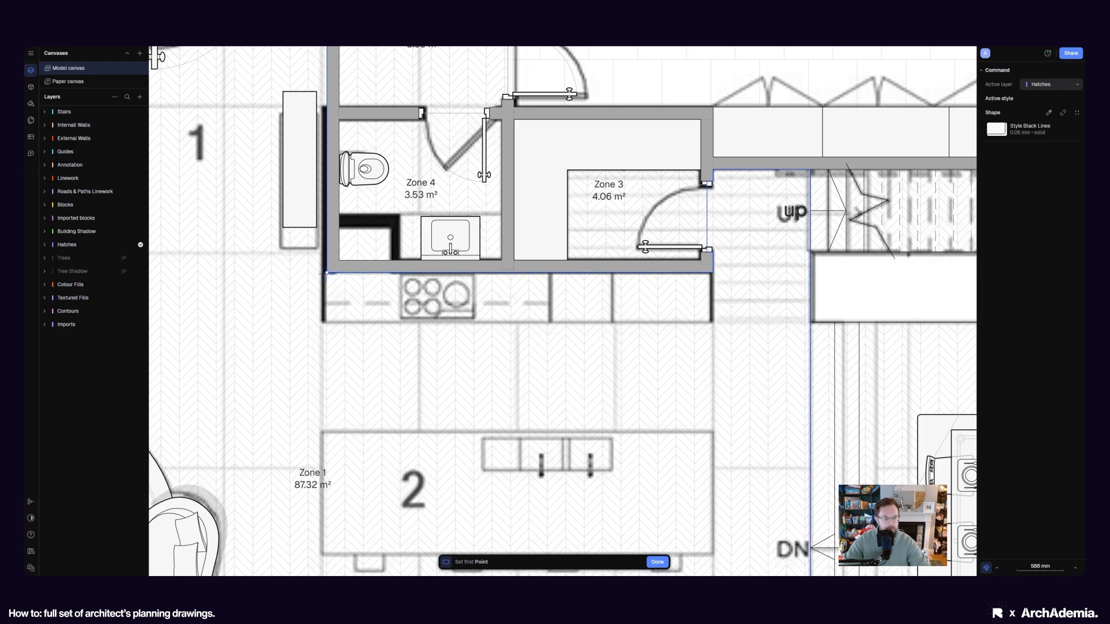
click(327, 273)
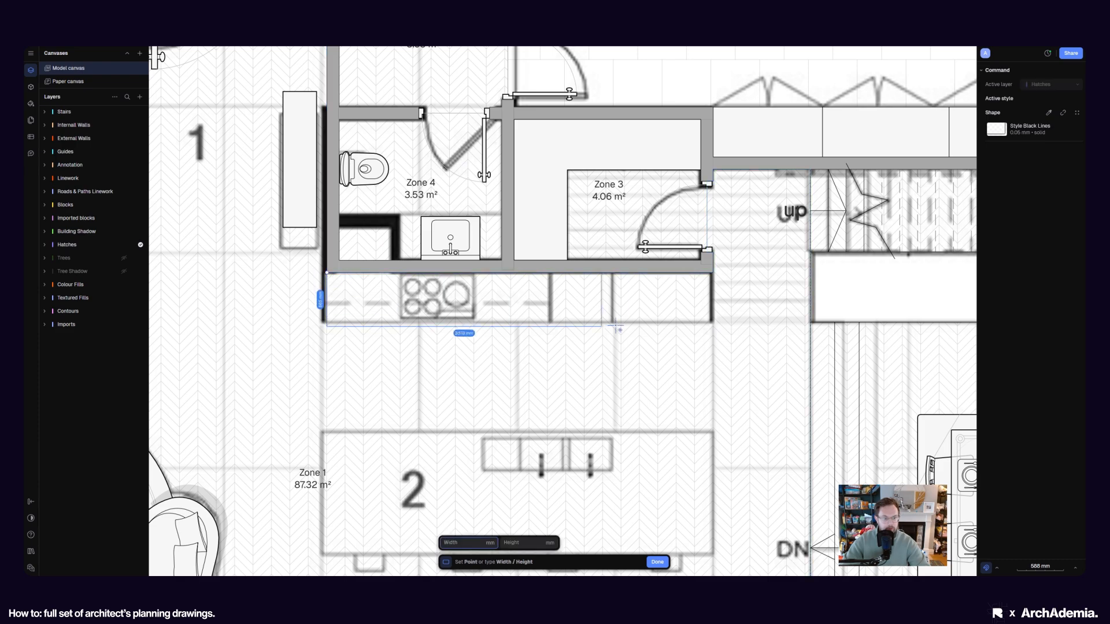
click(712, 323)
Apply Style Border & Fill to the counter rectangle and extend its end to the wall corner, 4750 mm wide
click(996, 250)
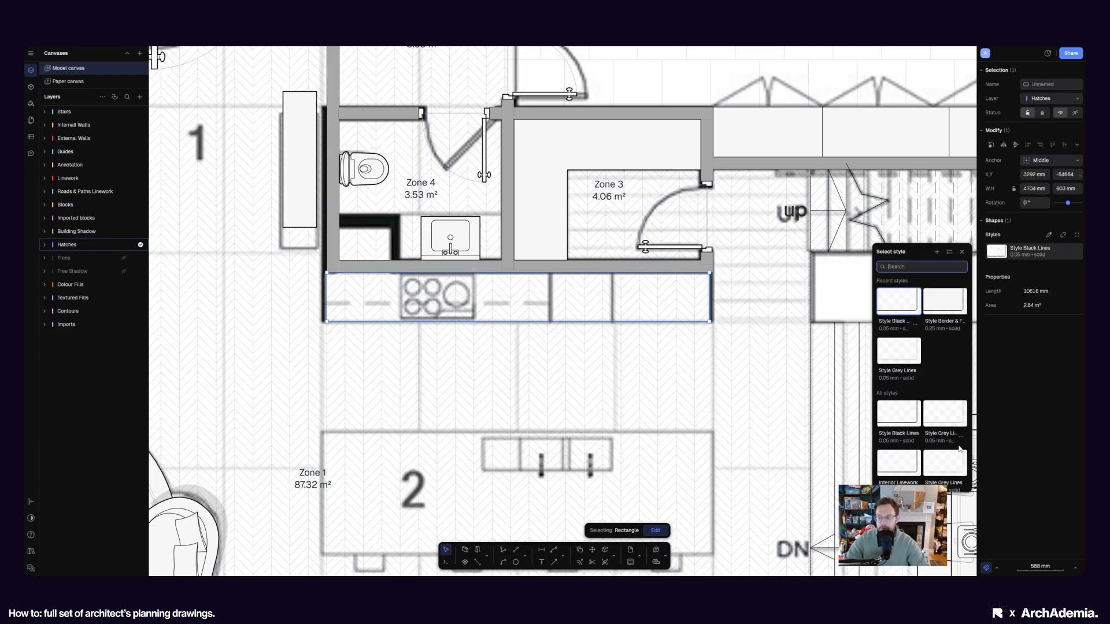
click(941, 314)
scroll(731, 280, up, 10)
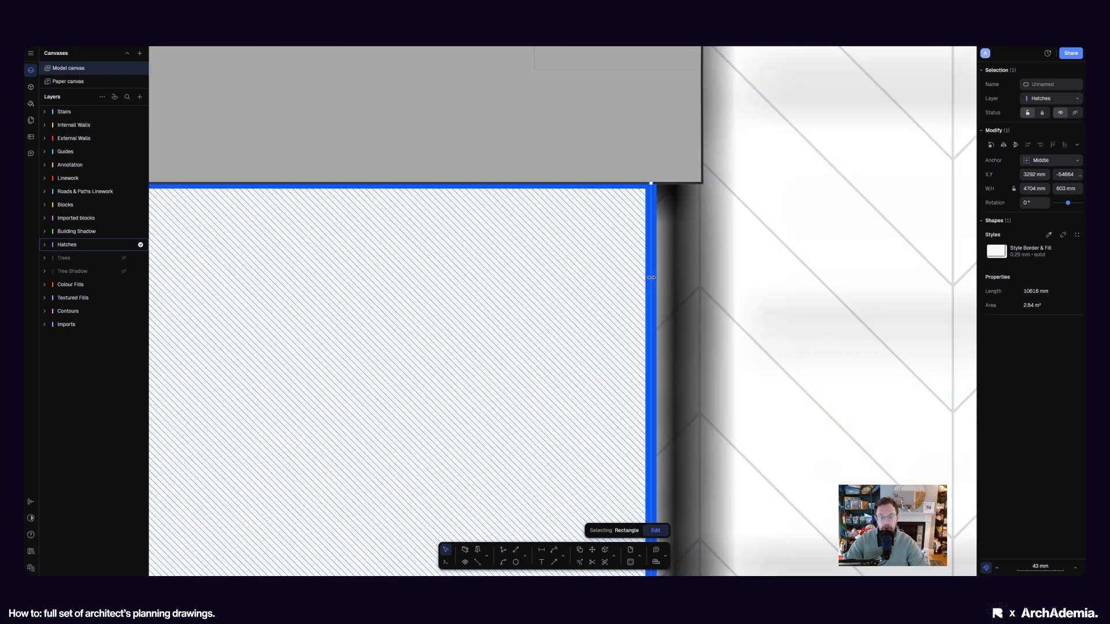
drag(651, 277, 702, 278)
scroll(621, 298, down, 10)
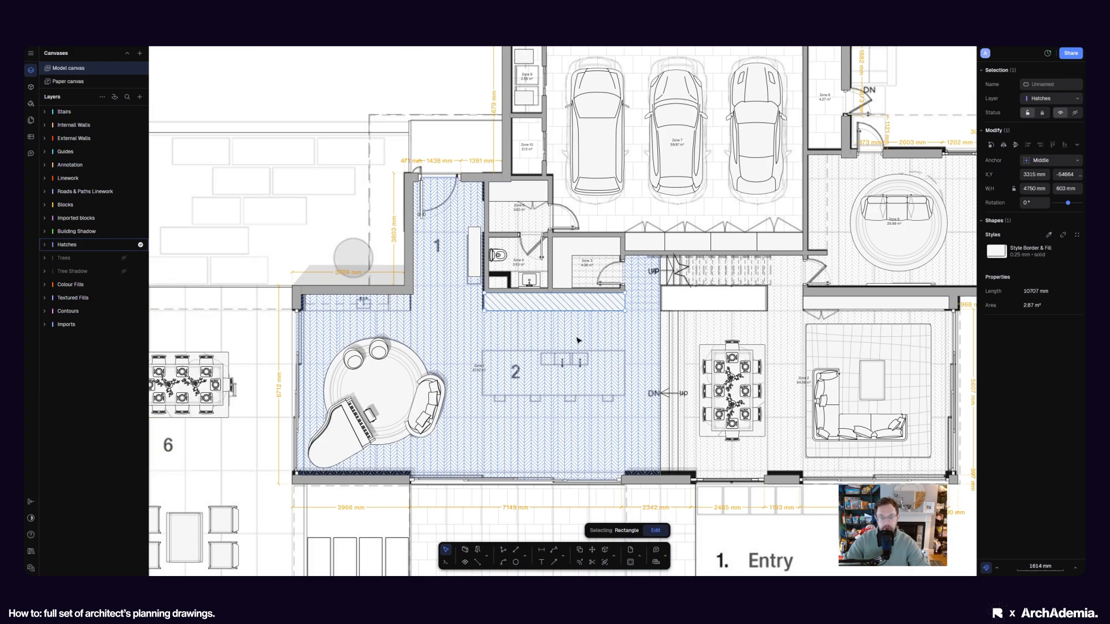
key(Escape)
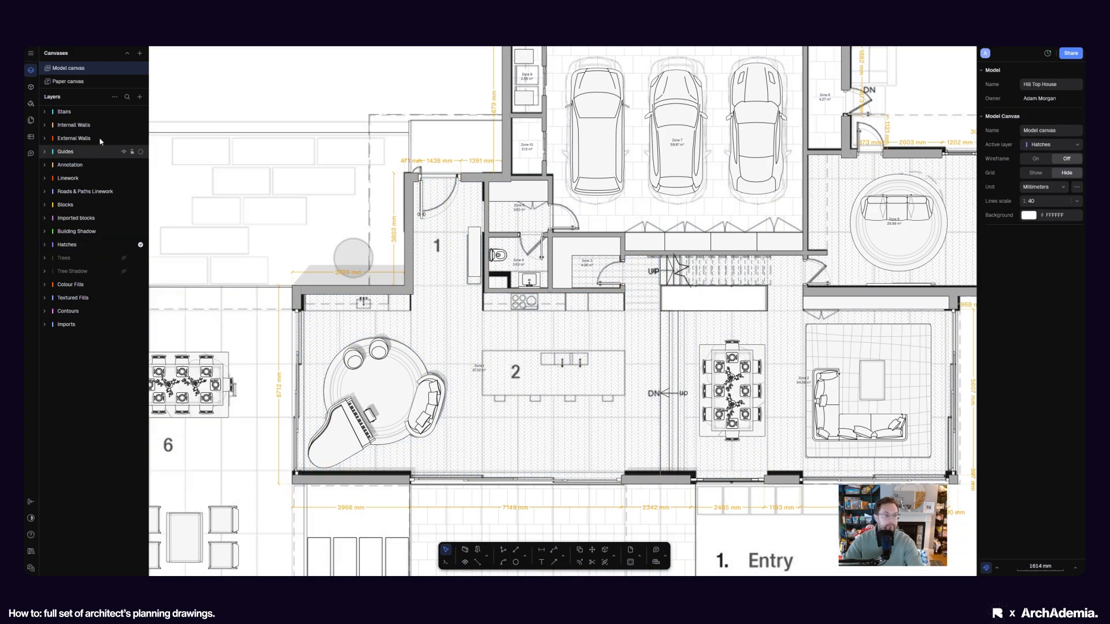
Search the block libraries for "kitchen" and browse the kitchen layout blocks
click(31, 87)
click(123, 53)
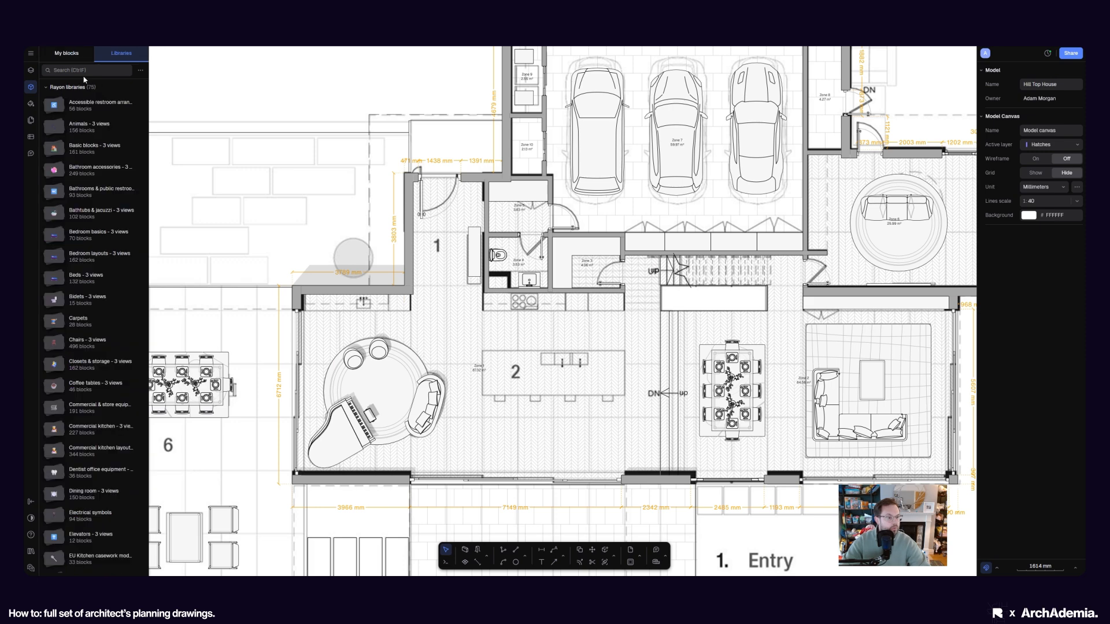
click(84, 71)
text(kitchen)
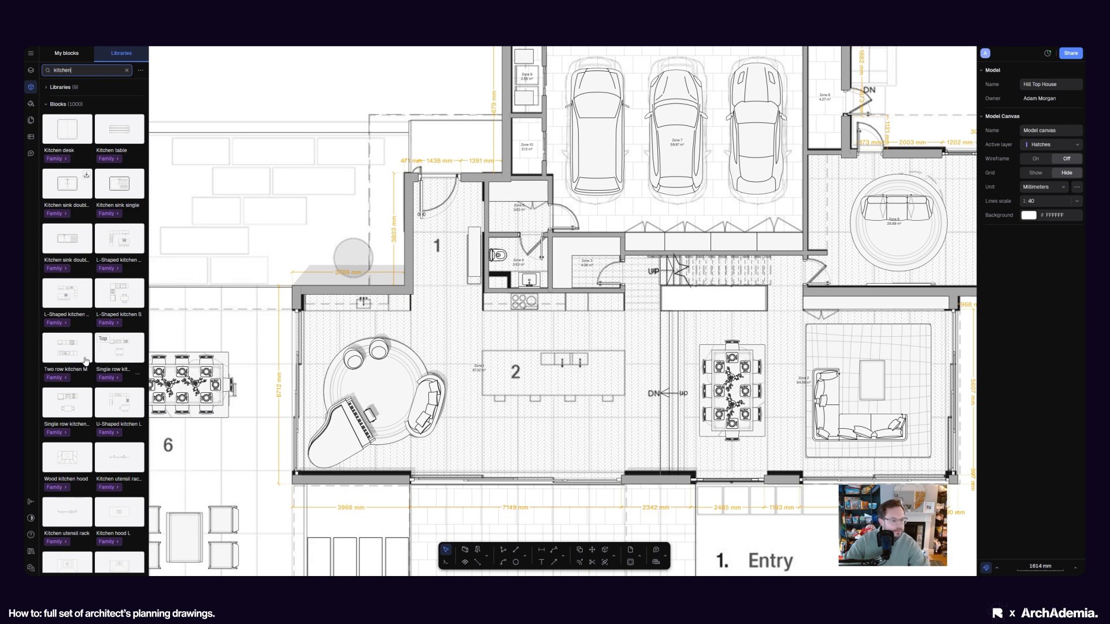
scroll(85, 360, down, 4)
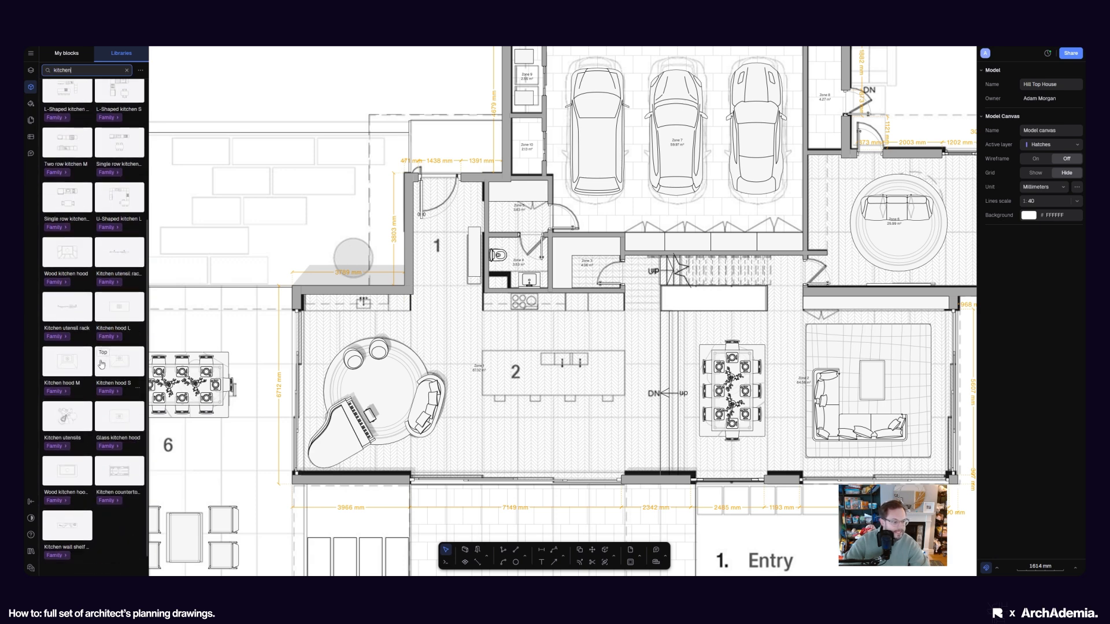
scroll(52, 327, up, 1)
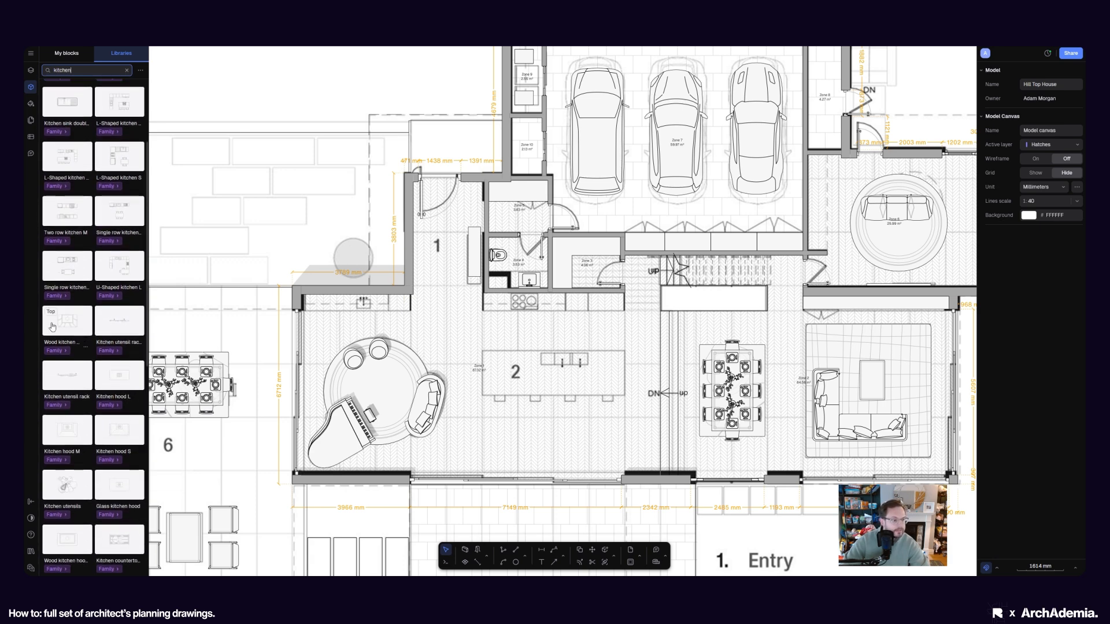
scroll(56, 324, up, 1)
Try the Two row kitchen M block over the reference island, then delete it
drag(71, 256, 575, 400)
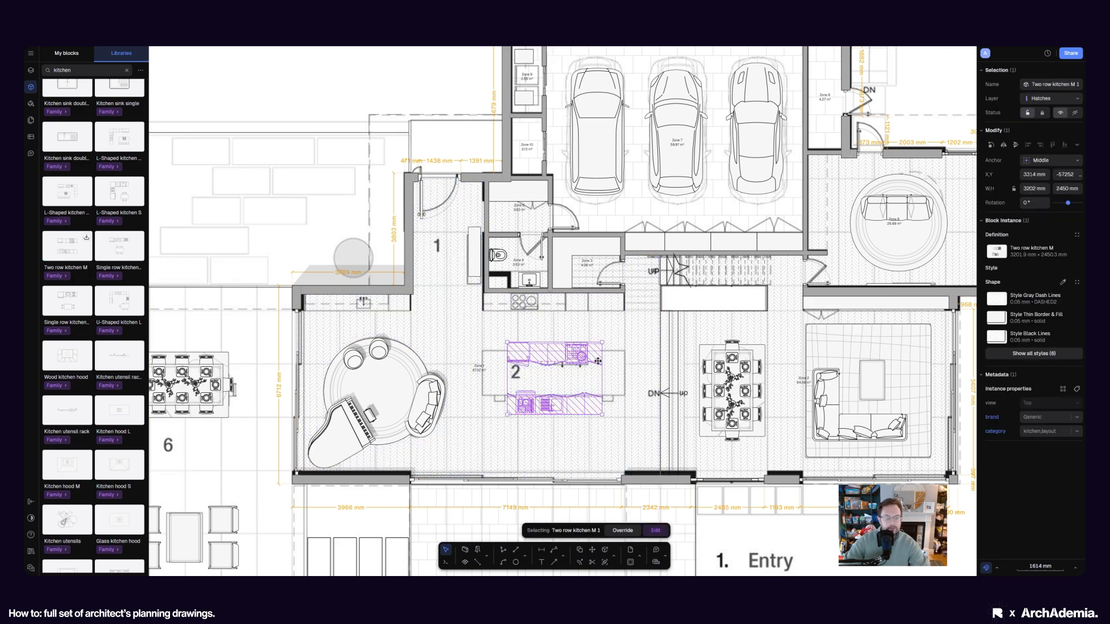
scroll(580, 397, up, 3)
key(Delete)
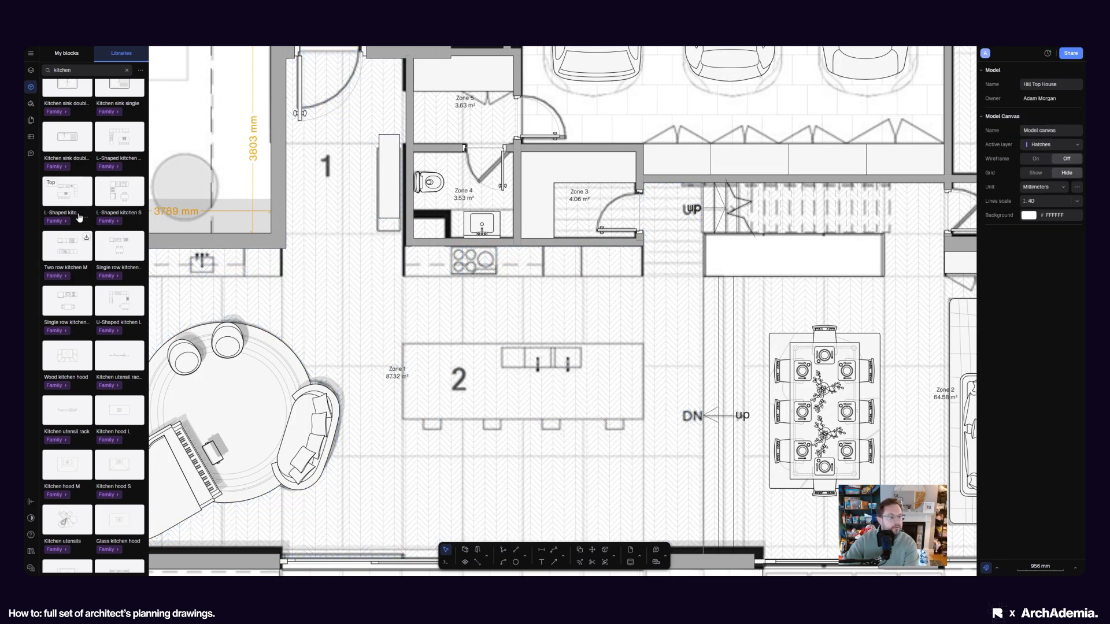
Insert the L-Shaped kitchen with island L block and move it flush against the wall below Zones 3 and 4
drag(72, 198, 527, 355)
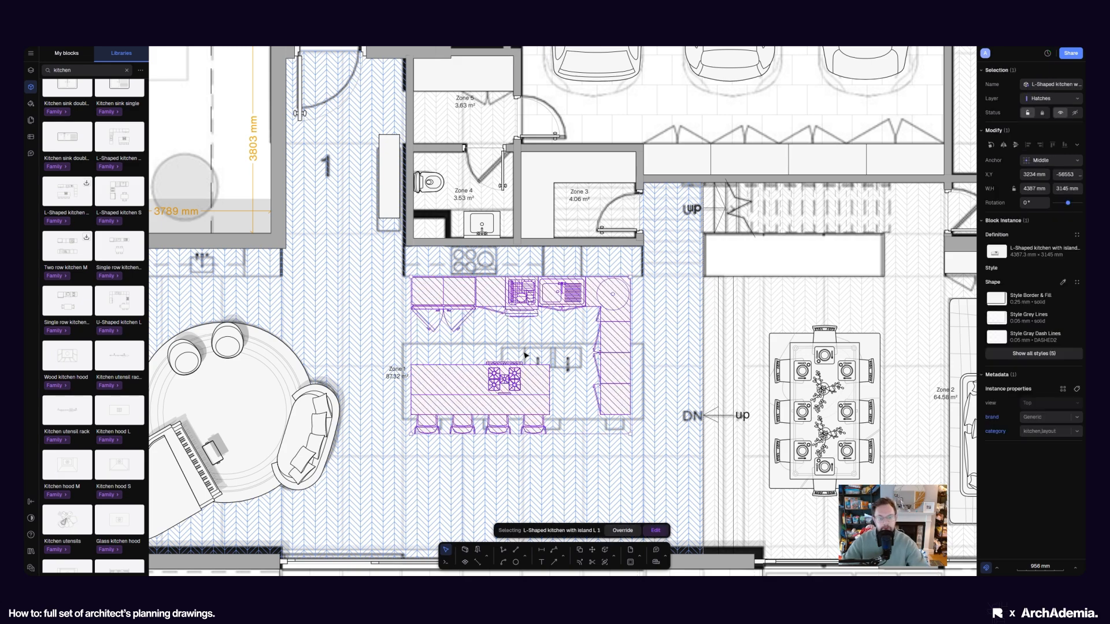
scroll(602, 317, up, 3)
middle_drag(590, 288, 606, 318)
drag(601, 312, 588, 260)
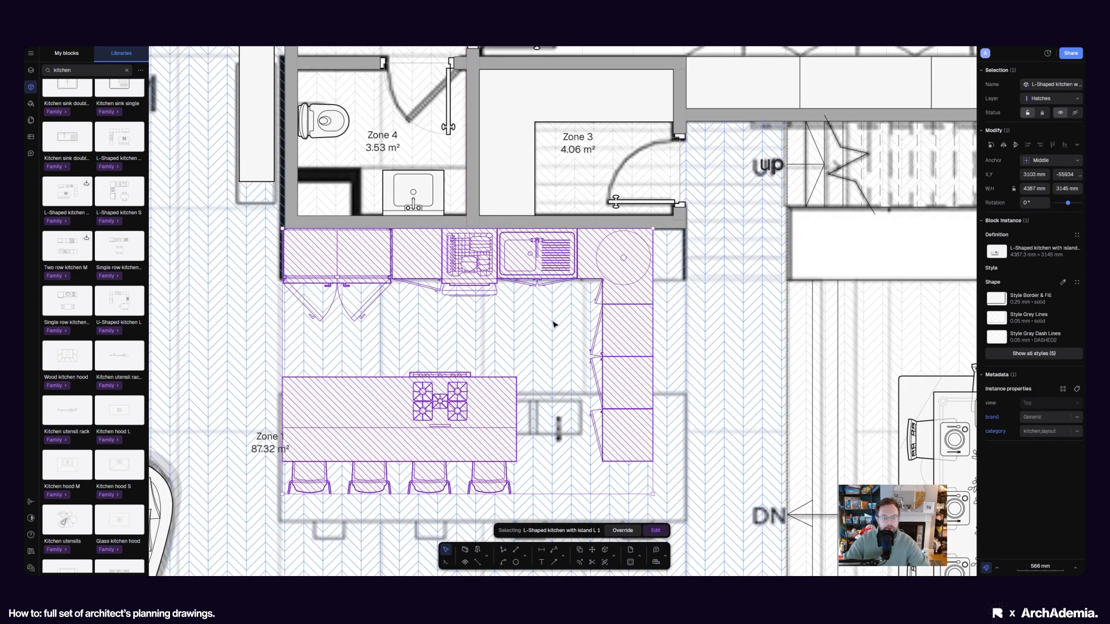
scroll(555, 322, down, 3)
scroll(621, 337, up, 3)
Open the L-Shaped kitchen with island L block for editing and delete its corner unit
click(655, 531)
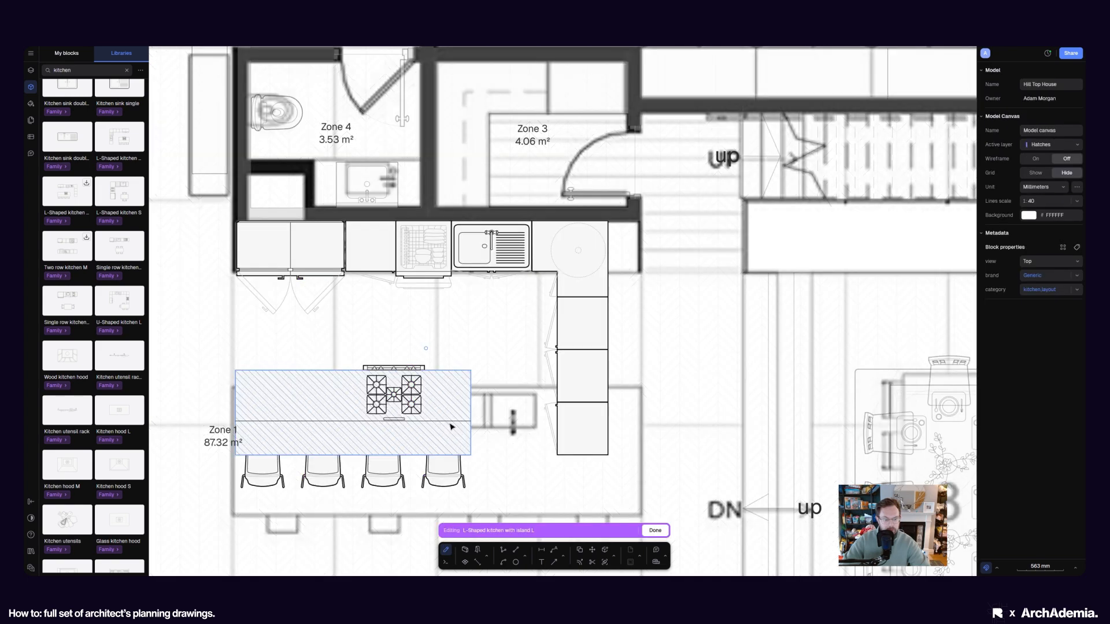
click(576, 341)
scroll(576, 350, up, 1)
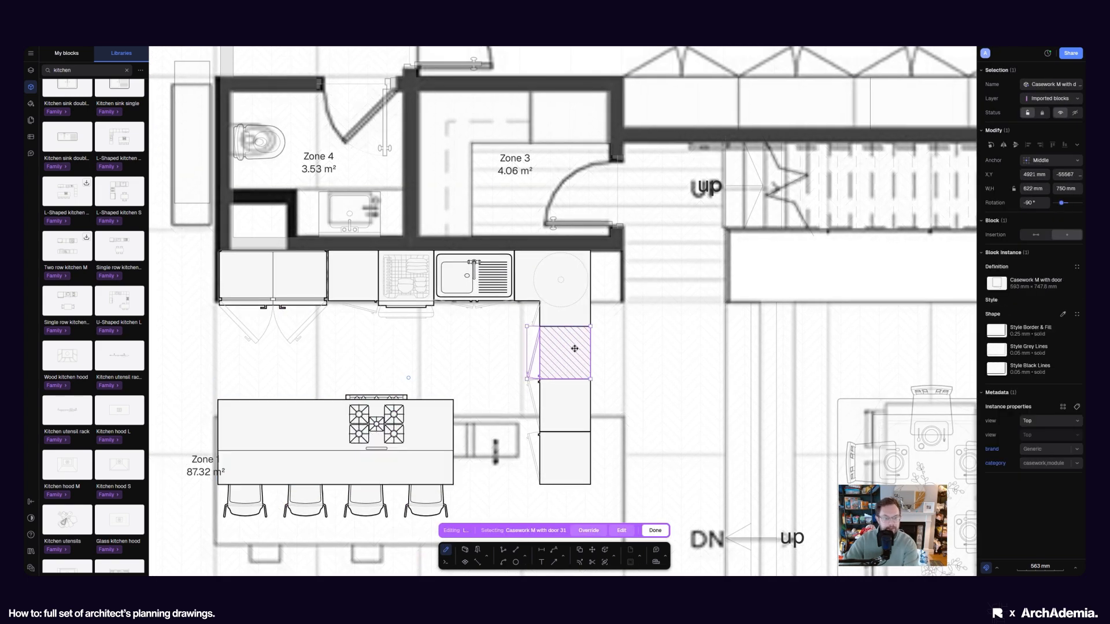
scroll(528, 377, up, 5)
scroll(453, 354, down, 8)
scroll(466, 331, up, 5)
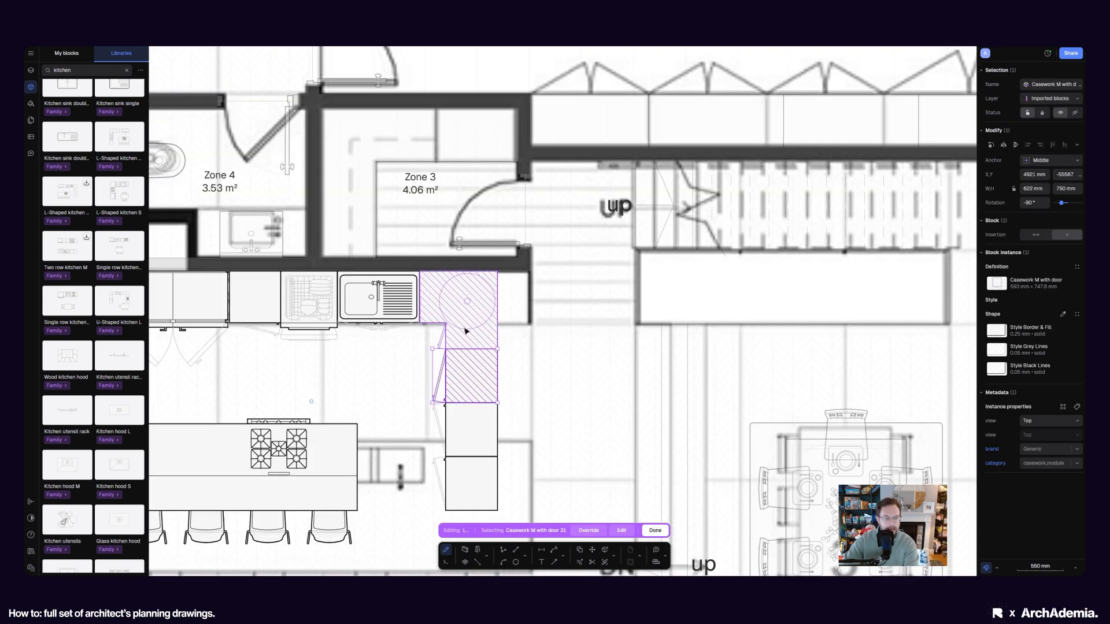
key(Delete)
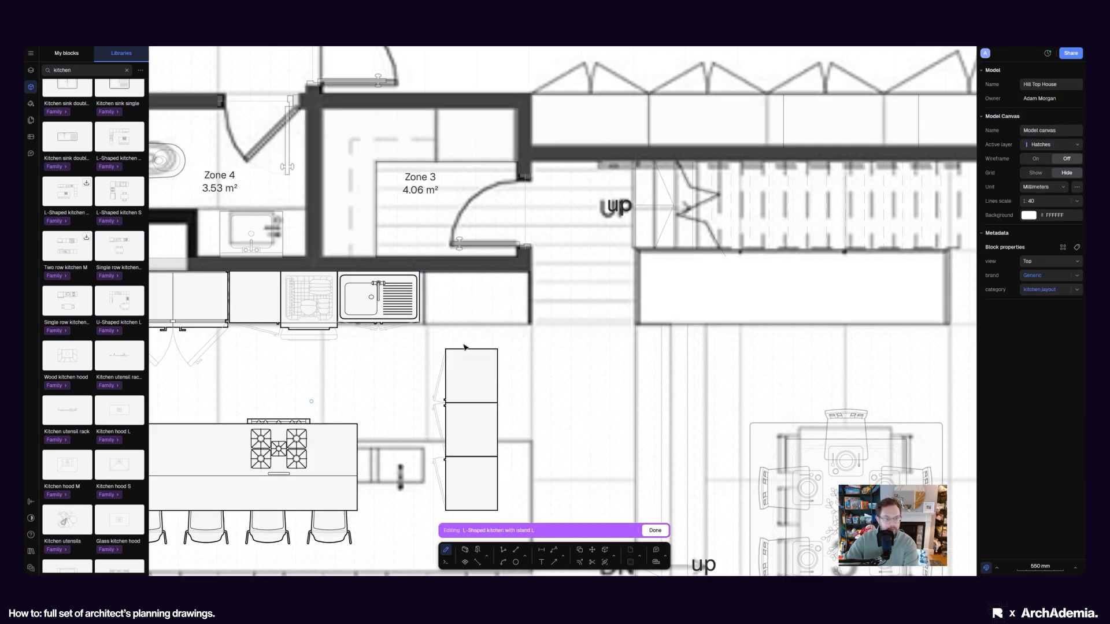
Delete the lowest of the three stacked casework units beside the island
click(468, 379)
scroll(473, 389, down, 3)
scroll(472, 422, up, 3)
click(476, 451)
key(Delete)
Move the two remaining stacked casework units up to the gap beside the sink, below Zone 3
click(474, 407)
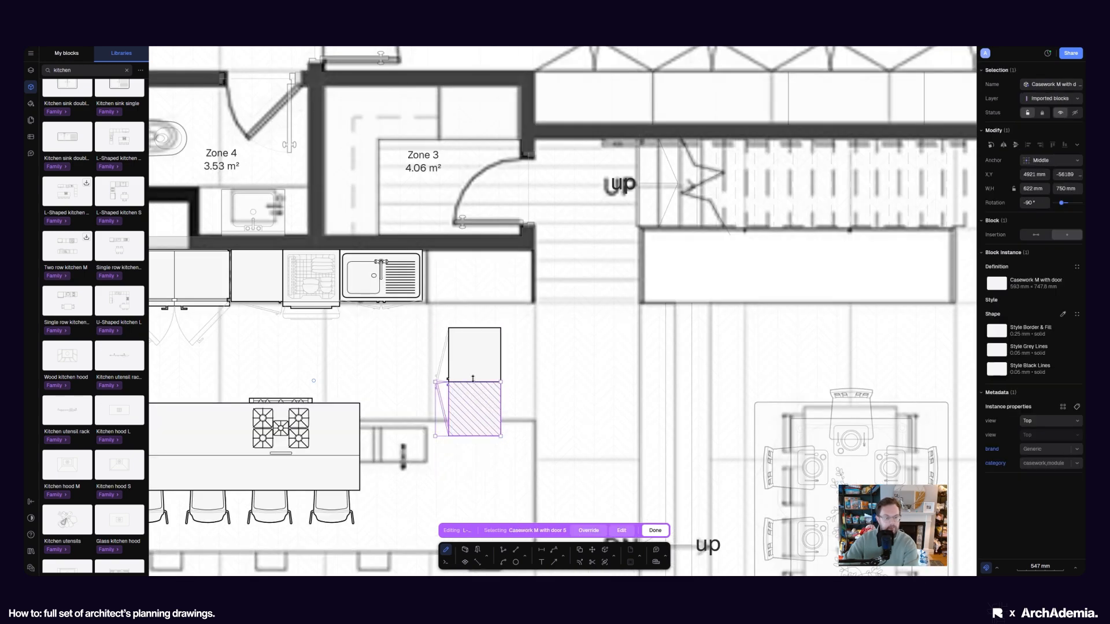
shift+click(476, 367)
drag(476, 366, 491, 302)
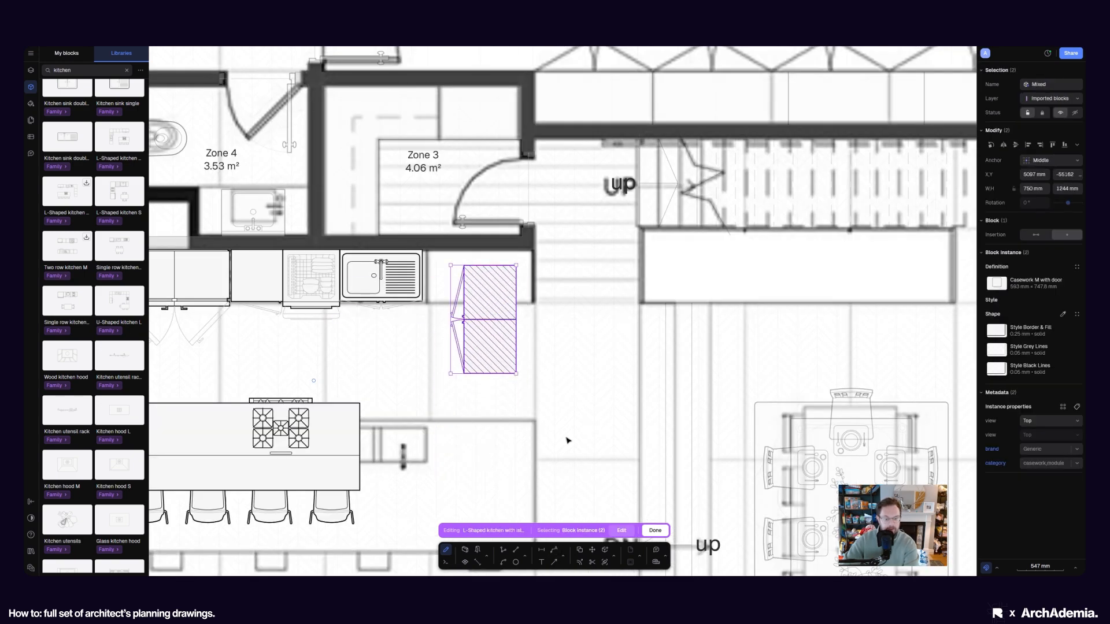
Rotate the two casework units 90° about their lower corner so the doors face the island, and place them against the wall beside the sink
drag(518, 377, 970, 249)
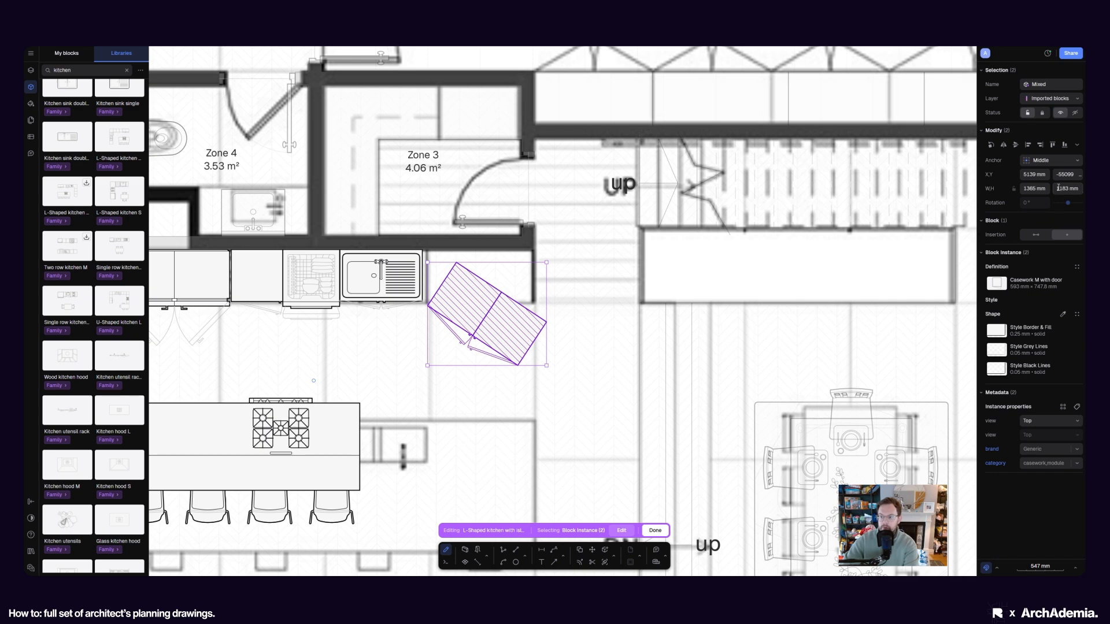
key(ctrl+z)
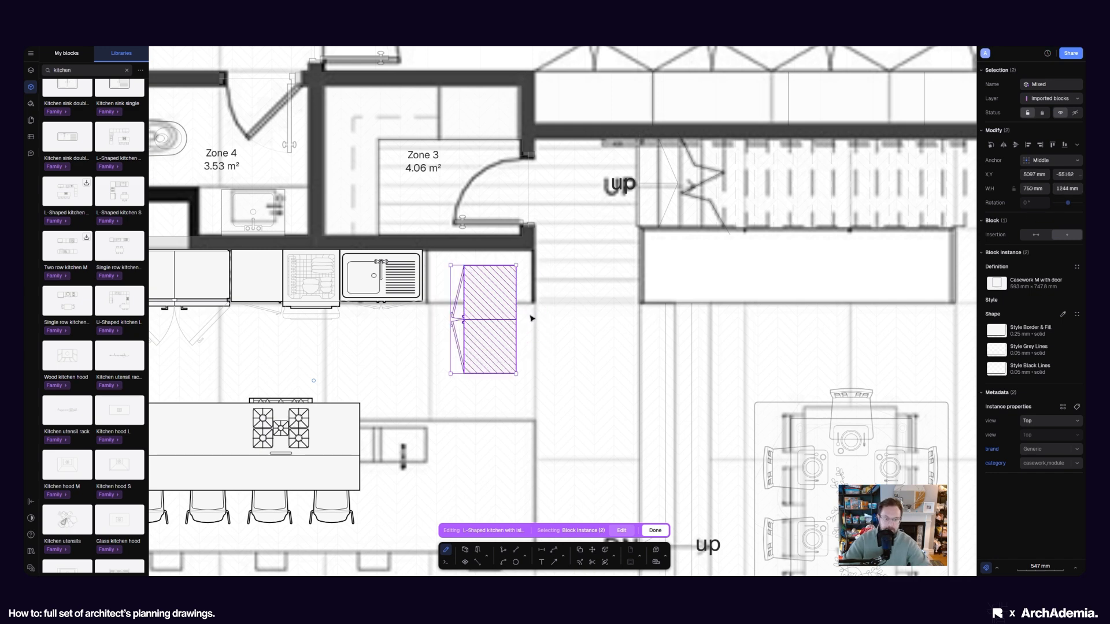
scroll(512, 332, up, 3)
key(r)
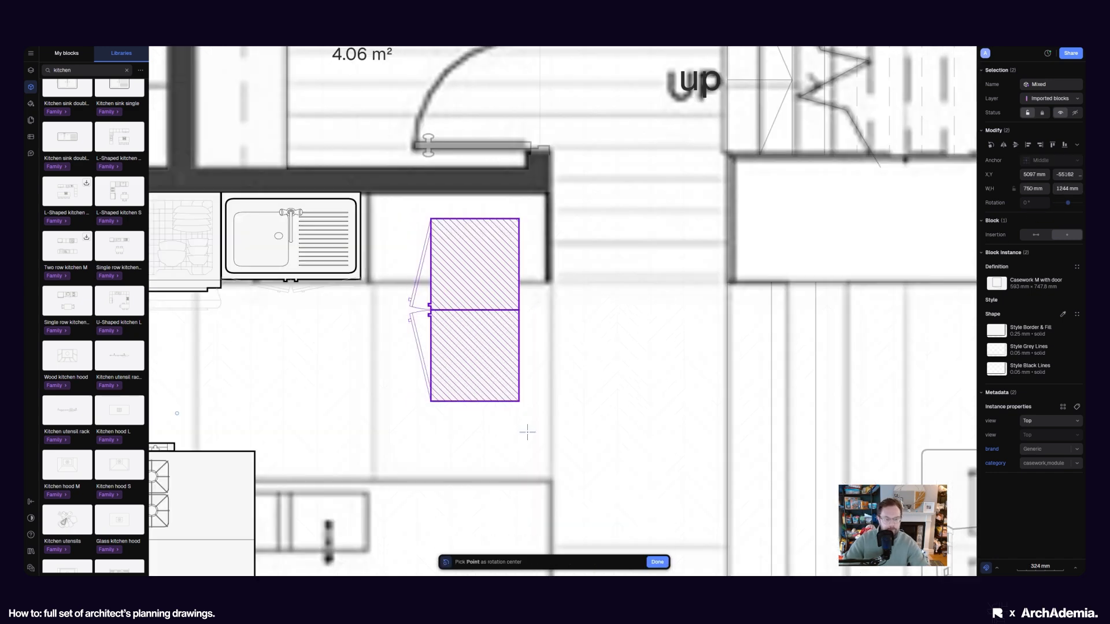
click(520, 400)
click(519, 218)
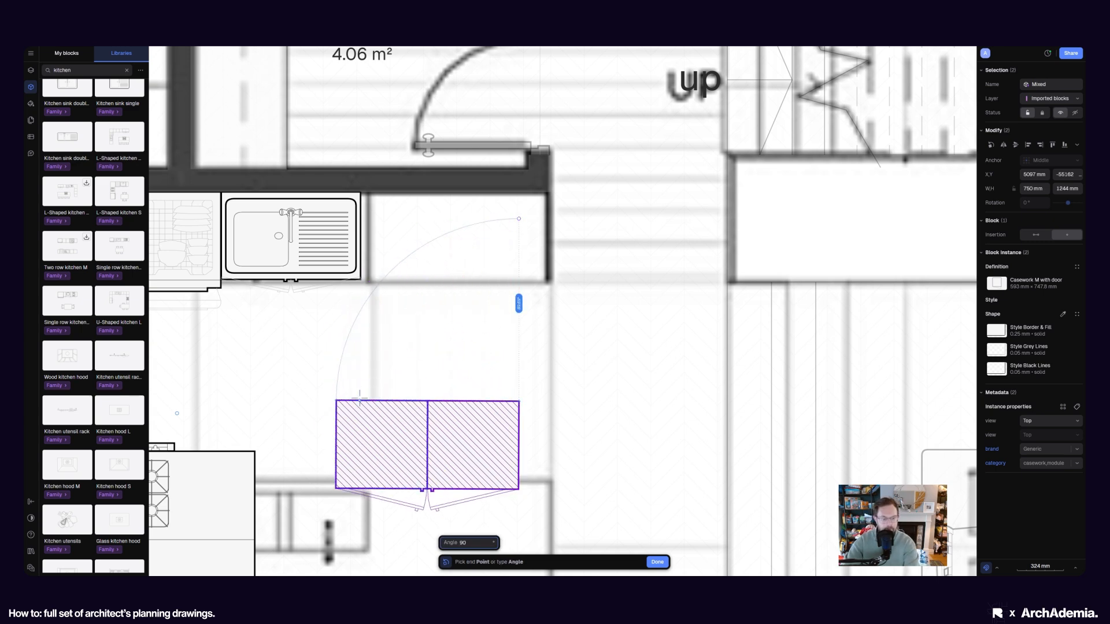
click(359, 398)
drag(361, 408, 387, 198)
Select the whole run of wall units and move it flush against the wall and its end beside the stairs
scroll(610, 275, down, 5)
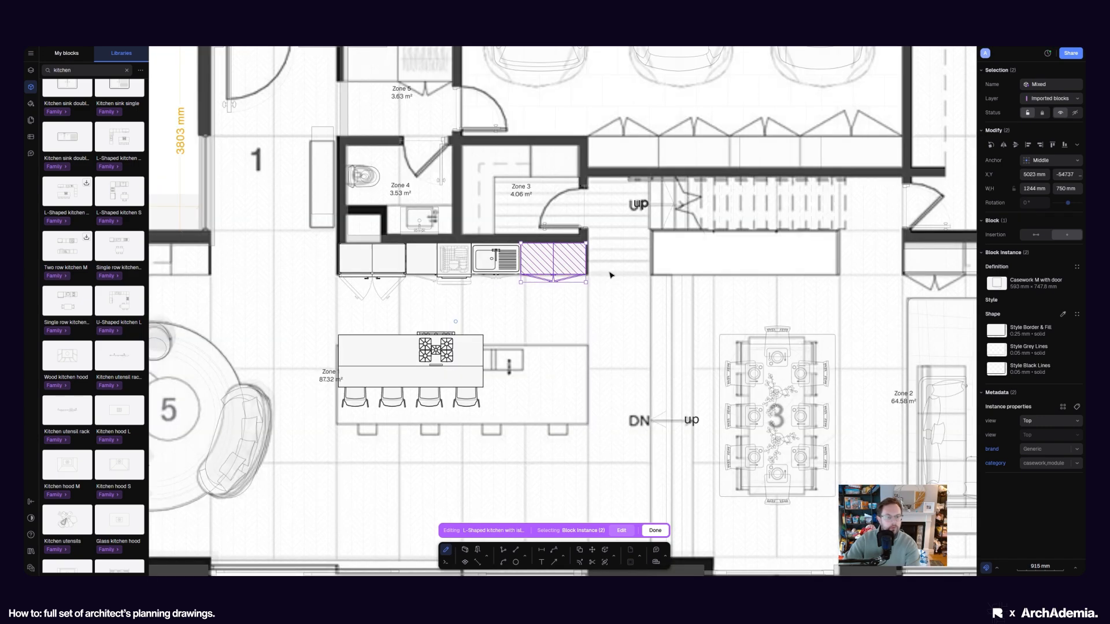
scroll(607, 275, down, 3)
scroll(578, 266, up, 5)
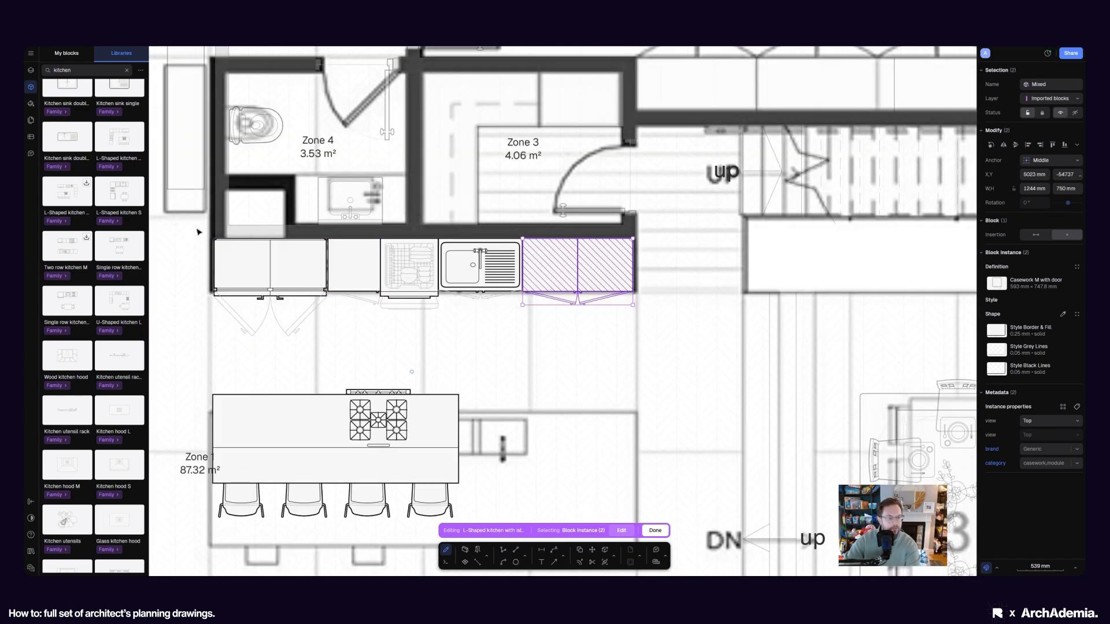
drag(197, 232, 674, 352)
scroll(636, 289, up, 6)
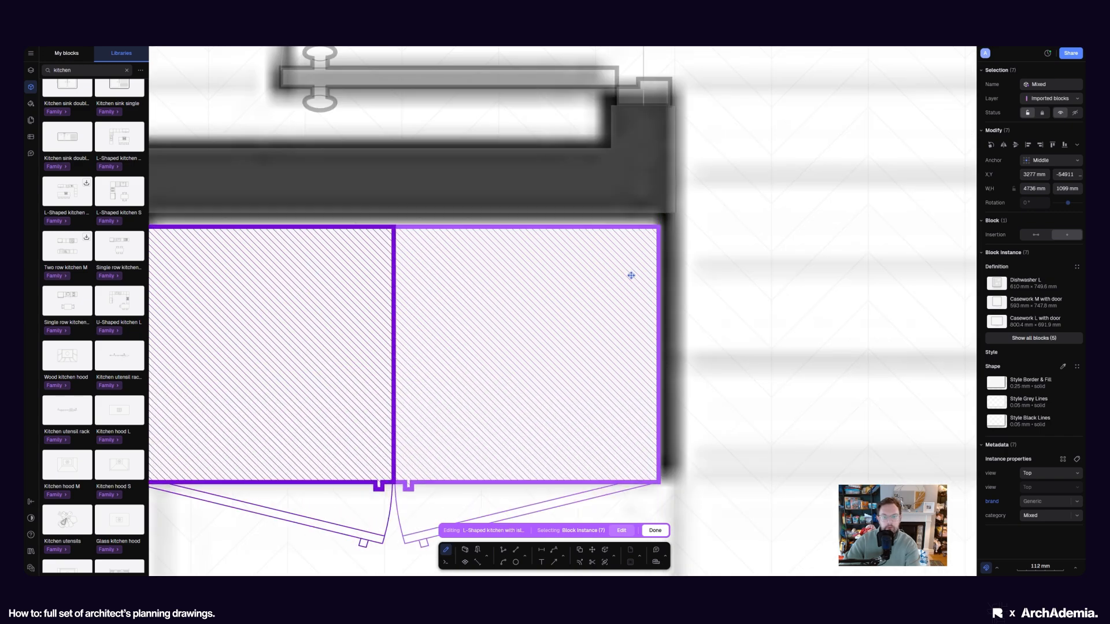
scroll(630, 276, down, 3)
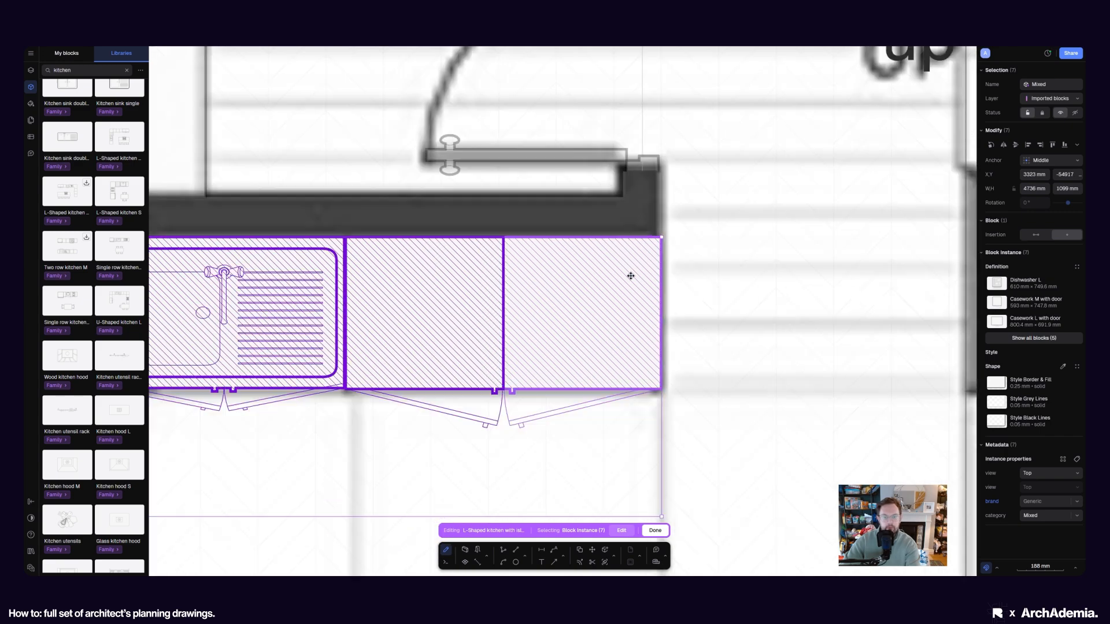
scroll(630, 276, down, 3)
Stretch the run of wall units to about 4762 mm wide so its fridge end meets the edge of the wall
scroll(426, 290, up, 10)
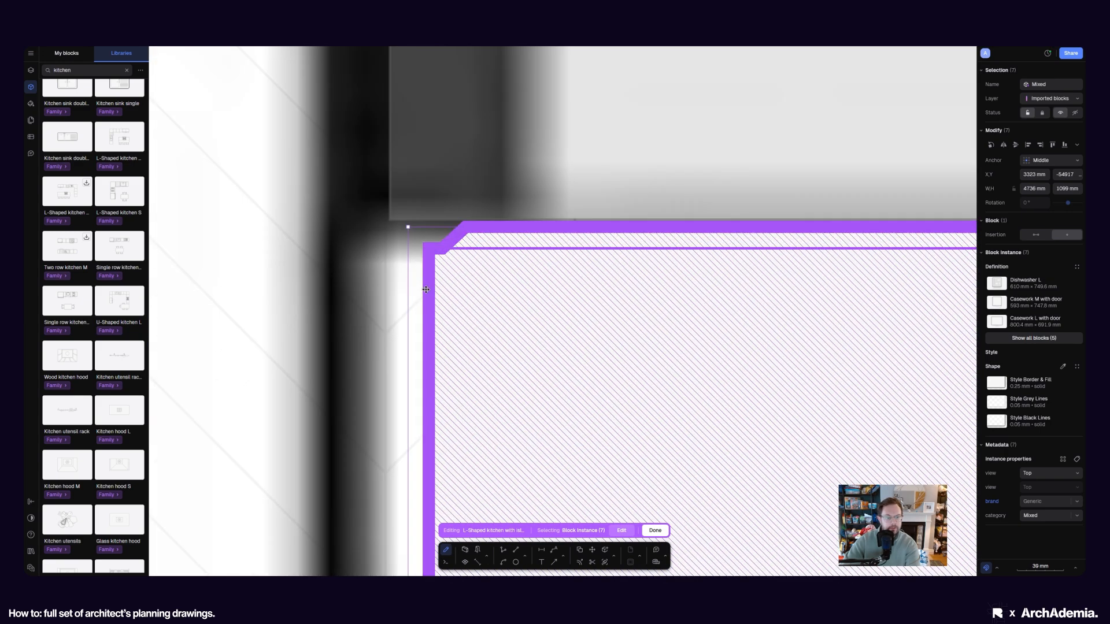
scroll(426, 289, down, 2)
drag(414, 302, 396, 302)
scroll(307, 231, down, 10)
scroll(334, 339, up, 2)
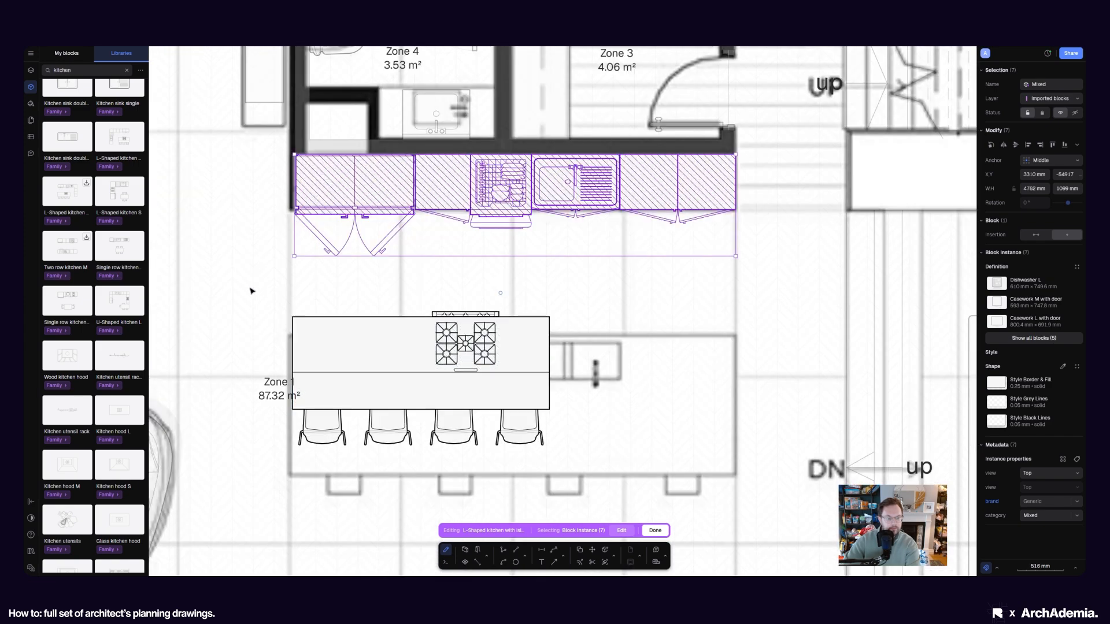
Move the island with its hob and stools onto the reference island, scale it to about 4110 × 2135 mm and centre it
drag(284, 286, 590, 465)
middle_drag(590, 466, 560, 408)
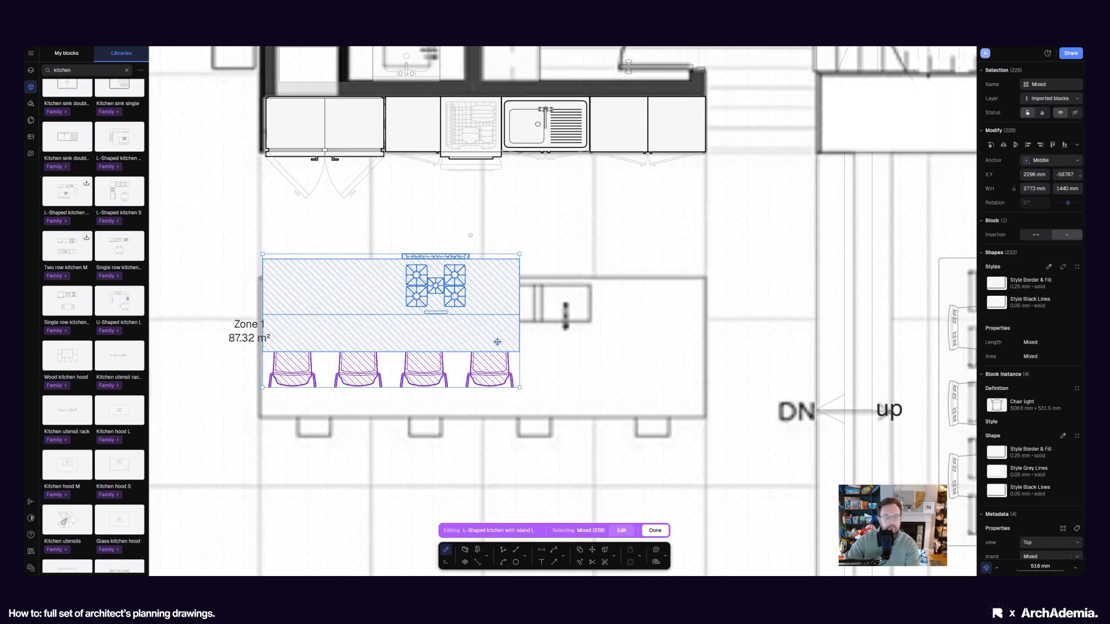
drag(496, 340, 678, 342)
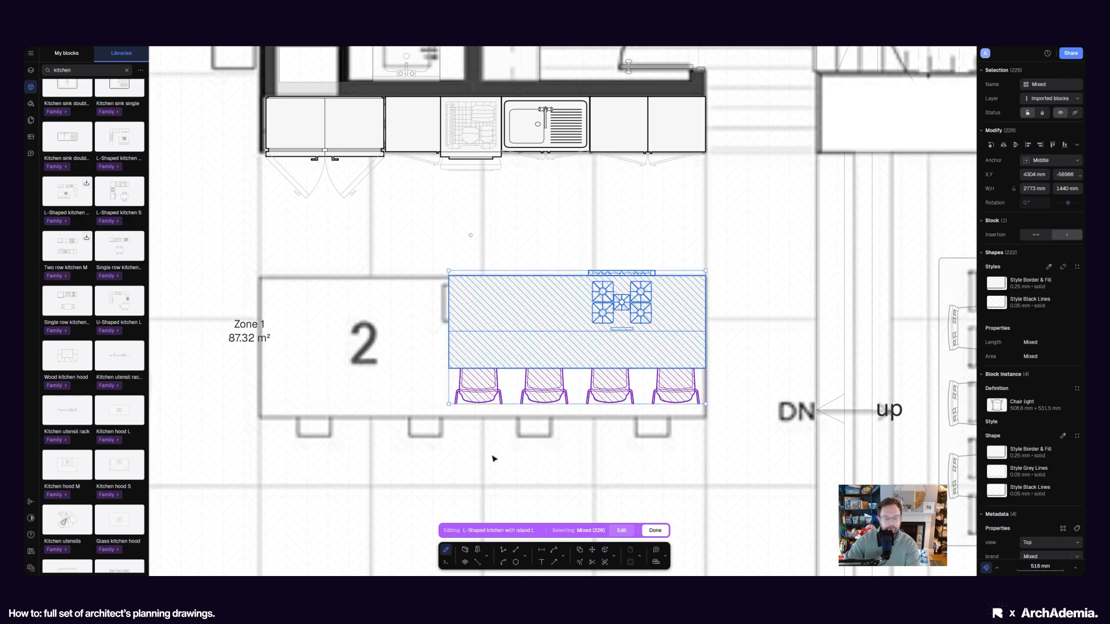
drag(449, 403, 319, 456)
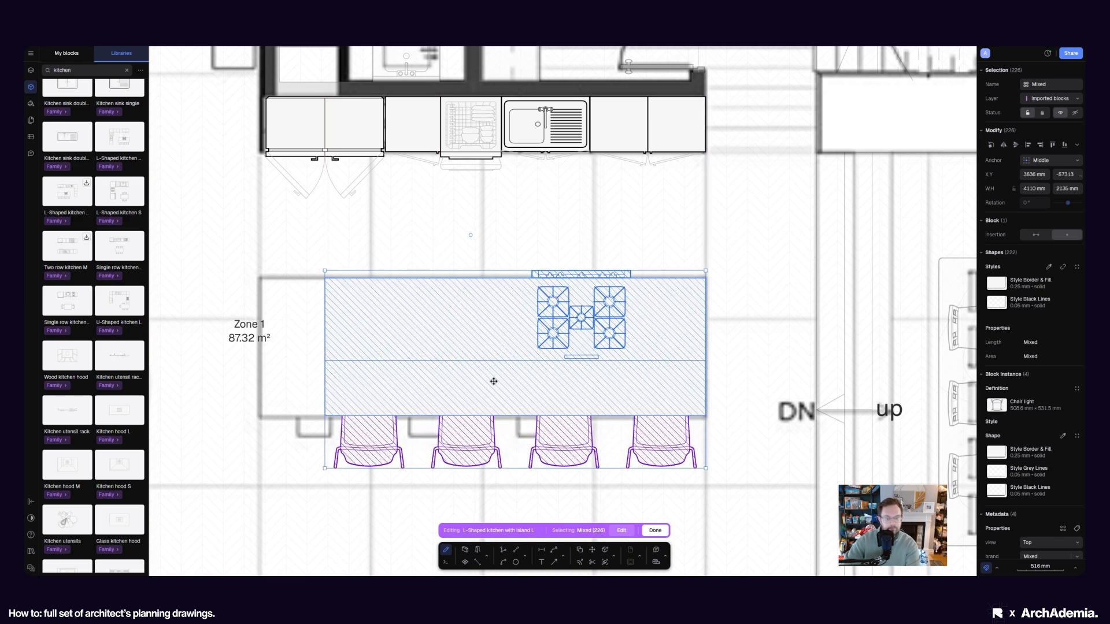
drag(490, 382, 464, 381)
Stretch only the island worktop rectangle at both ends to the reference island outline, about 4824 mm wide
click(751, 333)
click(663, 332)
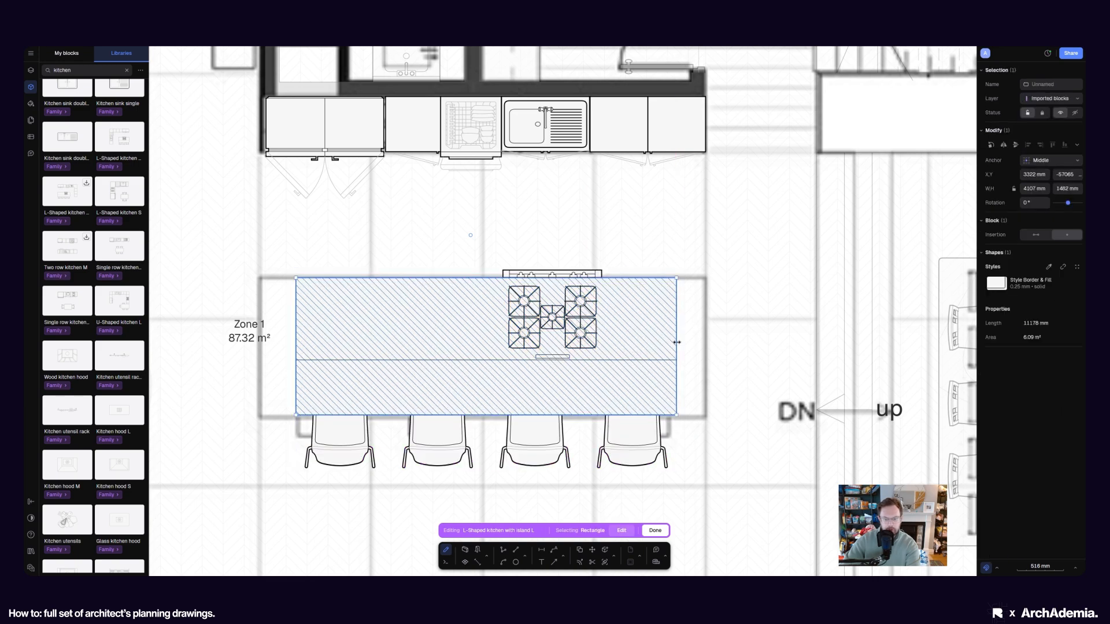
drag(676, 342, 705, 344)
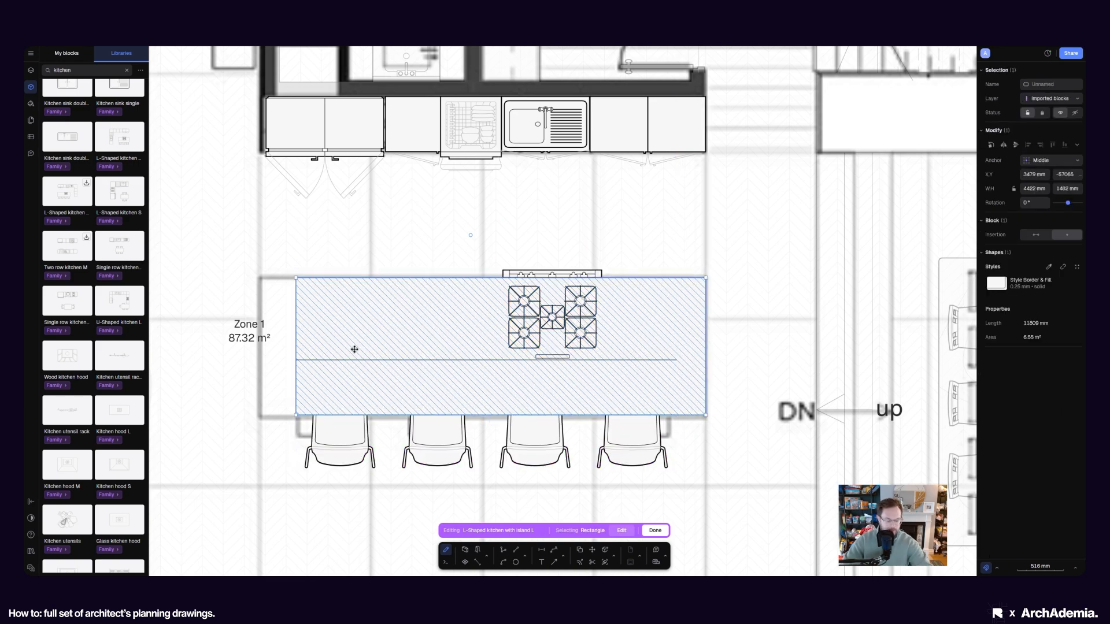
drag(296, 346, 231, 357)
Extend the dividing line across the island worktop to both short edges, making it 4824 mm long
click(399, 360)
scroll(276, 364, up, 5)
scroll(231, 398, down, 5)
scroll(533, 342, up, 8)
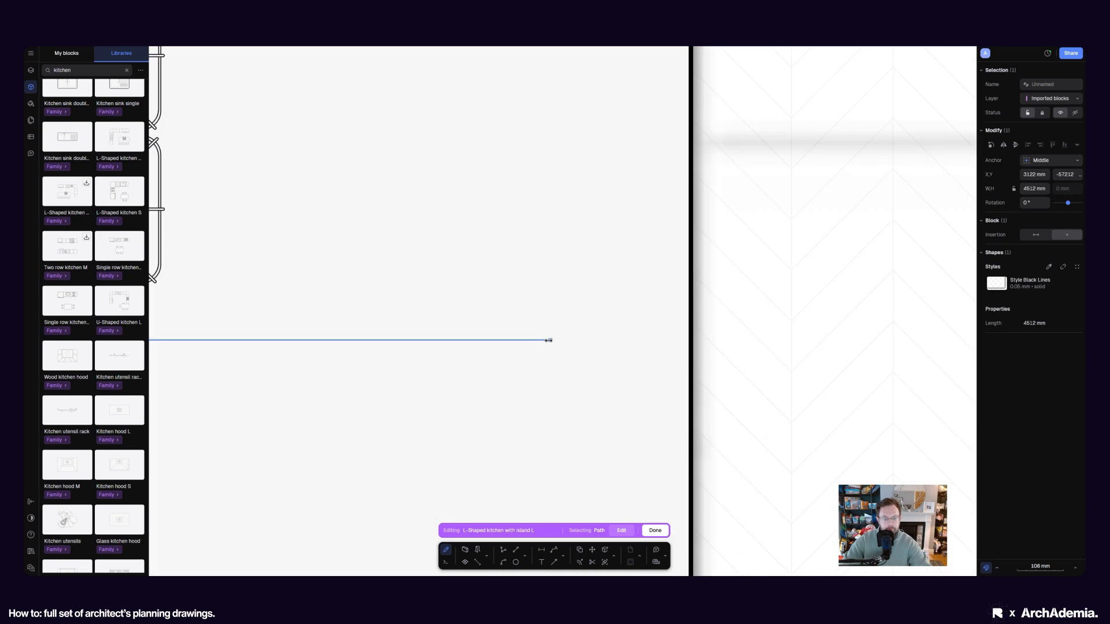
drag(549, 340, 687, 340)
scroll(538, 374, down, 8)
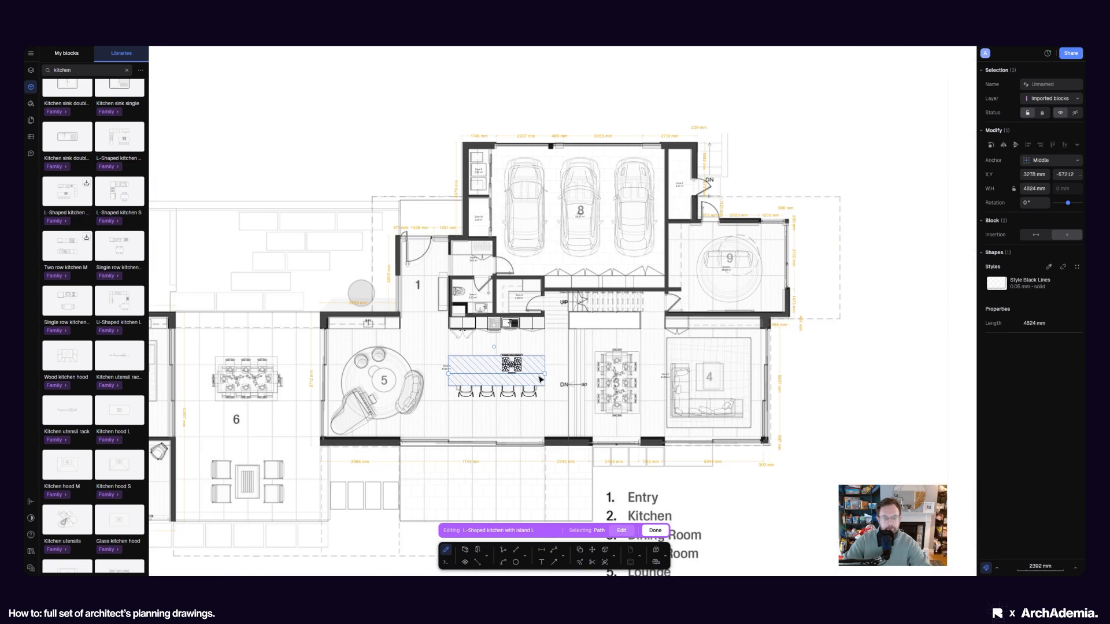
Finish editing the L-Shaped kitchen with island L block
click(876, 373)
click(652, 532)
click(887, 433)
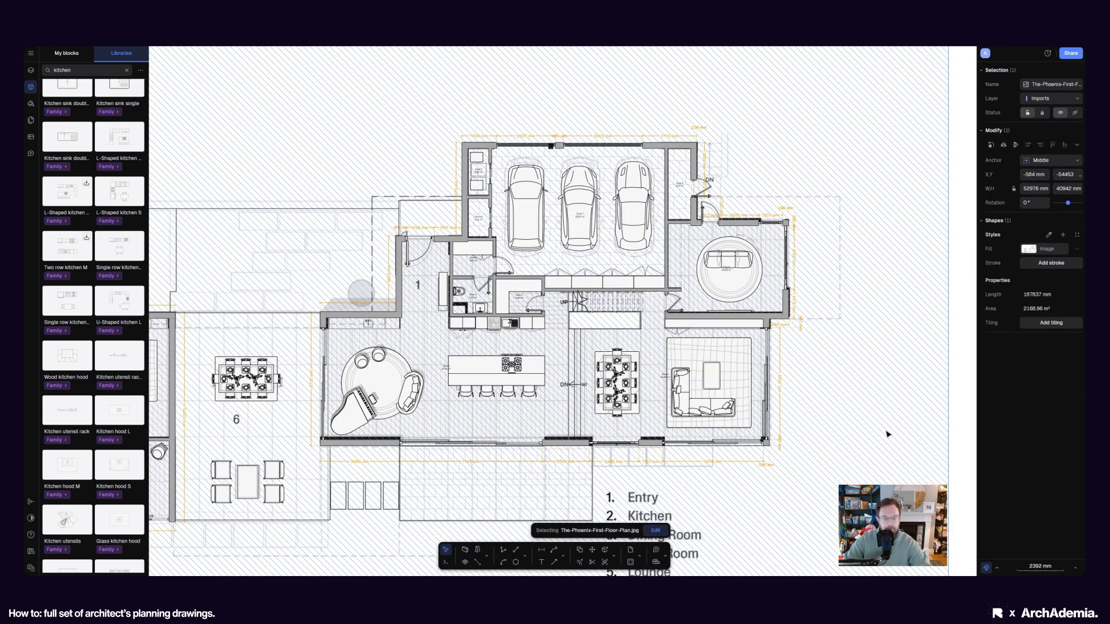
Clear the selection of the reference image and hide the Imports layer
scroll(628, 338, down, 6)
click(873, 322)
scroll(572, 370, up, 3)
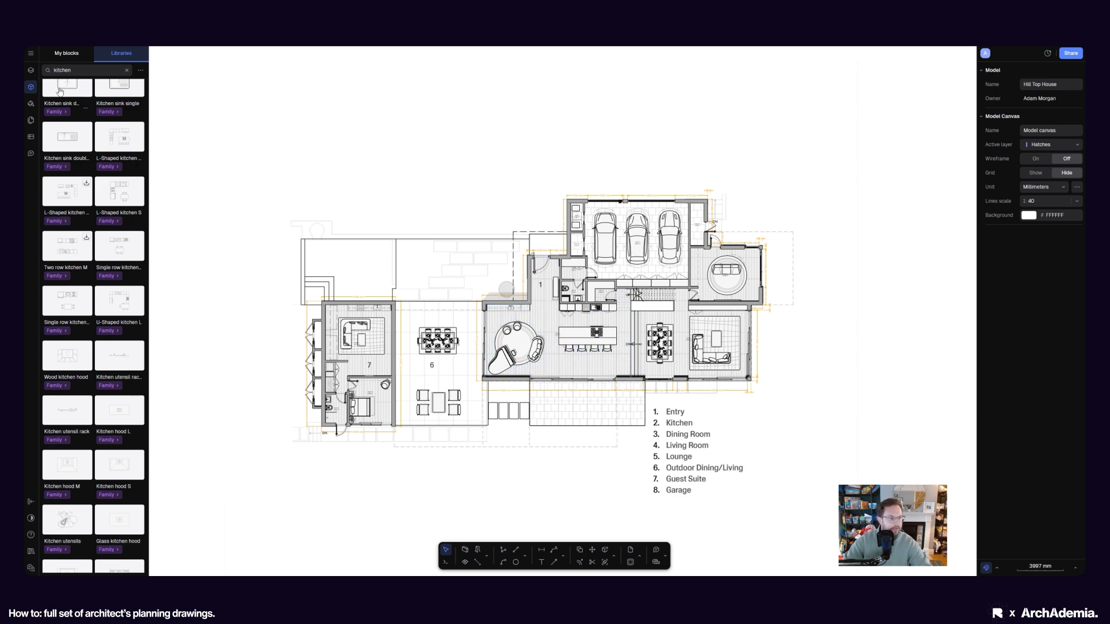
click(31, 70)
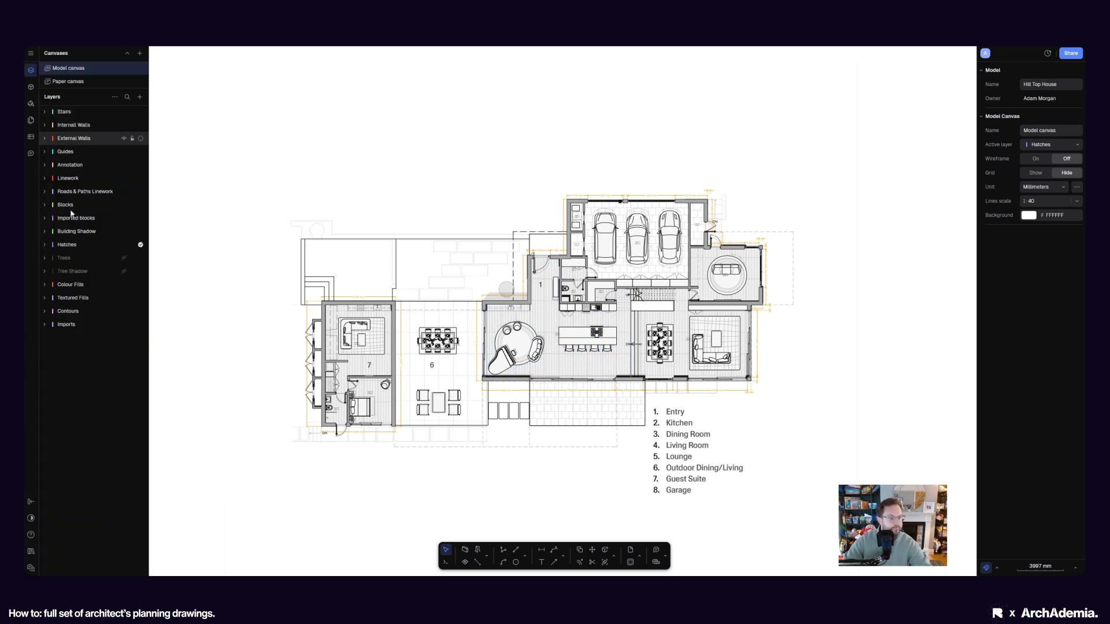
click(123, 324)
Examine both floor plans with the reference images hidden
scroll(783, 417, up, 2)
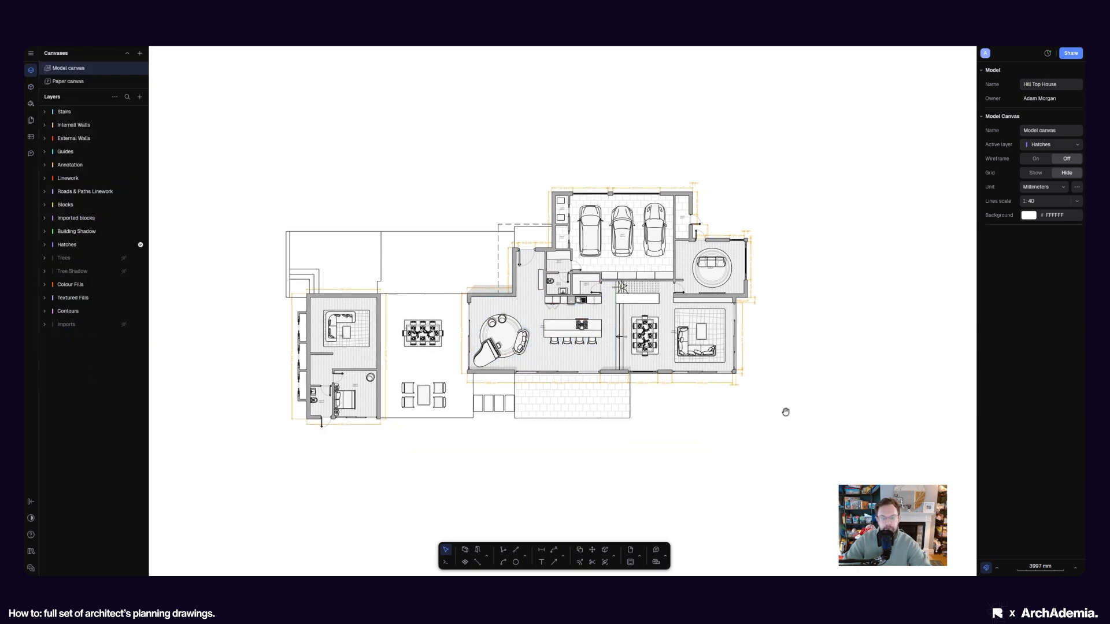
scroll(644, 381, up, 3)
scroll(644, 382, down, 10)
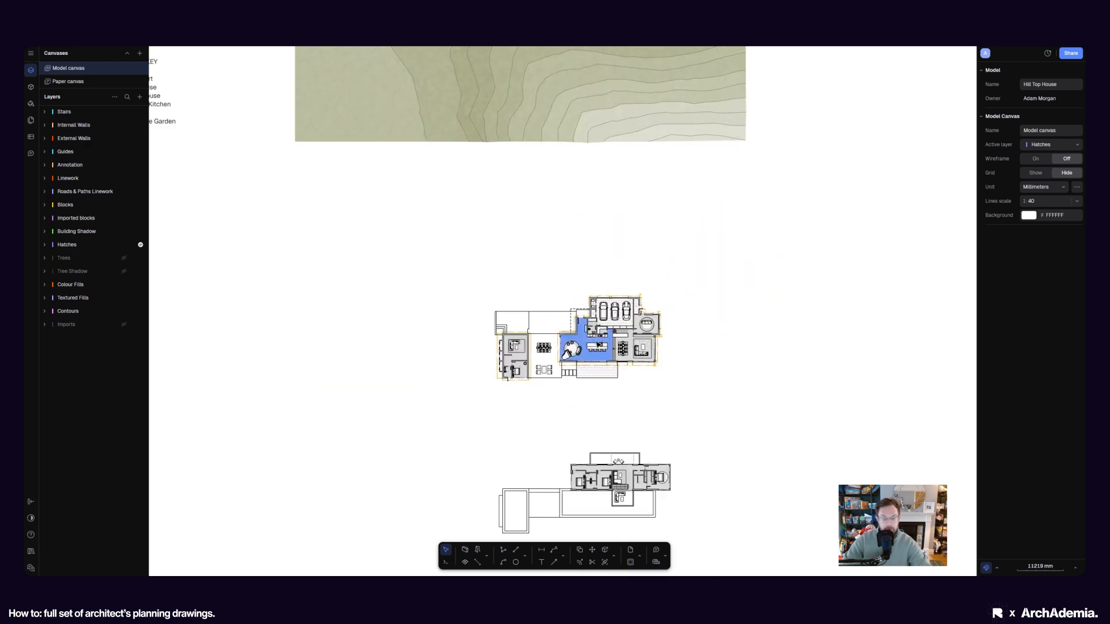
scroll(635, 500, up, 10)
scroll(622, 487, down, 5)
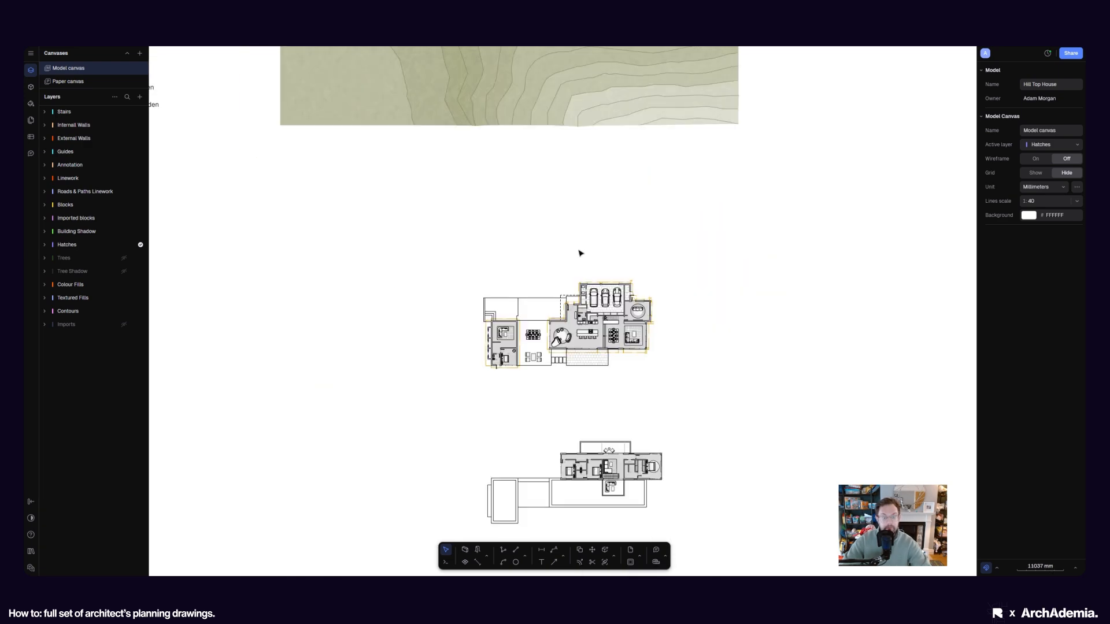
scroll(586, 267, up, 7)
middle_drag(639, 426, 649, 281)
scroll(640, 292, down, 3)
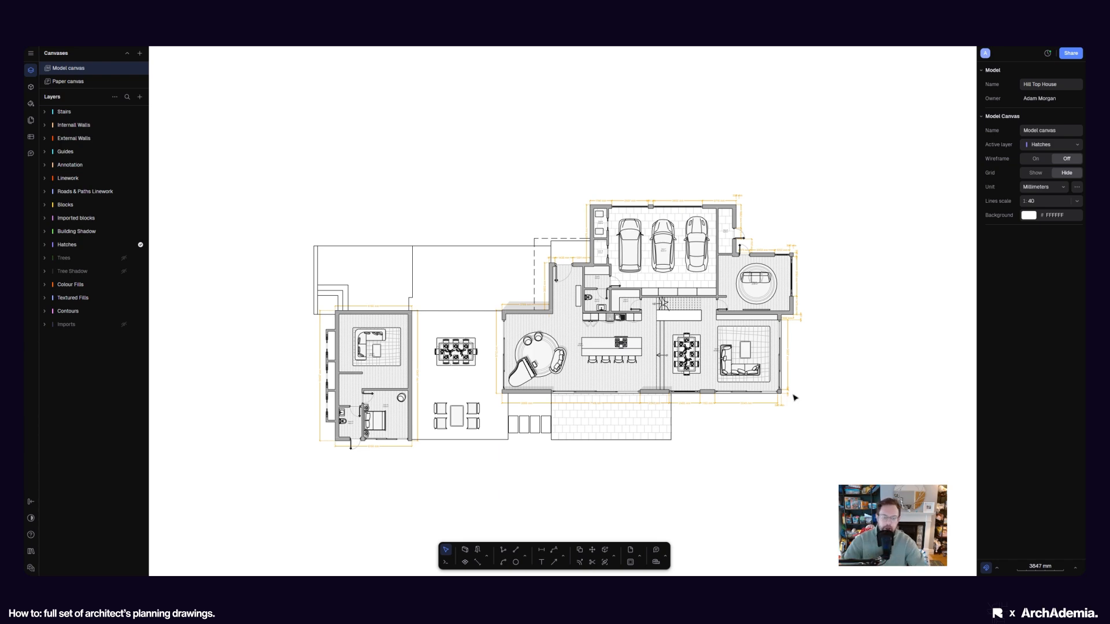
Examine the ground floor's kitchen, lounge and terrace up close for stray or overlapping elements
click(624, 382)
scroll(624, 383, up, 5)
scroll(588, 471, down, 3)
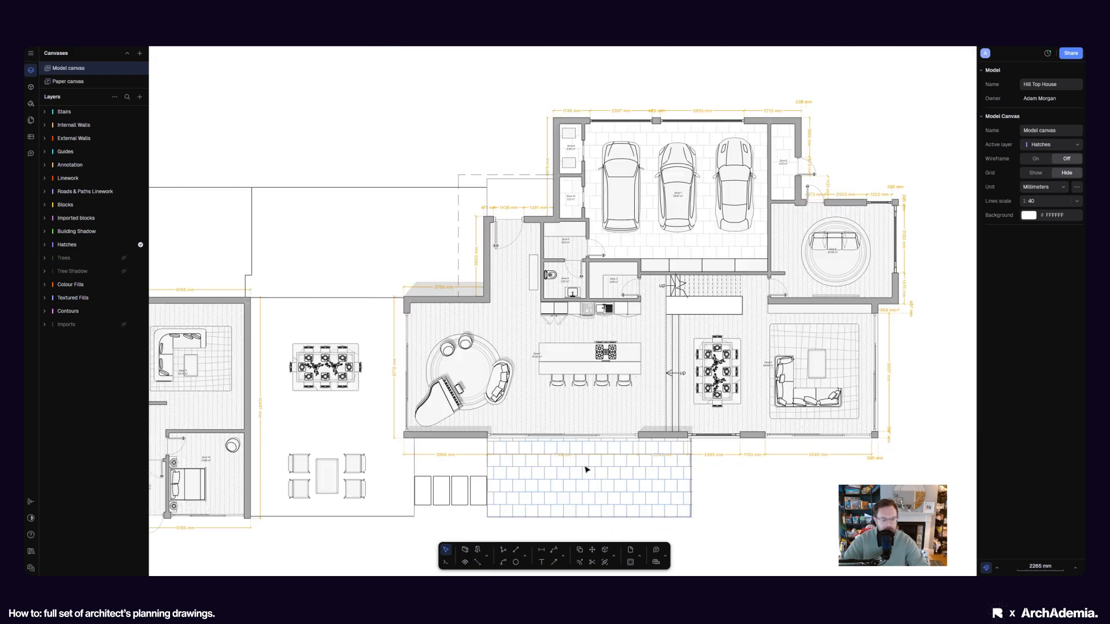
scroll(587, 471, up, 3)
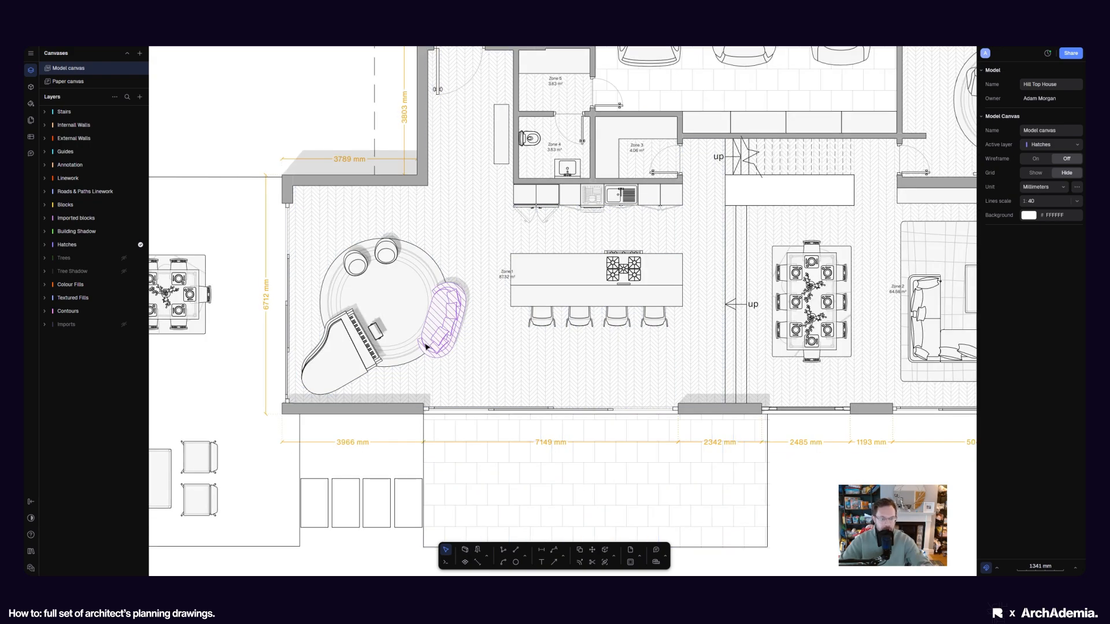
scroll(425, 346, down, 5)
scroll(634, 345, up, 2)
click(634, 344)
scroll(579, 347, up, 2)
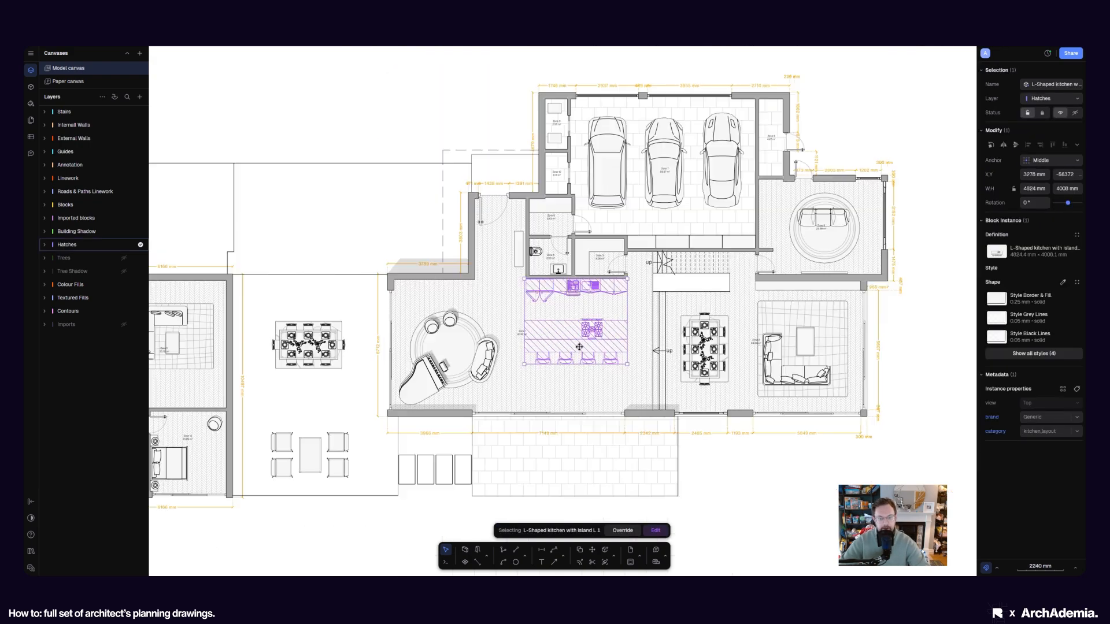
key(Escape)
scroll(500, 328, up, 2)
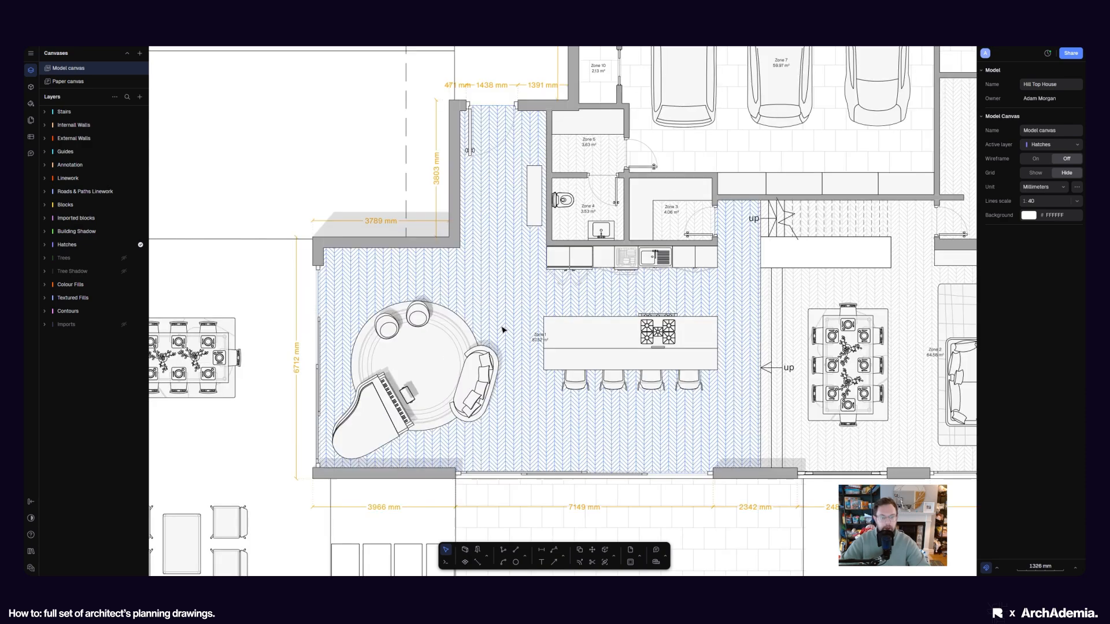
Move the Zone 1 area tag off the island edge to the clear floor below the stools
scroll(502, 330, up, 2)
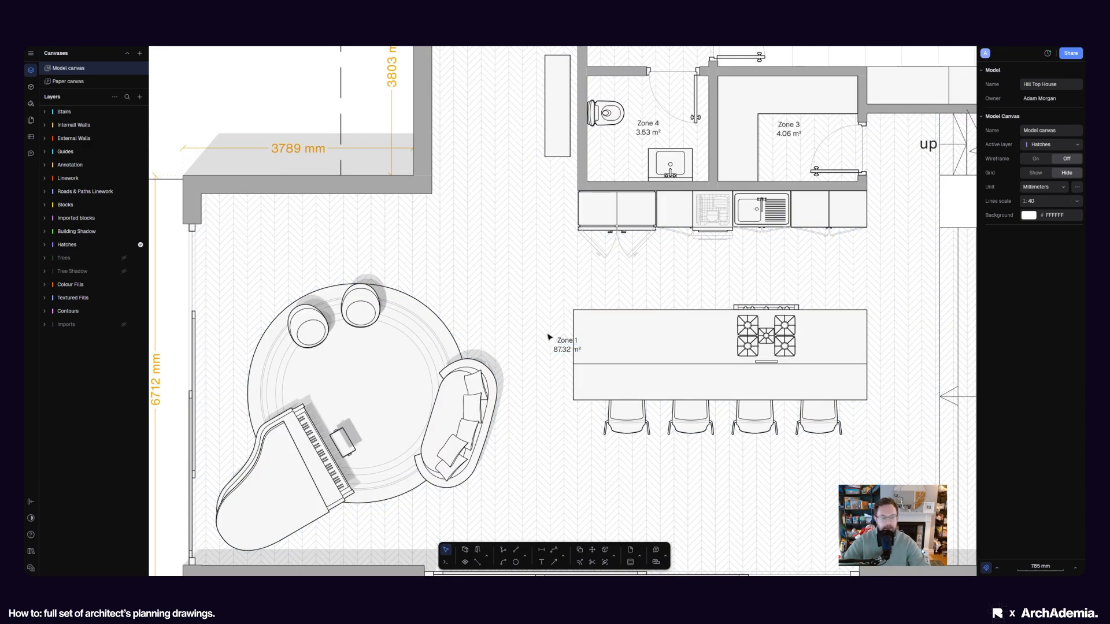
mouse_move(562, 344)
mouse_down()
mouse_move(520, 329)
mouse_move(616, 374)
mouse_move(624, 468)
mouse_up()
scroll(523, 329, down, 3)
scroll(529, 346, up, 3)
scroll(568, 434, down, 3)
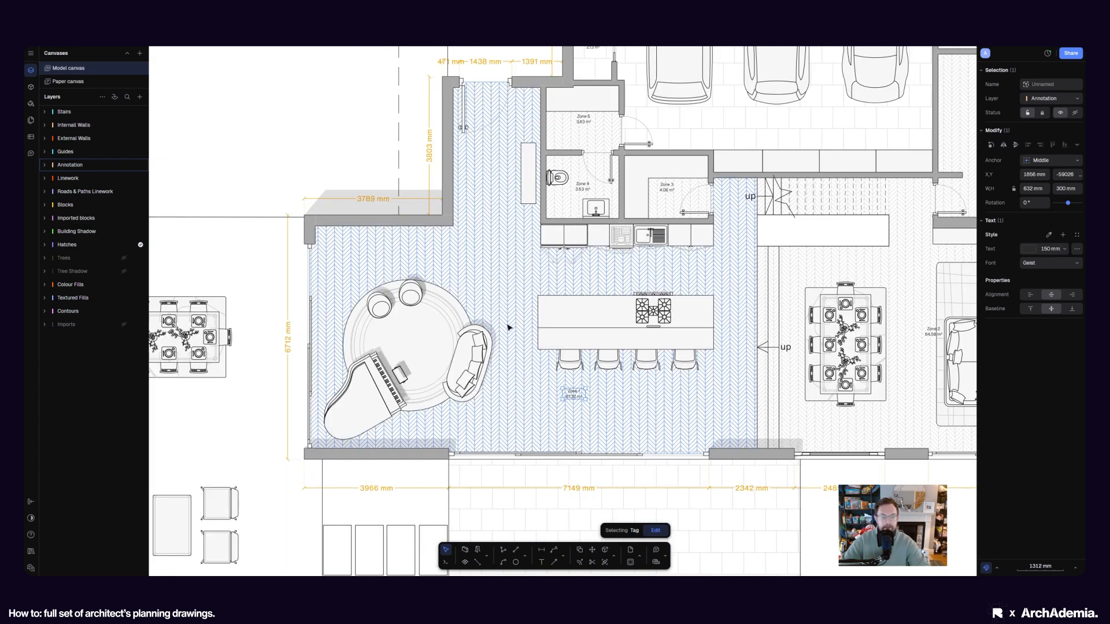
click(536, 372)
click(830, 518)
Rename Zone 1 as Kitchen/Dining/Living
scroll(537, 393, up, 3)
scroll(588, 412, down, 3)
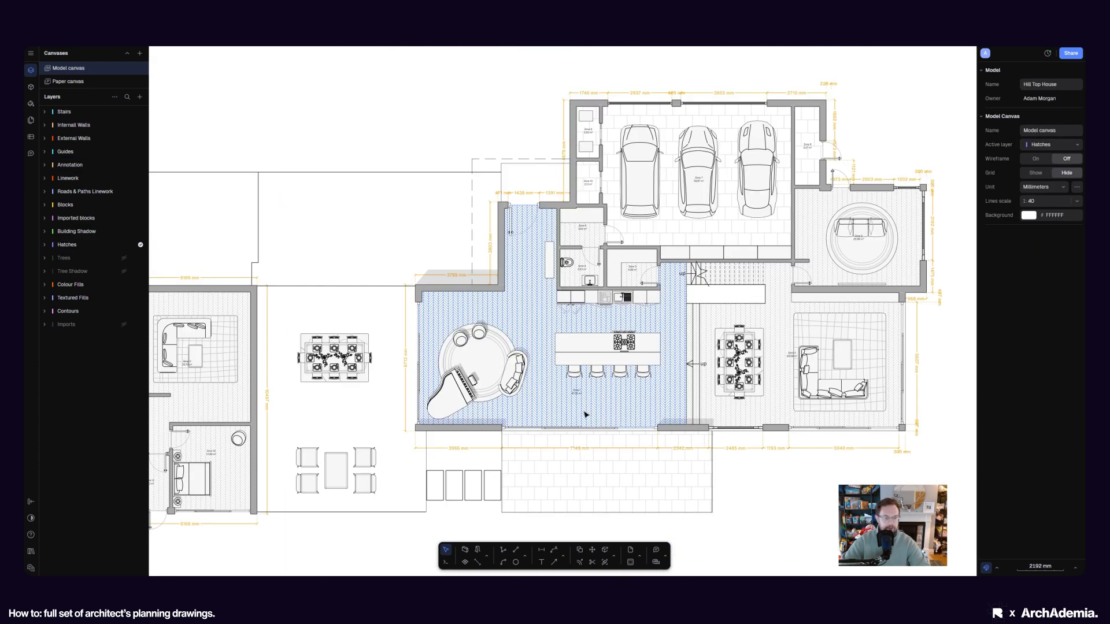
scroll(504, 359, down, 3)
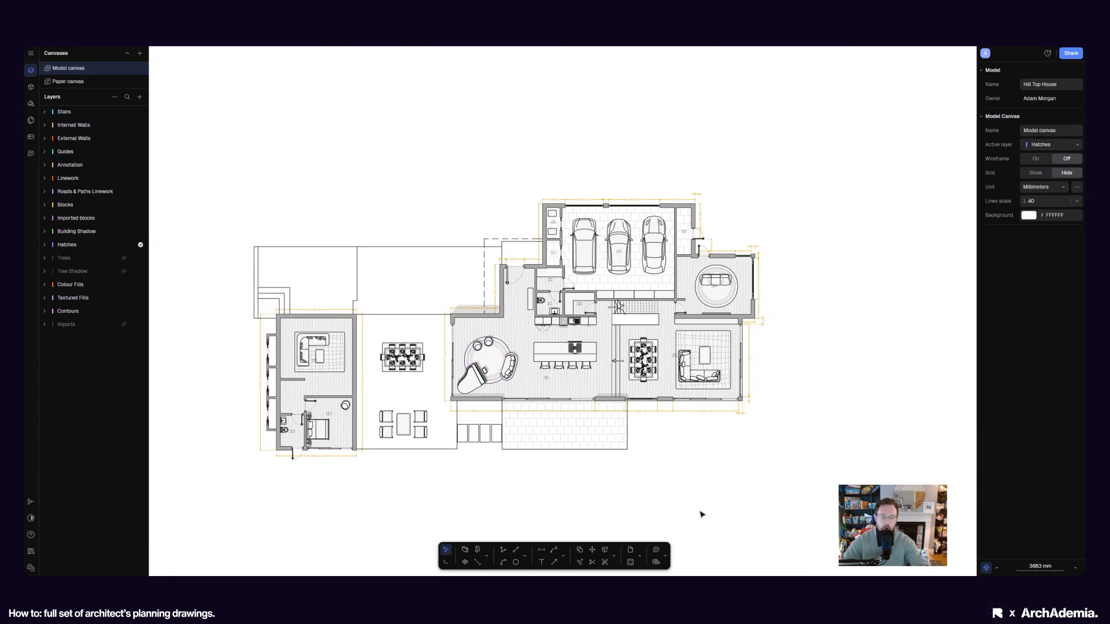
middle_drag(670, 484, 699, 483)
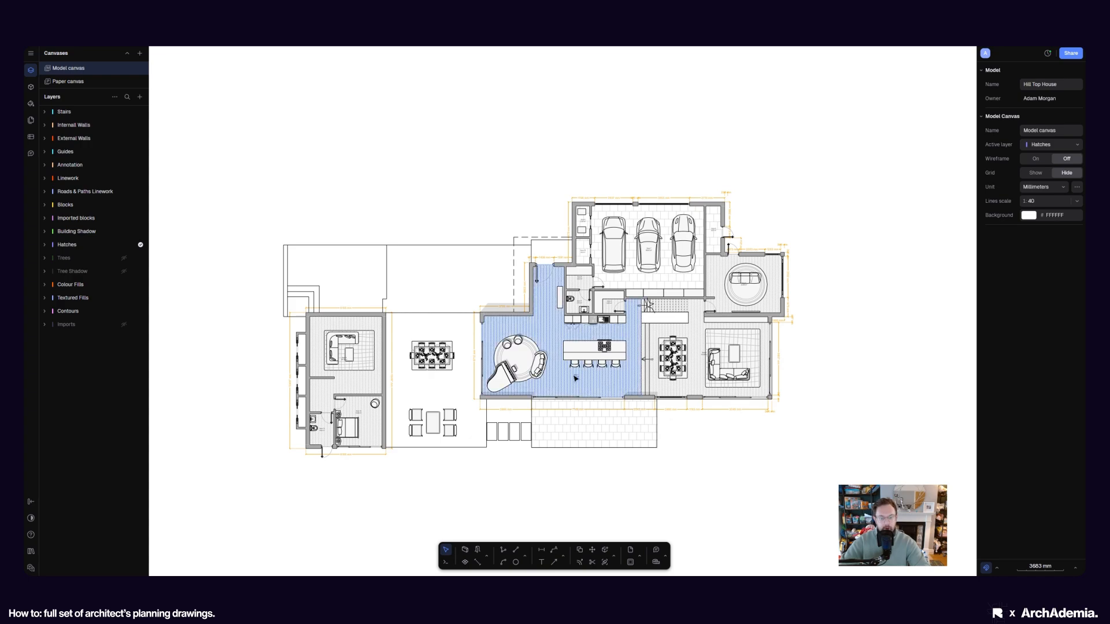
scroll(550, 367, up, 5)
click(550, 366)
click(1057, 83)
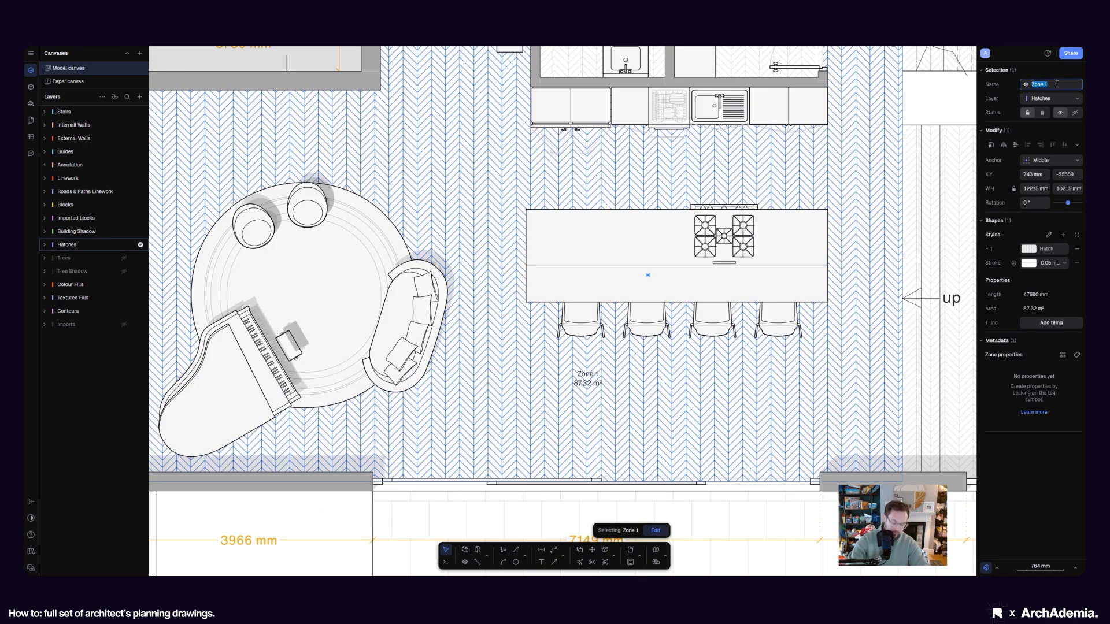
text(Kitchen/Dini)
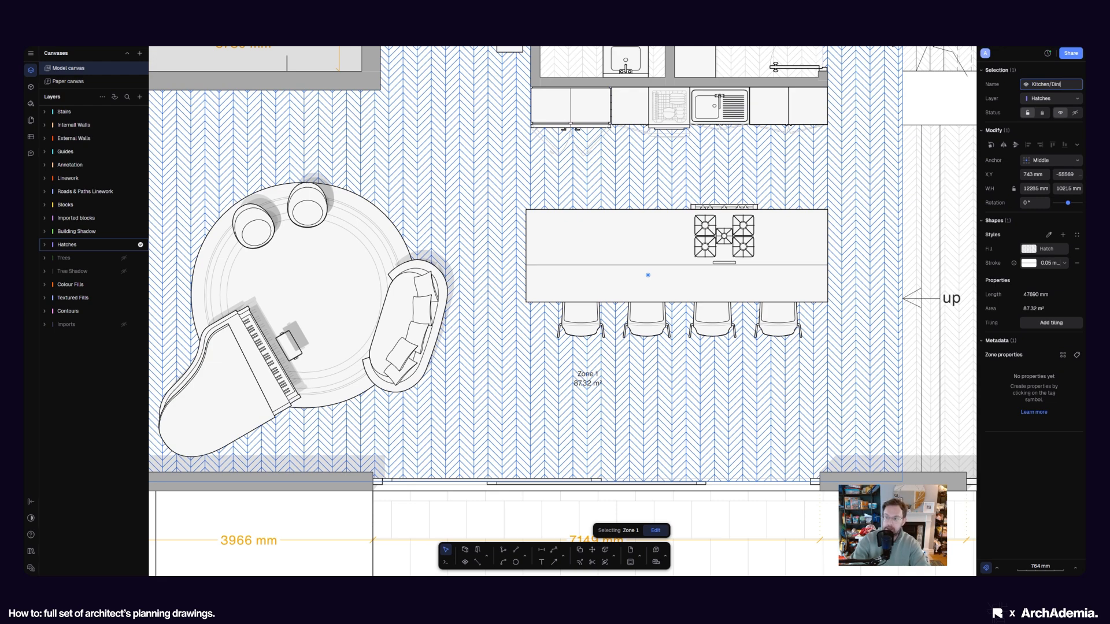
text(ng/Livin)
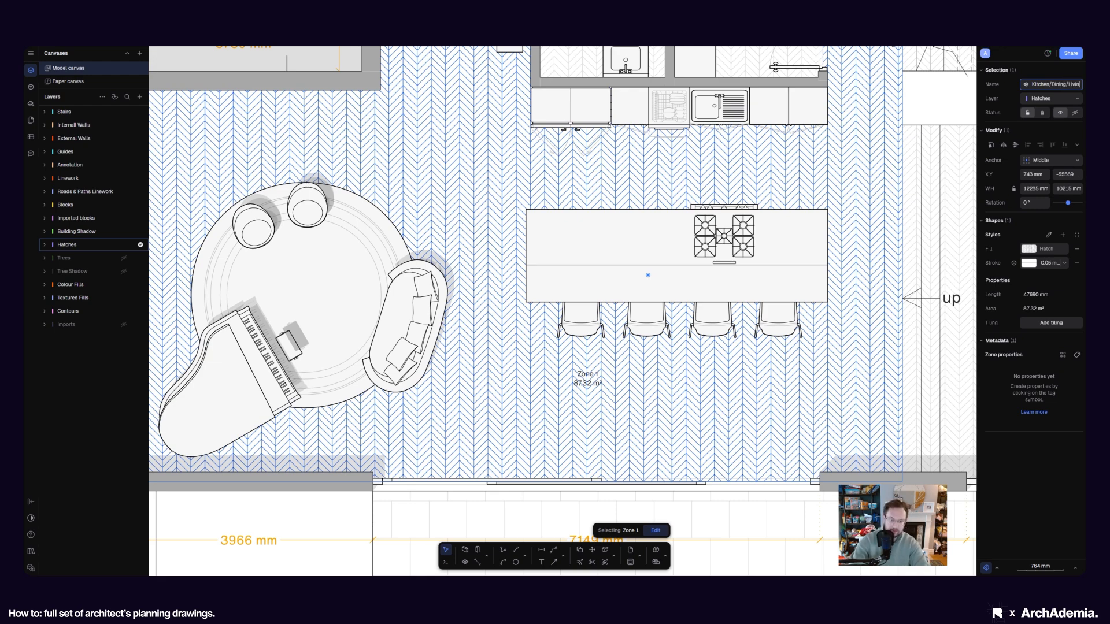
text(g)
key(Return)
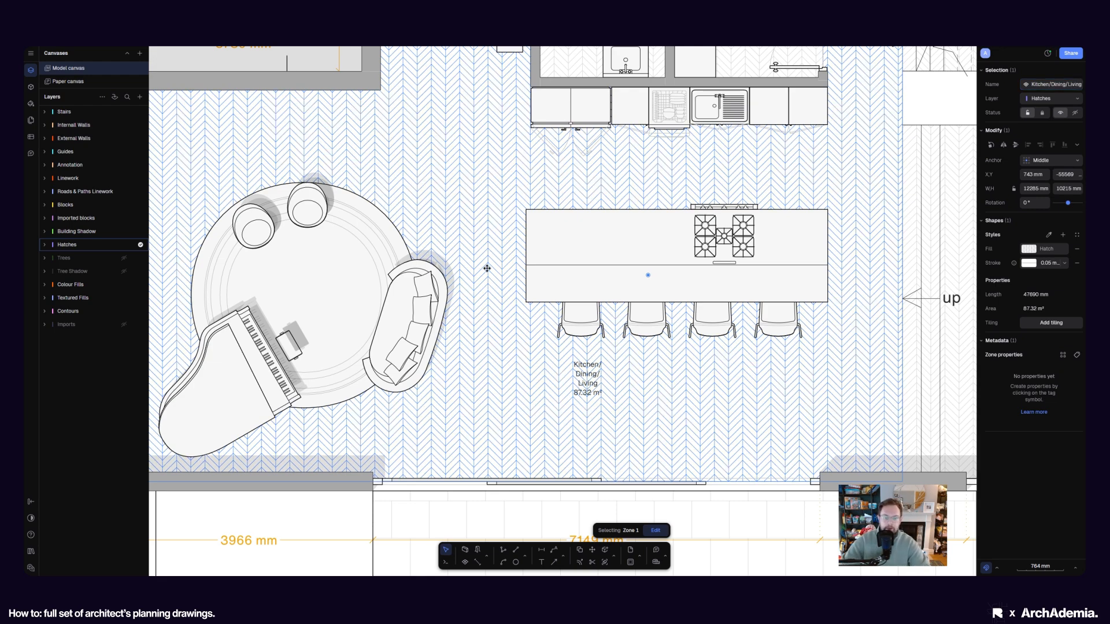
scroll(487, 268, down, 10)
key(Escape)
scroll(606, 403, down, 3)
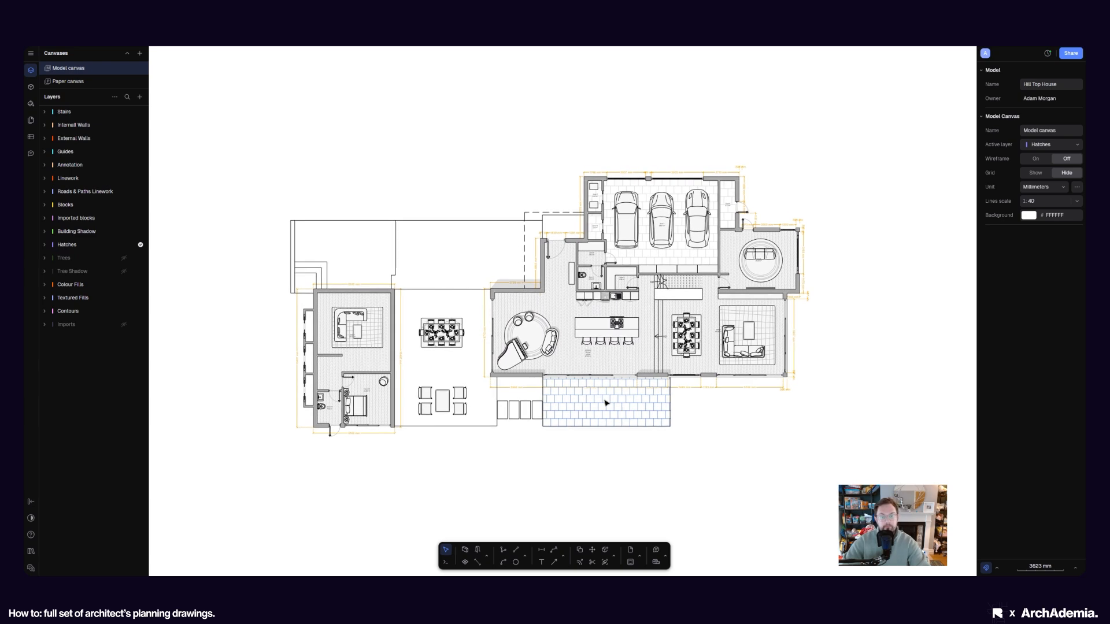